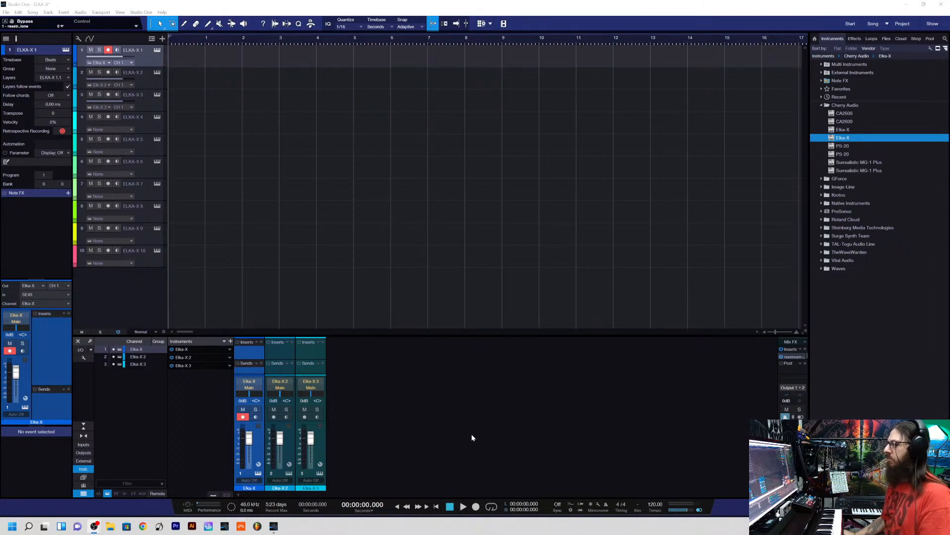
- Turn on monitoring for the ELKA-X 1 track and open its Elka-X instrument window
mouse_move(273, 528)
left_click(271, 485)
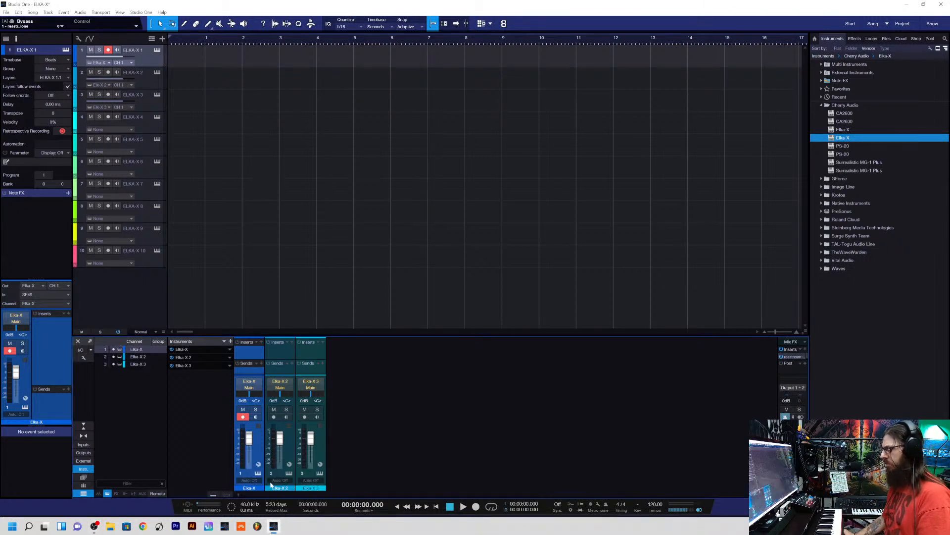
left_click(117, 50)
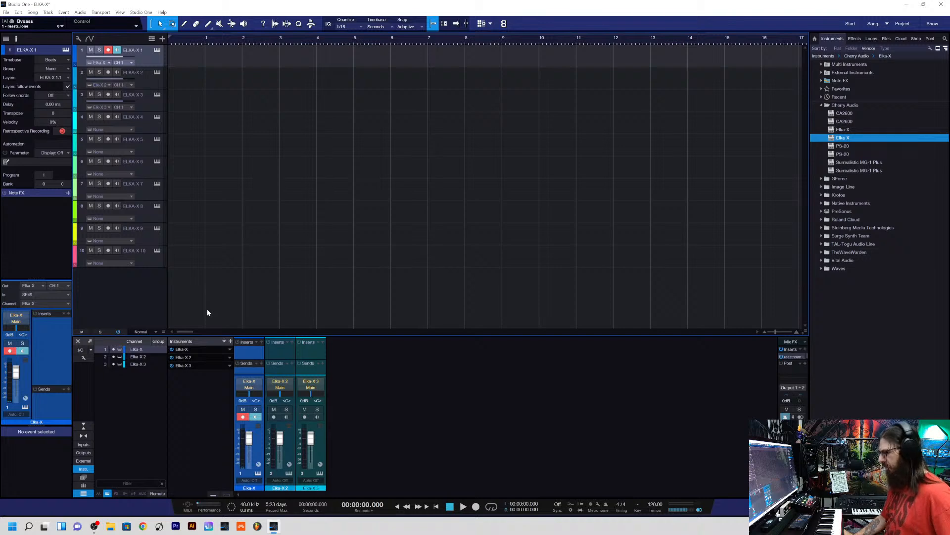
left_click(157, 50)
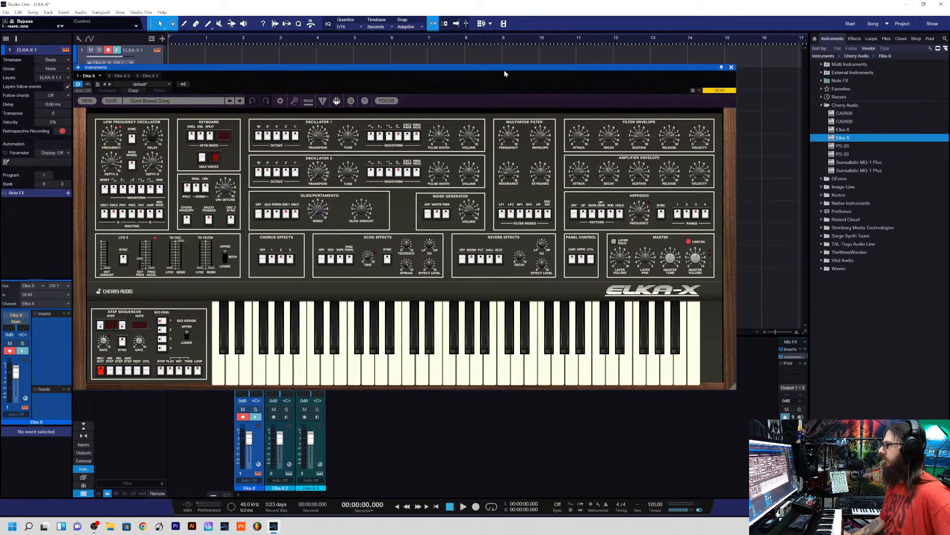
- Enlarge and reposition the Elka-X instrument window so that it nearly fills the screen
left_click_drag(505, 70, 488, 107)
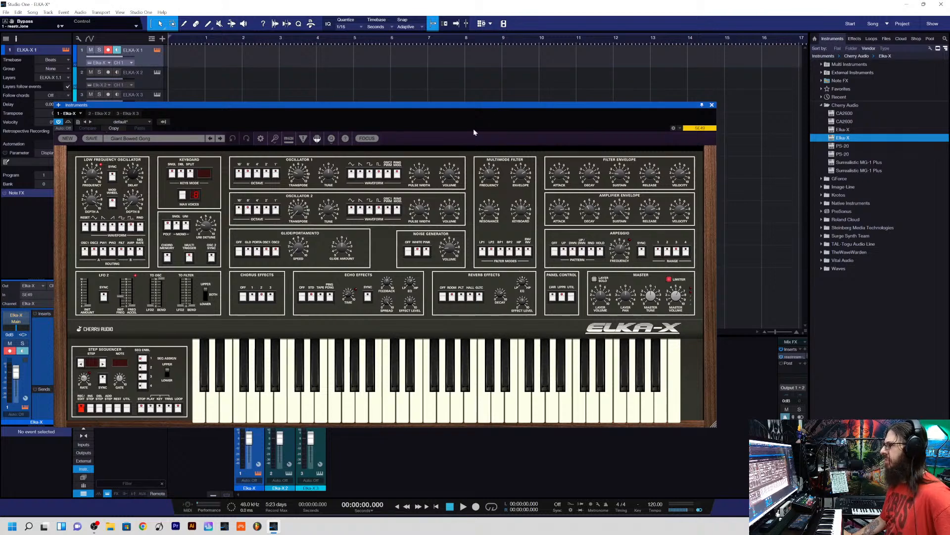
left_click_drag(713, 424, 837, 487)
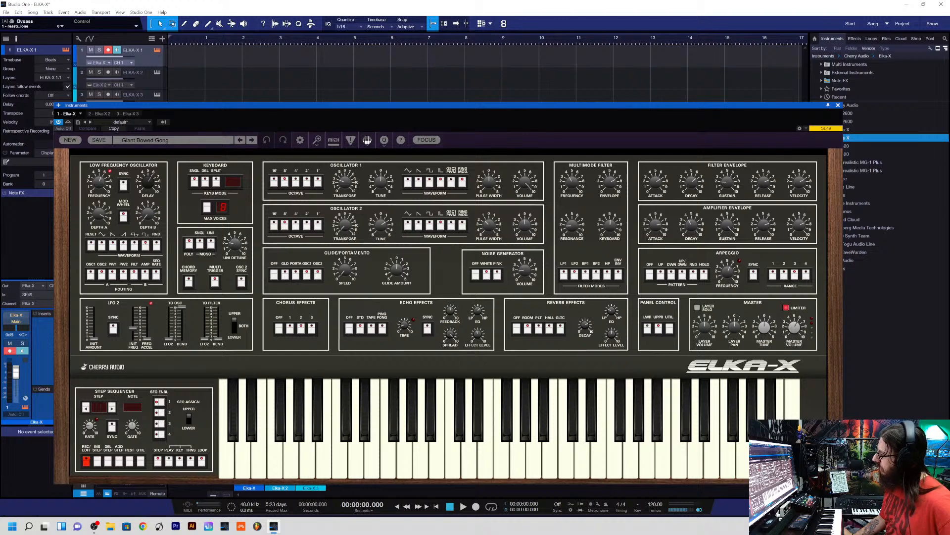
left_click_drag(840, 481, 924, 517)
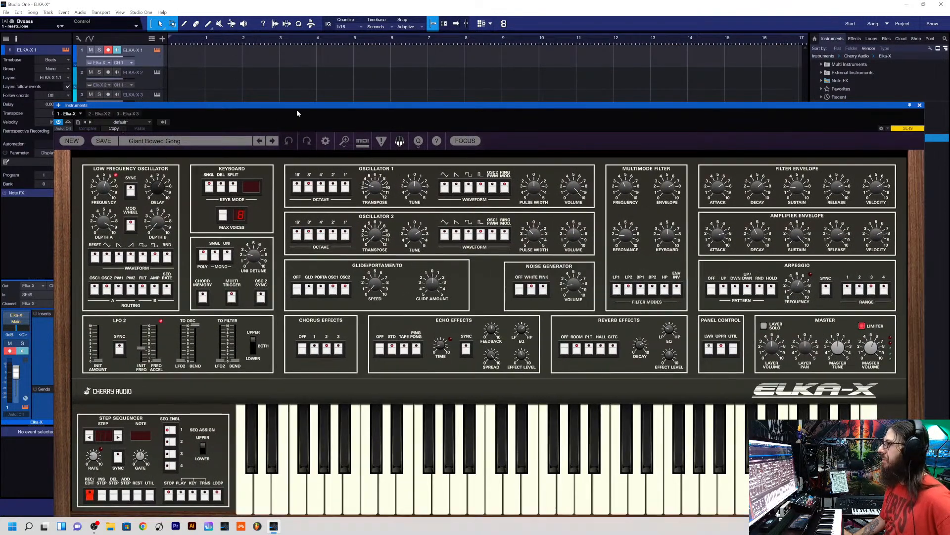
left_click_drag(297, 113, 239, 75)
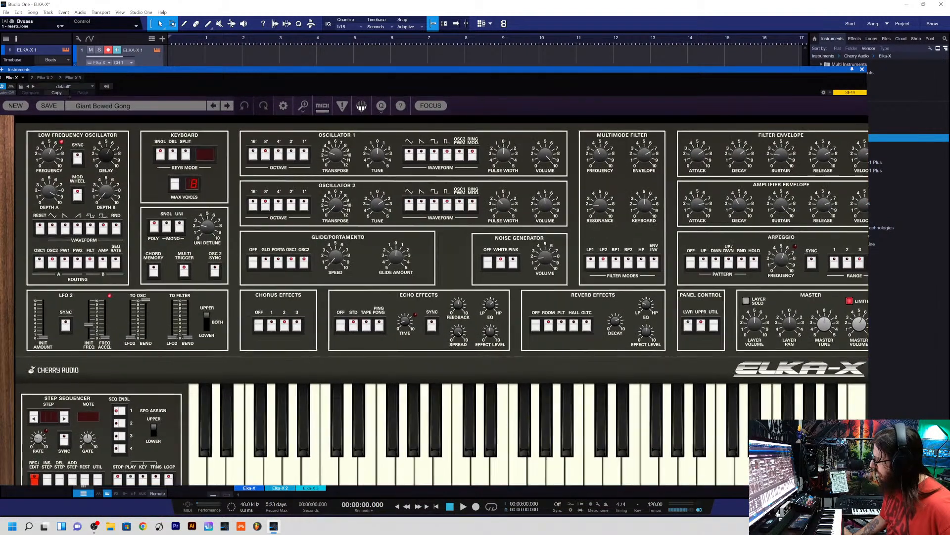
left_click_drag(867, 485, 947, 516)
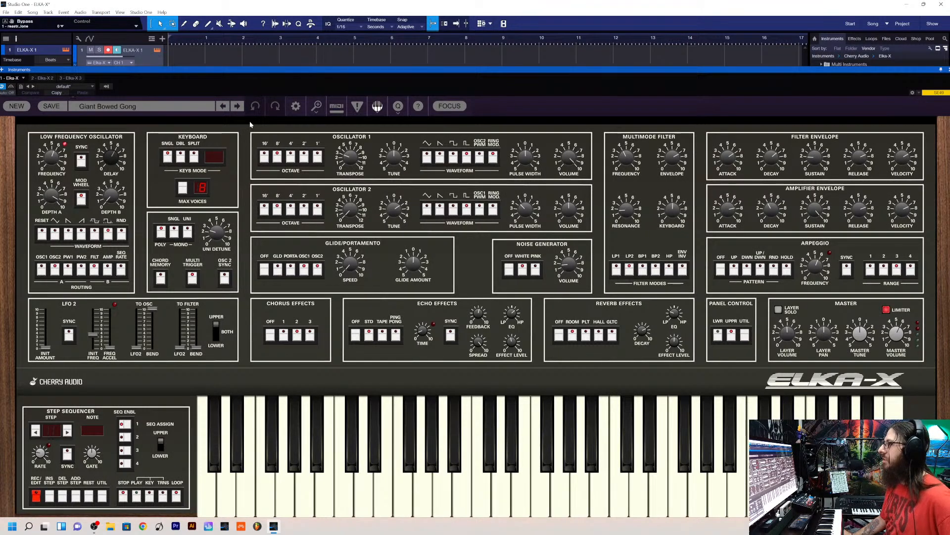
left_click_drag(346, 70, 343, 71)
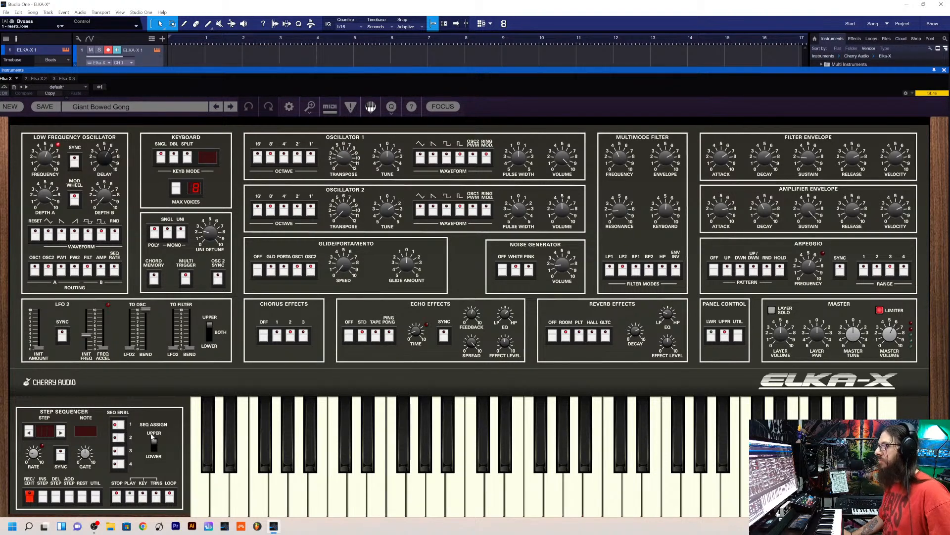
left_click(210, 475)
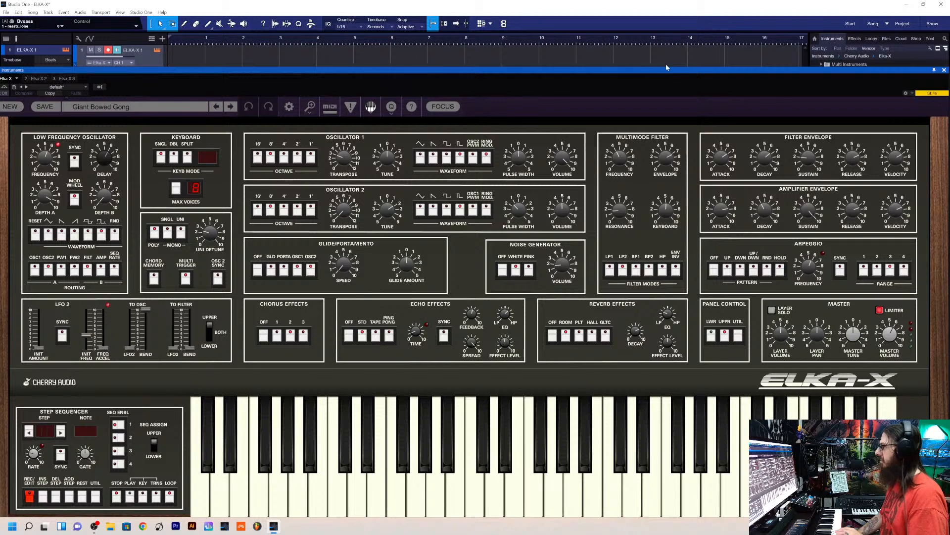
- Shrink the Elka-X window and place it just below the first track, clear of the browser's instrument list
left_click_drag(670, 70, 651, 16)
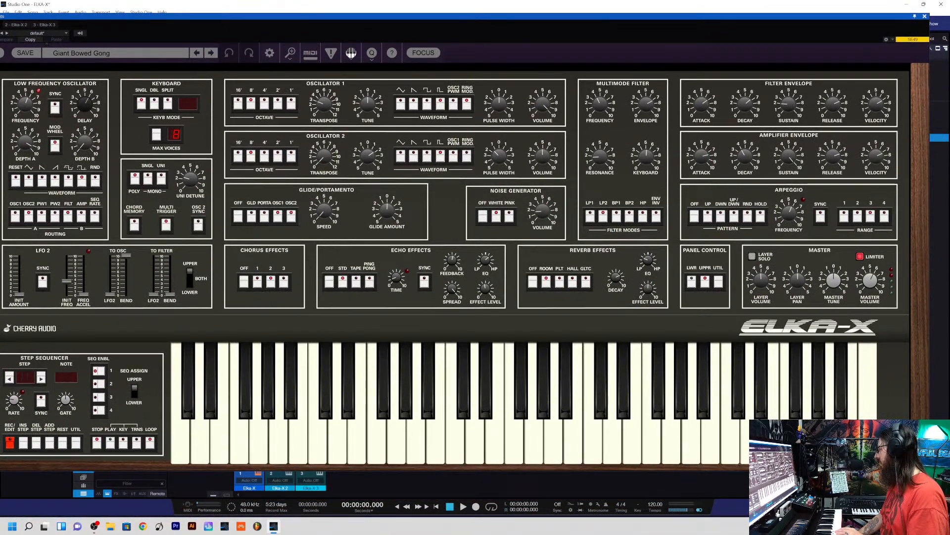
left_click_drag(925, 466, 702, 331)
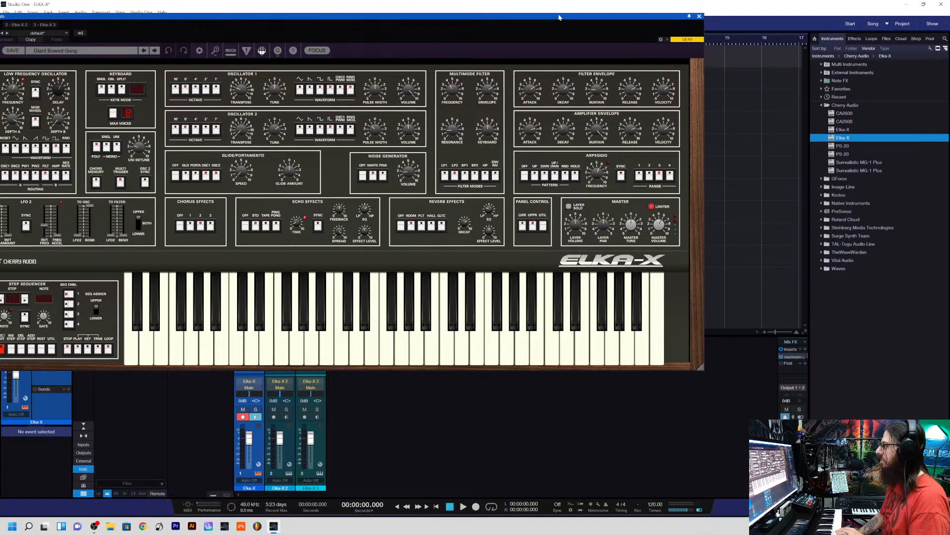
left_click_drag(559, 17, 658, 69)
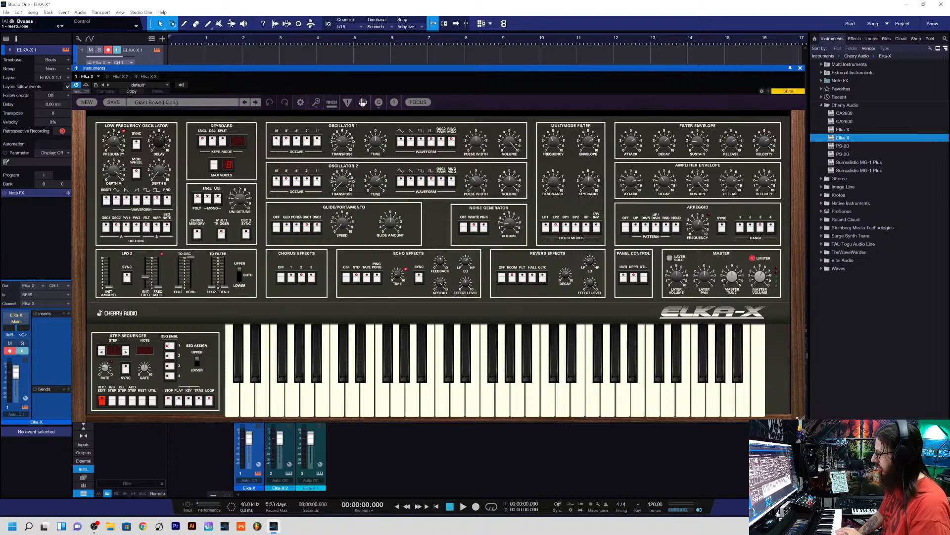
left_click_drag(803, 417, 809, 421)
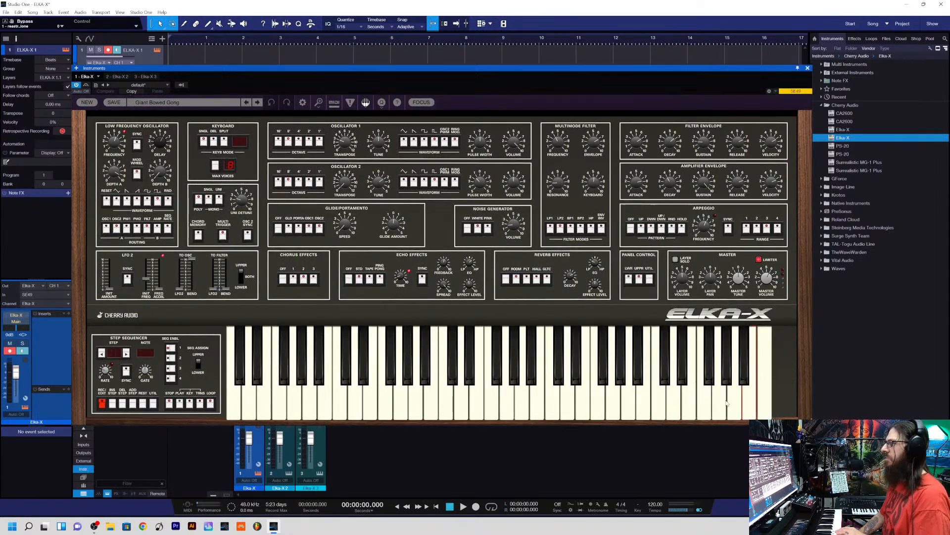
left_click_drag(292, 68, 294, 73)
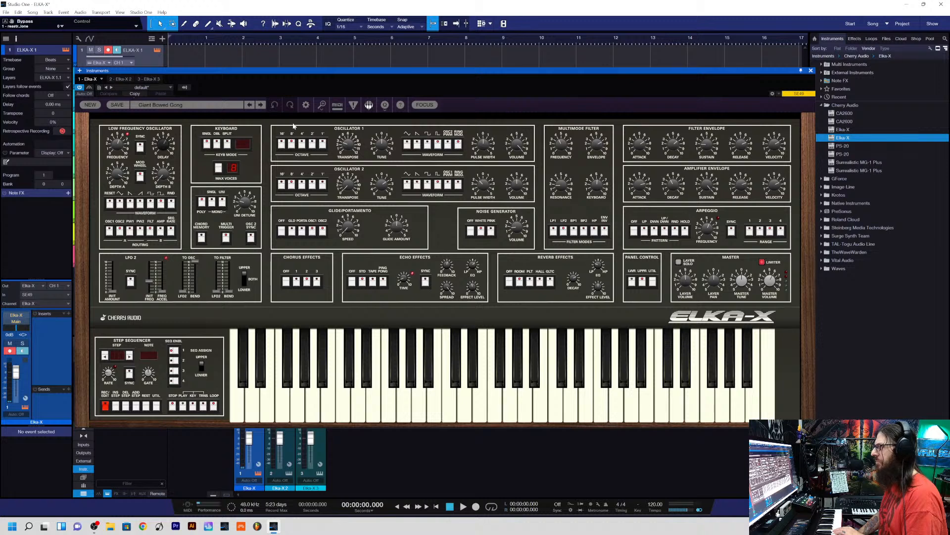
- Examine the Elka-X on-screen QWERTY keyboard and its General and Interface settings, closing both without changes
left_click(366, 108)
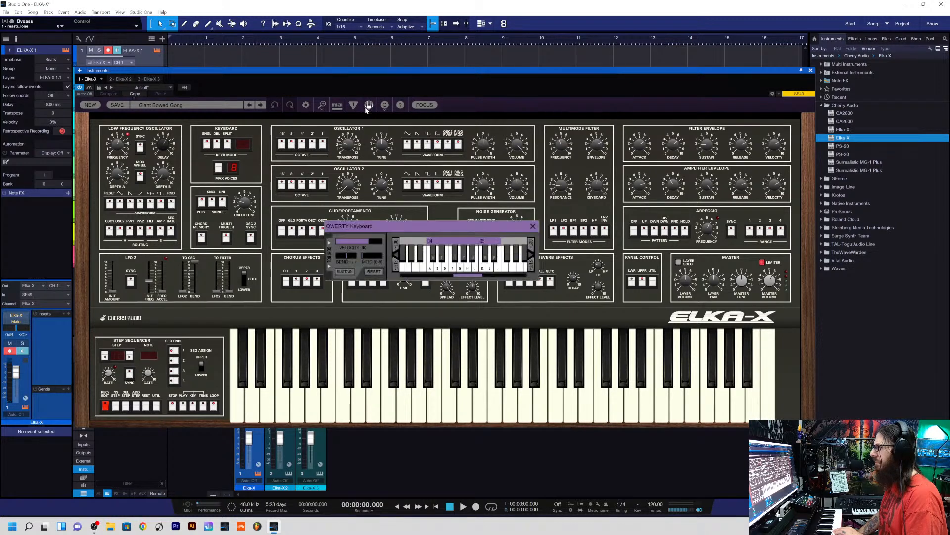
left_click(533, 228)
left_click(306, 105)
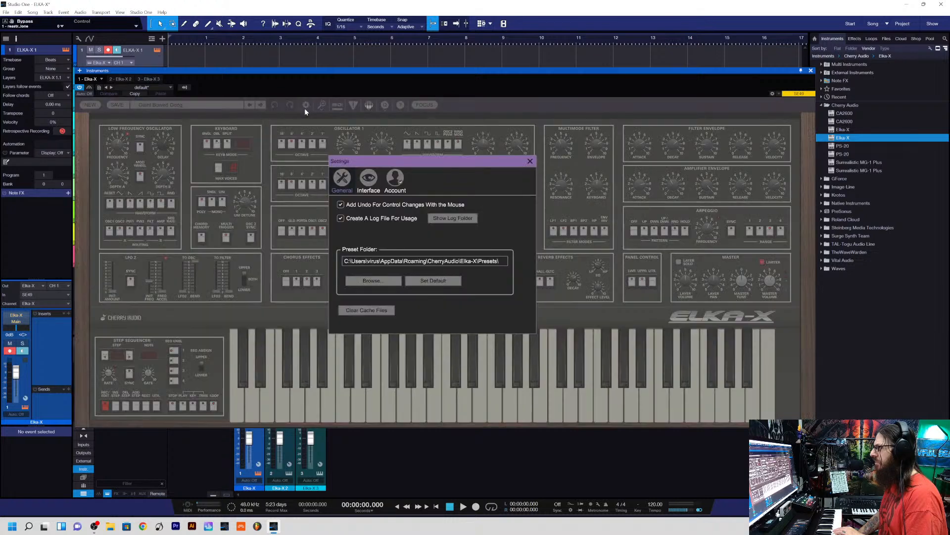
left_click(370, 183)
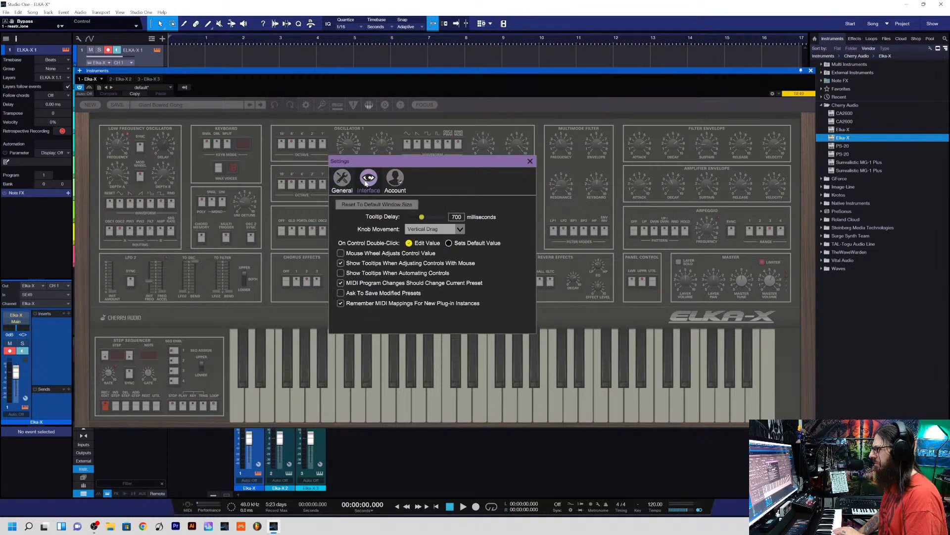
left_click(529, 162)
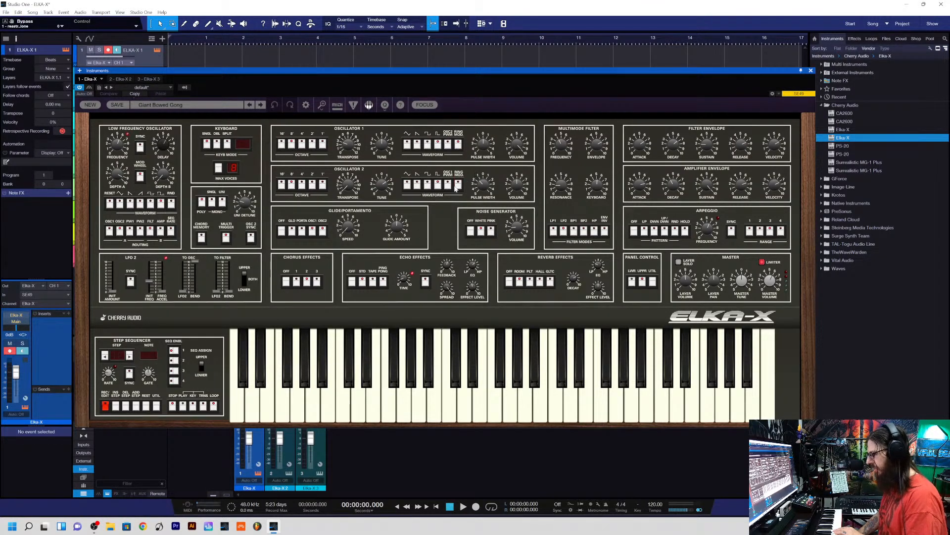
- Record a performance on ELKA-X 1, placing the instrument window lower to uncover more tracks, and stop the recording
left_click(476, 506)
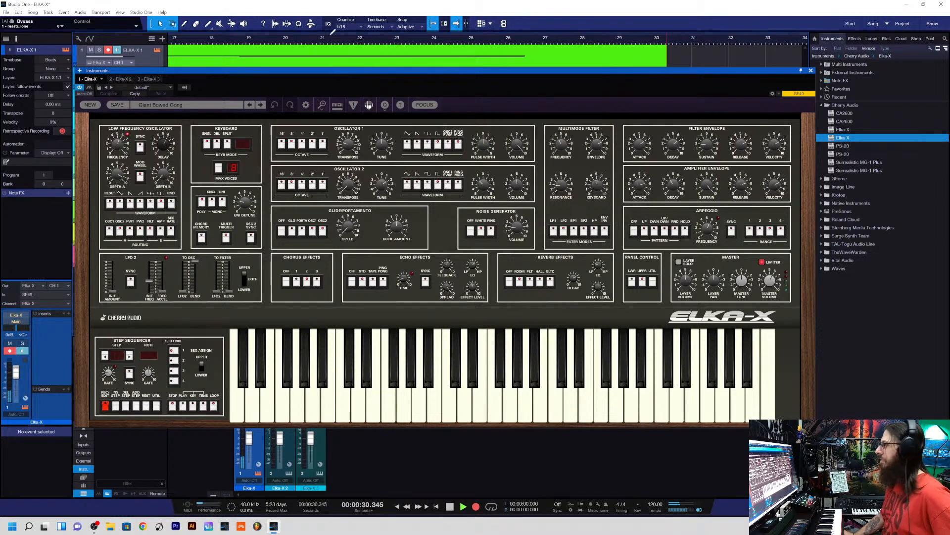
left_click_drag(194, 69, 192, 113)
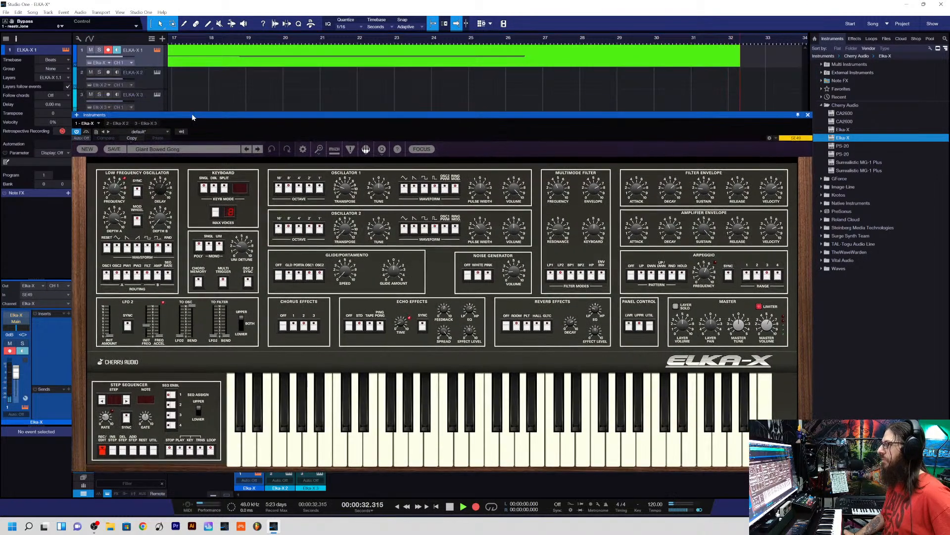
key("space")
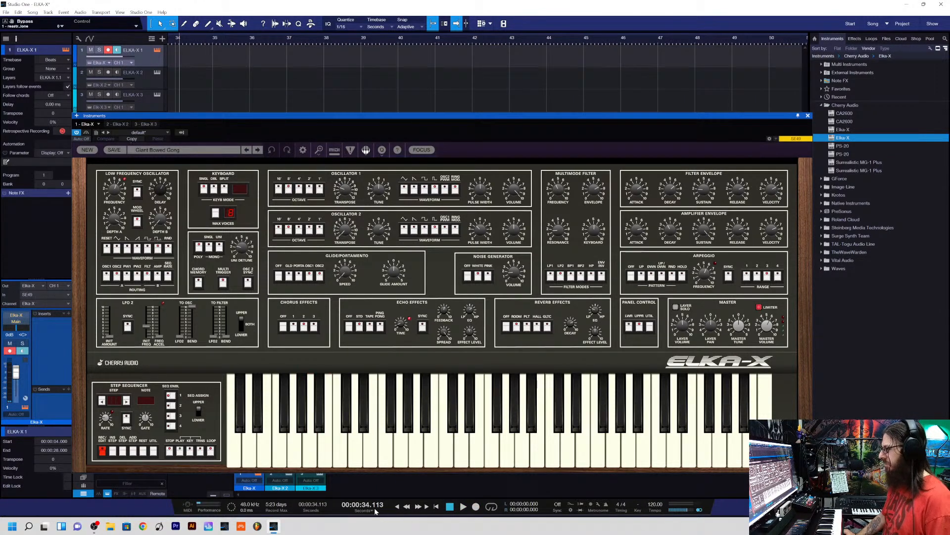
- Move the recorded ELKA-X 1 event to the very start of the song and play it back
left_click(397, 507)
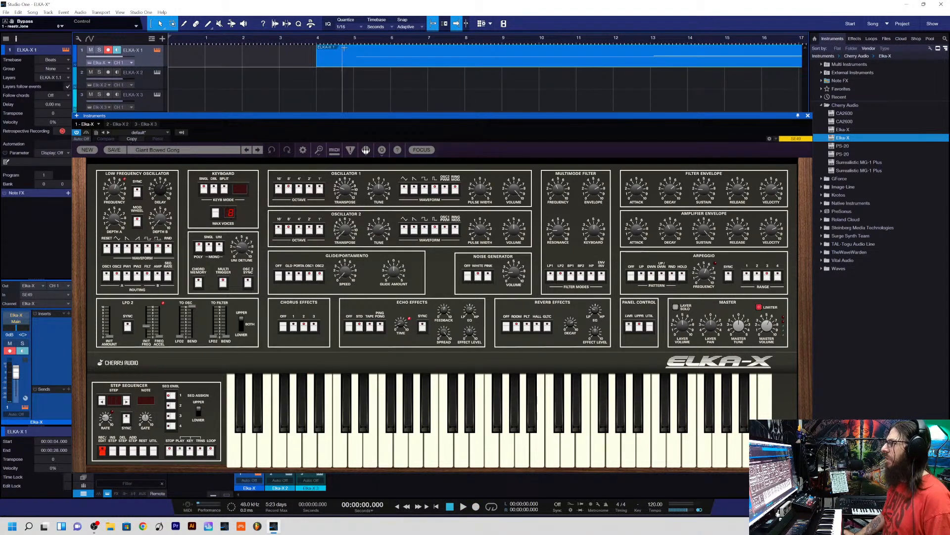
left_click_drag(318, 56, 180, 67)
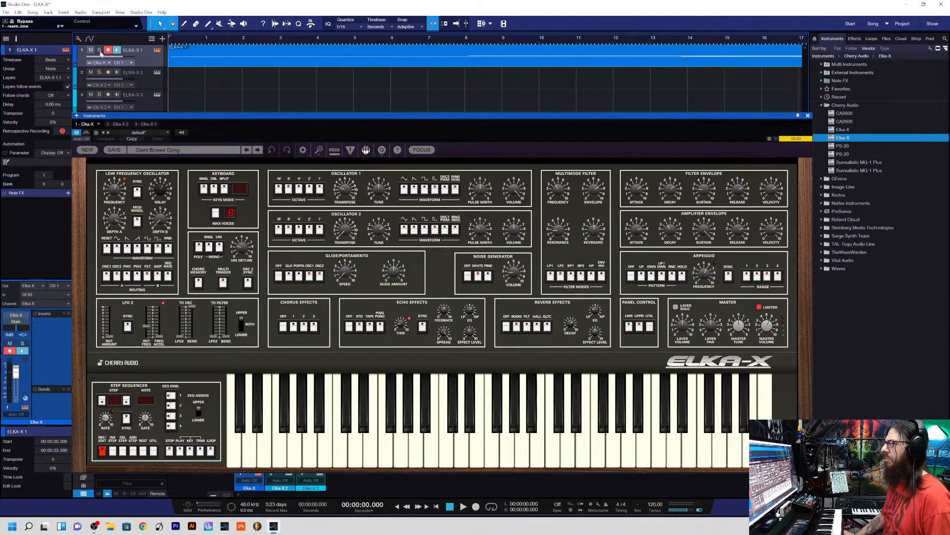
key("space")
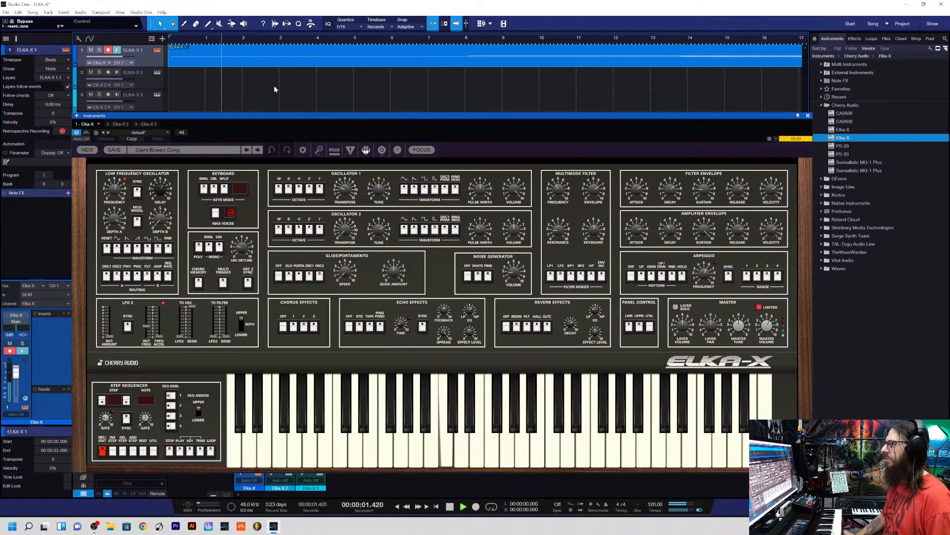
left_click(148, 78)
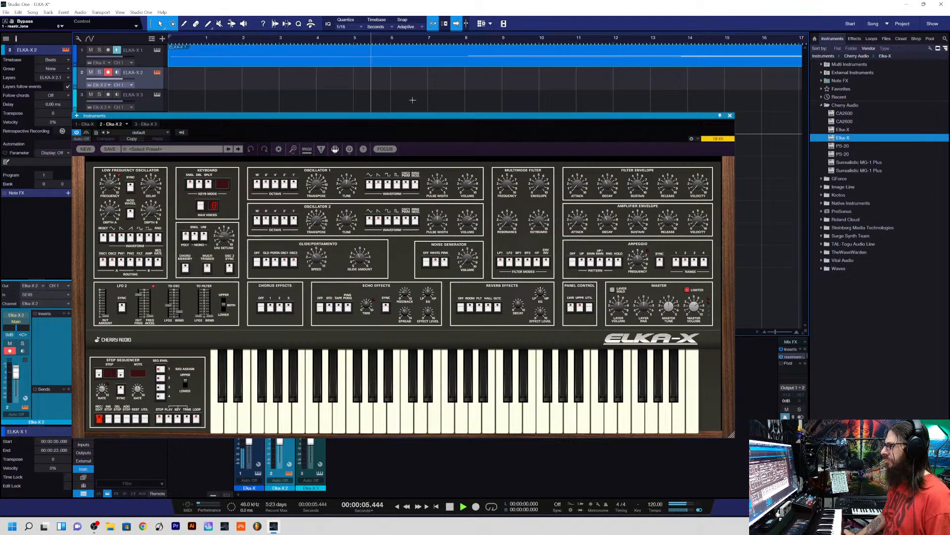
left_click_drag(392, 113, 395, 96)
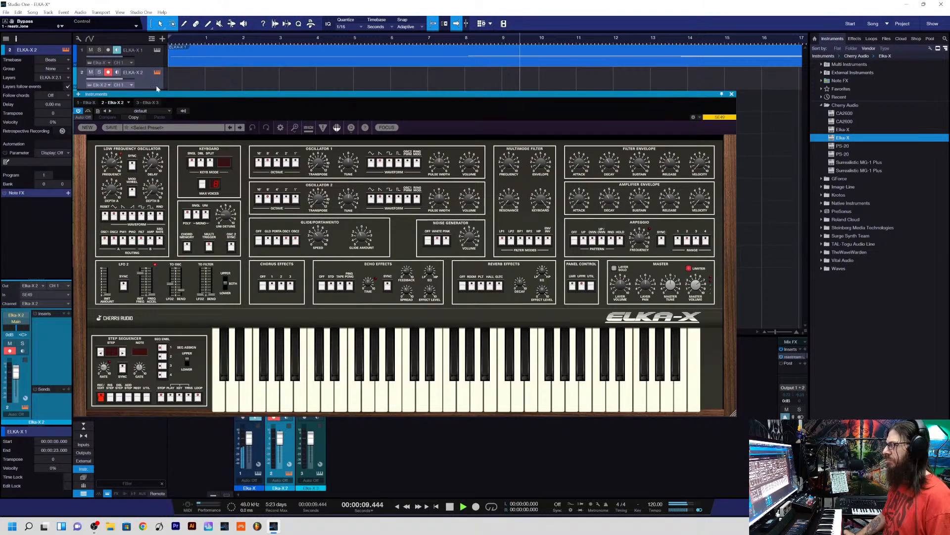
left_click(138, 59)
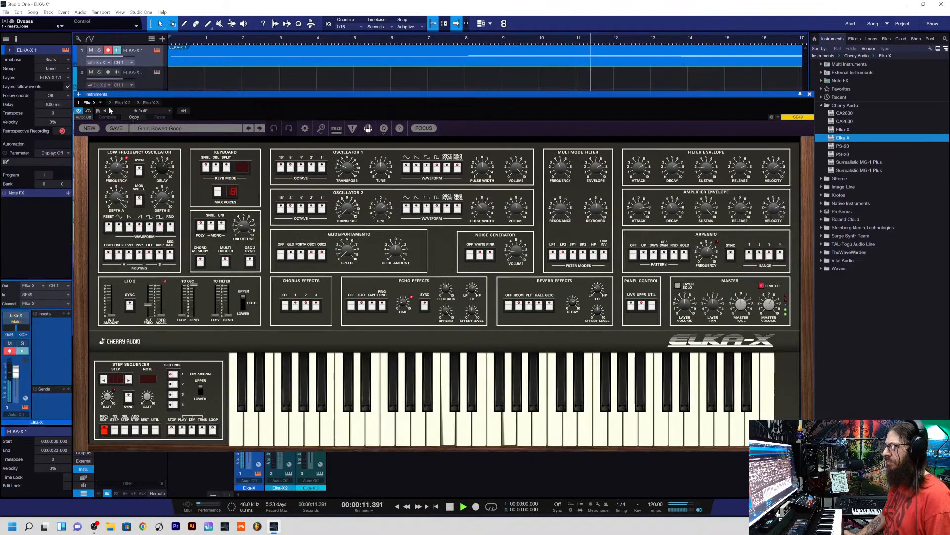
- Lower the ELKA-X 1 channel volume to -5.4 dB and trim its recorded event to end at 19 seconds
left_click_drag(15, 371, 20, 377)
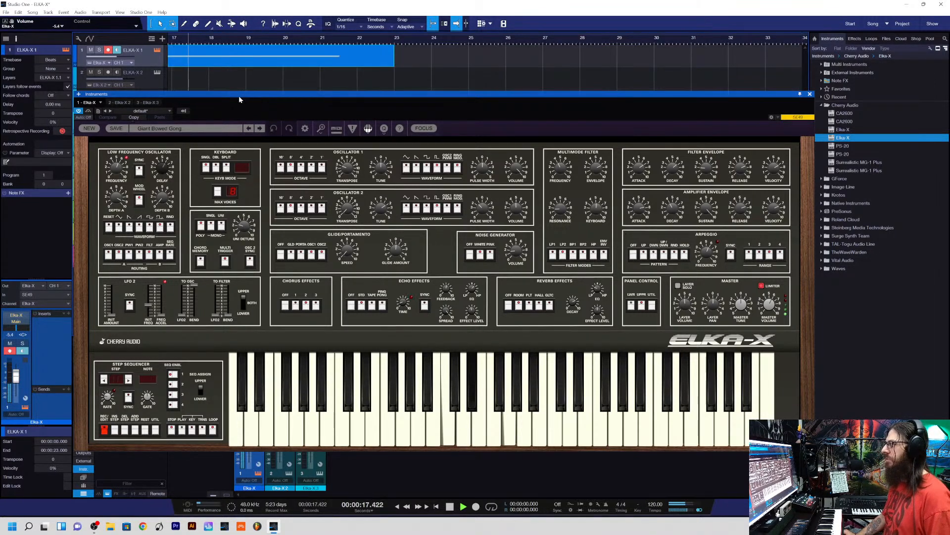
left_click_drag(239, 96, 221, 94)
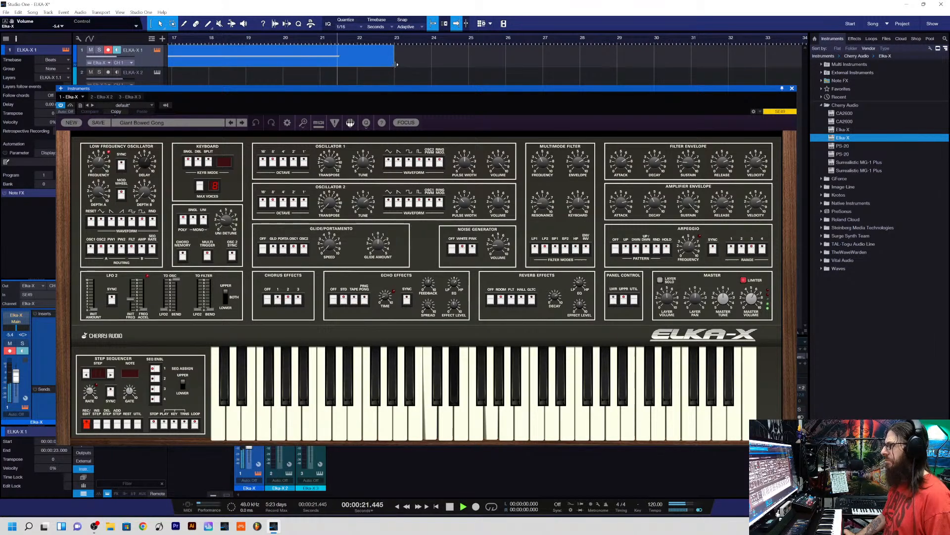
left_click_drag(389, 68, 245, 63)
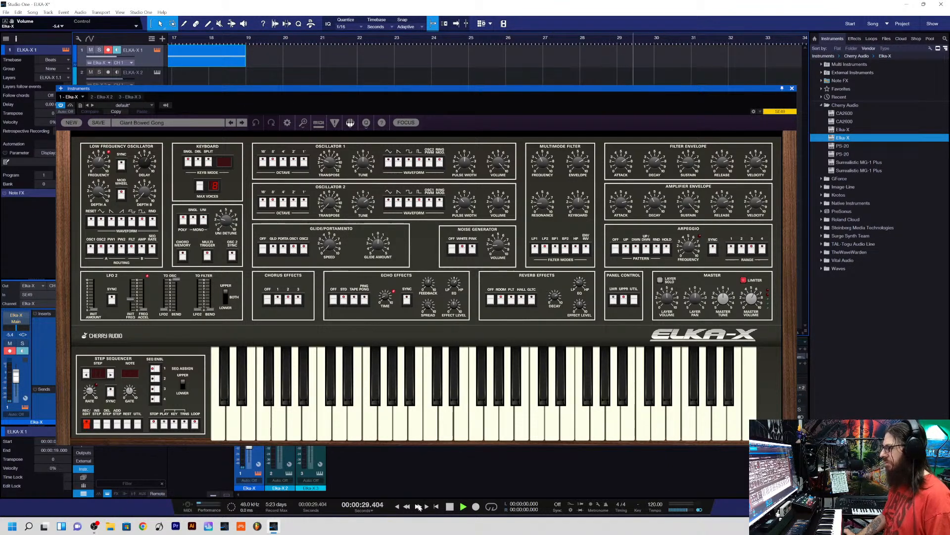
- Play the song briefly from its start with record arming and monitoring switched off on ELKA-X 1
left_click(397, 506)
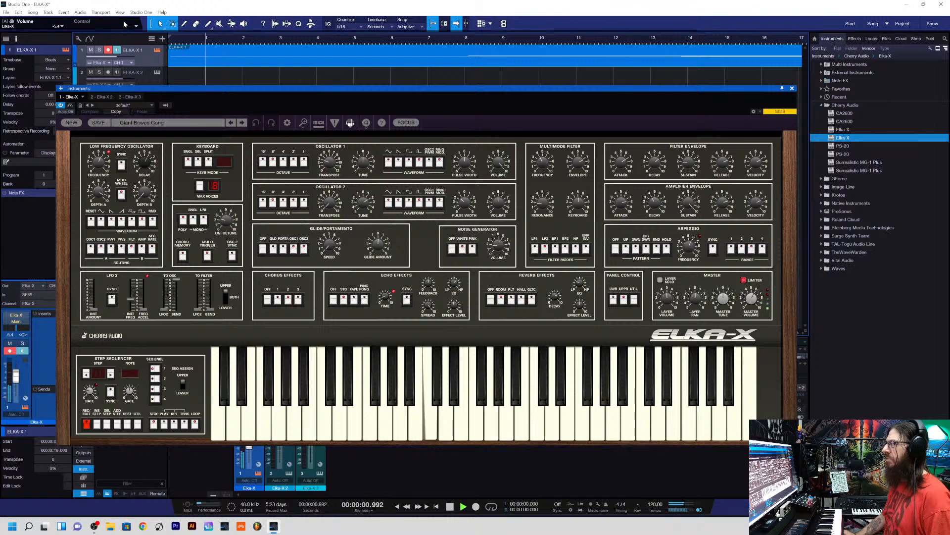
left_click(109, 50)
left_click(117, 51)
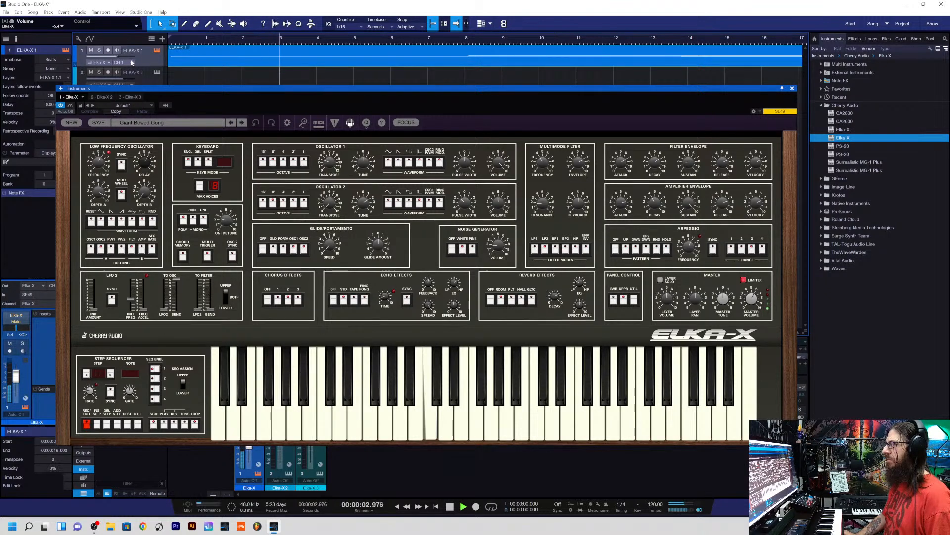
left_click(450, 505)
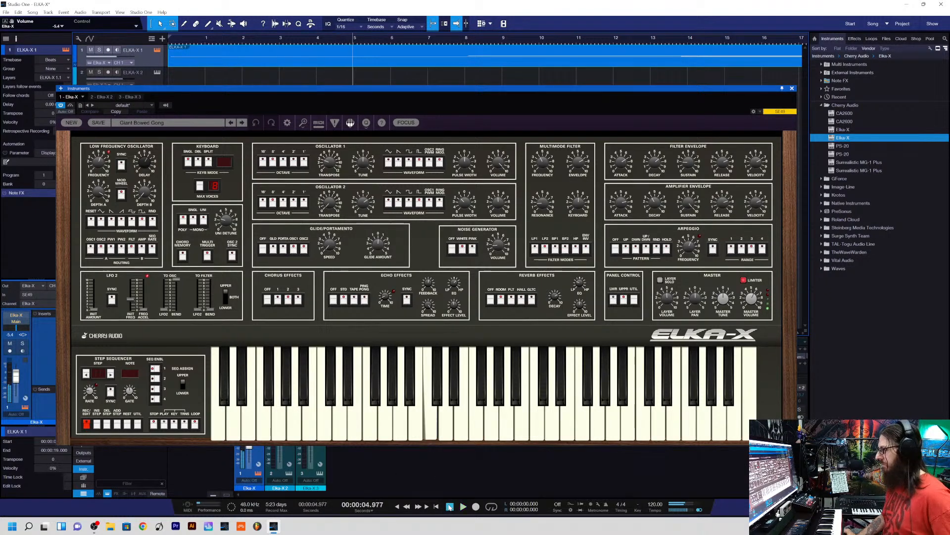
- Bring up the ELKA-X 2 track's instrument in an enlarged window and turn on monitoring for that track
left_click(146, 76)
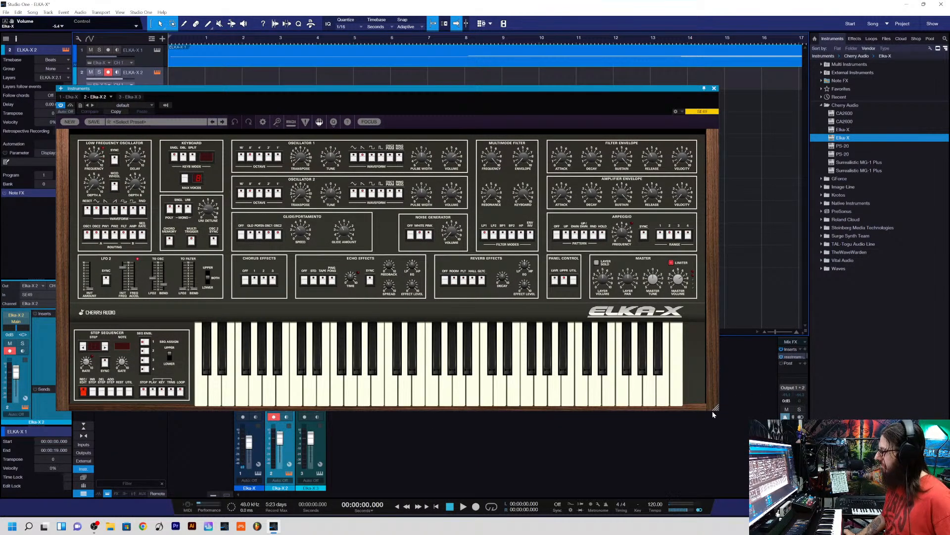
left_click_drag(716, 408, 759, 410)
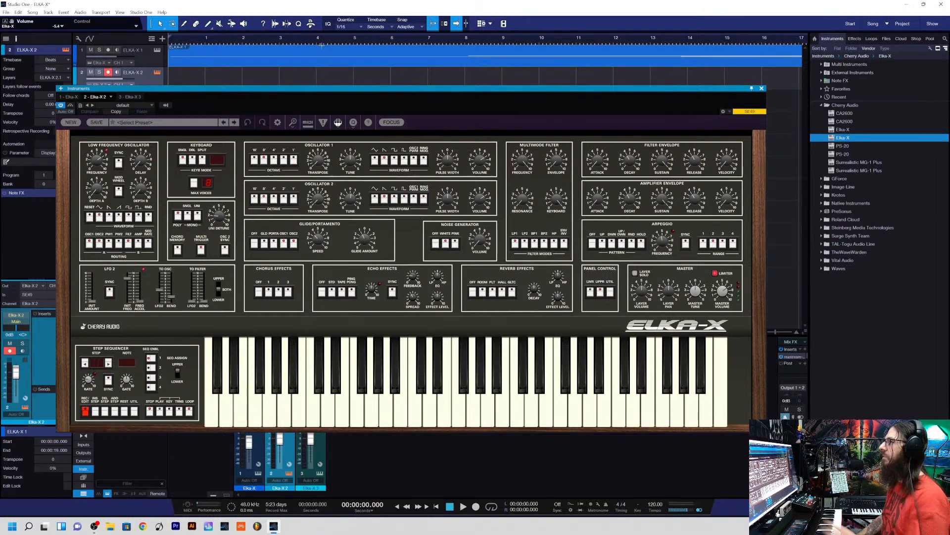
left_click_drag(303, 93, 301, 98)
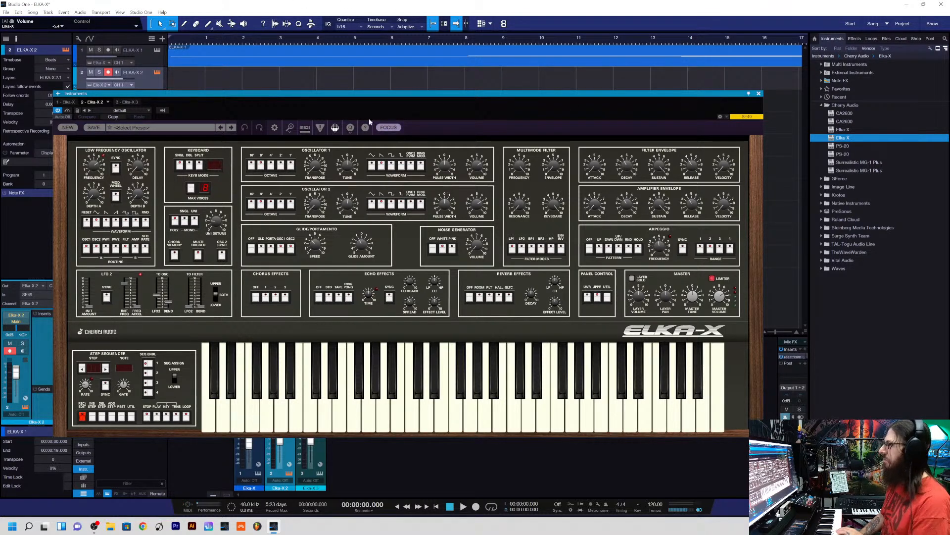
left_click(118, 73)
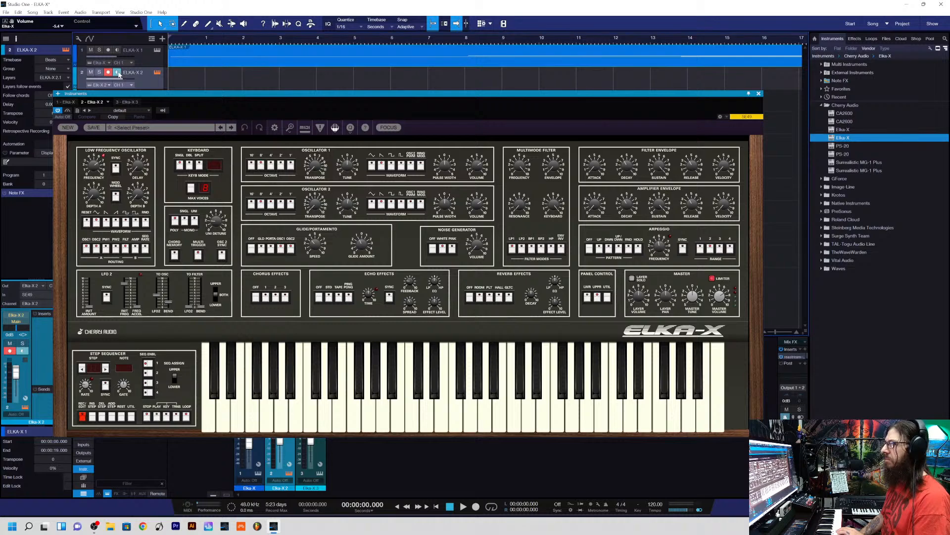
- Audition Elka-X presets on ELKA-X 2 starting from 4 Oct Arp and load 5th Evolver
left_click(178, 128)
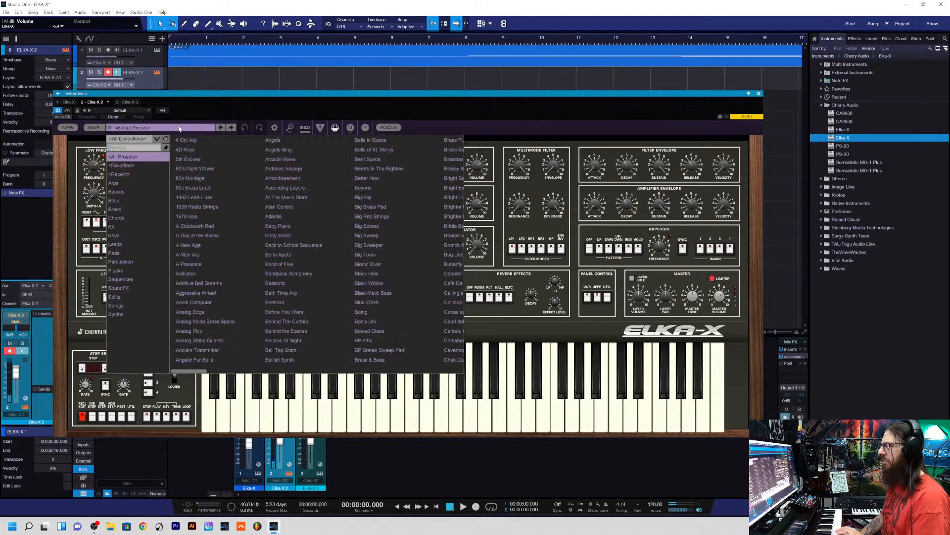
left_click(188, 140)
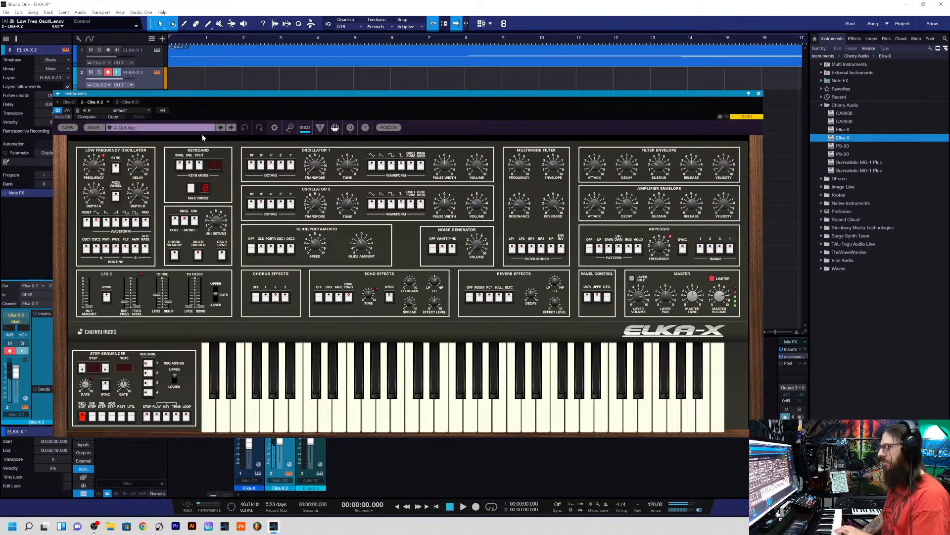
left_click(231, 128)
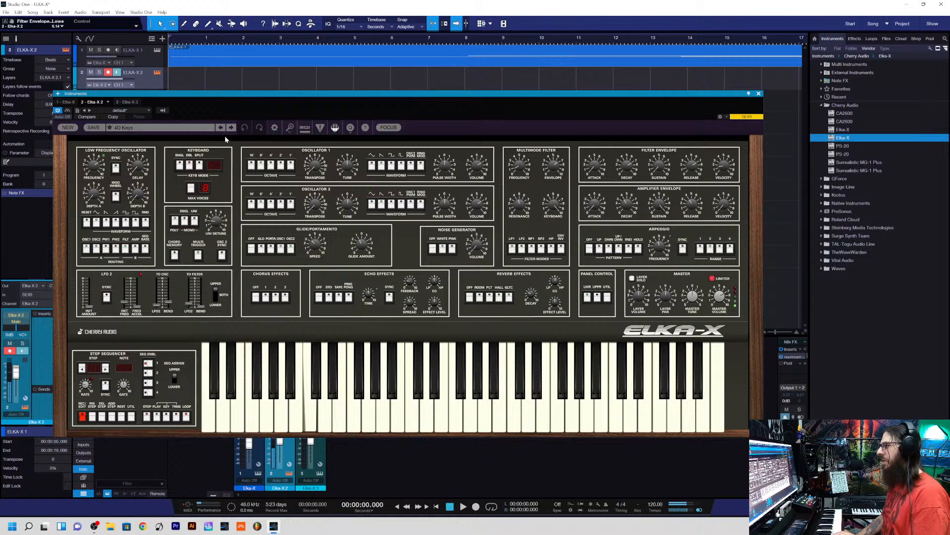
left_click(231, 128)
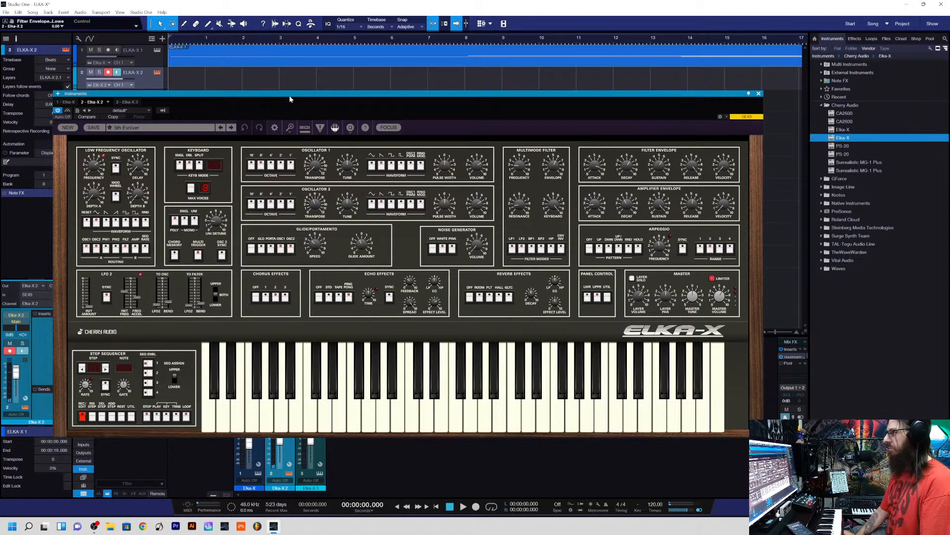
mouse_move(291, 97)
left_mouse_down()
mouse_move(288, 106)
mouse_move(285, 96)
left_mouse_up()
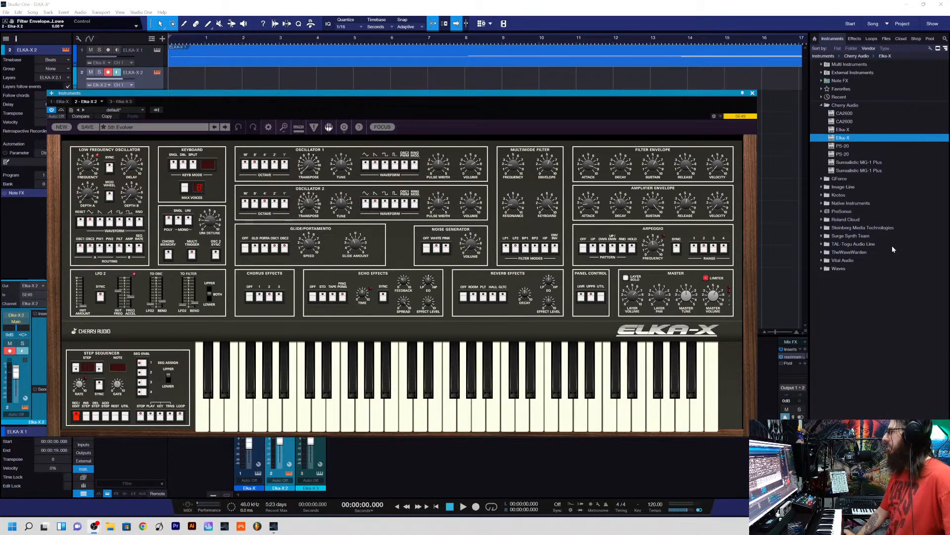
mouse_move(268, 530)
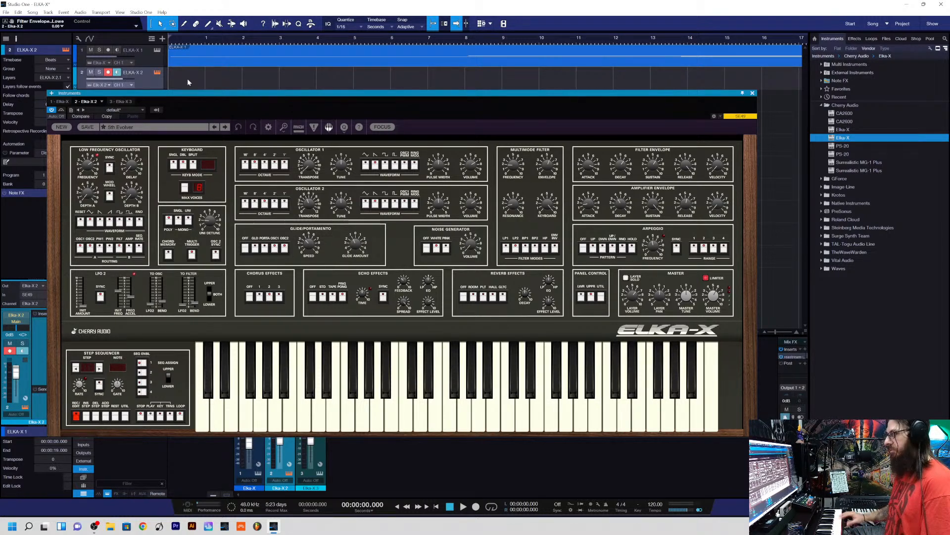
left_click(476, 507)
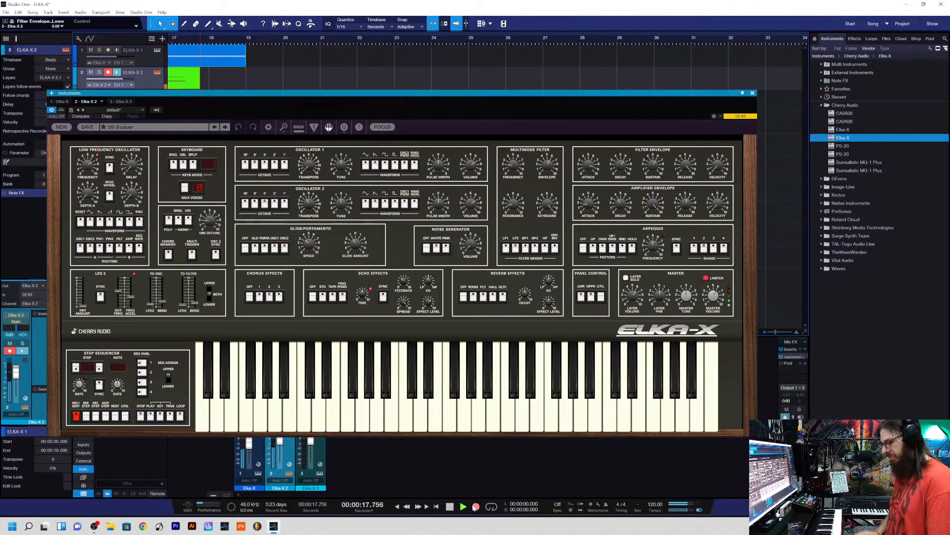
left_click(475, 507)
key("Delete")
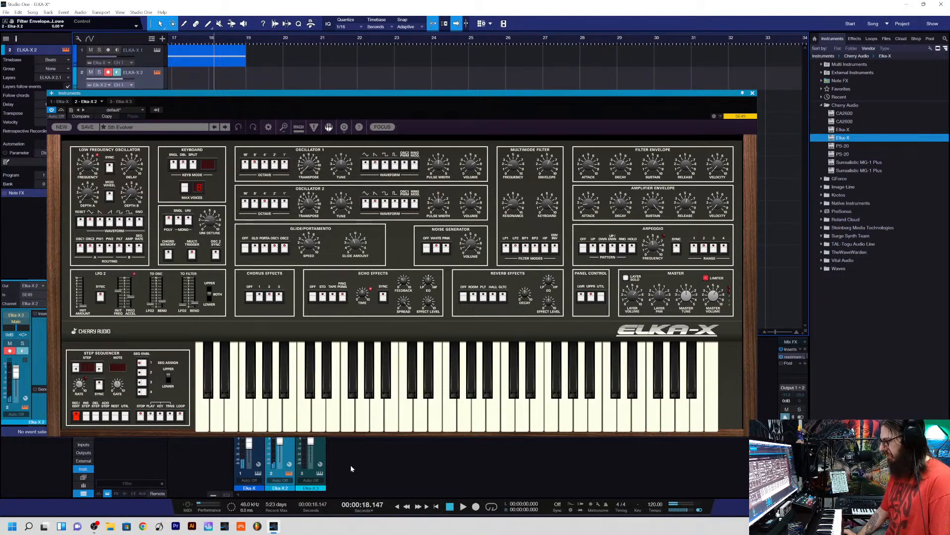
left_click(398, 506)
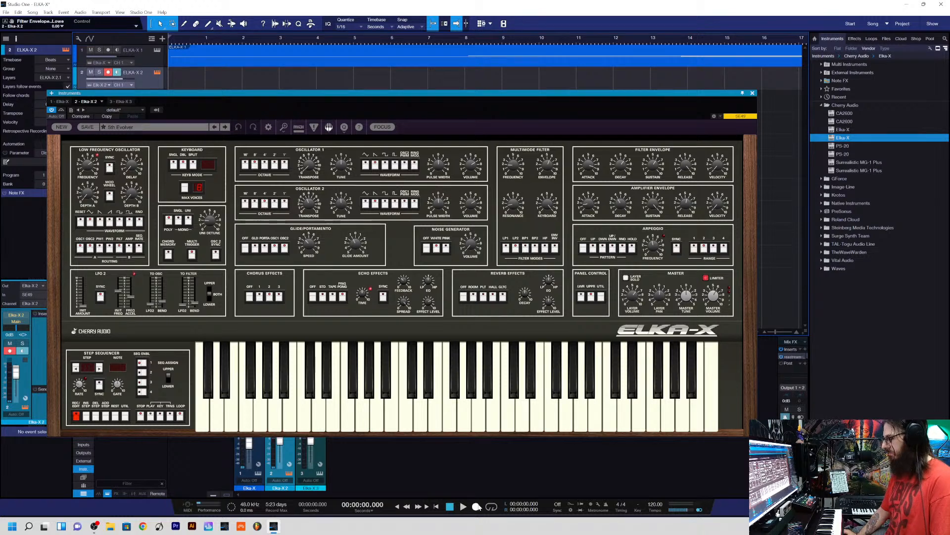
- Record a performance on ELKA-X 2 from the song start for about 38 seconds, stop, and return to the start
left_click(477, 507)
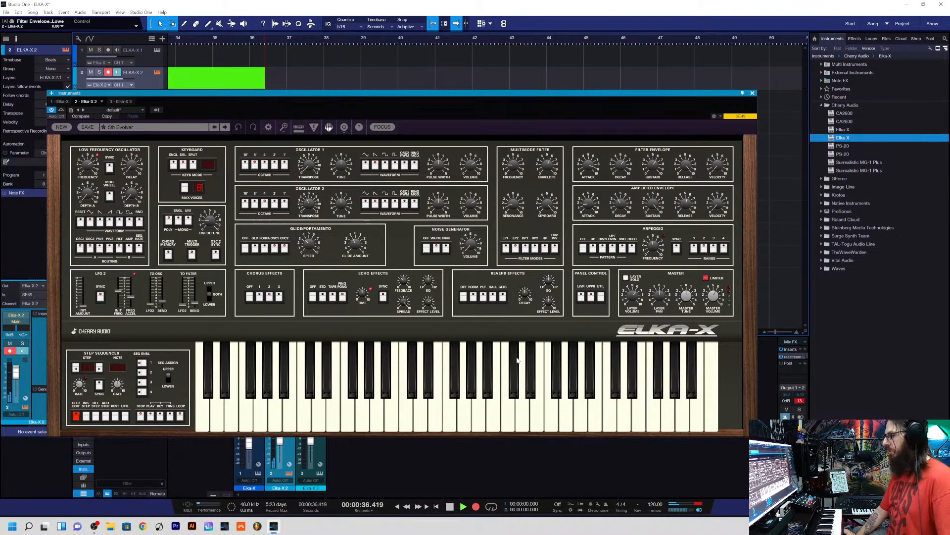
key("space")
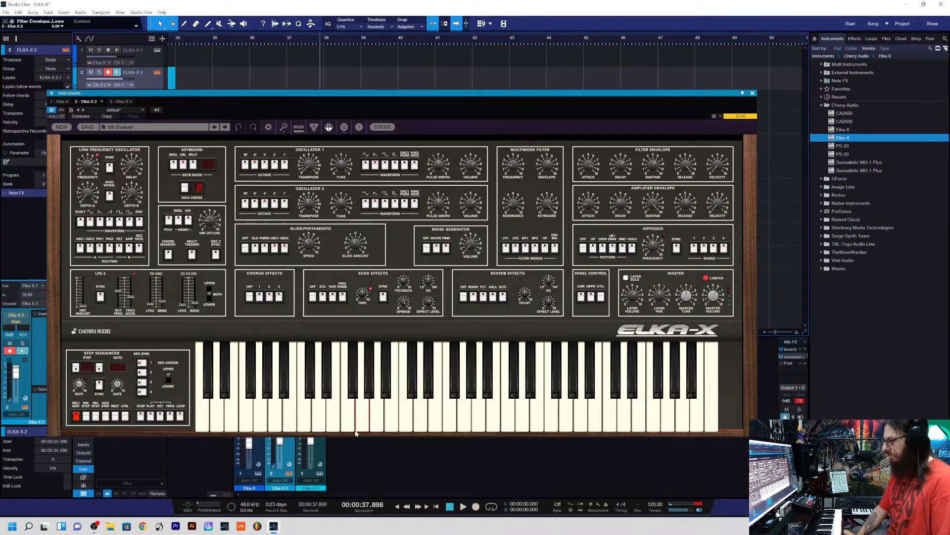
left_click(398, 507)
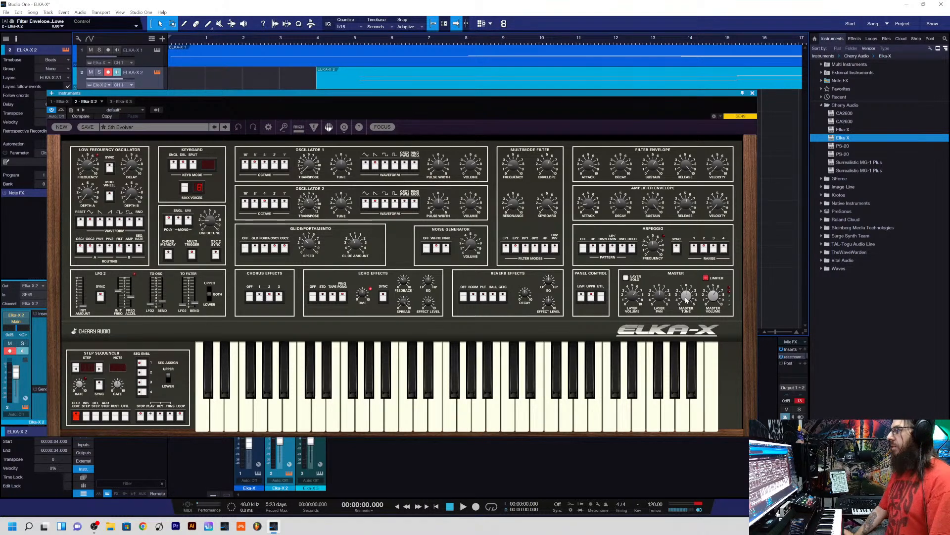
- Trim the empty beginning of the ELKA-X 2 event to just past 5 seconds and make its track slightly taller
left_click_drag(443, 92, 447, 158)
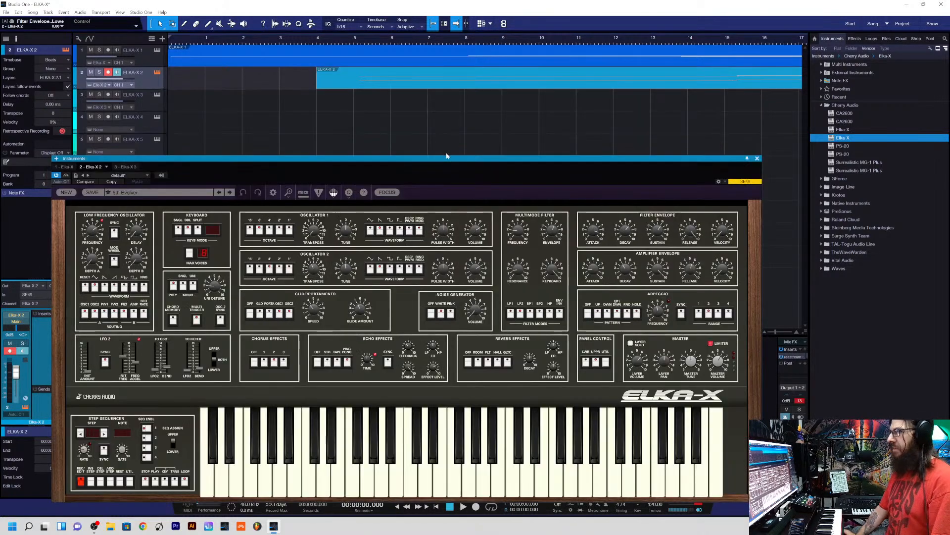
left_click(110, 74)
left_click_drag(316, 81, 361, 83)
left_click(358, 80)
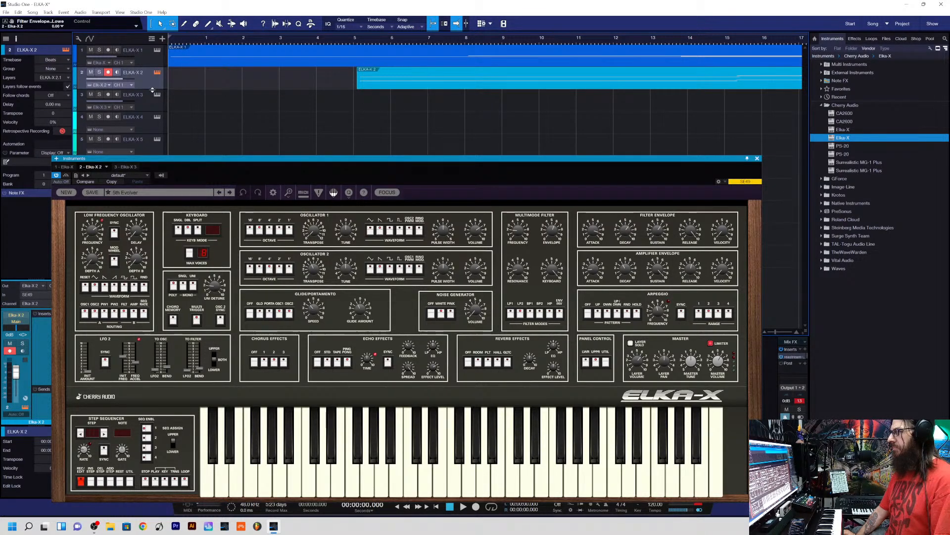
left_click_drag(152, 89, 154, 97)
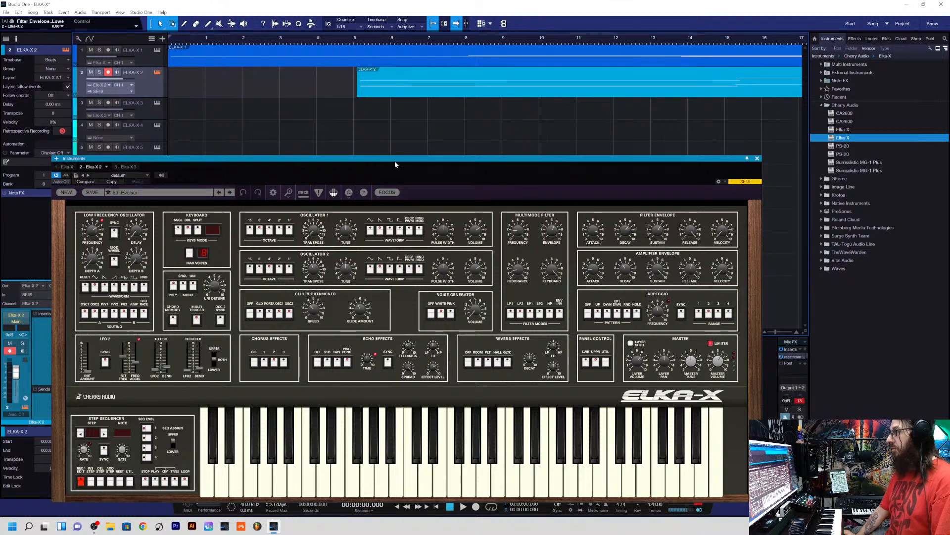
- Shift the trimmed ELKA-X 2 event slightly earlier so that it starts at exactly 5 seconds
left_click_drag(394, 159, 388, 124)
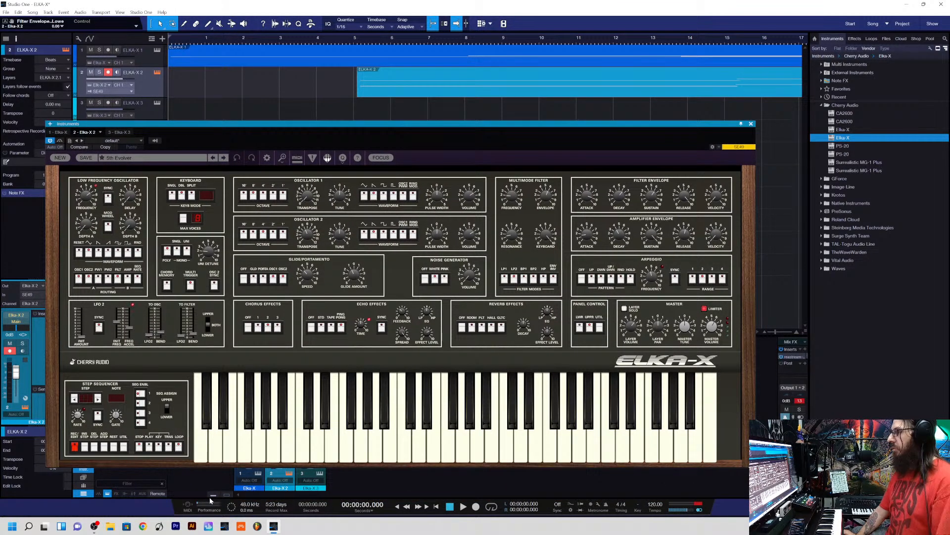
left_click_drag(348, 131, 358, 175)
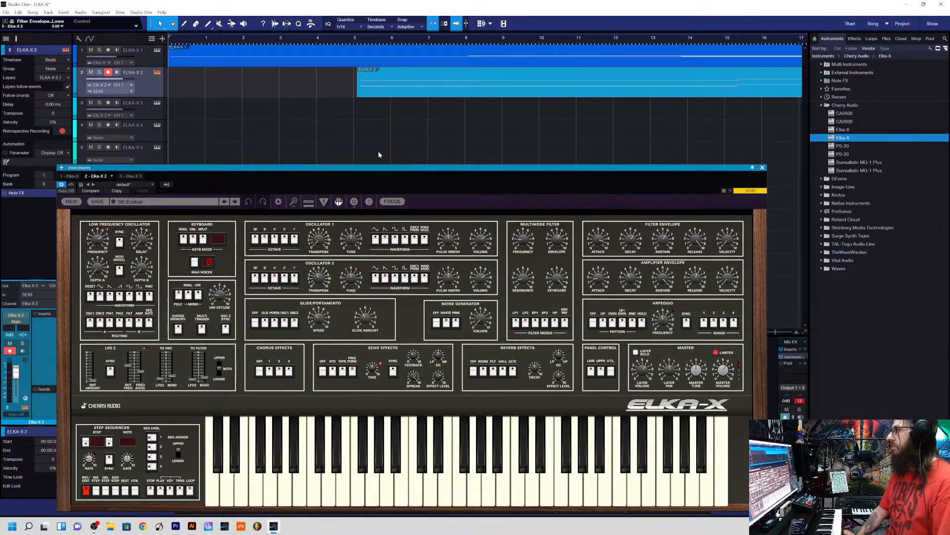
left_click_drag(381, 94, 378, 92)
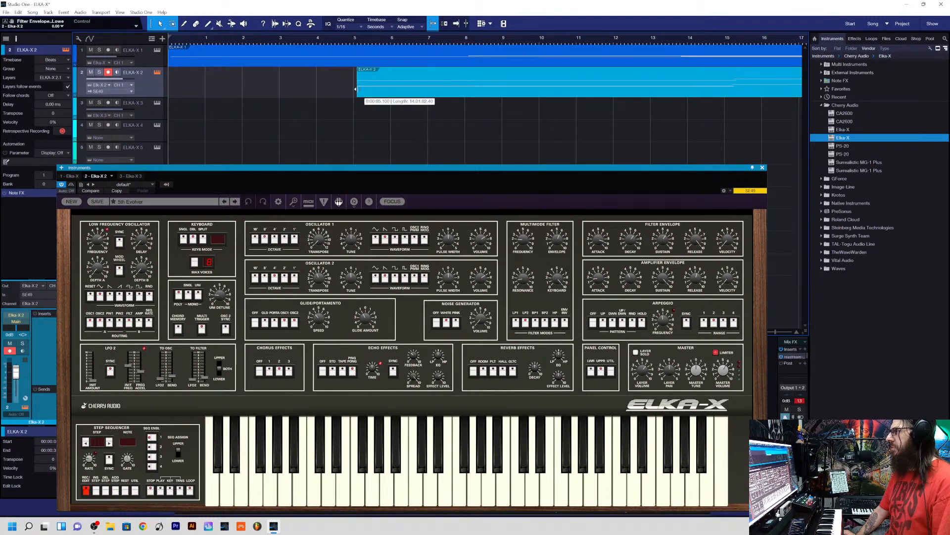
- Disarm ELKA-X 2, enable monitoring on ELKA-X 1 and ELKA-X 2, and play the song from 5 seconds
left_click(355, 41)
key("space")
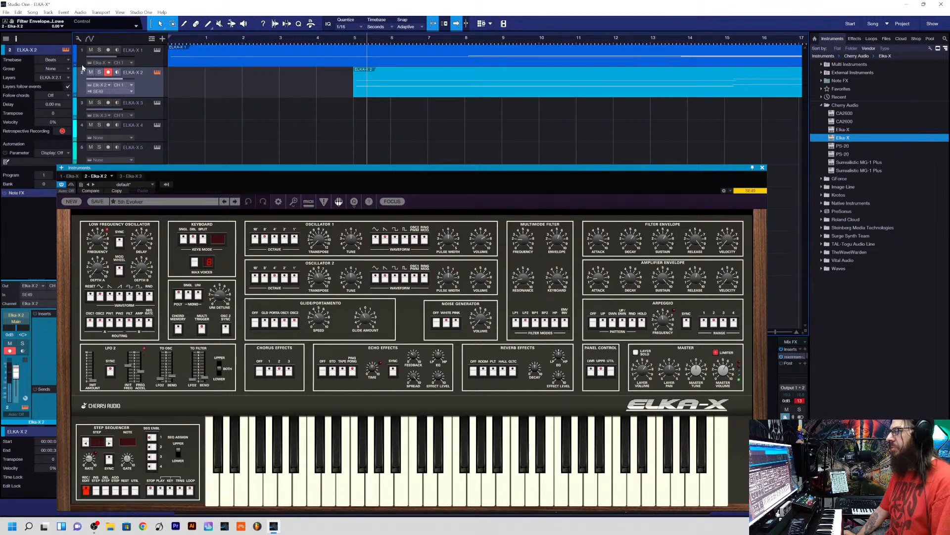
left_click(108, 72)
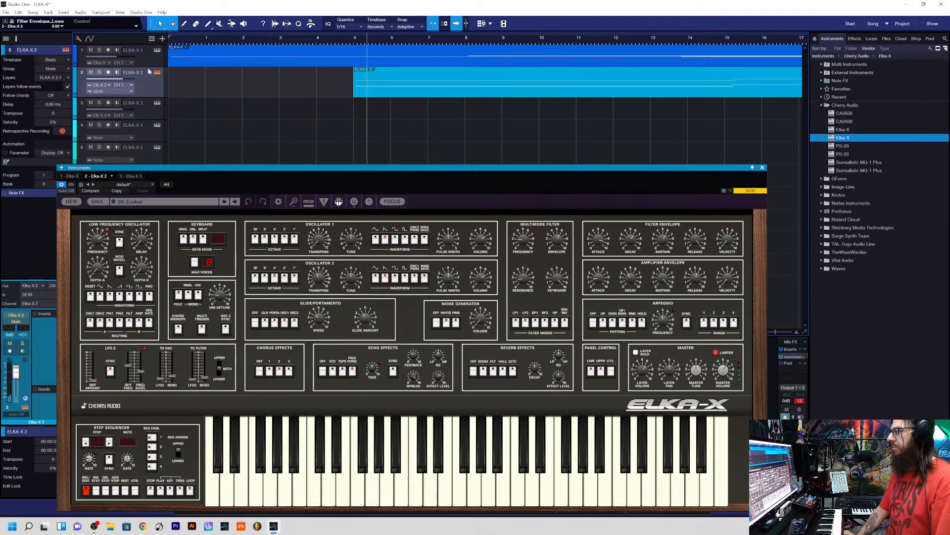
left_click(117, 50)
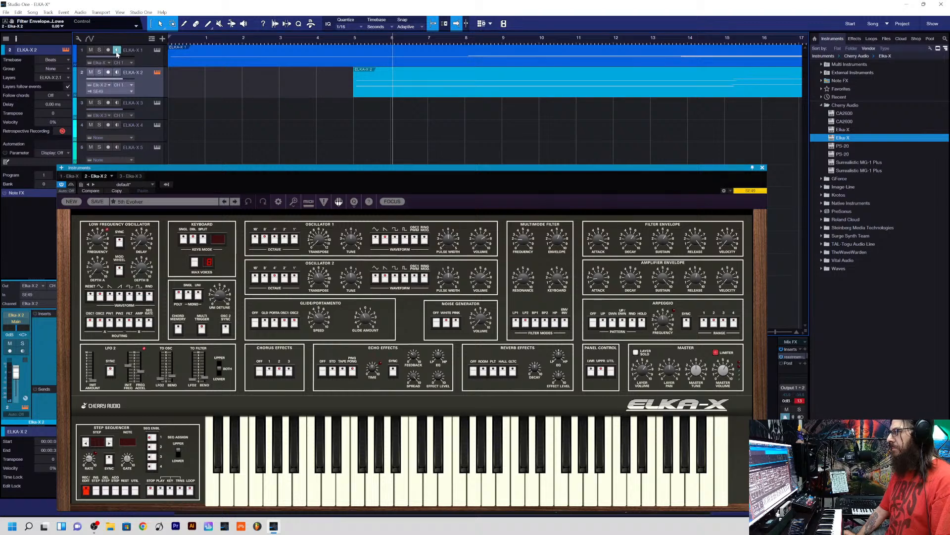
left_click(118, 72)
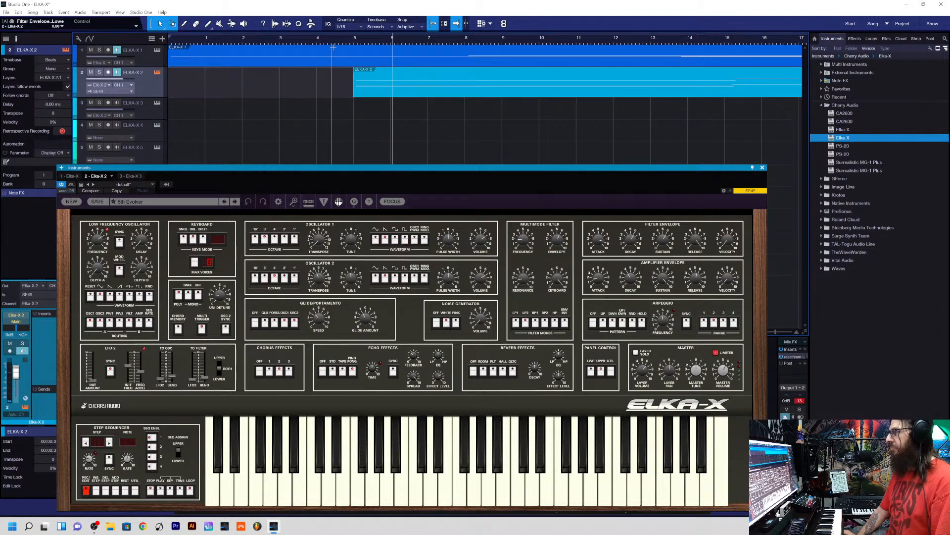
left_click(353, 41)
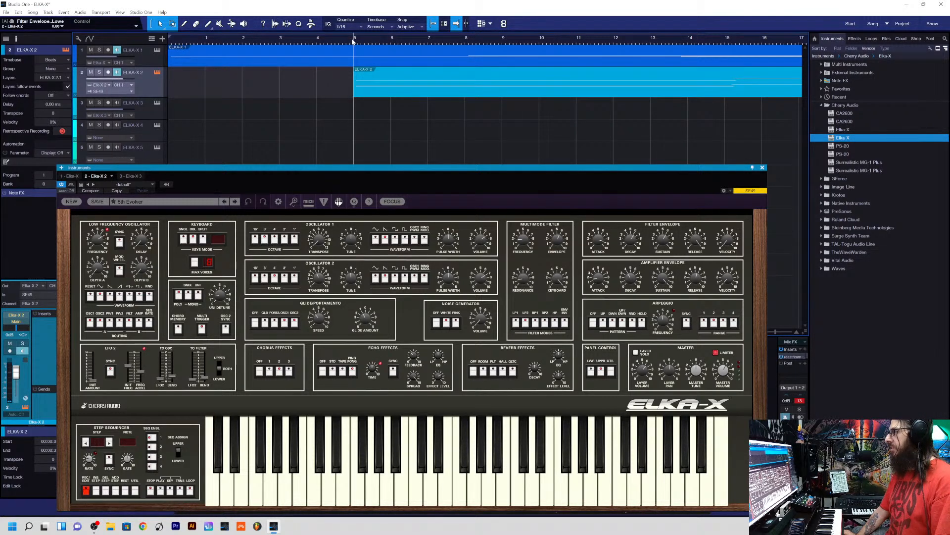
key("space")
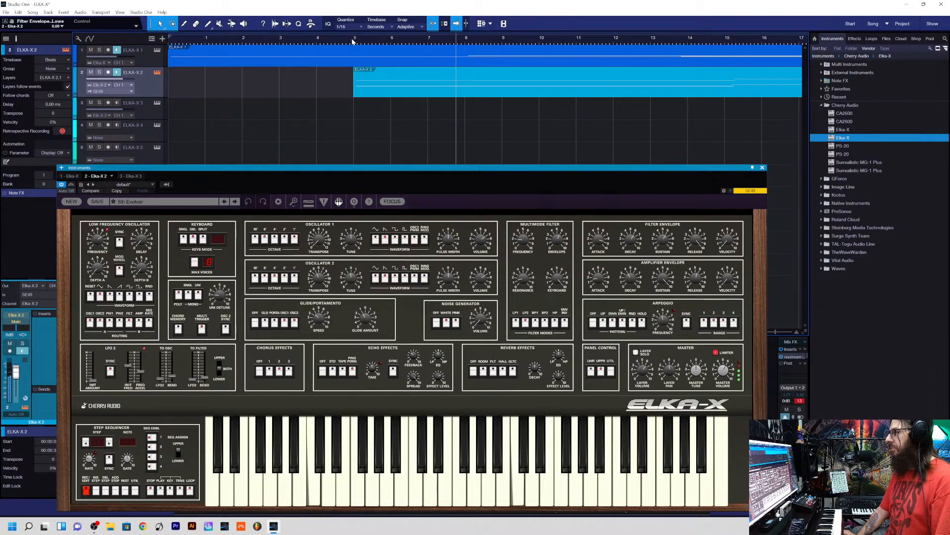
- Select the ELKA-X 3 track and turn on its monitoring with the track armed for recording
left_click(138, 110)
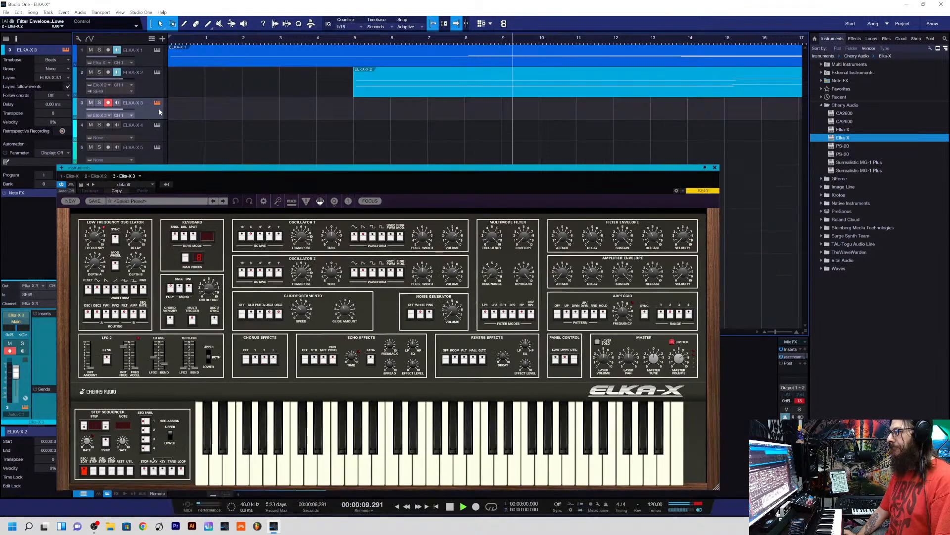
left_click(108, 102)
left_click(107, 102)
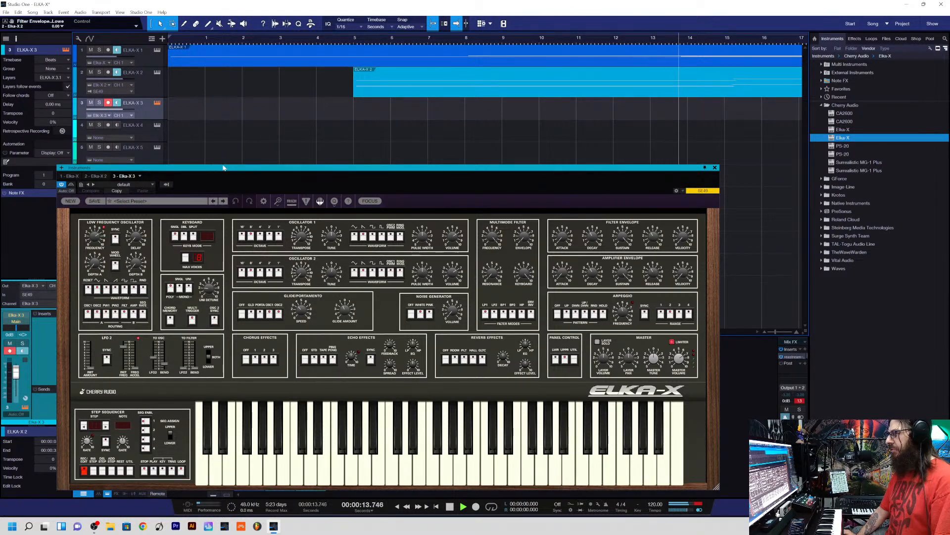
- Lower the ELKA-X 2 channel volume to -15.3 dB during playback and close the instrument window
left_click(148, 78)
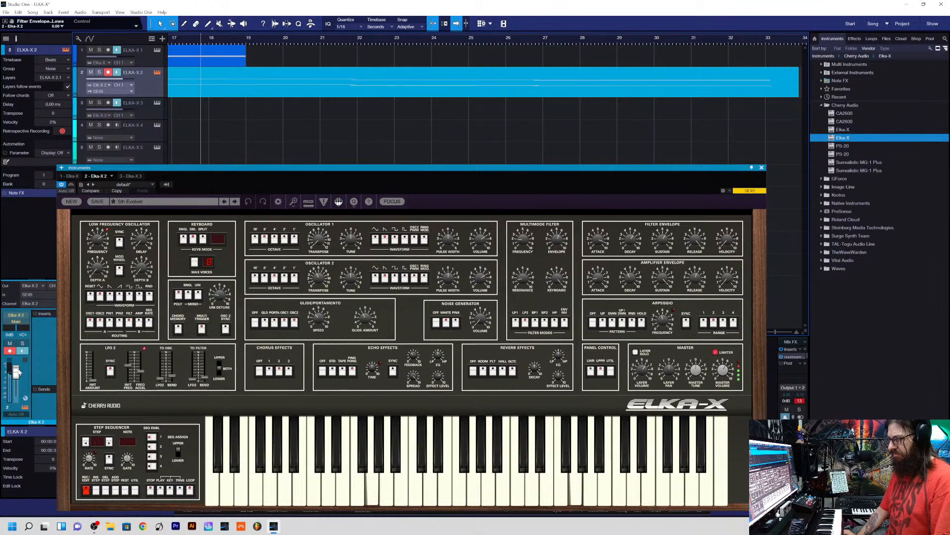
left_click_drag(16, 371, 16, 381)
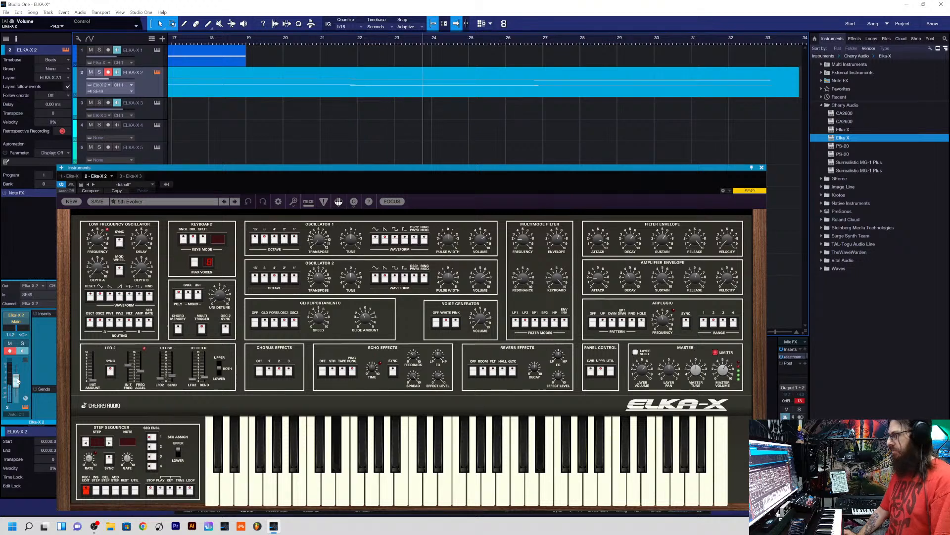
left_click(762, 168)
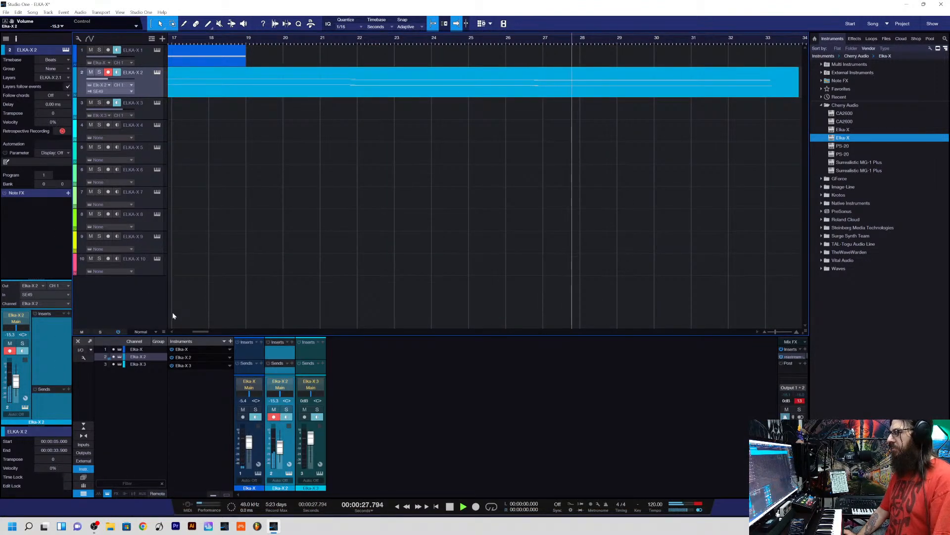
- Zoom the arrangement out from the song start to show more of both recorded events, and stop playback
left_click_drag(201, 332, 179, 330)
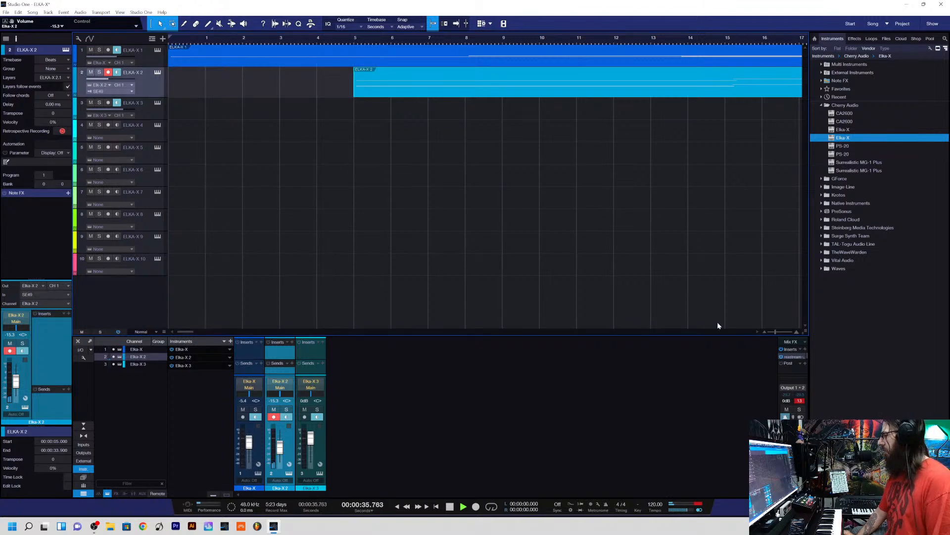
left_click_drag(776, 330, 774, 332)
key("space")
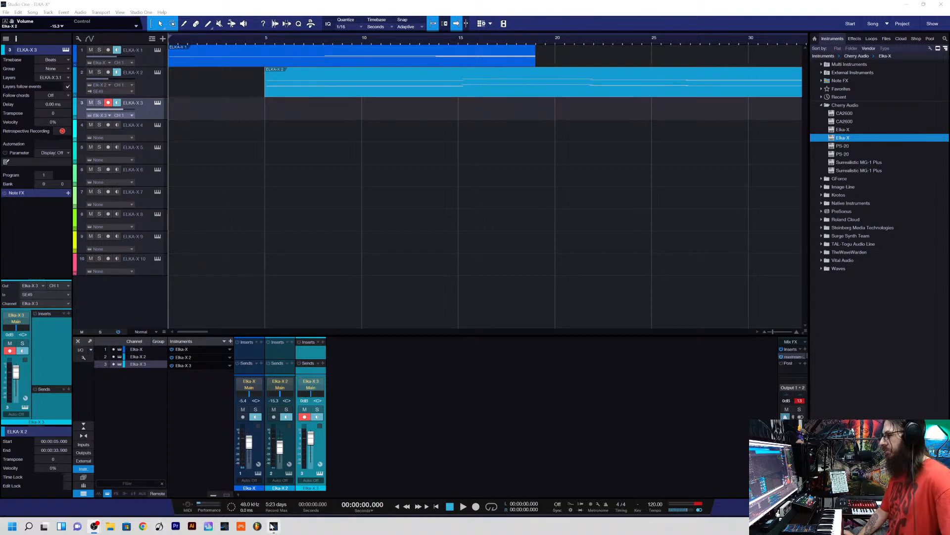
- Increase the ELKA-X 3 track's height and open its Elka-X instrument
mouse_move(274, 527)
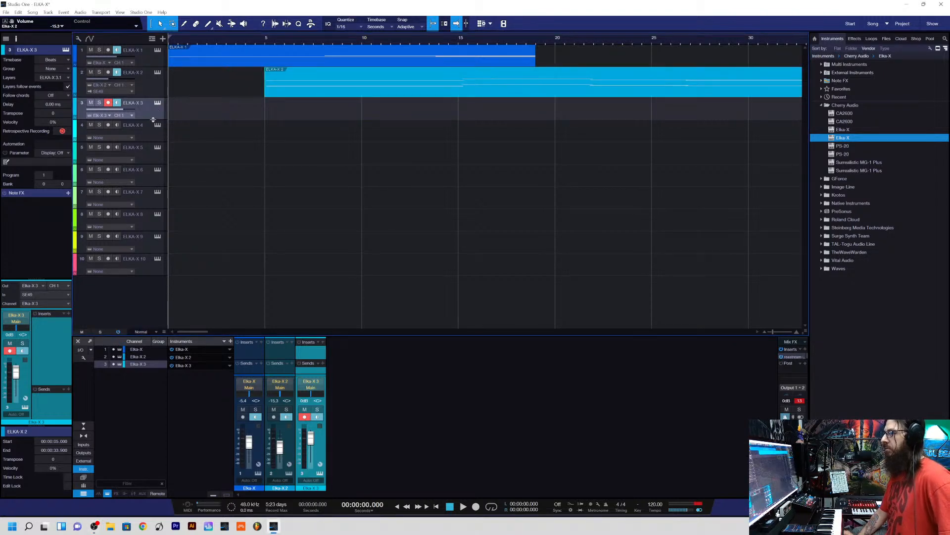
left_click_drag(153, 120, 154, 159)
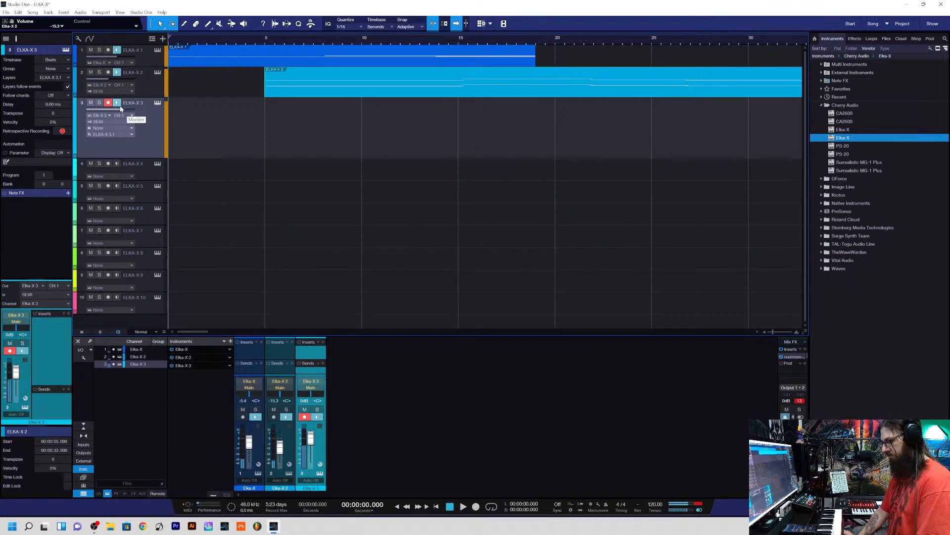
left_click(158, 103)
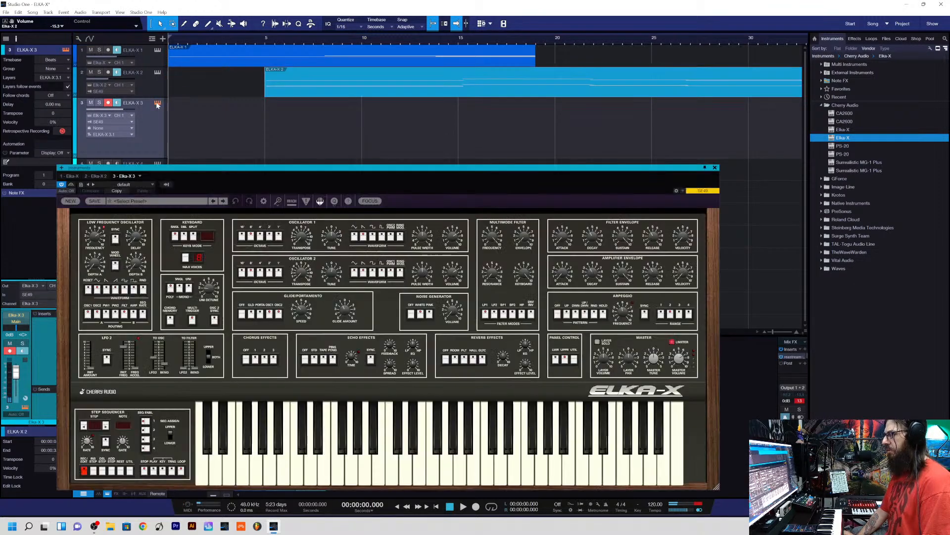
- Browse the factory presets of the ELKA-X 3 instrument to load 80's Night Waves, and close the instrument window
left_click(223, 202)
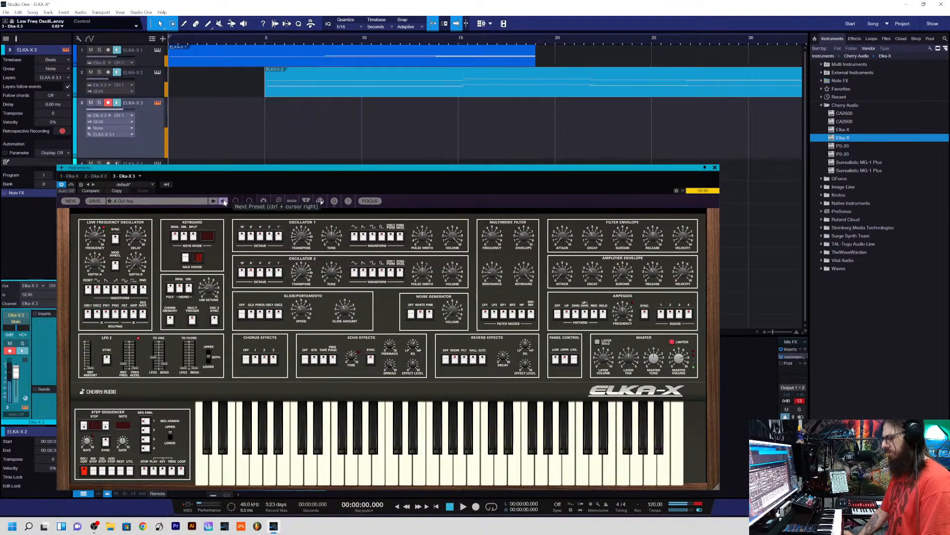
left_click(223, 202)
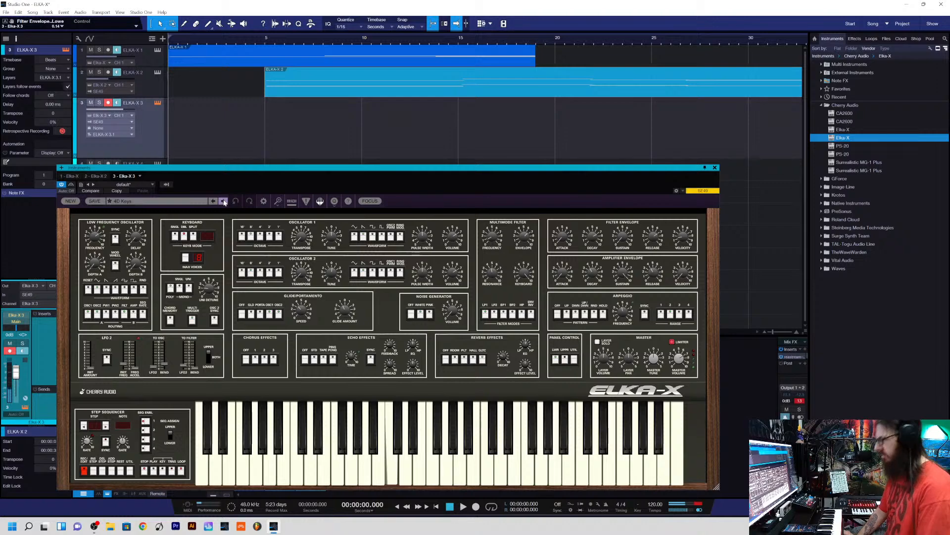
left_click(223, 201)
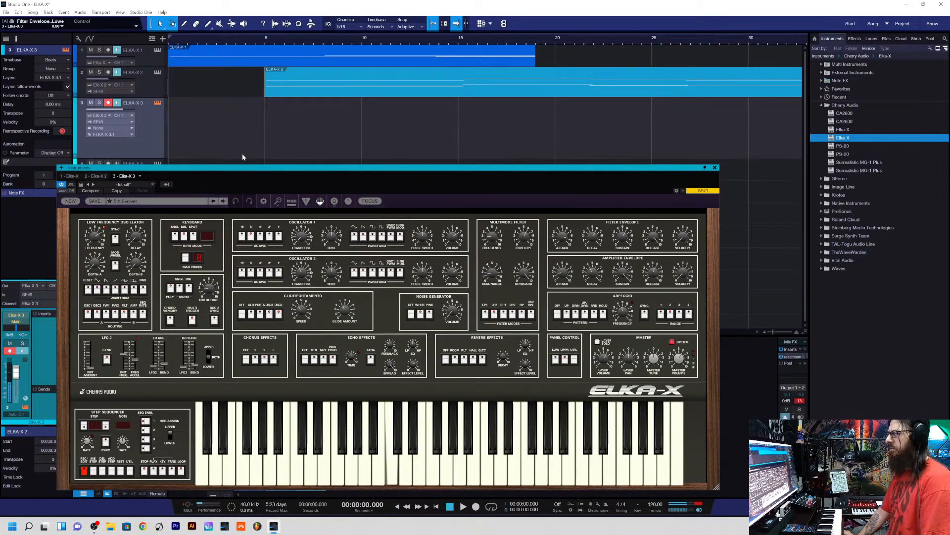
left_click_drag(246, 169, 247, 124)
left_click(226, 157)
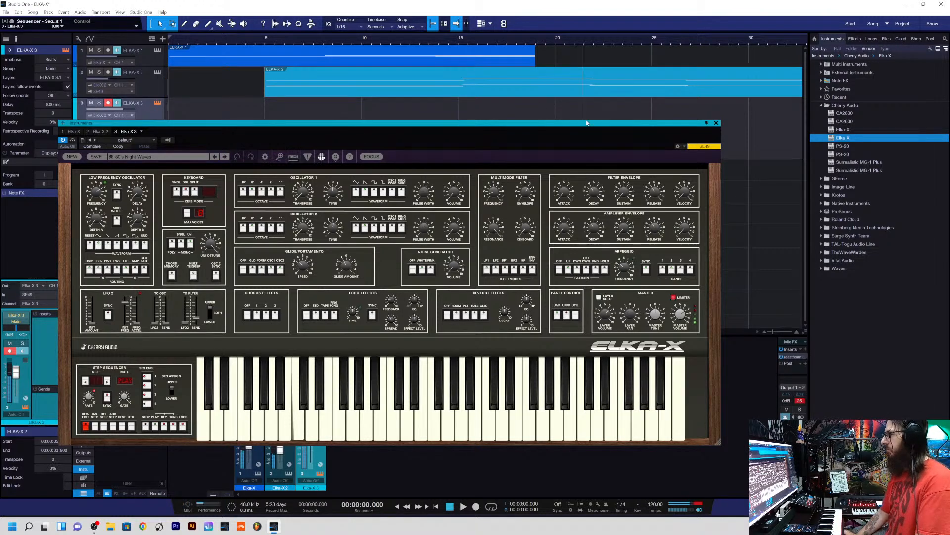
left_click(717, 123)
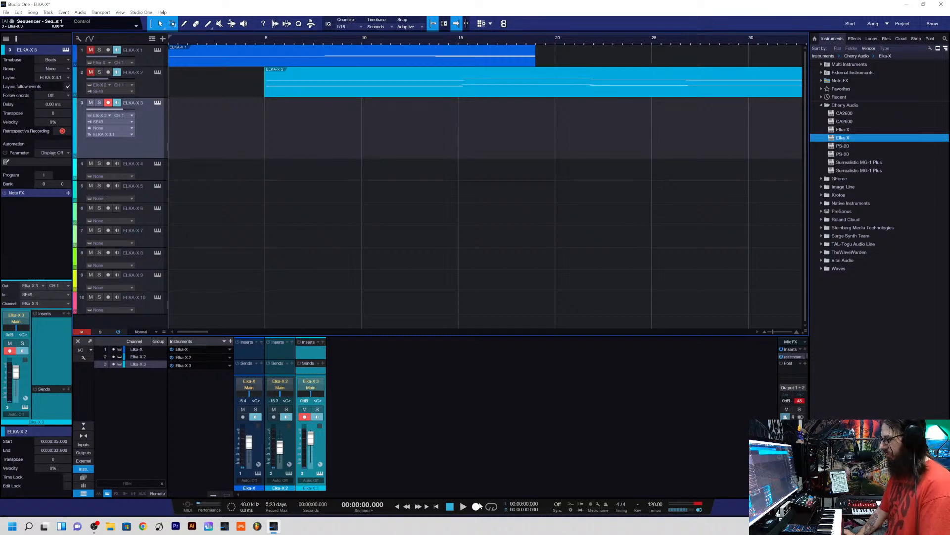
- Record a part of about 1:18 on ELKA-X 3 from the song start and move the recorded event to 0 seconds
left_click(476, 507)
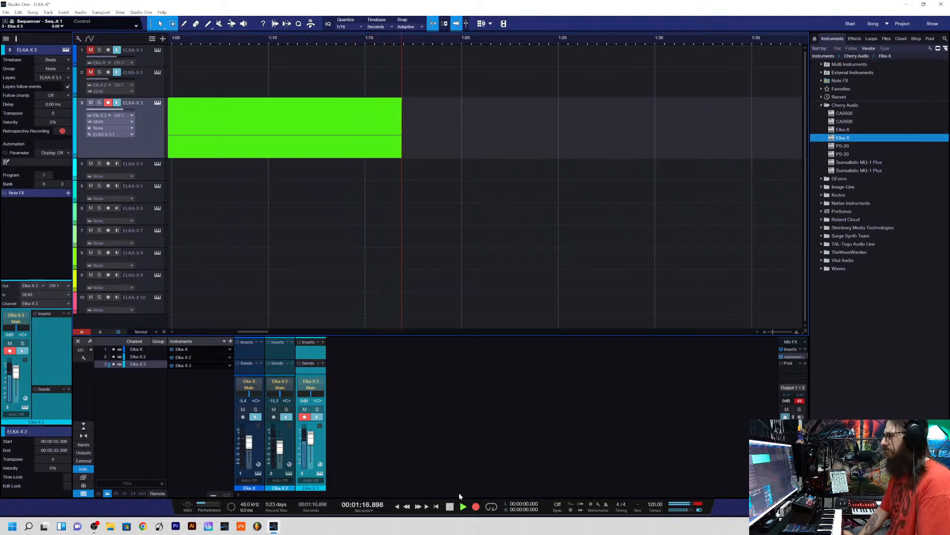
left_click(449, 506)
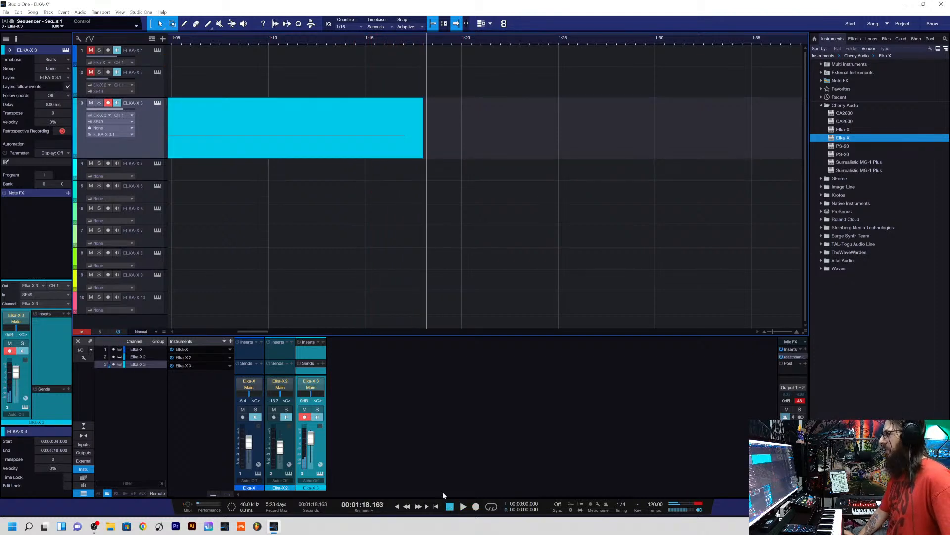
left_click_drag(255, 330, 169, 329)
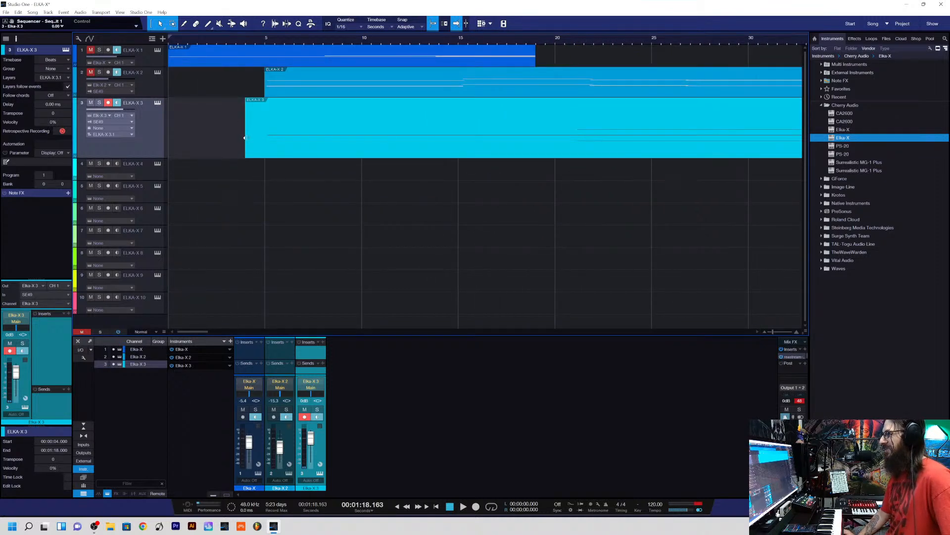
left_click_drag(248, 138, 172, 155)
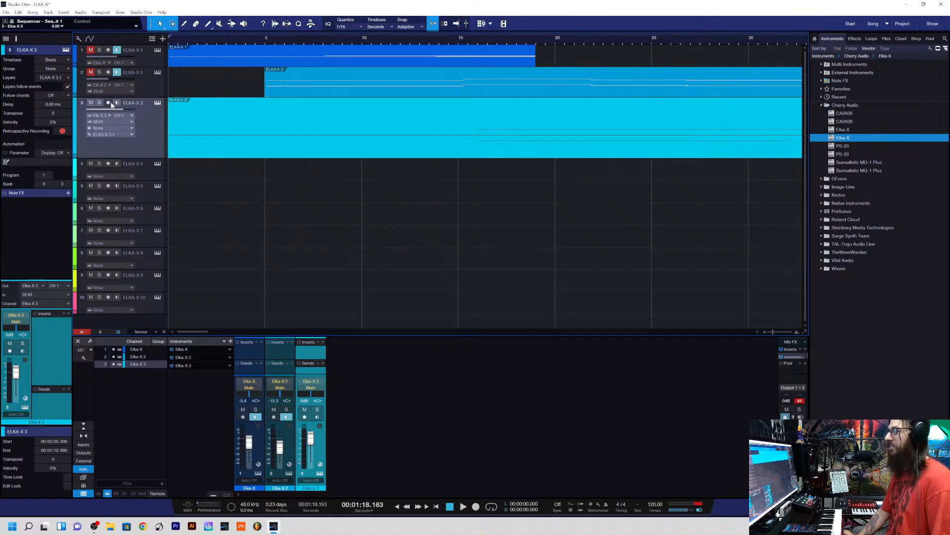
- Play the song from the start and trim the end of the ELKA-X 3 event back to 1:10
key("f")
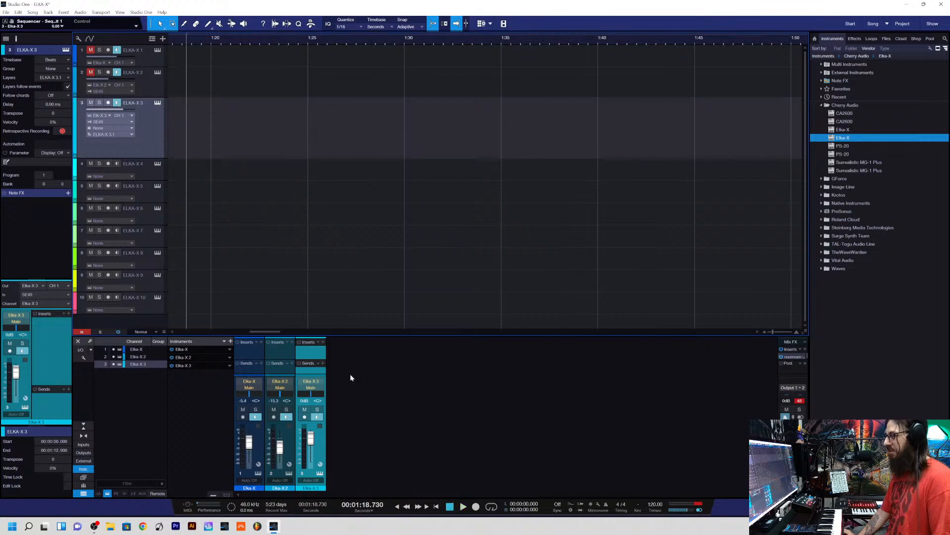
left_click(397, 506)
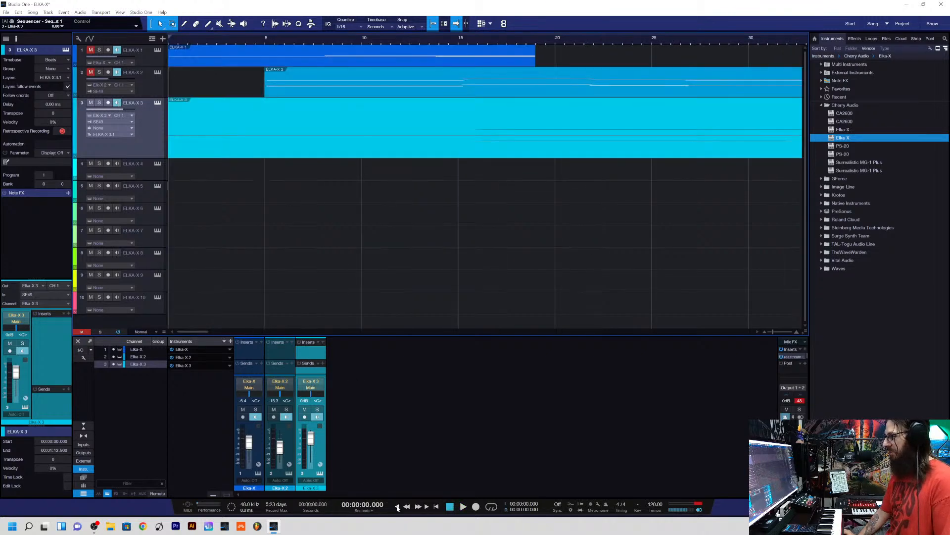
key("space")
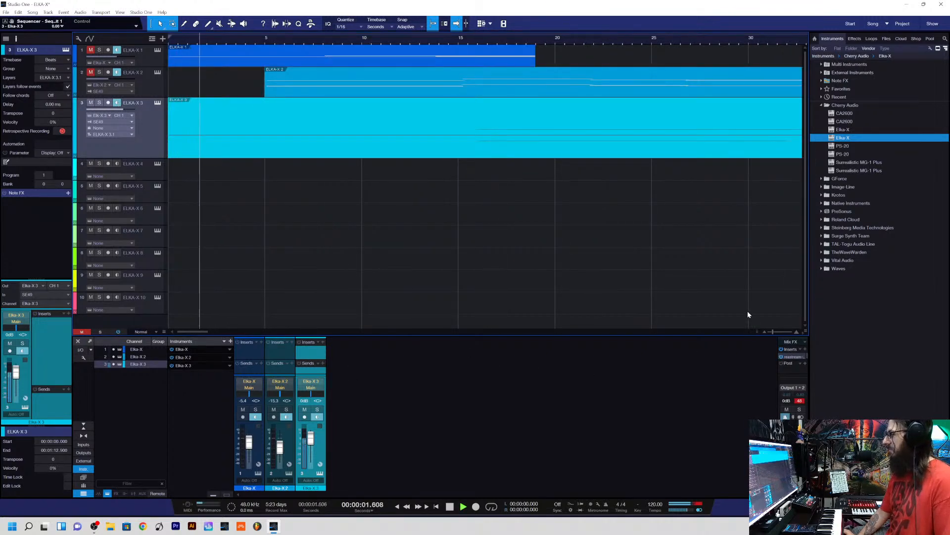
mouse_move(770, 331)
left_mouse_down()
mouse_move(777, 334)
mouse_move(770, 333)
left_mouse_up()
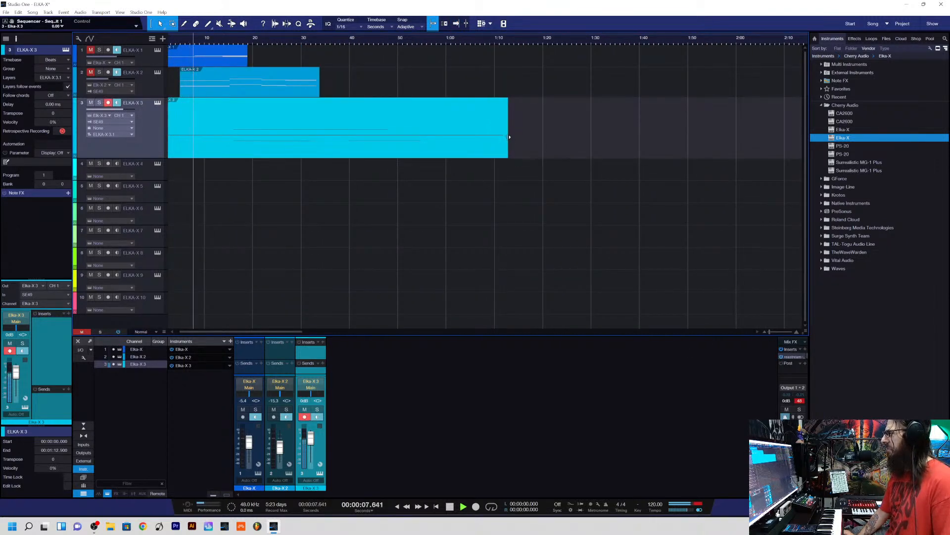
left_click_drag(509, 136, 494, 143)
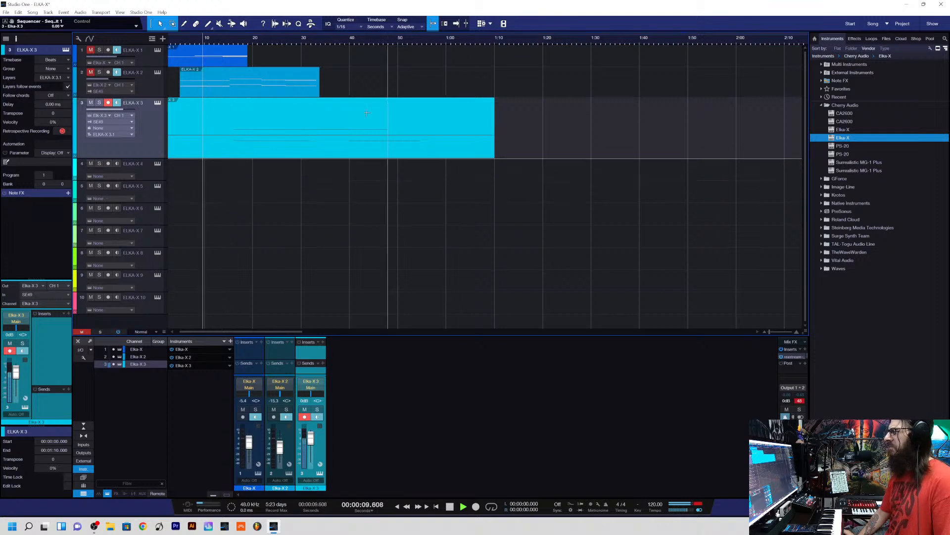
- Unmute ELKA-X 2 during playback, select that track with recording armed, and stop playback at about 34 seconds
left_click(93, 73)
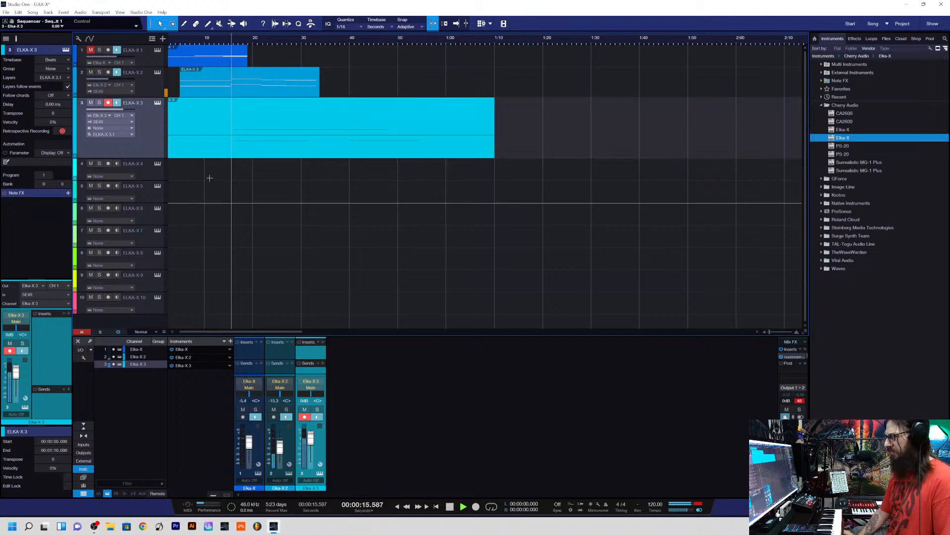
left_click(146, 89)
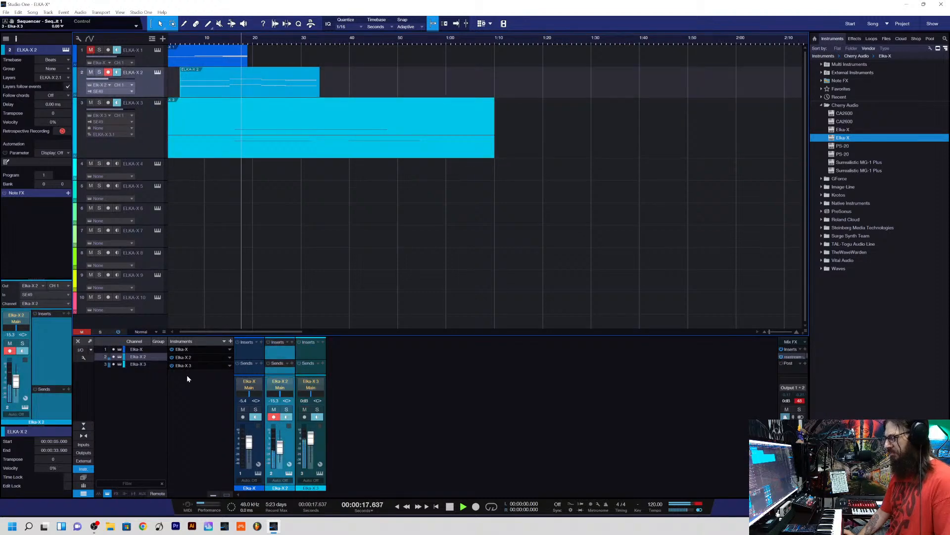
mouse_move(94, 524)
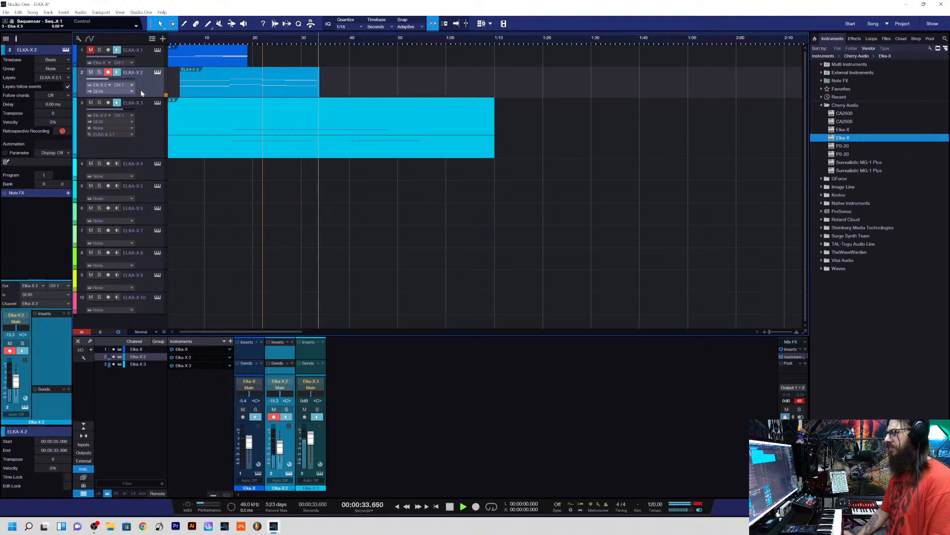
key("space")
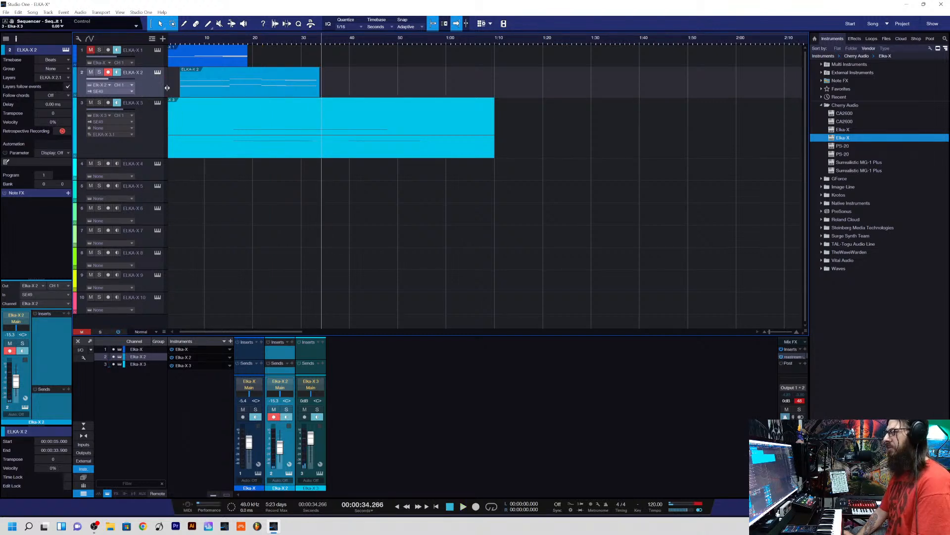
- Delete the recorded events on ELKA-X 2 and ELKA-X 1, and select the ELKA-X 2 track
key("Delete")
left_click(182, 57)
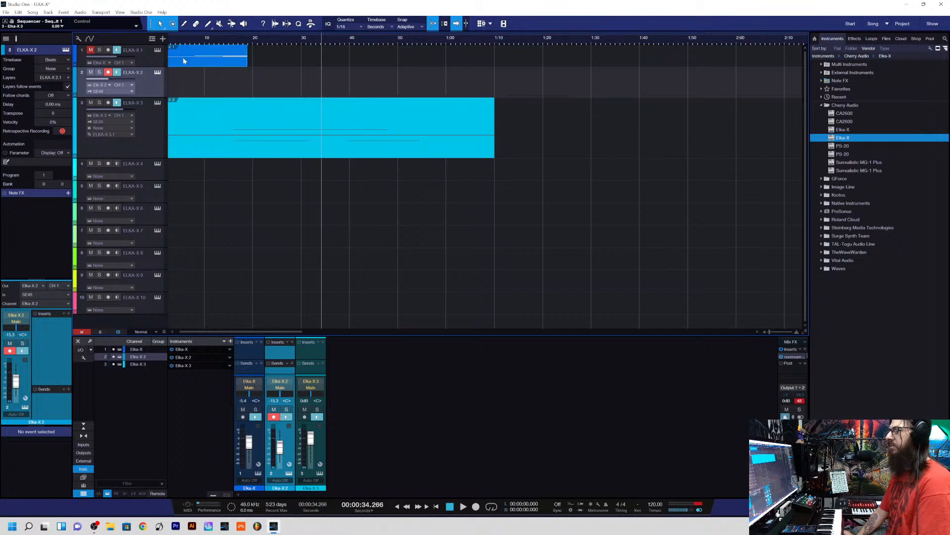
key("Delete")
left_click(148, 88)
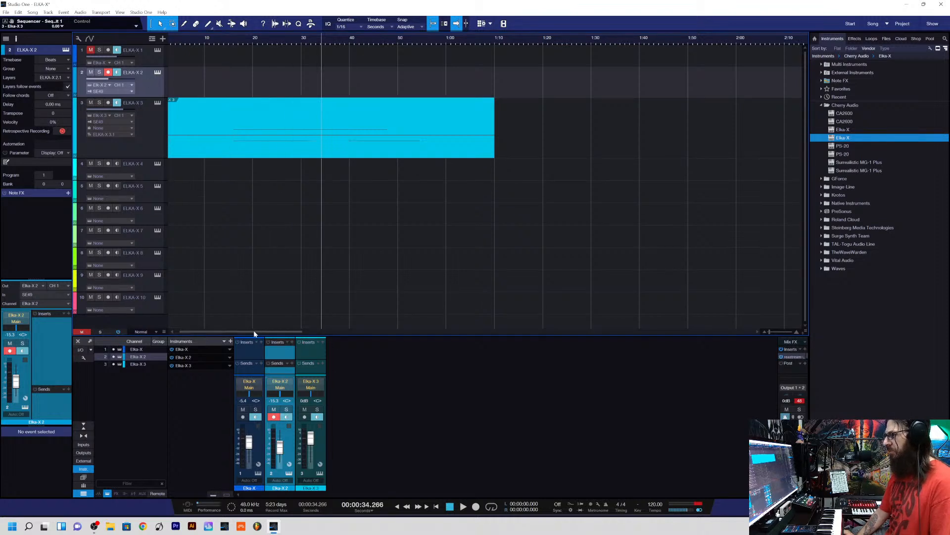
- Widen the track list slightly and set the loop range from the song start to 1:10
left_click_drag(253, 332, 170, 338)
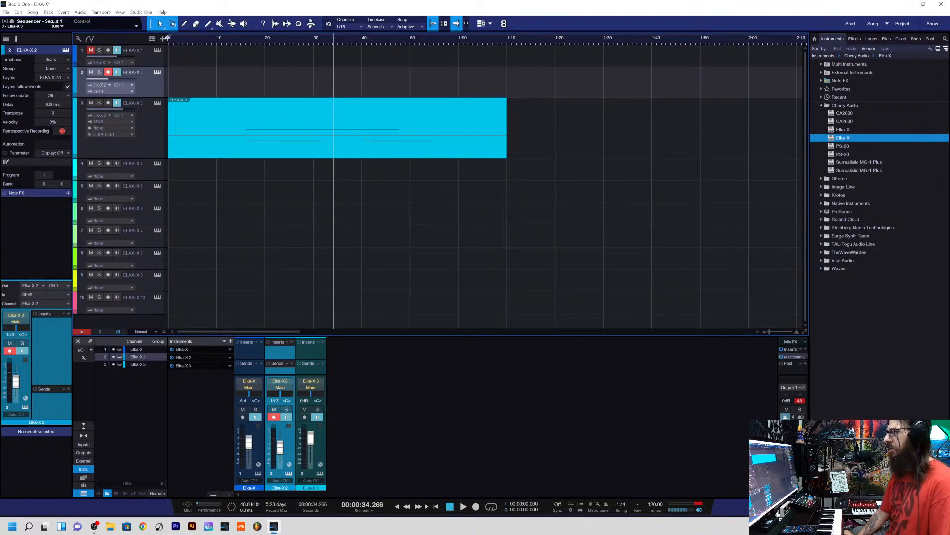
left_click_drag(168, 37, 175, 37)
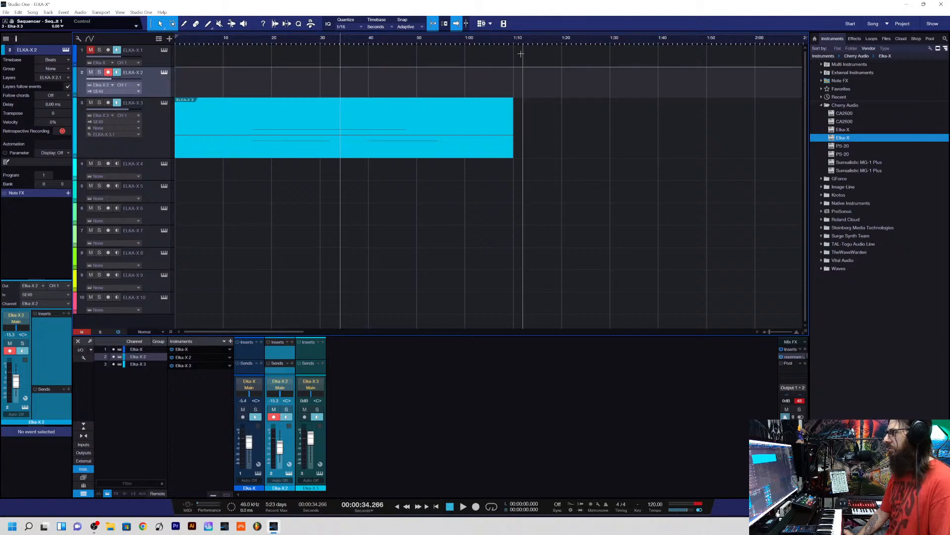
left_click_drag(516, 37, 176, 37)
- Play the song from the start, raise the ELKA-X 2 channel volume to -1.8 dB, and stop playback
key("space")
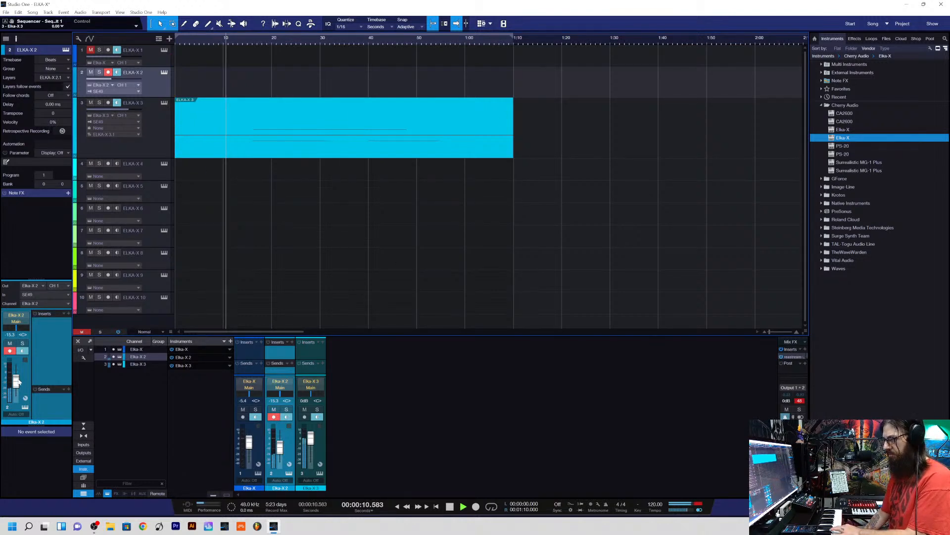
left_click_drag(18, 380, 18, 371)
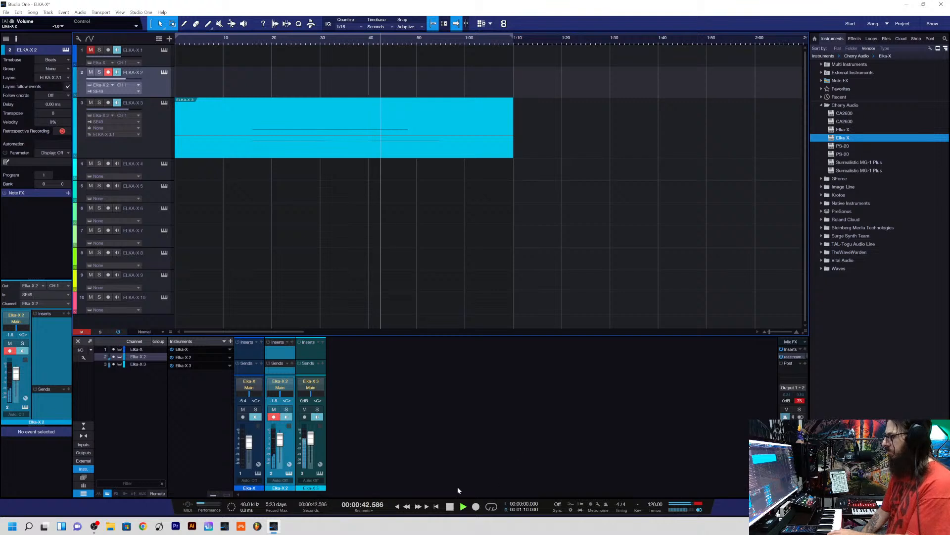
left_click(451, 506)
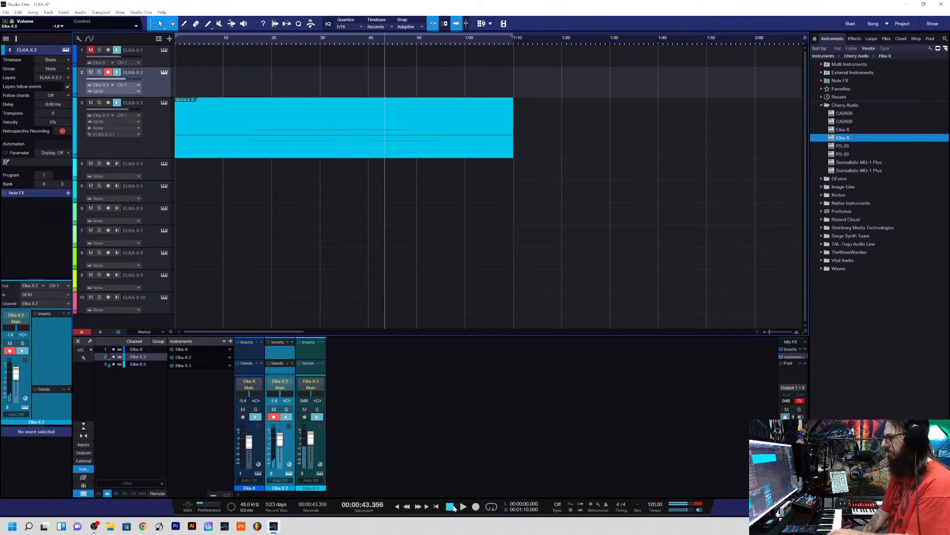
- Reduce the ELKA-X 3 track's height and record a new part on ELKA-X 2 from the song start, stopping at about 55 seconds
left_click(397, 507)
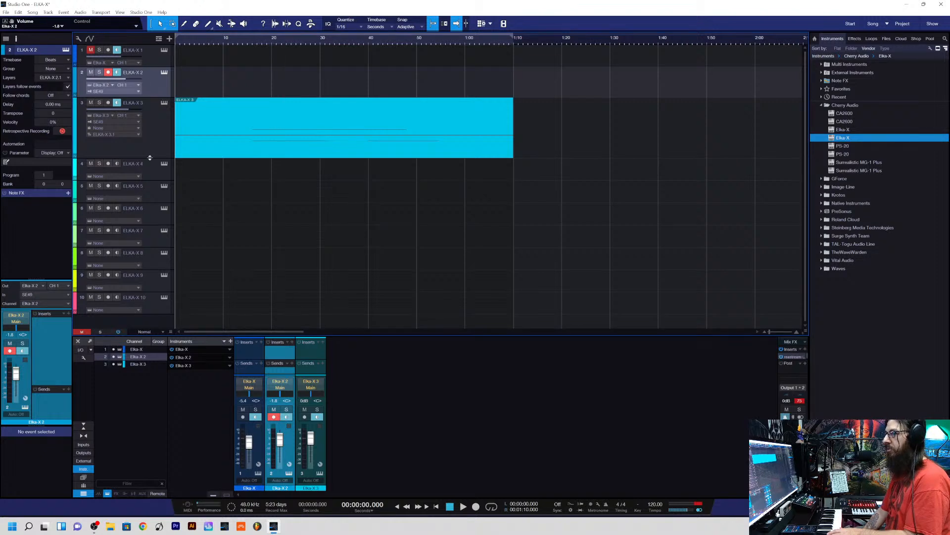
left_click_drag(150, 157, 151, 127)
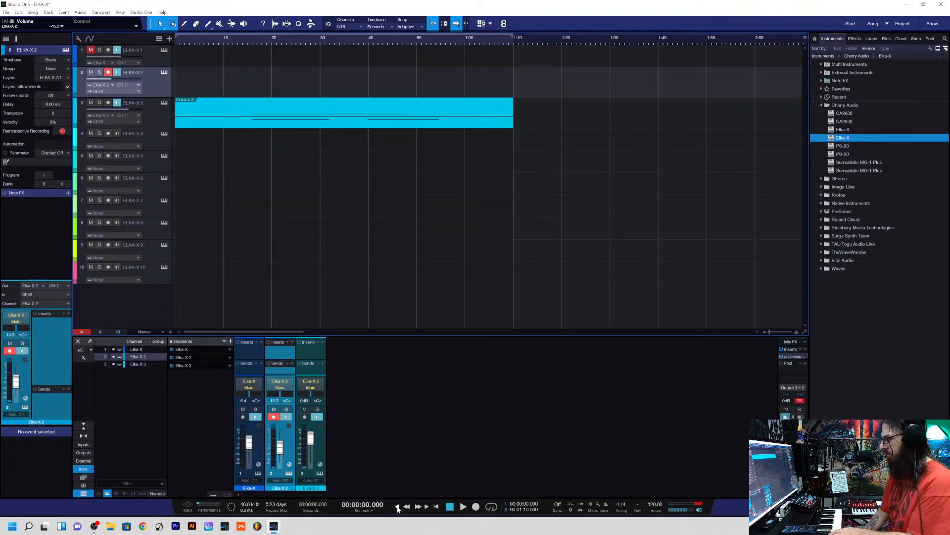
left_click(475, 507)
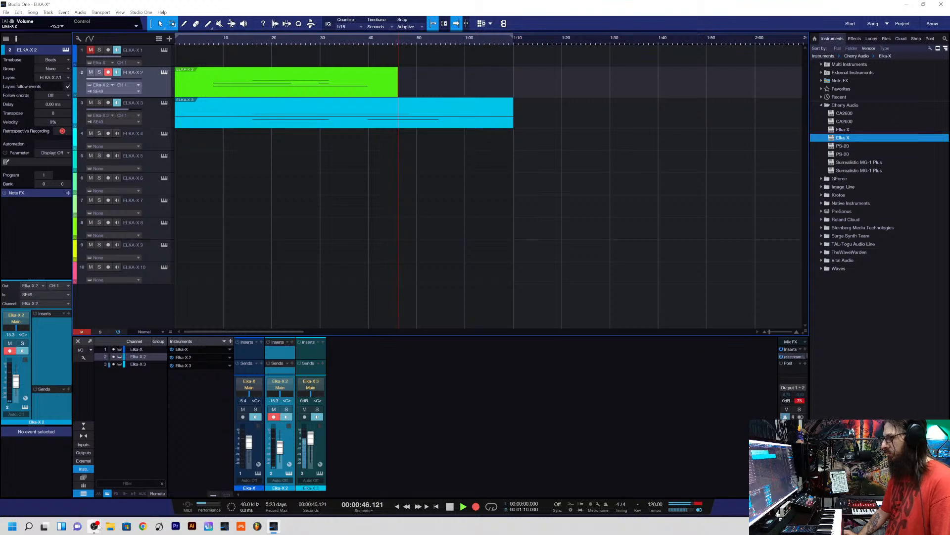
mouse_move(94, 525)
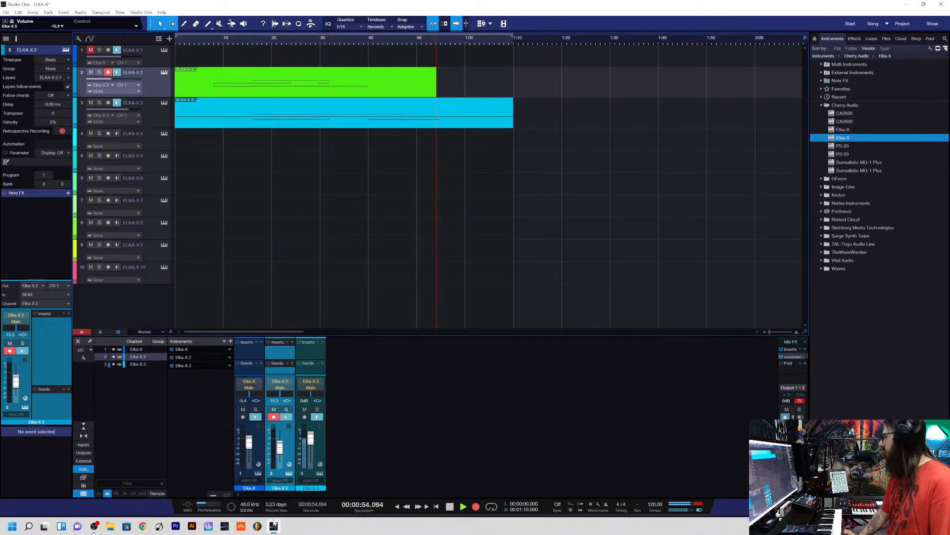
key("space")
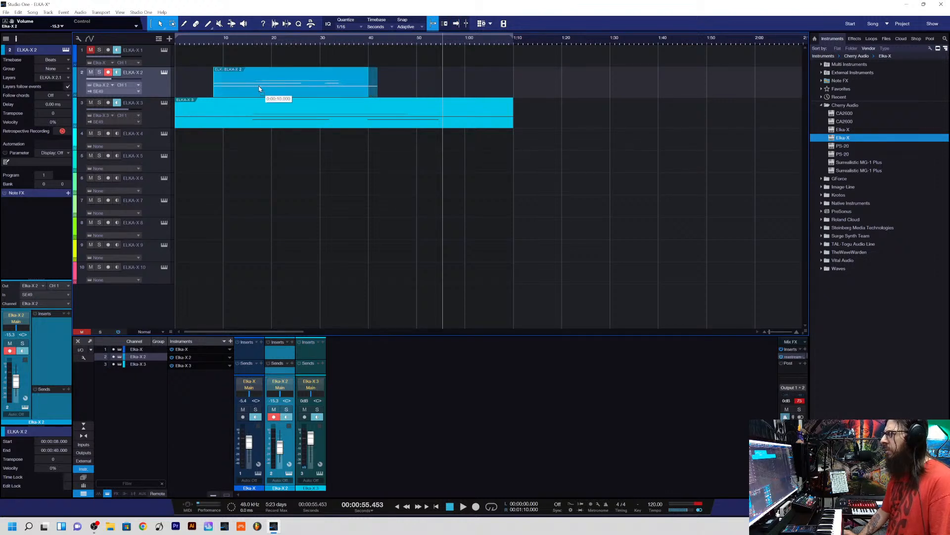
- Move the ELKA-X 2 event earlier on its track so that it starts at 5 seconds
left_click_drag(259, 88, 250, 87)
left_click(209, 44)
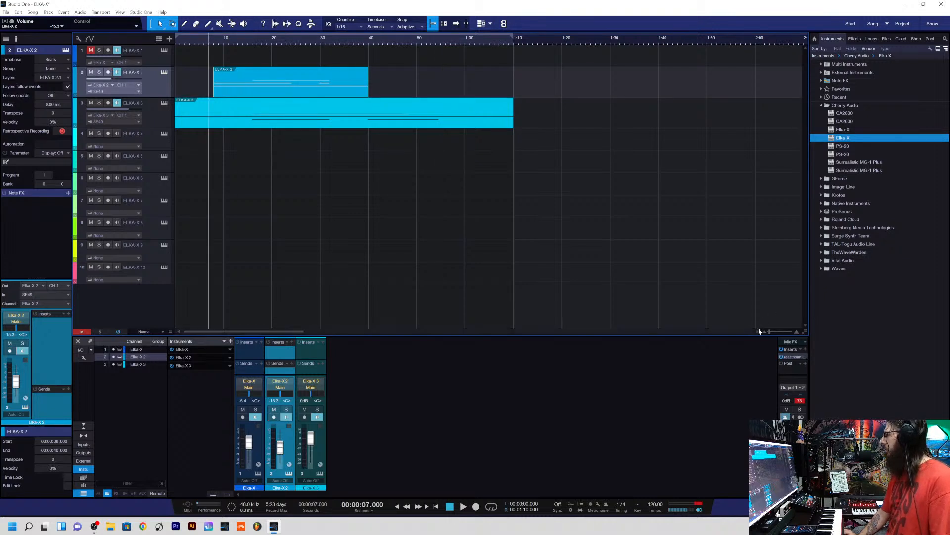
left_click_drag(769, 331, 779, 333)
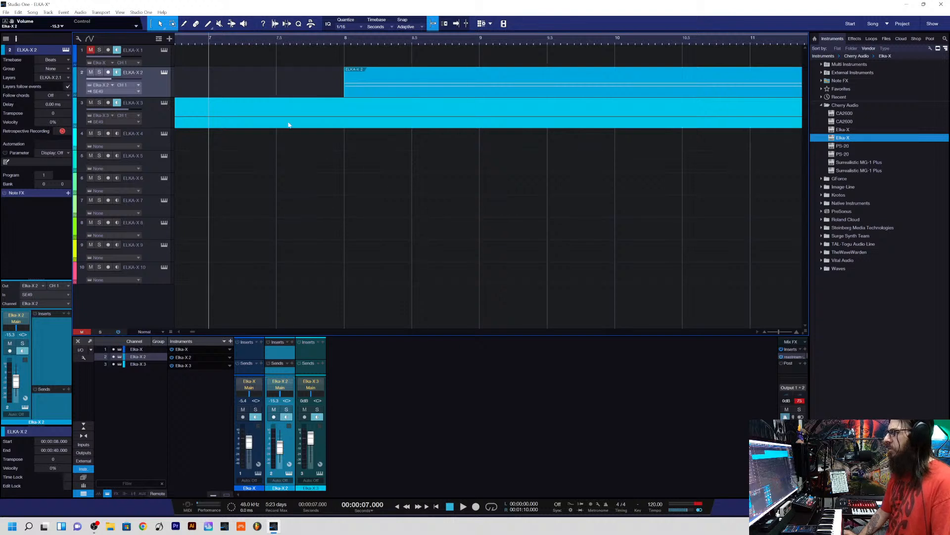
left_click_drag(365, 84, 164, 94)
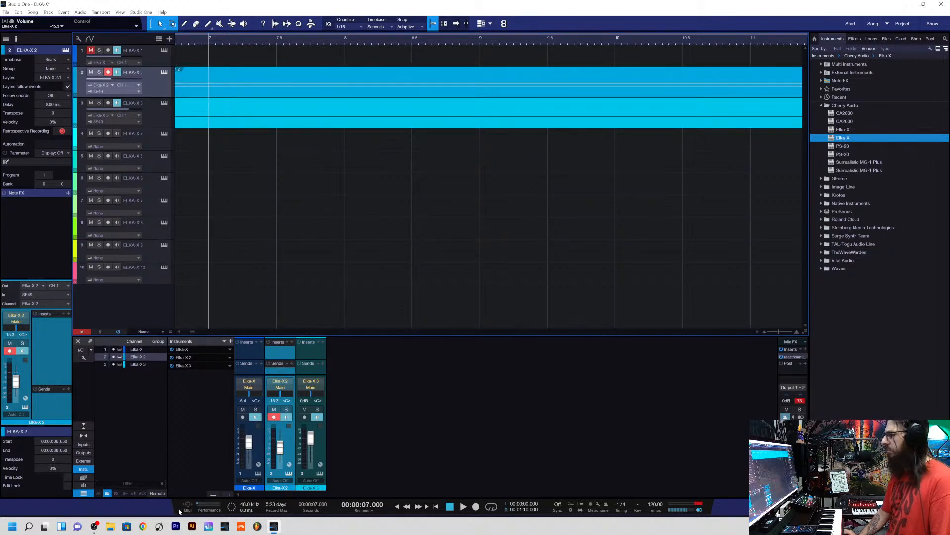
key("space")
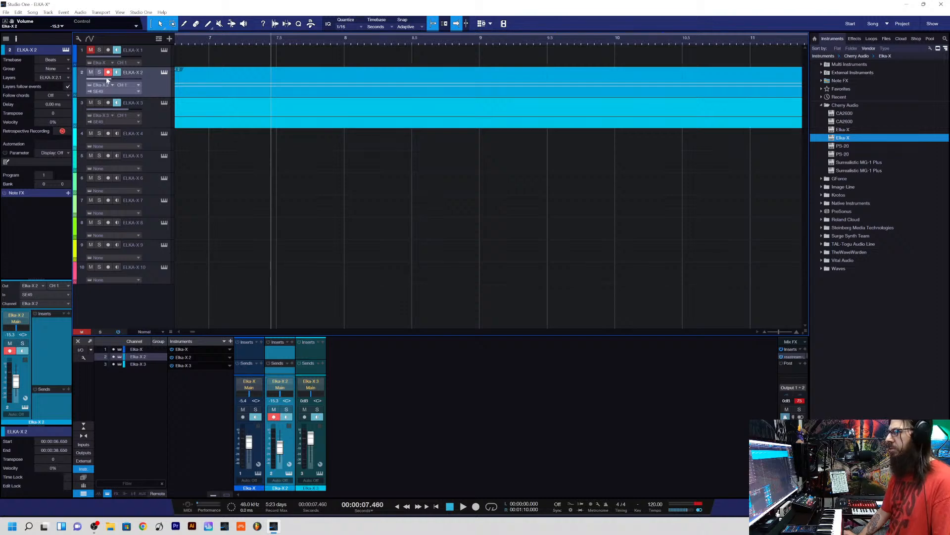
left_click(397, 508)
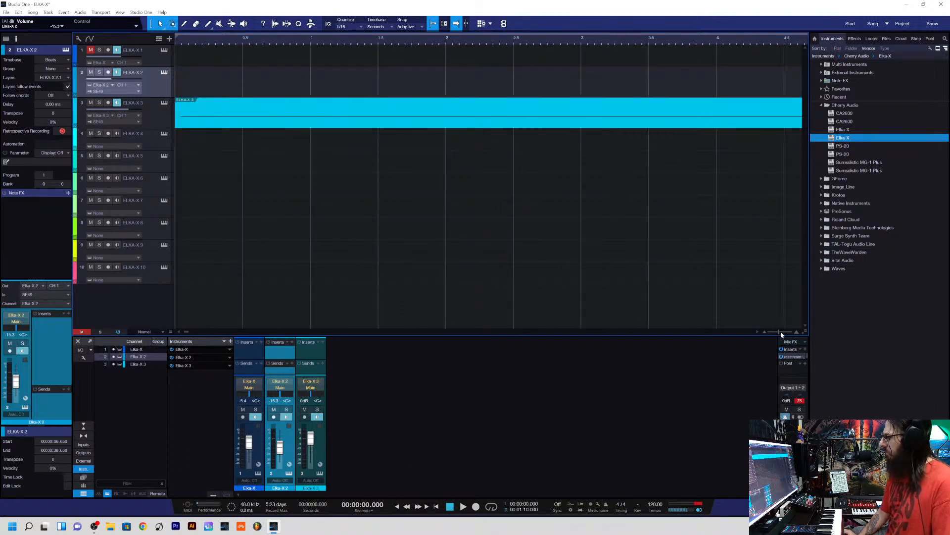
left_click_drag(778, 334, 771, 333)
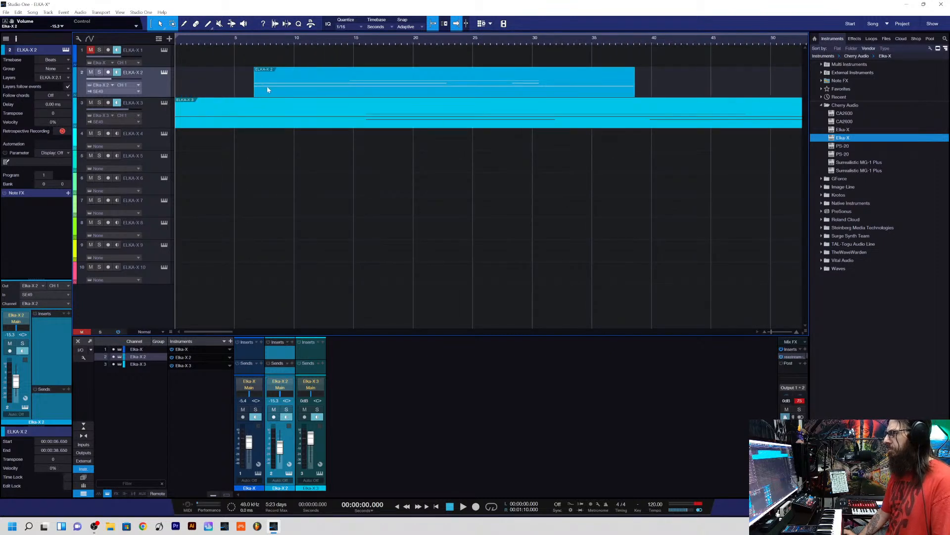
left_click_drag(255, 88, 248, 90)
- Play the song from the start, trim the ELKA-X 2 event's end to 35 seconds, and stop playback
key("space")
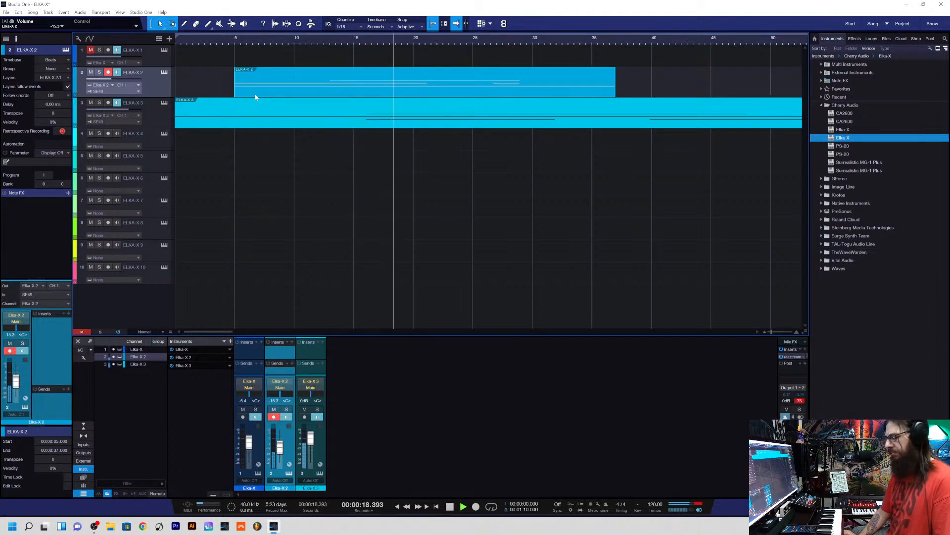
left_click(156, 55)
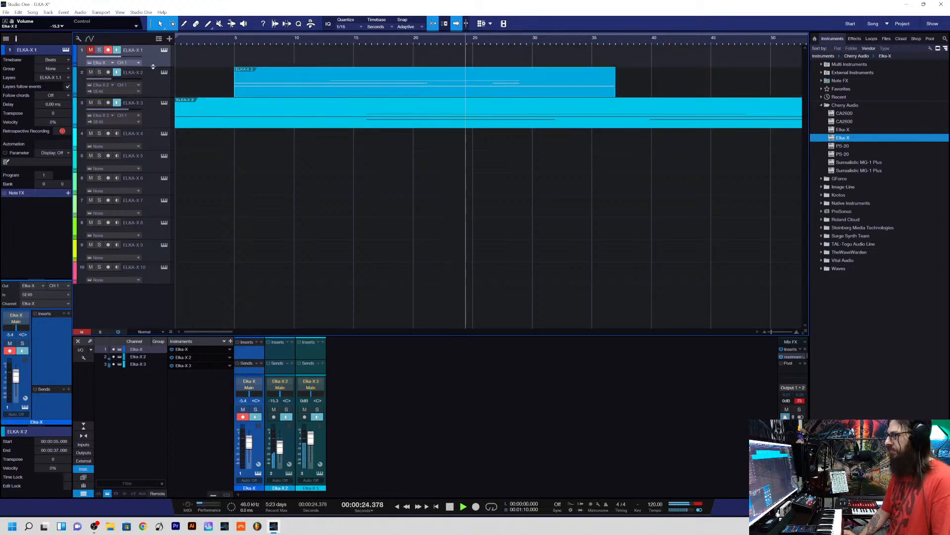
left_click_drag(153, 67, 143, 98)
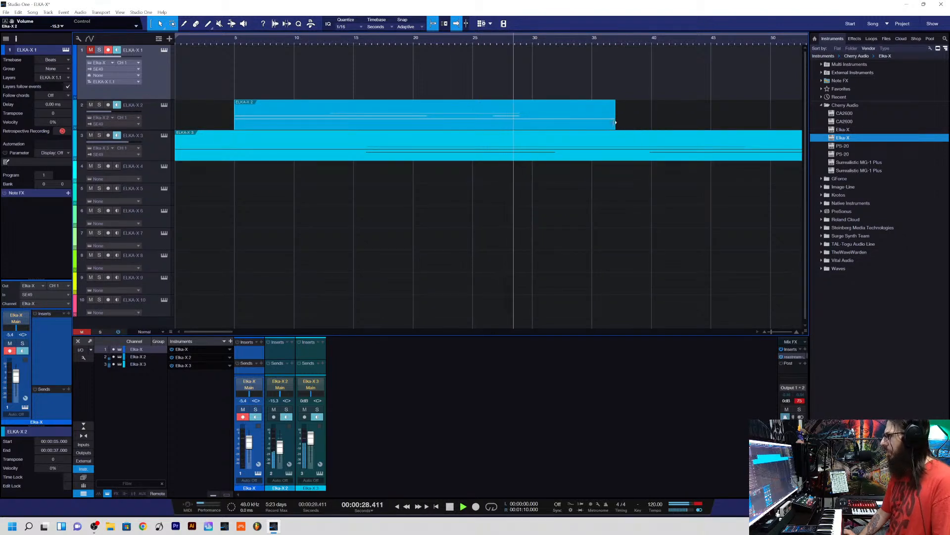
left_click_drag(612, 124, 591, 124)
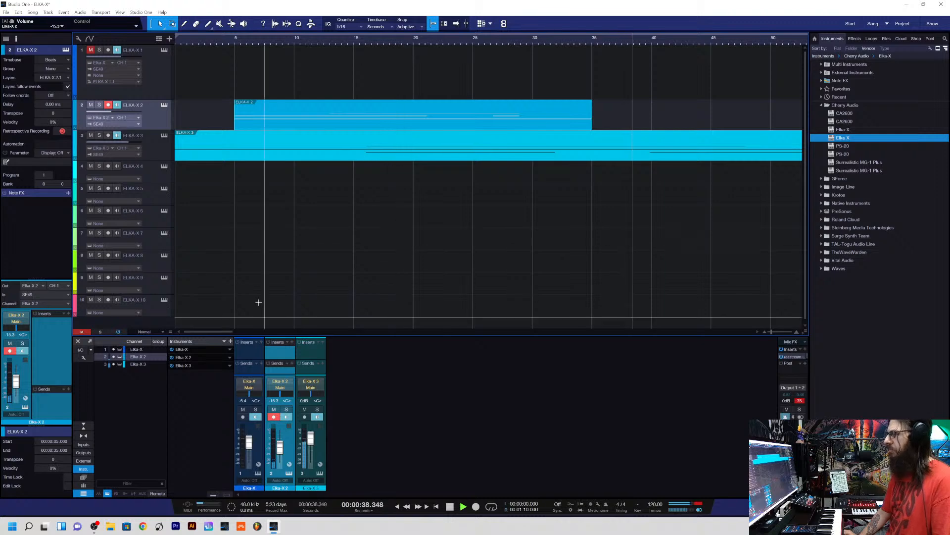
key("space")
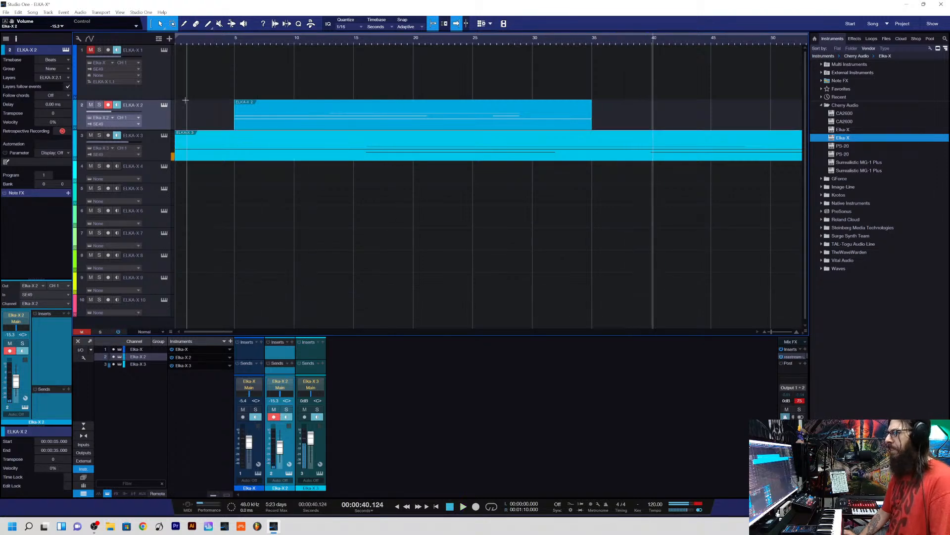
- Return to the song start, unmute the ELKA-X 1 track and reduce its height
left_click(150, 94)
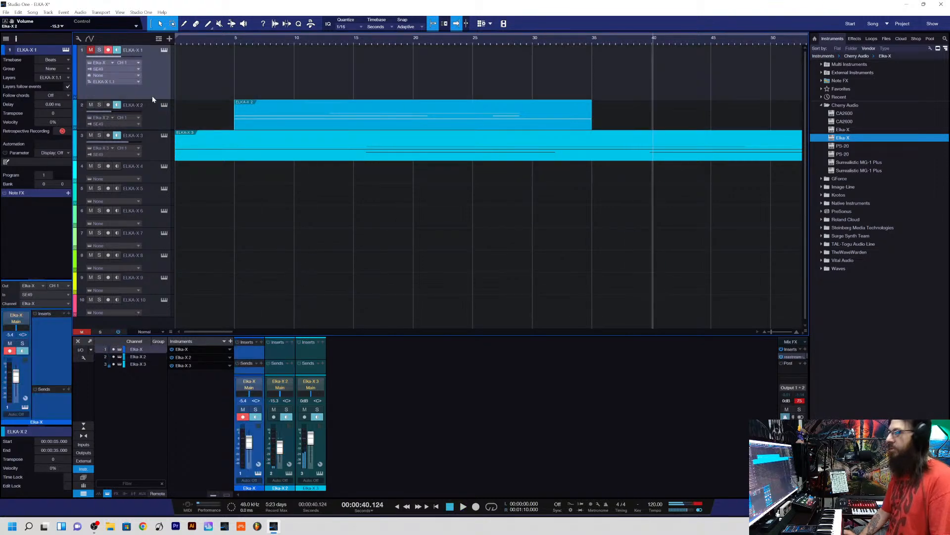
left_click(397, 506)
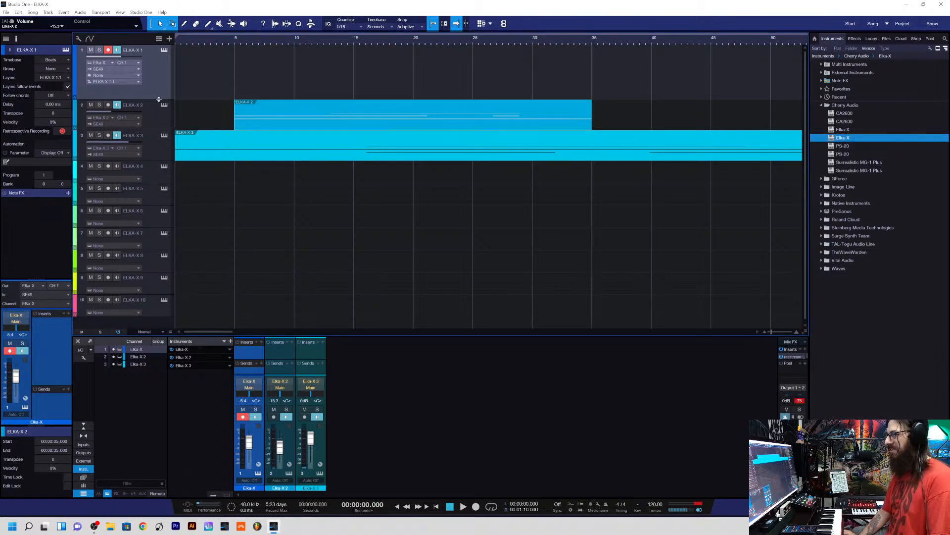
left_click_drag(158, 99, 166, 70)
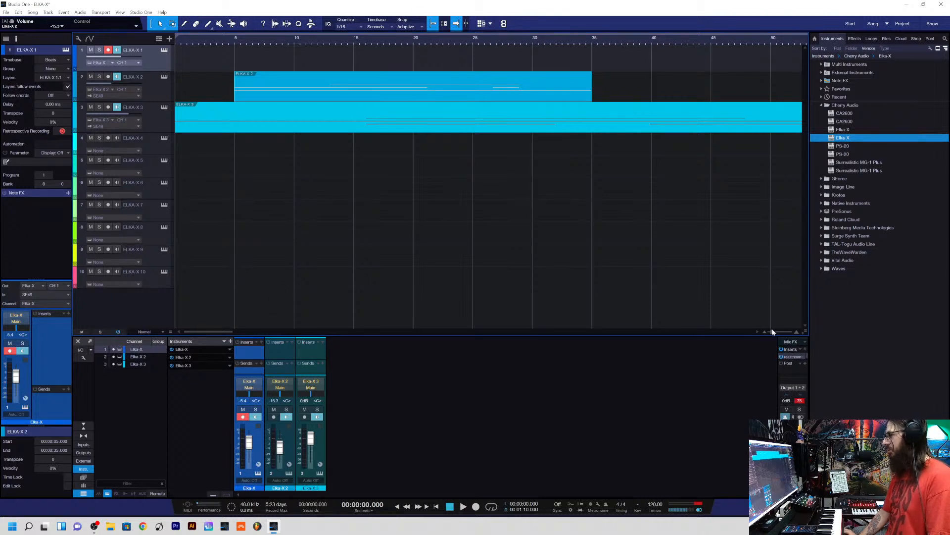
left_click_drag(773, 330, 770, 332)
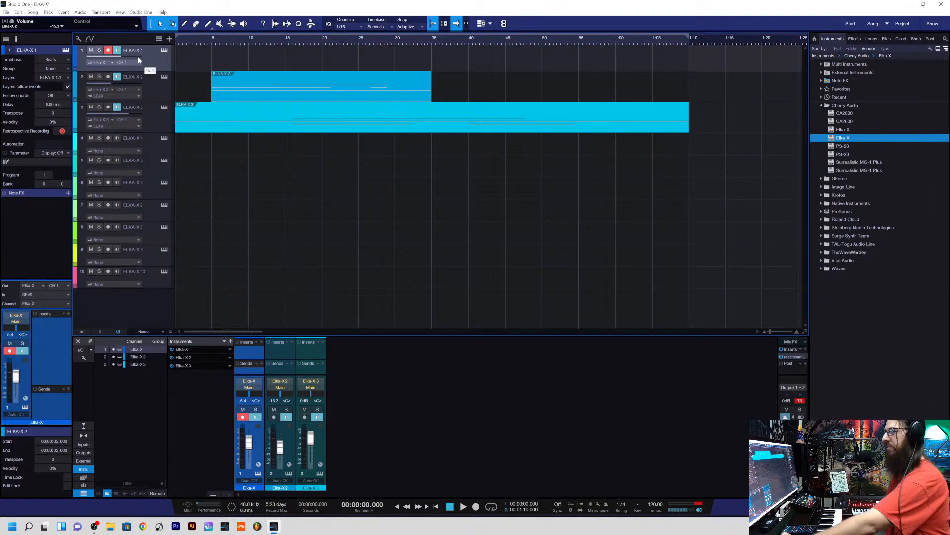
- Open the ELKA-X 1 track's instrument, load the Glass & Steel preset, and move its window clear of the first three tracks
left_click(165, 51)
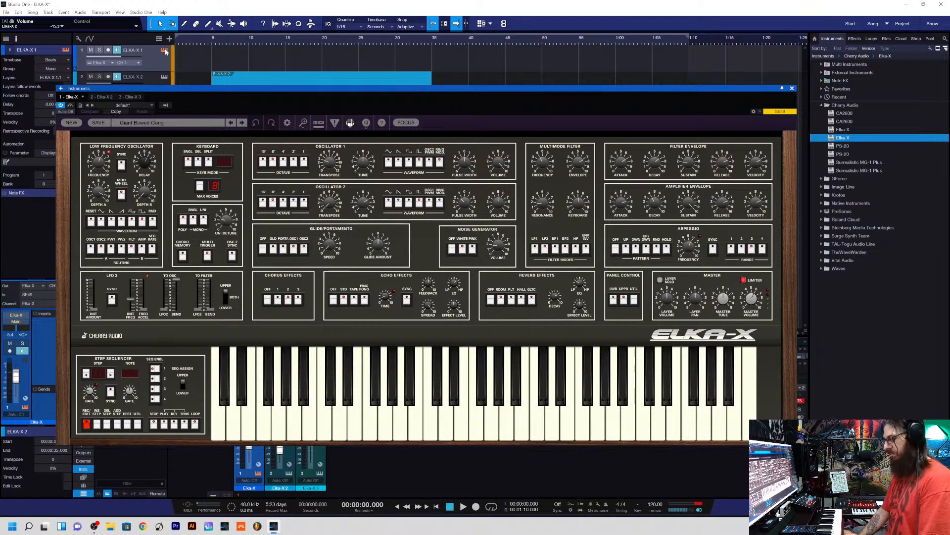
left_click(241, 122)
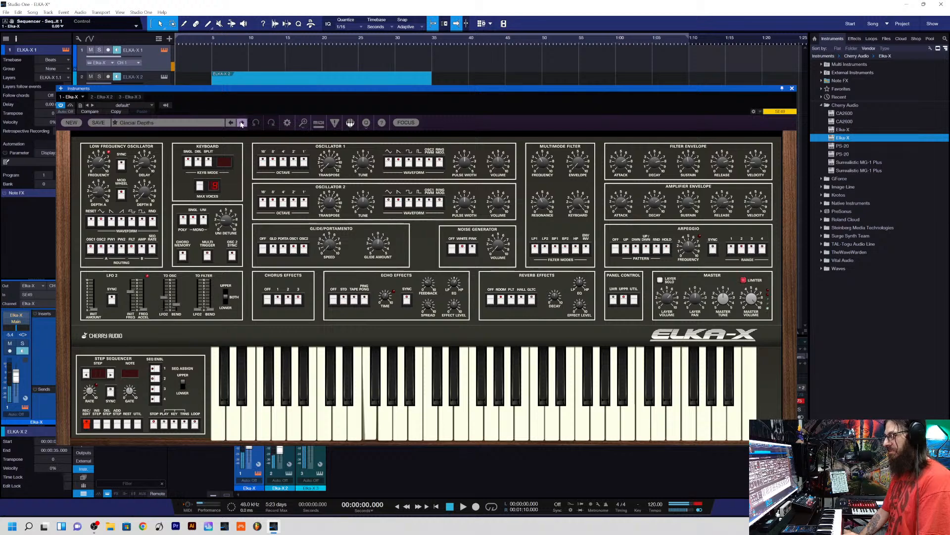
left_click(241, 123)
left_click_drag(195, 88, 198, 153)
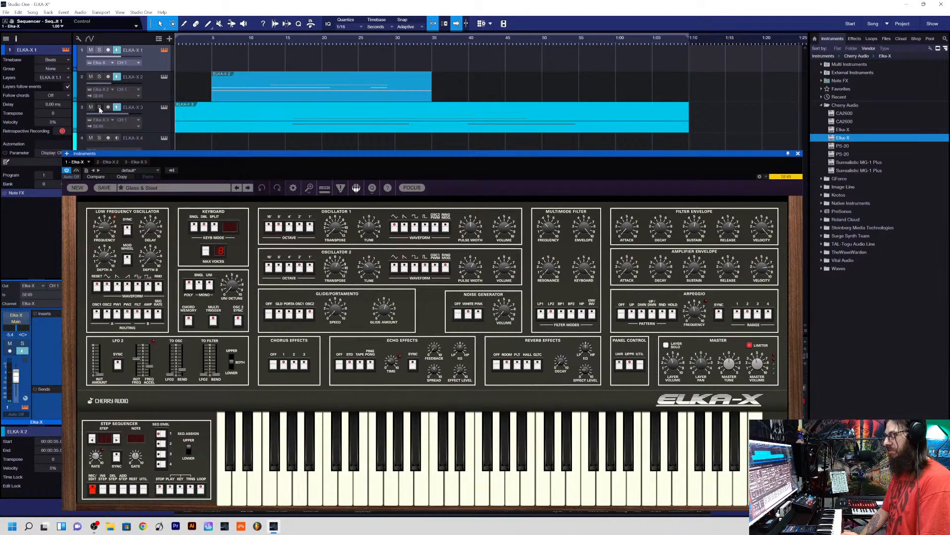
- Mute ELKA-X 3 while auditioning the preset, unmute it again, and solo the ELKA-X 1 track
left_click(92, 107)
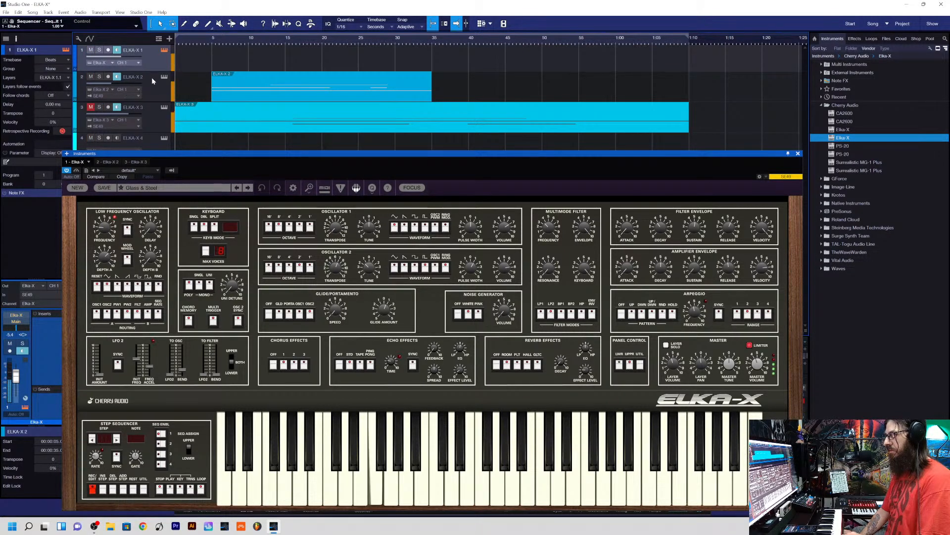
left_click(108, 107)
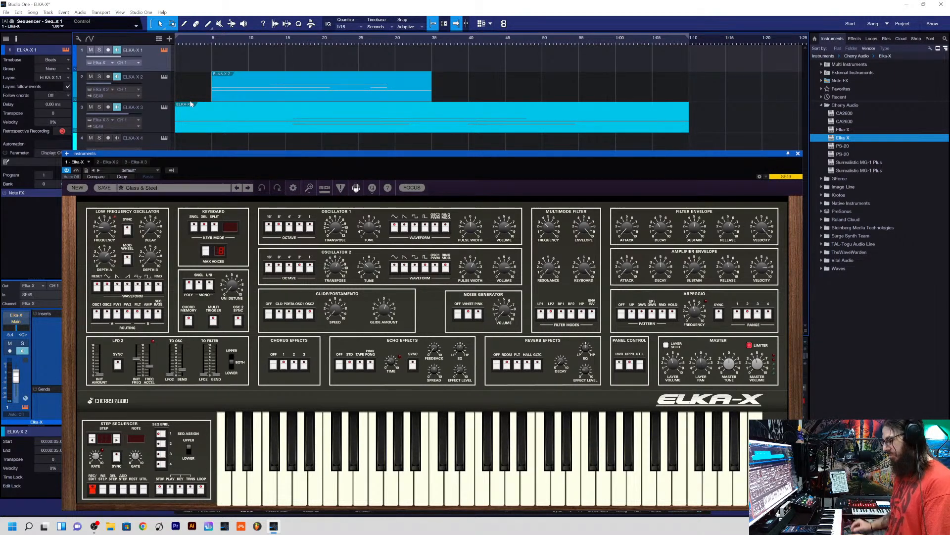
left_click(99, 50)
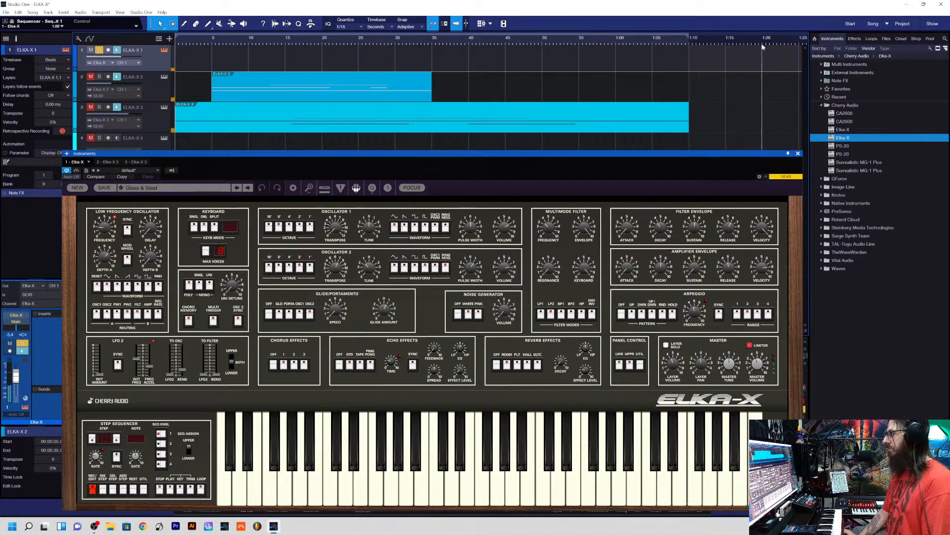
- Try to record a part on ELKA-X 1 starting from the 1:10 mark
left_click(688, 42)
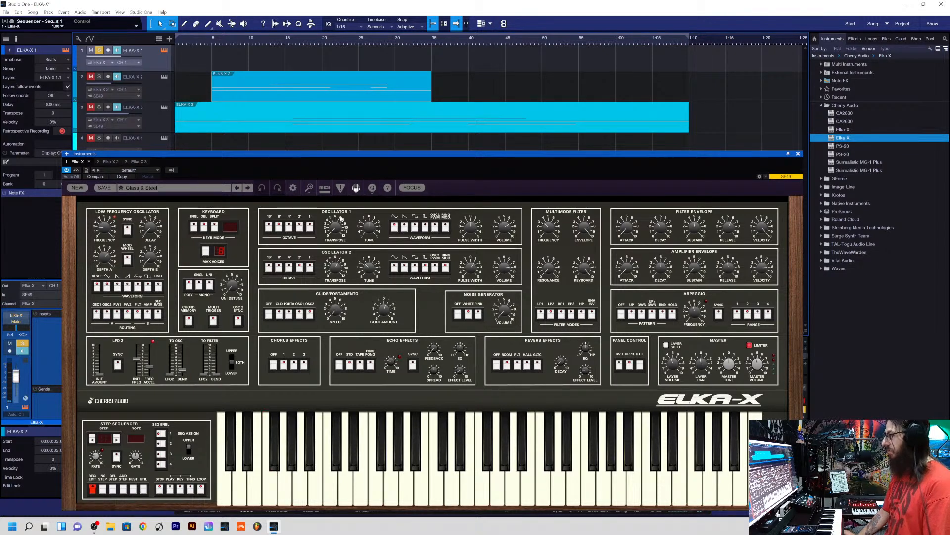
left_click_drag(399, 153, 354, 134)
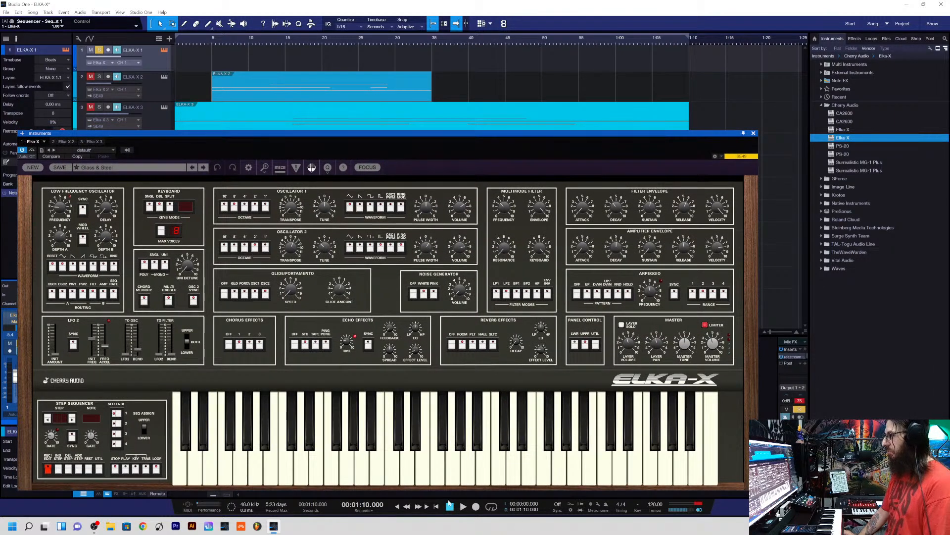
left_click(476, 507)
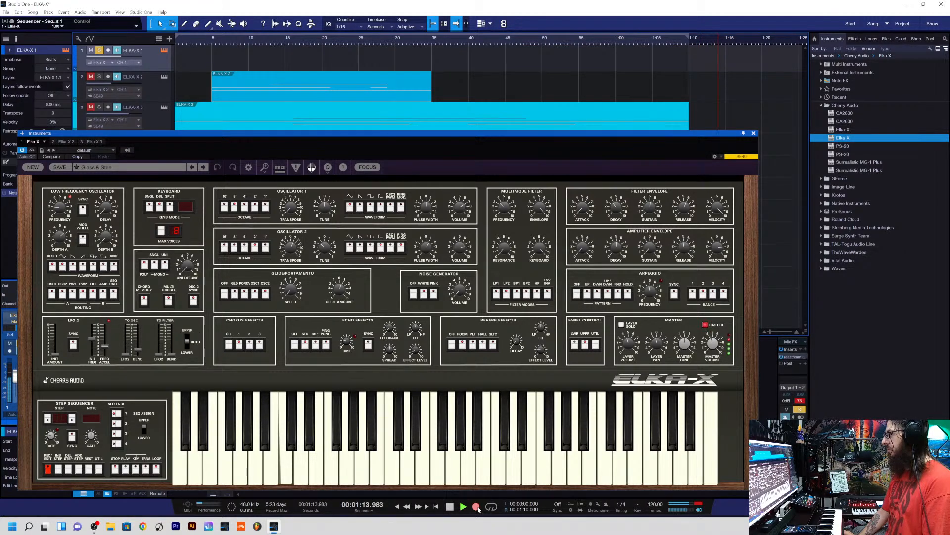
left_click(673, 127)
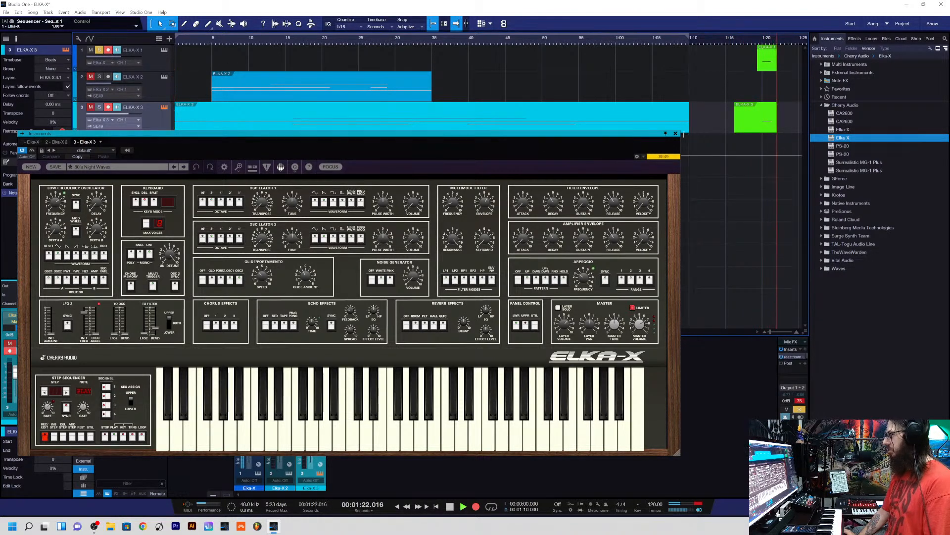
- Disarm recording on the ELKA-X 1 and ELKA-X 3 tracks and close the instrument window
left_click(108, 50)
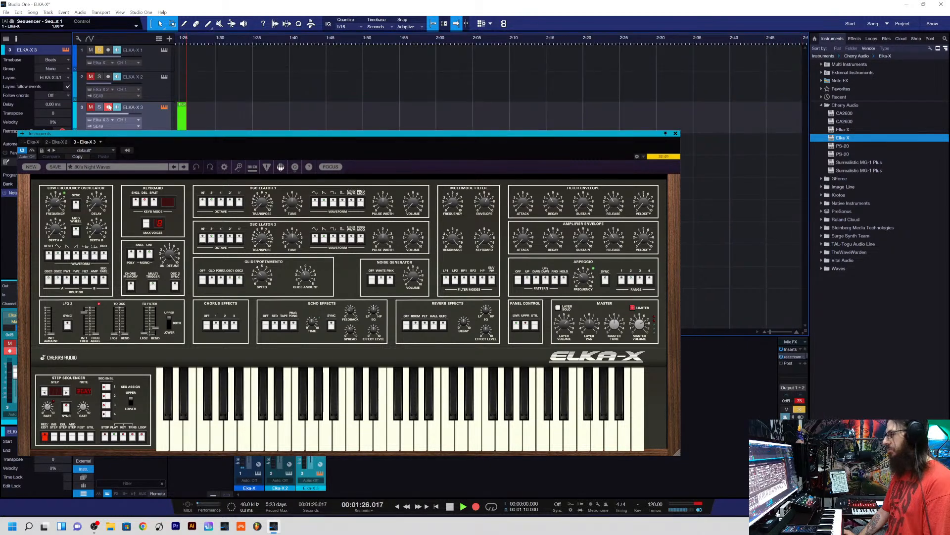
left_click(108, 107)
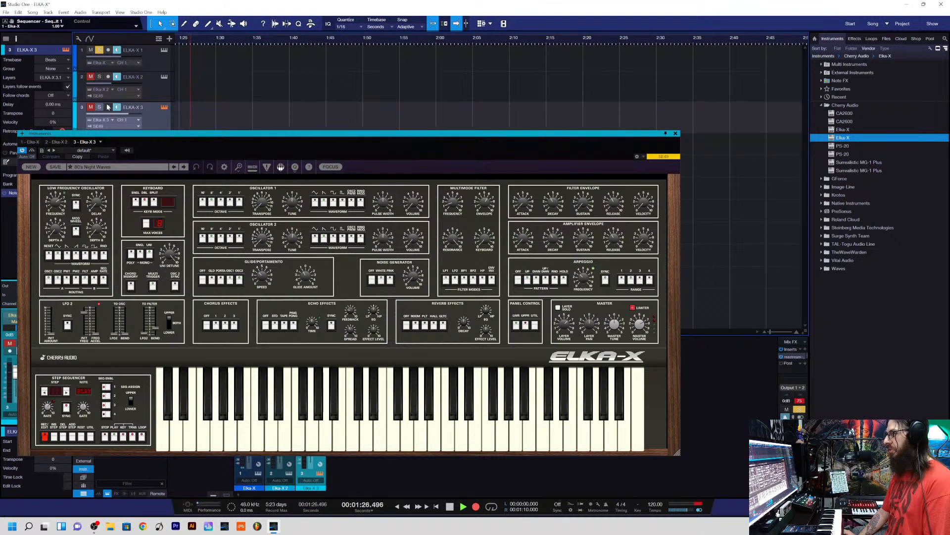
left_click(676, 134)
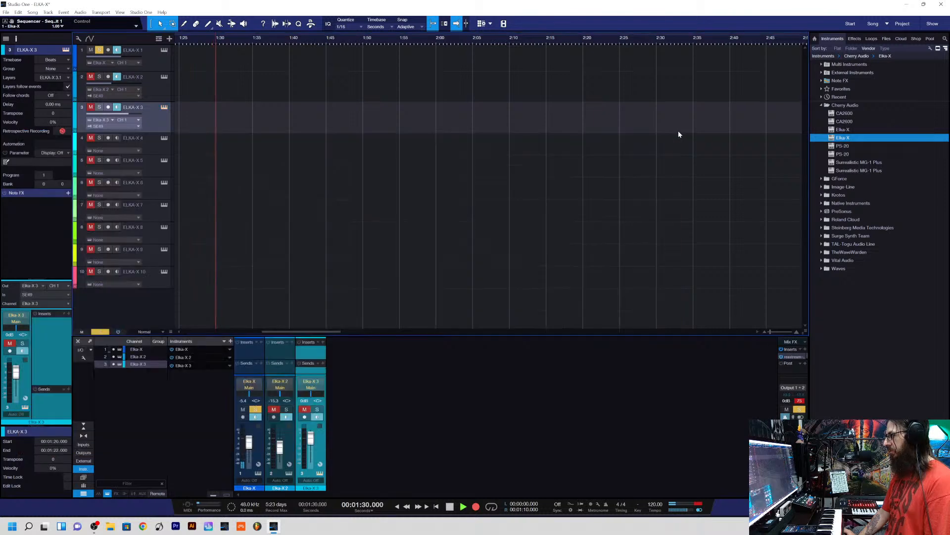
- Delete the short recorded events after 1:10 on ELKA-X 1 and ELKA-X 3, and stop recording
left_click_drag(292, 328, 231, 327)
left_click(644, 68)
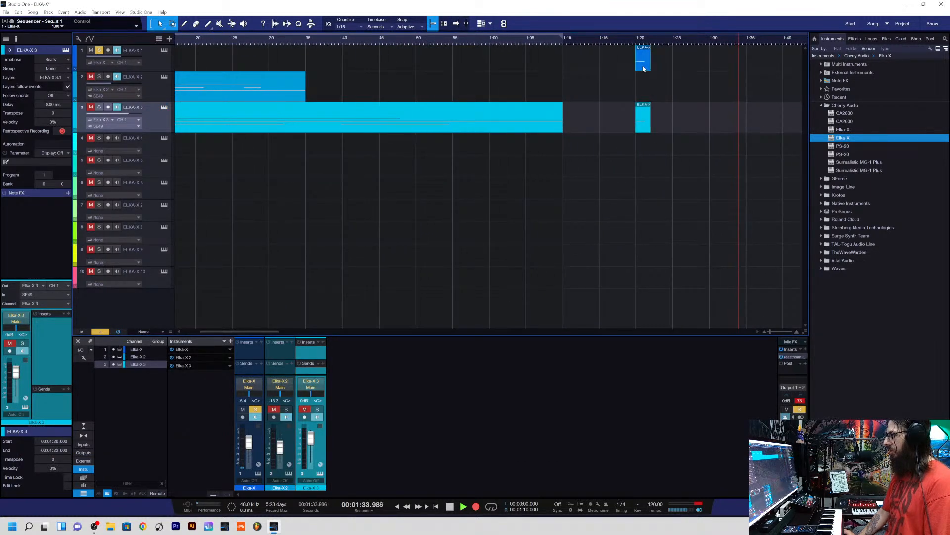
key("Delete")
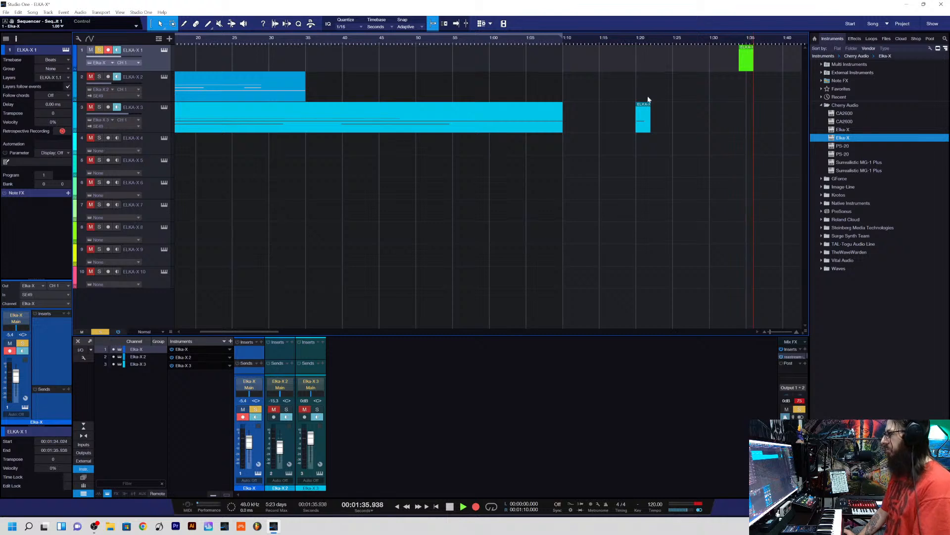
left_click(646, 105)
key("Delete")
key("space")
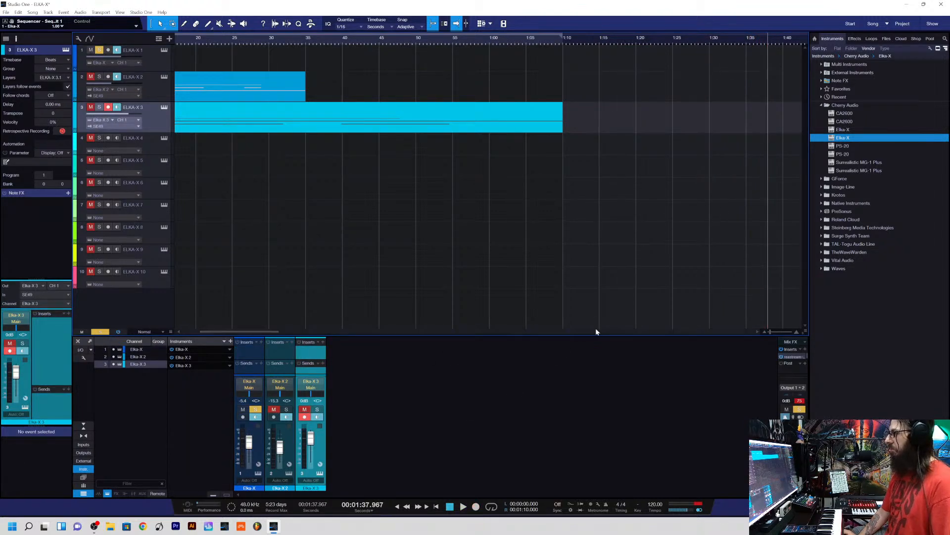
- Return to the song start, select the ELKA-X 1 track, and save the song
left_click_drag(770, 332, 769, 330)
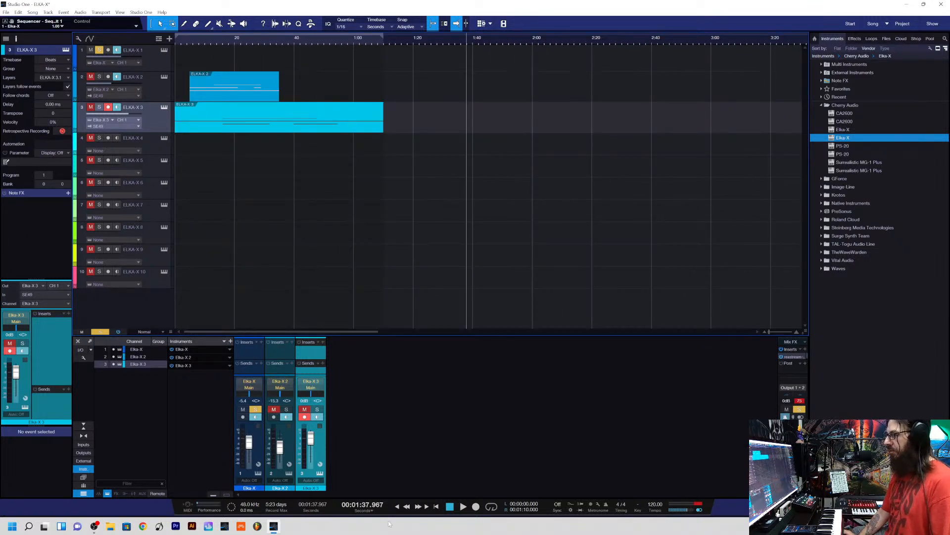
left_click(398, 508)
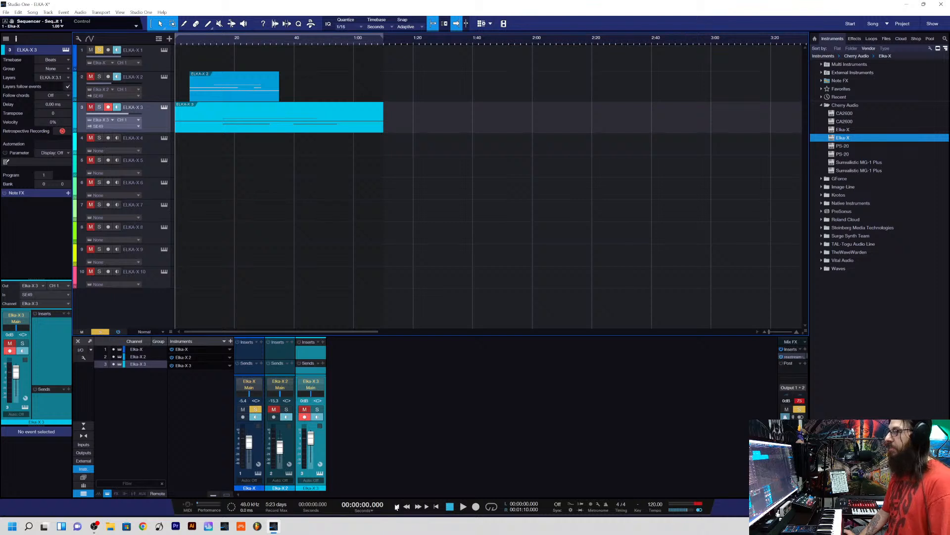
left_click(147, 62)
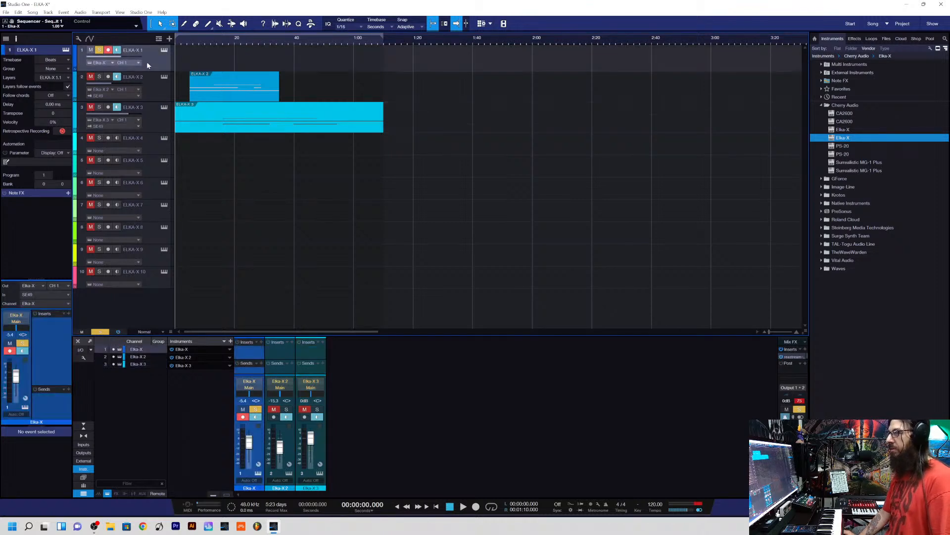
key("ctrl+s")
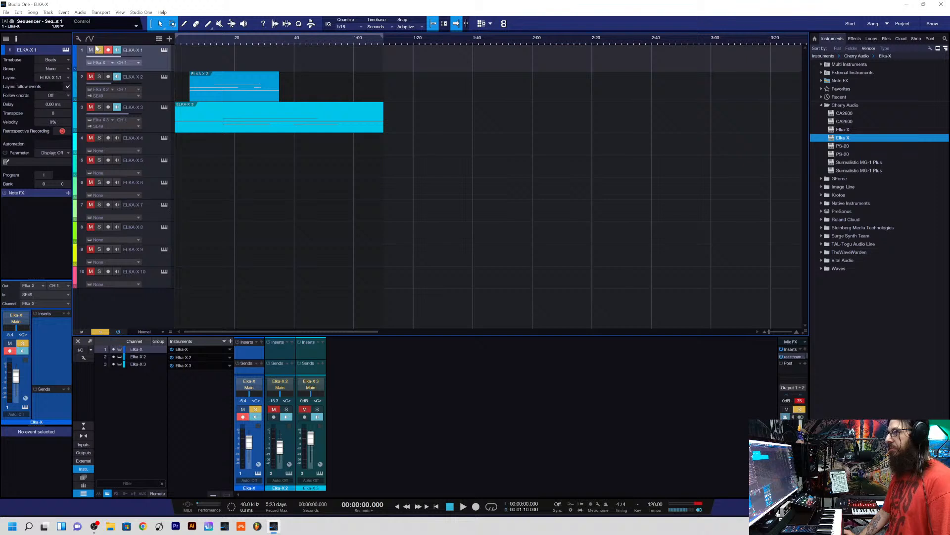
- Turn off solo on the ELKA-X 1 track and make its row taller
left_click(99, 50)
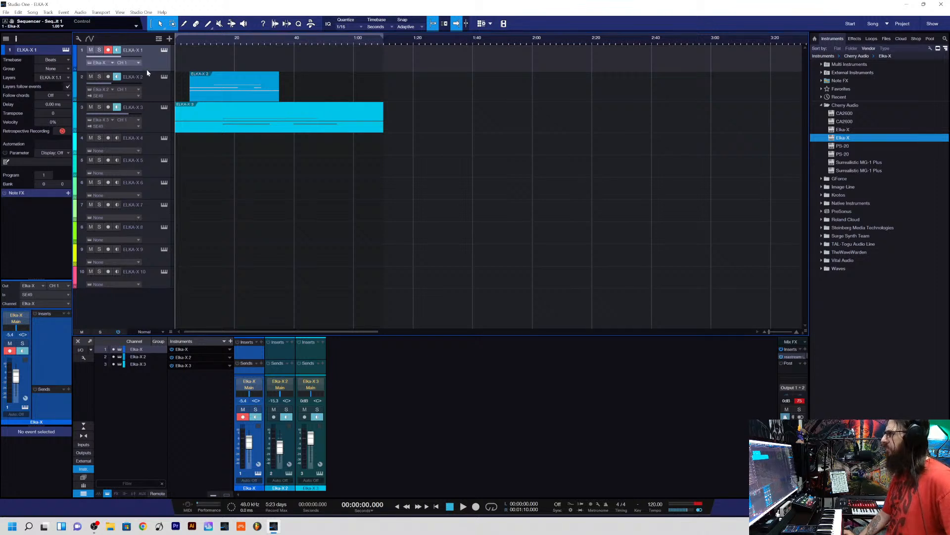
left_click_drag(148, 71, 151, 81)
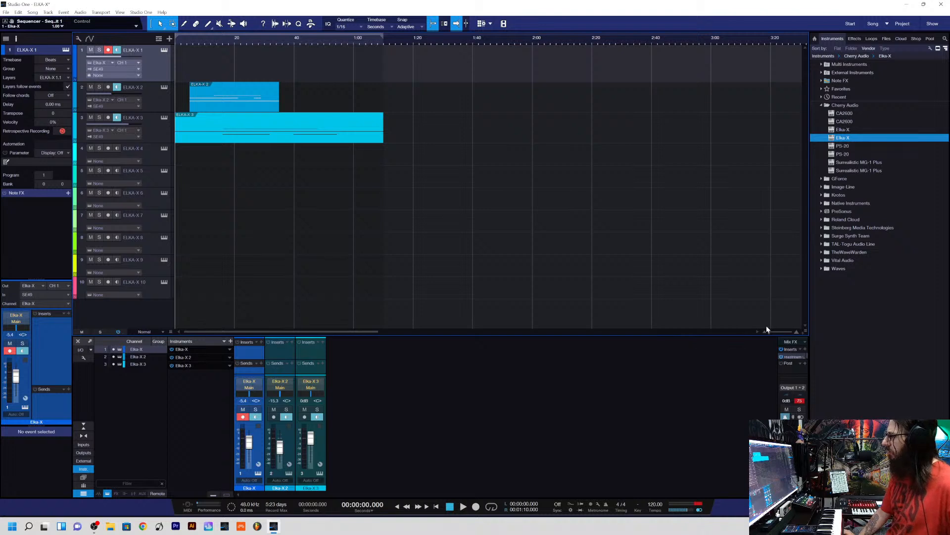
left_click_drag(773, 335, 775, 336)
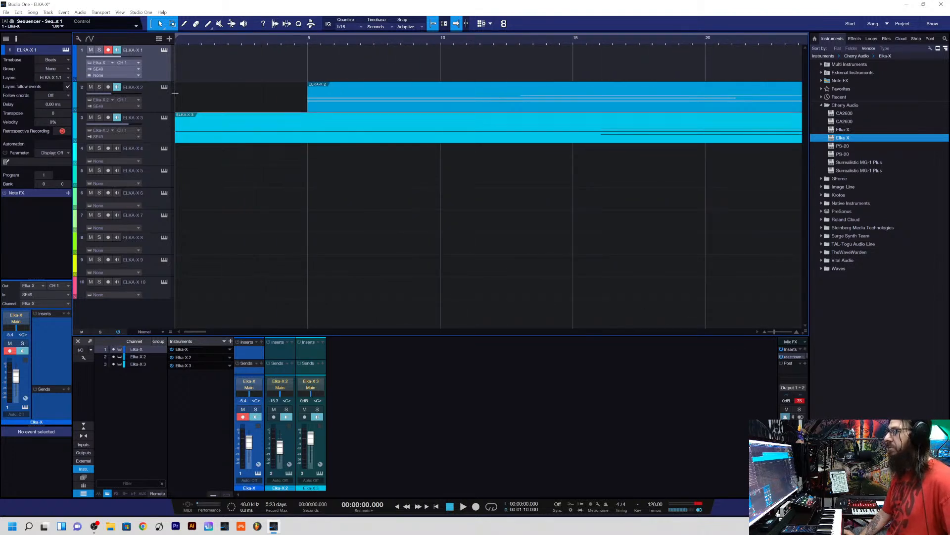
- Turn off monitoring on ELKA-X 2 and ELKA-X 3, and load the Glide Sonics preset in the ELKA-X 1 synth
left_click(164, 51)
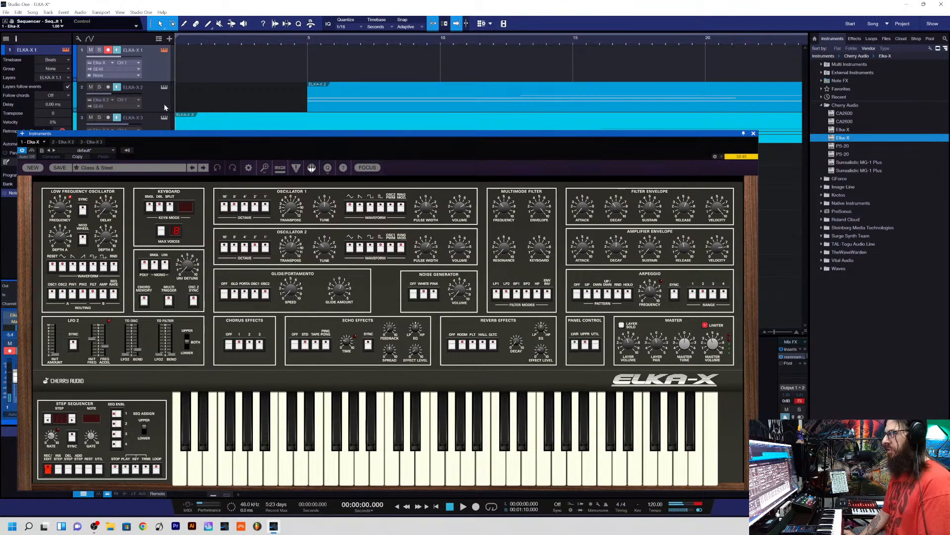
left_click(117, 87)
left_click(117, 117)
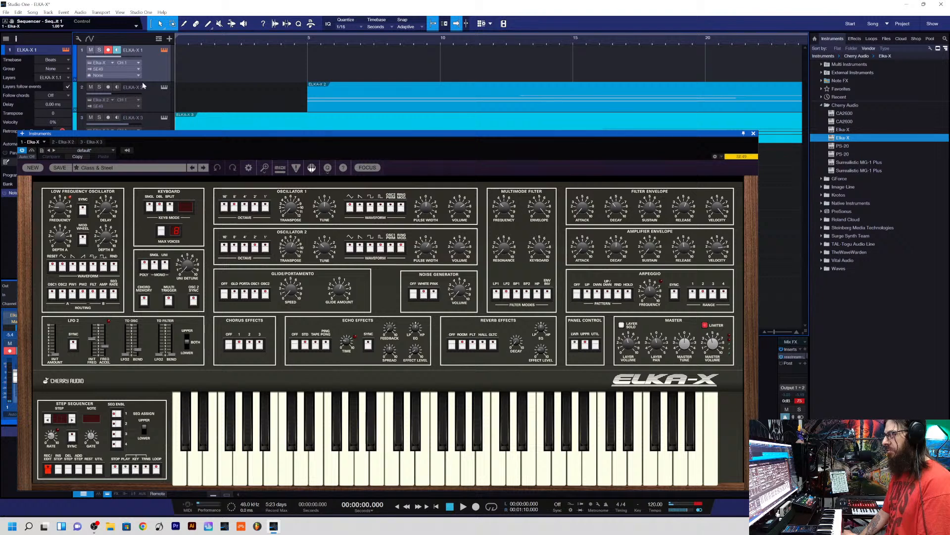
left_click(203, 167)
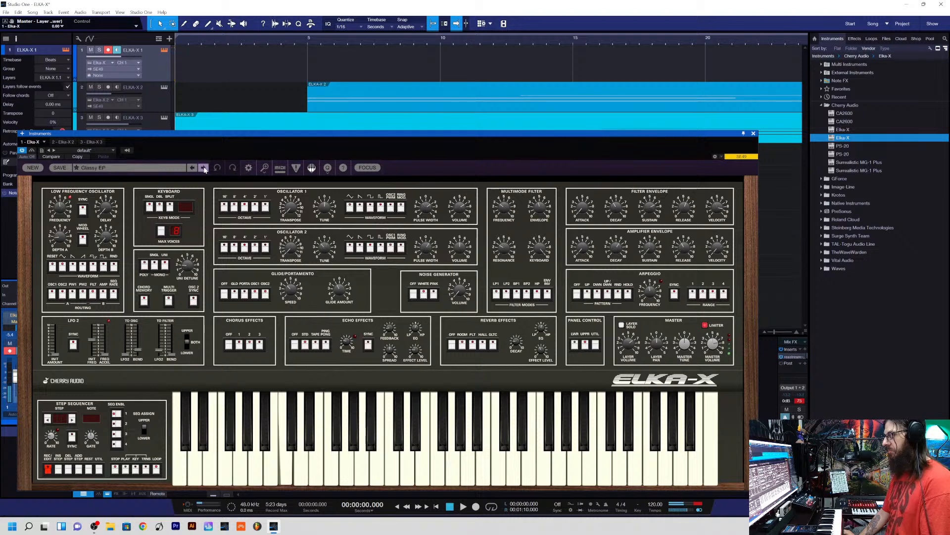
left_click(203, 168)
left_click(203, 167)
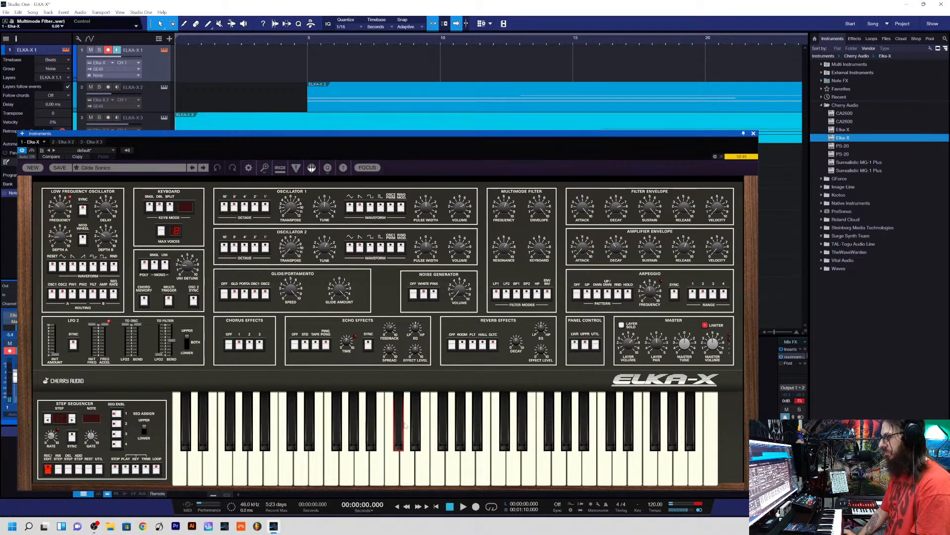
- Re-enable monitoring on ELKA-X 2 and ELKA-X 3, record a part on ELKA-X 1 from the song start, and close the instrument window
left_click(117, 88)
left_click(117, 118)
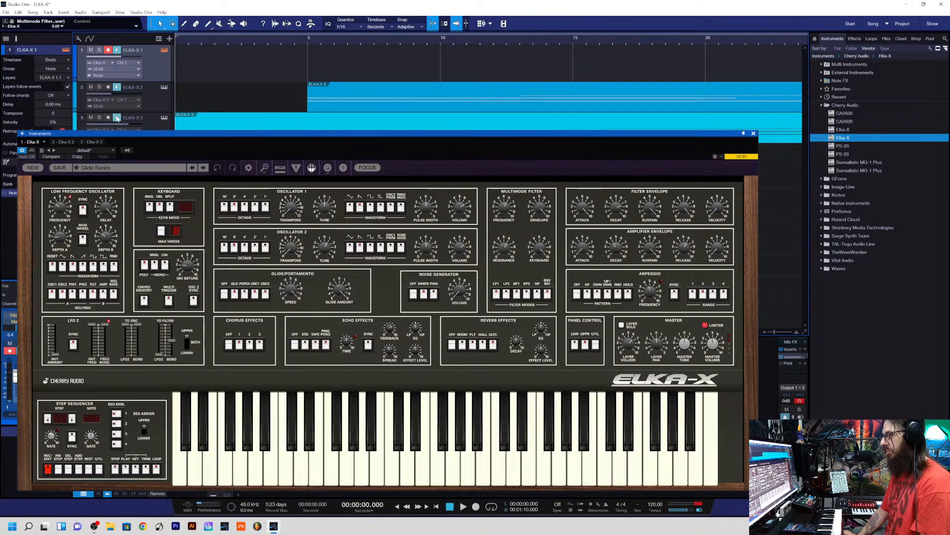
left_click(476, 506)
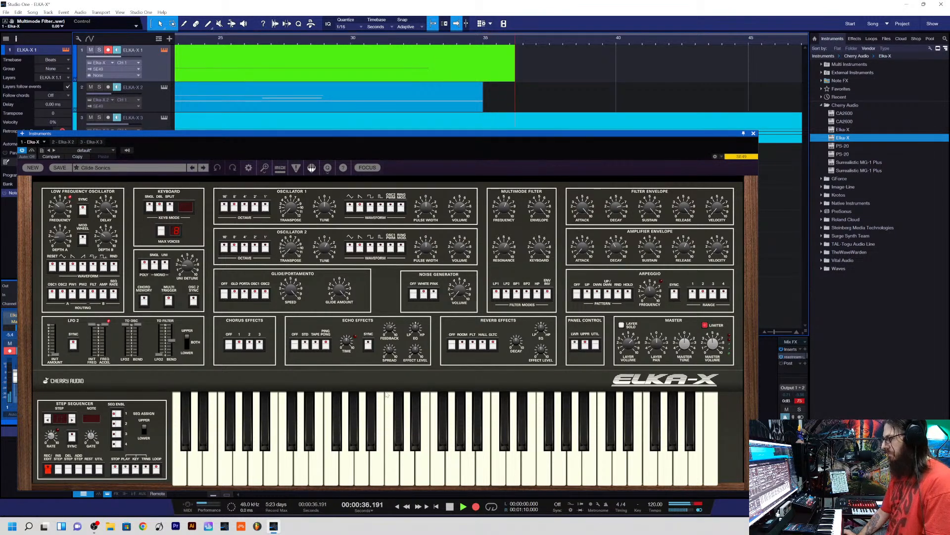
left_click(476, 506)
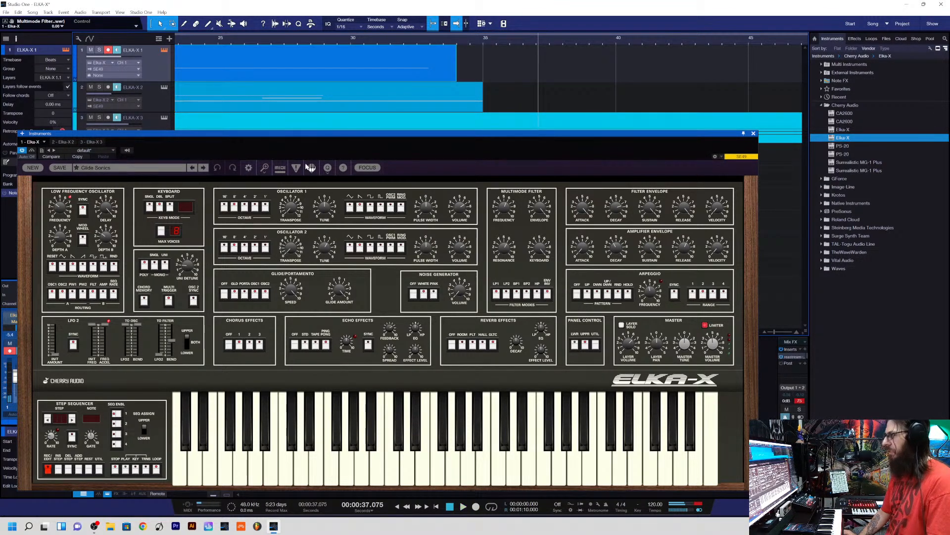
left_click(753, 133)
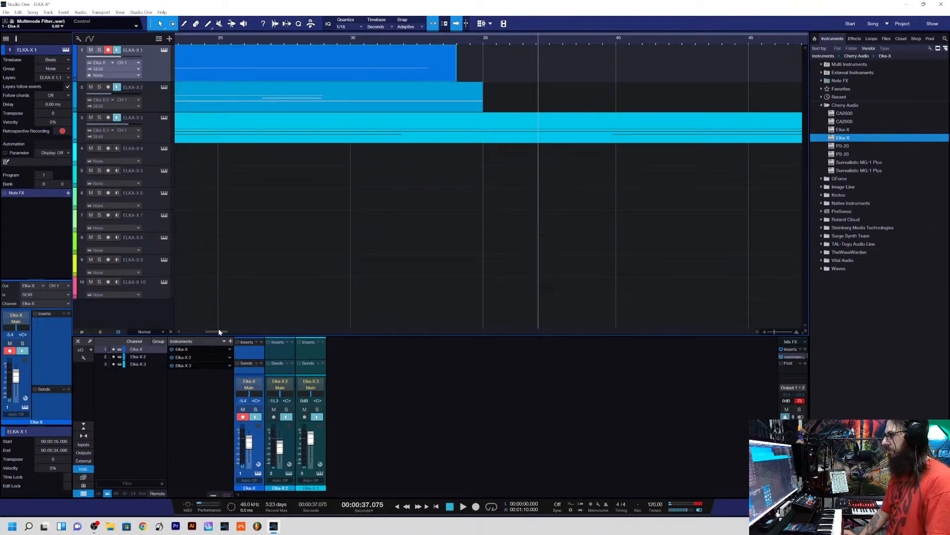
- Move the recorded ELKA-X 1 event to start at 0:15 and cut the silence before its first note
left_click_drag(218, 330, 198, 333)
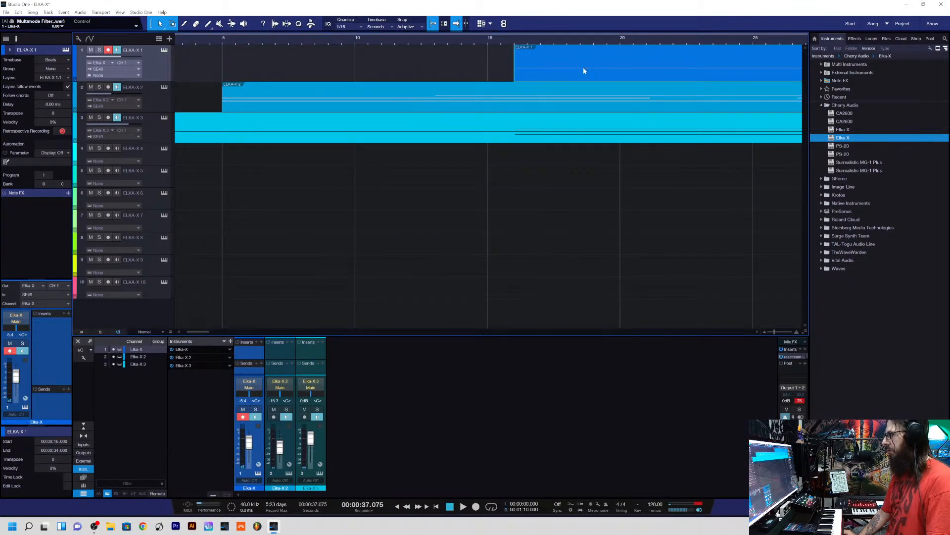
left_click_drag(515, 73, 510, 75)
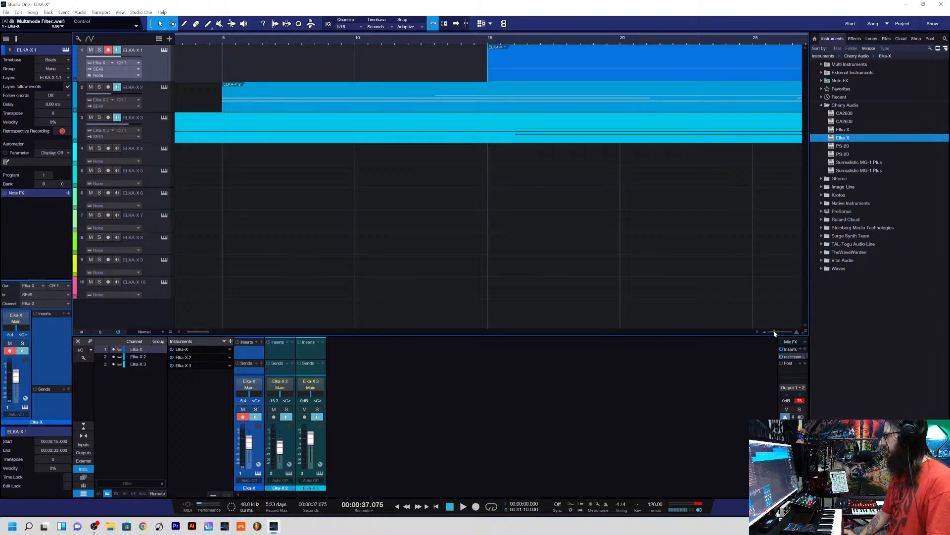
left_click_drag(773, 331, 783, 337)
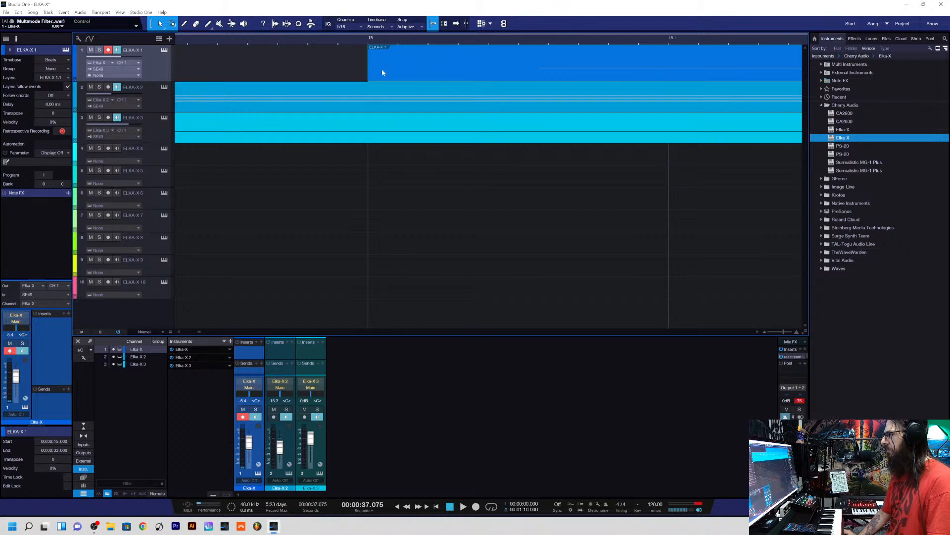
mouse_move(367, 69)
left_mouse_down()
mouse_move(538, 76)
mouse_move(345, 73)
mouse_move(389, 73)
mouse_move(377, 74)
left_mouse_up()
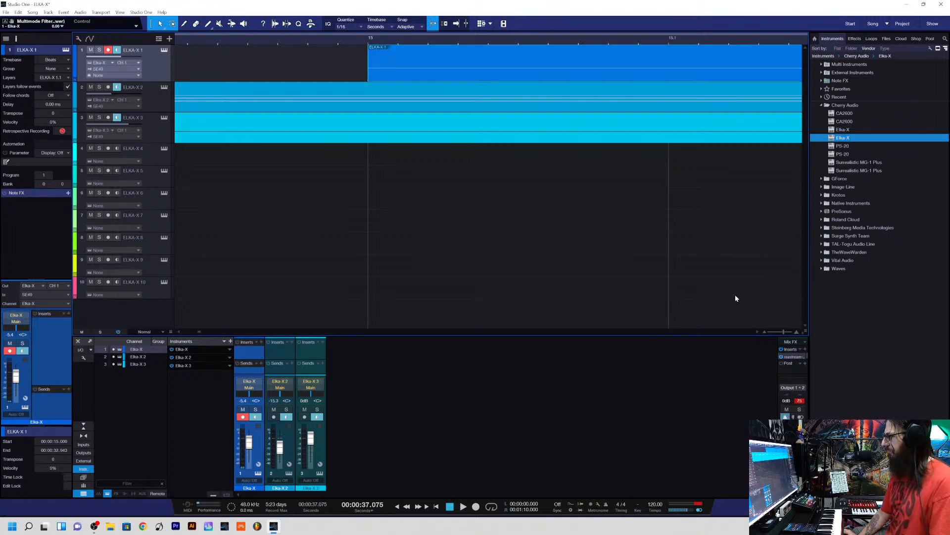
- Play the song from 0:15 and shorten the ELKA-X 1 event to end at 0:30
left_click_drag(785, 331, 771, 327)
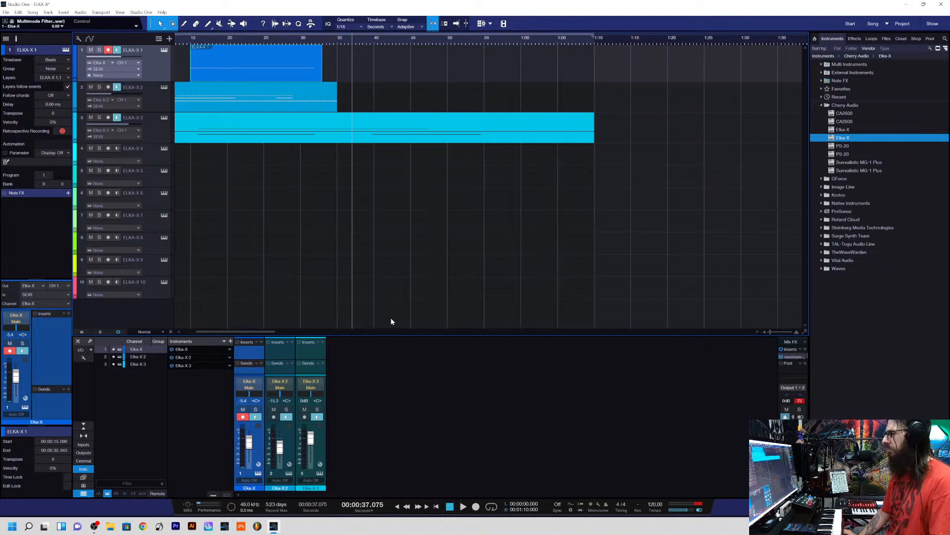
left_click_drag(224, 330, 210, 331)
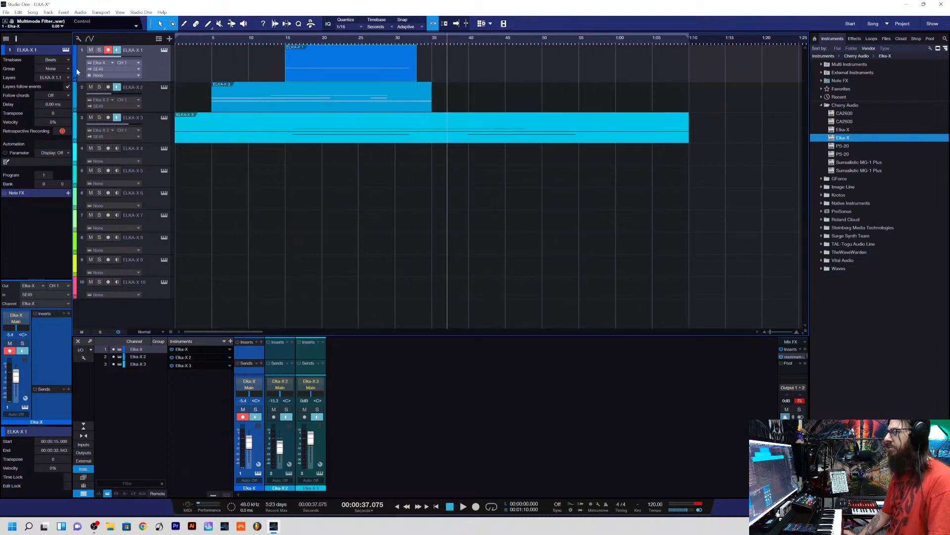
left_click(285, 42)
key("space")
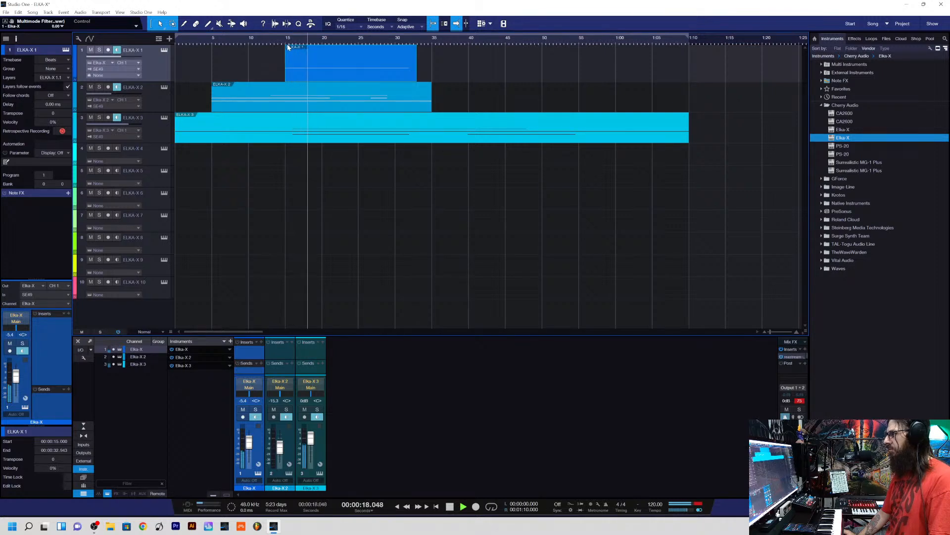
left_click_drag(417, 73, 396, 73)
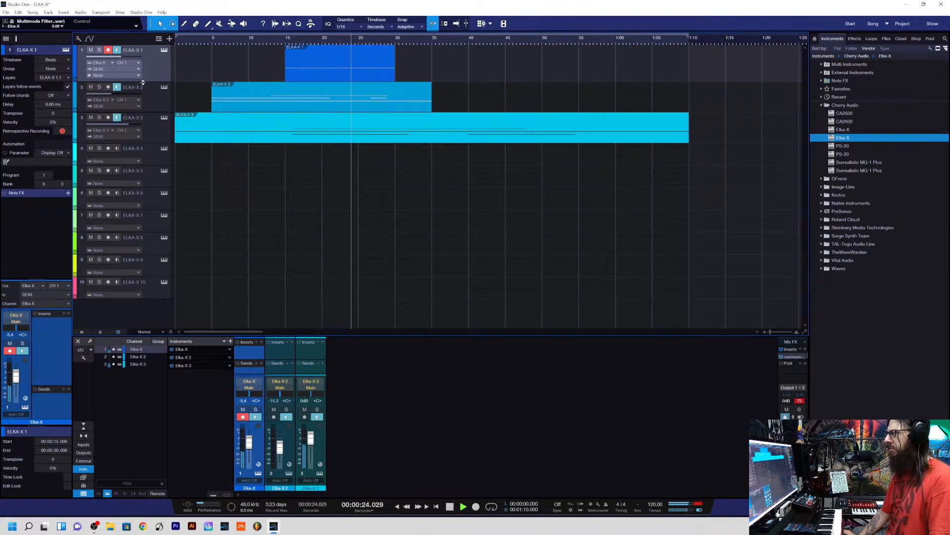
- Reduce the height of the ELKA-X 1 track row and play back the layered parts, then return to 0:15
left_click_drag(144, 80, 143, 62)
key("f")
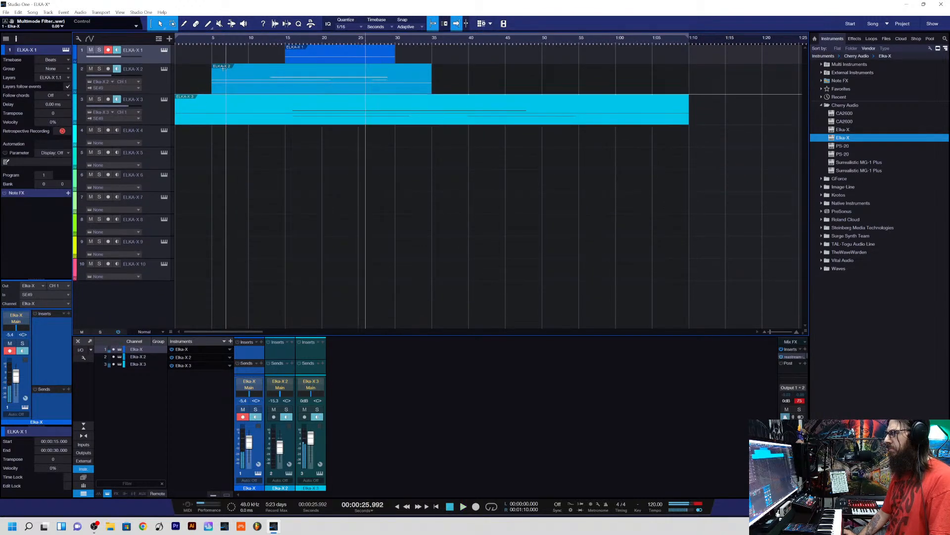
left_click(397, 506)
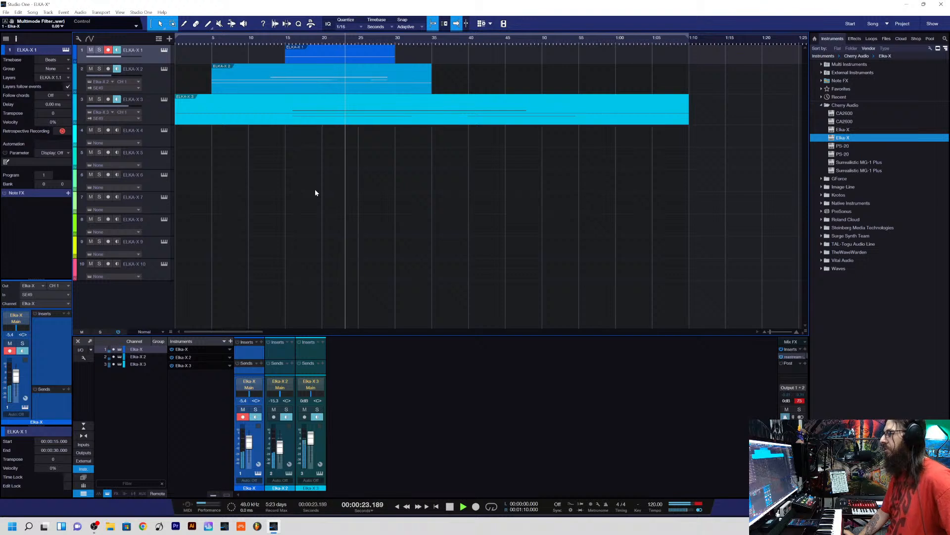
left_click(289, 39)
key("space")
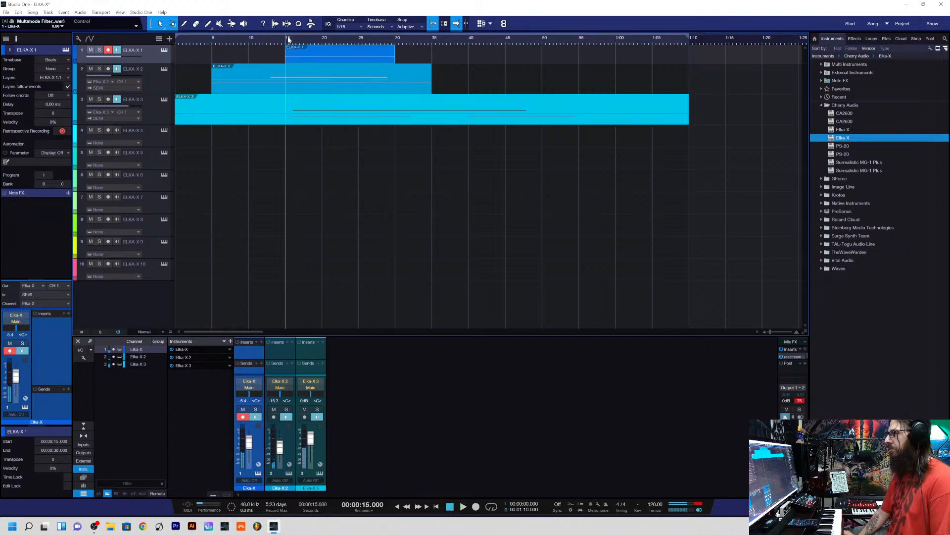
- Nudge the ELKA-X 1 event to start at 0:15.100 and play the section to check its timing
key("space")
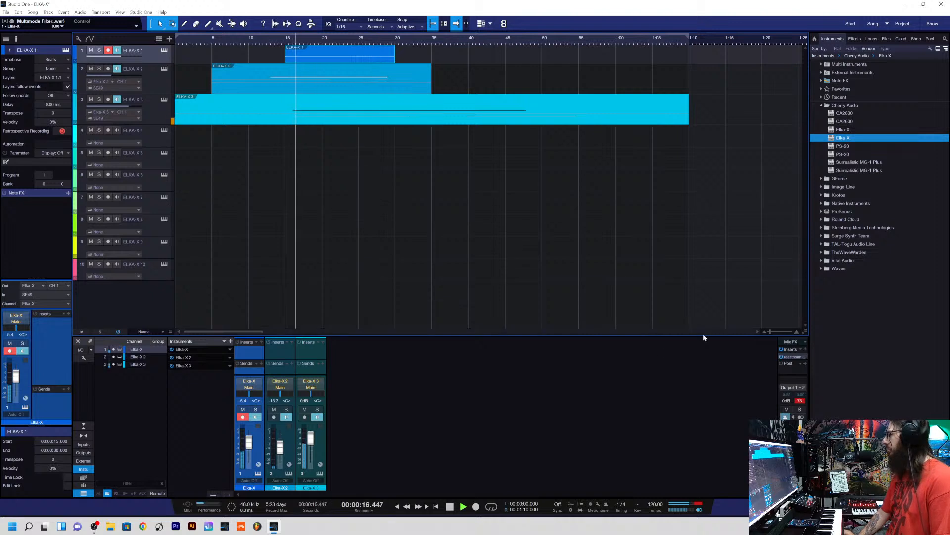
left_click_drag(770, 331, 777, 333)
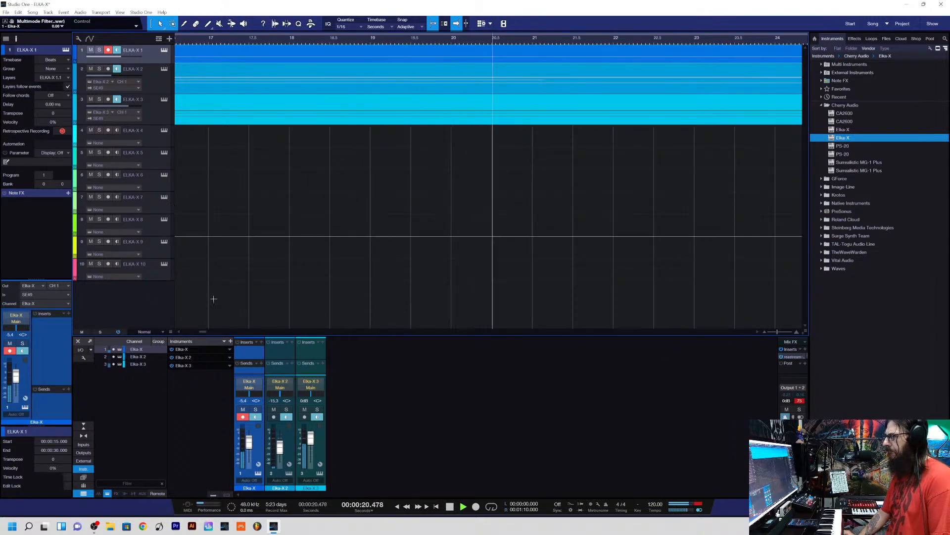
left_click_drag(202, 331, 199, 331)
key("space")
left_click(266, 59)
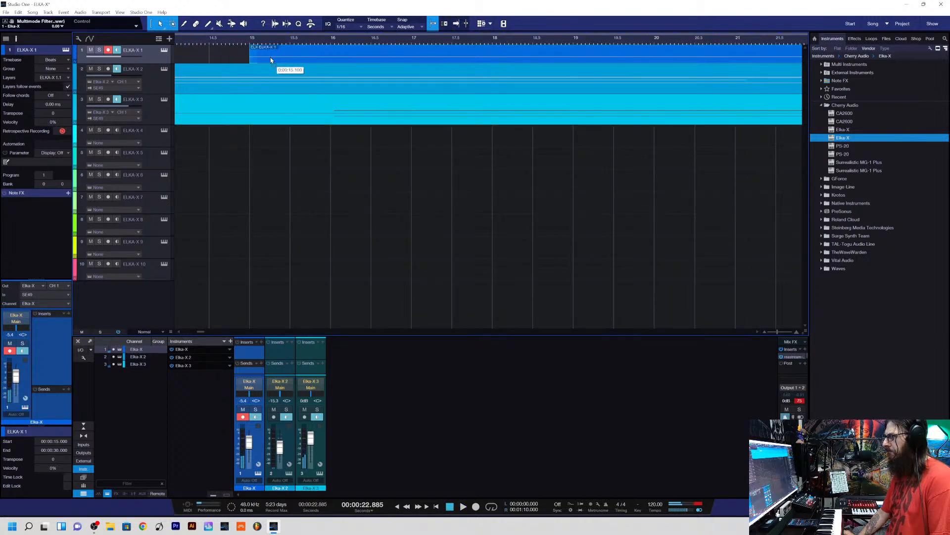
left_click_drag(271, 60, 271, 60)
key("space")
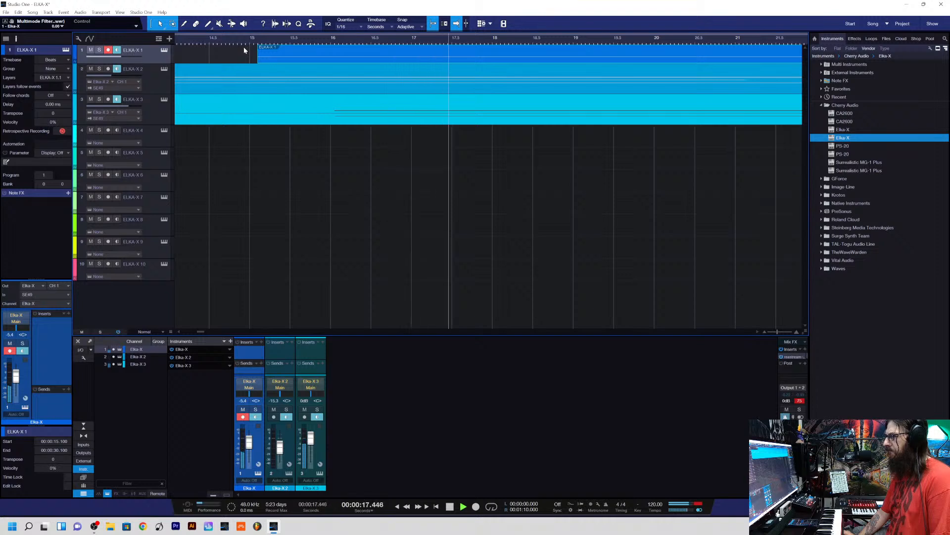
- Disarm ELKA-X 1, select the ELKA-X 4 track armed for recording, and stop playback
left_click(108, 50)
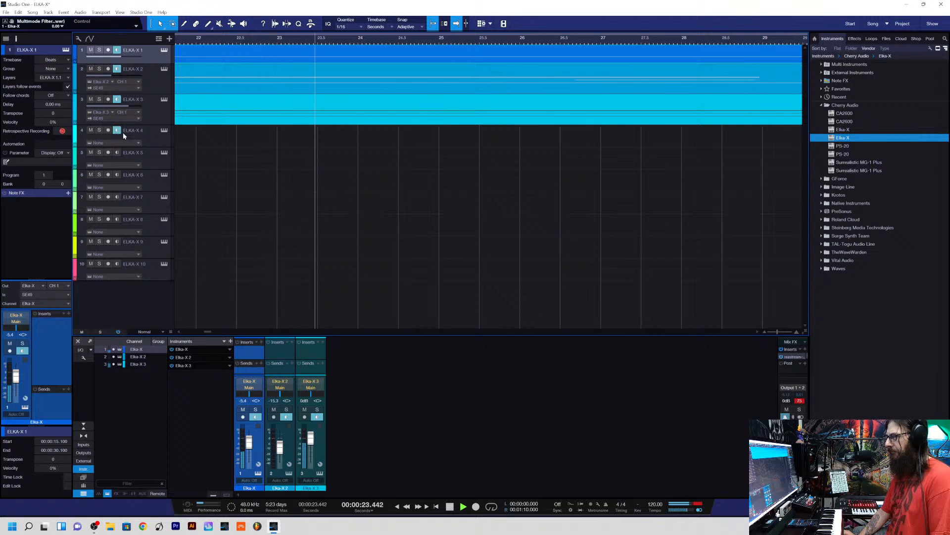
left_click(162, 136)
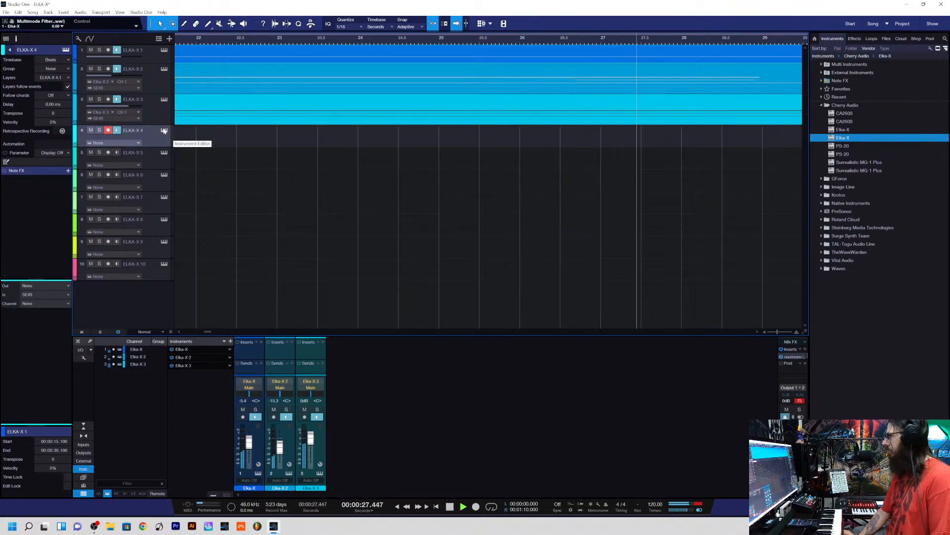
key("space")
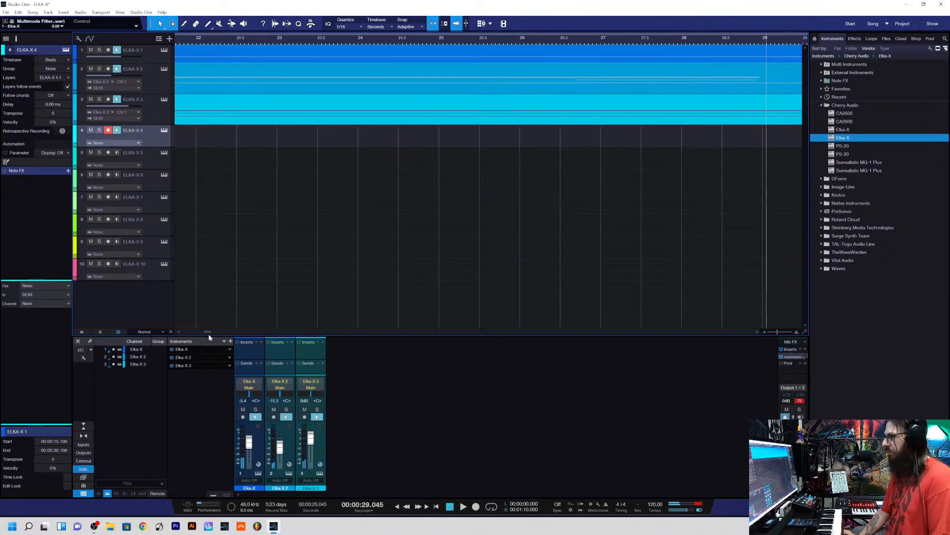
- Load a new Elka-X instrument onto the ELKA-X 4 track and reposition its window
left_click_drag(209, 332, 142, 341)
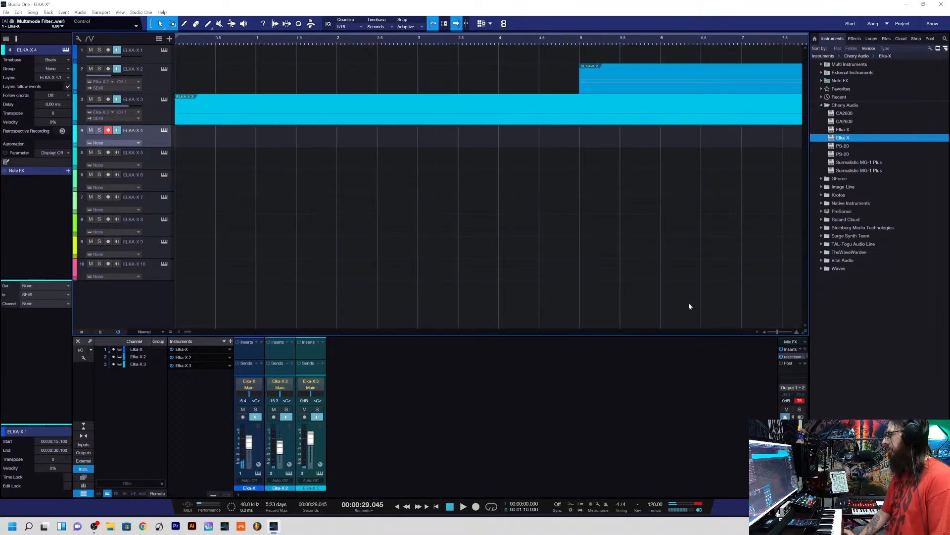
left_click_drag(777, 329, 769, 328)
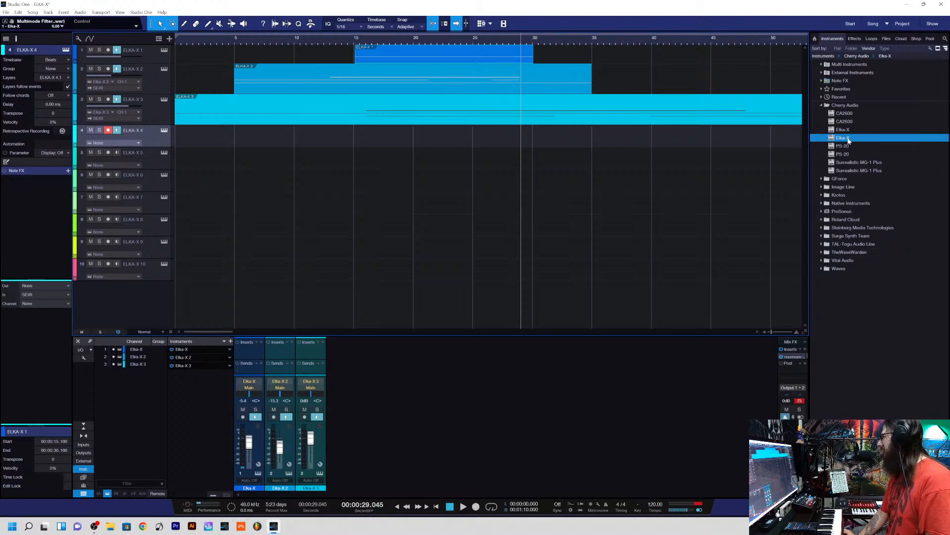
left_click_drag(848, 140, 150, 136)
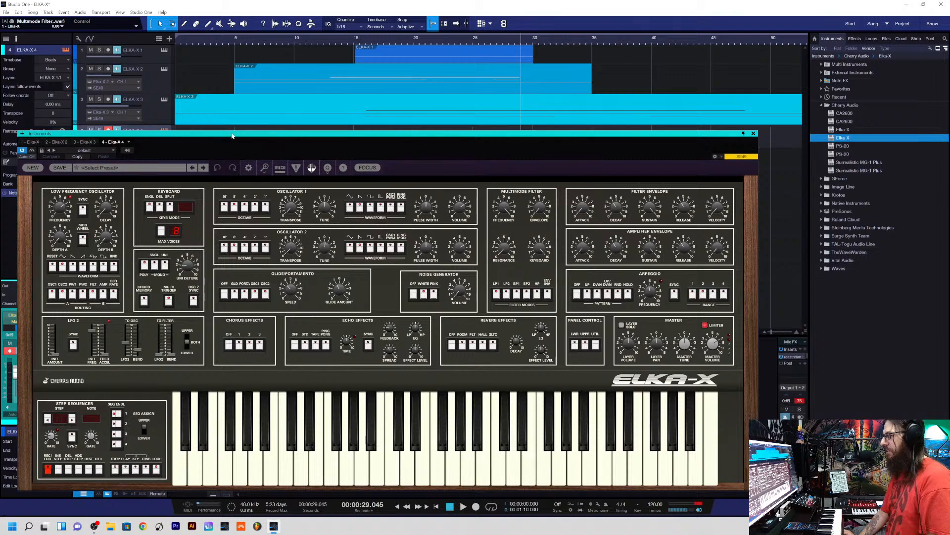
left_click_drag(232, 135, 256, 126)
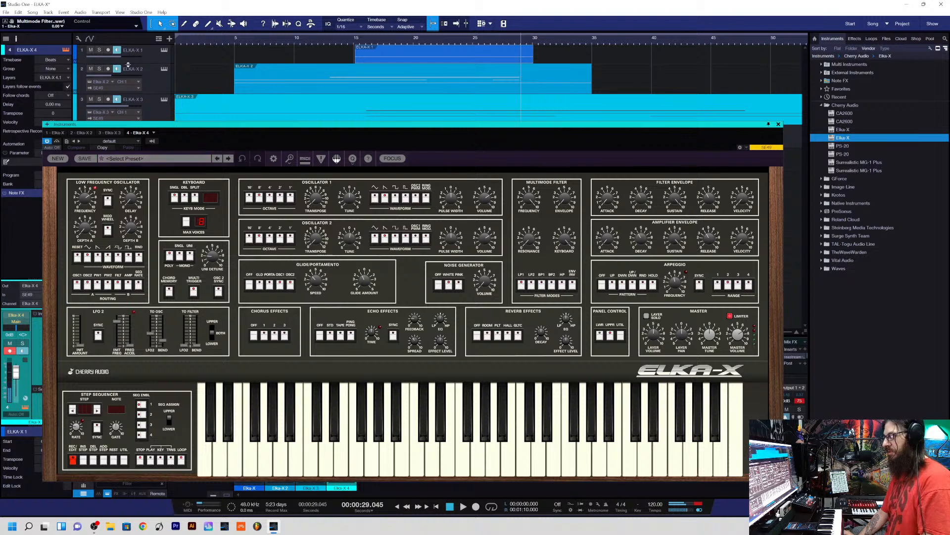
- Audition the FX presets Demented Symphony and Scattered Utensils on the ELKA-X 4 instrument
left_click(210, 158)
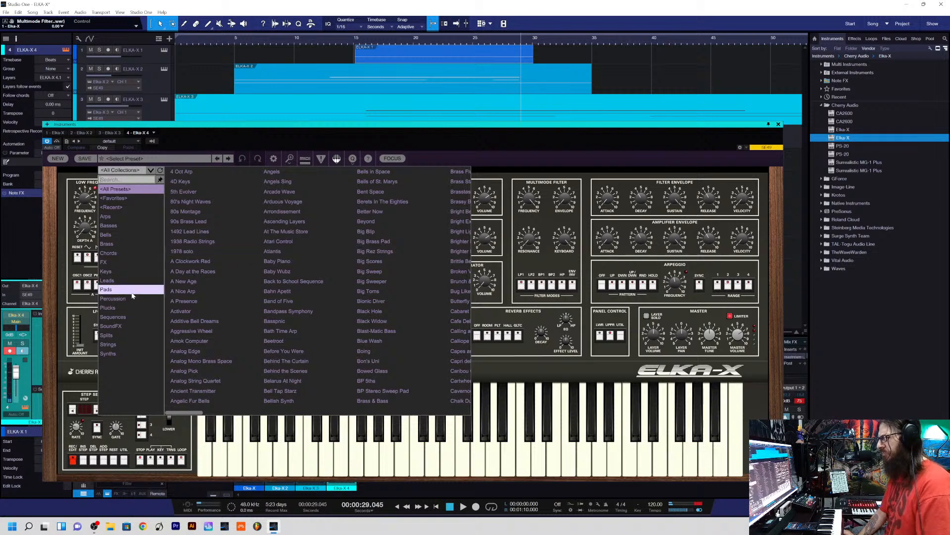
left_click(105, 261)
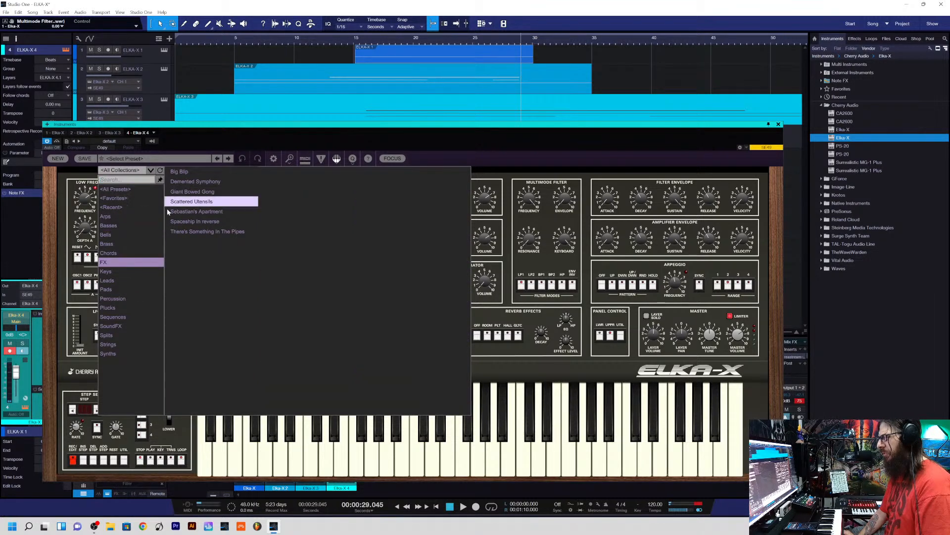
left_click(183, 181)
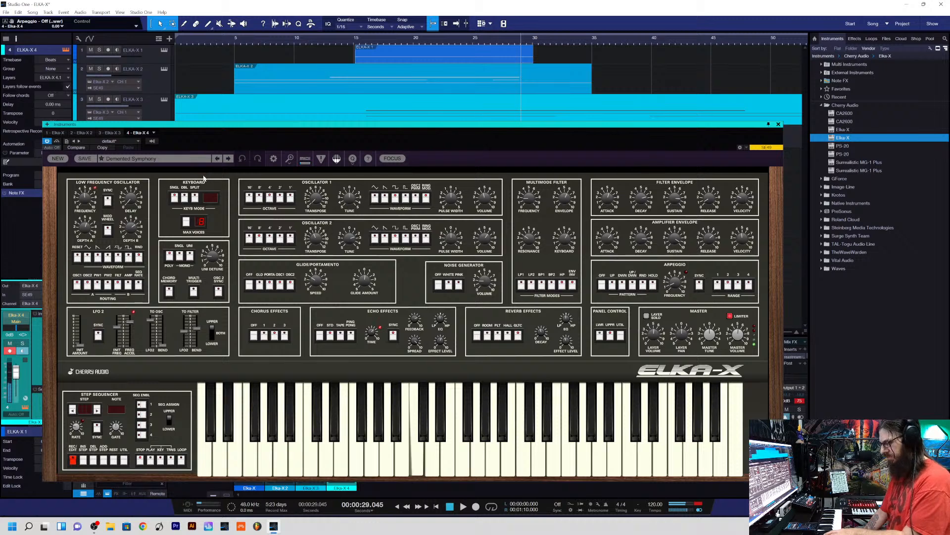
left_click(228, 159)
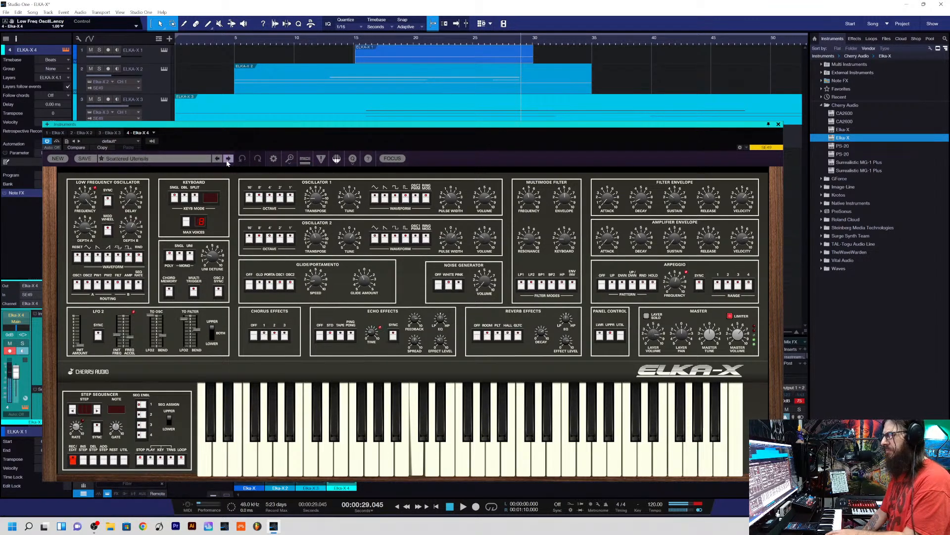
- Audition the Chords presets on the ELKA-X 4 instrument, from Cinematic Suspense through to Full House
left_click(189, 159)
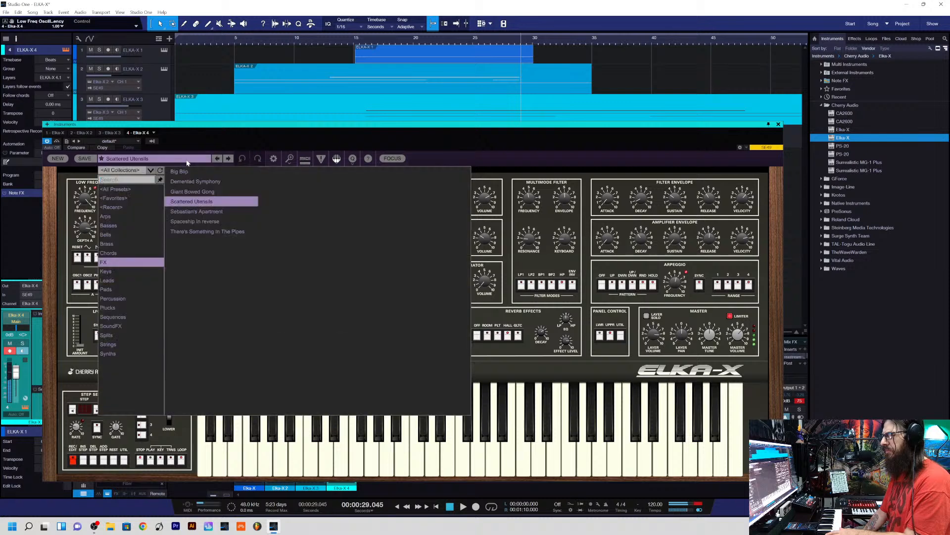
left_click(148, 253)
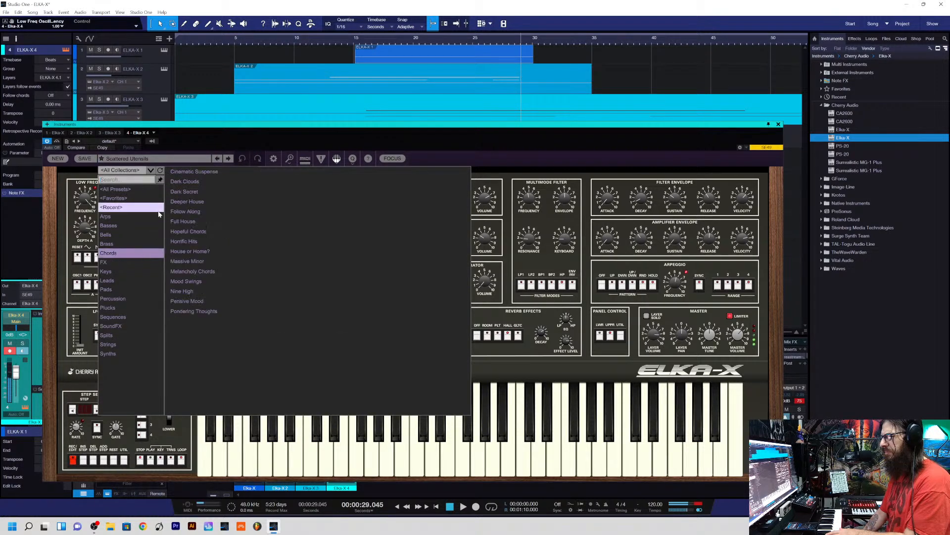
left_click(187, 172)
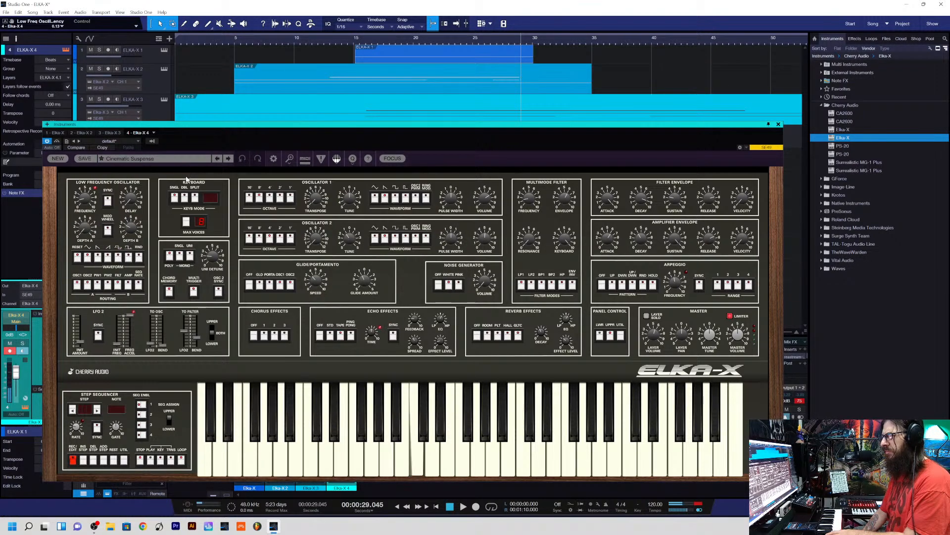
left_click(228, 158)
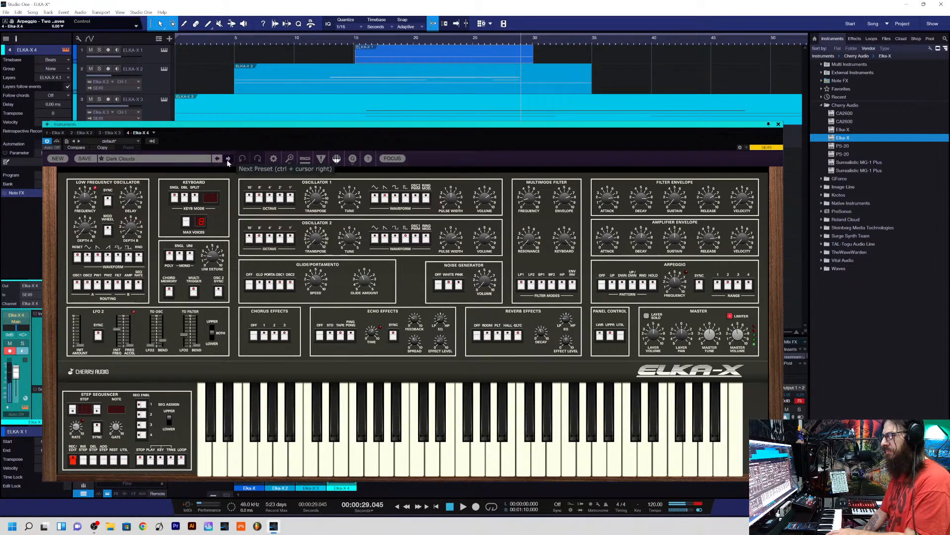
left_click(218, 158)
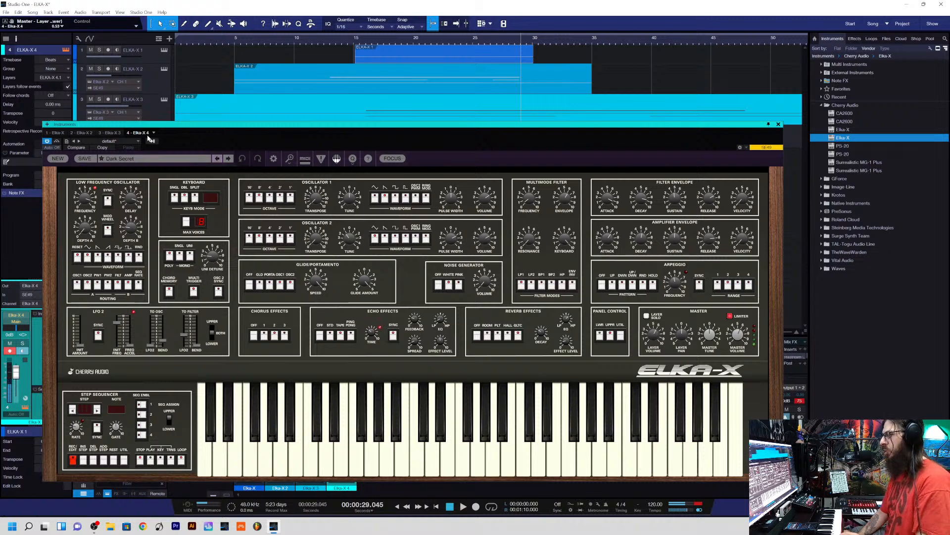
left_click(228, 158)
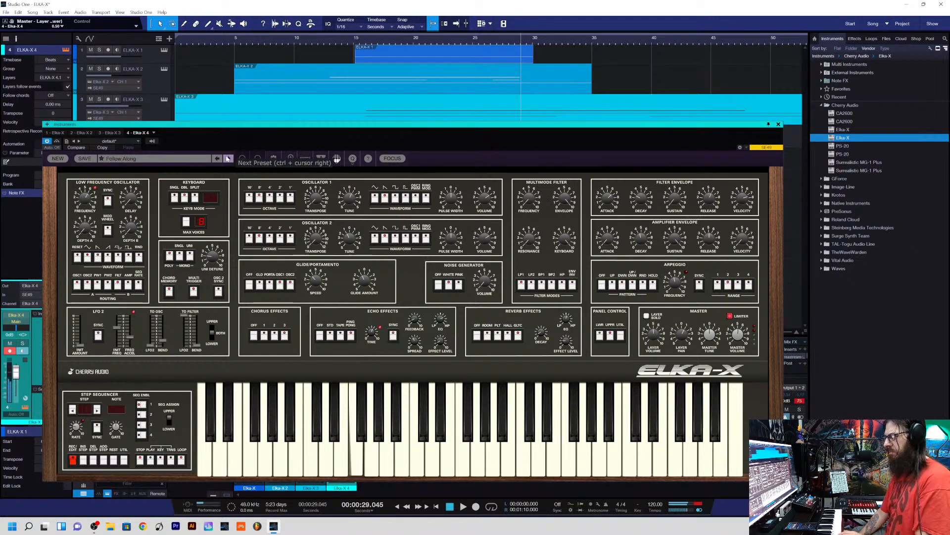
left_click(228, 158)
- Browse the Keys presets from 4D Keys on to DX For Pennies, keep that sound, and close the instrument window
left_click(139, 159)
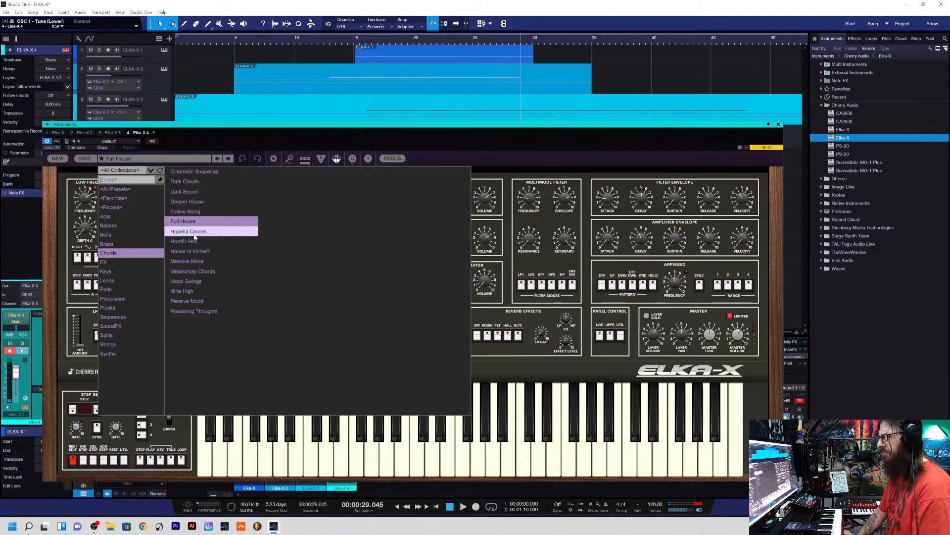
left_click(131, 271)
left_click(195, 171)
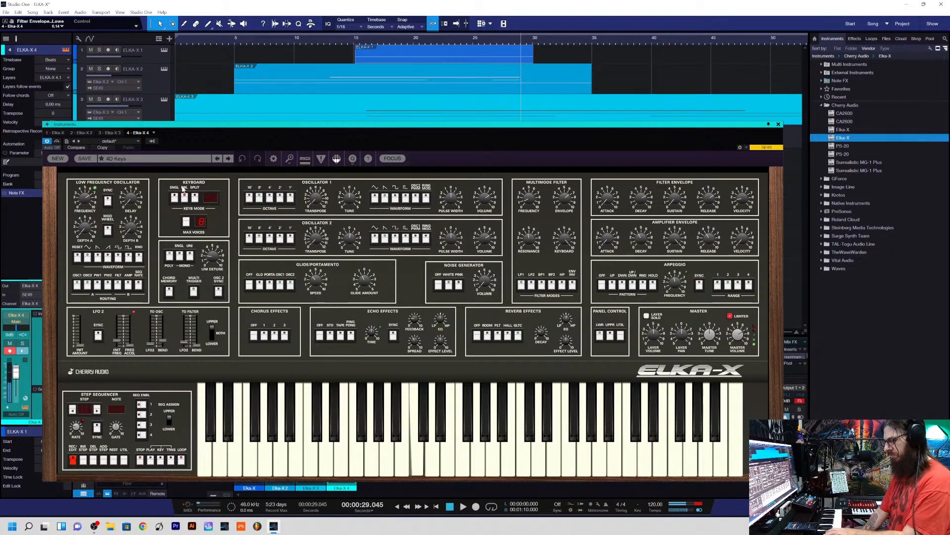
left_click(229, 159)
left_click(229, 159)
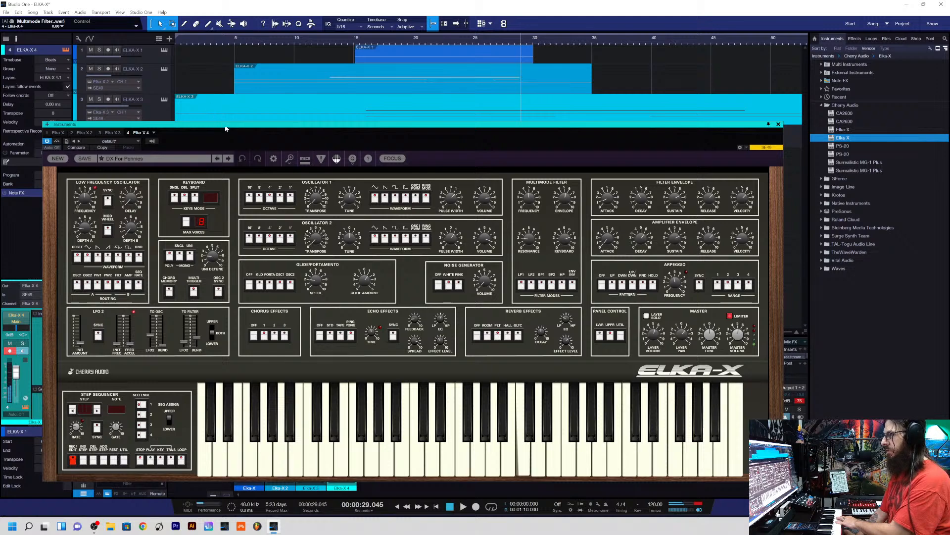
left_click_drag(225, 129, 224, 175)
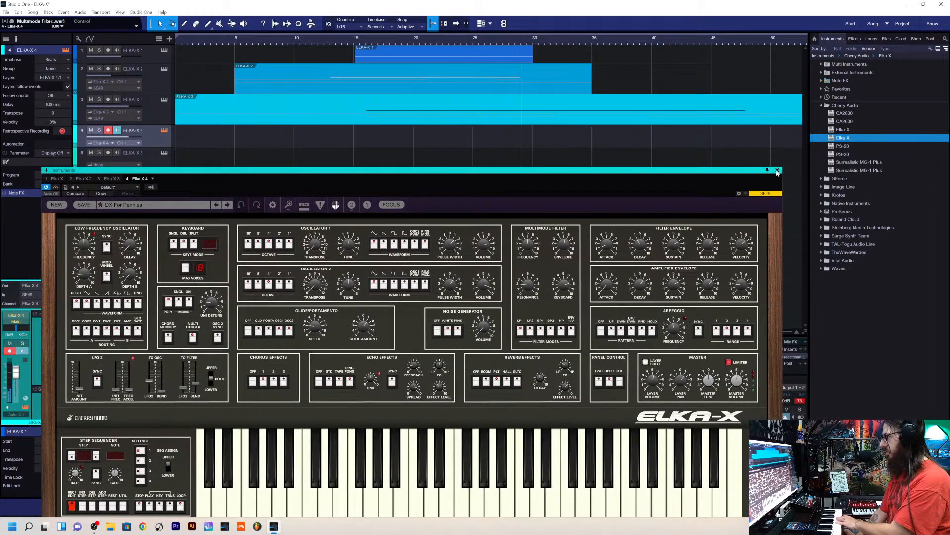
left_click(777, 170)
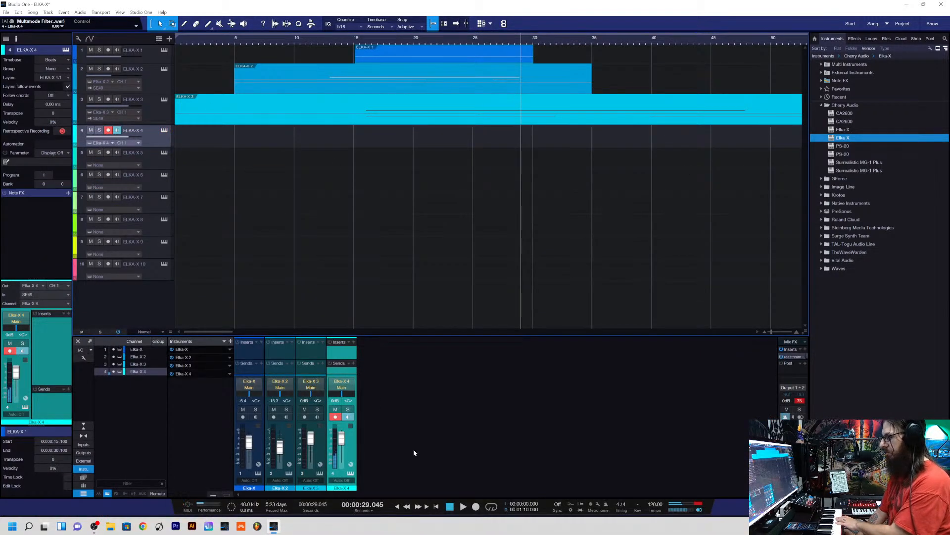
- Record a new keyboard part on the ELKA-X 4 track from the start of the song, stopping at about 0:27
left_click(398, 505)
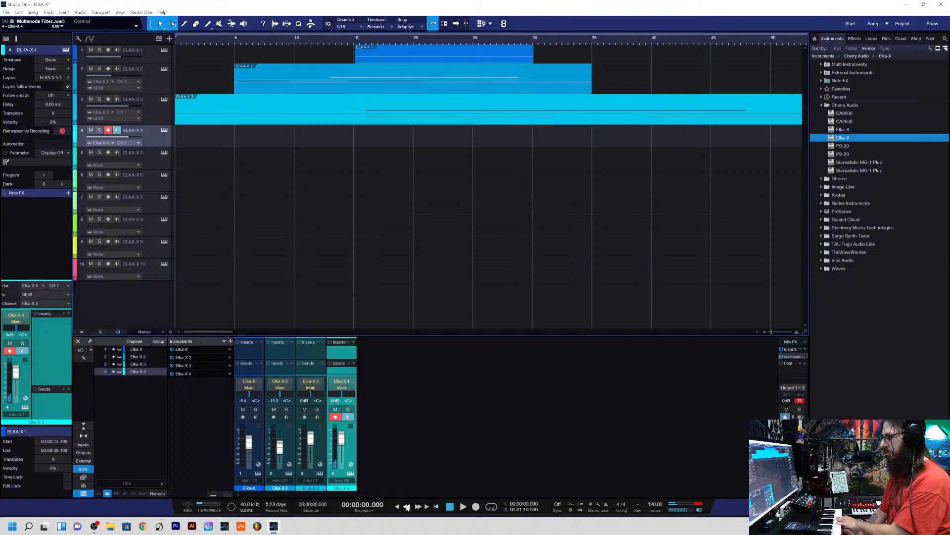
left_click(476, 507)
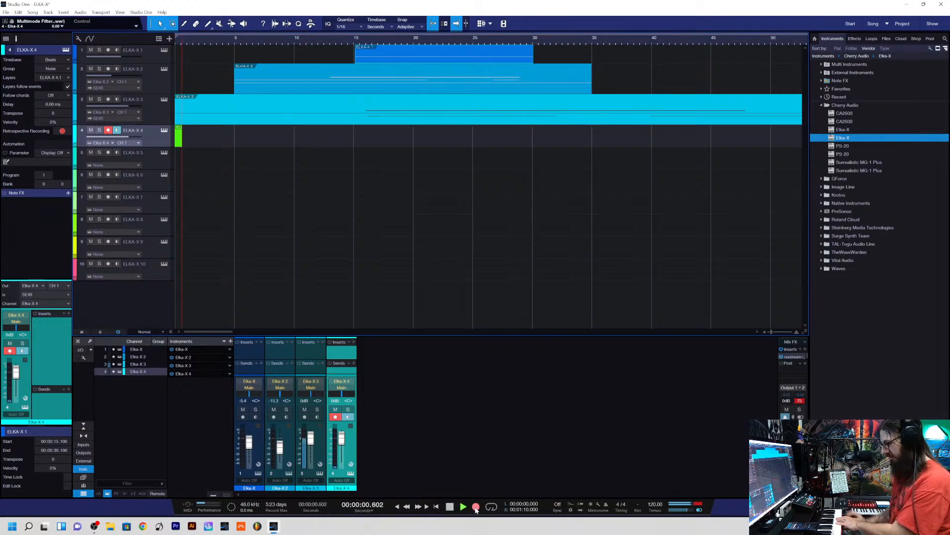
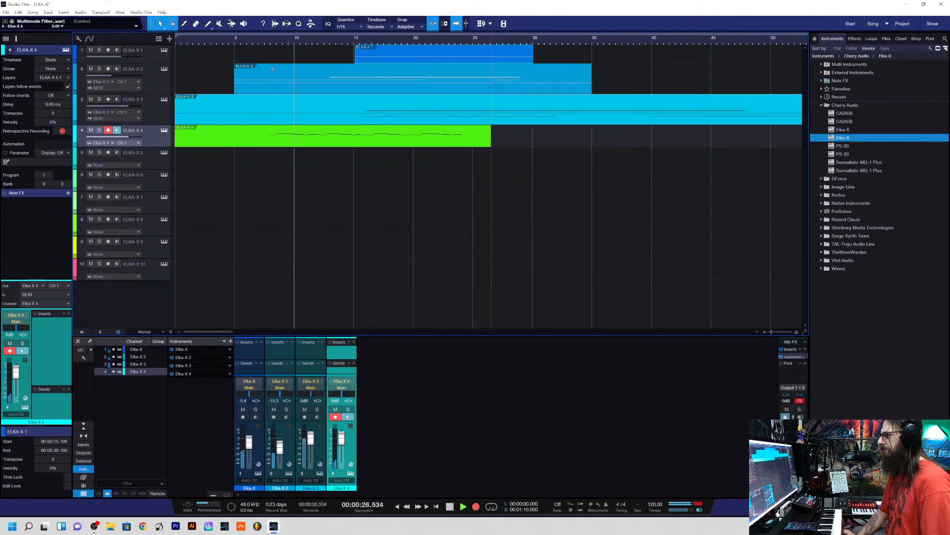
key("space")
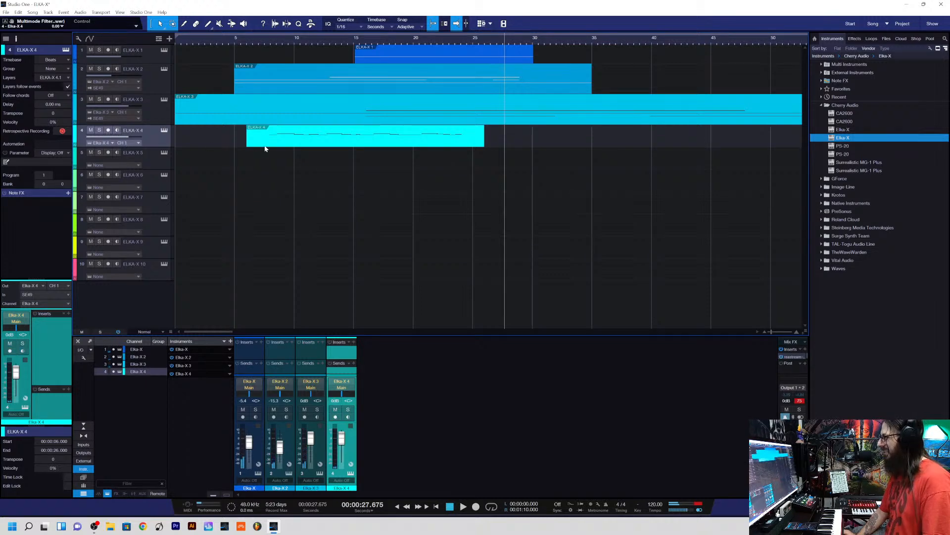
- Trim the empty lead-in of the ELKA-X 4 event, placing its start at 0:05, and play back from there
mouse_move(261, 138)
left_mouse_down()
mouse_move(269, 139)
mouse_move(239, 149)
mouse_move(249, 148)
left_mouse_up()
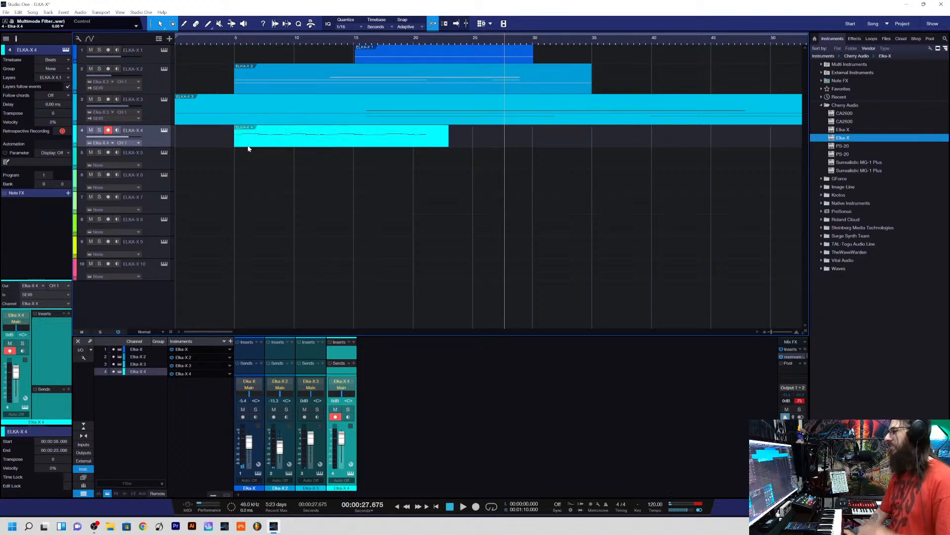
left_click(232, 40)
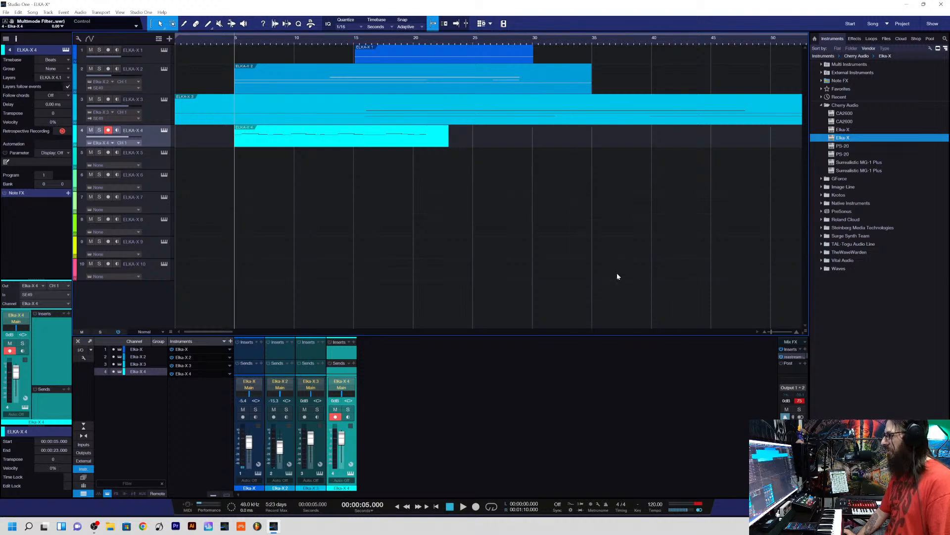
left_click_drag(771, 332, 772, 331)
key("space")
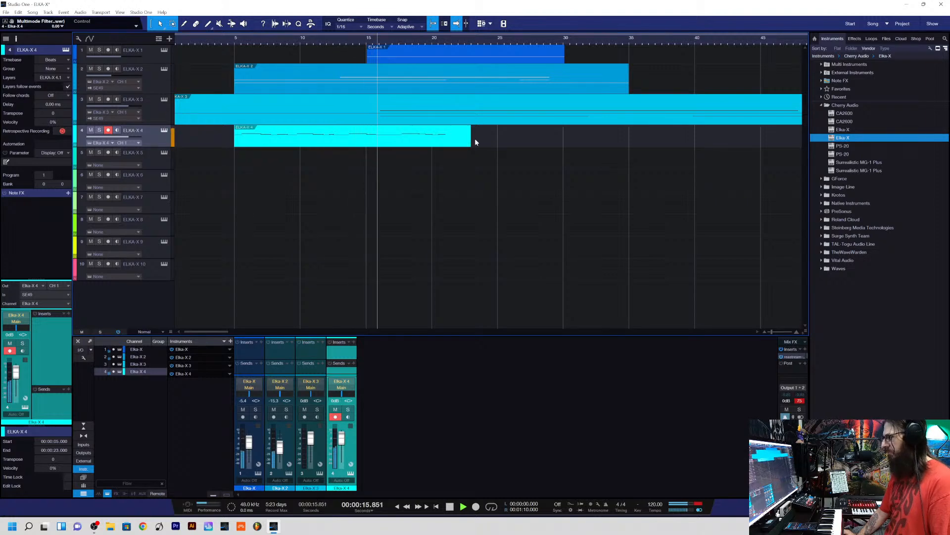
key("space")
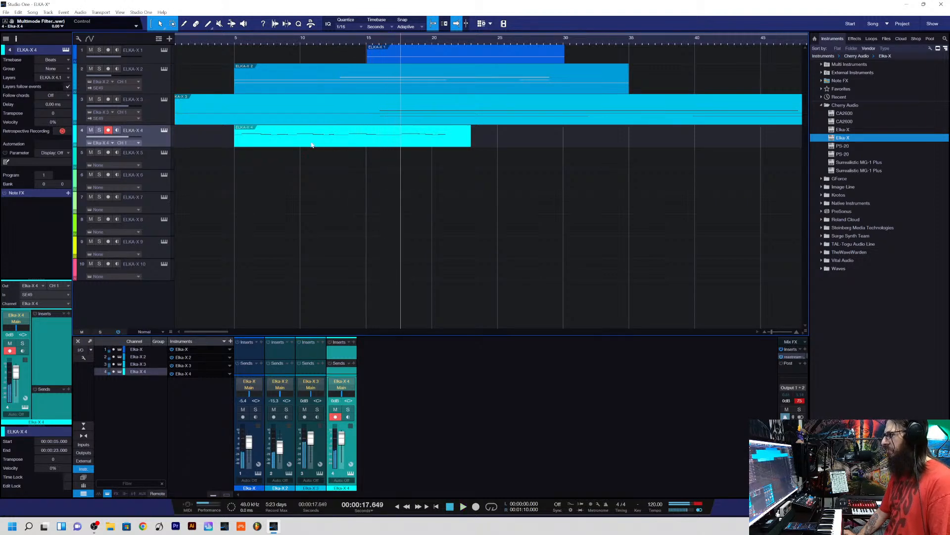
- Try the ELKA-X 4 event starting at 0:15, level with the ELKA-X 1 part, and play it briefly
left_click_drag(311, 138, 442, 135)
left_click(366, 43)
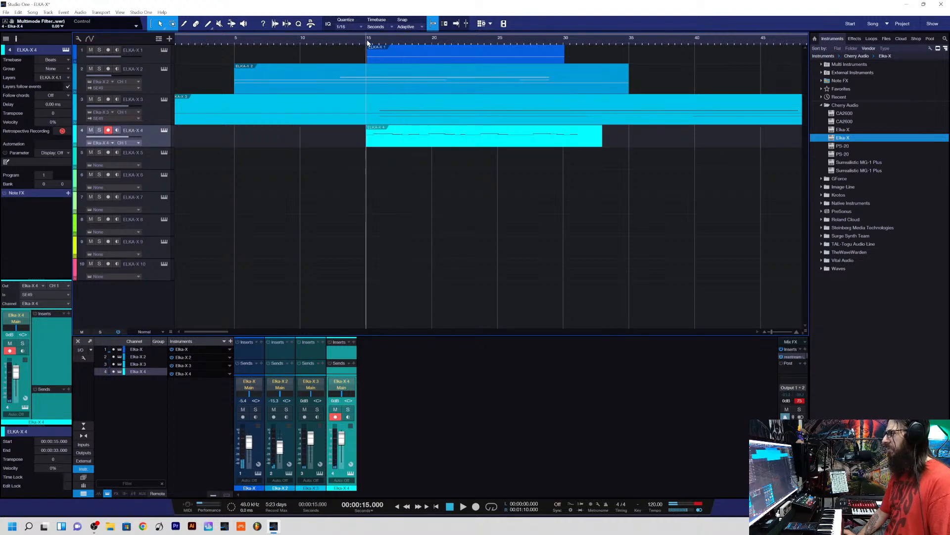
key("space")
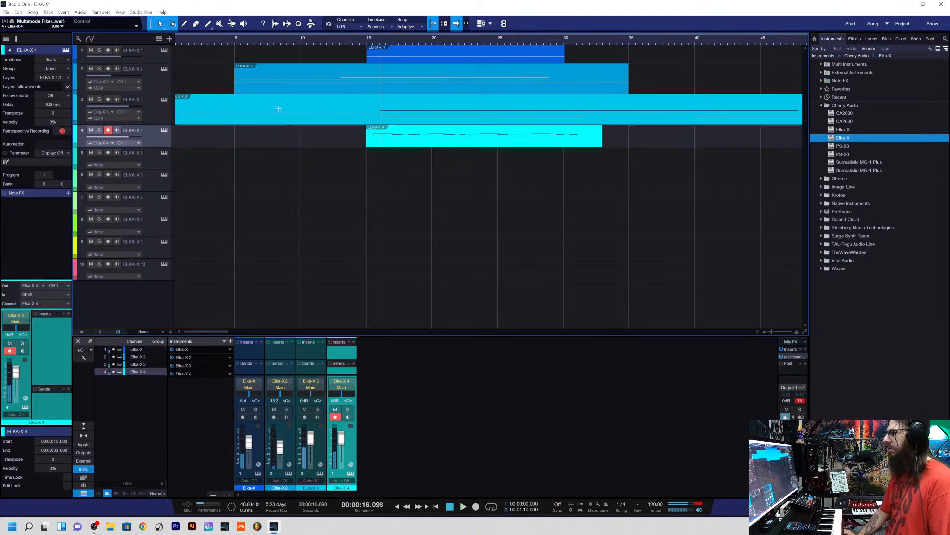
- Move the ELKA-X 4 event to the very start of the song and play the arrangement from the beginning
left_click(398, 507)
key("space")
key("space")
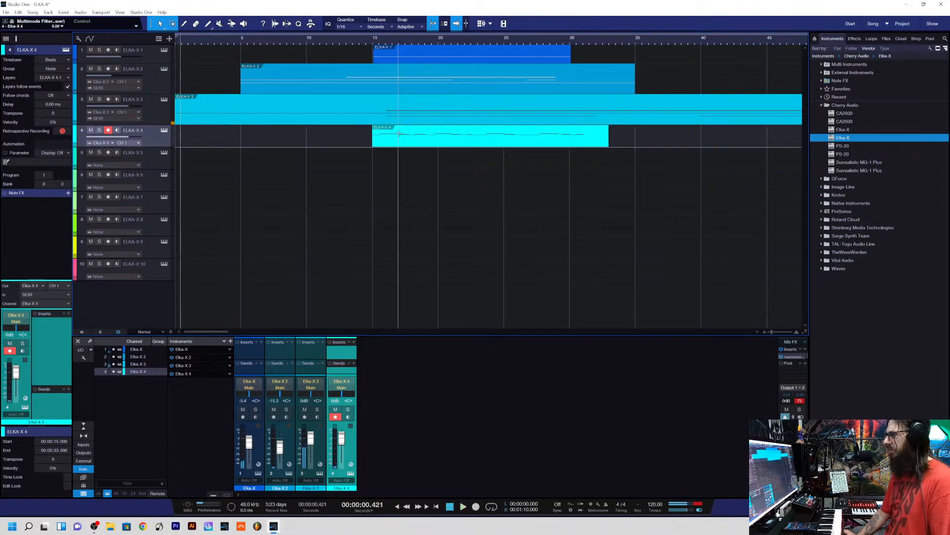
left_click_drag(398, 132, 196, 144)
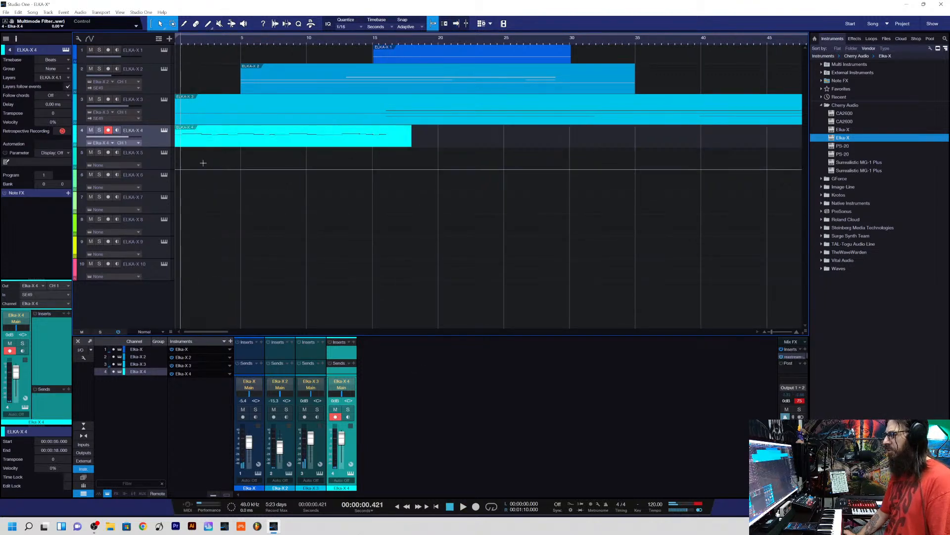
left_click(397, 506)
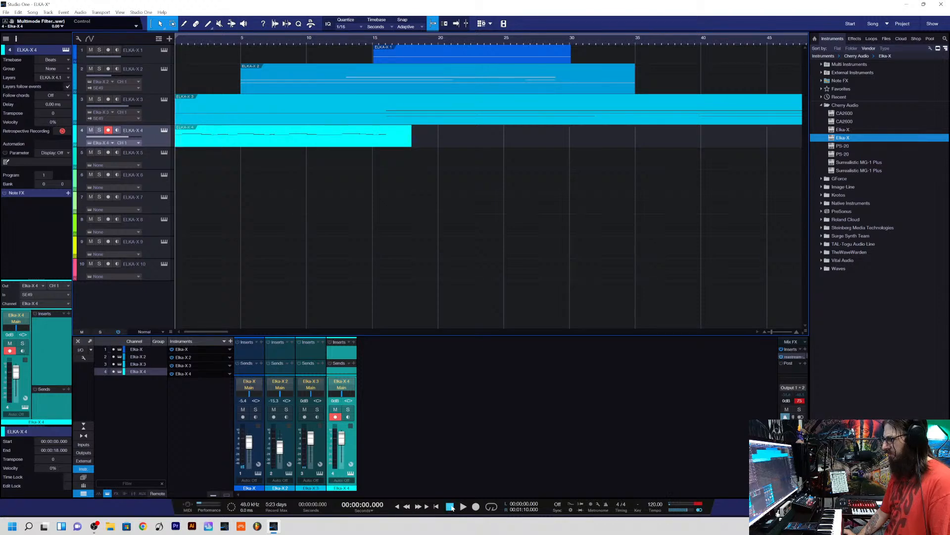
key("space")
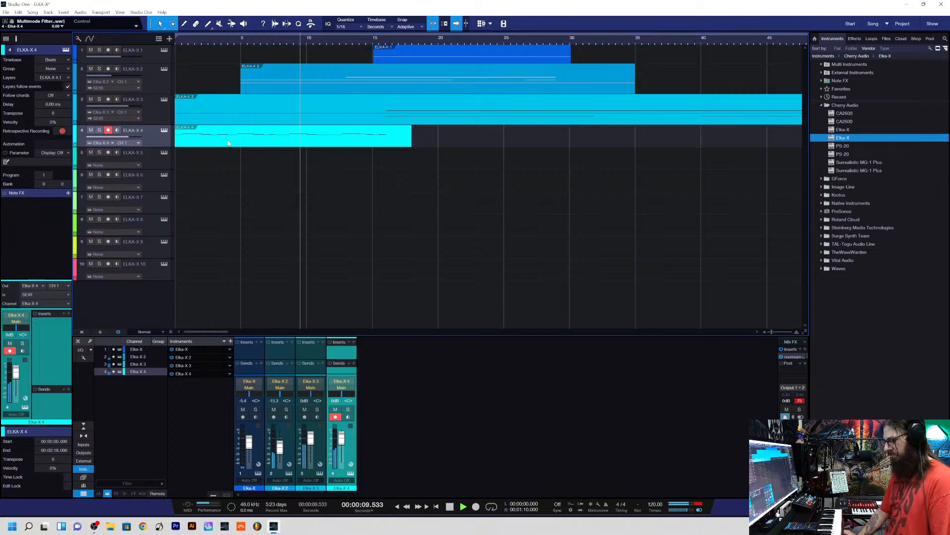
key("space")
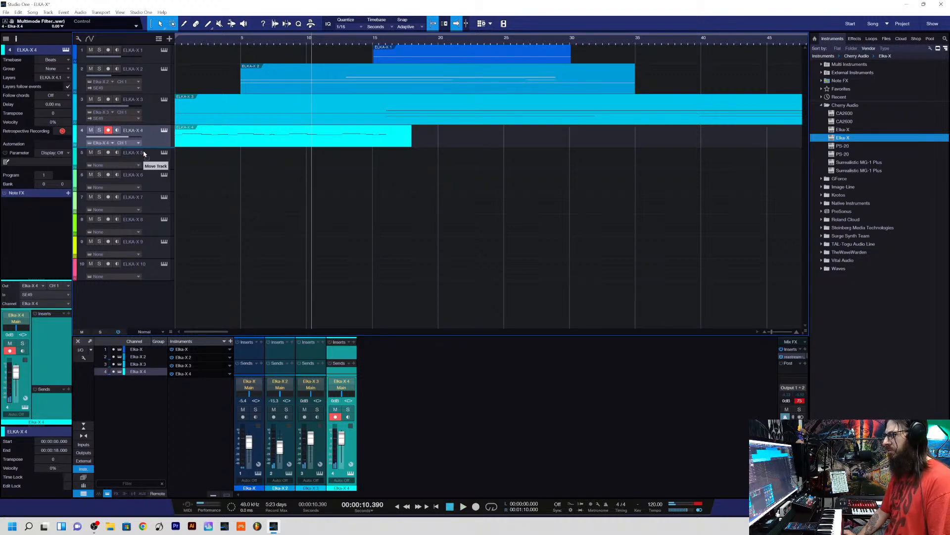
- Try the ELKA-X 4 event starting at 0.5 s, and return it to the very start of the song
left_click_drag(151, 147, 150, 172)
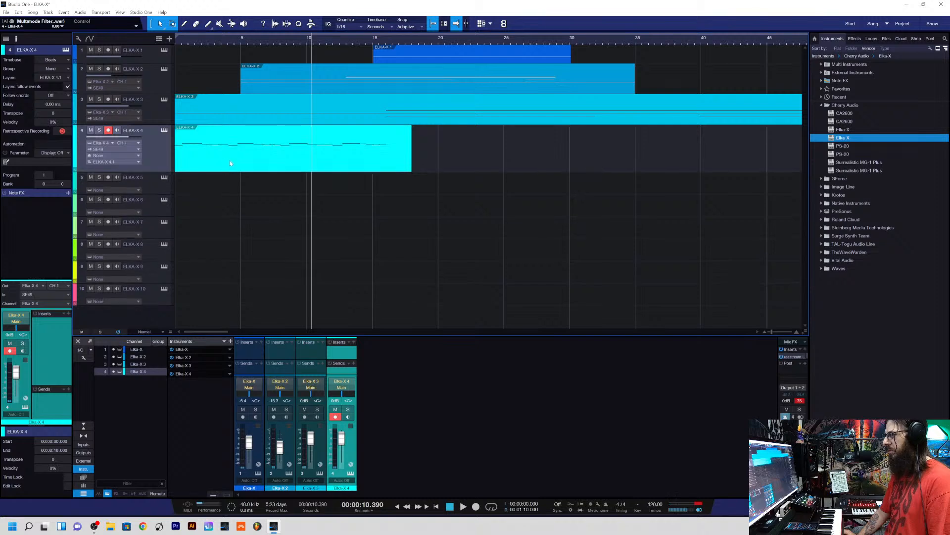
left_click_drag(230, 163, 243, 163)
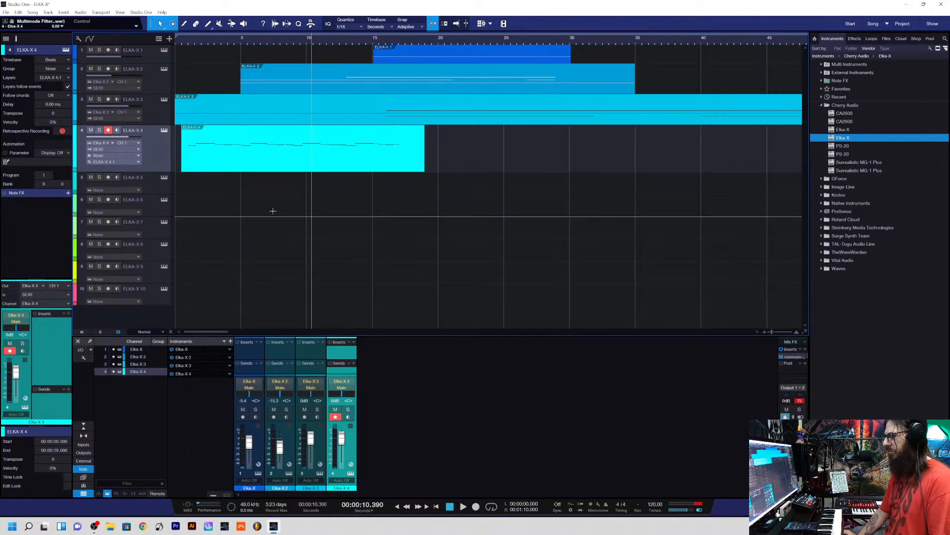
left_click(186, 40)
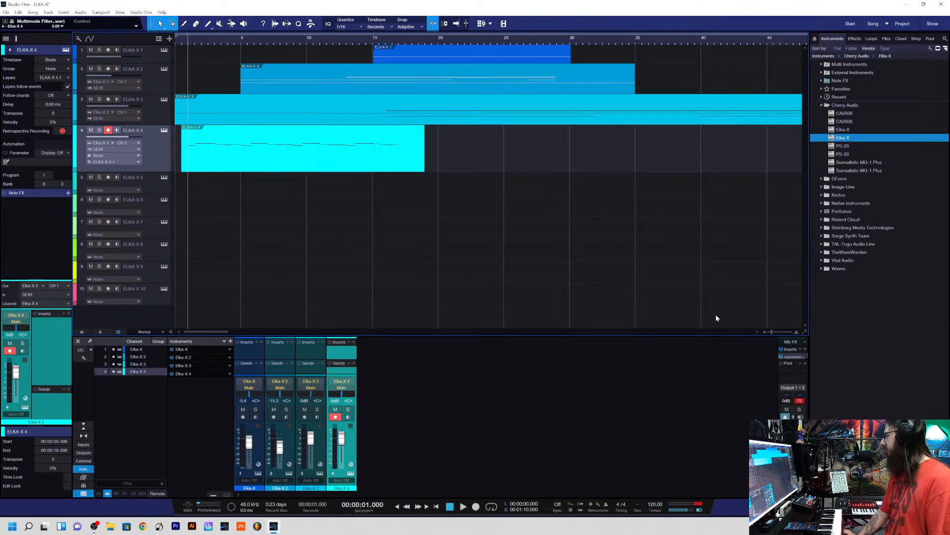
left_click_drag(773, 332, 779, 332)
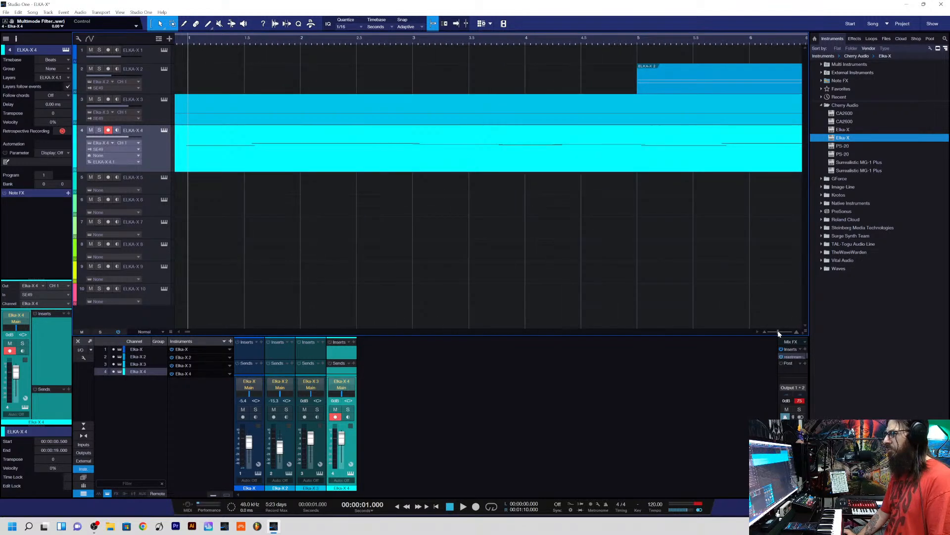
left_click(177, 332)
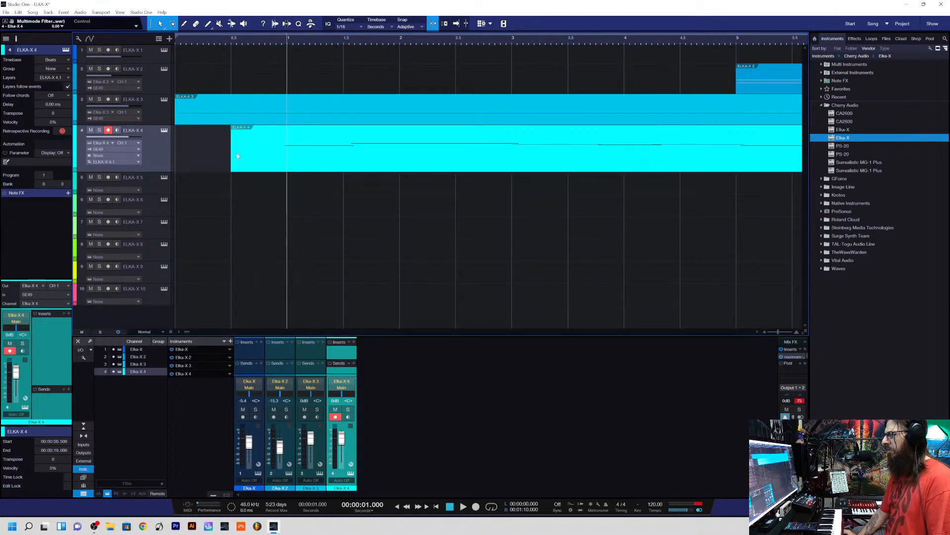
left_click_drag(230, 154, 198, 158)
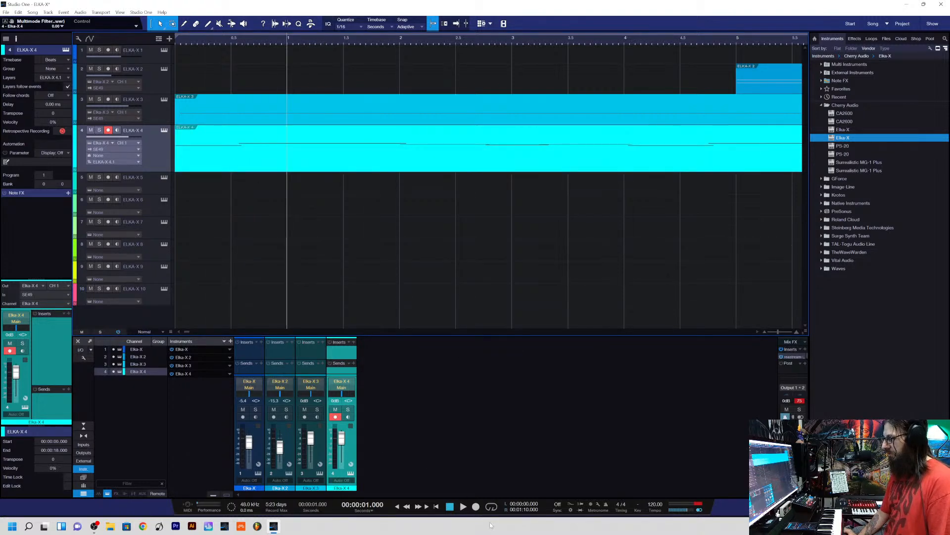
- Enable looping, turn on monitoring for the ELKA-X 1 to ELKA-X 4 tracks, and play from the song start
left_click(492, 508)
key("space")
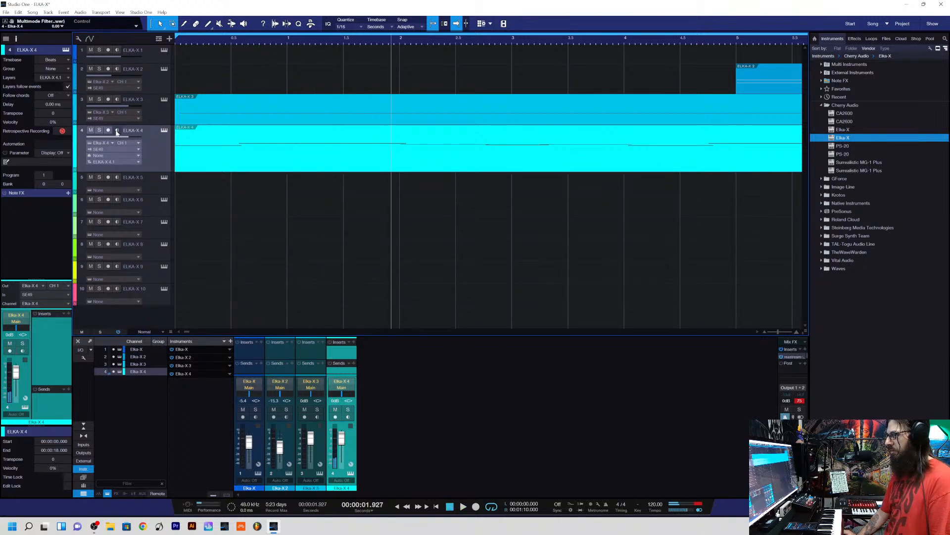
left_click(117, 50)
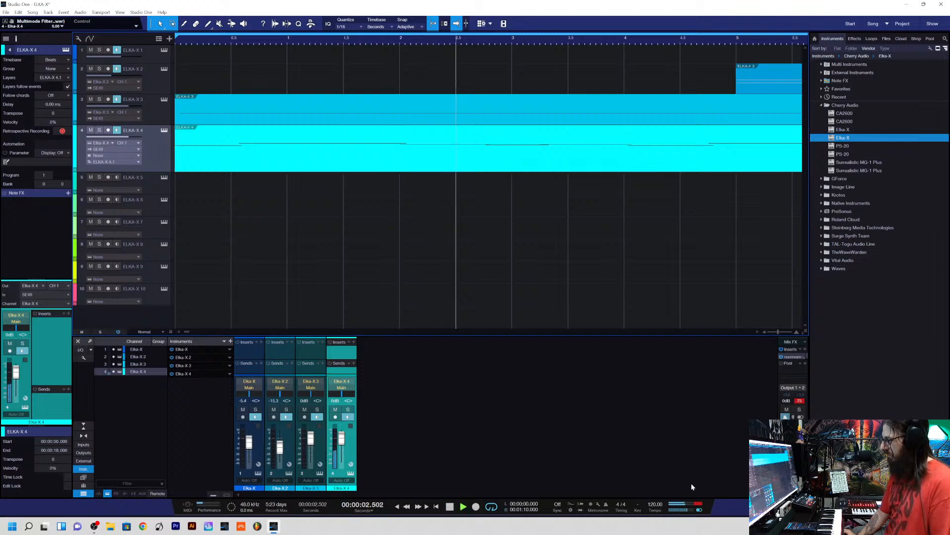
left_click(397, 507)
key("space")
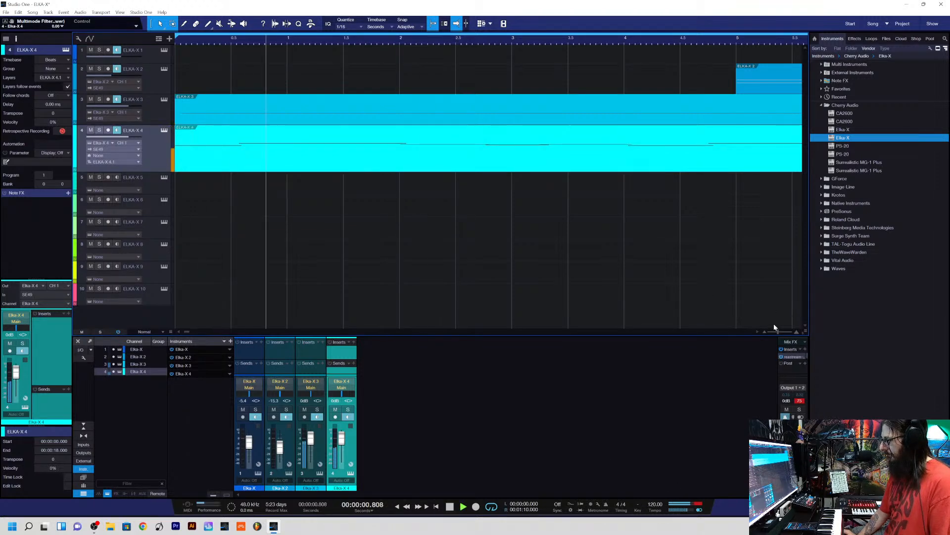
- Trim the end of the ELKA-X 4 event to 0:15 and audition the passage that follows it
left_click_drag(780, 331, 771, 331)
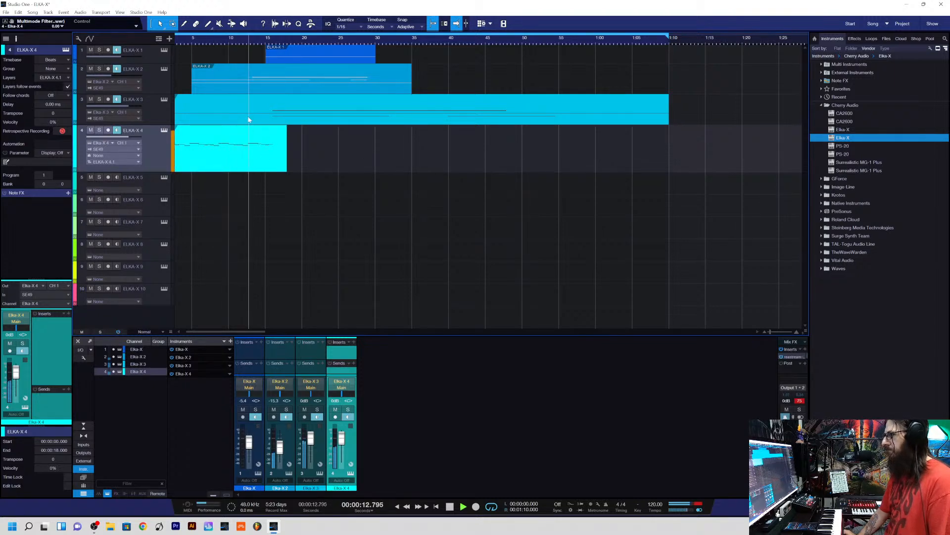
left_click_drag(286, 165, 267, 163)
key("space")
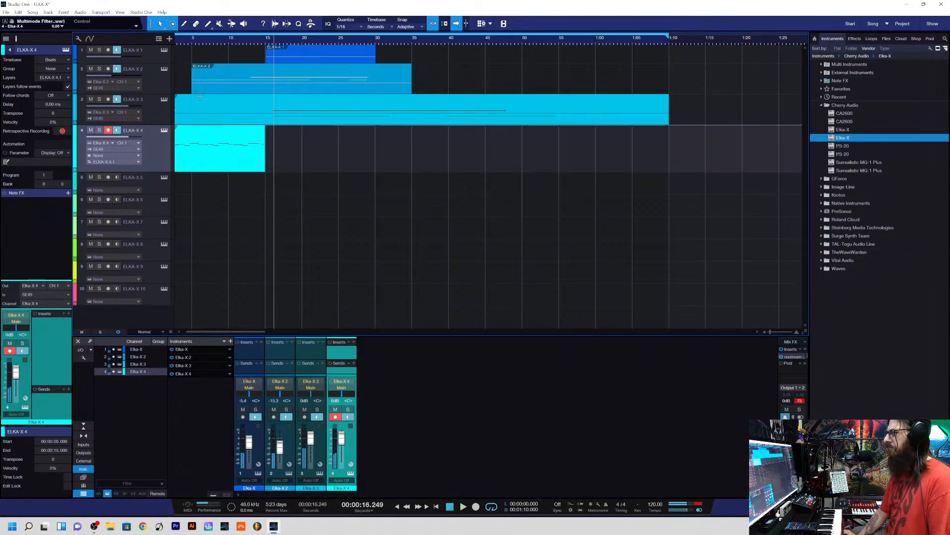
key("space")
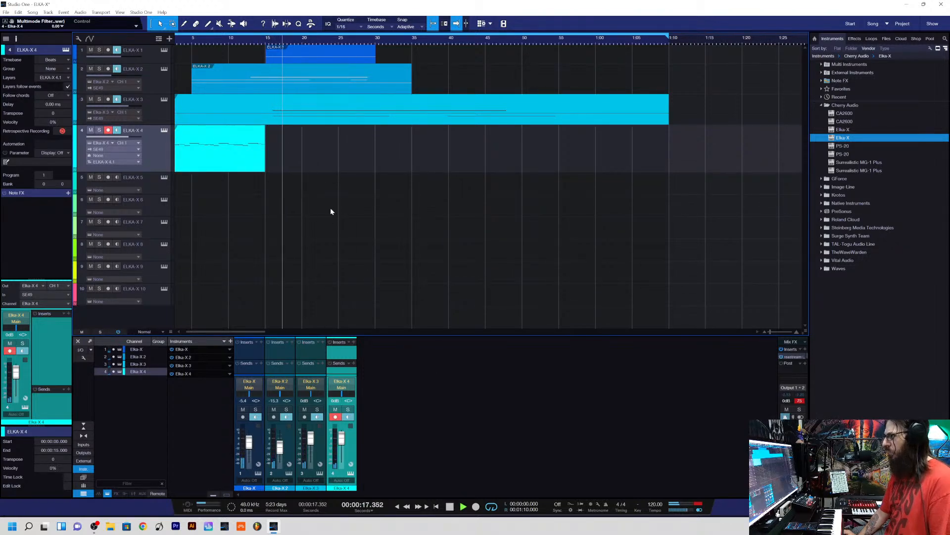
key("space")
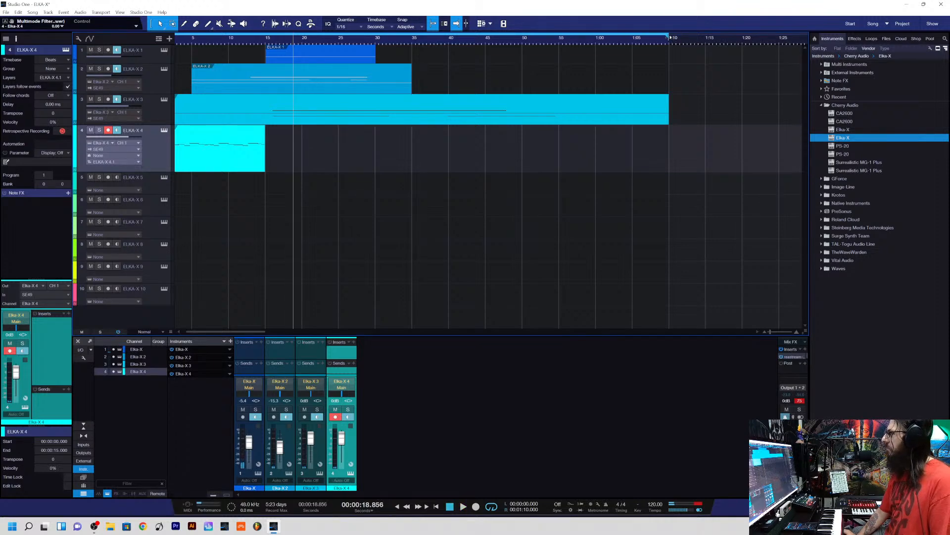
- Shorten the loop range to end at 0:35 and play the arrangement from the start to about 0:15
left_click_drag(629, 37, 410, 49)
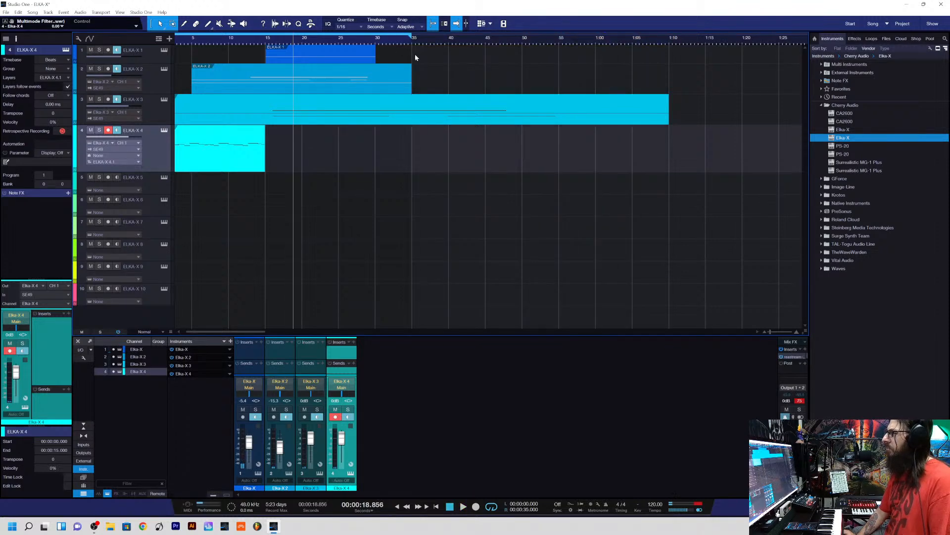
key("space")
key("space")
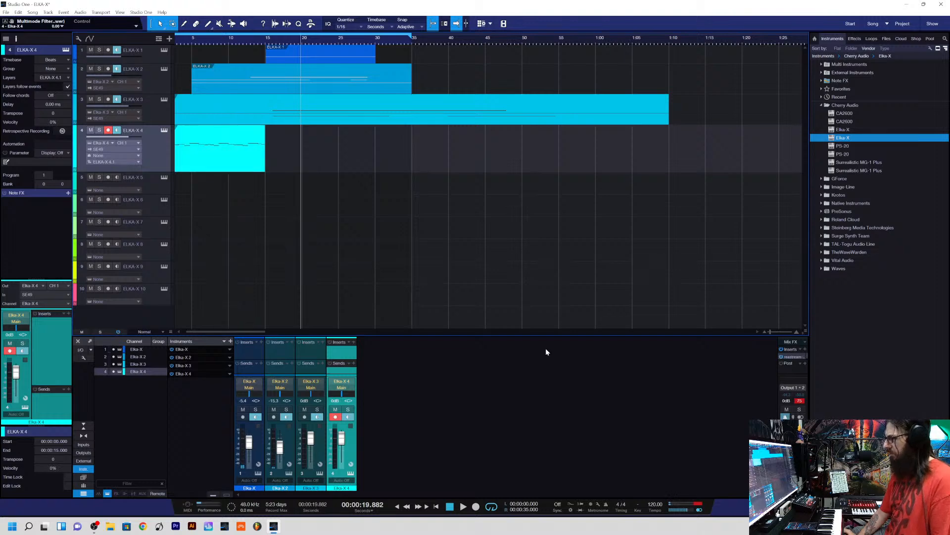
left_click(396, 506)
key("space")
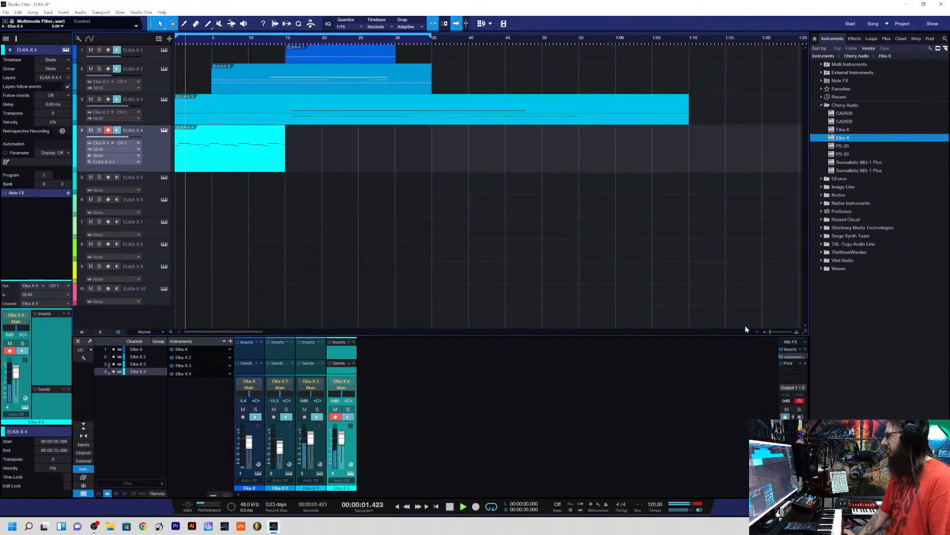
left_click_drag(769, 331, 772, 332)
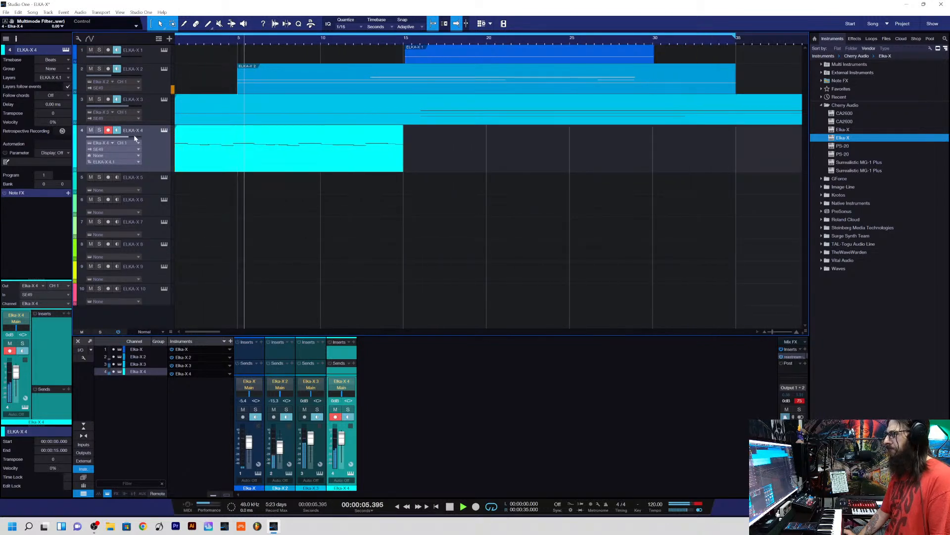
left_click_drag(157, 165, 158, 159)
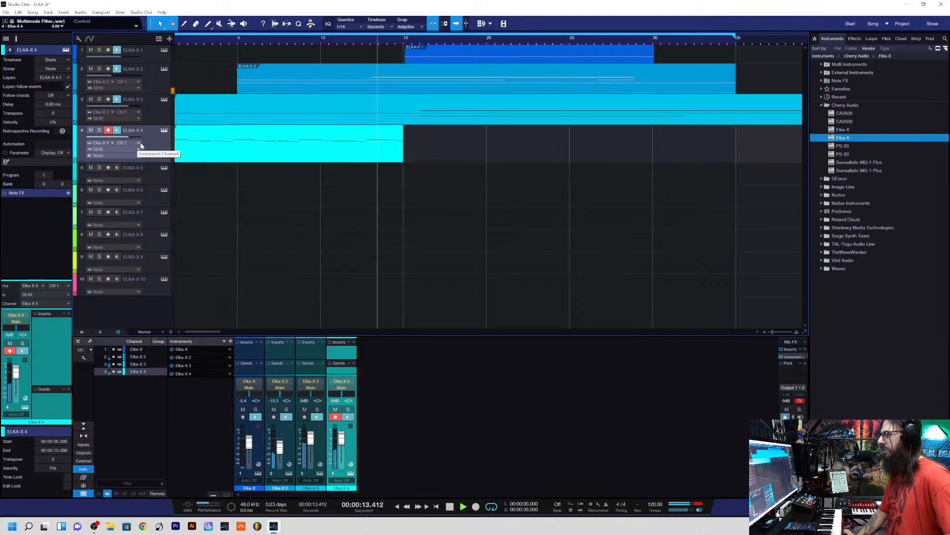
key("space")
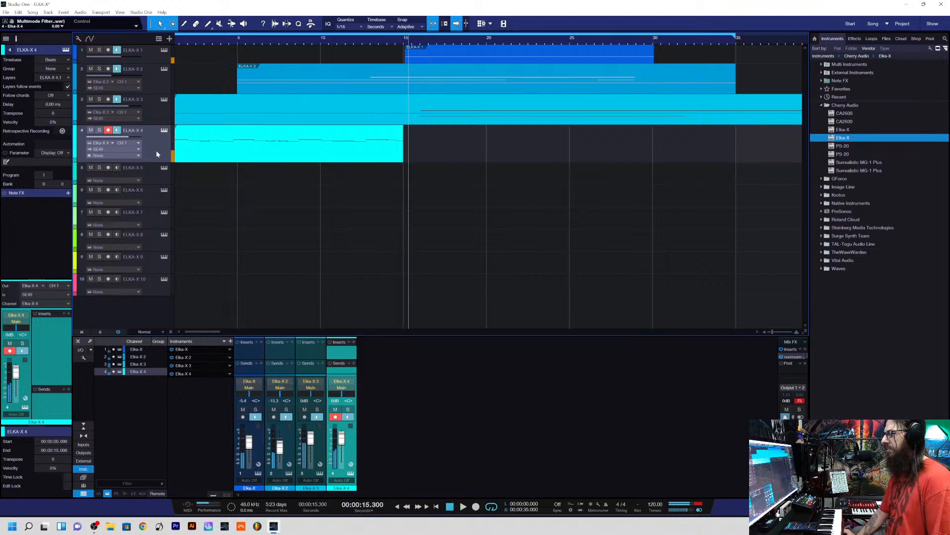
- Delete the ELKA-X 4 event, and mute the ELKA-X 3 track with its monitoring turned off
key("Delete")
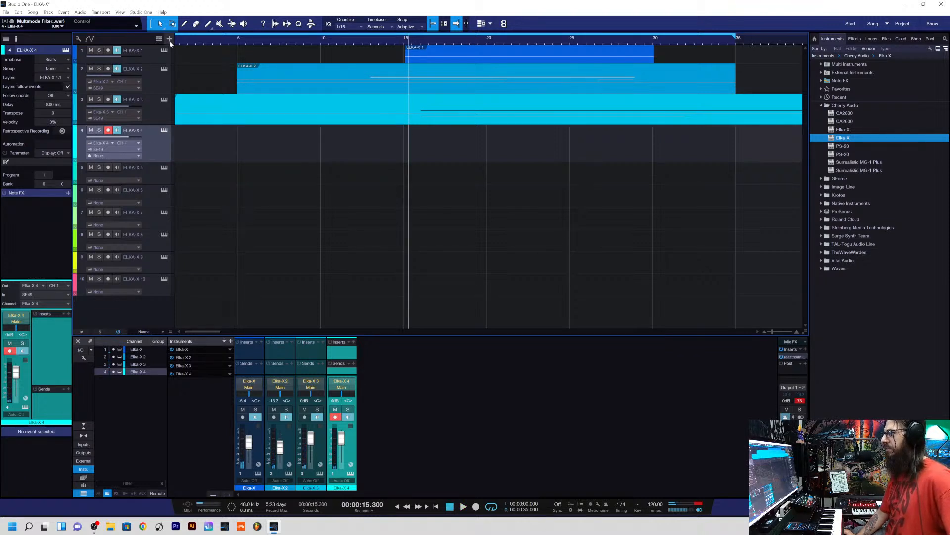
left_click(90, 100)
left_click(99, 100)
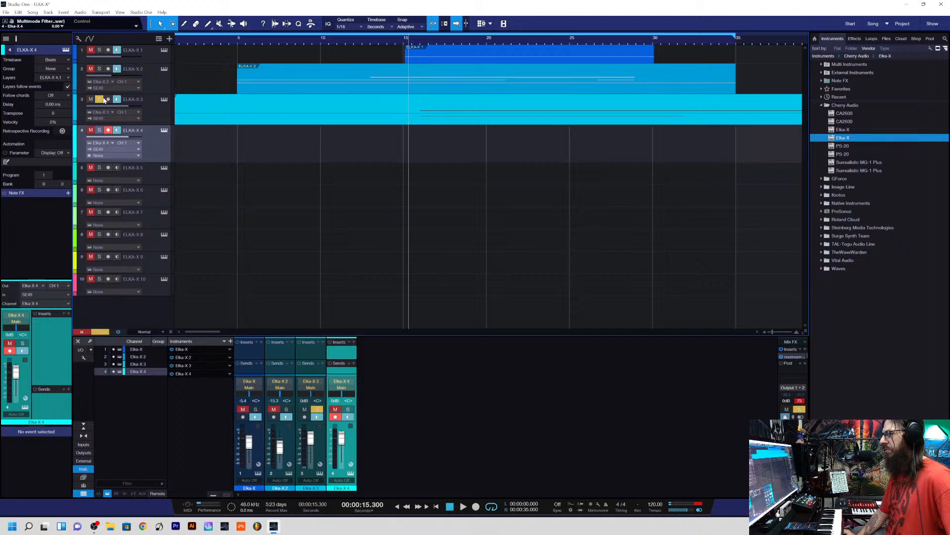
left_click(107, 100)
left_click(100, 100)
left_click(107, 100)
left_click(115, 100)
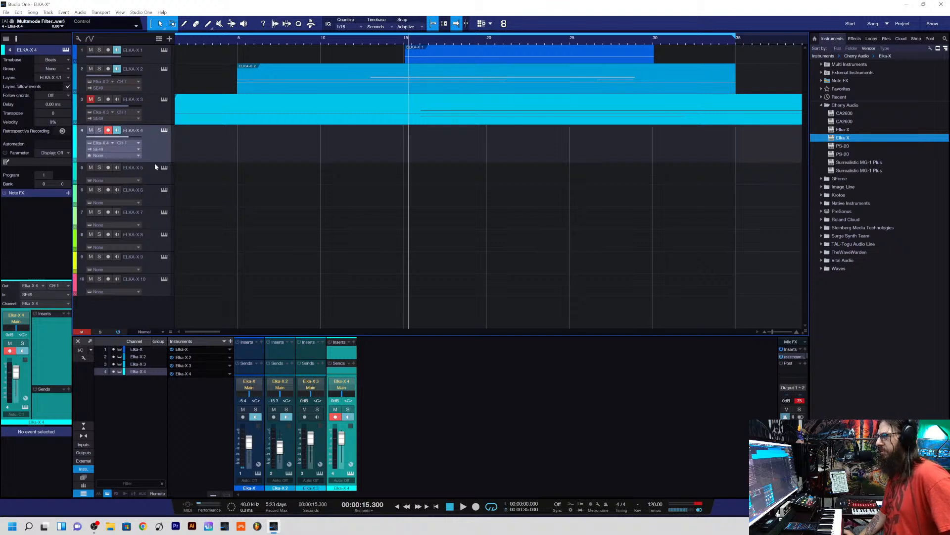
- Add two stereo audio tracks named fantom, using Input L+R and the Main output
left_click(169, 38)
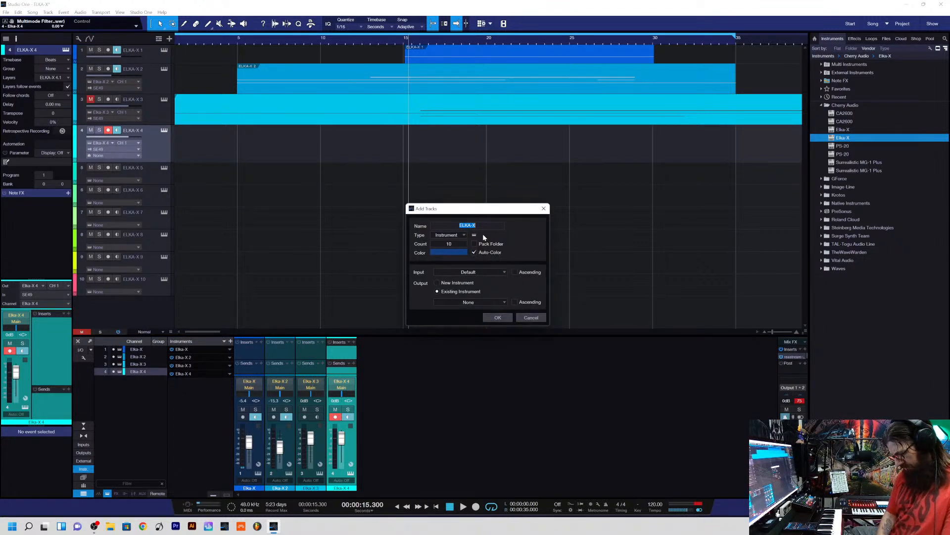
type("fantom")
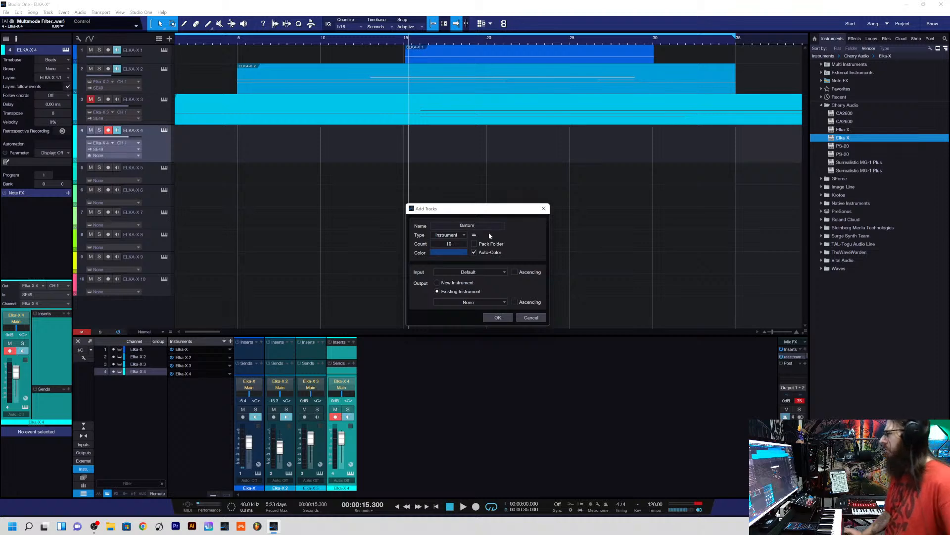
left_click(463, 235)
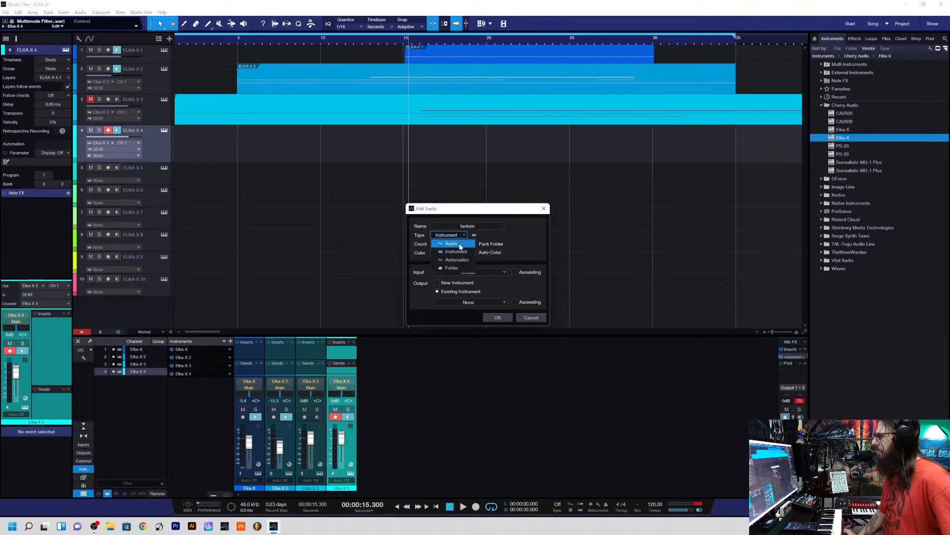
left_click(460, 245)
double_click(454, 242)
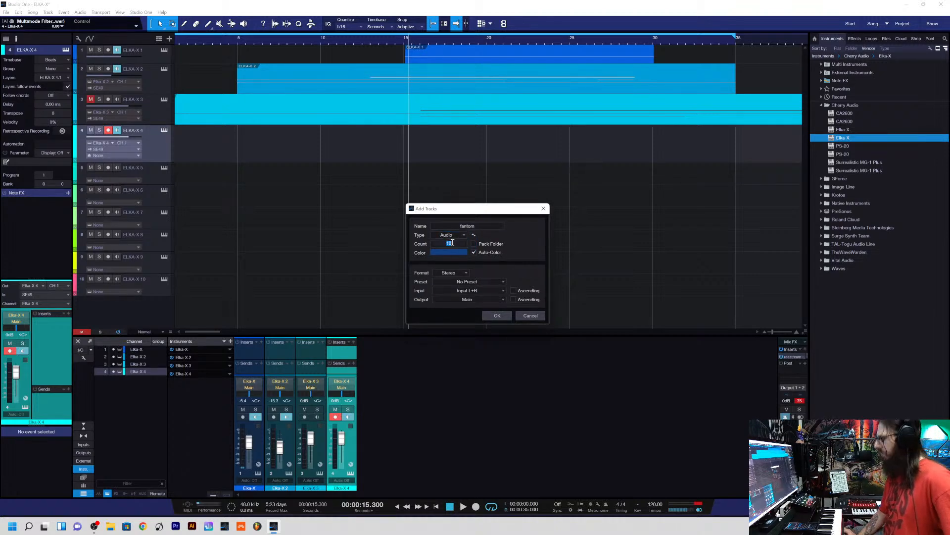
type("2")
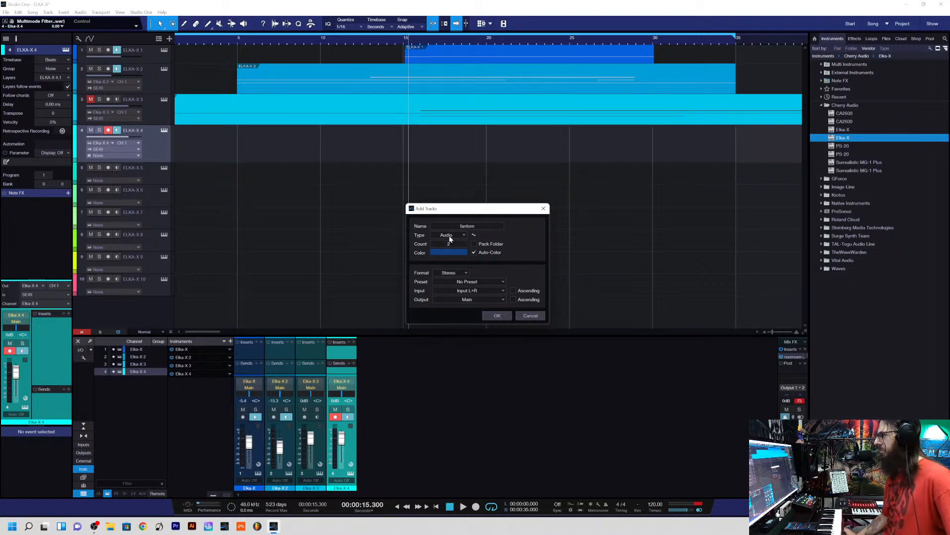
left_click(496, 316)
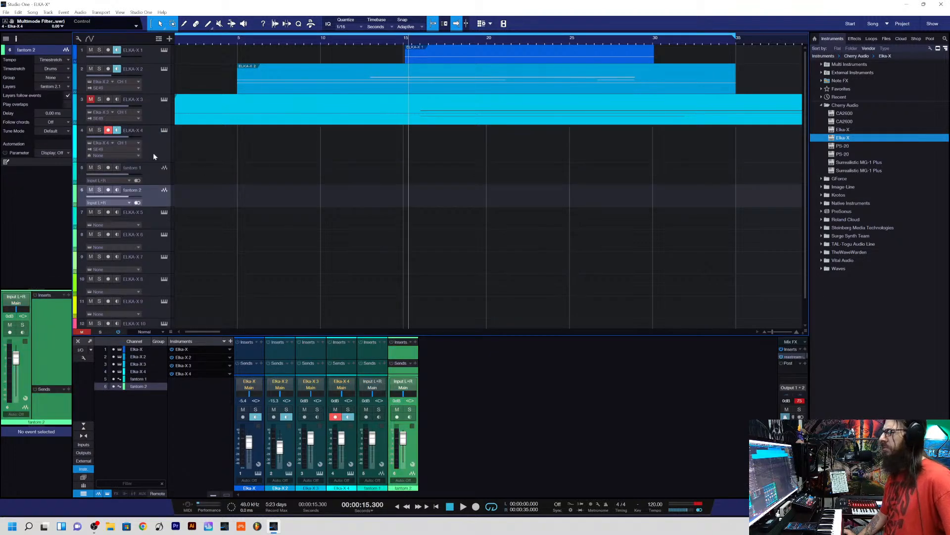
- Select the fantom 1 track, return the playhead to the song start, and bring up the OBS window
left_click(145, 172)
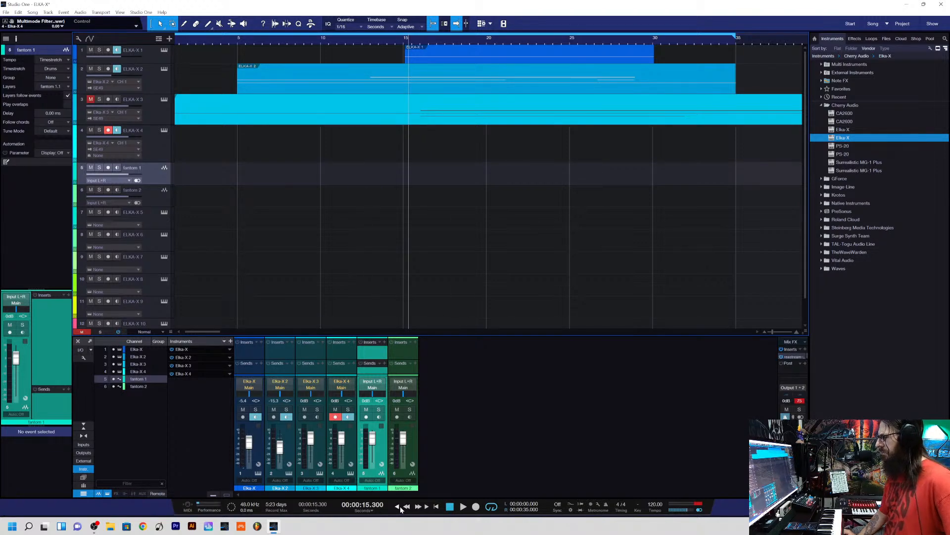
left_click(399, 506)
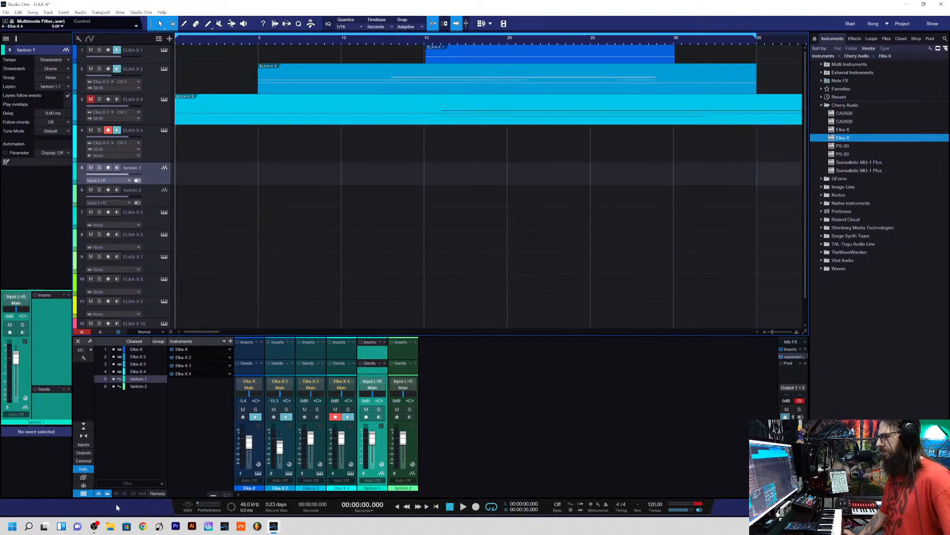
mouse_move(97, 527)
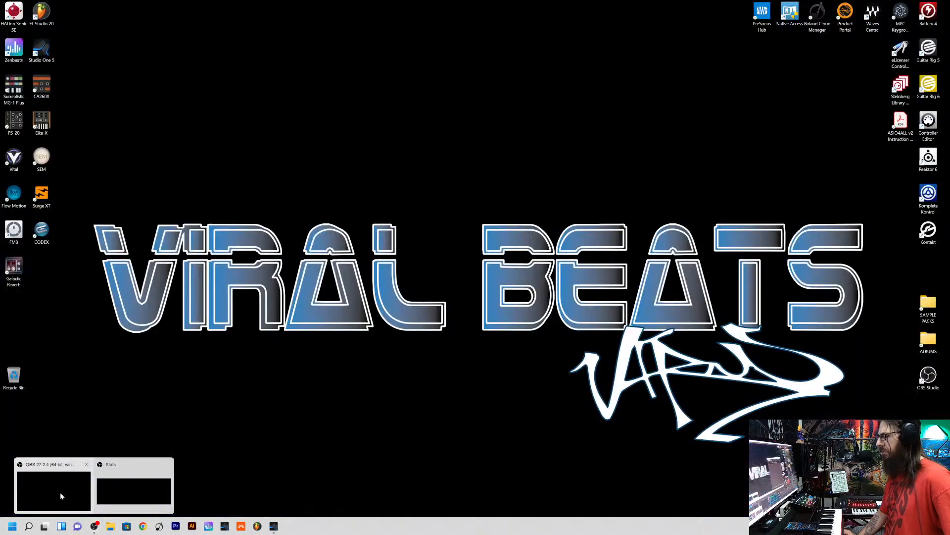
left_click(61, 492)
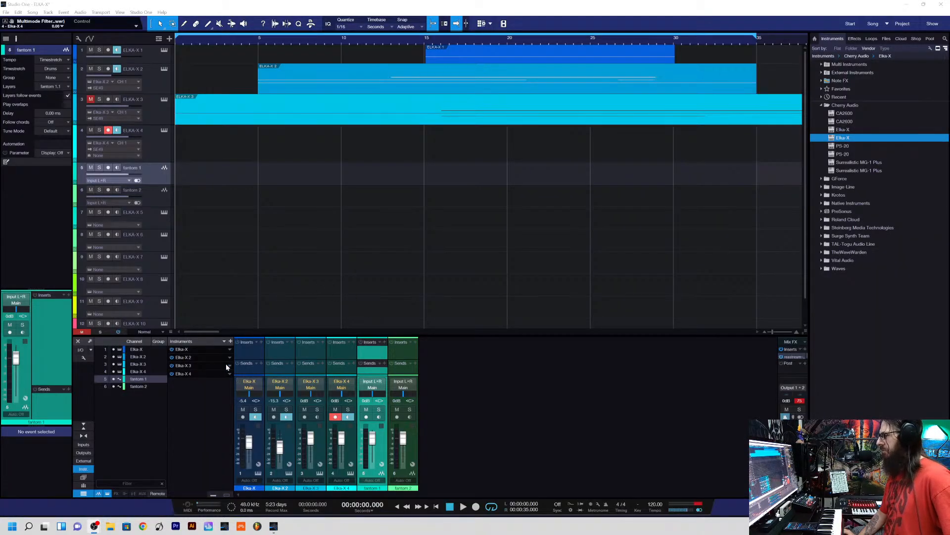
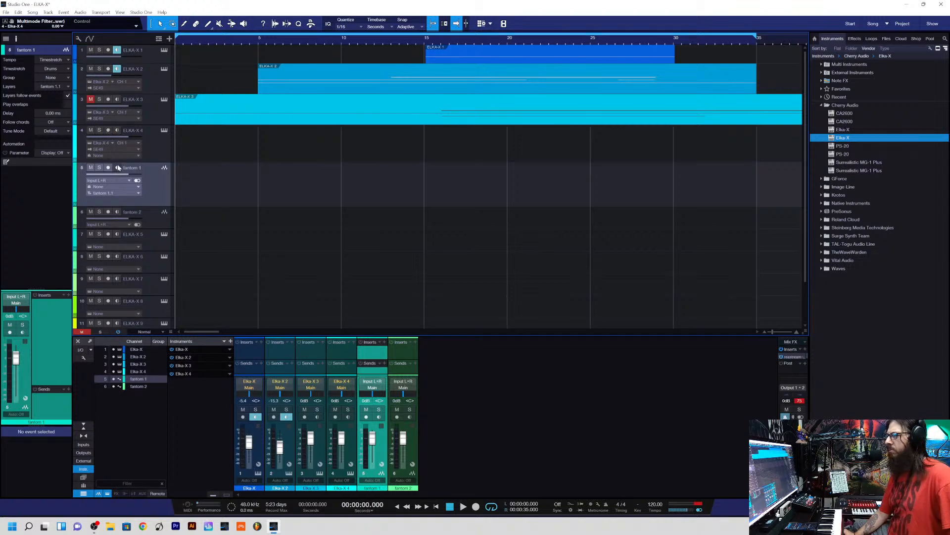
- Turn off monitoring on ELKA-X 1 and 2, arm fantom 1 with monitoring, and record about 32 seconds of audio from the song start
left_click(117, 50)
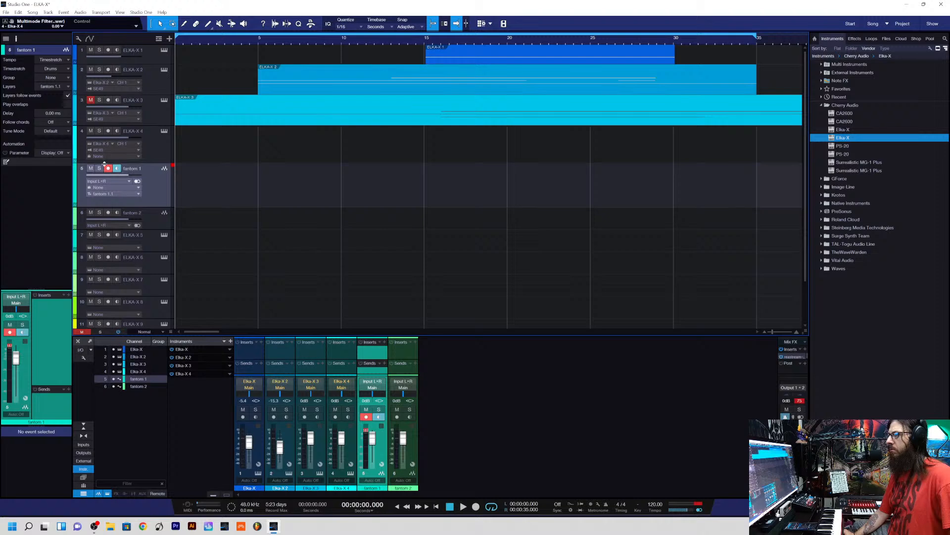
left_click(476, 509)
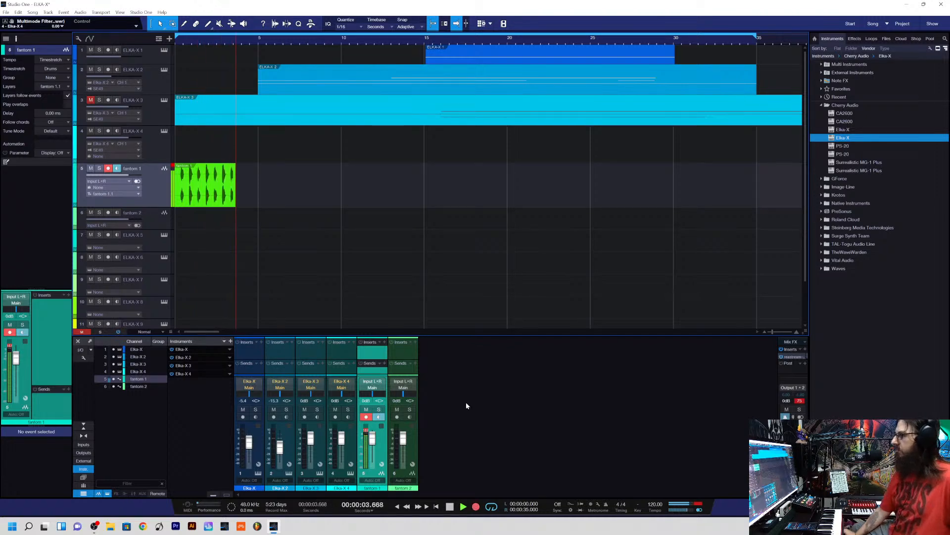
left_click_drag(773, 330, 771, 330)
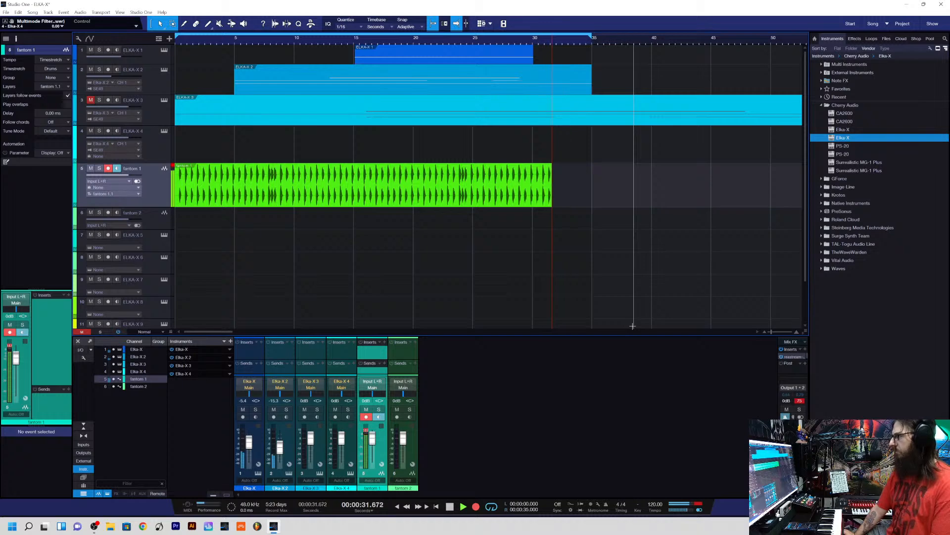
key("space")
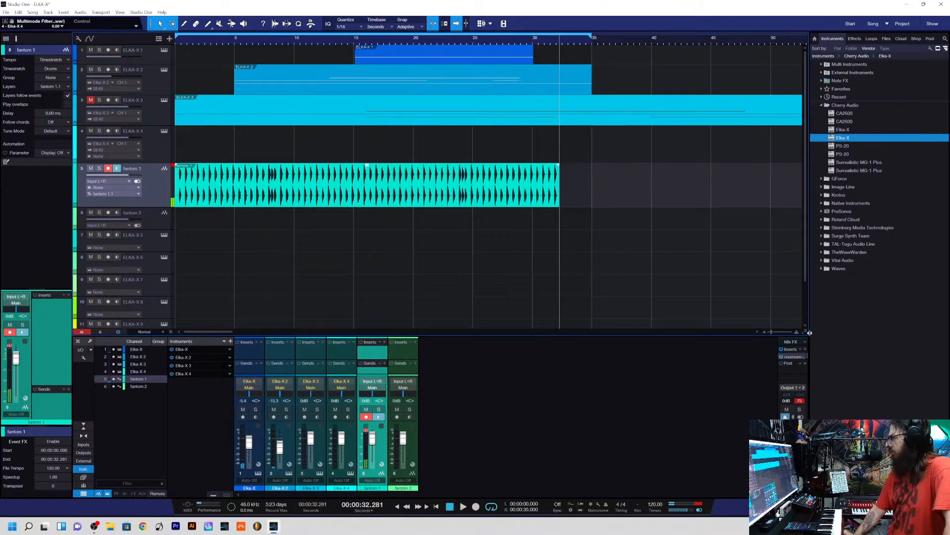
- Trim the silence before the first hit of the fantom 1 recording and align the audio with the song start
left_click_drag(772, 331, 774, 331)
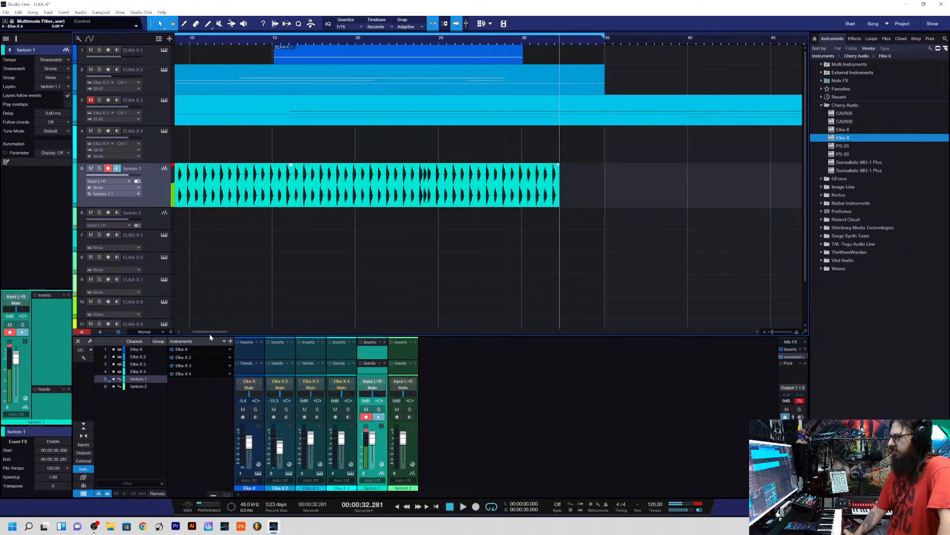
left_click_drag(210, 331, 184, 329)
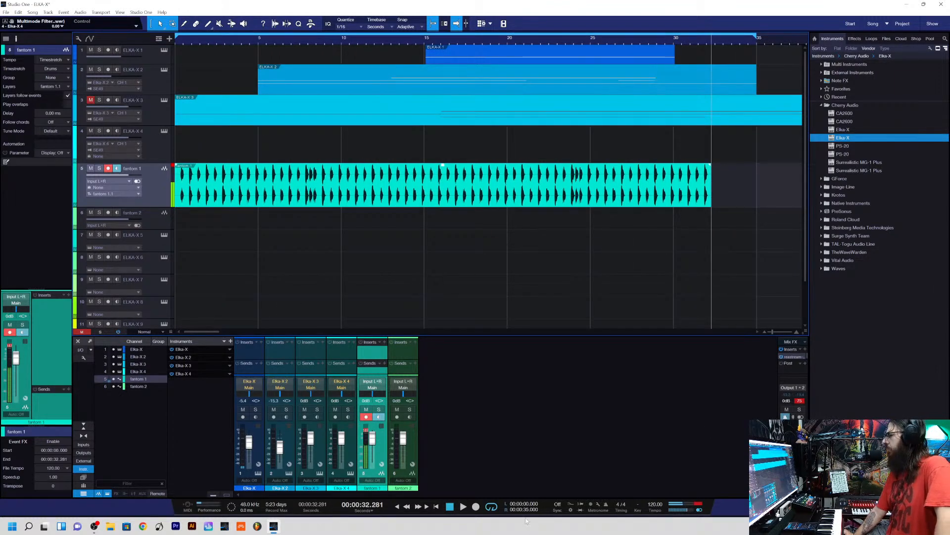
left_click(397, 507)
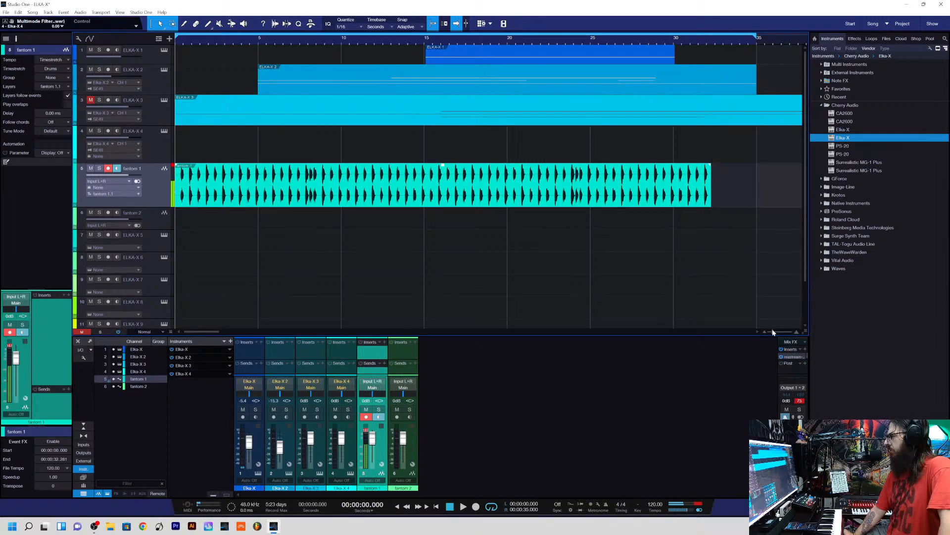
left_click_drag(772, 331, 779, 332)
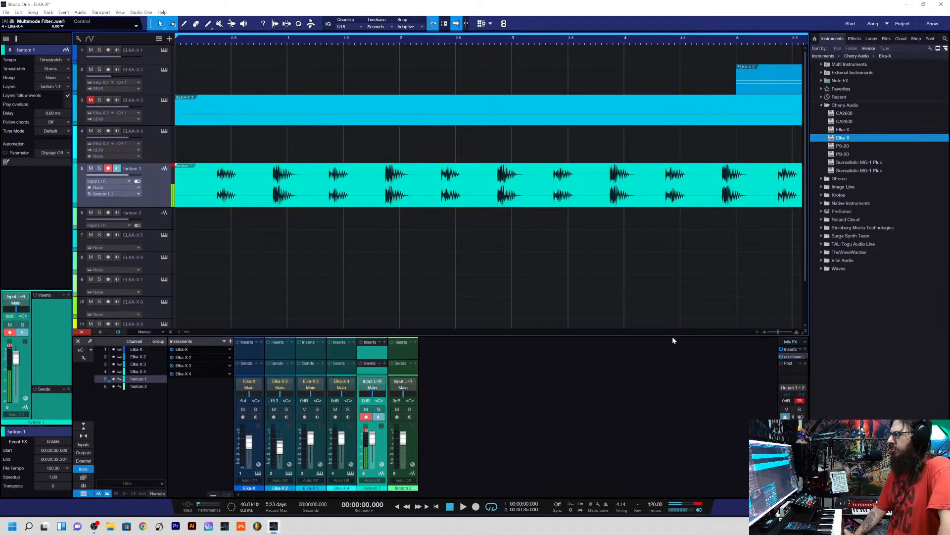
left_click_drag(174, 186, 201, 200)
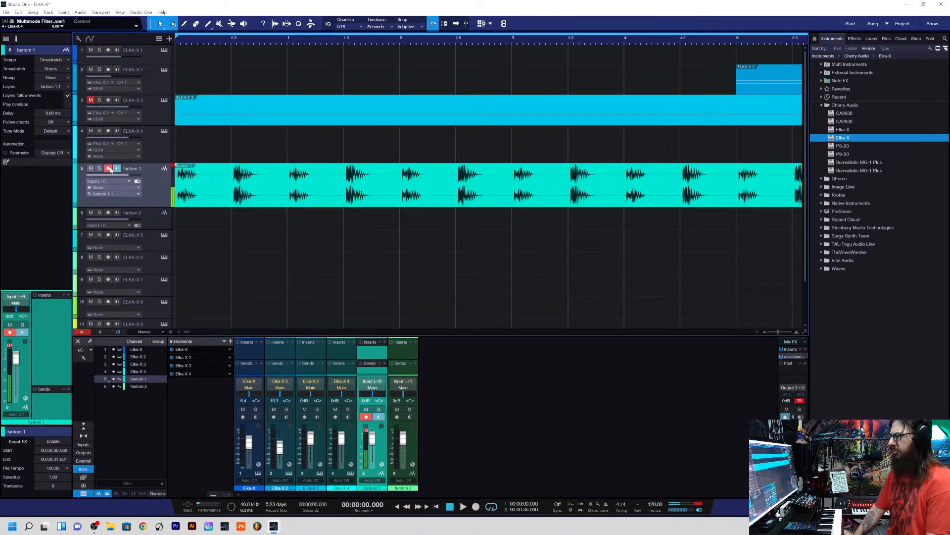
- Disarm fantom 1 with its monitoring off, and play the arrangement from the song start
left_click(108, 168)
key("space")
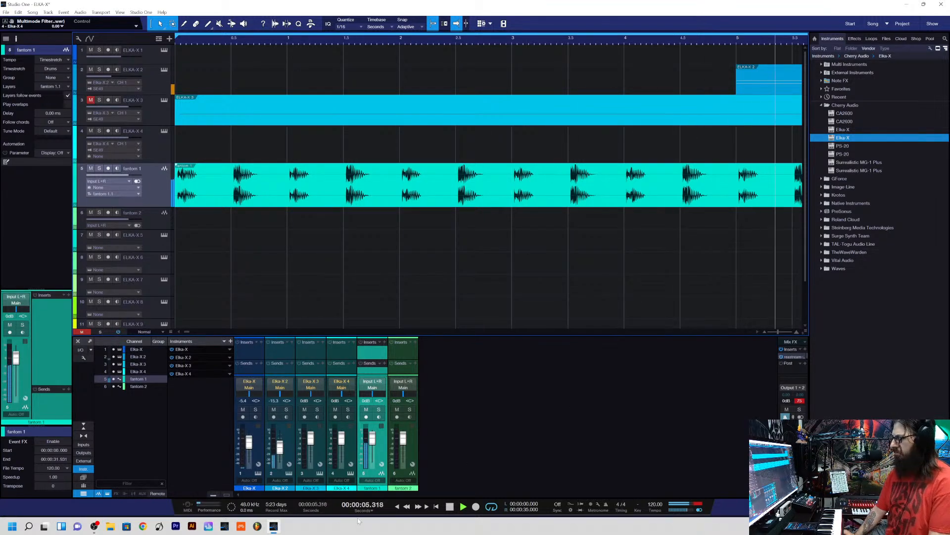
left_click(398, 505)
left_click(398, 505)
left_click(398, 505)
left_click(398, 505)
left_click(398, 505)
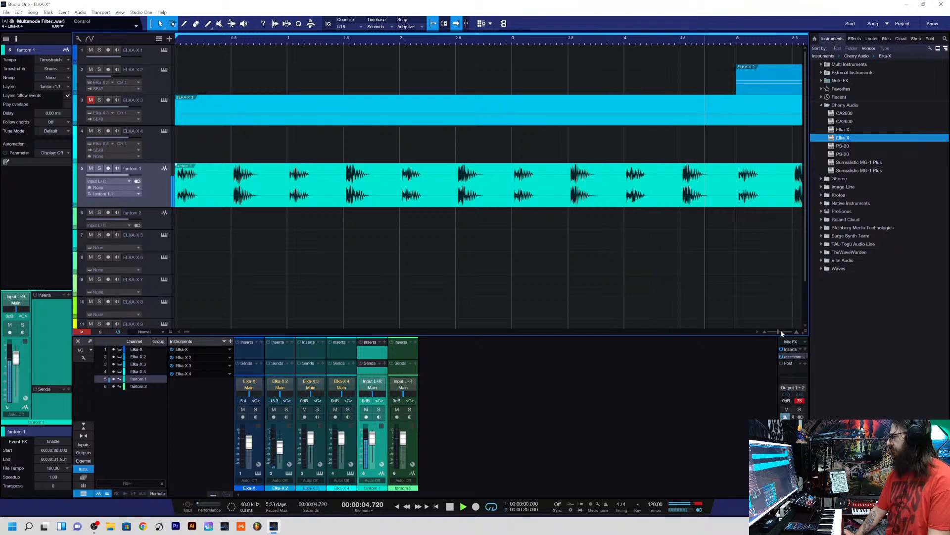
left_click_drag(779, 332, 700, 332)
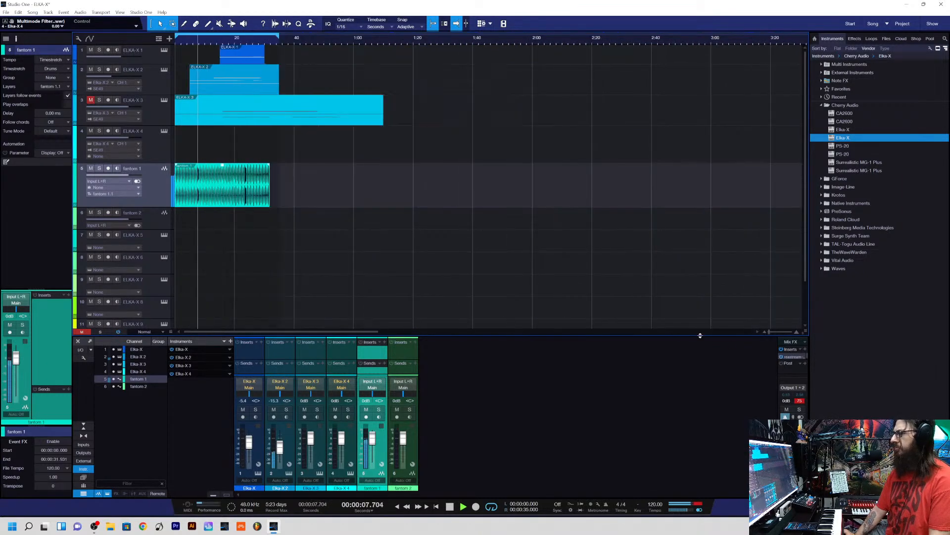
- Delete the ELKA-X 3 event, and unmute and disarm its track
left_click(145, 109)
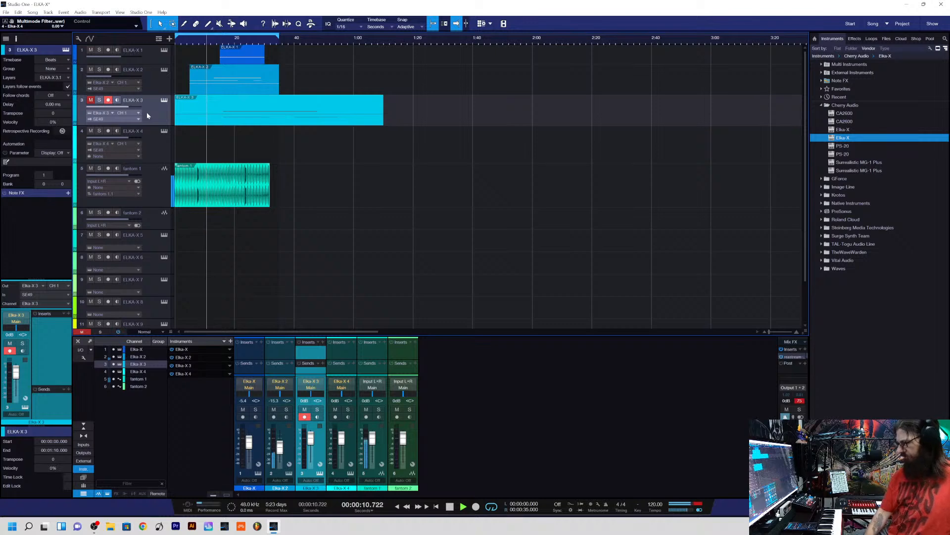
key("Delete")
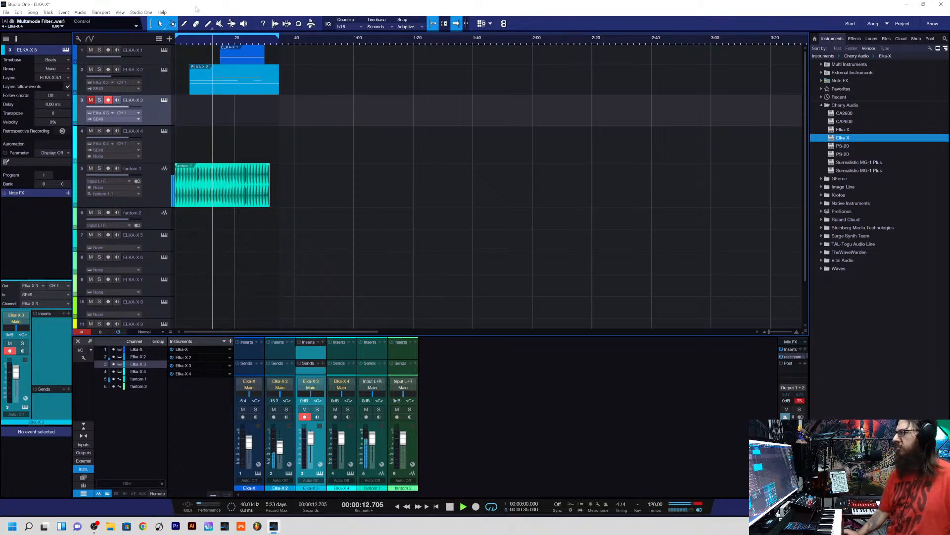
left_click(108, 99)
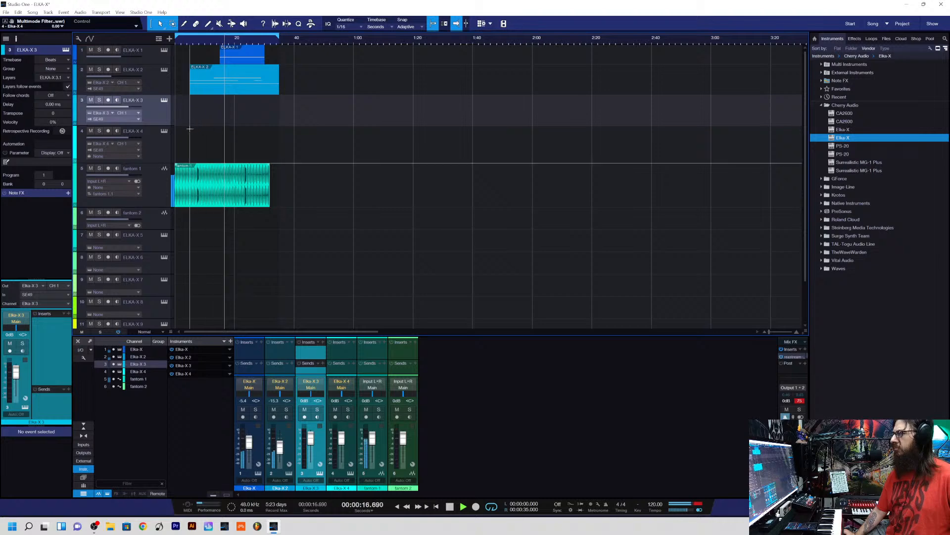
- Move the ELKA-X 2 event to the song start and play the arrangement from 0:00 to about 0:18
key("space")
left_click_drag(211, 94, 190, 96)
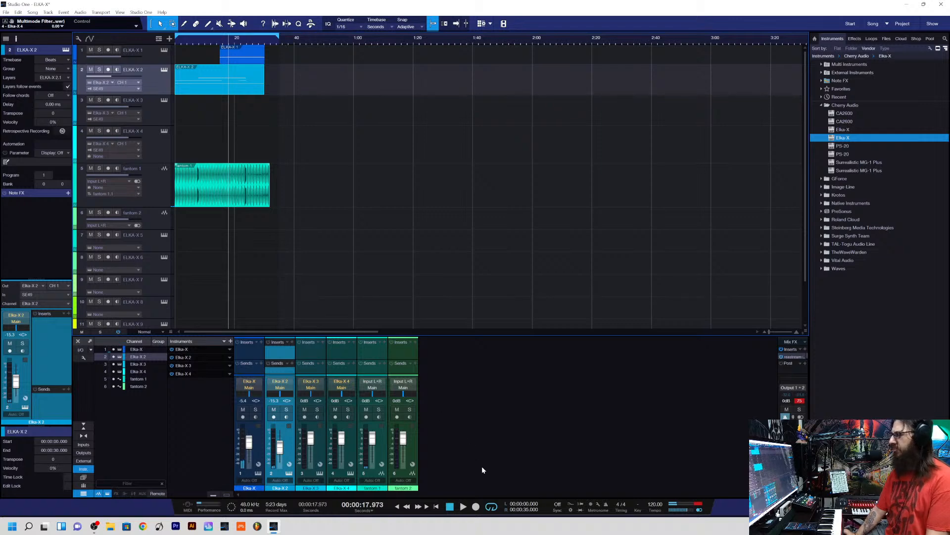
left_click(398, 506)
key("space")
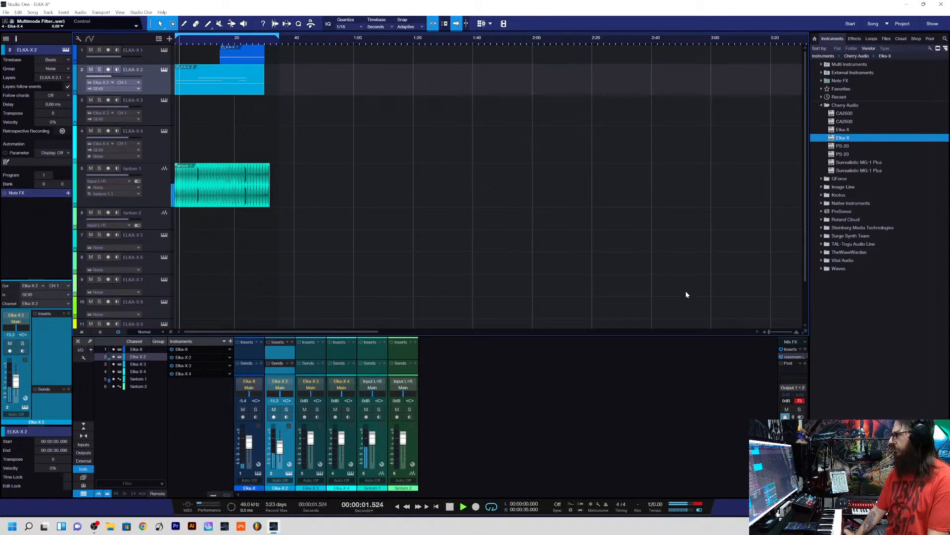
left_click_drag(769, 331, 774, 333)
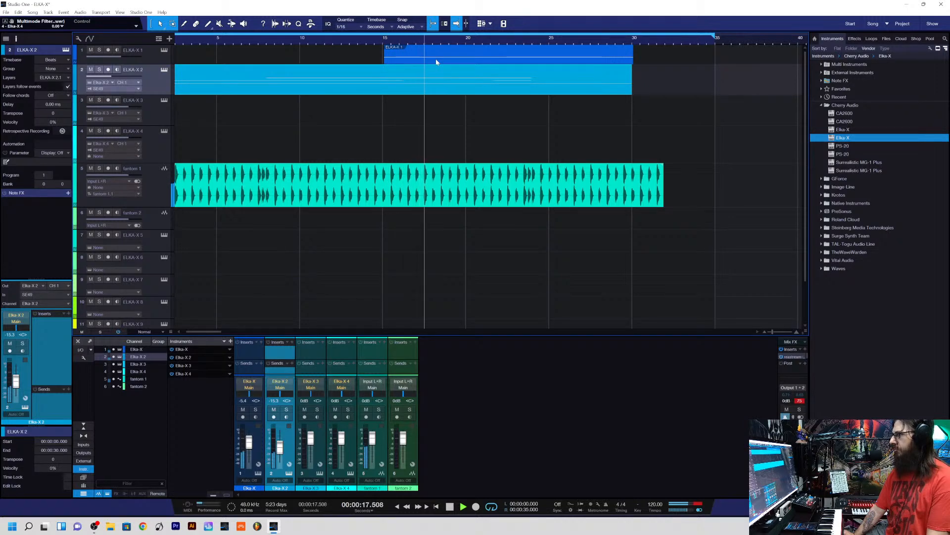
- Move the ELKA-X 1 event to start at 0:10 and delete the ELKA-X 2 event
key("space")
left_click_drag(395, 54, 312, 53)
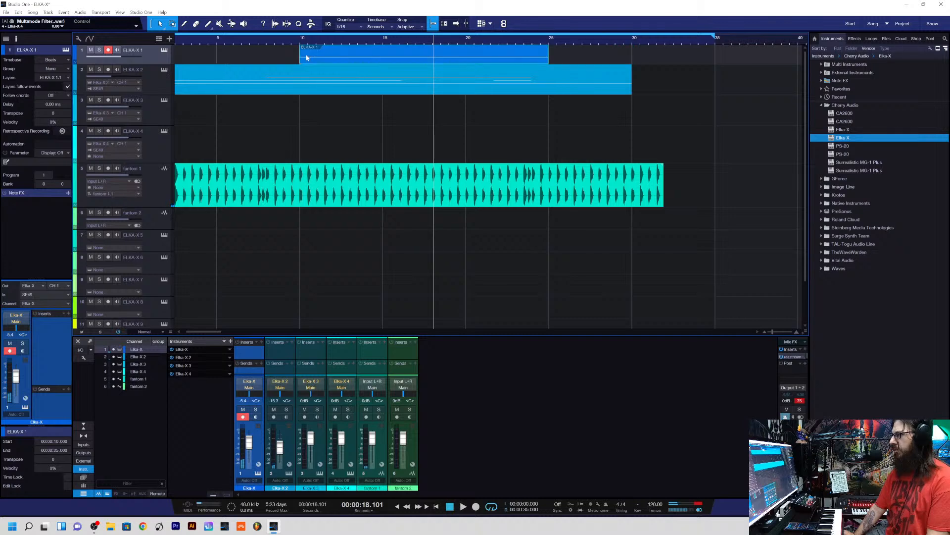
left_click(161, 93)
key("Delete")
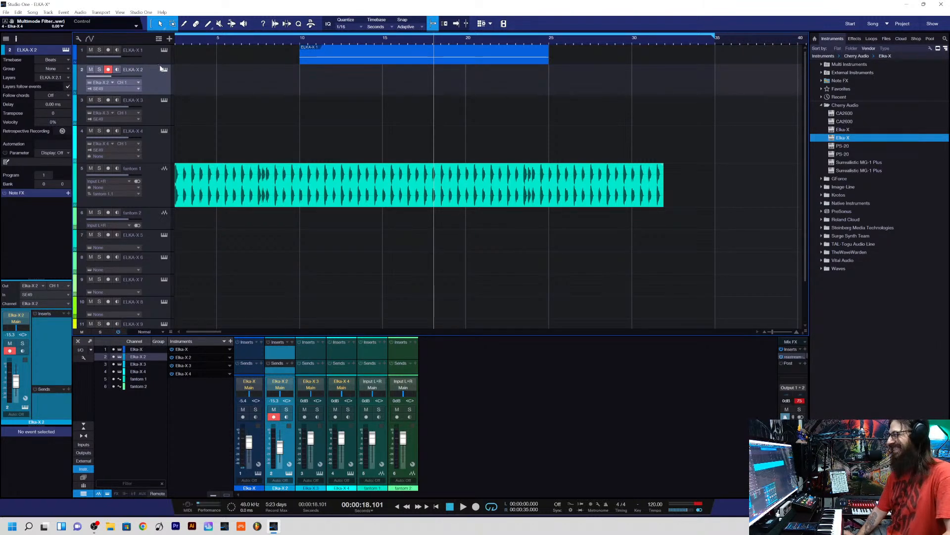
- Make the ELKA-X 1 track slightly taller and, with ELKA-X 2 disarmed, play the arrangement from 0:10 to about 0:30
left_click_drag(161, 63, 147, 91)
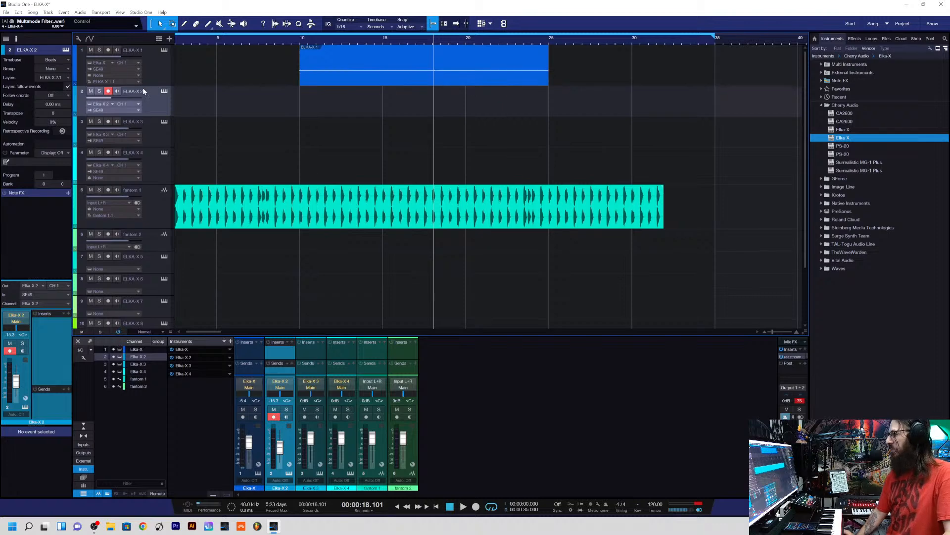
left_click(301, 42)
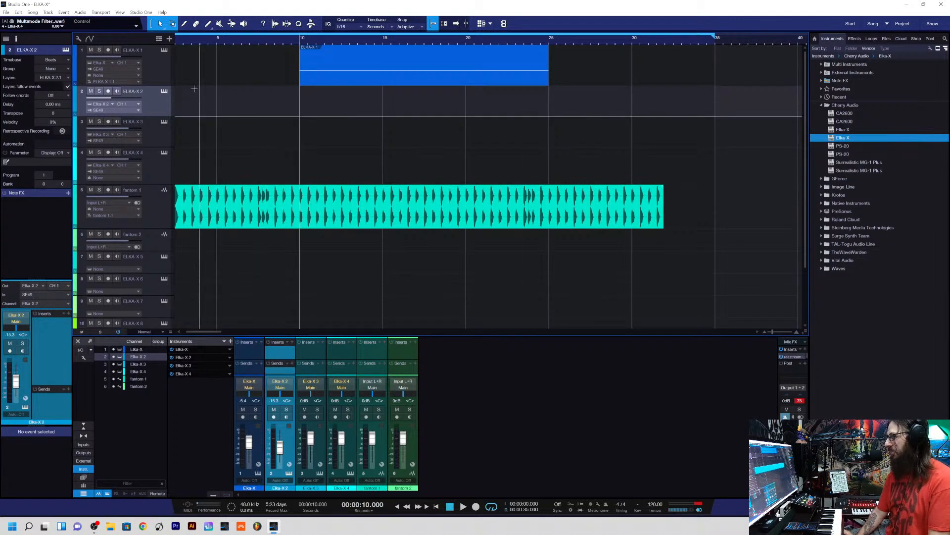
left_click_drag(159, 86, 158, 75)
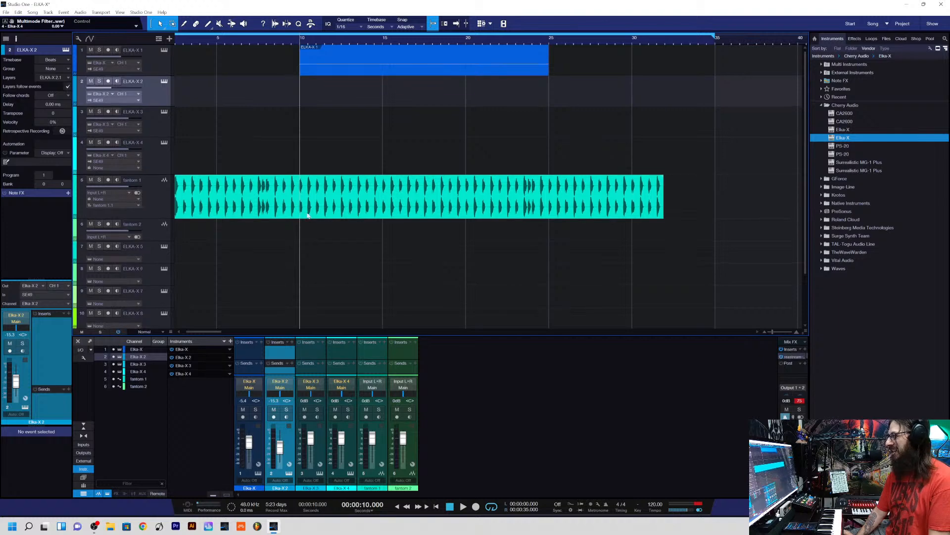
left_click(464, 506)
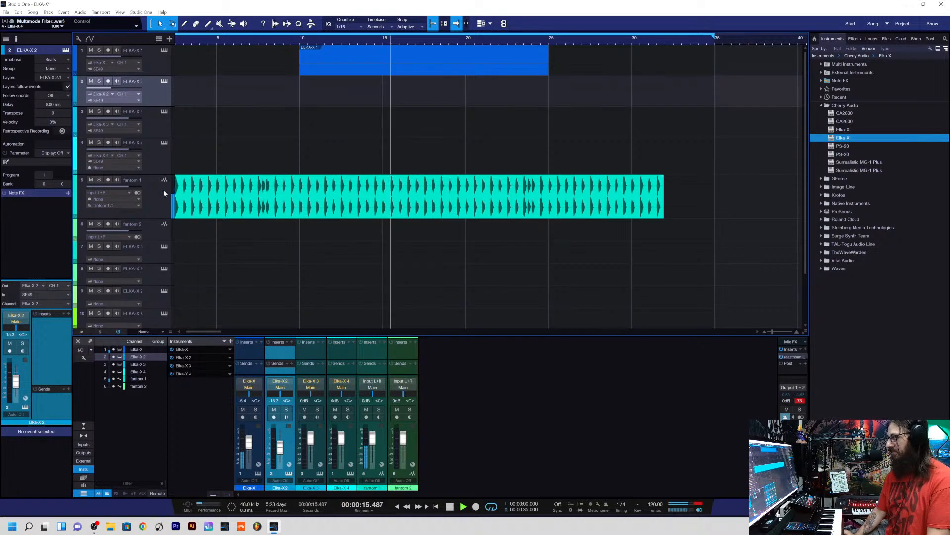
left_click(148, 213)
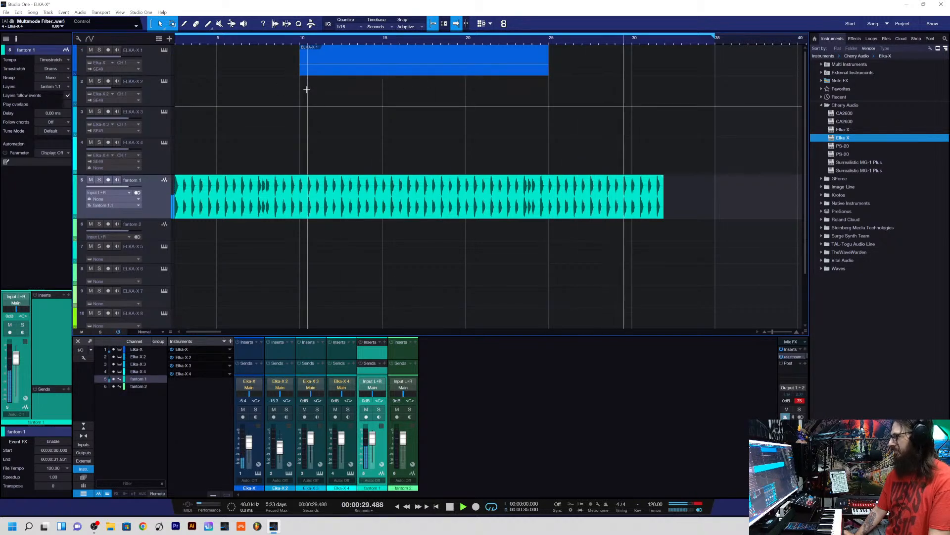
key("space")
- Set the playhead to 0:25 and duplicate the ELKA-X 1 event so the copy runs from 0:25 to 0:40
left_click(327, 73)
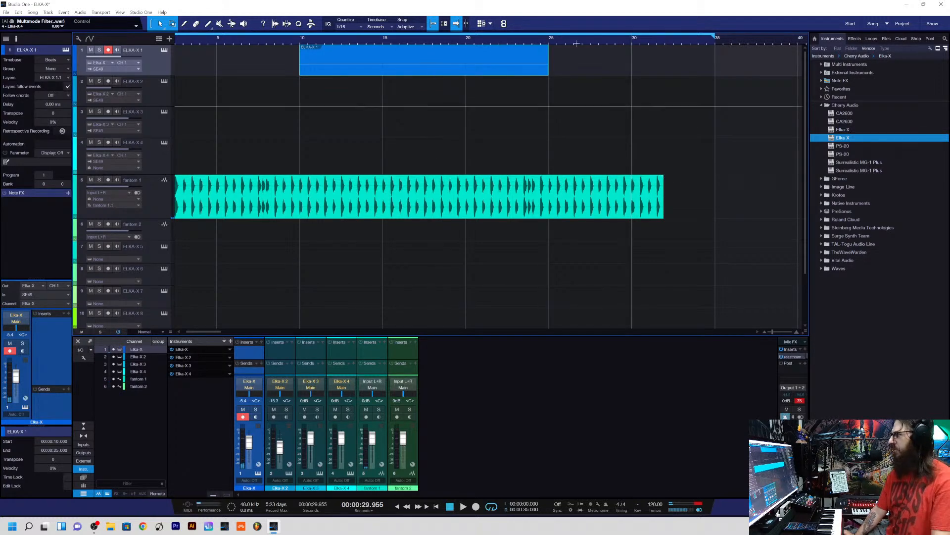
left_click(547, 44)
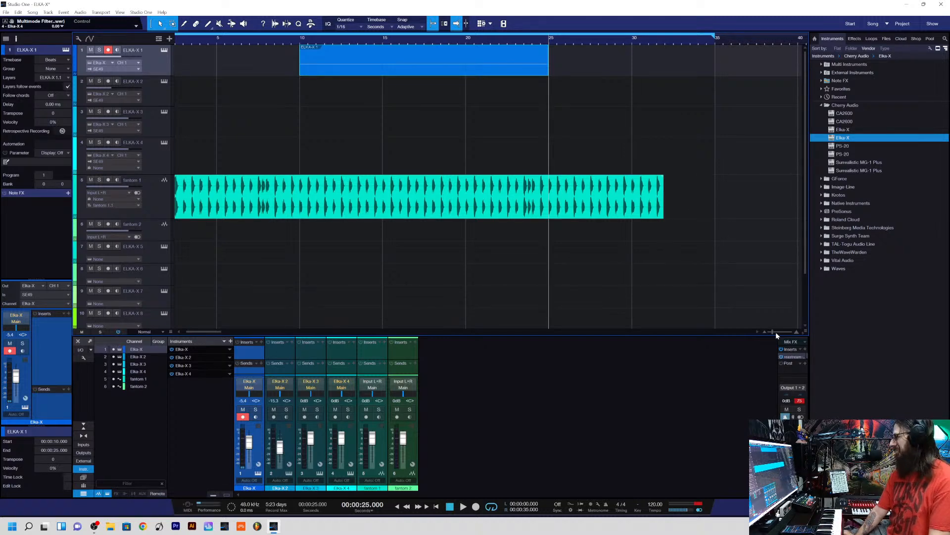
mouse_move(776, 333)
left_mouse_down()
mouse_move(804, 323)
mouse_move(753, 325)
mouse_move(775, 327)
left_mouse_up()
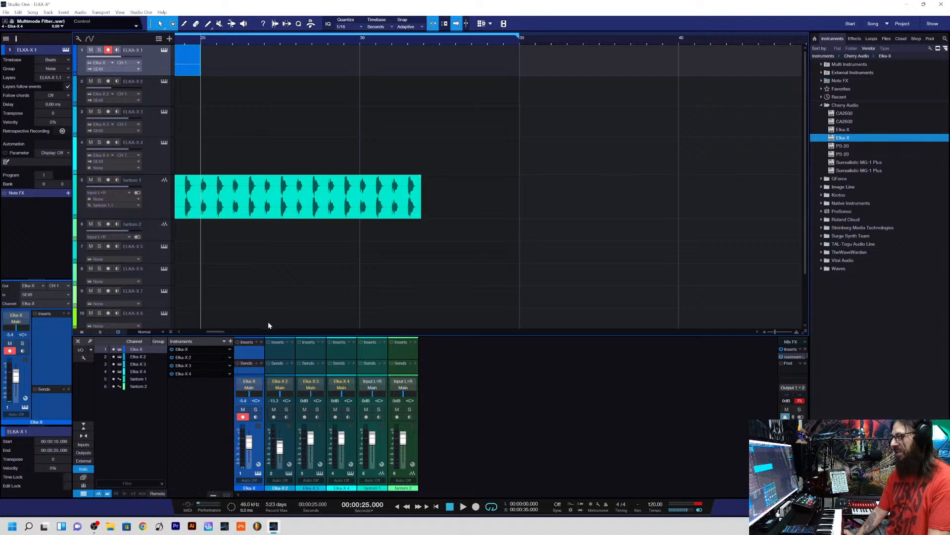
left_click_drag(210, 330, 204, 331)
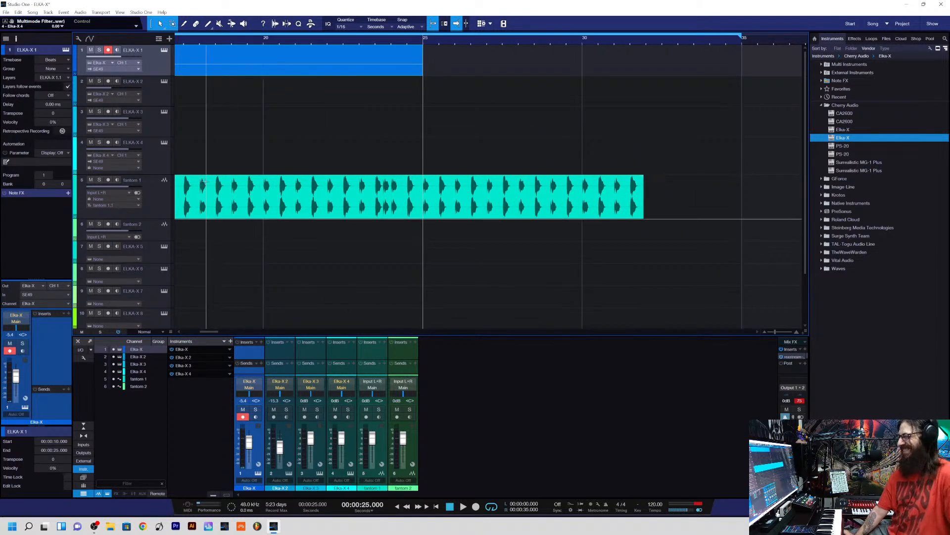
left_click(145, 96)
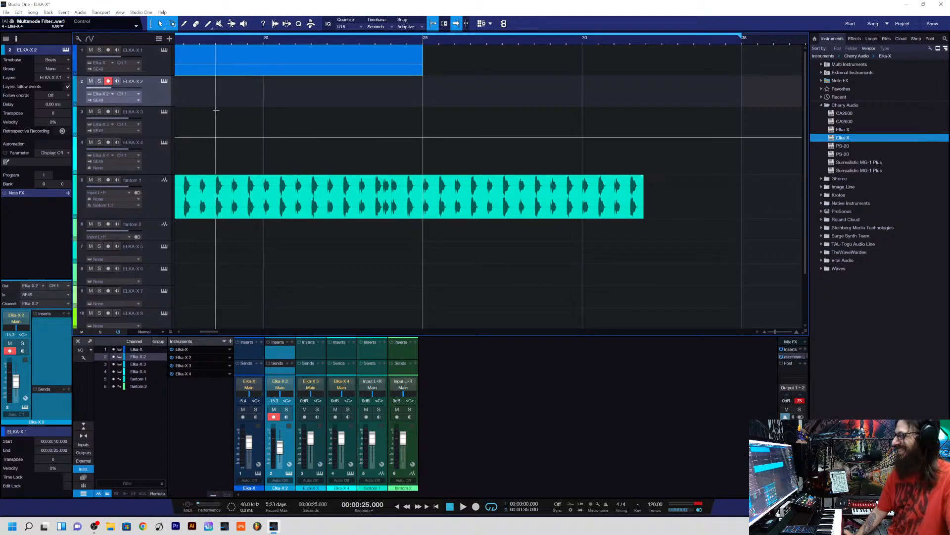
left_click(153, 59)
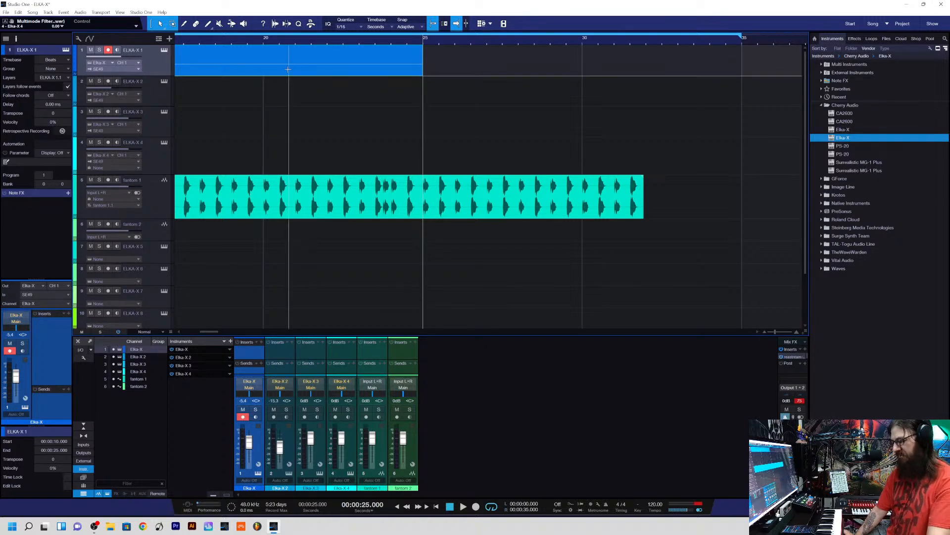
key("d")
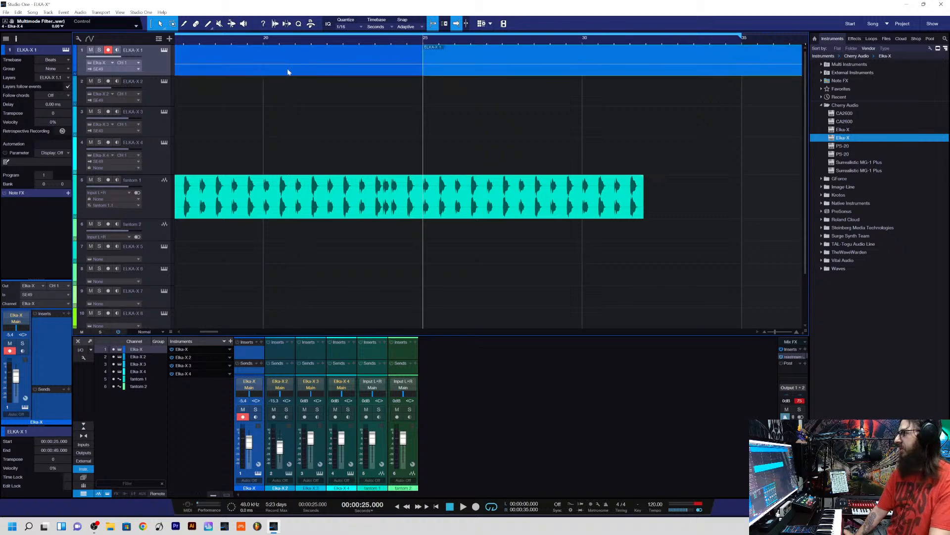
- Trim the end of the fantom 1 audio event to 0:31.900
mouse_move(773, 331)
left_mouse_down()
mouse_move(791, 330)
mouse_move(770, 330)
left_mouse_up()
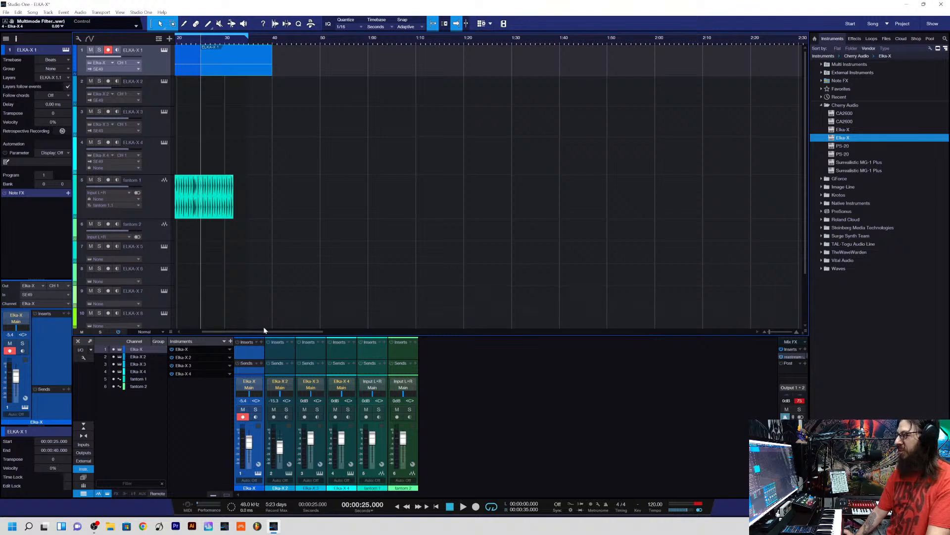
left_click_drag(290, 331, 180, 328)
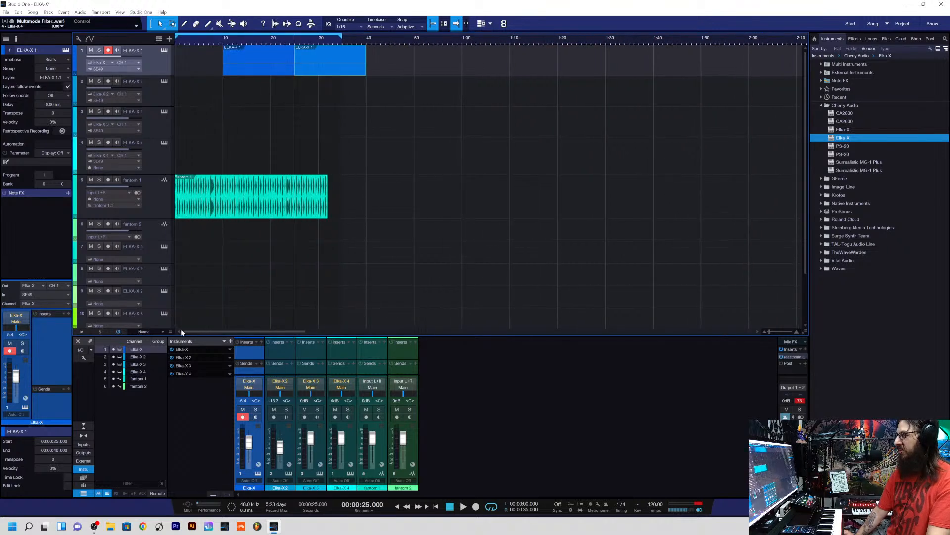
left_click(150, 217)
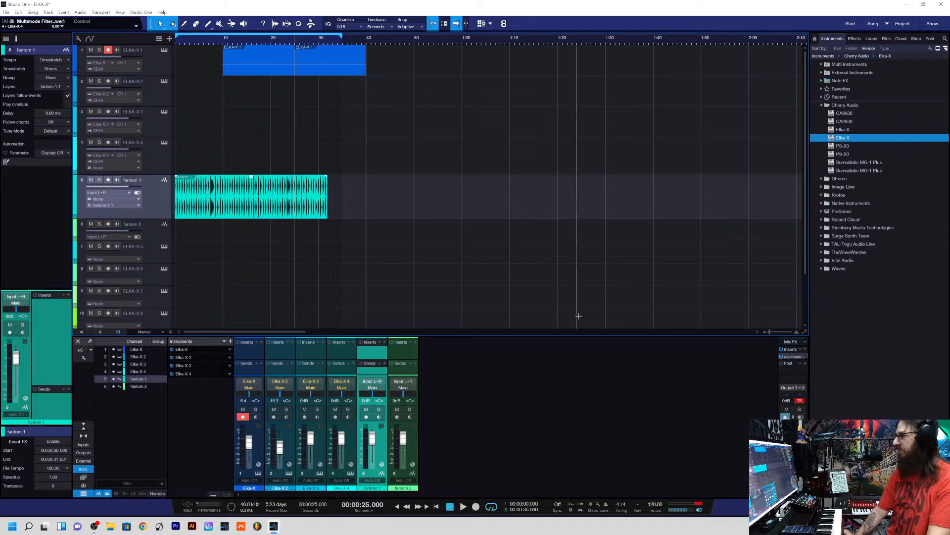
left_click_drag(770, 331, 776, 332)
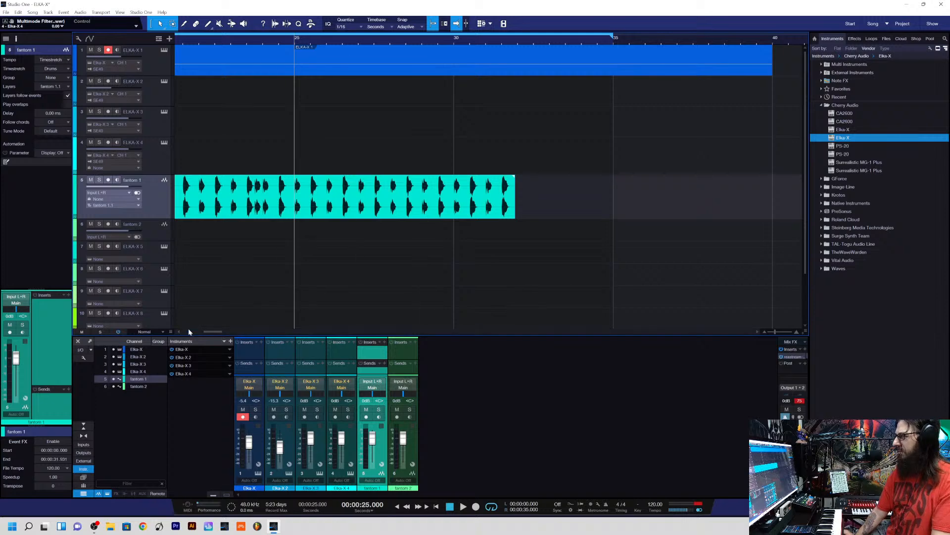
left_click_drag(208, 332, 211, 331)
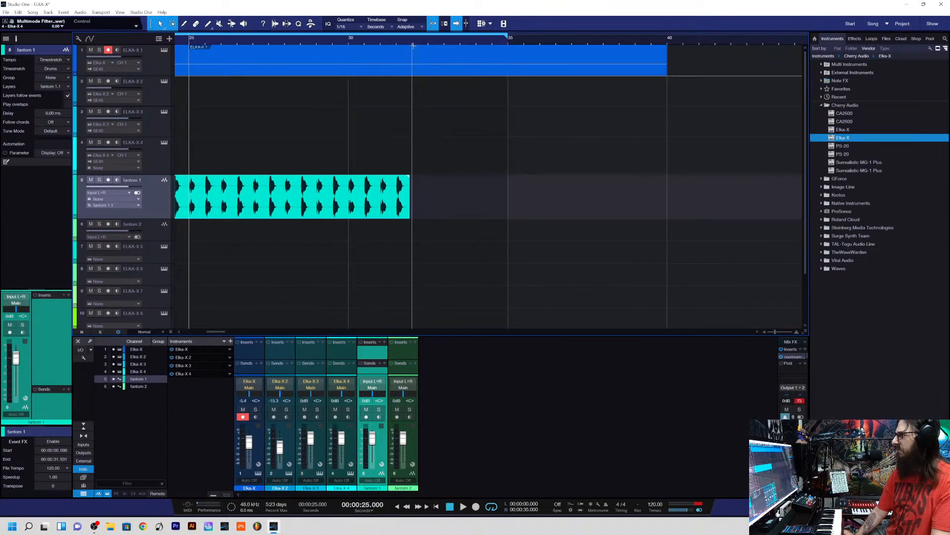
left_click(413, 42)
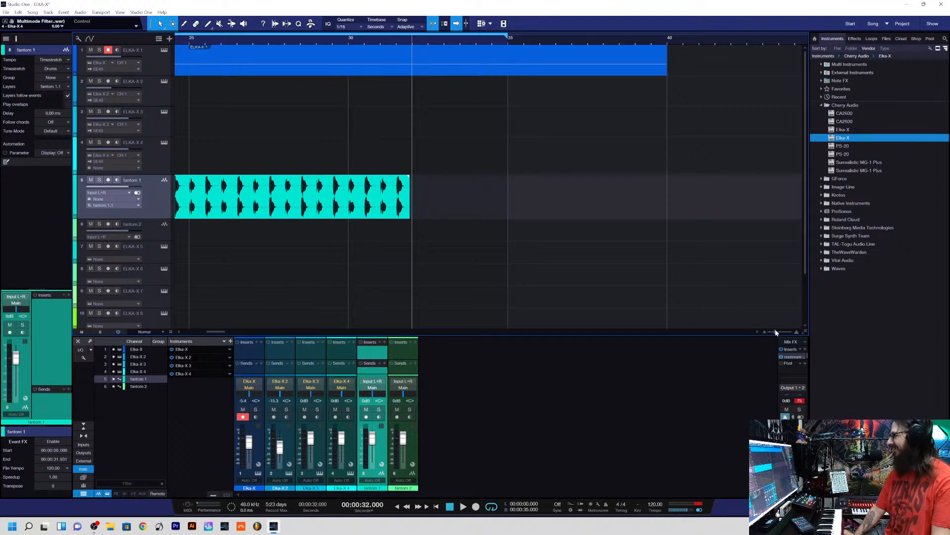
left_click_drag(775, 335, 782, 335)
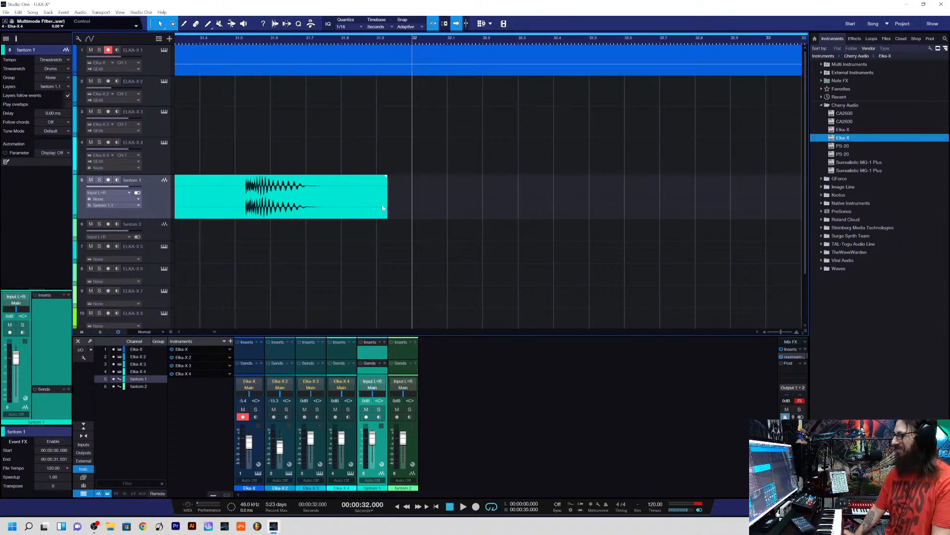
left_click_drag(389, 205, 376, 205)
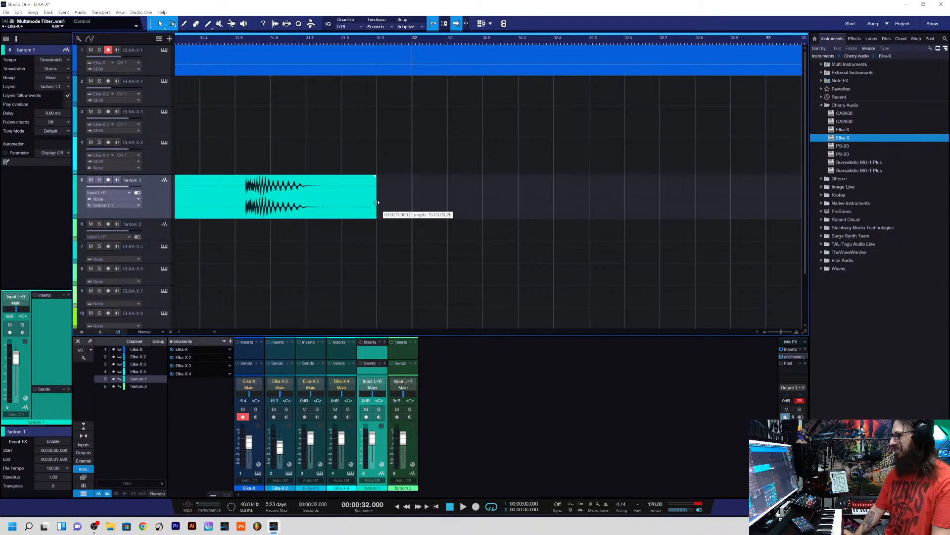
- Set the playhead to 0:31.900 and duplicate the fantom 1 event so the copy starts there
left_click(377, 43)
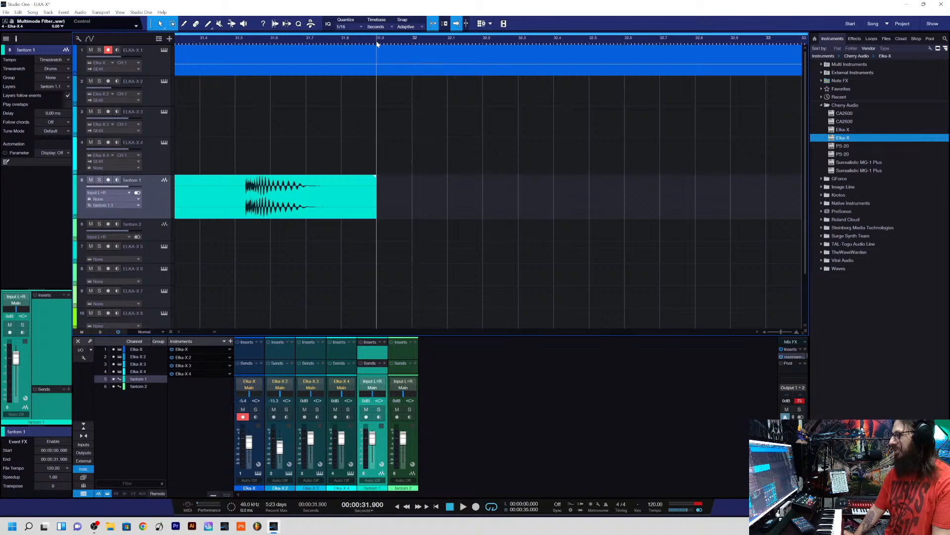
mouse_move(782, 331)
left_mouse_down()
mouse_move(774, 330)
mouse_move(795, 329)
left_mouse_up()
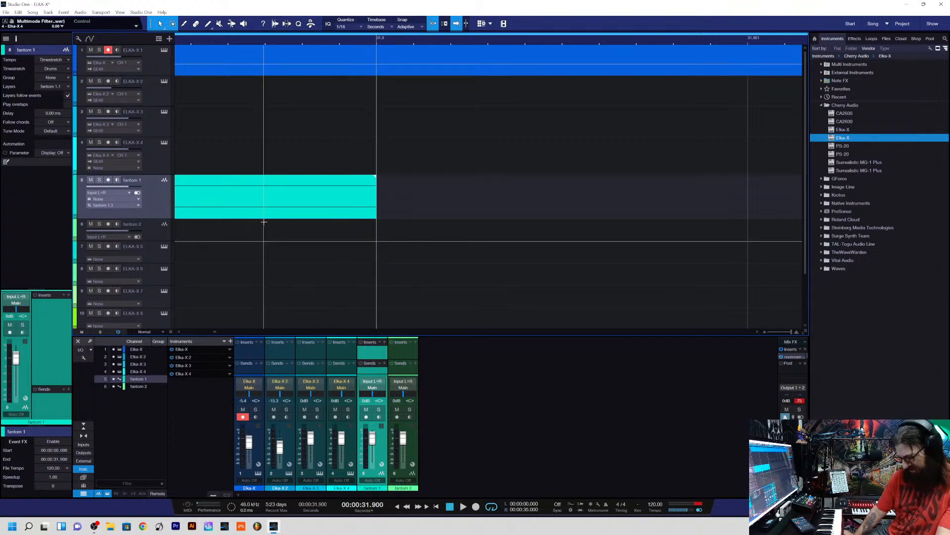
key("d")
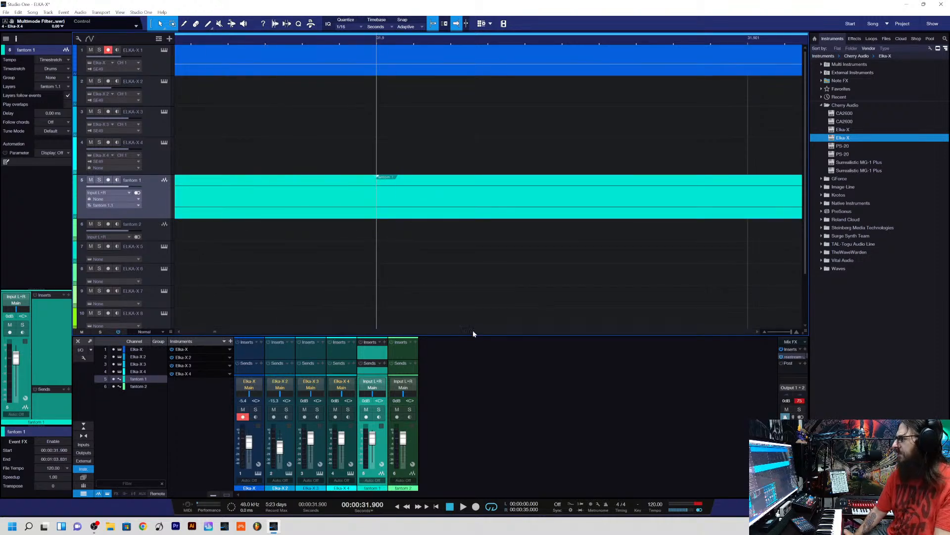
left_click_drag(792, 334, 772, 331)
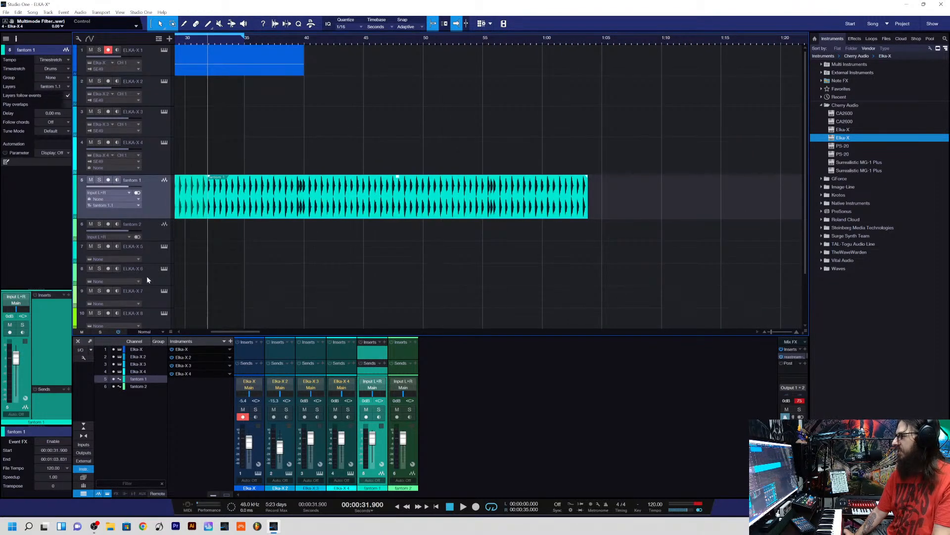
- Move the fantom 1 track directly below ELKA-X 1 and play the arrangement from 0:00
left_click_drag(224, 330, 177, 326)
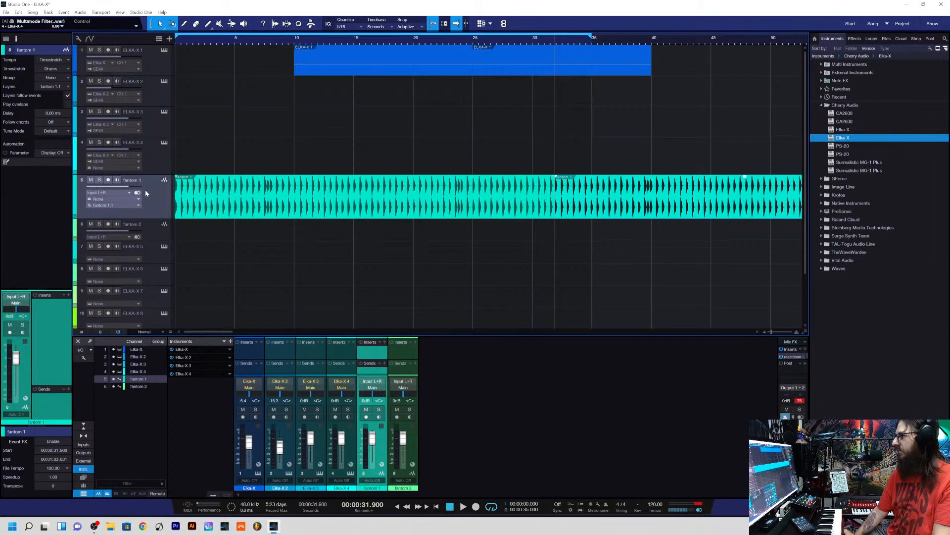
left_click_drag(149, 179, 146, 97)
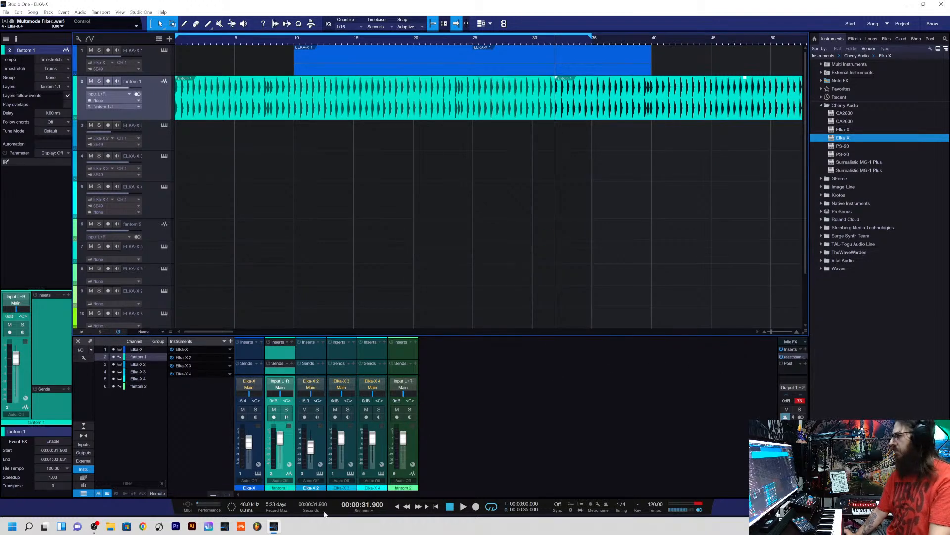
left_click(396, 506)
key("space")
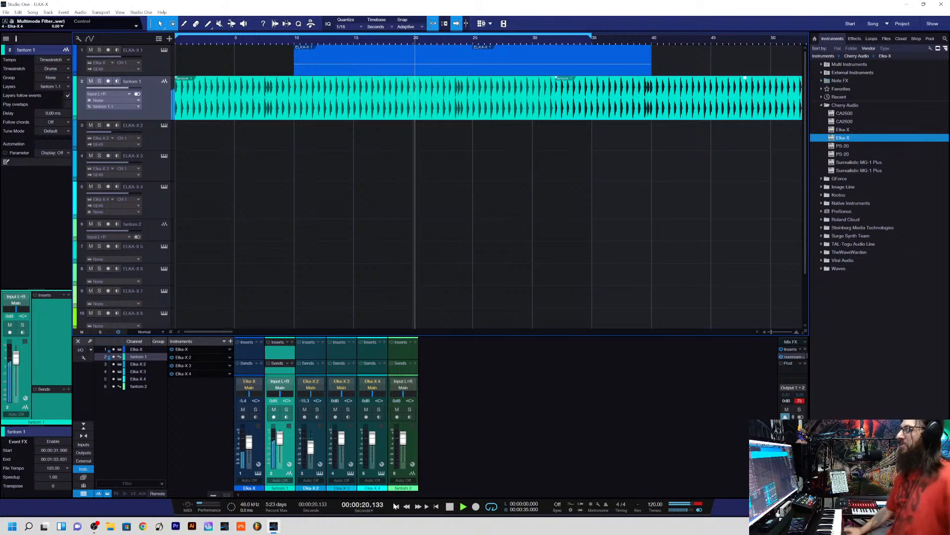
- Open the ELKA-X 2 instrument with its track armed and monitored, and extend the loop's end to 0:40
left_click(125, 131)
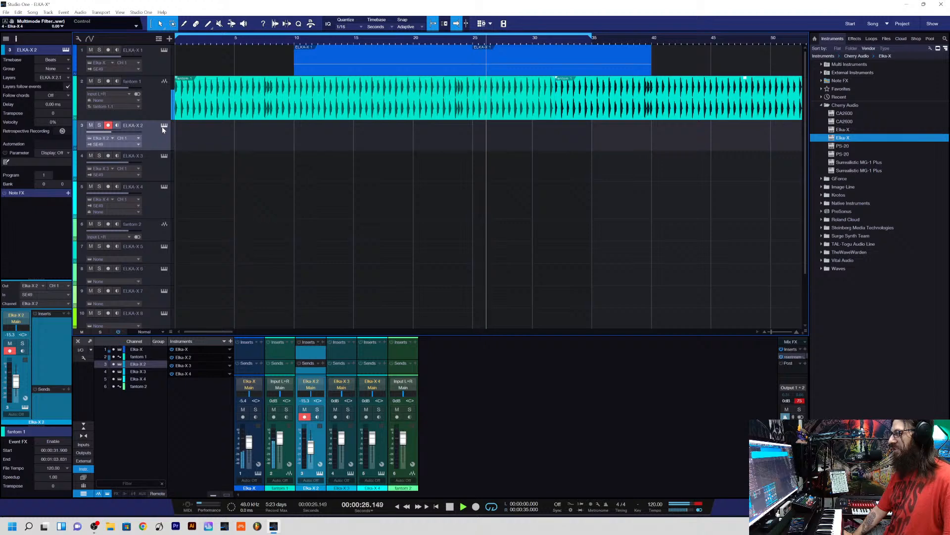
left_click(165, 127)
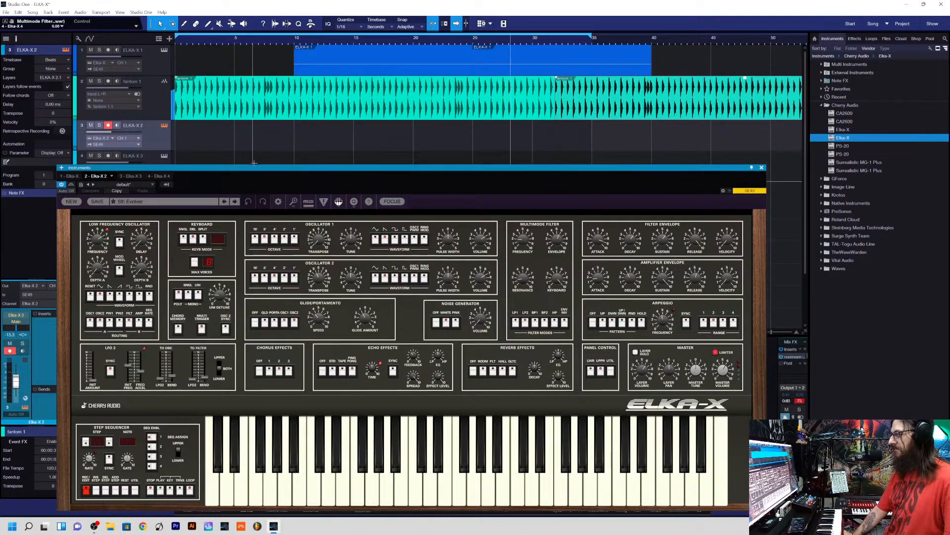
left_click_drag(251, 168, 246, 148)
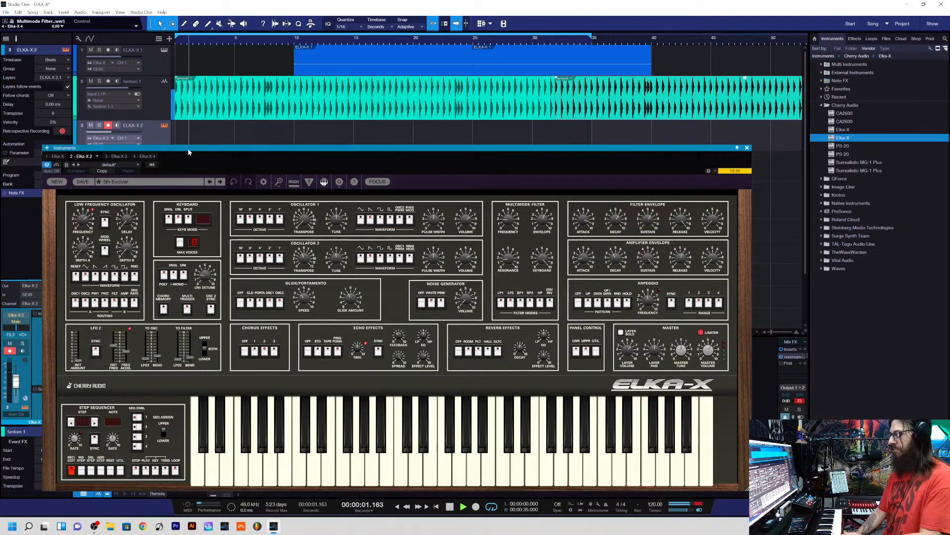
left_click_drag(190, 151, 160, 145)
left_click(116, 126)
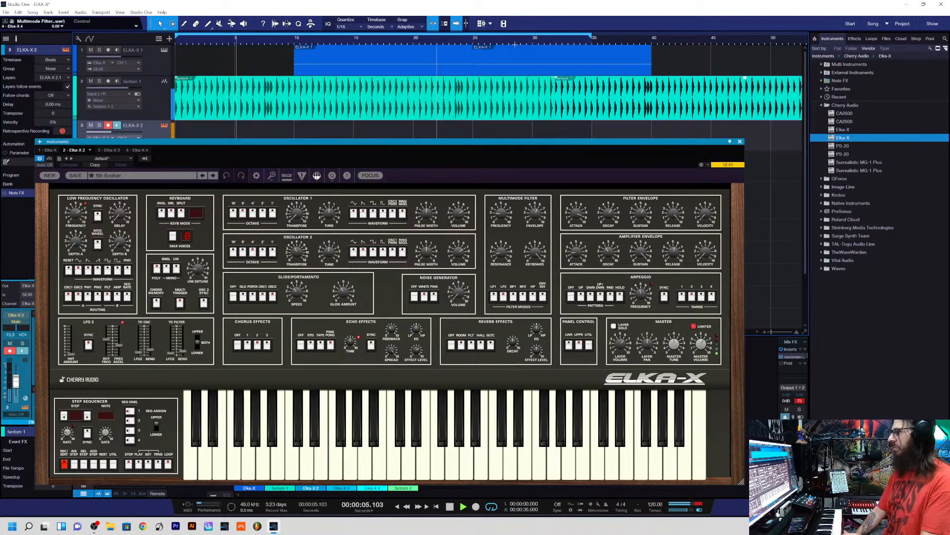
left_click_drag(593, 37, 652, 37)
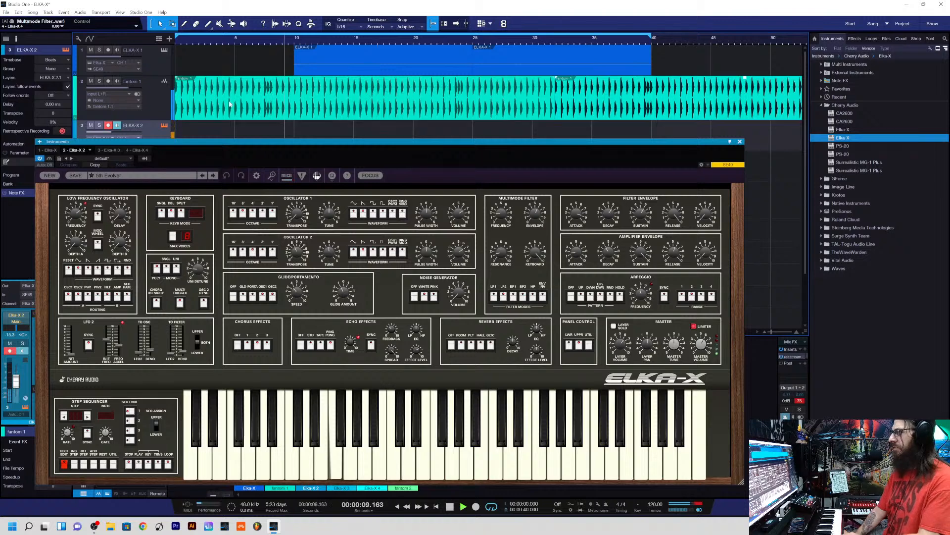
- Audition successive ELKA-X 2 presets over the loop up to A New Age, and close the instrument with playback stopped
left_click(212, 176)
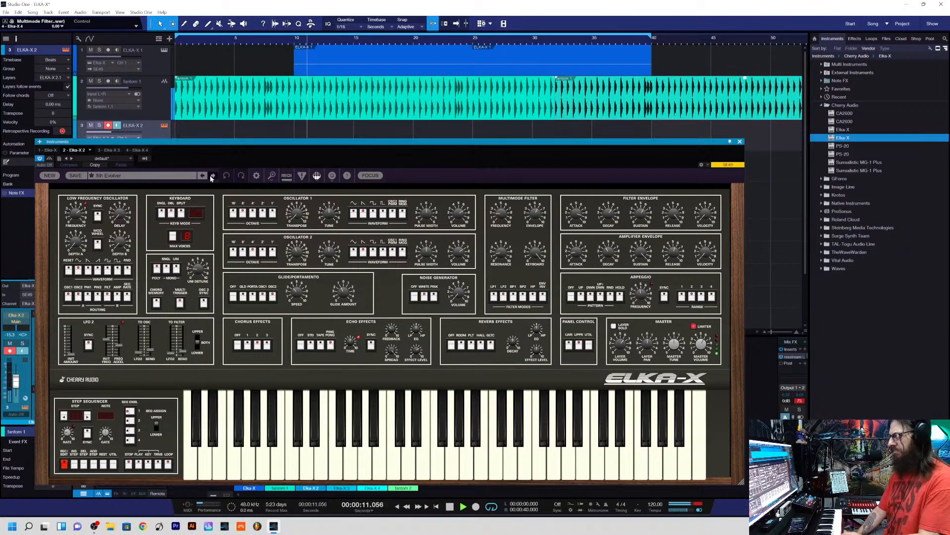
left_click(212, 176)
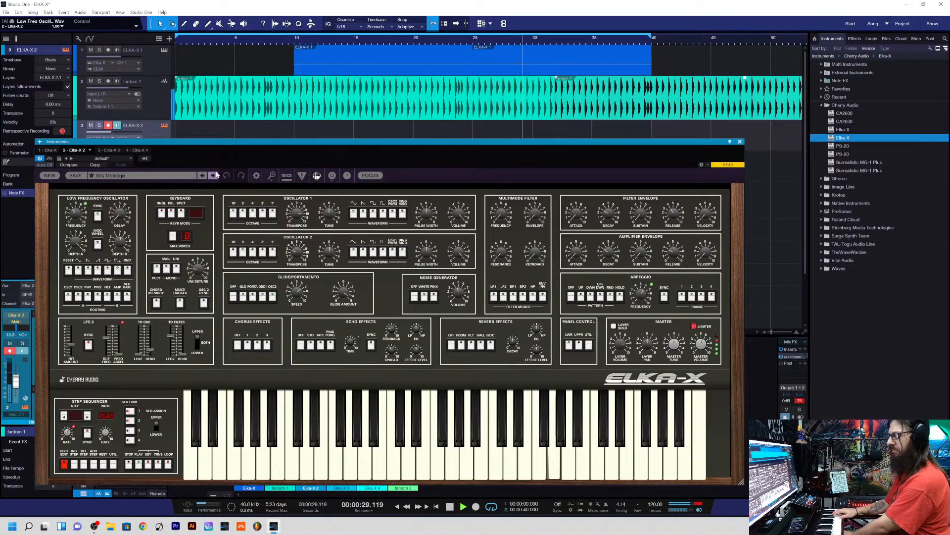
left_click(213, 176)
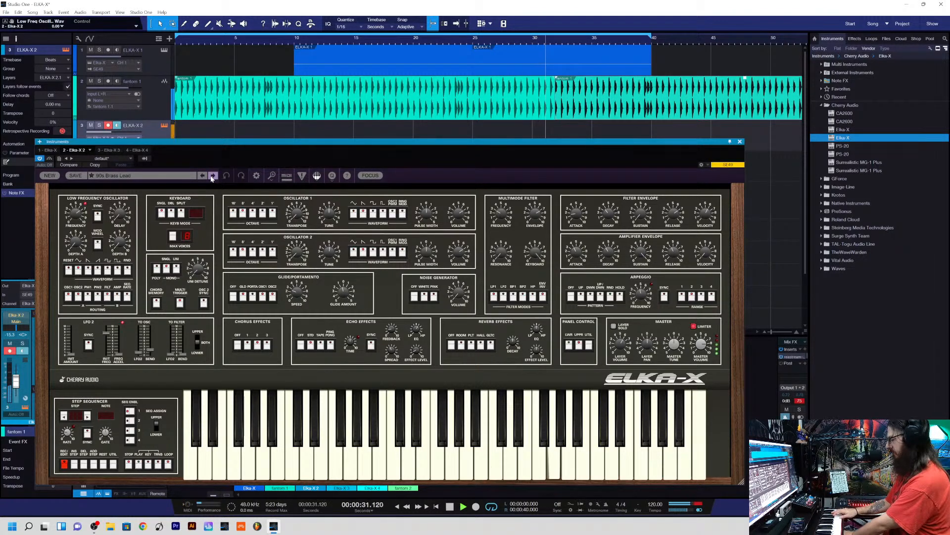
left_click(213, 176)
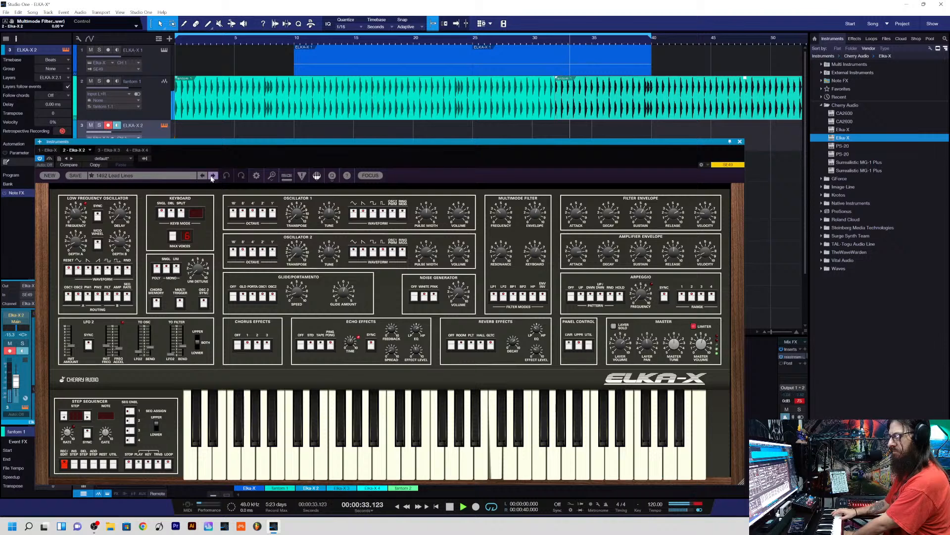
left_click(213, 176)
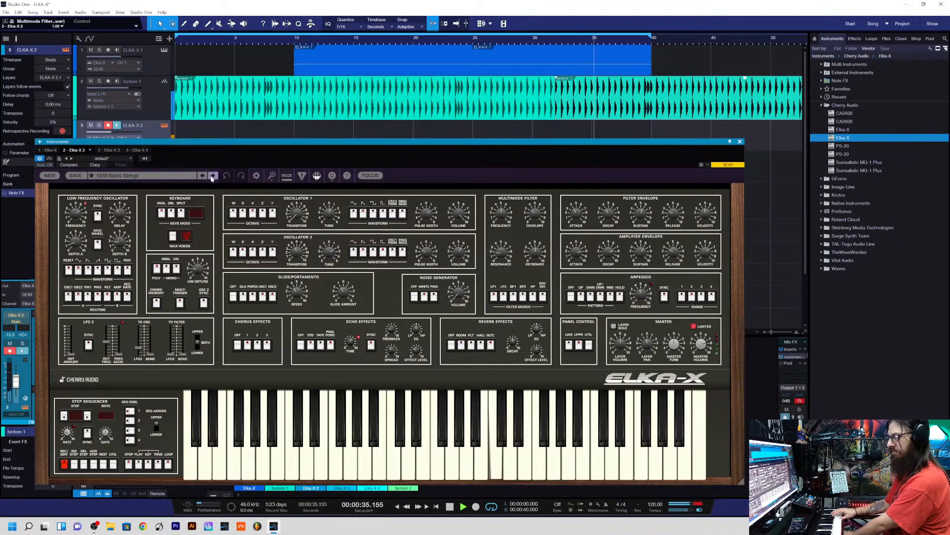
left_click(213, 176)
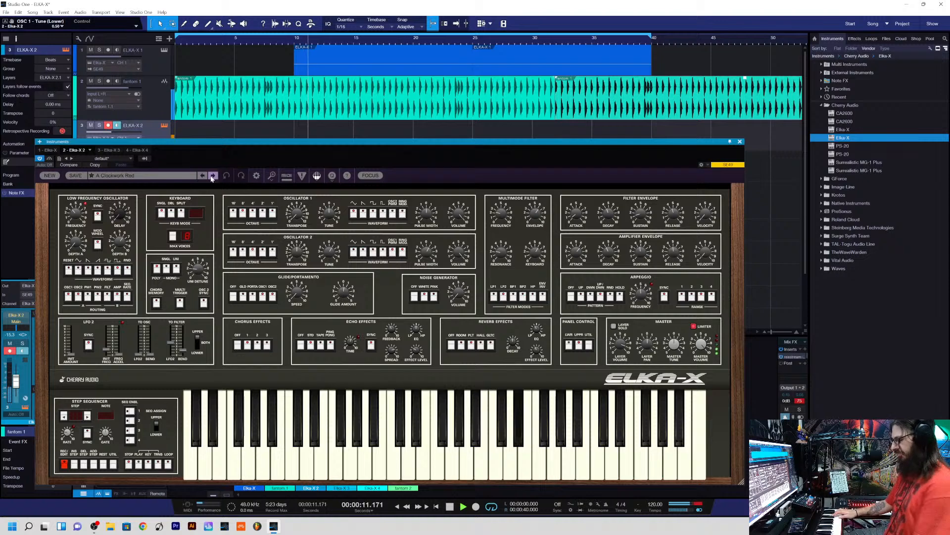
left_click(213, 176)
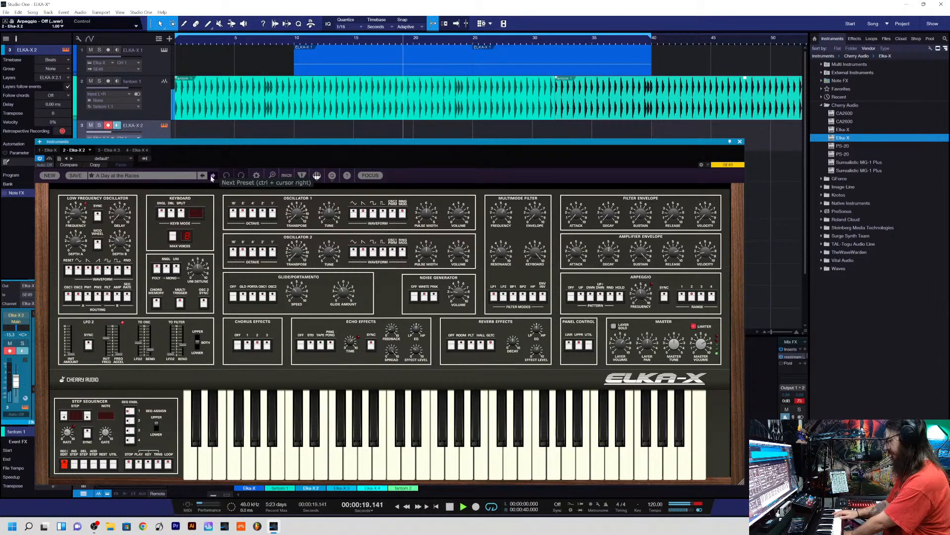
left_click(212, 176)
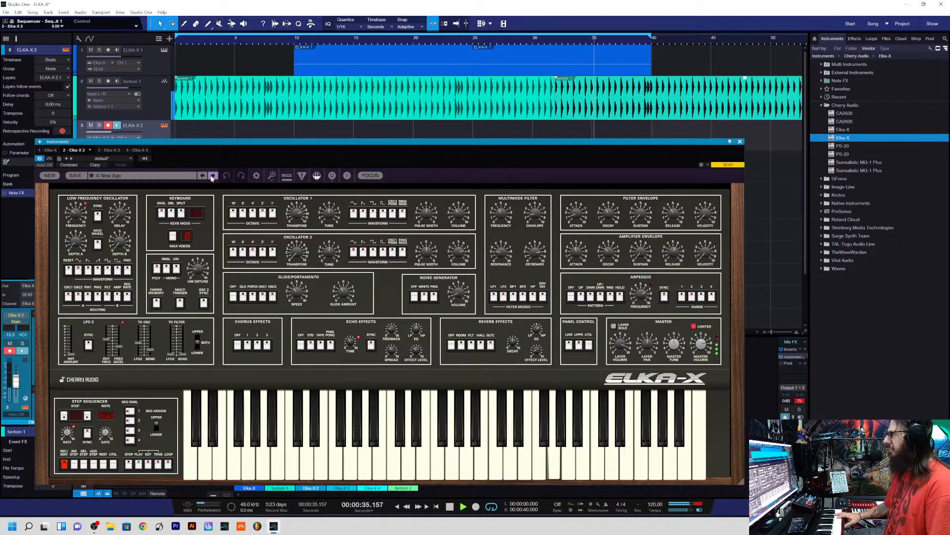
key("space")
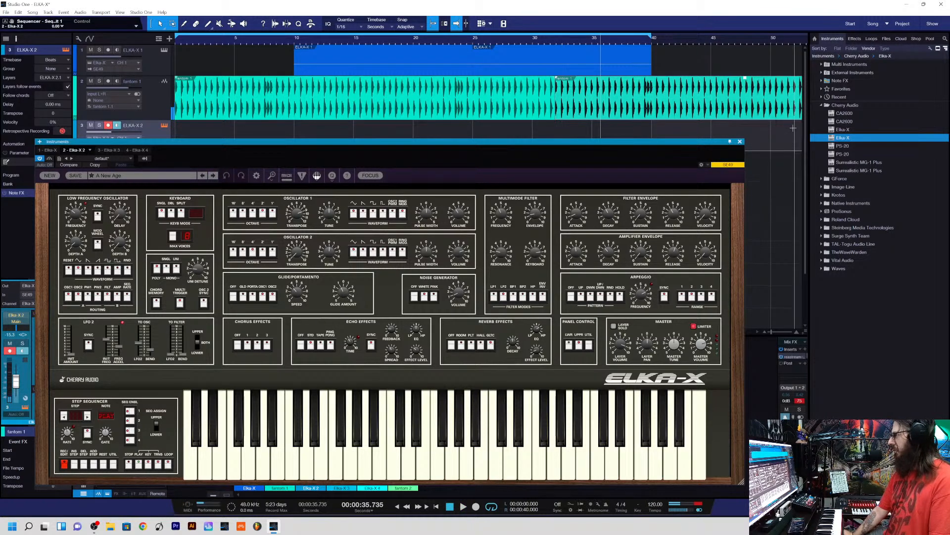
left_click(740, 142)
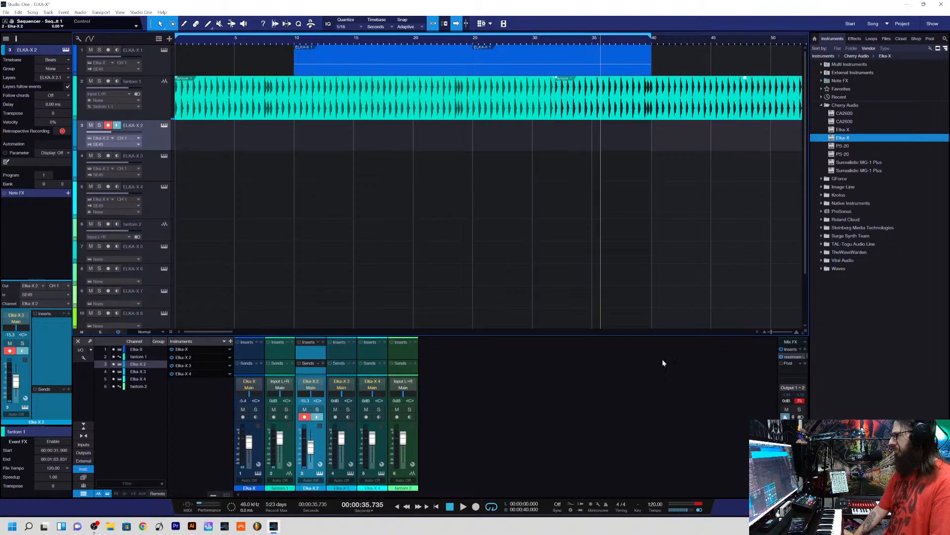
- Examine the waveforms of the two fantom 1 events, from the join near 0:32 to the end of the copy
left_click_drag(771, 331, 772, 332)
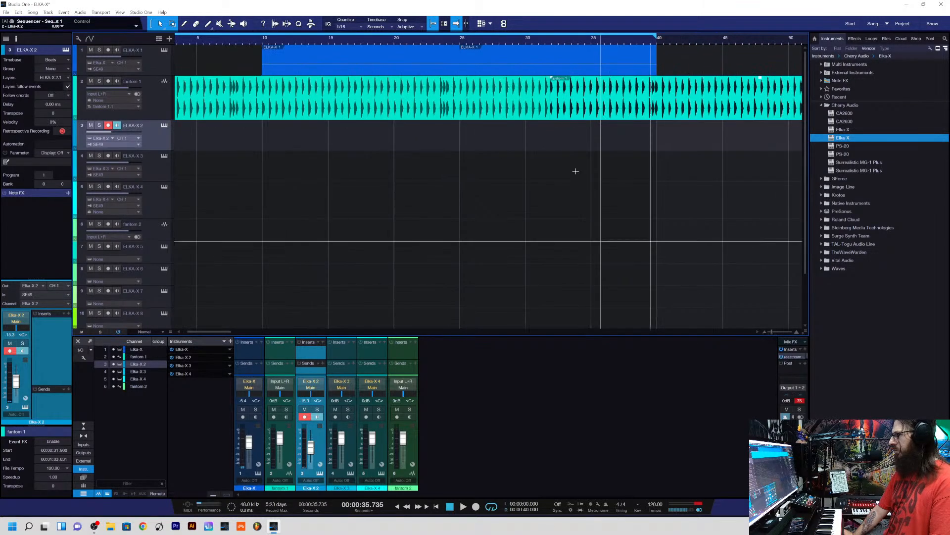
left_click(619, 64)
left_click(584, 115)
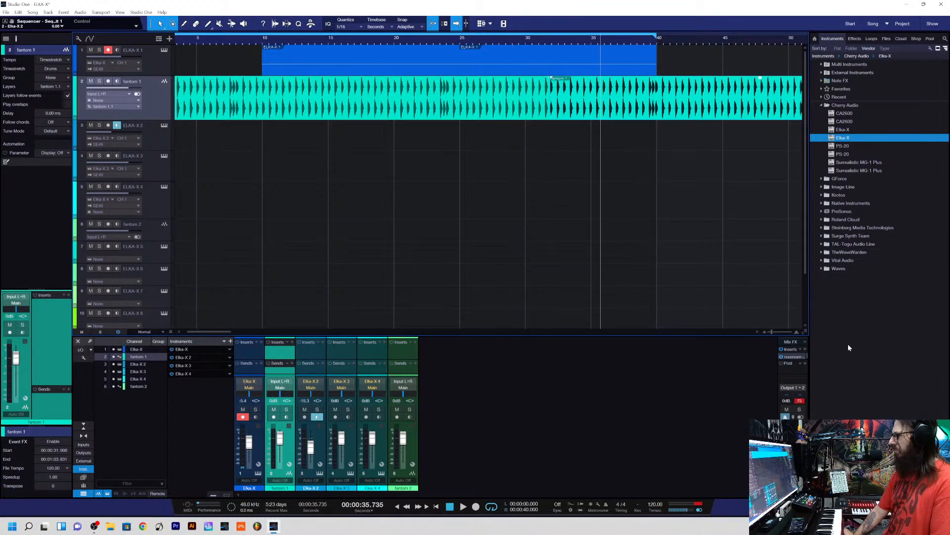
left_click_drag(775, 329, 778, 335)
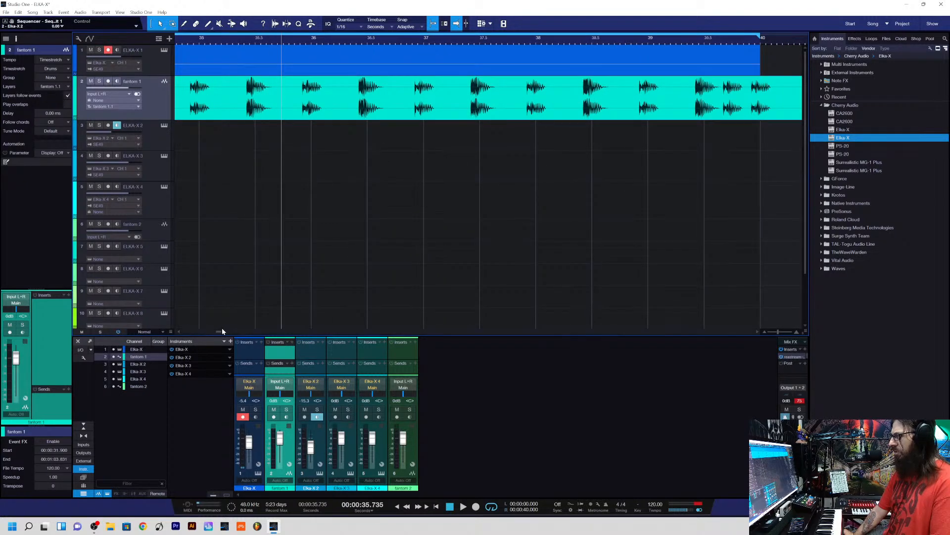
left_click_drag(220, 329, 240, 337)
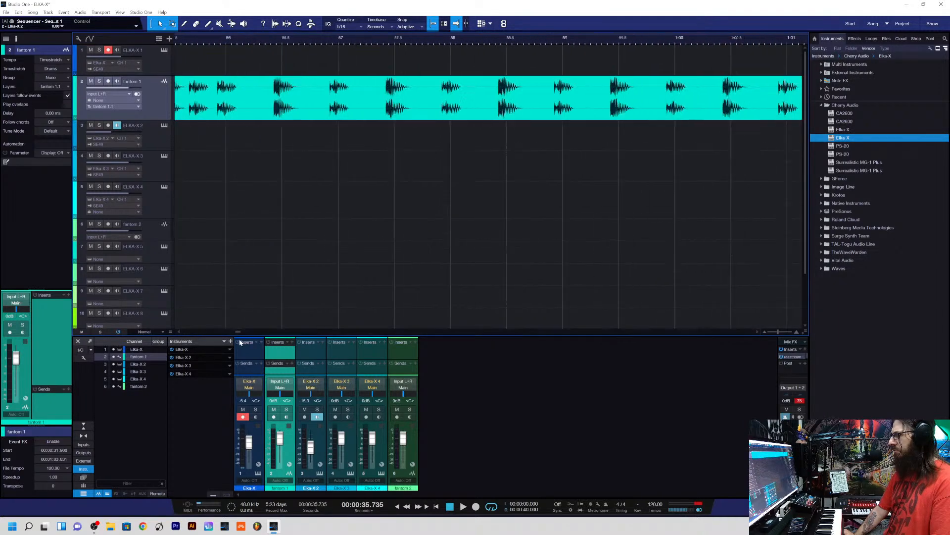
left_click_drag(778, 332, 762, 331)
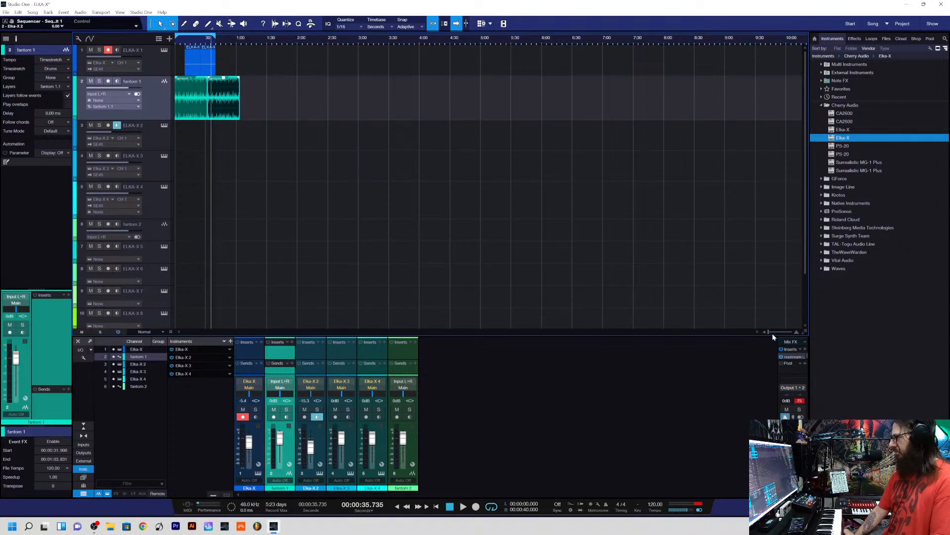
left_click_drag(768, 331, 771, 332)
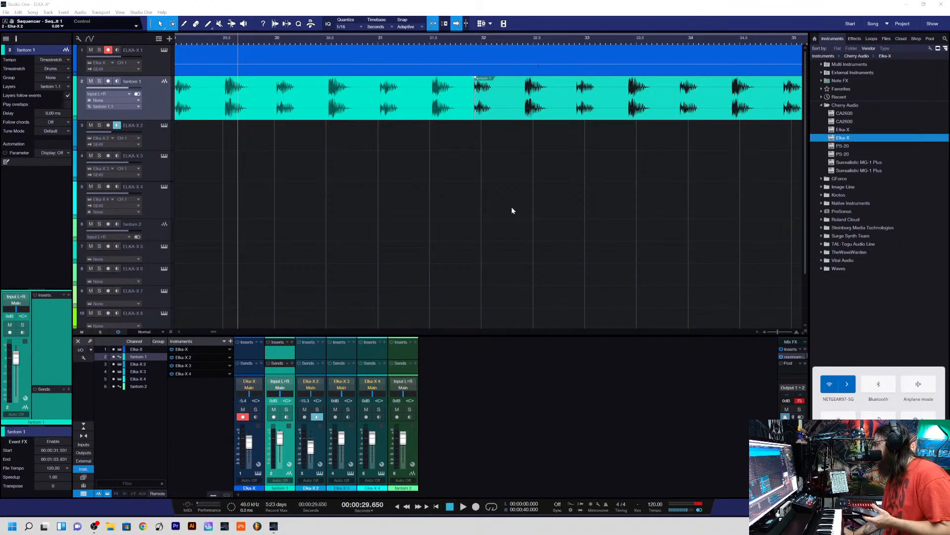
- Open the computer's list of Wi-Fi networks
left_click(847, 384)
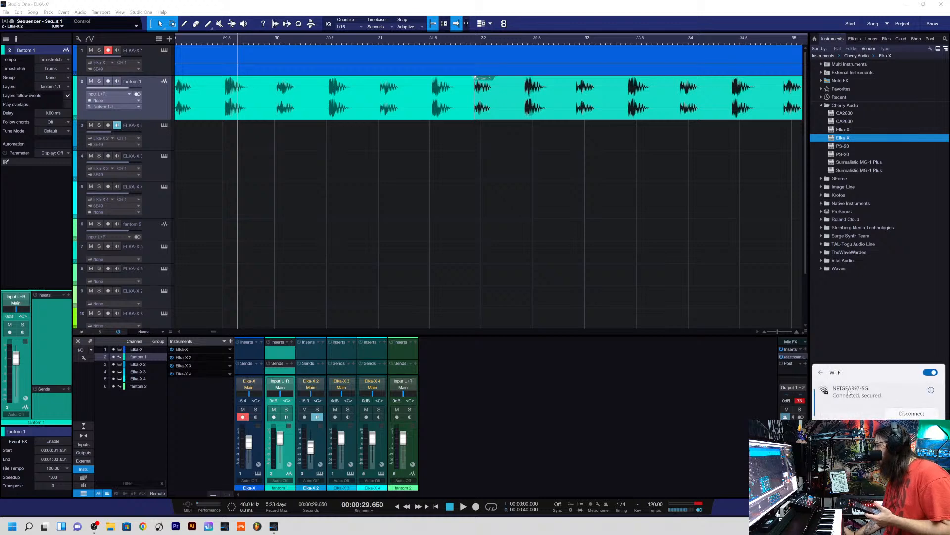
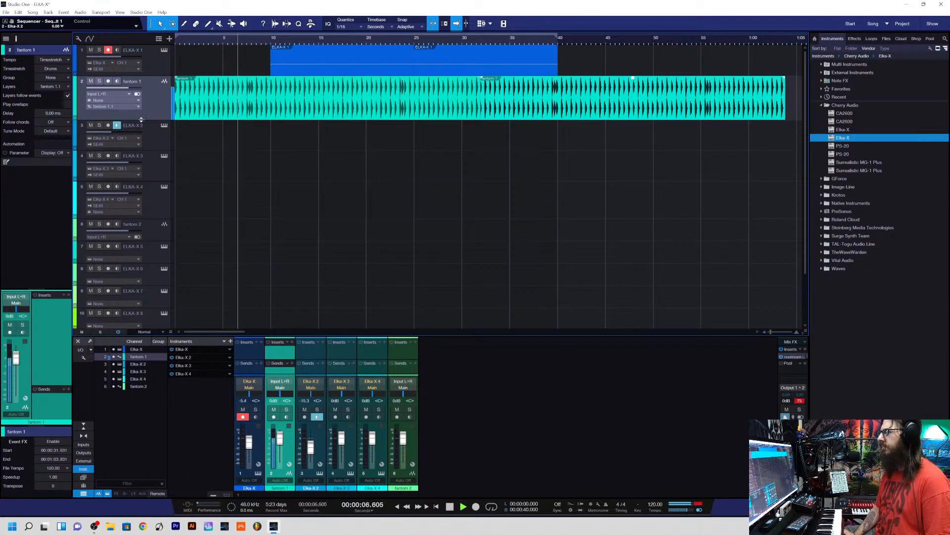
- Enlarge the fantom 1 track's height and listen to the arrangement through the join between its two events, stopping just past 0:32
left_click_drag(131, 120, 132, 177)
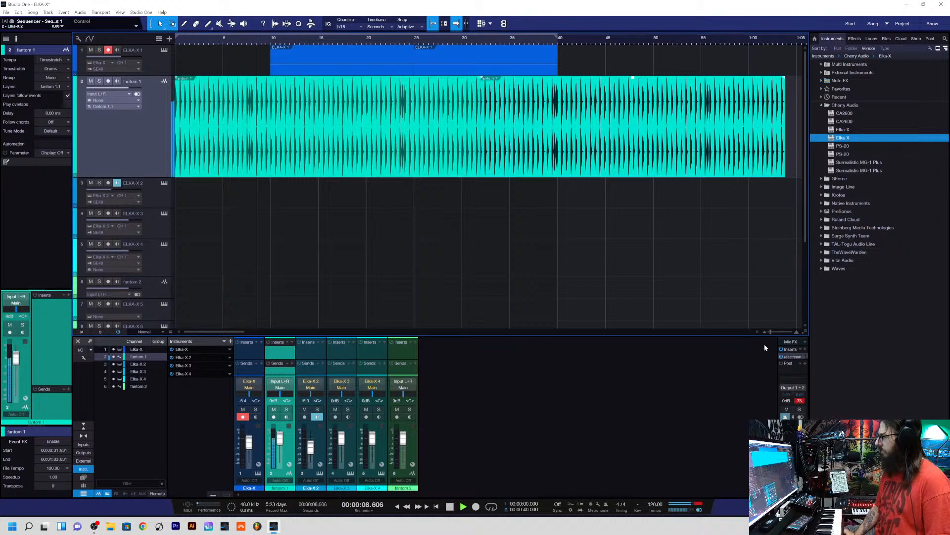
left_click_drag(771, 331, 774, 332)
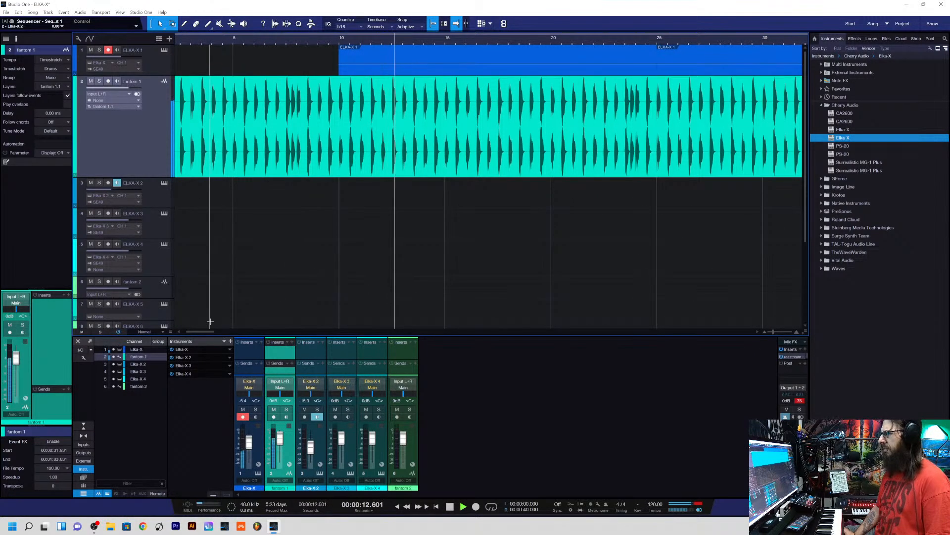
left_click_drag(204, 331, 216, 333)
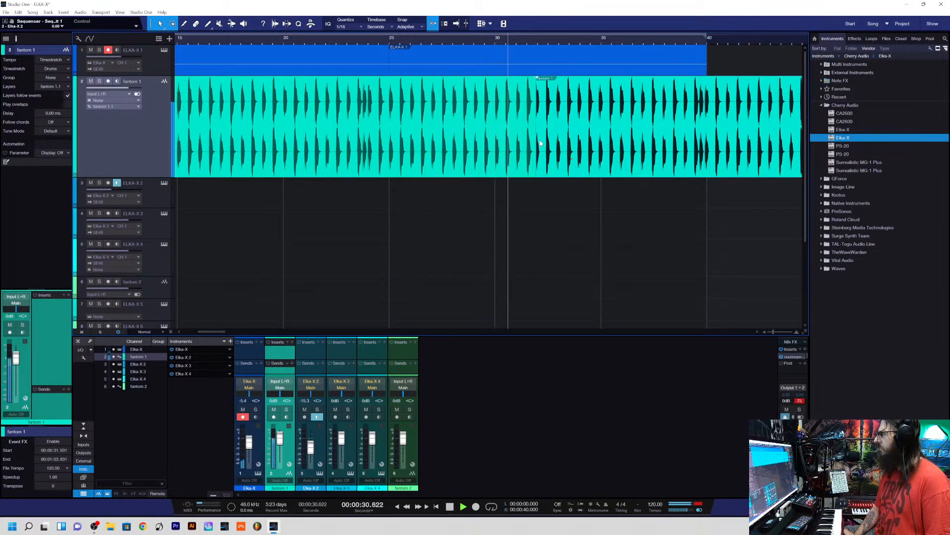
key("space")
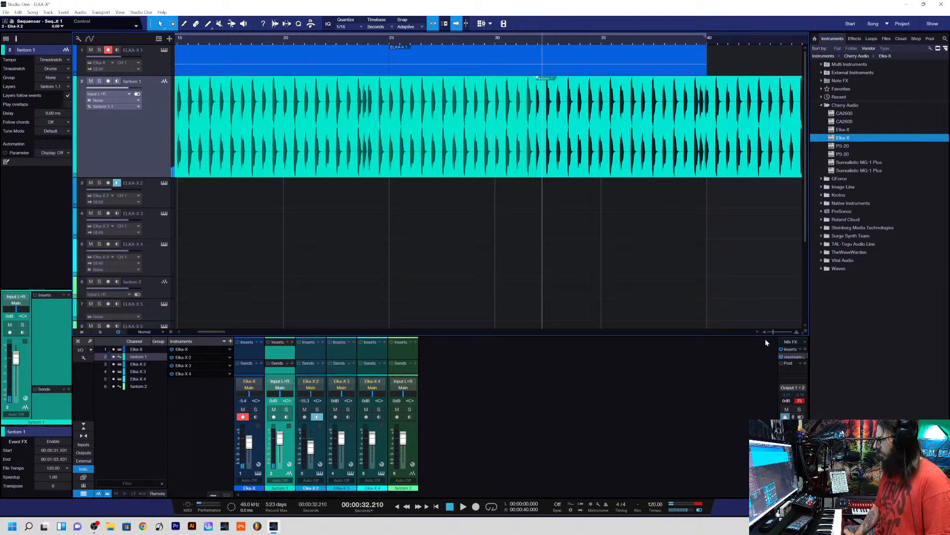
- Extend the second fantom 1 event's start to 0:31.900, move the event to start at 0:31.930, and play across the join
left_click_drag(774, 332, 781, 331)
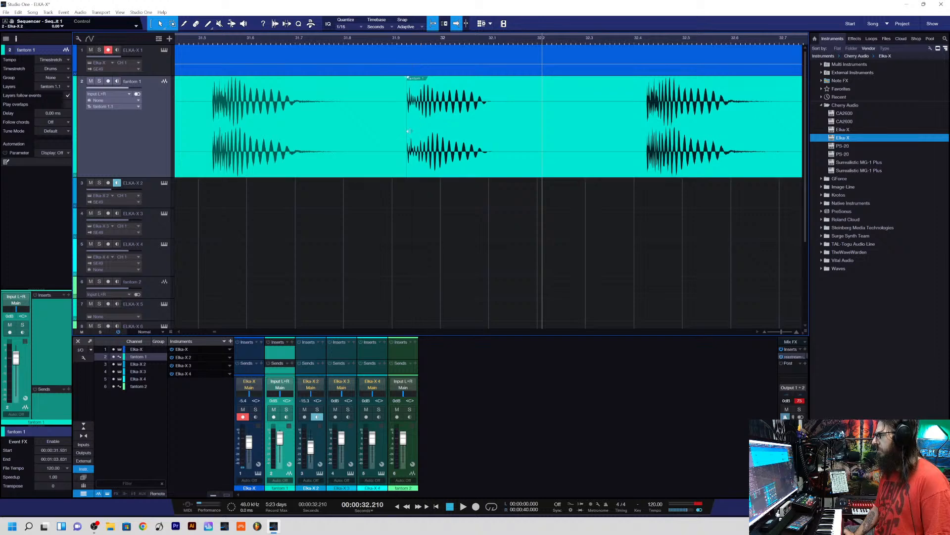
left_click_drag(407, 132, 390, 133)
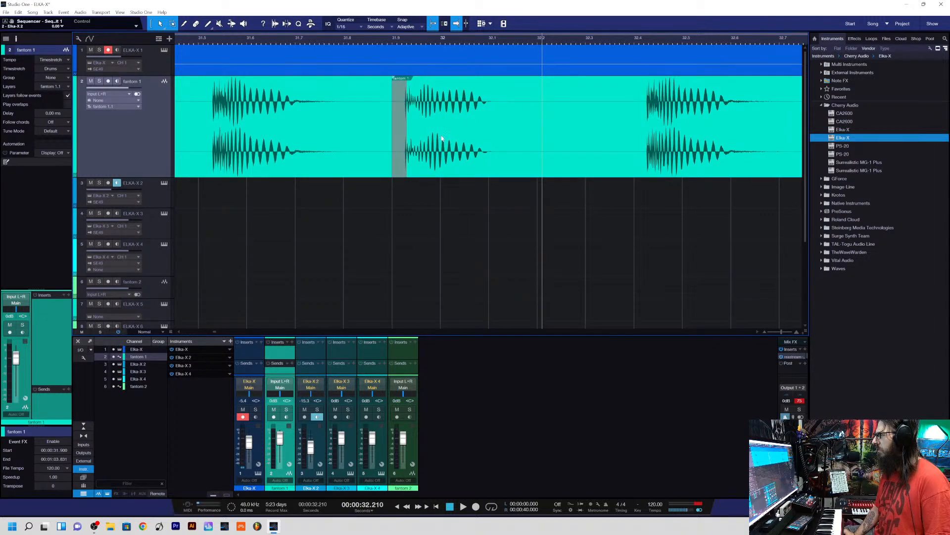
mouse_move(450, 130)
left_mouse_down()
mouse_move(475, 141)
mouse_move(447, 143)
left_mouse_up()
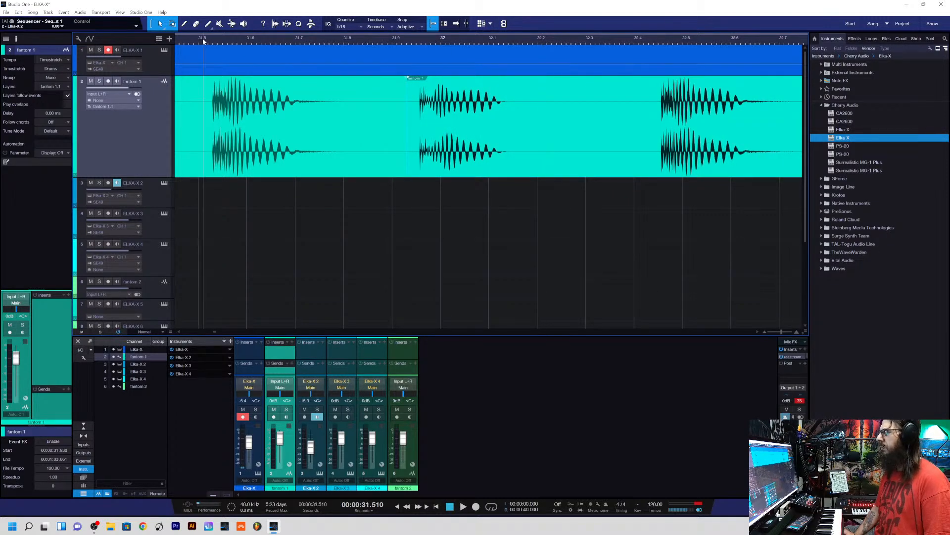
key("space")
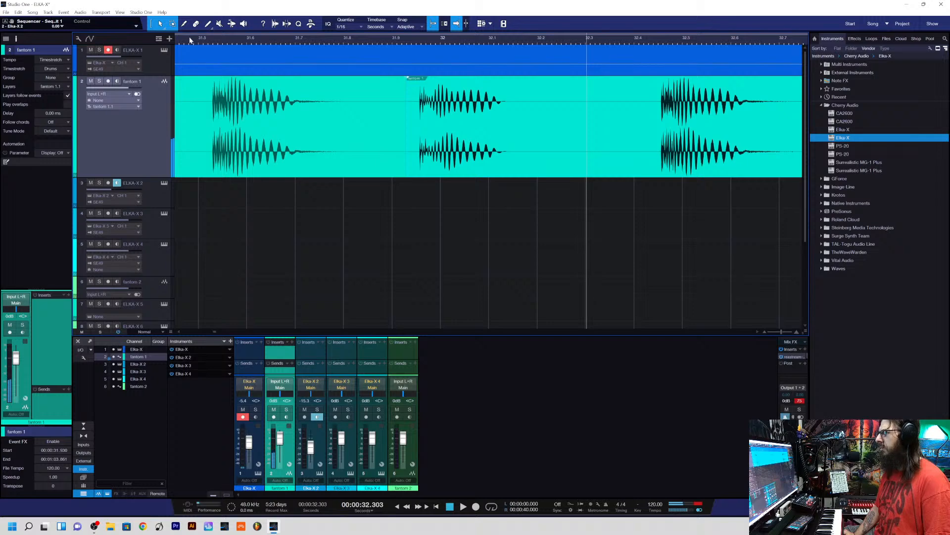
left_click(190, 39)
key("space")
key("space")
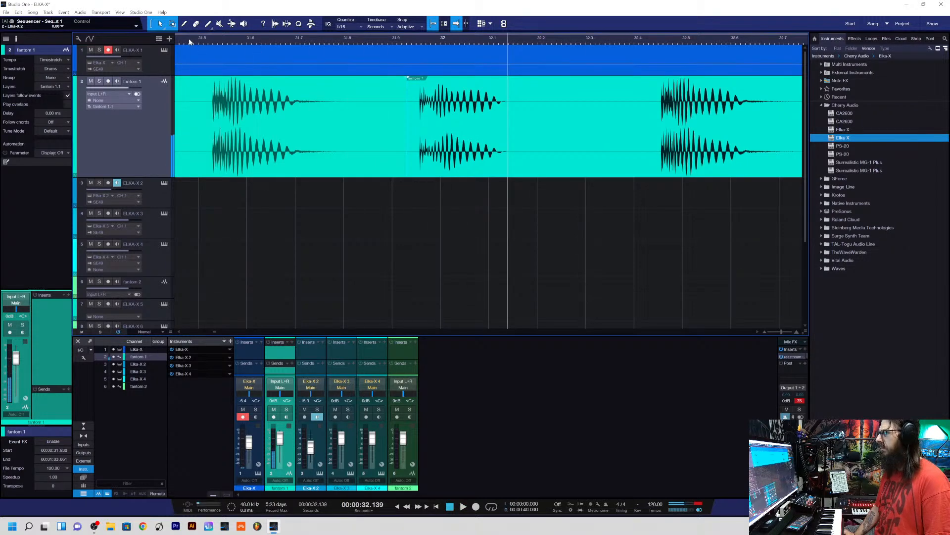
key("space")
- Try moving the second fantom 1 event to start at 0:31.950 and play the join repeatedly from about 0:31.490
left_click_drag(438, 116, 424, 143)
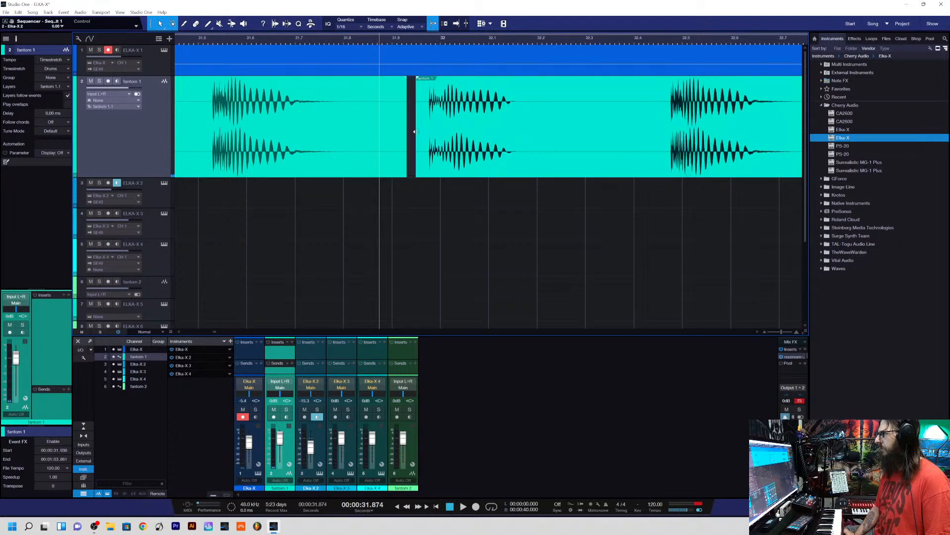
key("space")
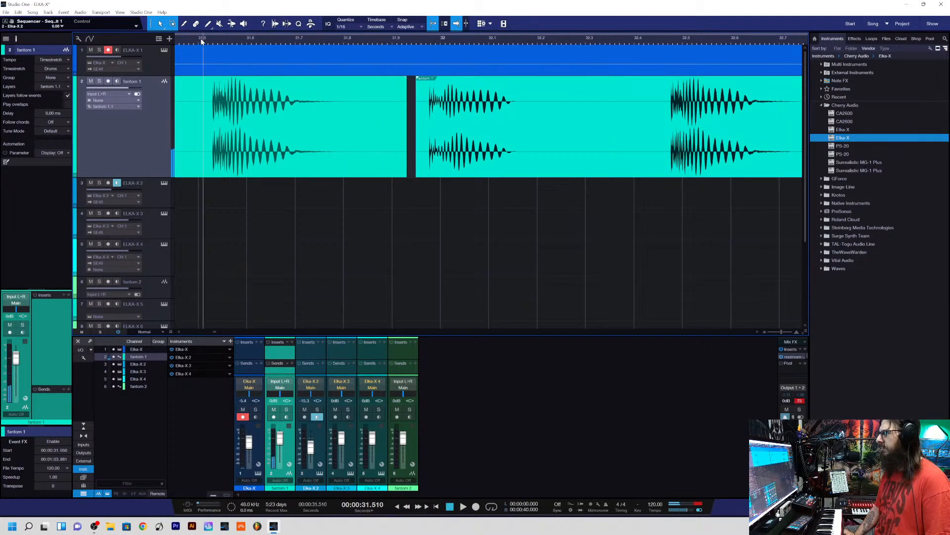
left_click(191, 40)
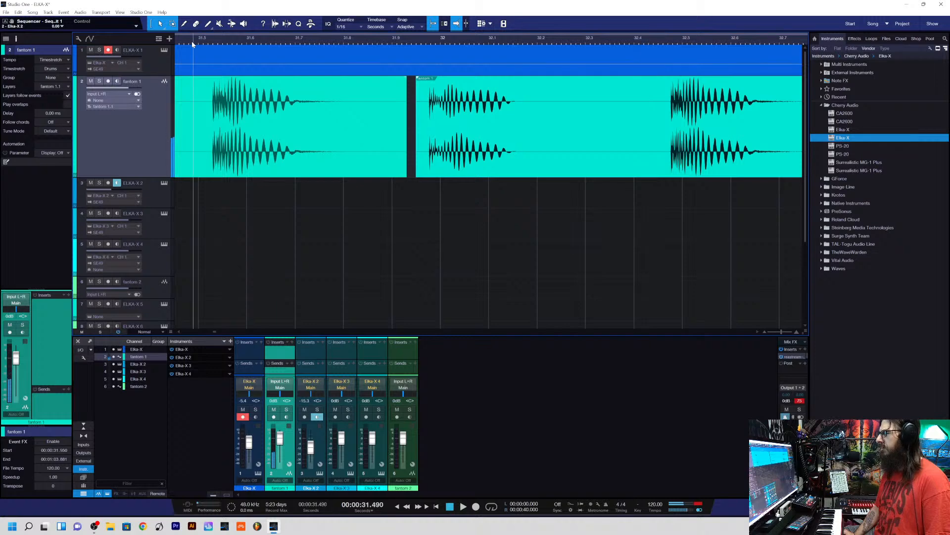
key("space")
key("space")
key("space")
key("space")
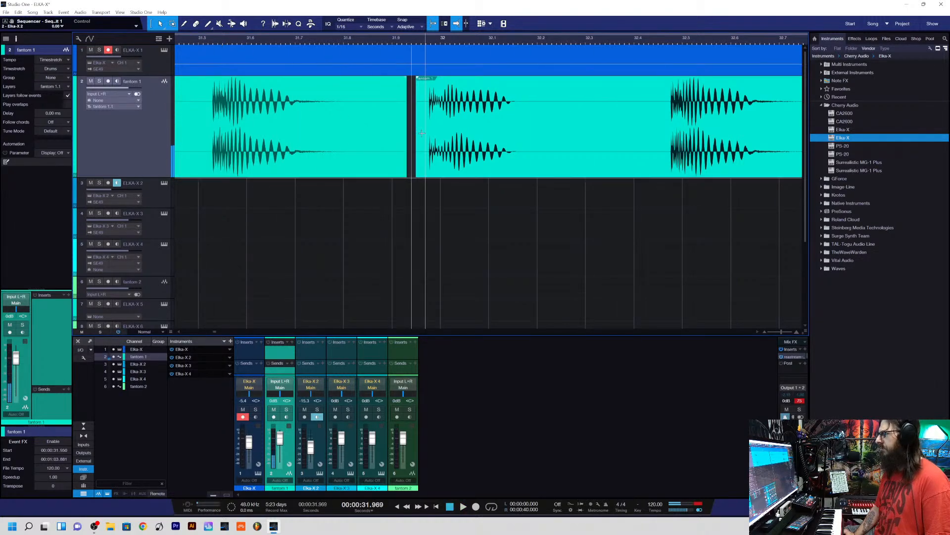
- Try moving the second fantom 1 event earlier to start at 0:31.890 and play across the join
left_click_drag(405, 141, 389, 144)
key("space")
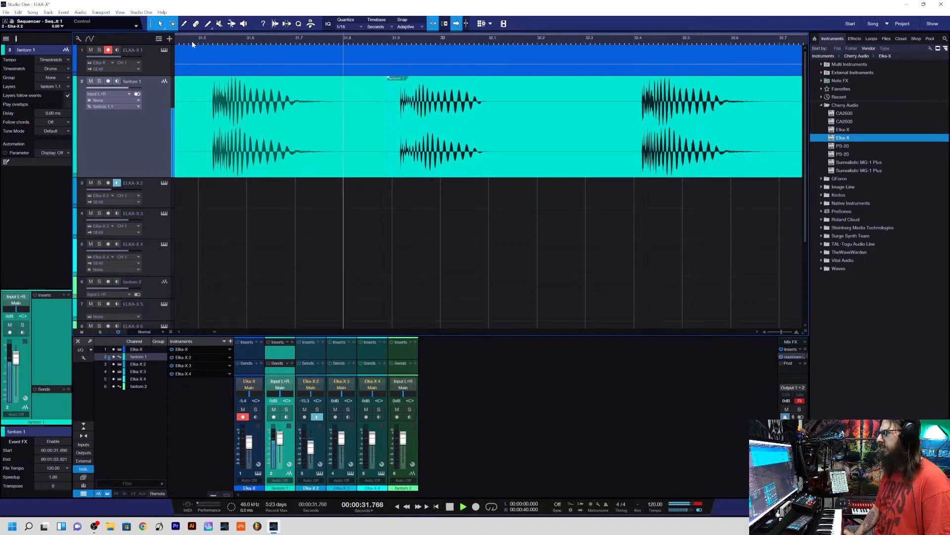
key("space")
key("space")
key("space")
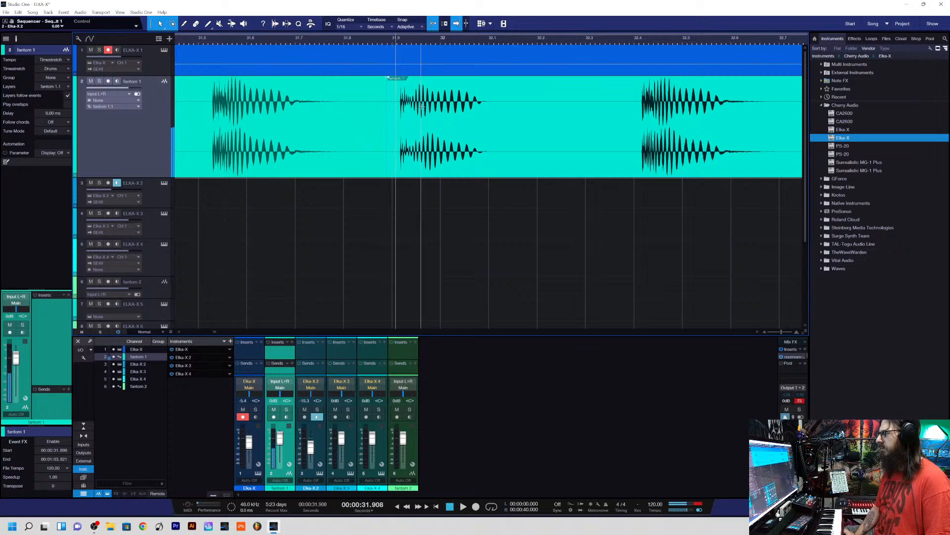
- Try the second fantom 1 event's start at 0:31.900, 0:31.910 and 0:31.920, playing the join after each move
left_click_drag(422, 105, 429, 107)
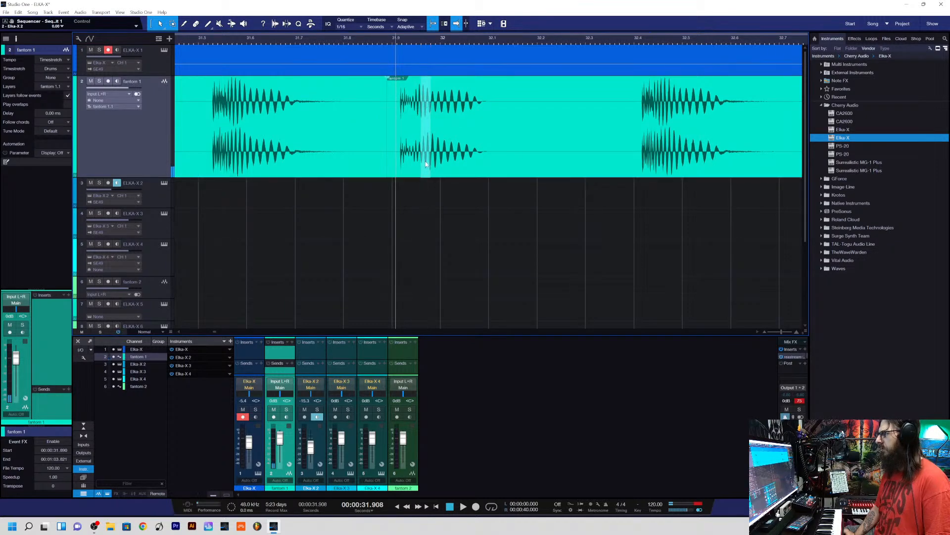
left_click_drag(420, 175, 425, 175)
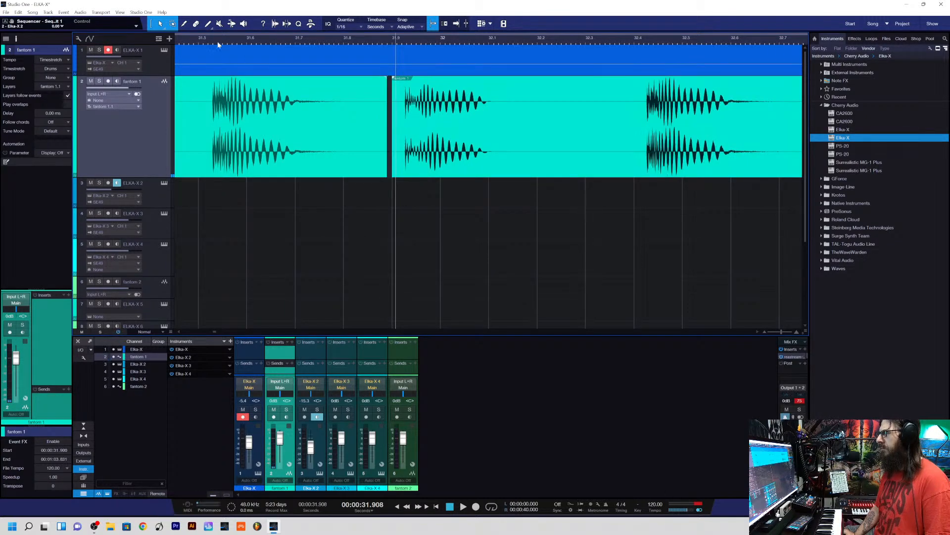
left_click(194, 44)
key("space")
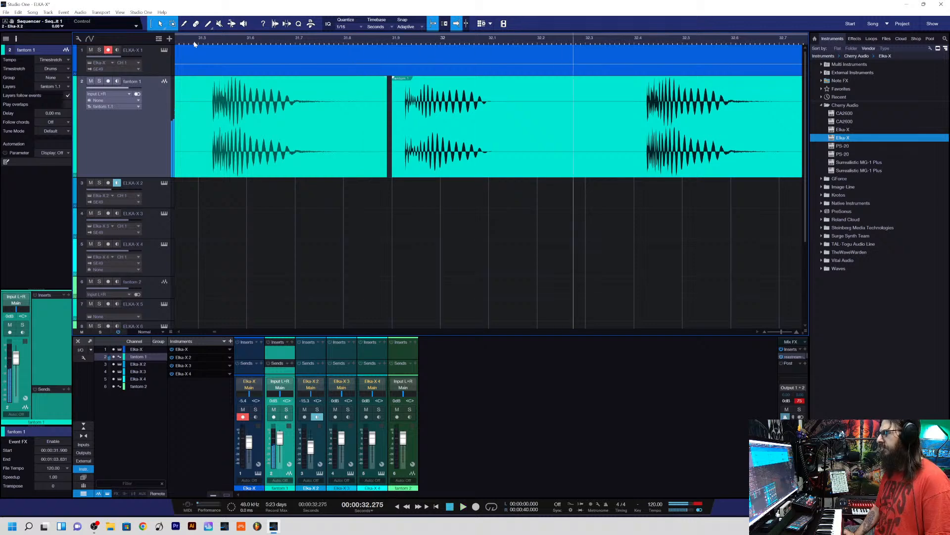
left_click_drag(430, 163, 434, 164)
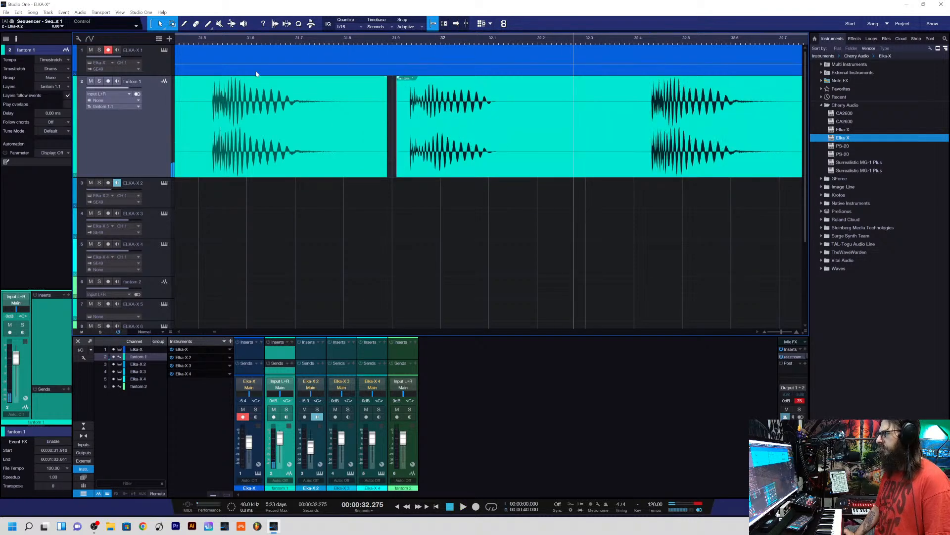
left_click(196, 41)
key("space")
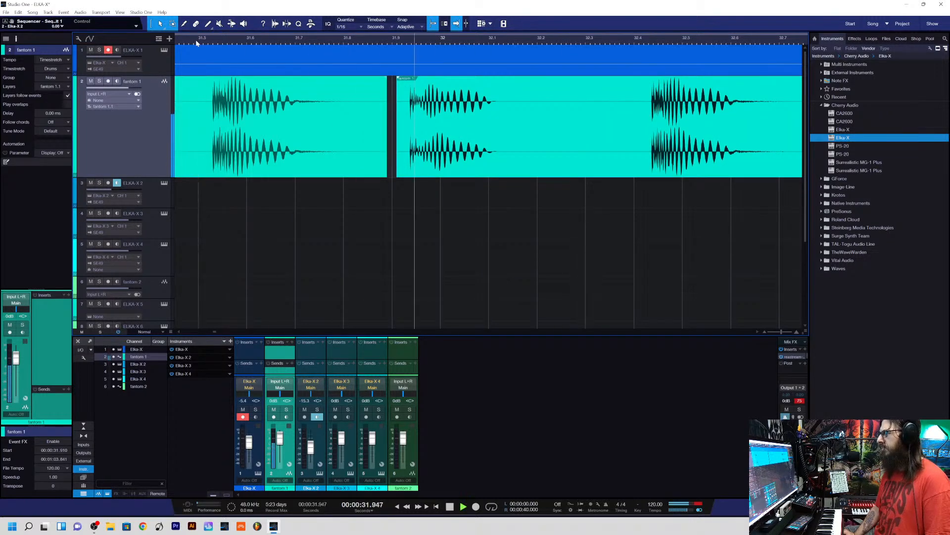
left_click(195, 39)
key("space")
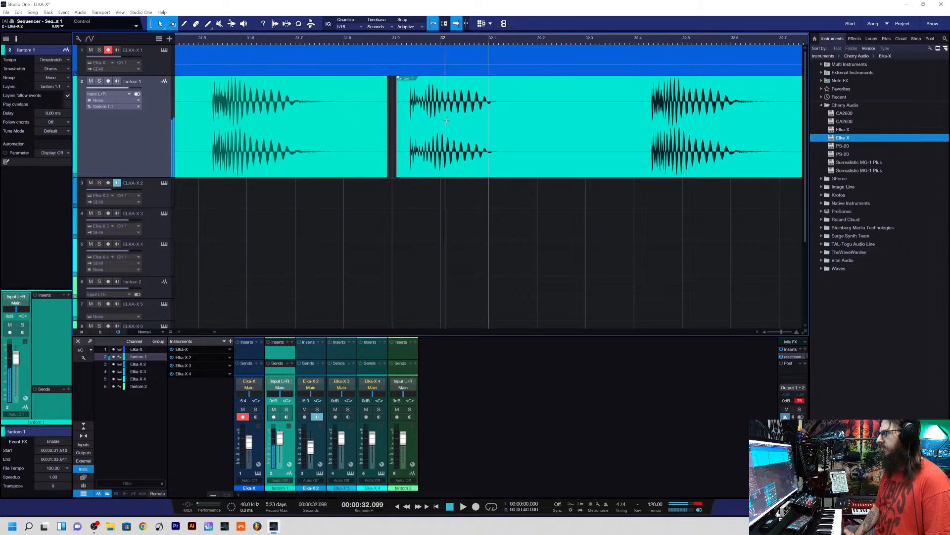
left_click_drag(430, 160, 436, 161)
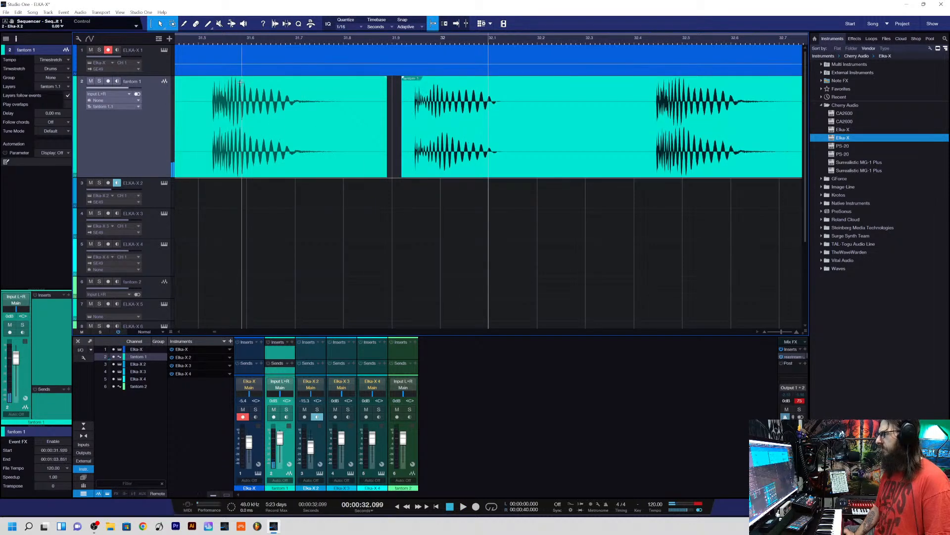
left_click(188, 47)
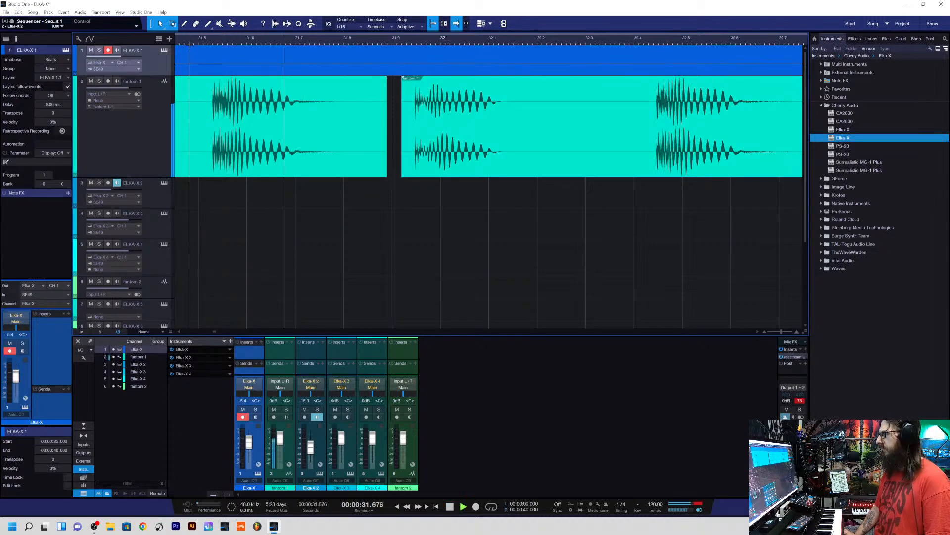
key("space")
- Move the second fantom 1 event to start at 0:31.930 and extend the first event's end to meet it, playing across the join
left_click_drag(428, 165, 433, 164)
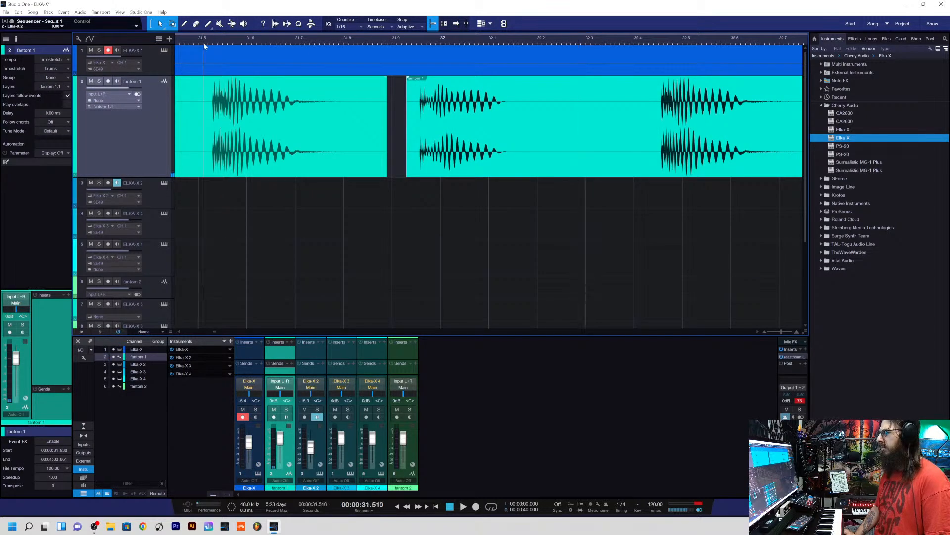
key("space")
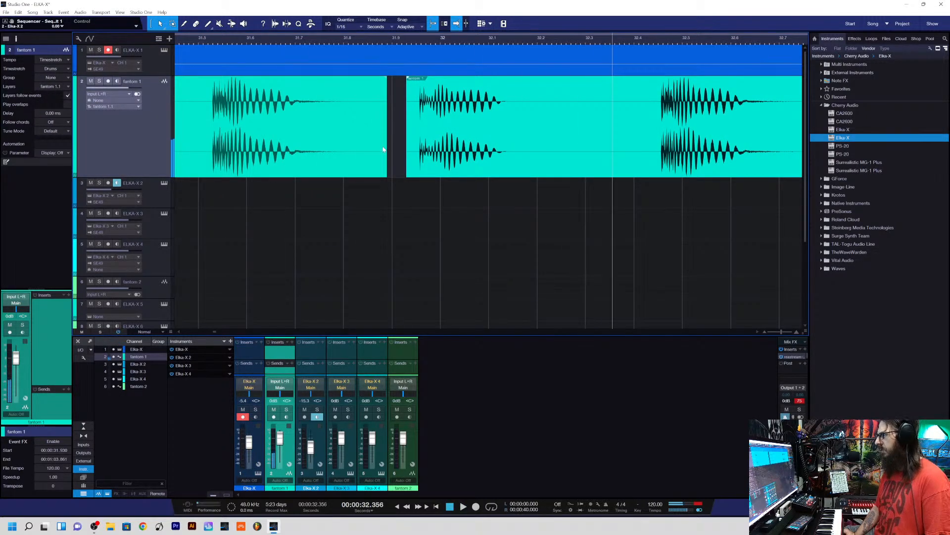
left_click_drag(385, 144, 406, 146)
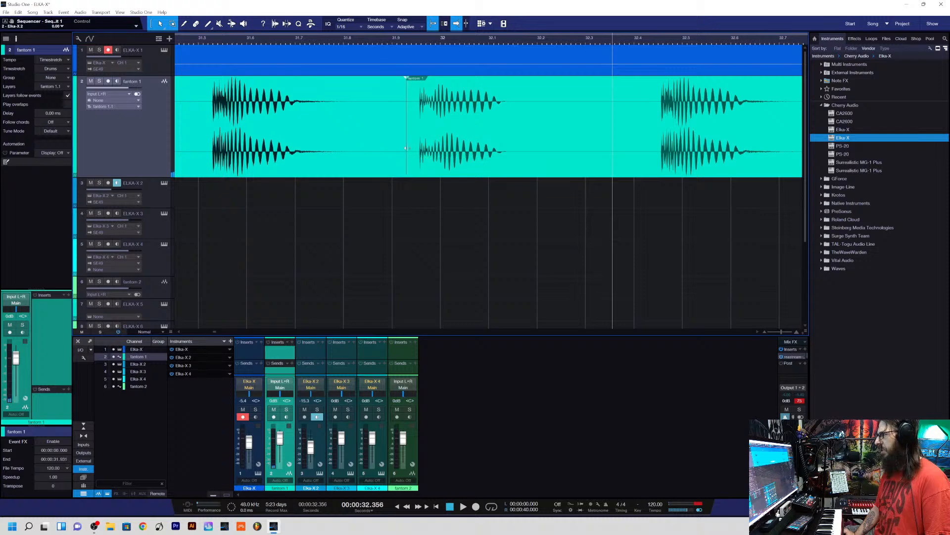
key("space")
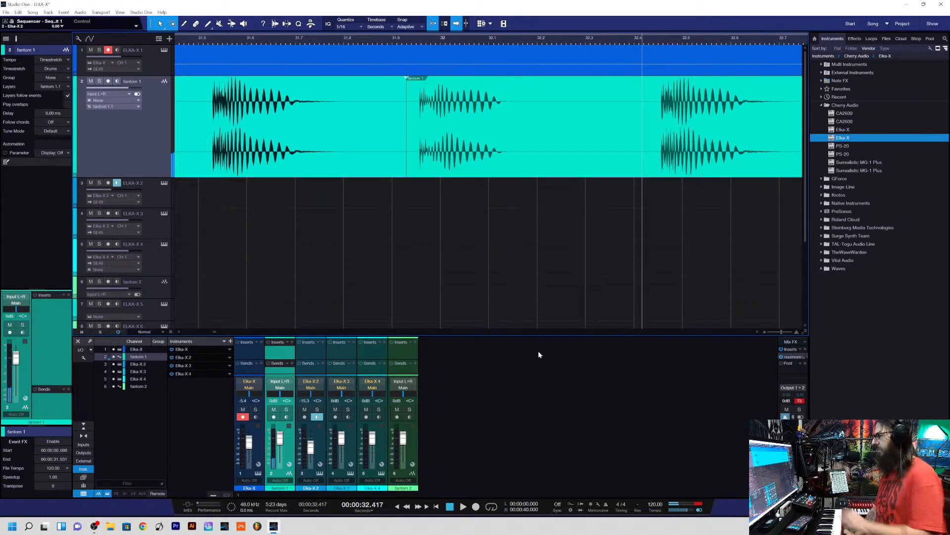
- Try moving the second fantom 1 event to start at 0:31.940 and play the join from 0:31.500
left_click_drag(443, 173, 411, 155)
key("n")
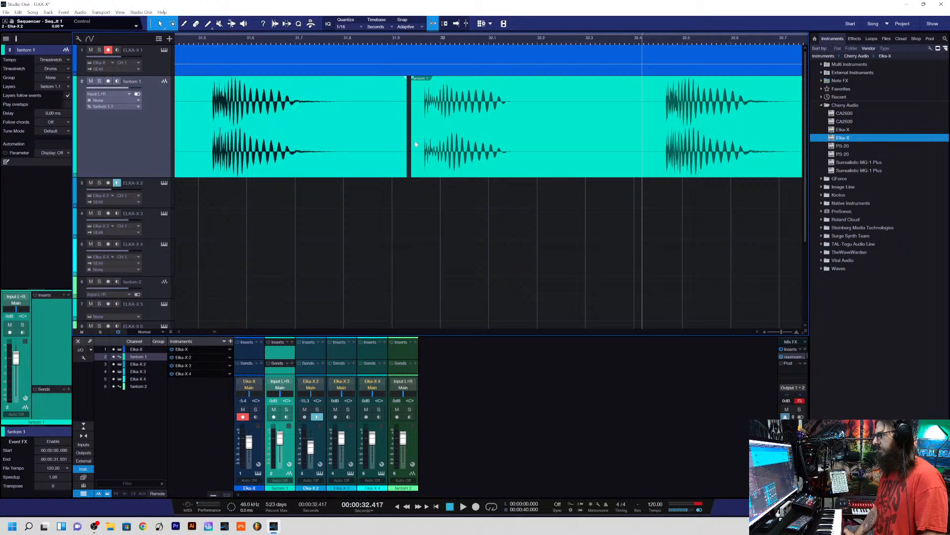
left_click_drag(416, 144, 411, 132)
left_click(198, 46)
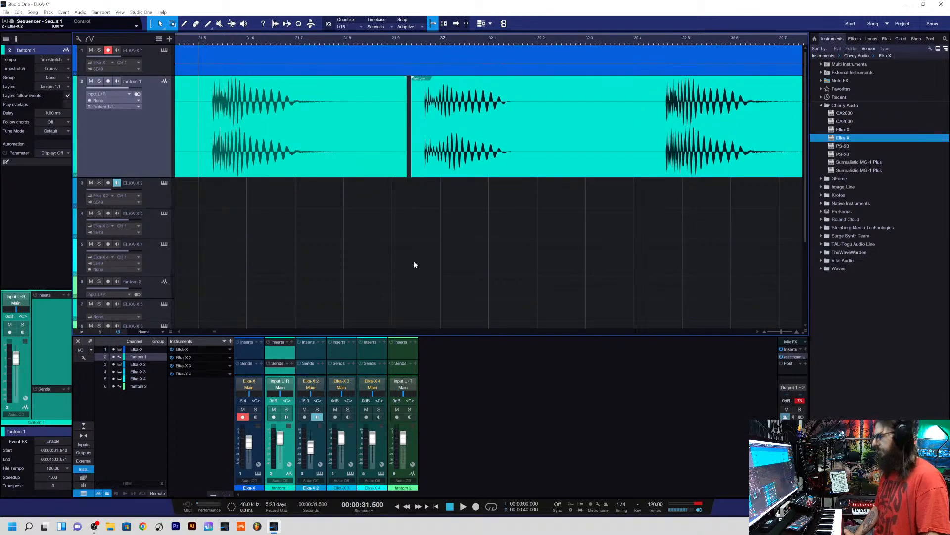
key("space")
key("space")
- Play fantom 1 across the join from about 0:31.5 and listen on into the repeated section
left_click_drag(780, 332, 767, 332)
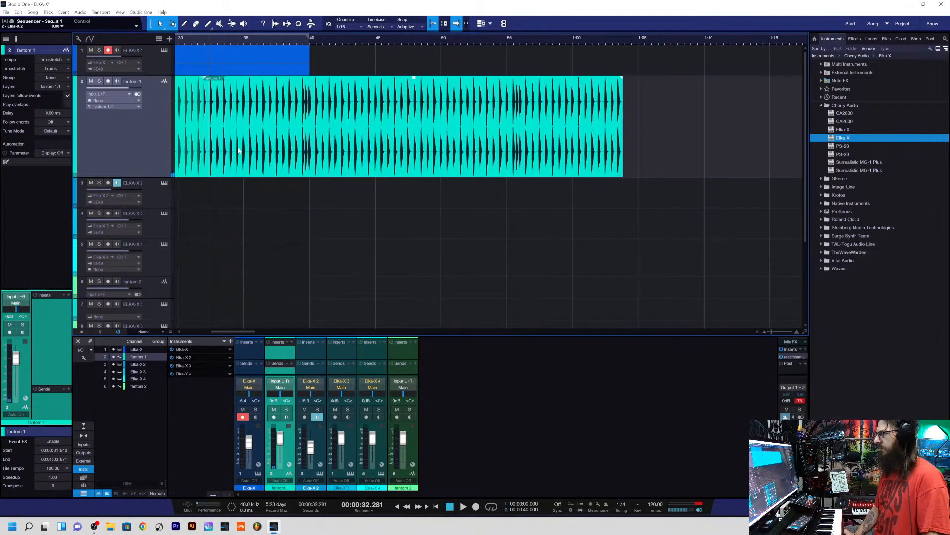
left_click(198, 39)
key("space")
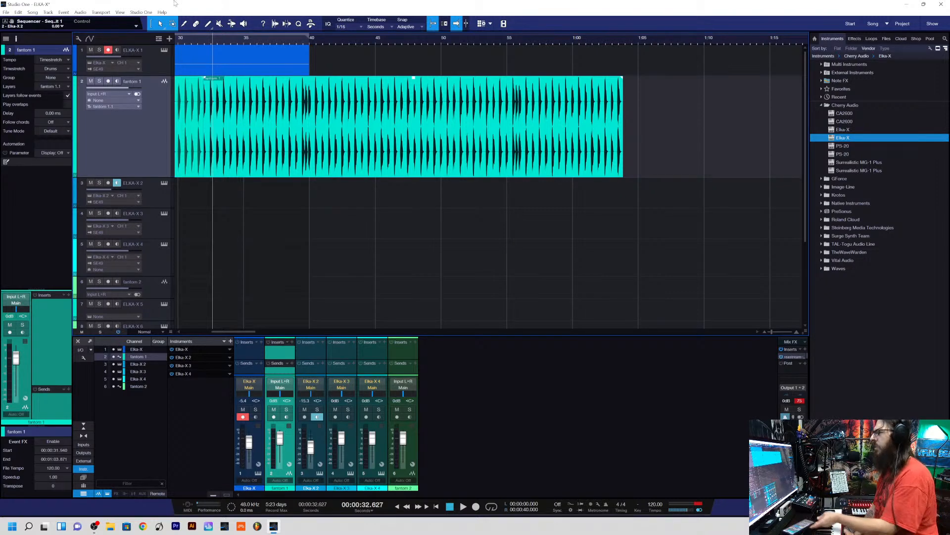
key("space")
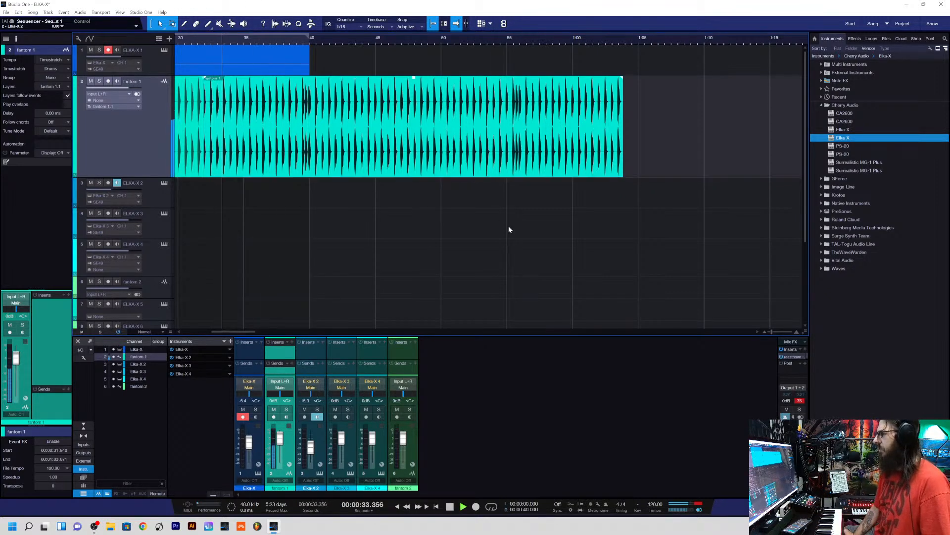
left_click_drag(773, 329, 765, 328)
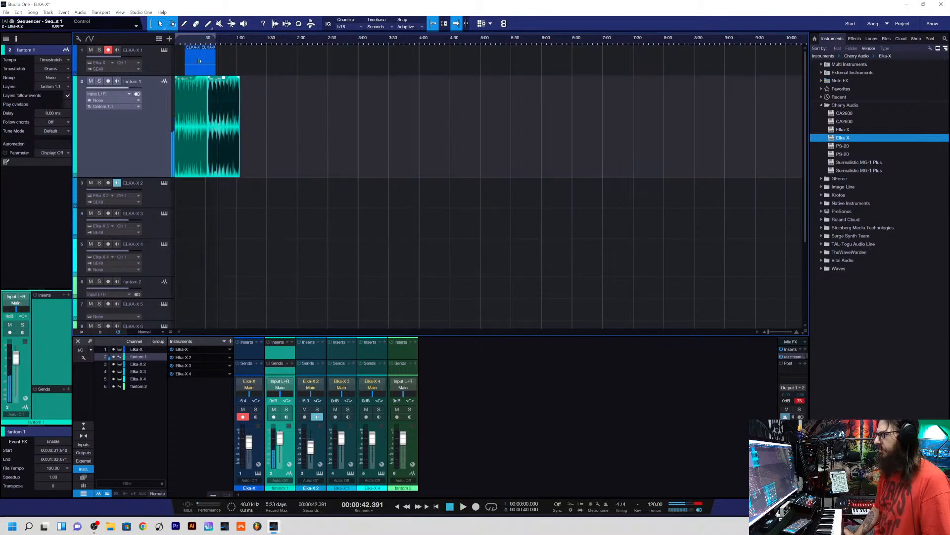
- Move the second fantom 1 event to start at 0:32.000 and play across the join from 0:31.230
left_click(208, 43)
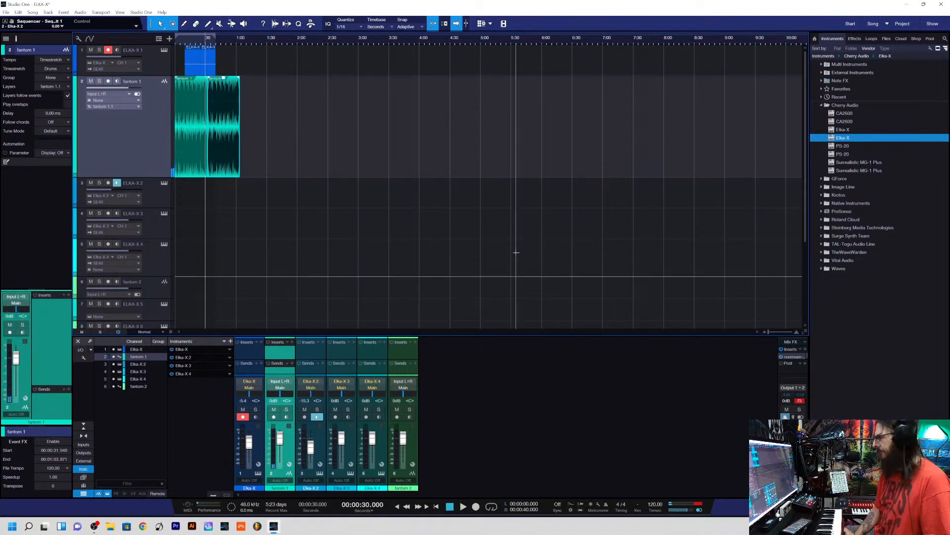
left_click_drag(768, 331, 780, 331)
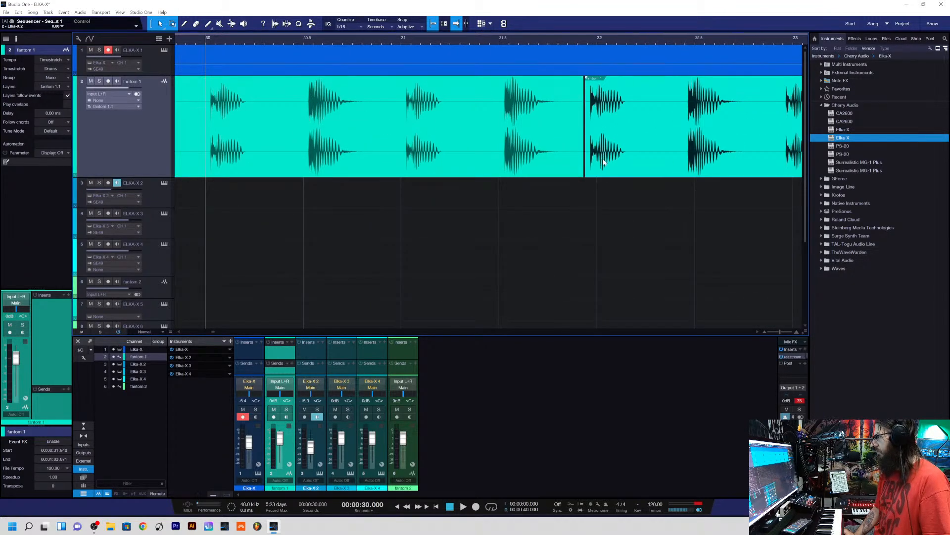
left_click_drag(604, 161, 626, 158)
left_click(446, 41)
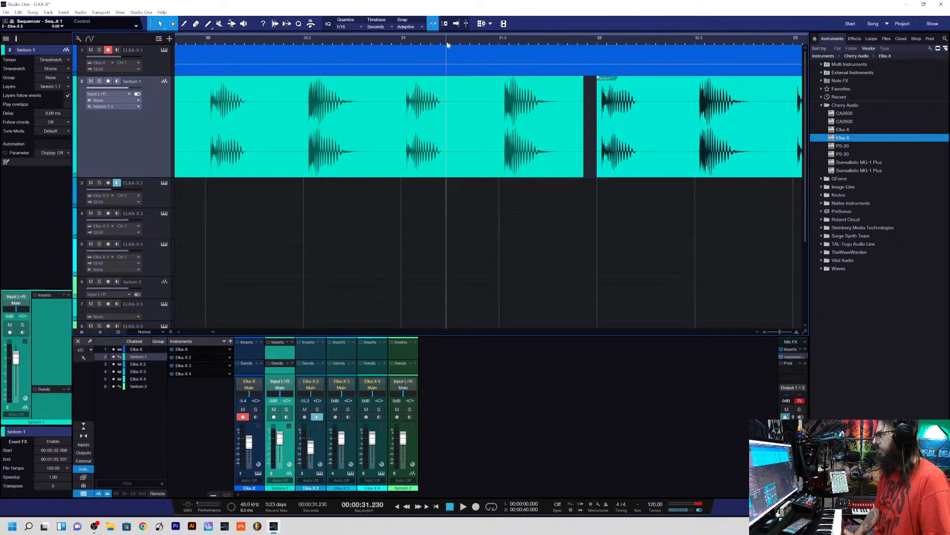
key("space")
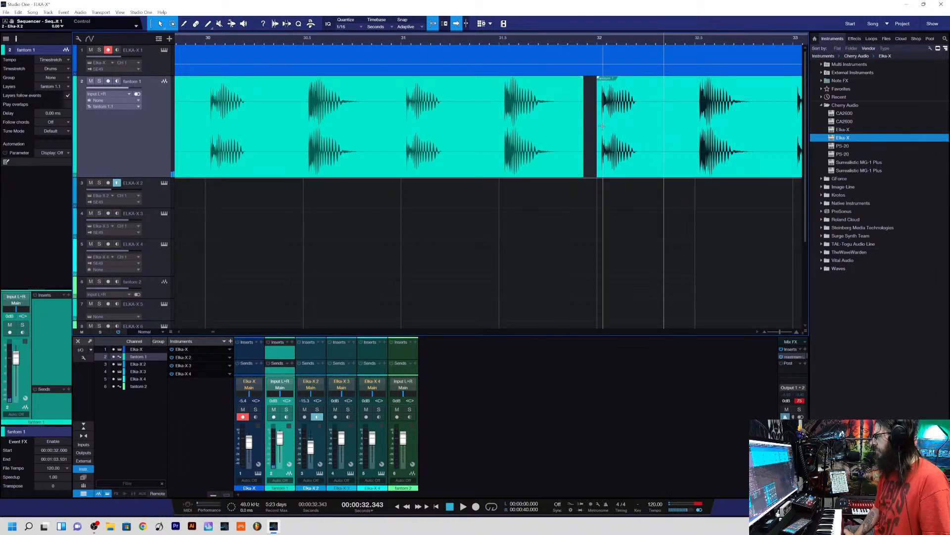
- Extend the second fantom 1 event's beginning back to 0:31.910 to close the gap, and play across the join
left_click_drag(595, 130, 582, 129)
left_click(346, 35)
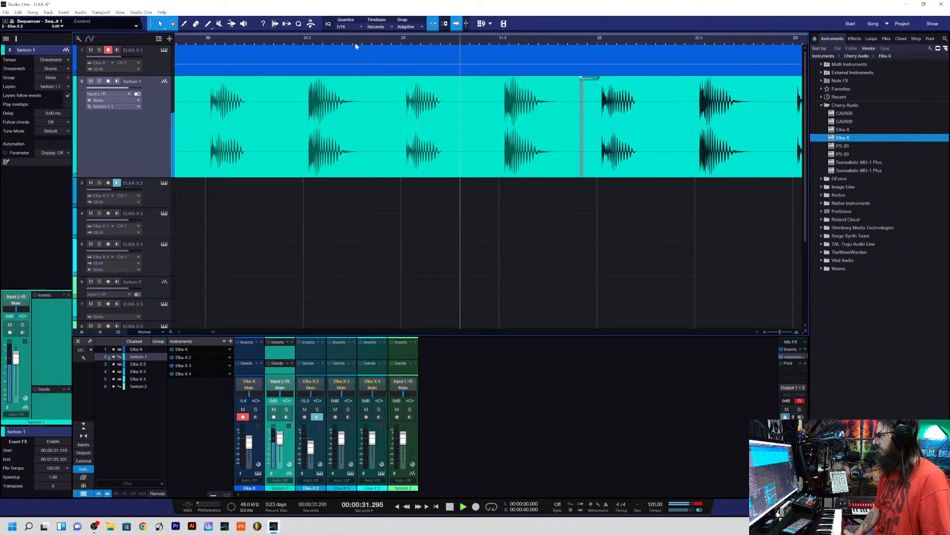
left_click(355, 44)
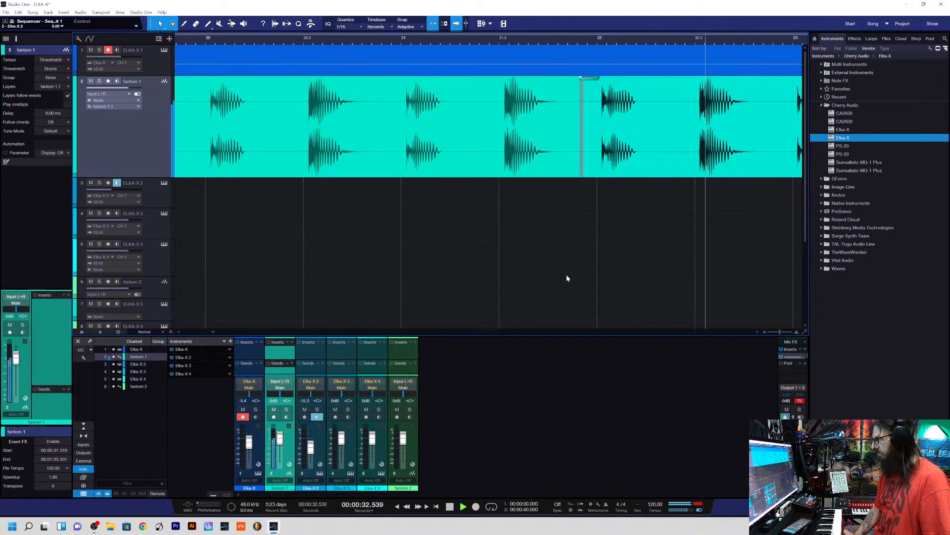
key("space")
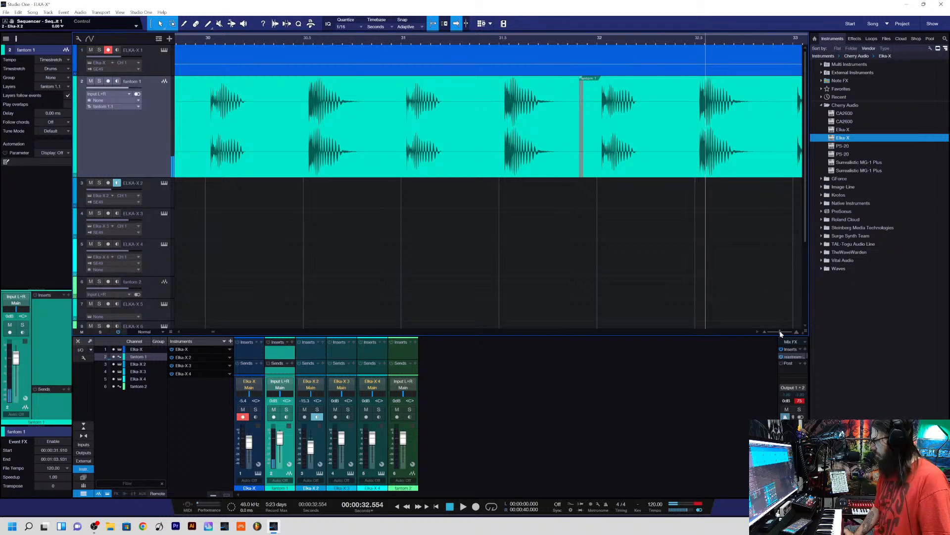
- During playback from near the beginning, switch ELKA-X 1 from record-armed to monitoring and make its track taller
left_click_drag(780, 333, 769, 329)
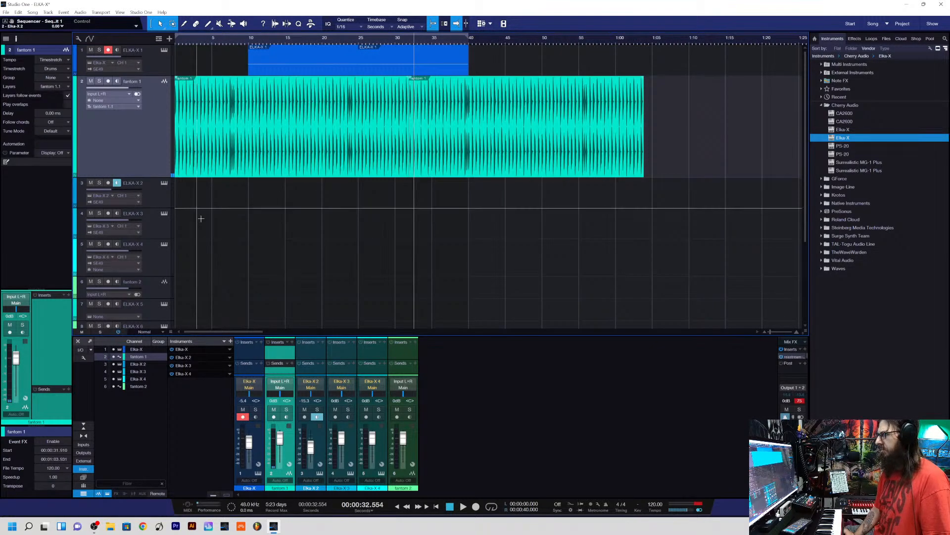
key("space")
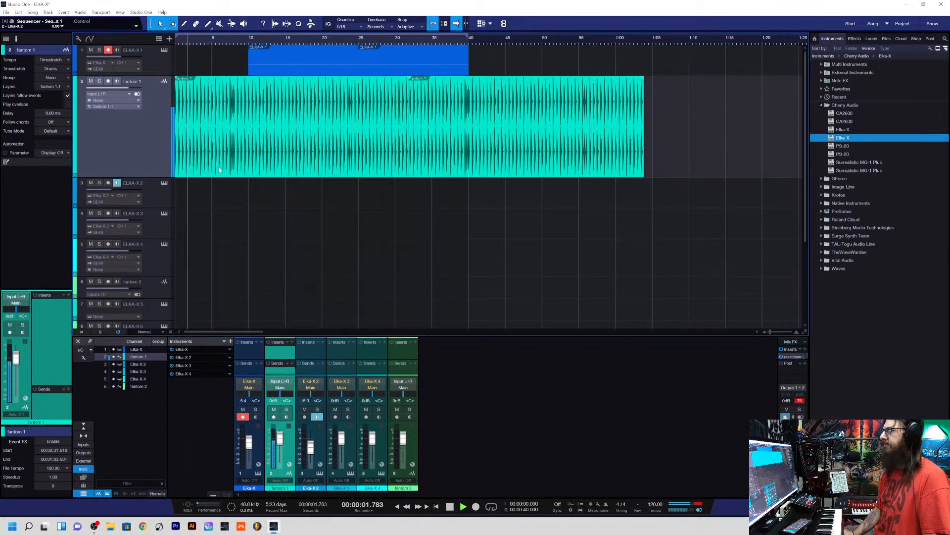
left_click(117, 50)
left_click(108, 50)
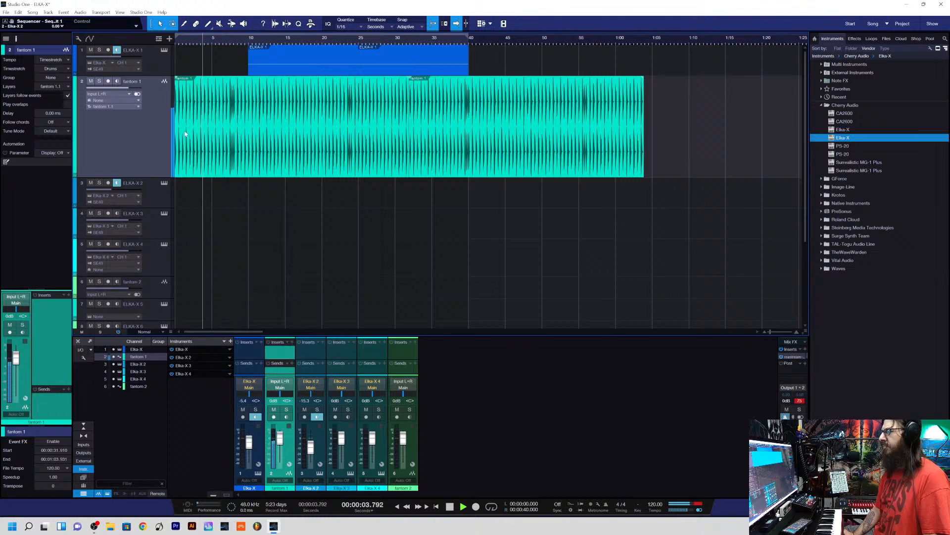
left_click_drag(152, 75, 149, 106)
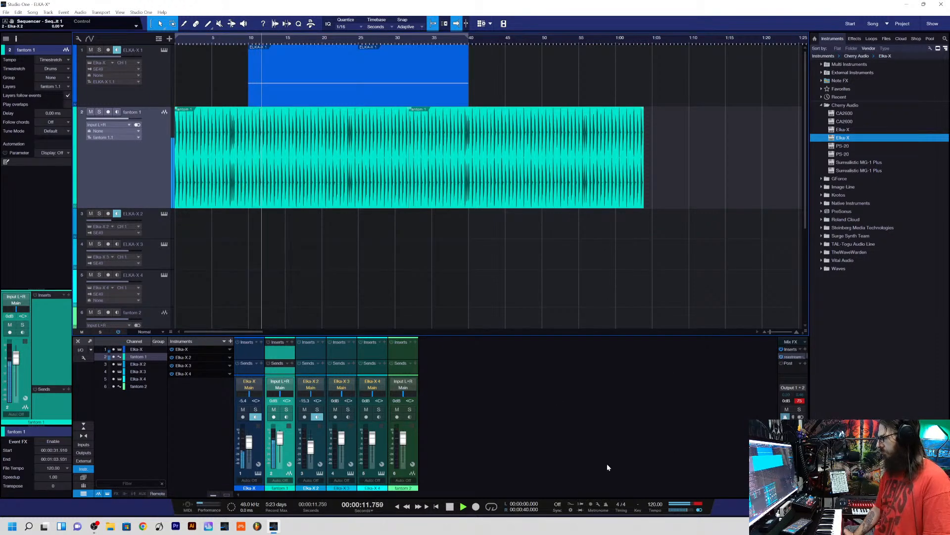
- Try moving the first ELKA-X 1 event to start at 0:04.000 and the second to follow directly at 0:19.000
left_click(398, 505)
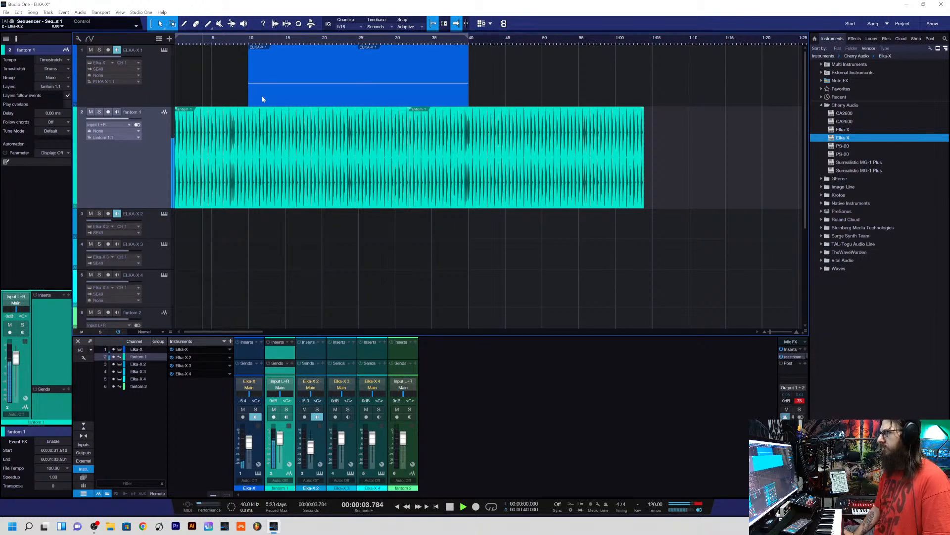
left_click_drag(261, 99, 217, 94)
key("space")
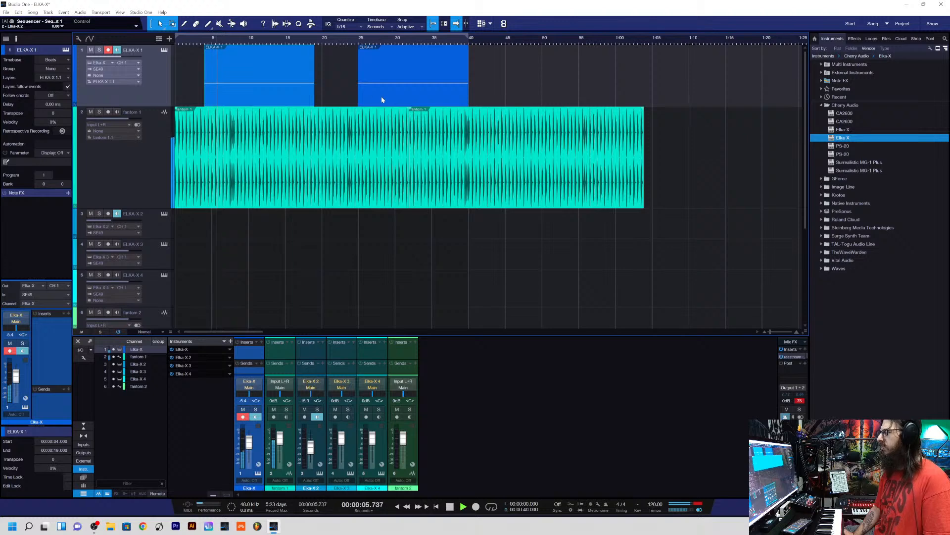
left_click_drag(379, 97, 332, 95)
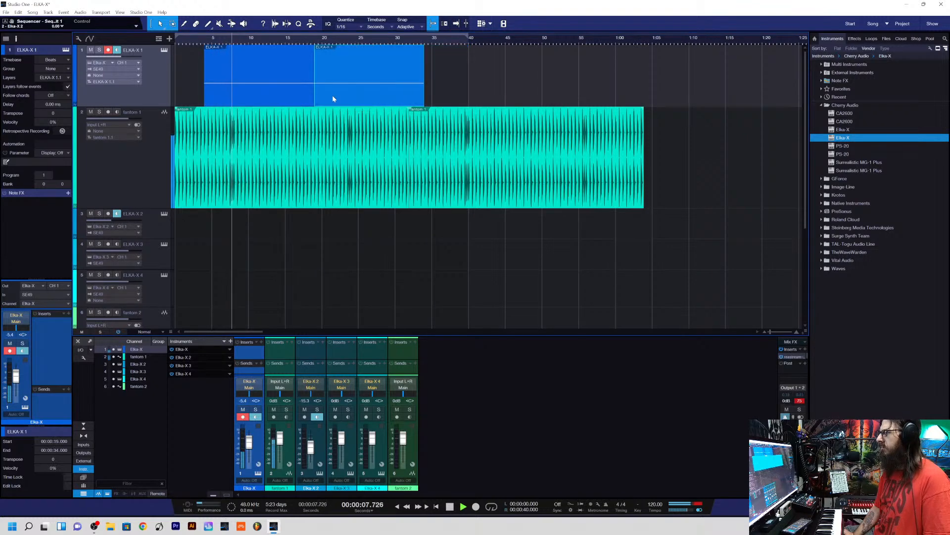
left_click(479, 79)
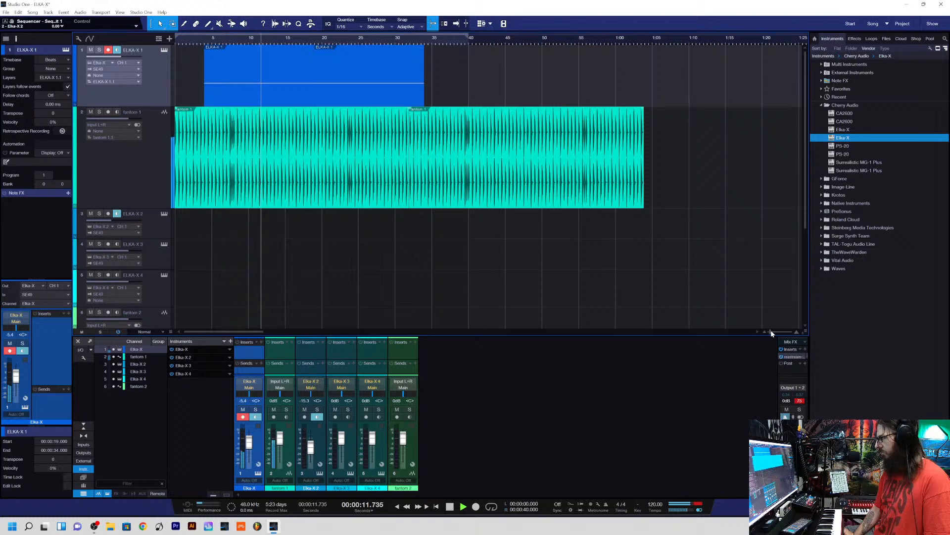
- Delete the second ELKA-X 1 event and stop playback
left_click_drag(770, 332, 773, 332)
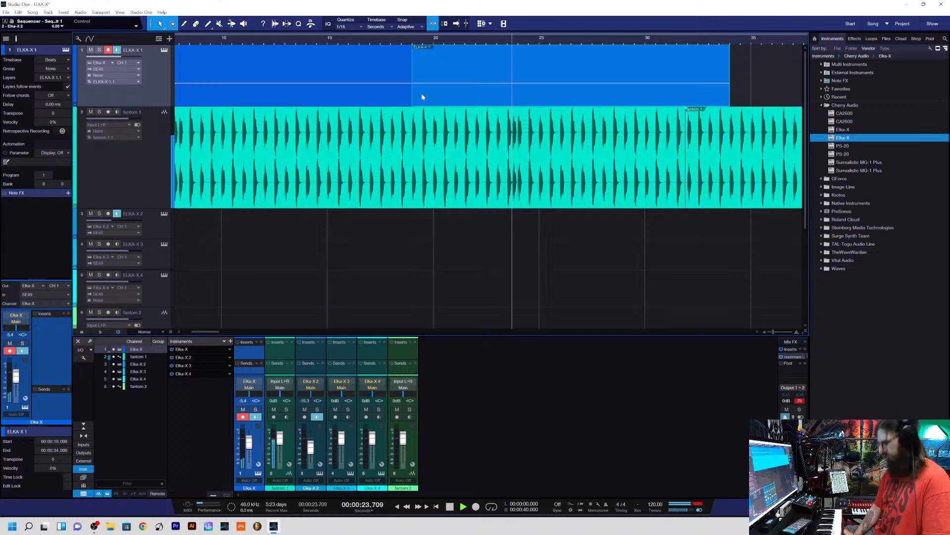
key("Delete")
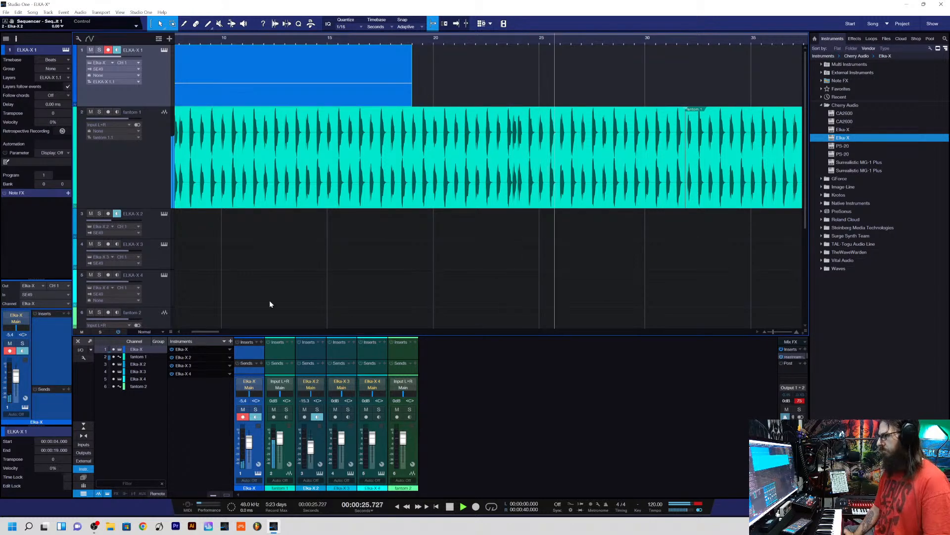
key("space")
- Try moving the remaining ELKA-X 1 event to start at 0:04.540, near the following fantom 1 hit
left_click_drag(203, 331, 170, 331)
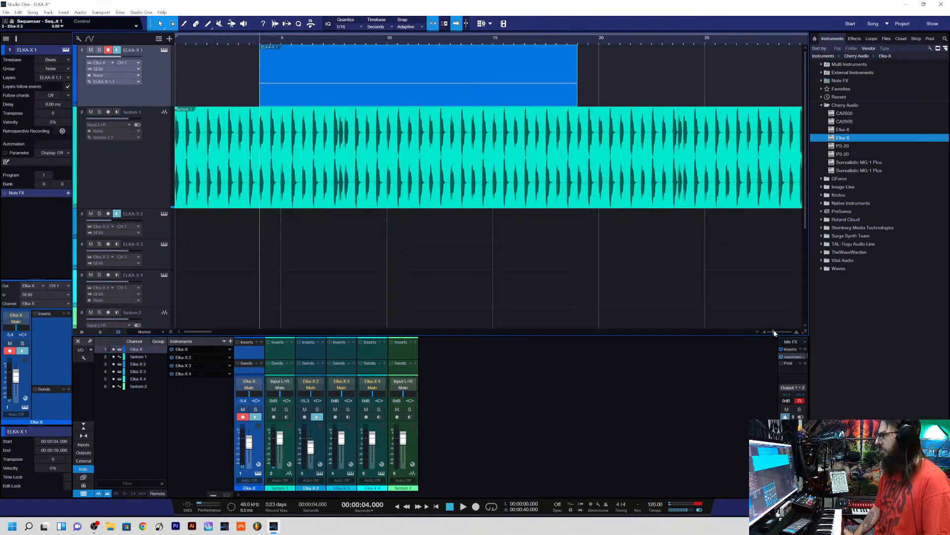
left_click_drag(775, 333, 798, 330)
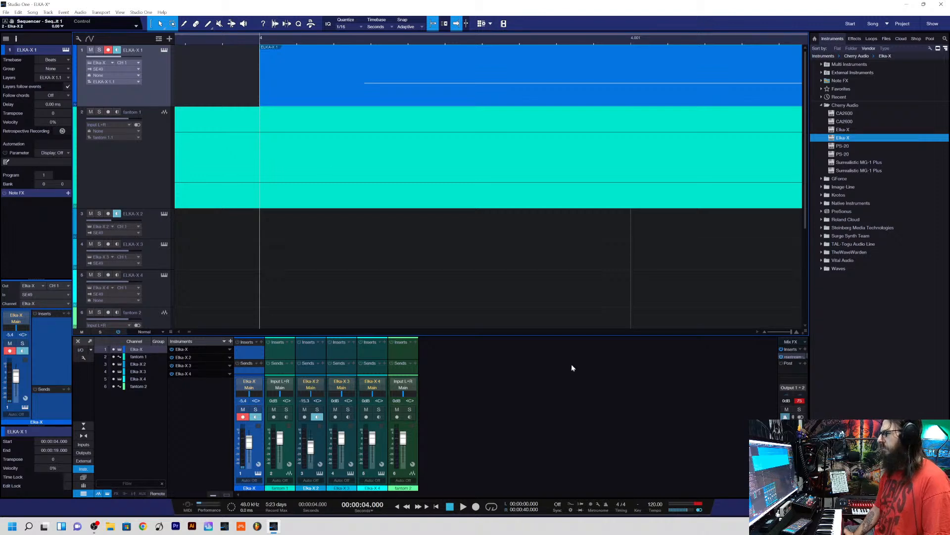
mouse_move(792, 333)
left_mouse_down()
mouse_move(775, 333)
mouse_move(783, 331)
left_mouse_up()
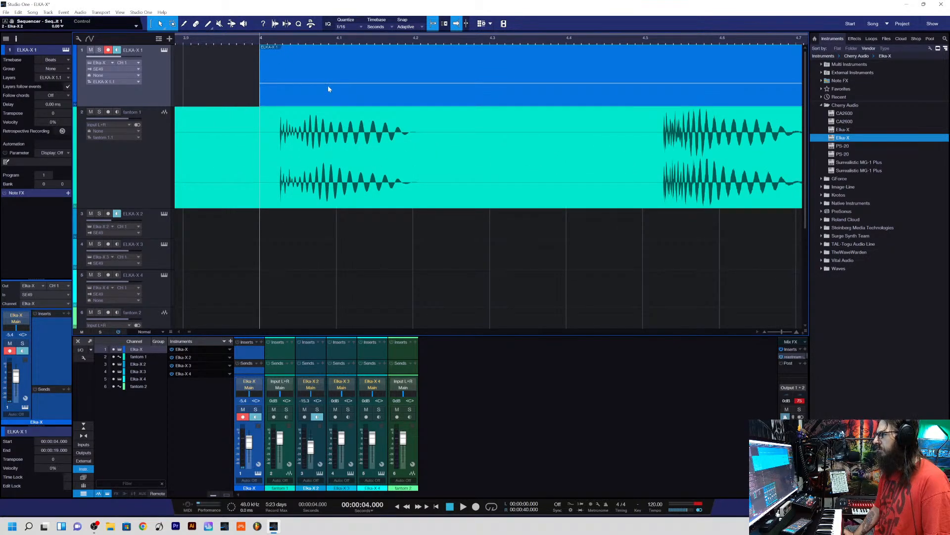
left_click_drag(328, 88, 742, 89)
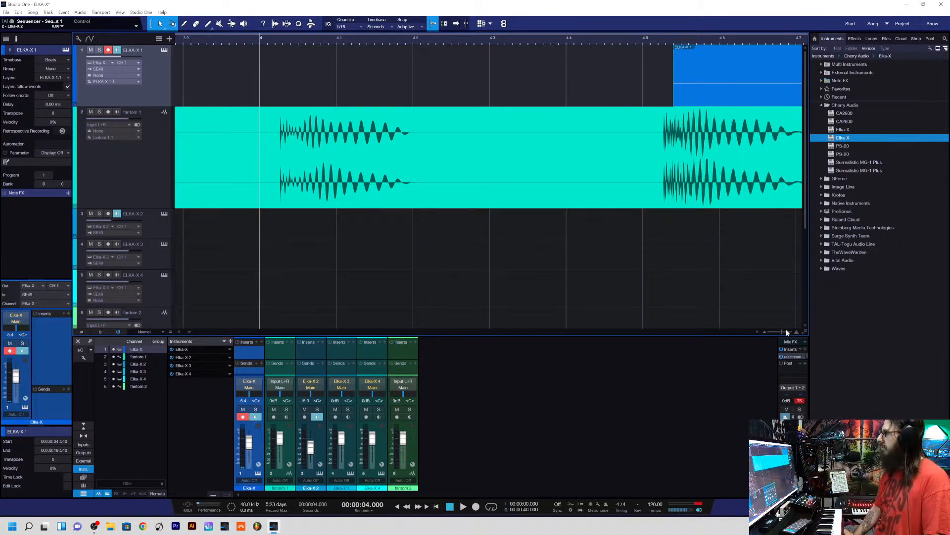
- Set the playback position to 0:05.000 and move the ELKA-X 1 event to start exactly there
left_click_drag(783, 330, 775, 333)
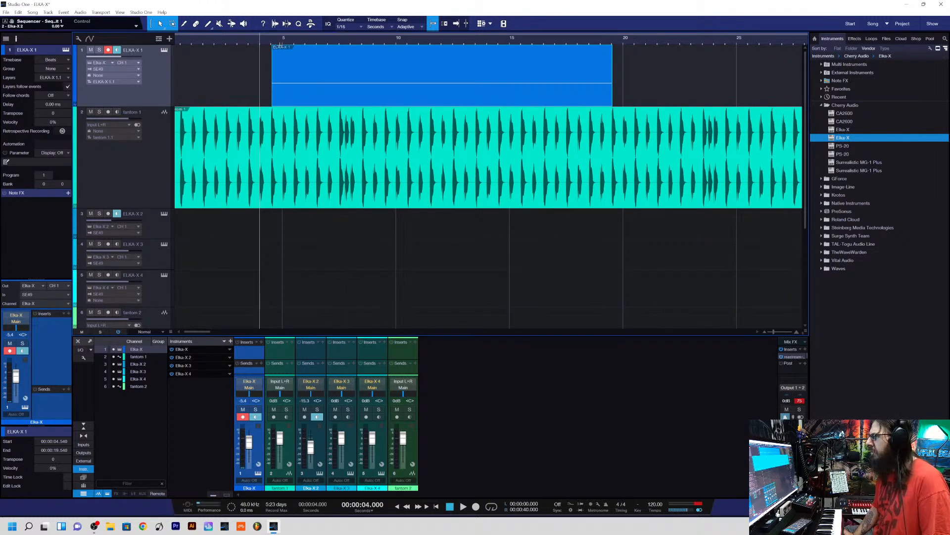
left_click(283, 40)
left_click_drag(280, 94, 290, 97)
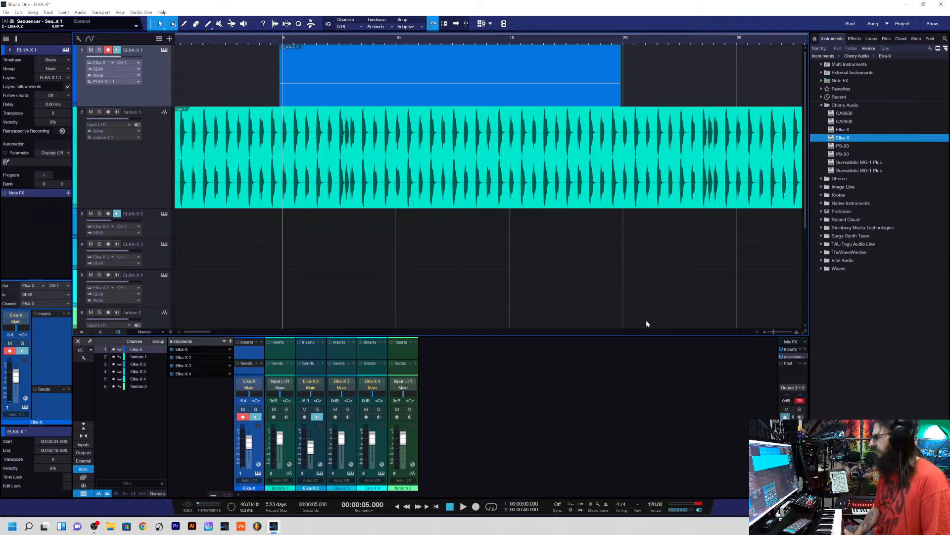
left_click_drag(775, 329, 780, 329)
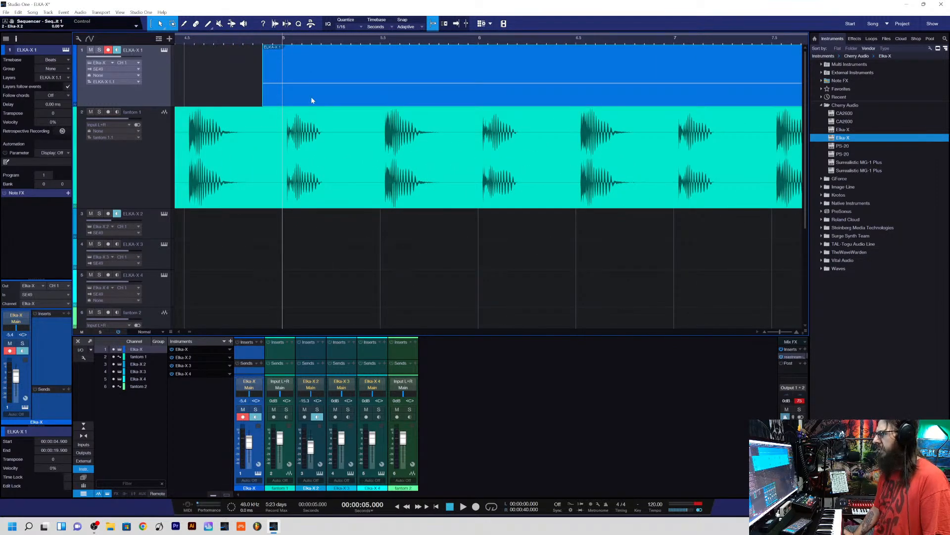
left_click_drag(311, 100, 331, 106)
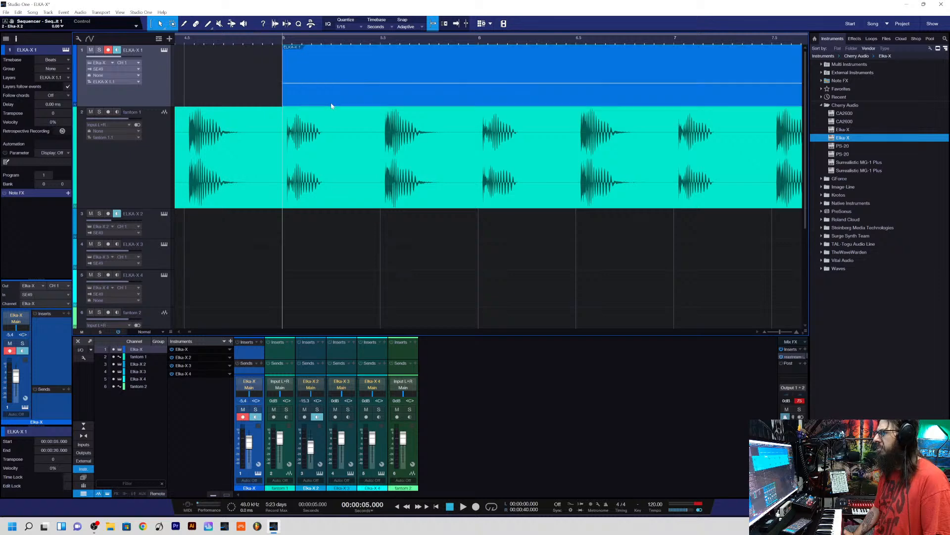
- Open the ELKA-X 1 track's instrument, position its window below the upper tracks, and turn off monitoring on ELKA-X 2
left_click(164, 50)
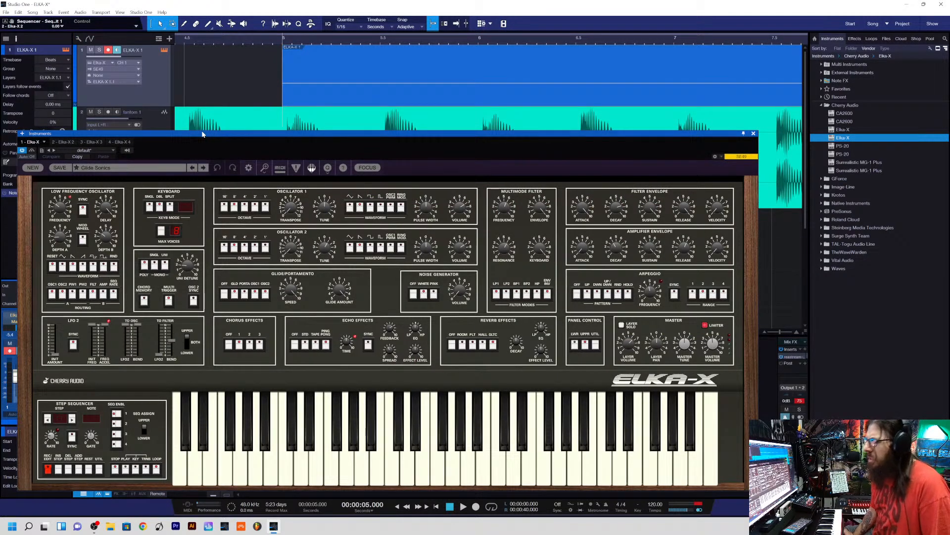
left_click_drag(198, 136, 214, 58)
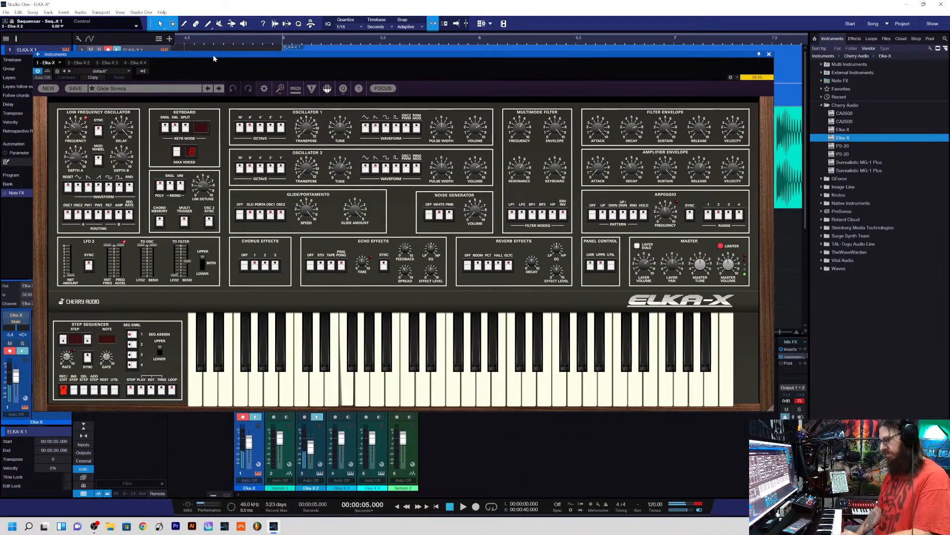
left_click_drag(238, 56, 247, 228)
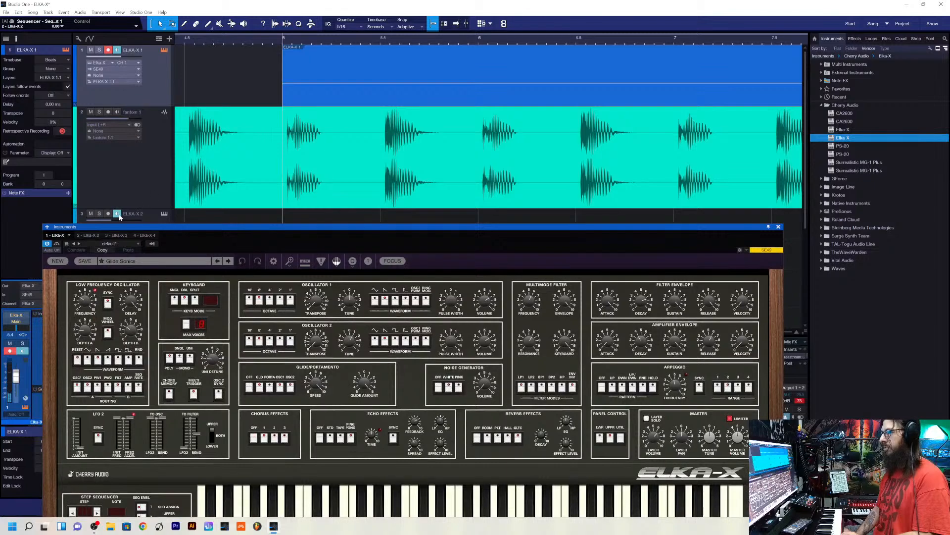
left_click(117, 214)
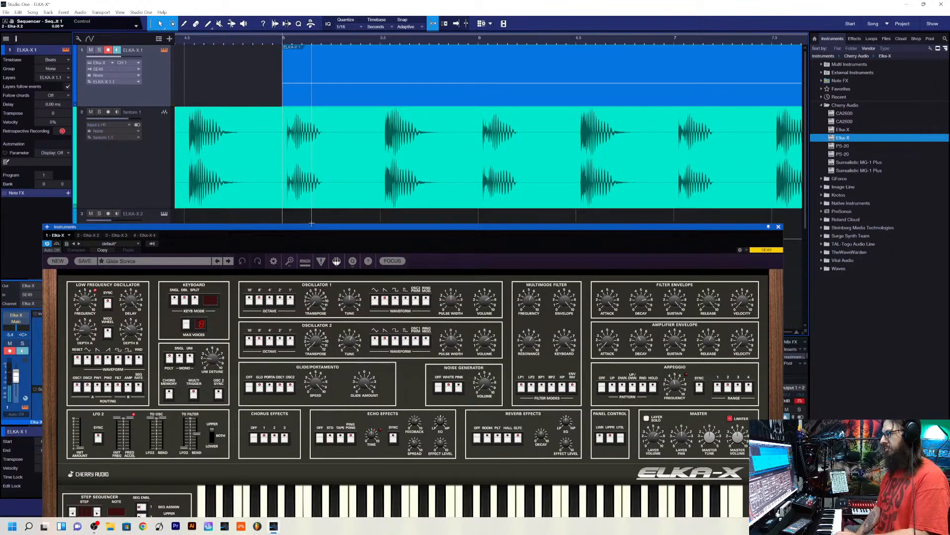
- Close the ELKA-X 1 instrument window and shift the ELKA-X 1 event slightly earlier so its note starts at 0:05.000
left_click_drag(310, 228, 294, 95)
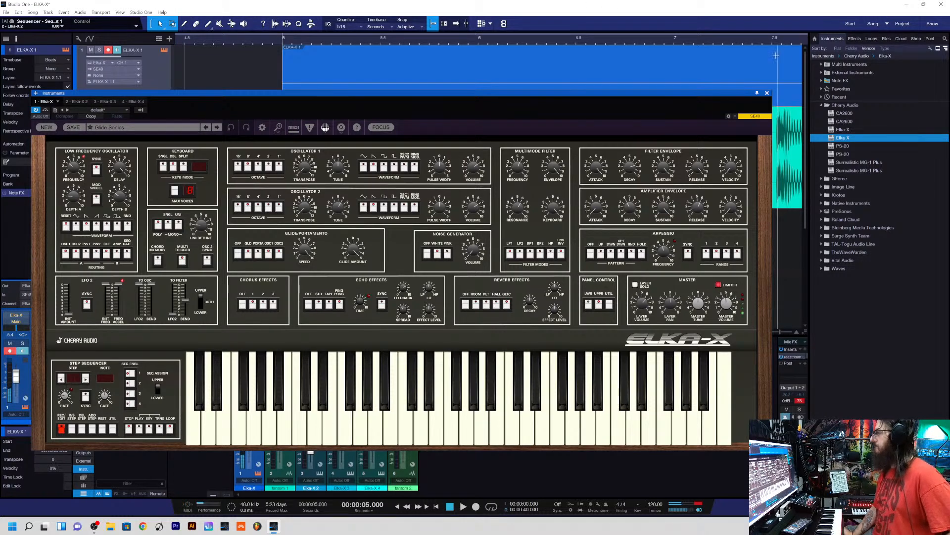
left_click(767, 94)
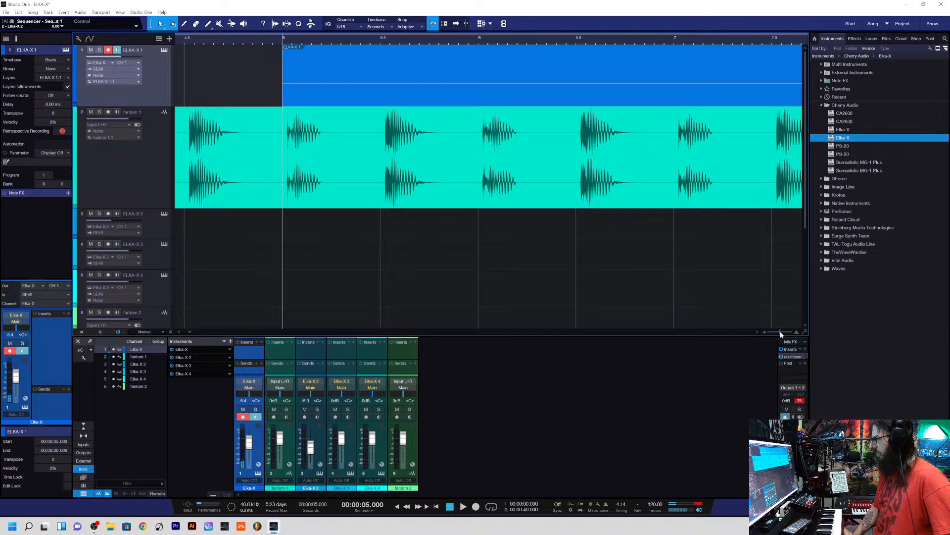
left_click_drag(781, 335, 795, 333)
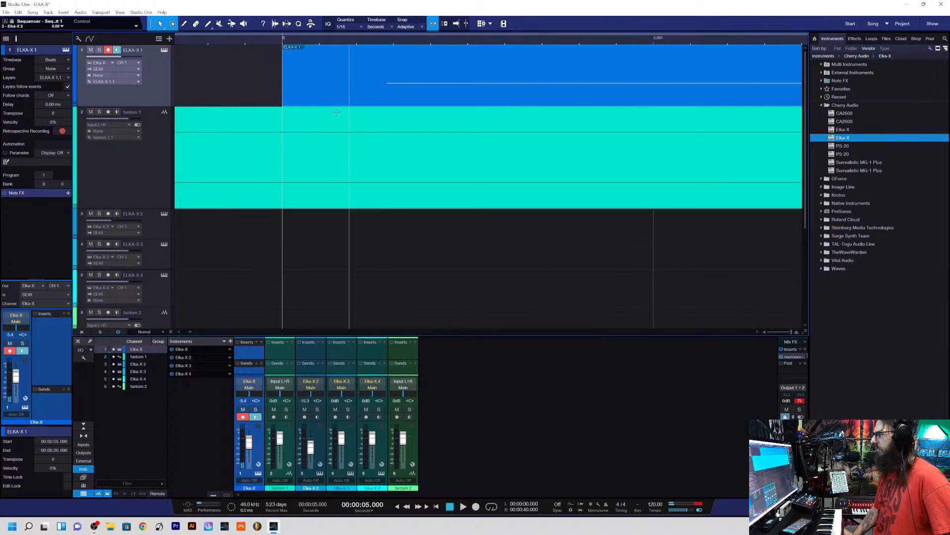
mouse_move(283, 89)
left_mouse_down()
mouse_move(356, 94)
mouse_move(268, 99)
left_mouse_up()
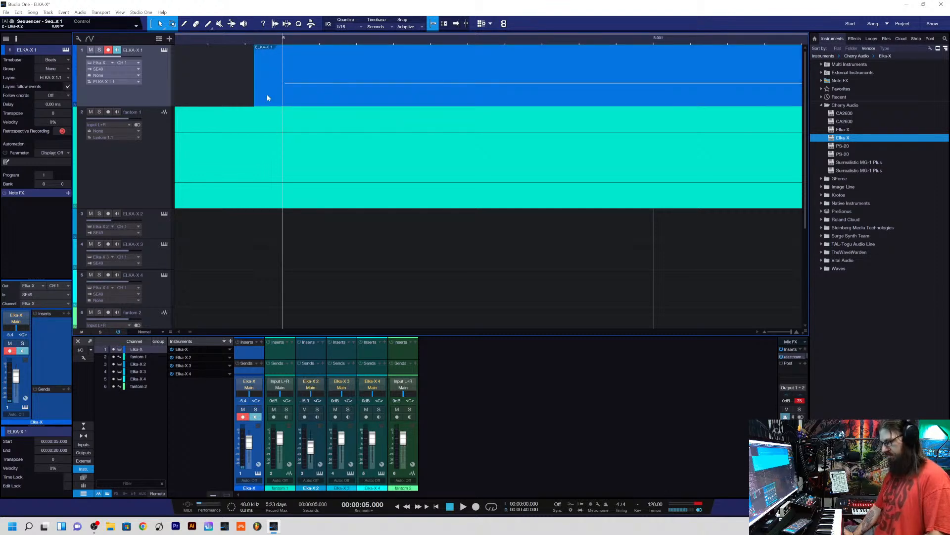
- Play the ELKA-X 1 event from 0:05.000 to check its timing against the fantom 1 beat
key("space")
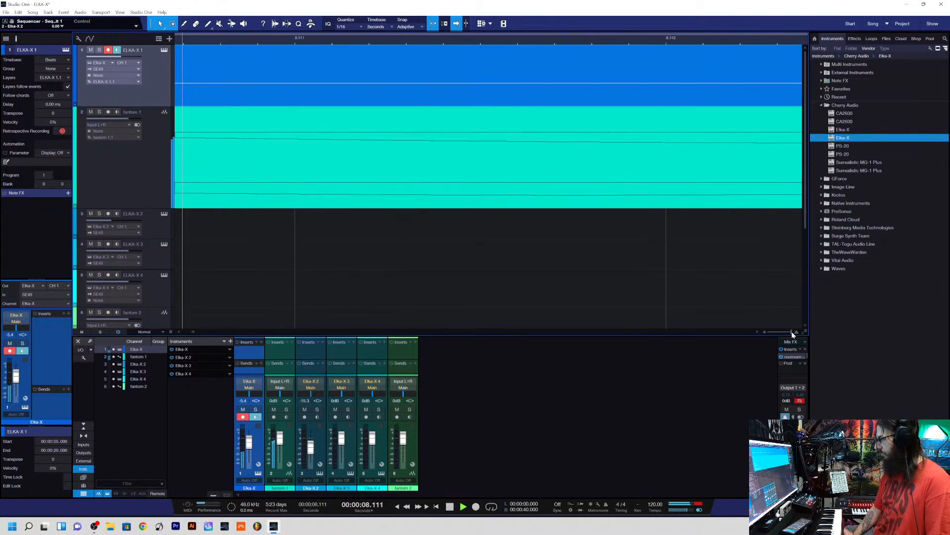
left_click_drag(789, 336, 772, 332)
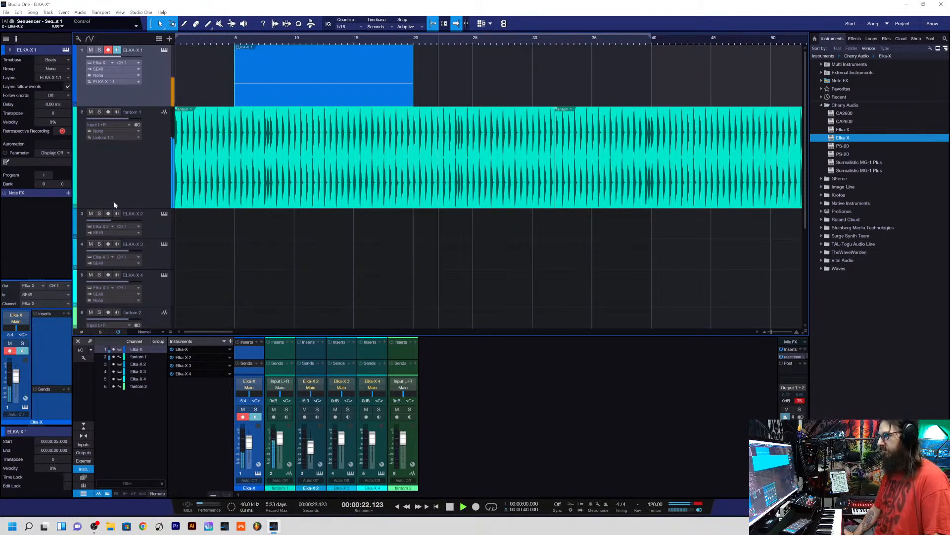
key("space")
- Select the ELKA-X 2 track, turn off monitoring on ELKA-X 1, and reduce the fantom 1 track's height
left_click(136, 209)
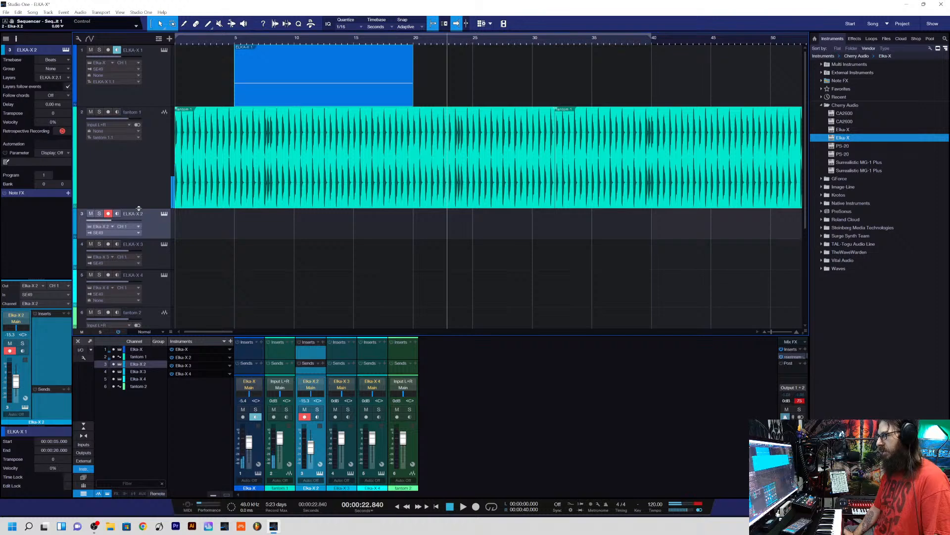
left_click_drag(149, 207, 153, 147)
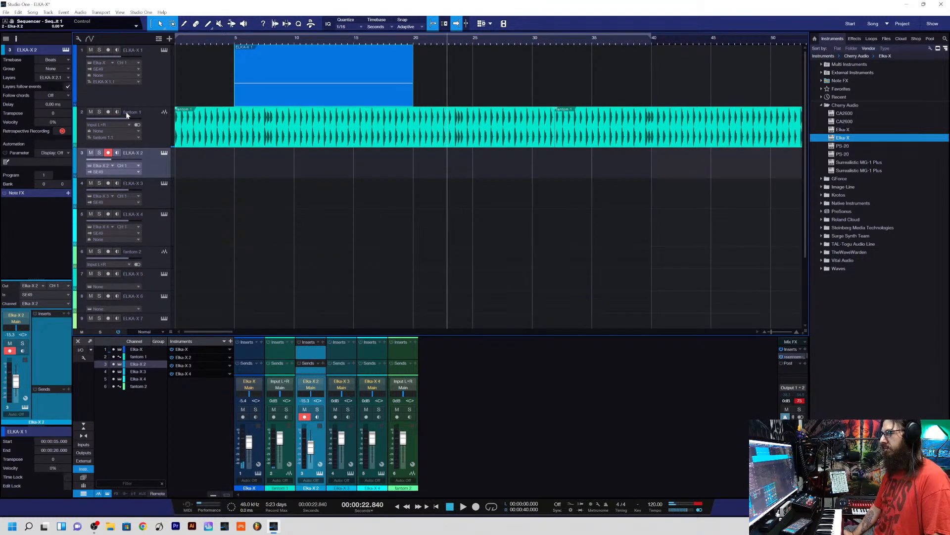
- Audition the ELKA-X 1 event with the beat from its middle and its start, and return the playback position to the song start
left_click(300, 40)
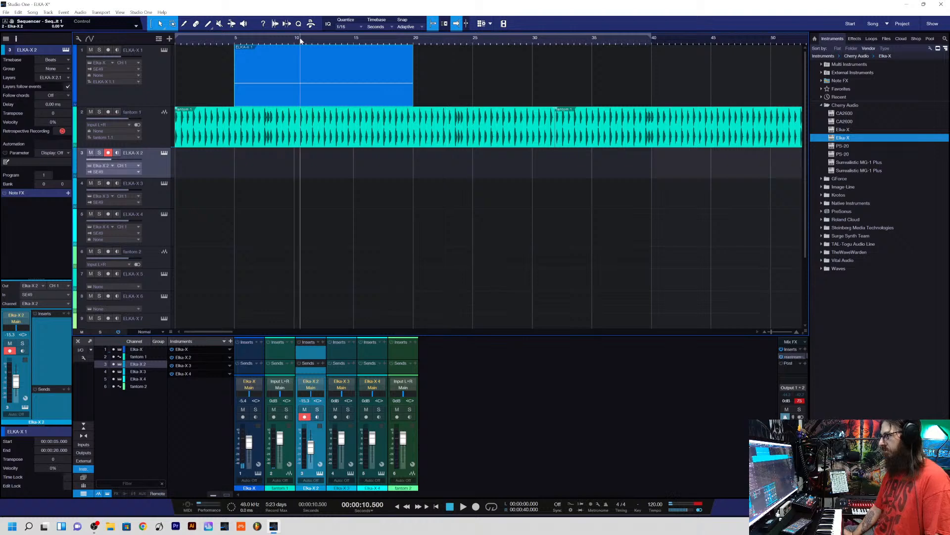
key("space")
left_click(232, 41)
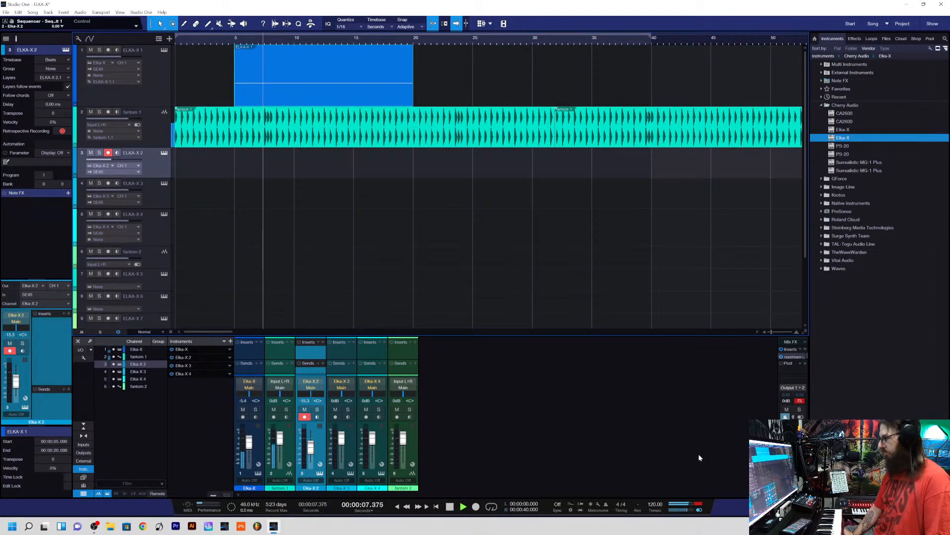
key("space")
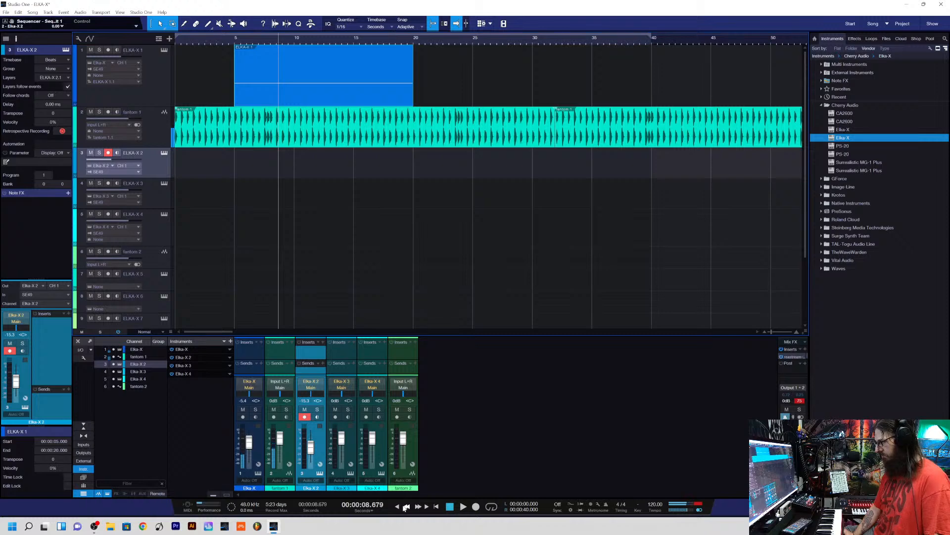
left_click(399, 506)
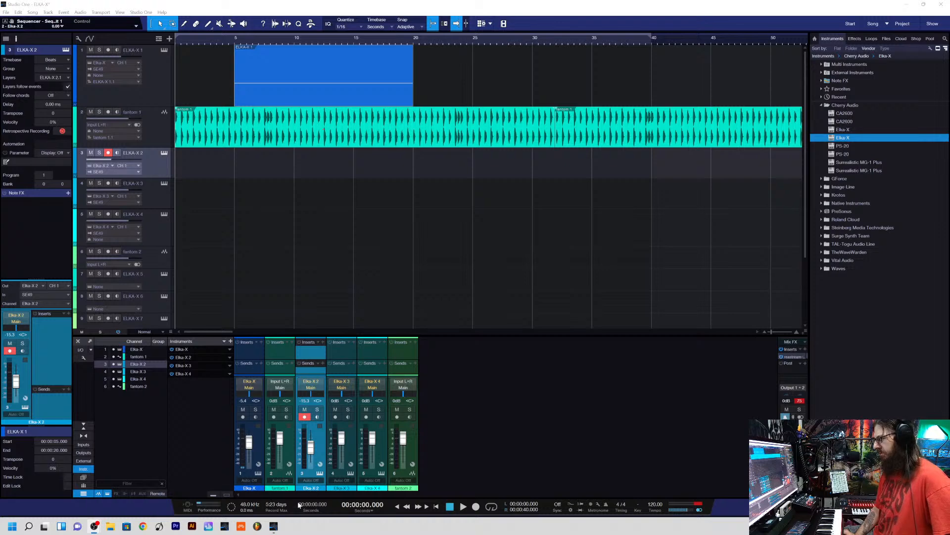
- Turn on monitoring for ELKA-X 2 and play the song from the start to try its sound over the beat
left_click(275, 526)
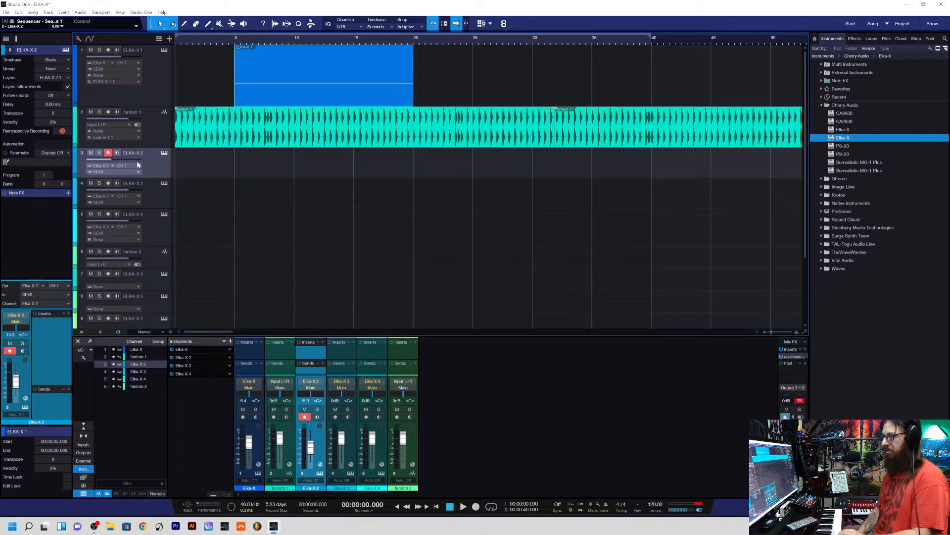
left_click(118, 153)
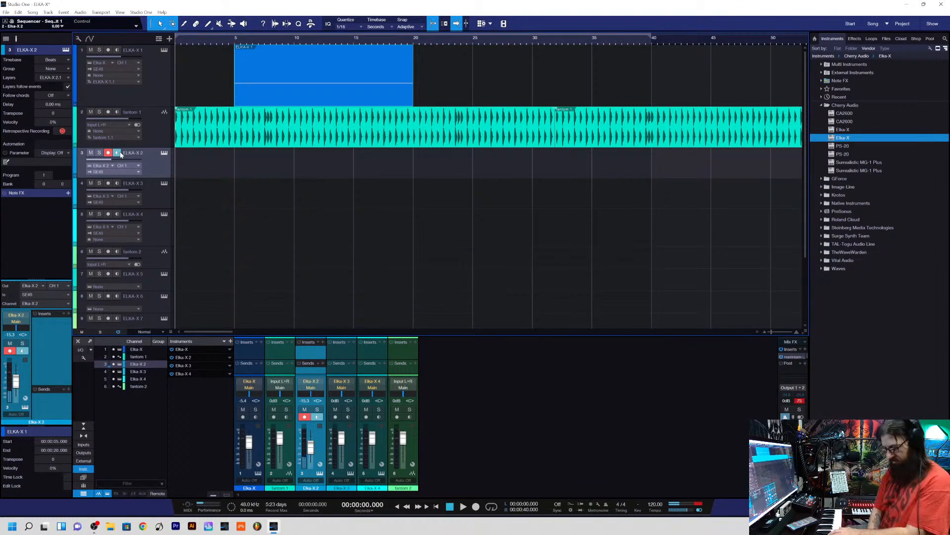
key("space")
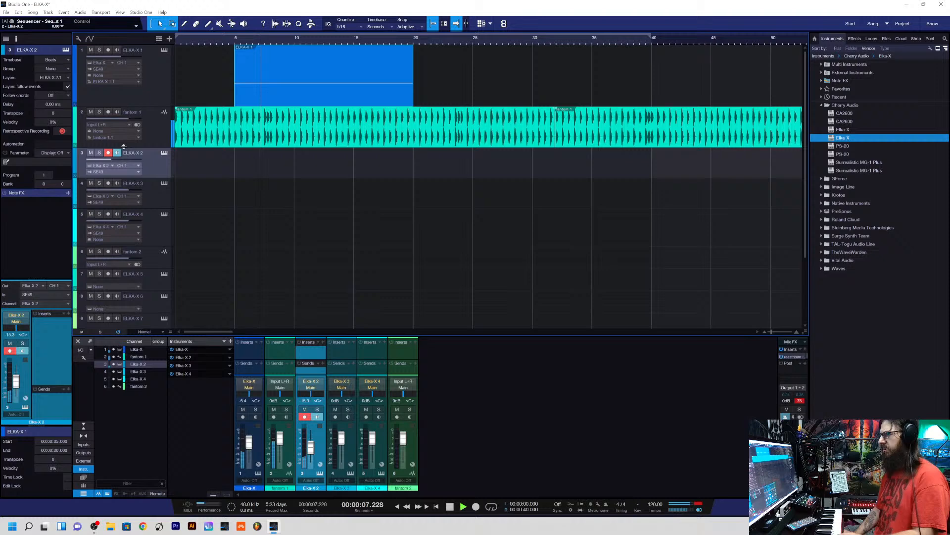
- Select the ELKA-X 3 track and turn on its monitoring during playback, and return to the song start
left_click(117, 184)
left_click(151, 198)
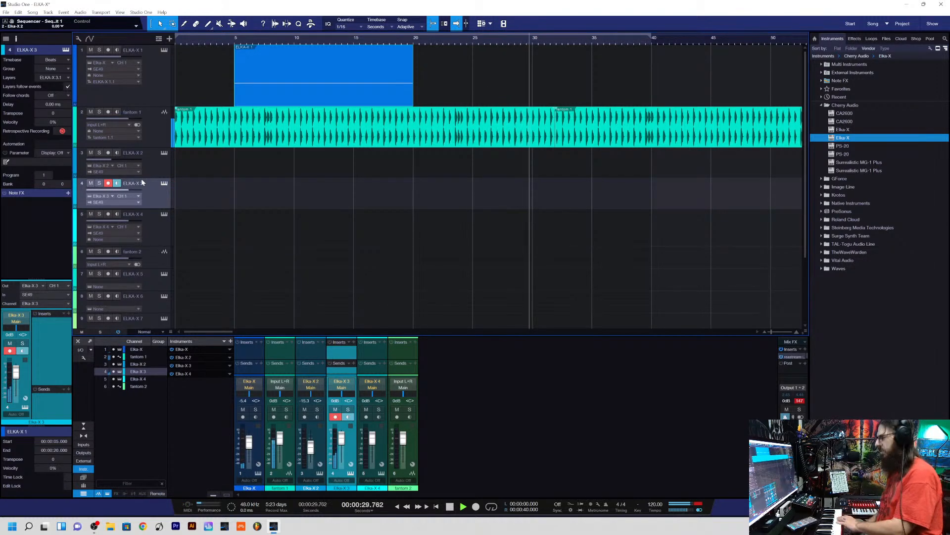
key("space")
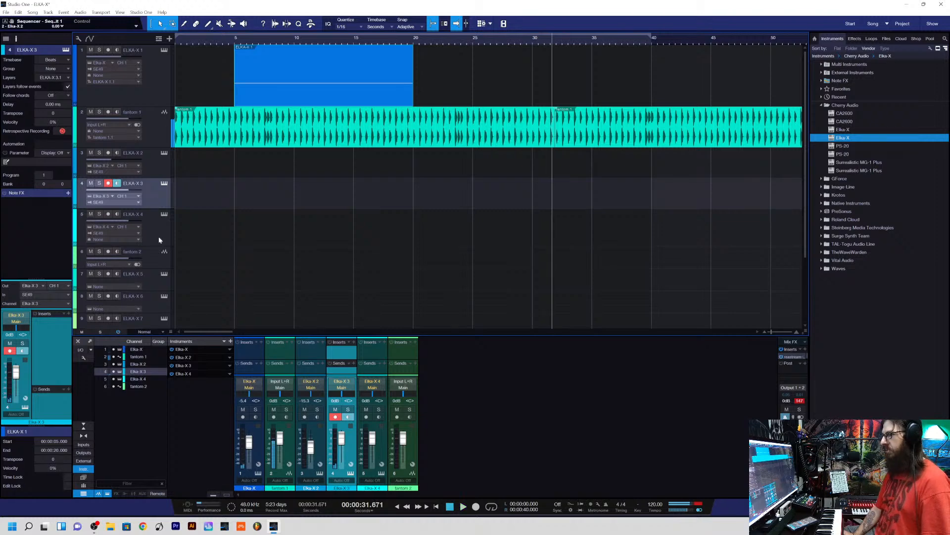
left_click(399, 506)
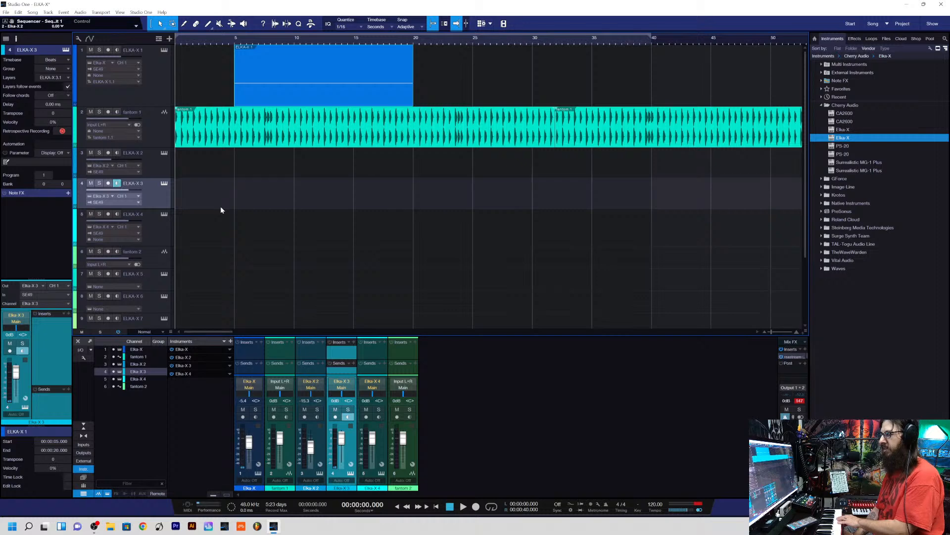
- Lower the ELKA-X 3 volume to -14.2 dB while the song plays, and return to the song start
left_click(462, 506)
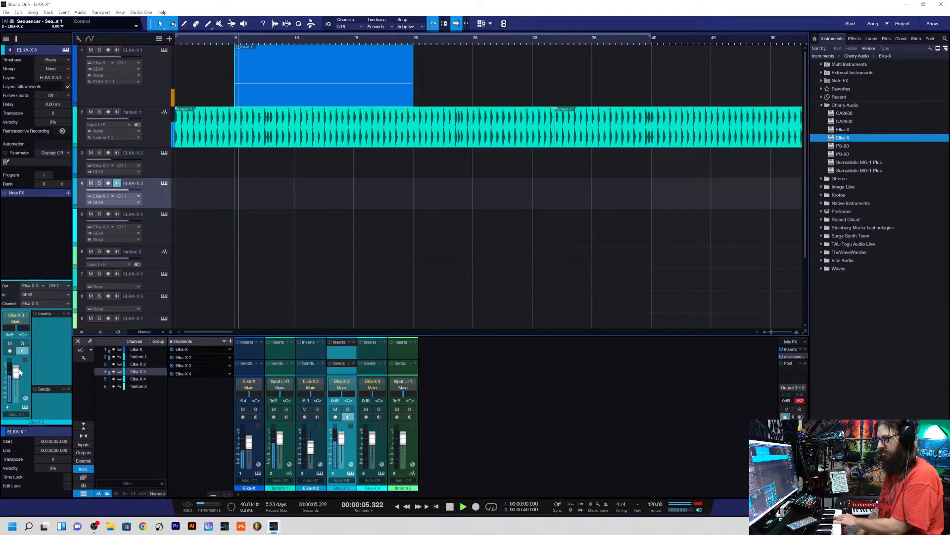
left_click_drag(16, 371, 17, 381)
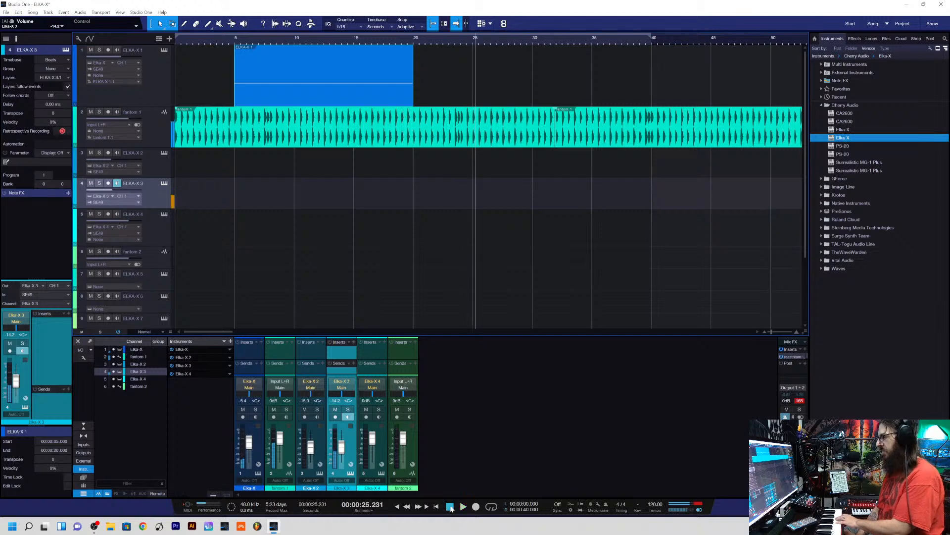
left_click(396, 506)
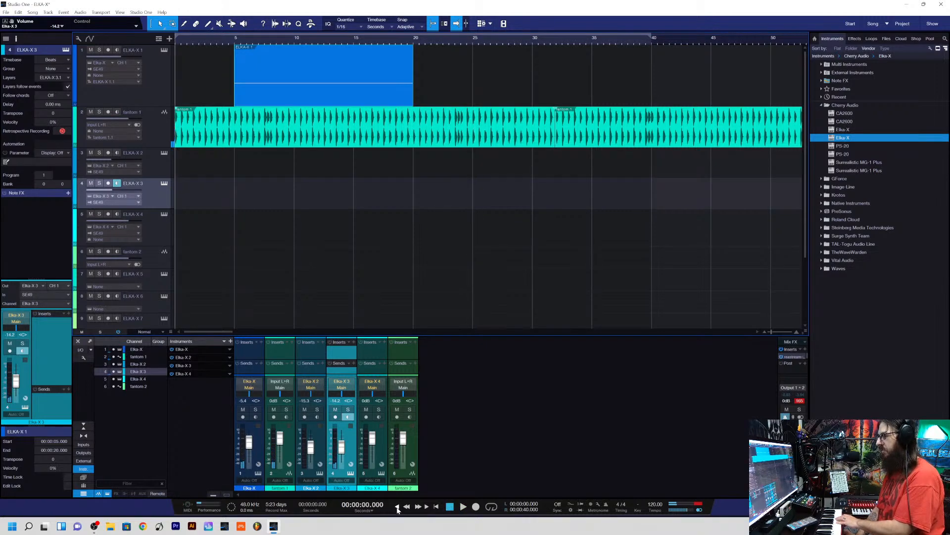
left_click(475, 506)
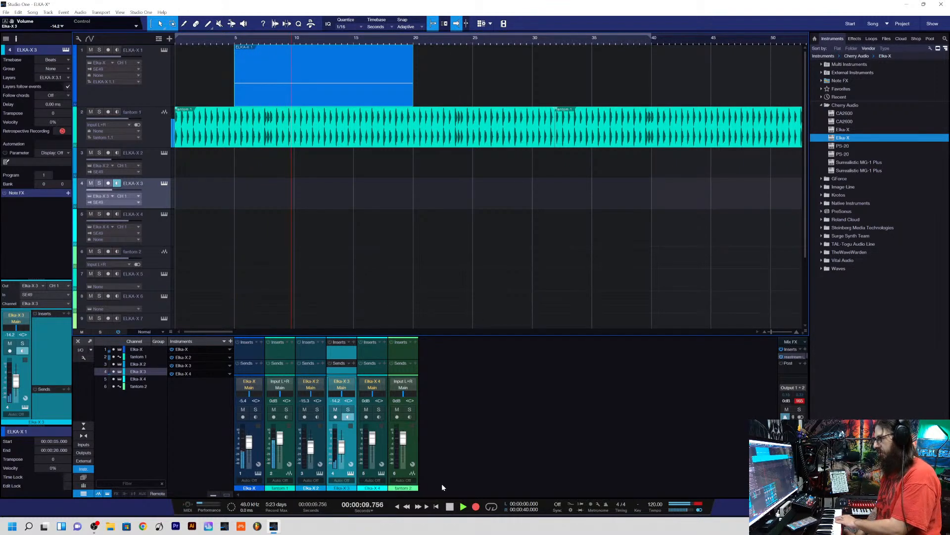
left_click(448, 507)
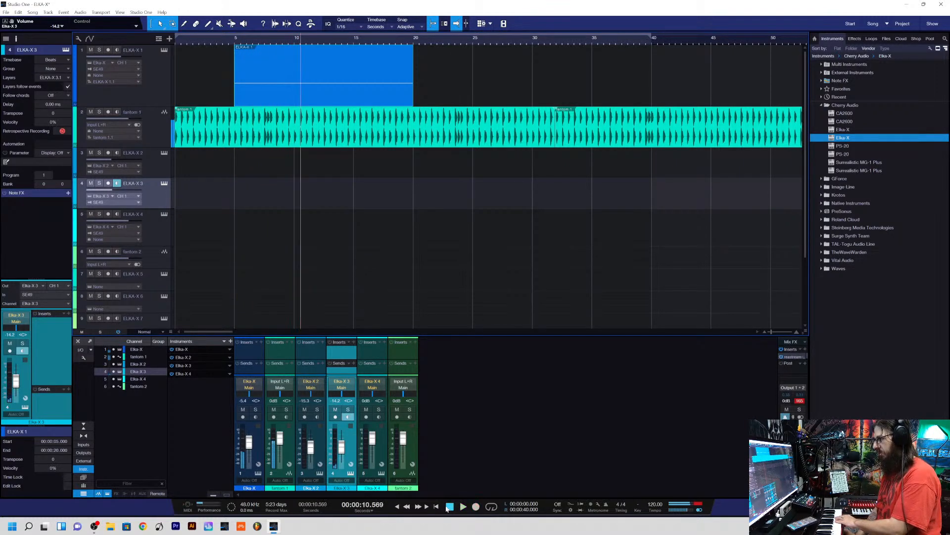
left_click(393, 504)
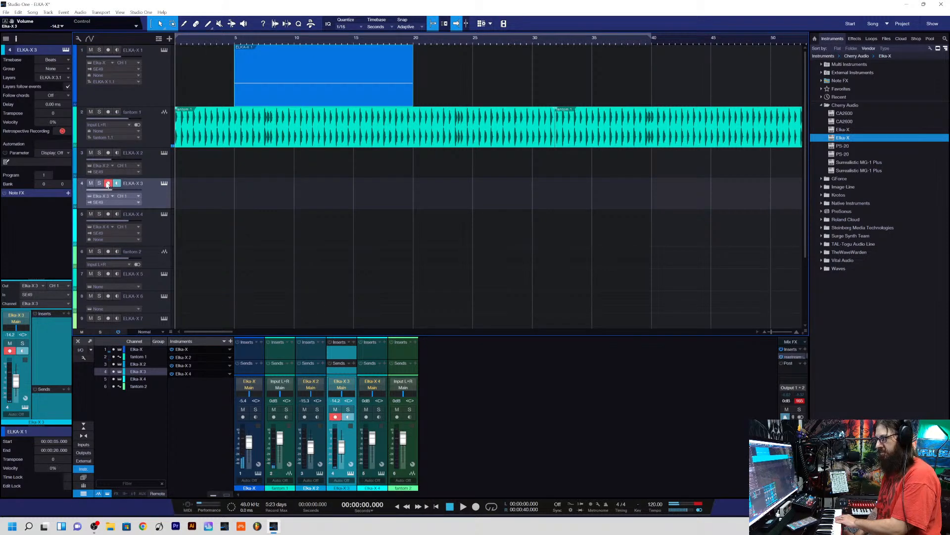
- Record an ELKA-X 3 take over the beat from the song start, with the track record-armed, stopping at about 0:21.7
left_click(476, 506)
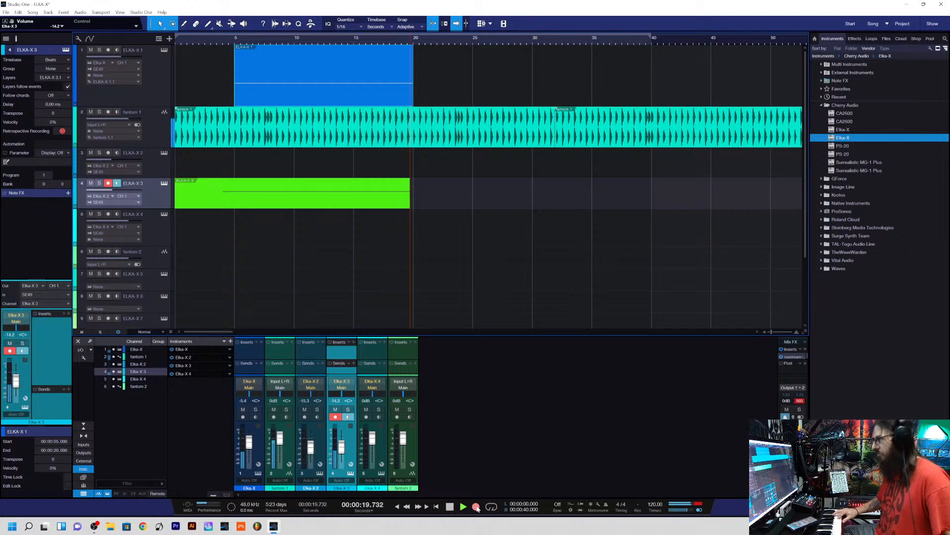
key("space")
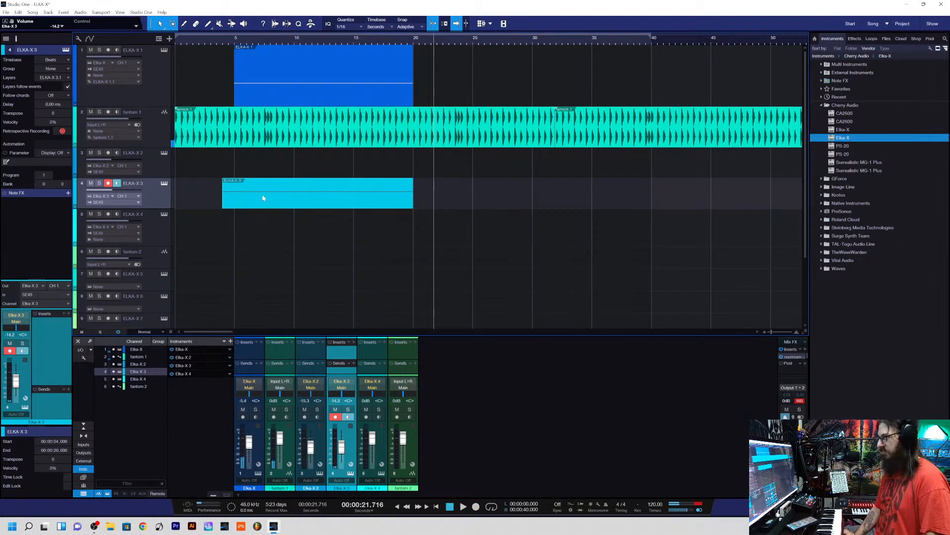
- Play back the recorded ELKA-X 3 event from about 0:04 and again from about 0:01 to check its timing
left_click(223, 42)
key("space")
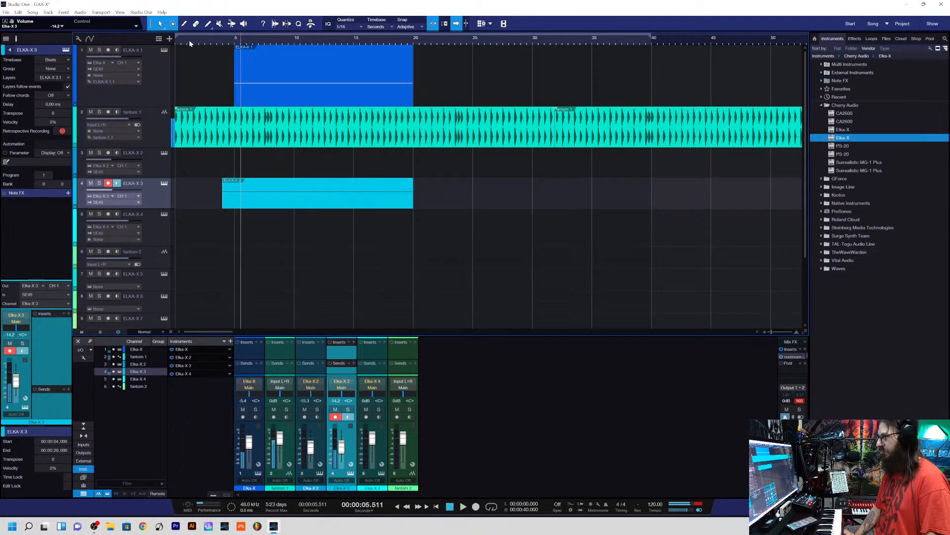
left_click(190, 43)
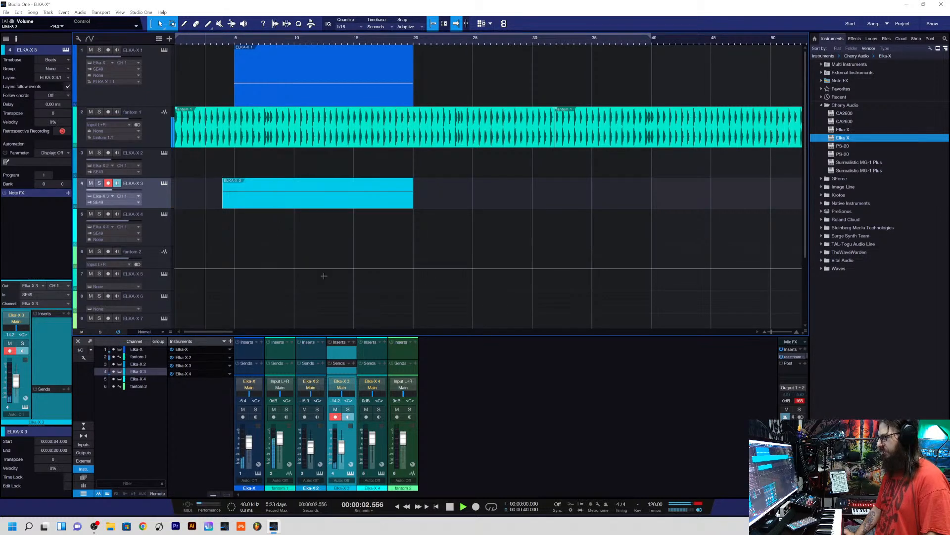
key("space")
- Move the ELKA-X 3 event to start at 0:00.000 and shorten its end to 0:15.000 while checking it in playback
left_click_drag(261, 202, 210, 213)
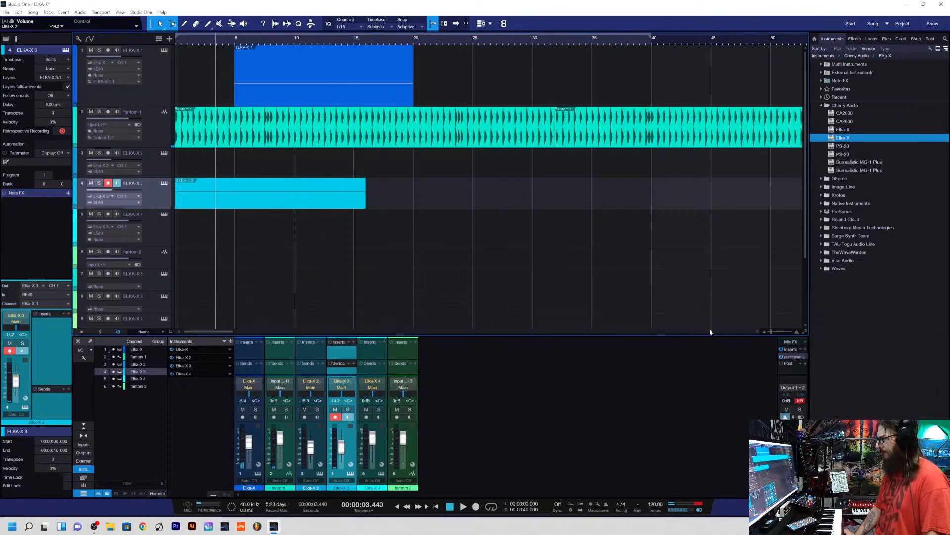
left_click(399, 507)
key("space")
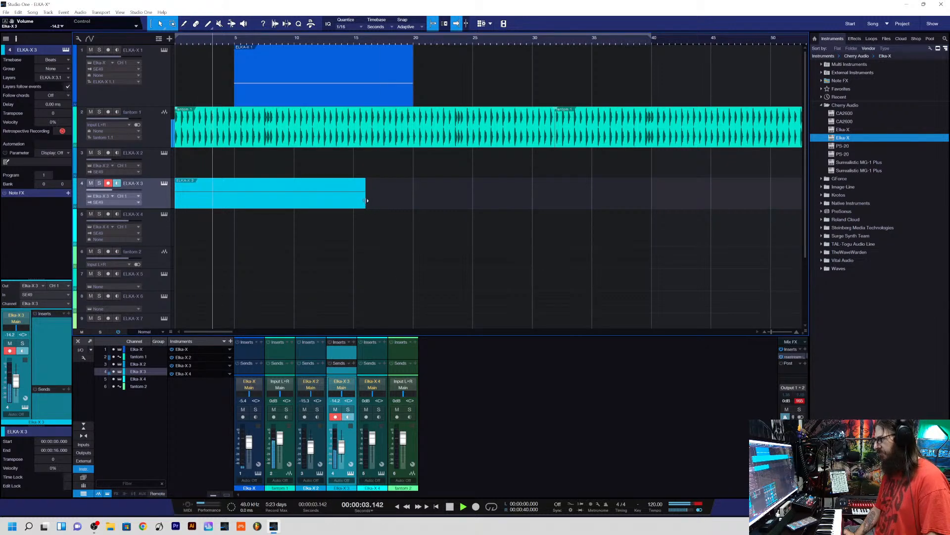
mouse_move(367, 200)
left_mouse_down()
mouse_move(347, 203)
mouse_move(356, 202)
left_mouse_up()
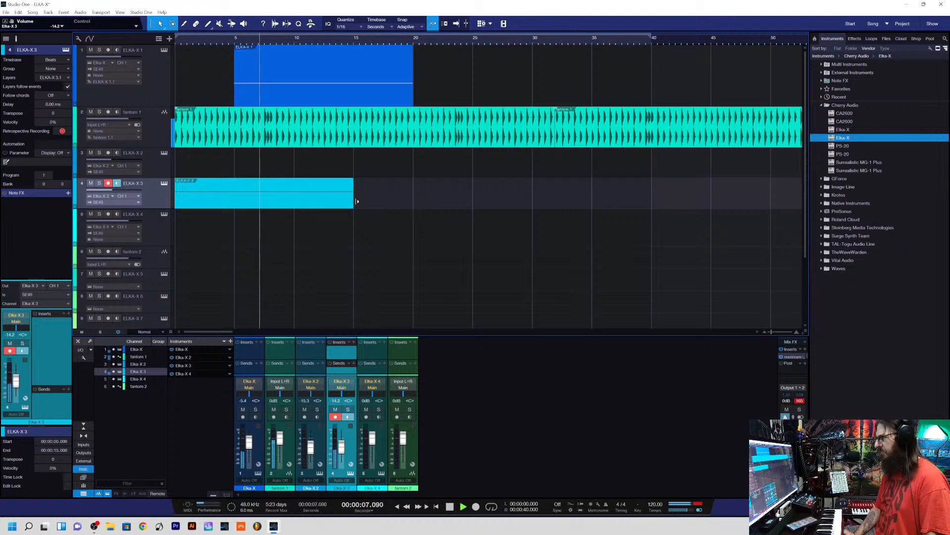
key("space")
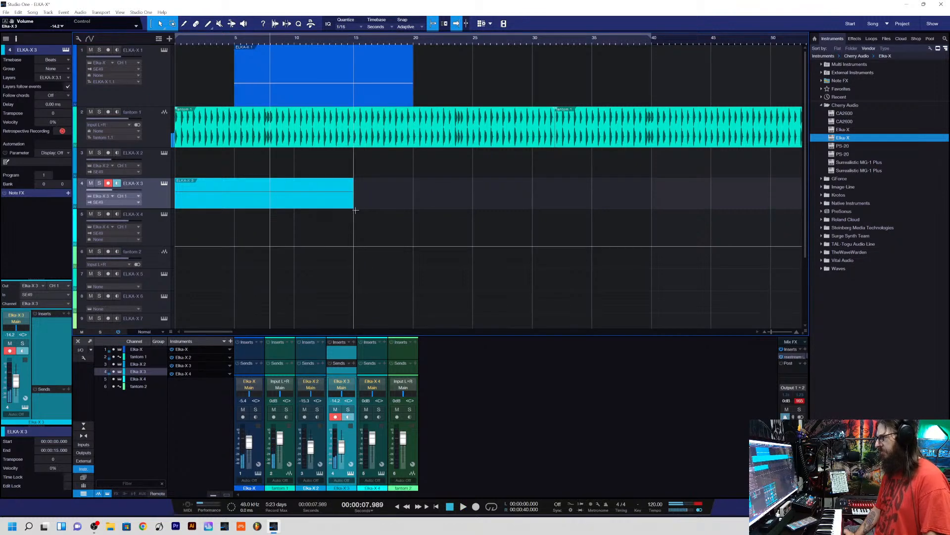
- Play the song from the start and shorten the ELKA-X 3 clip to end at 10 seconds
key("space")
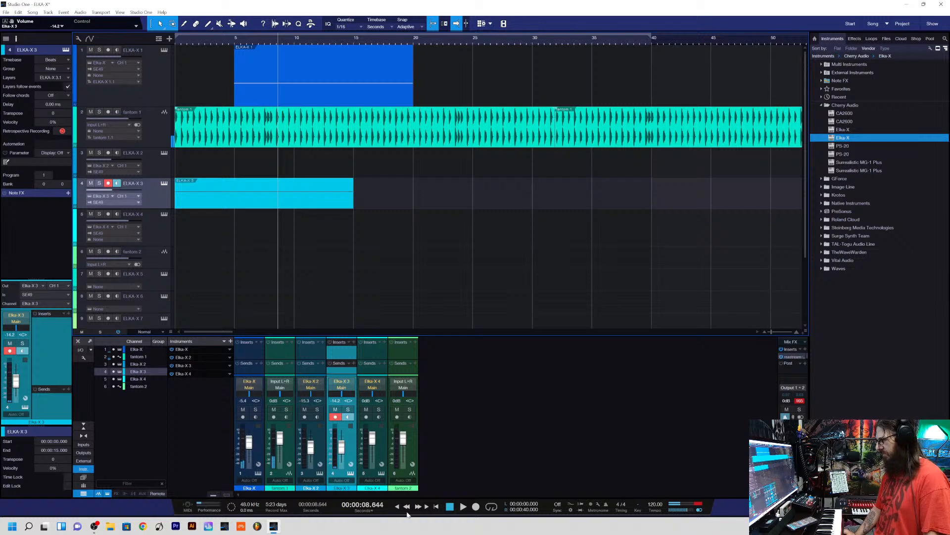
left_click(397, 506)
key("space")
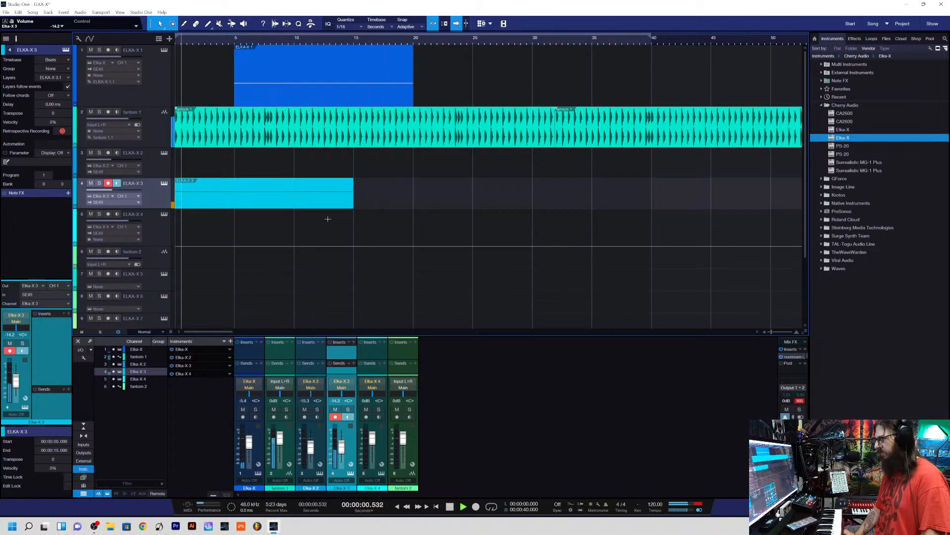
left_click_drag(353, 192, 292, 192)
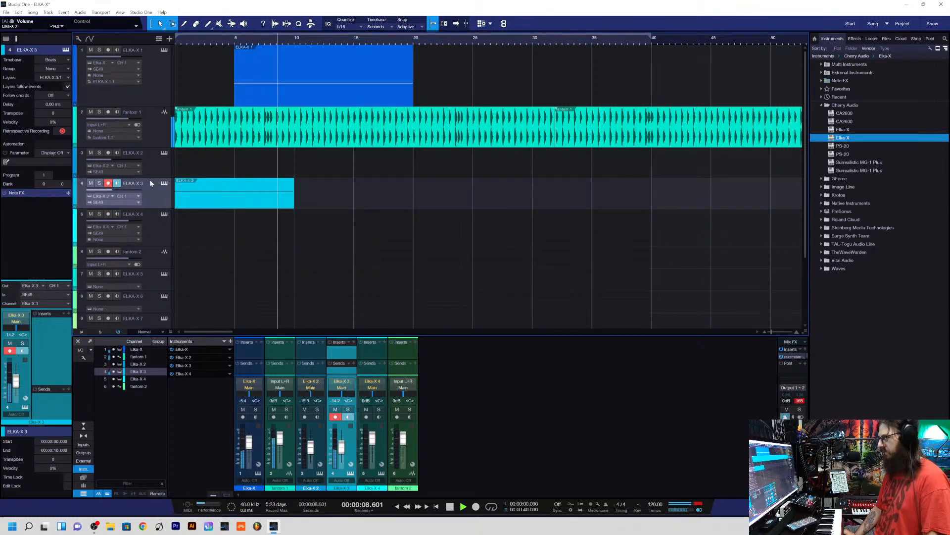
key("space")
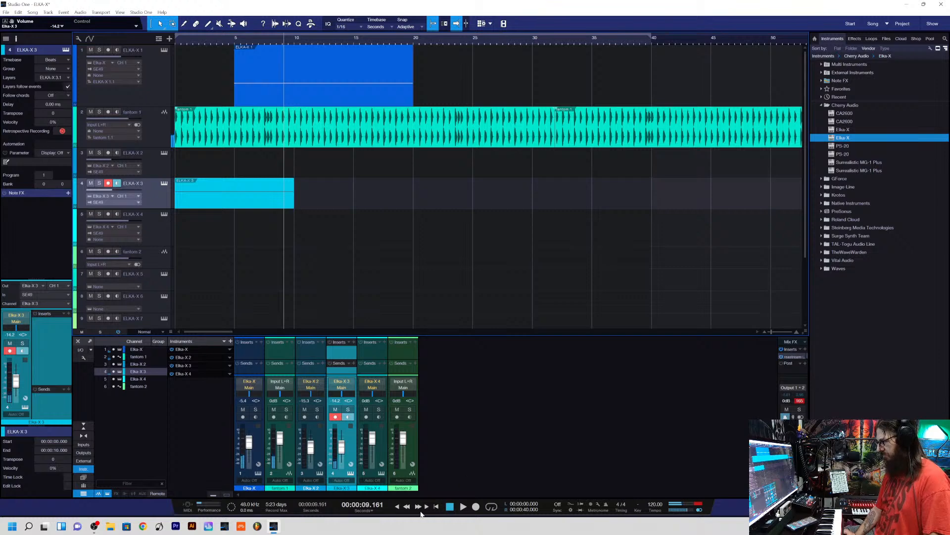
- Replay the song from the start and shorten the ELKA-X 3 clip to end at 8 seconds
left_click(404, 506)
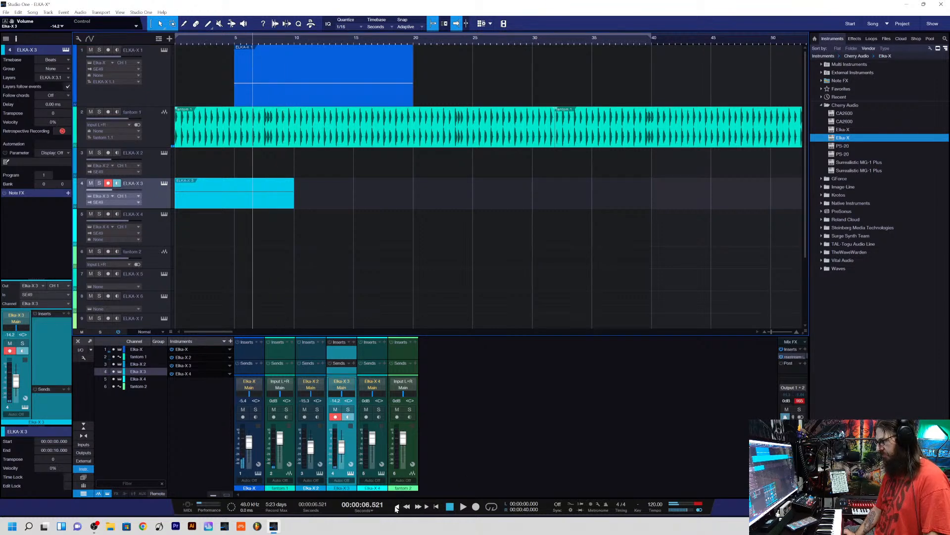
left_click(397, 506)
key("space")
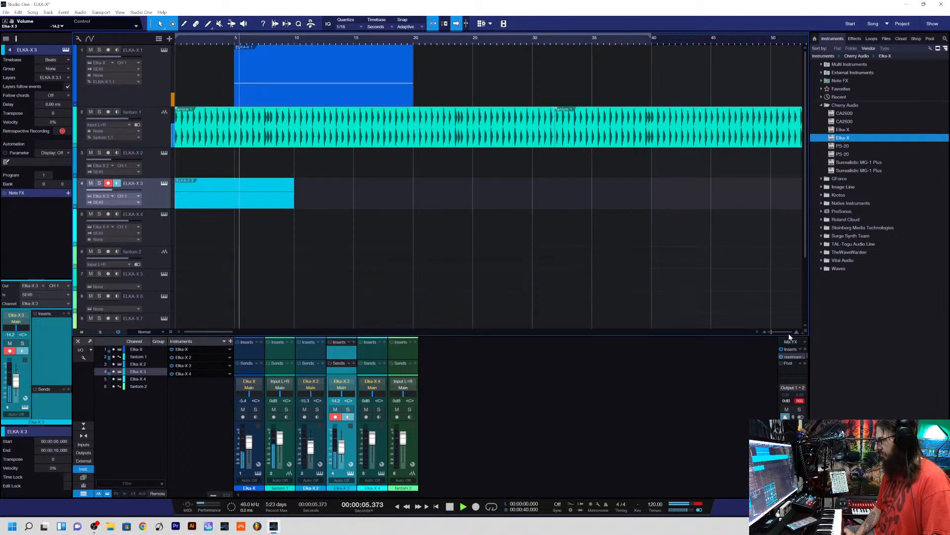
left_click_drag(772, 332, 777, 332)
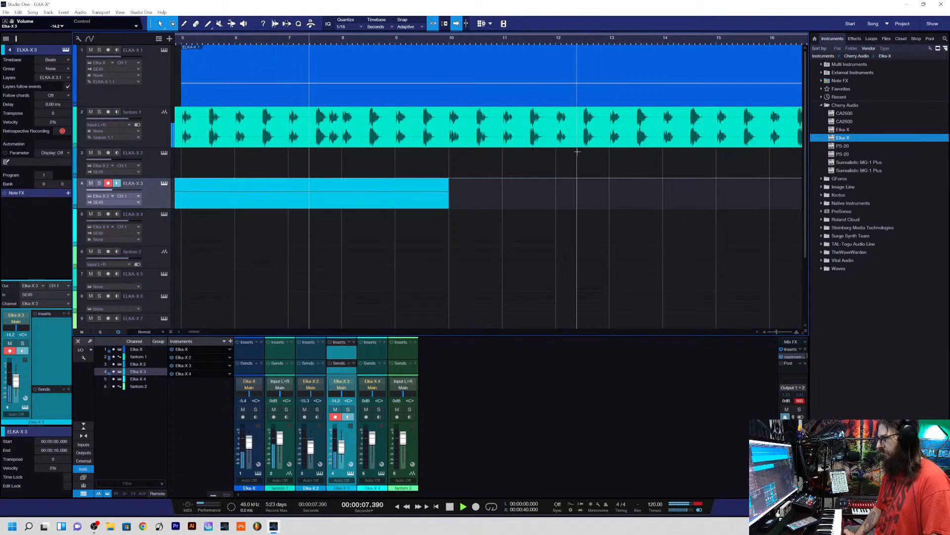
key("space")
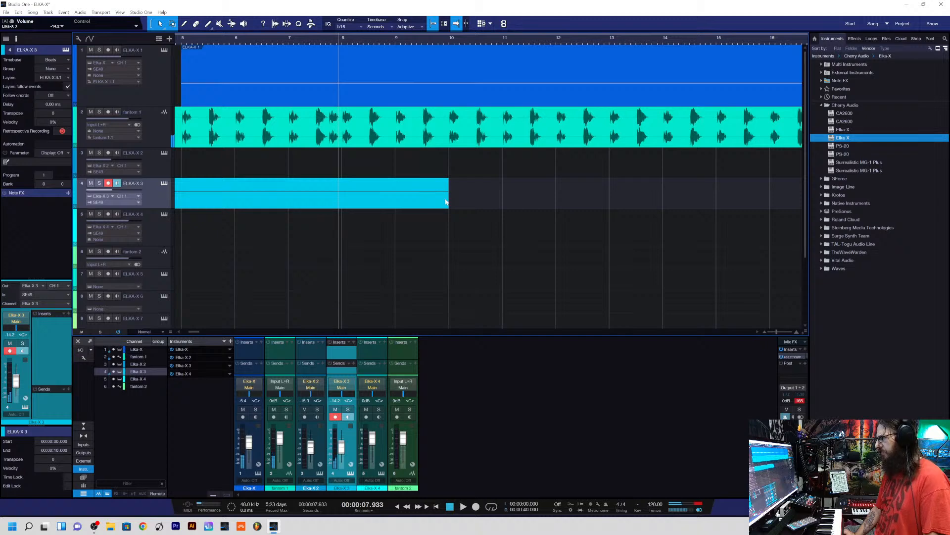
left_click_drag(448, 201, 341, 200)
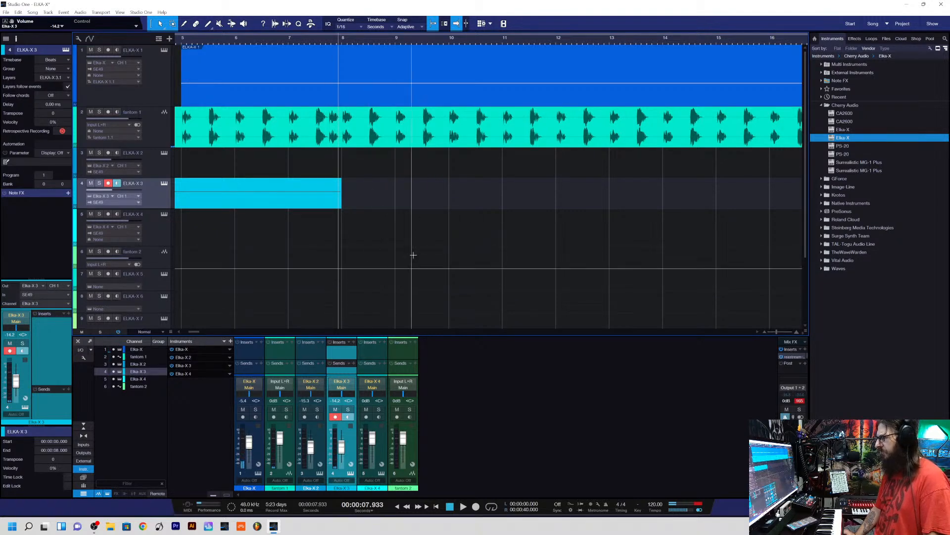
key("space")
key("space")
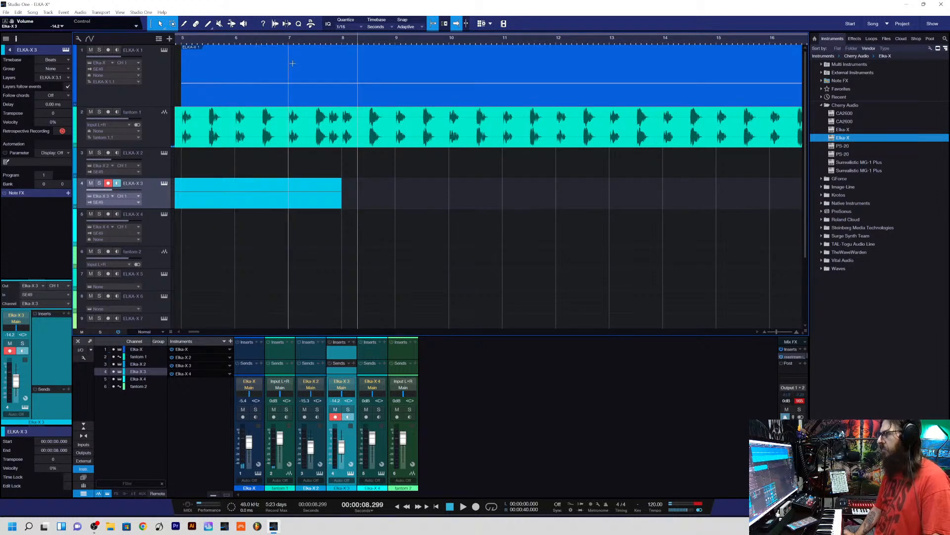
- Duplicate the ELKA-X 3 clip so the copy starts at 8 seconds, directly after the original
left_click(342, 43)
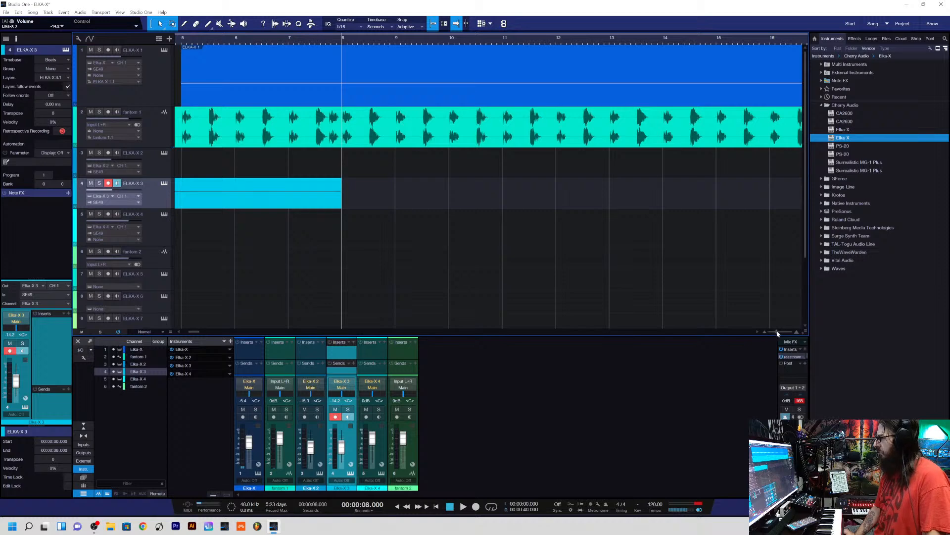
left_click_drag(777, 333, 795, 333)
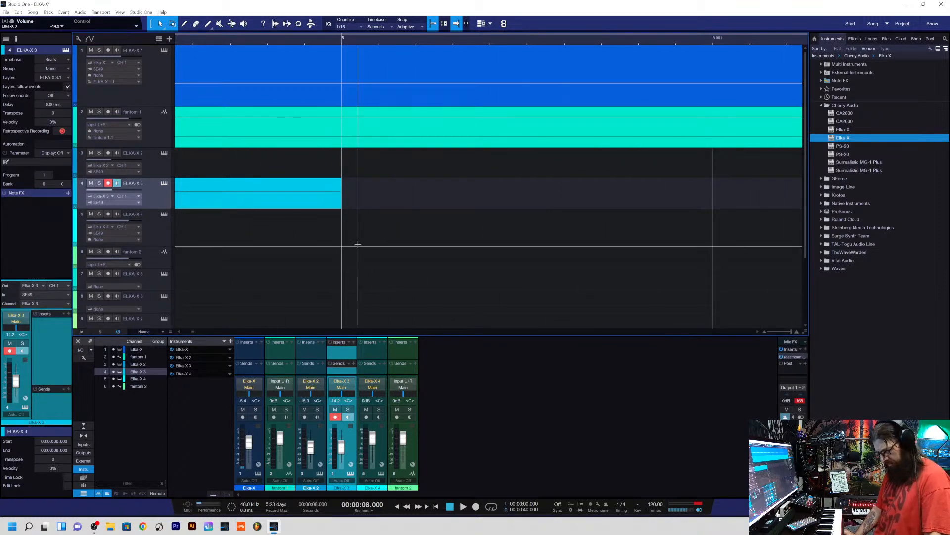
key("d")
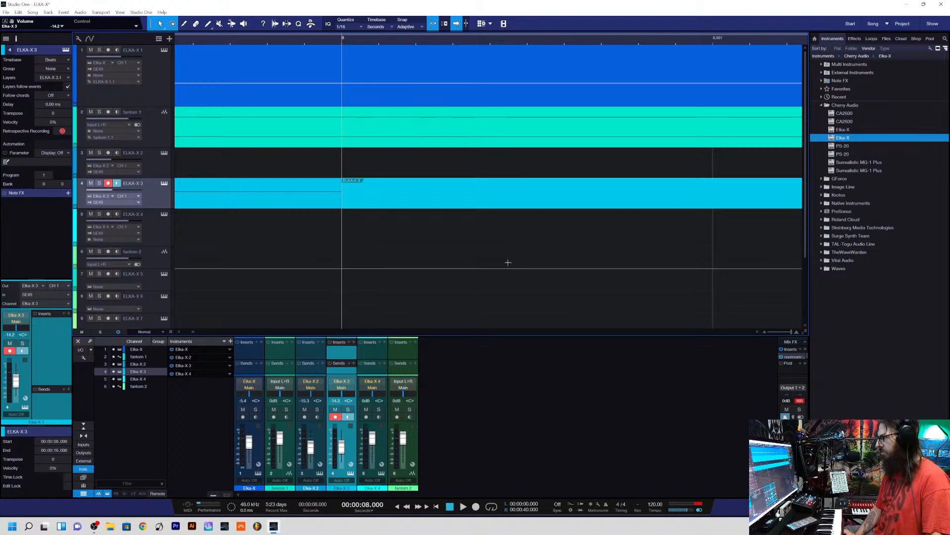
left_click_drag(793, 332, 785, 334)
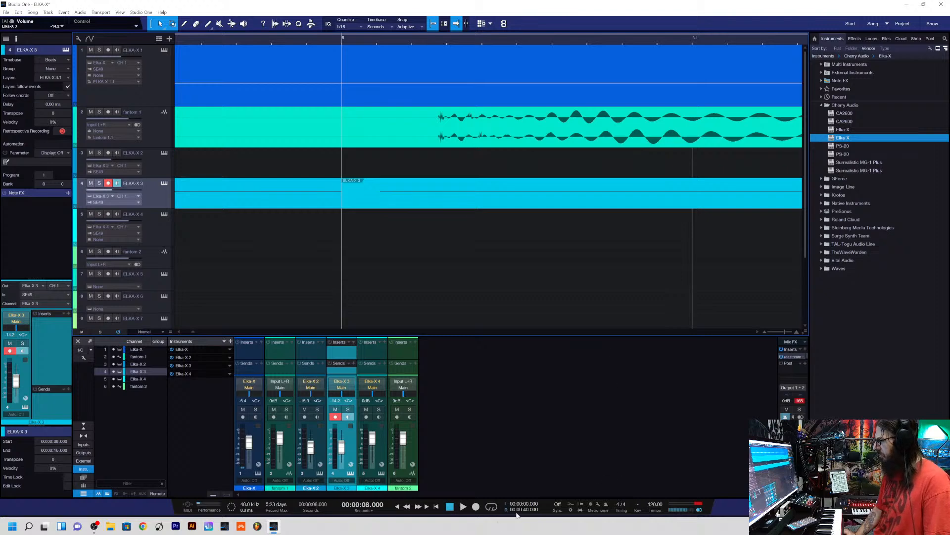
- Adjust the start of the first ELKA-X 3 clip to remove the gap before its note, and play it
left_click(398, 507)
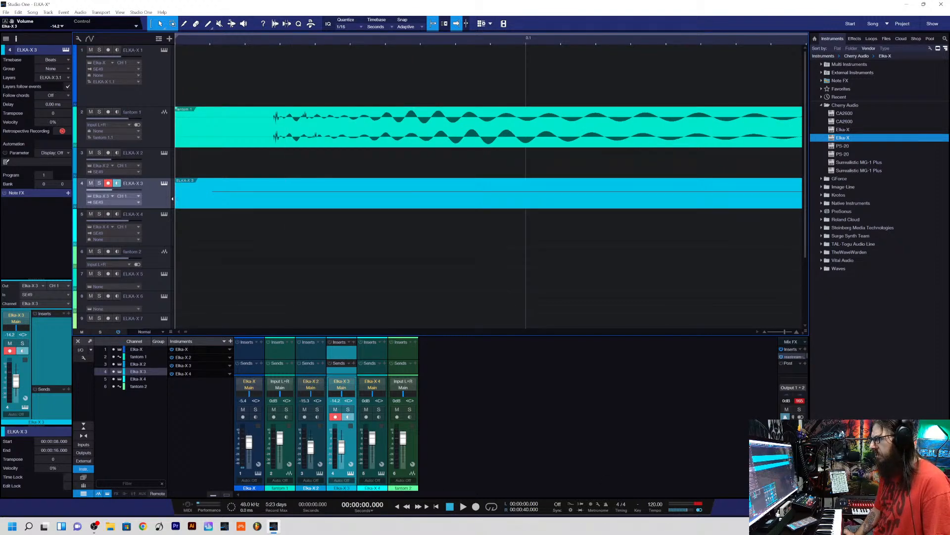
mouse_move(172, 198)
left_mouse_down()
mouse_move(211, 203)
mouse_move(184, 211)
left_mouse_up()
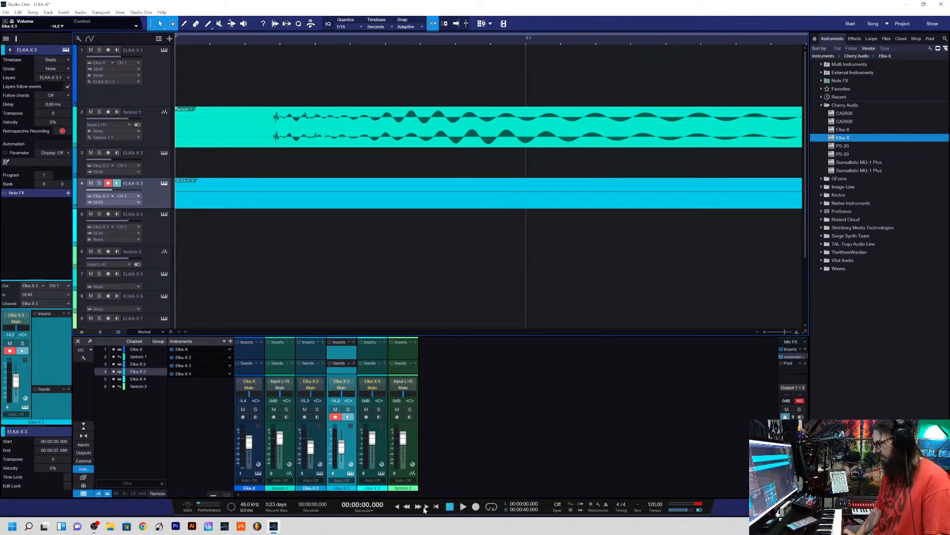
left_click(463, 506)
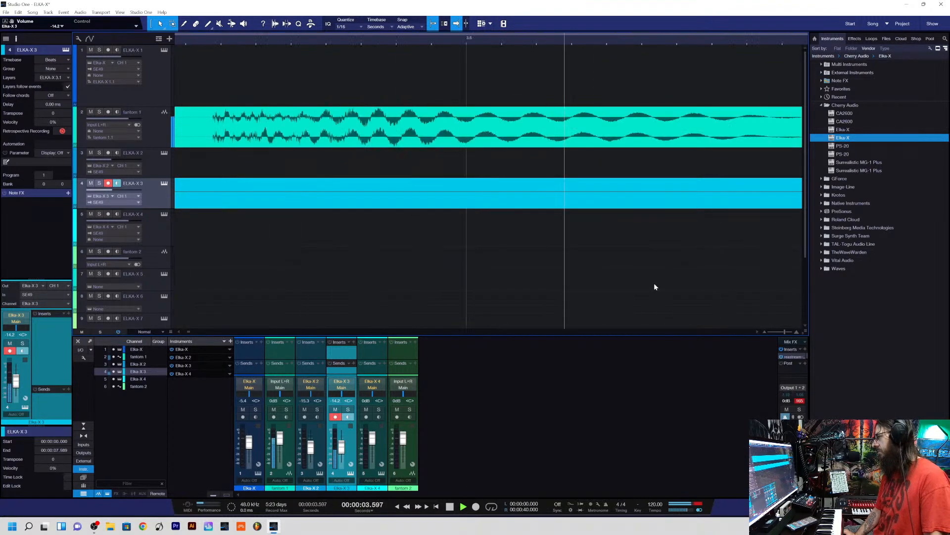
key("space")
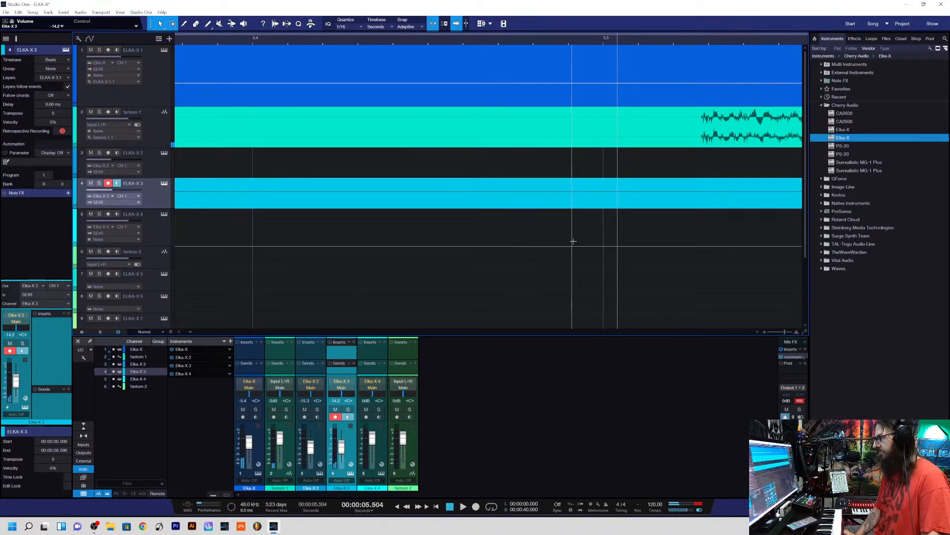
- Play the song from the start to check how the two ELKA-X 3 clips join and end
left_click(397, 507)
key("space")
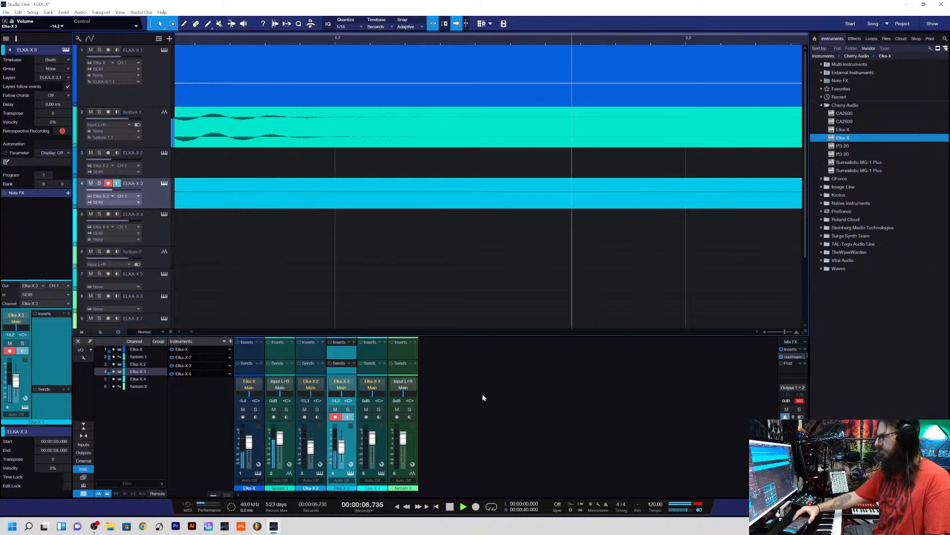
key("space")
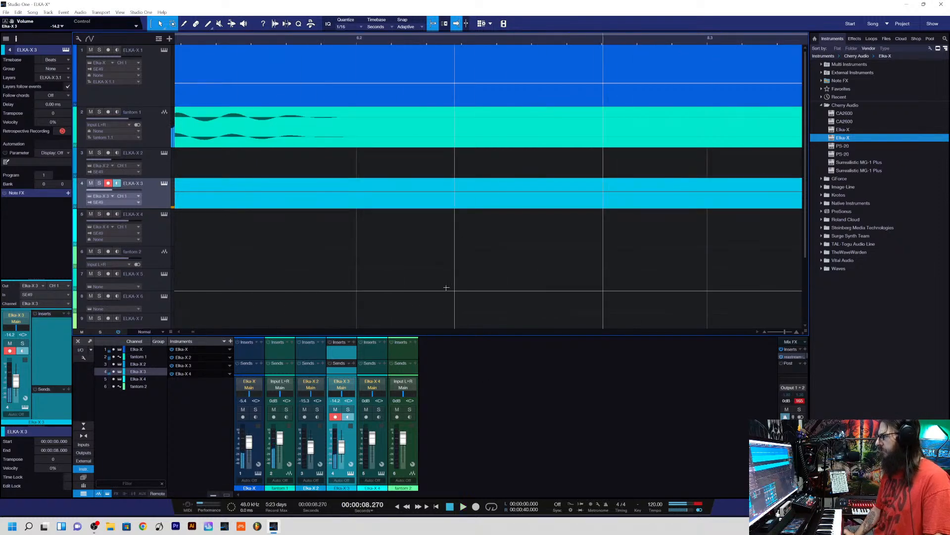
left_click_drag(780, 330, 775, 332)
key("space")
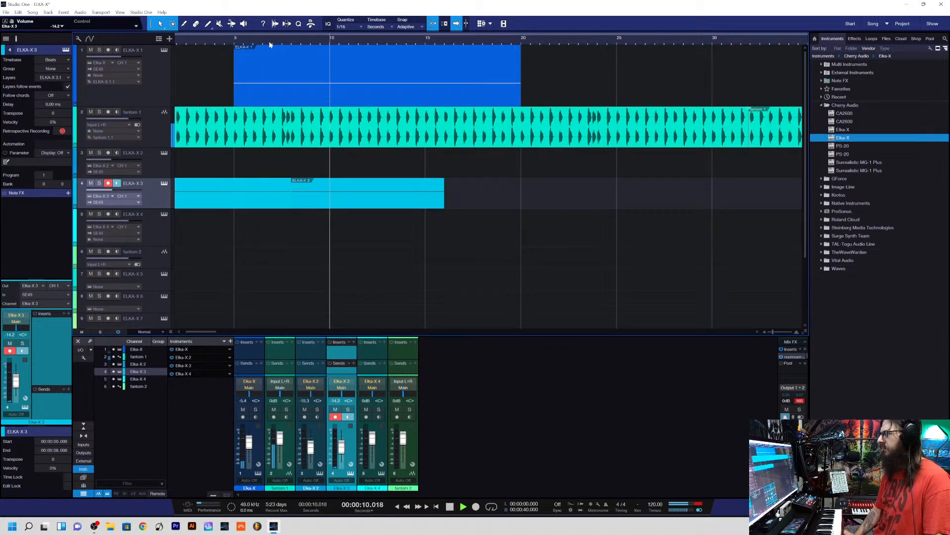
key("space")
left_click(398, 506)
key("space")
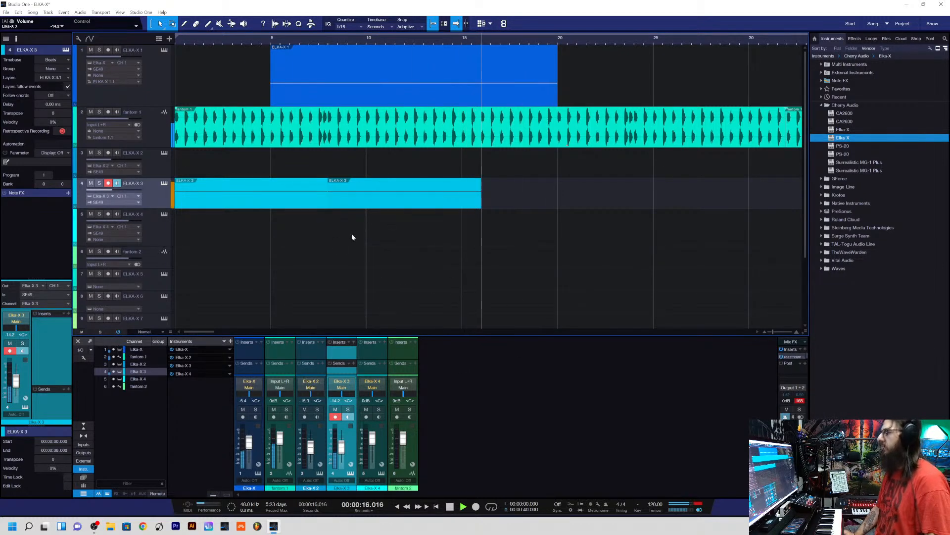
key("space")
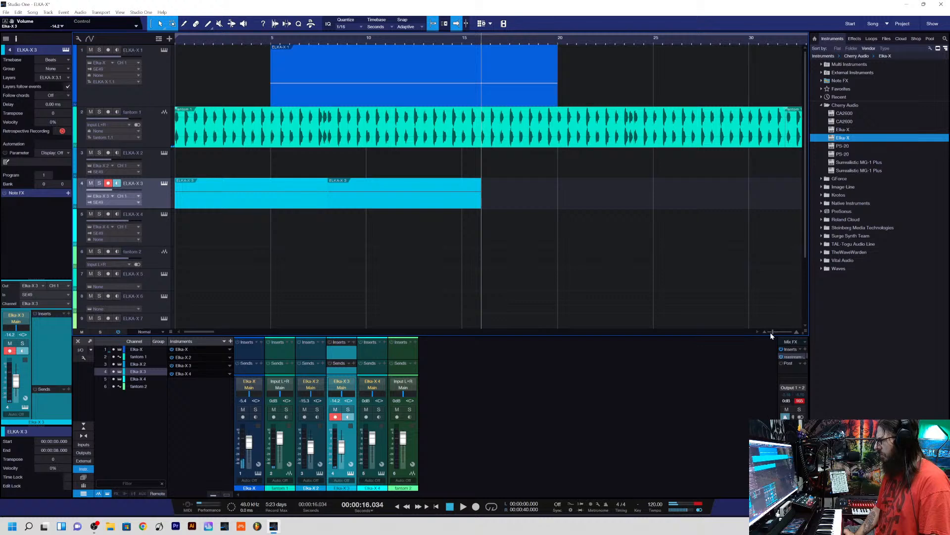
- Paste another copy of the ELKA-X 3 clip at 16 seconds and play it
left_click_drag(770, 331, 787, 330)
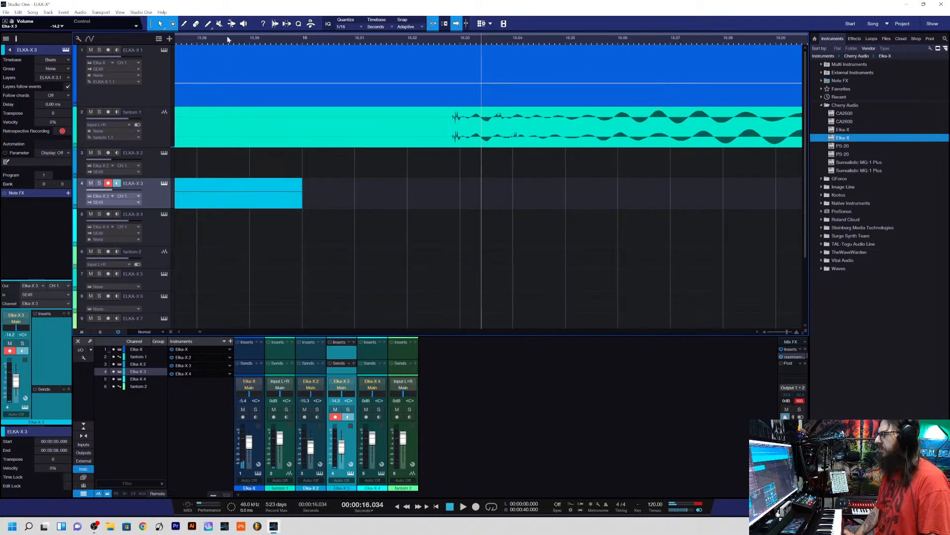
left_click(301, 42)
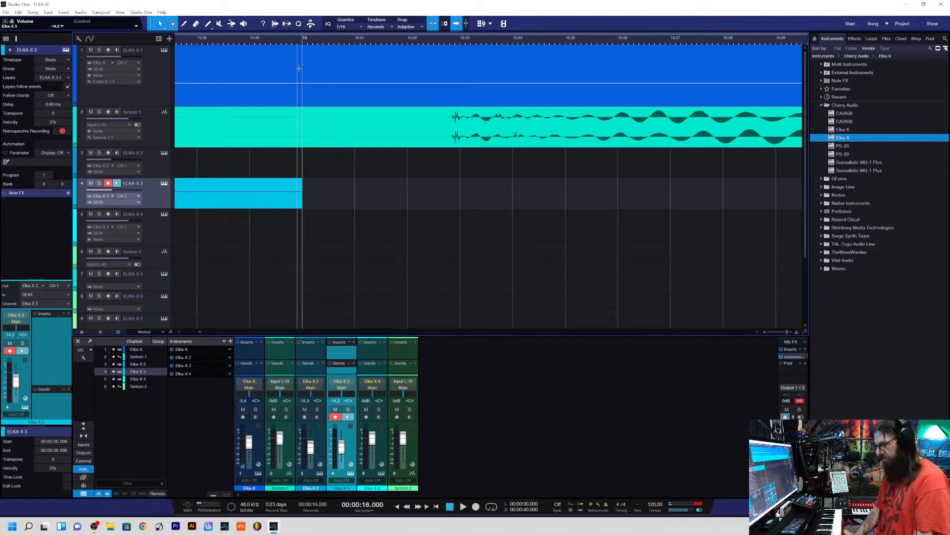
key("ctrl+v")
key("space")
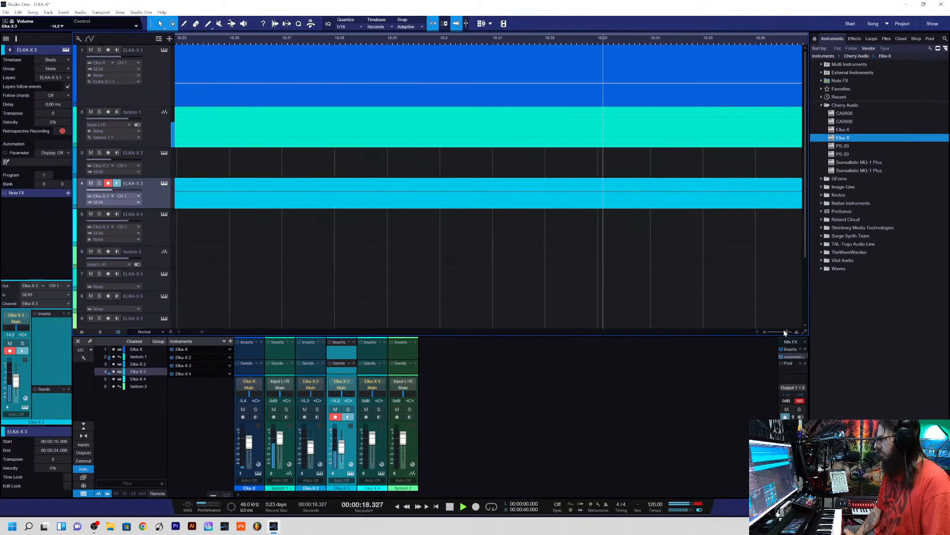
left_click_drag(785, 333, 769, 332)
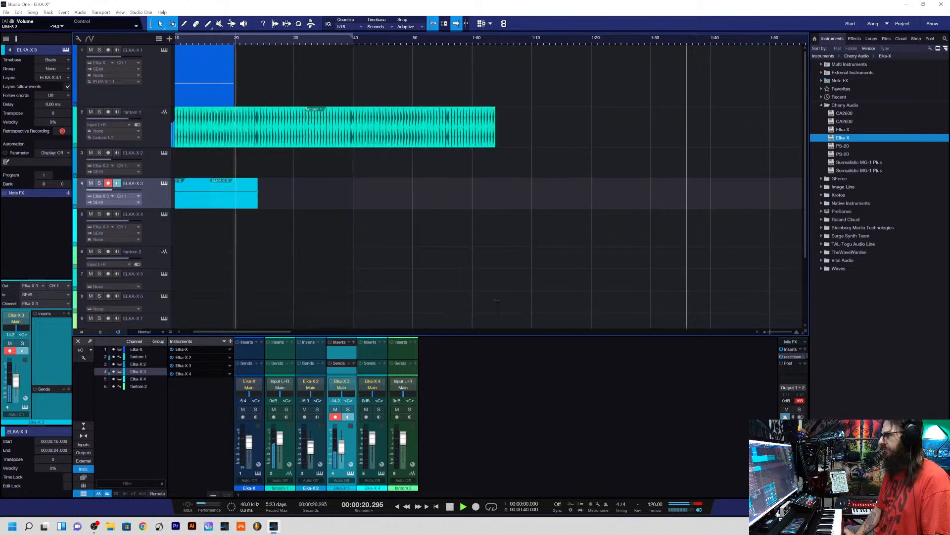
key("space")
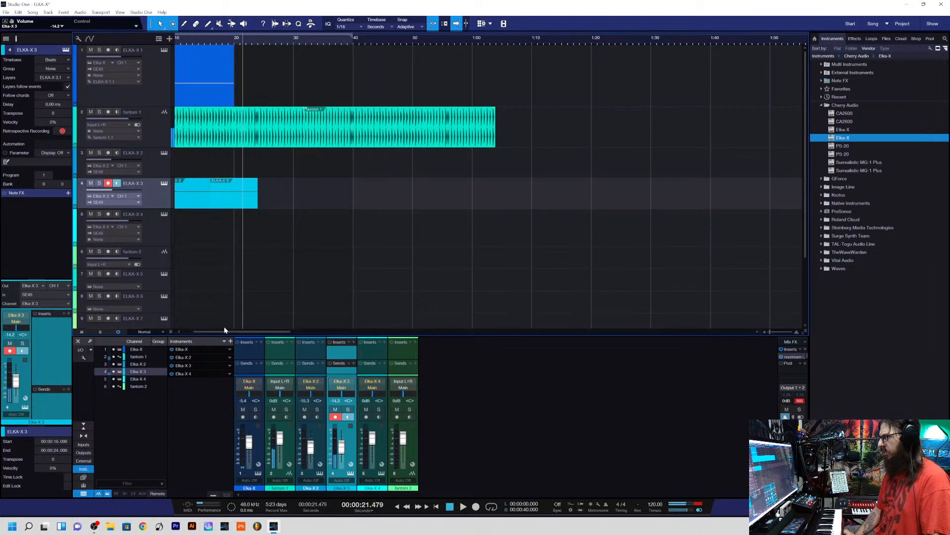
- Move the ELKA-X 3 track directly above the ELKA-X 2 track and play the song from the start
left_click_drag(223, 328, 114, 329)
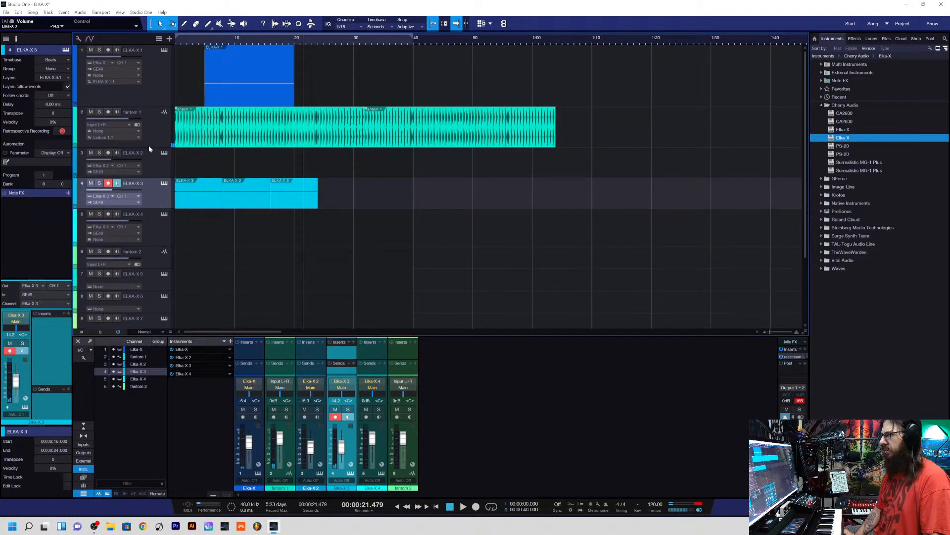
left_click_drag(147, 182, 149, 151)
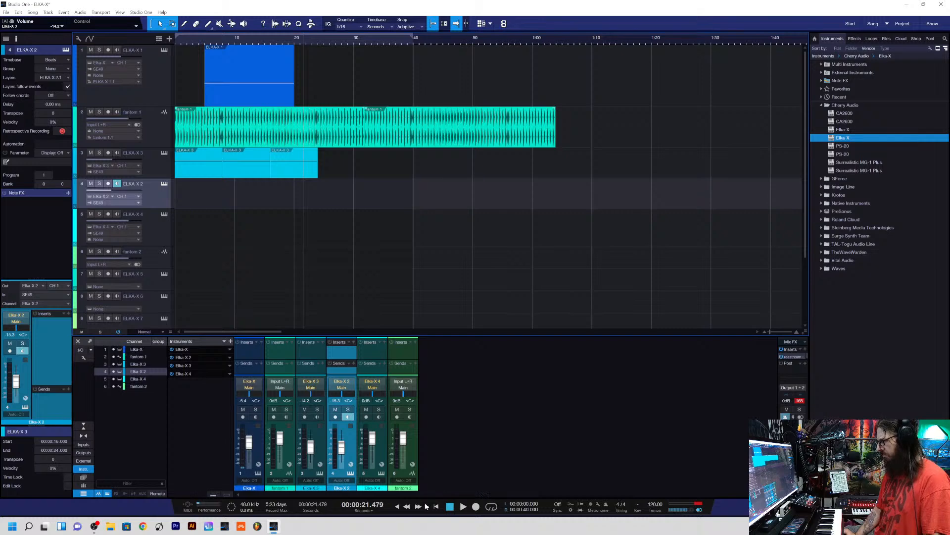
left_click(398, 506)
key("space")
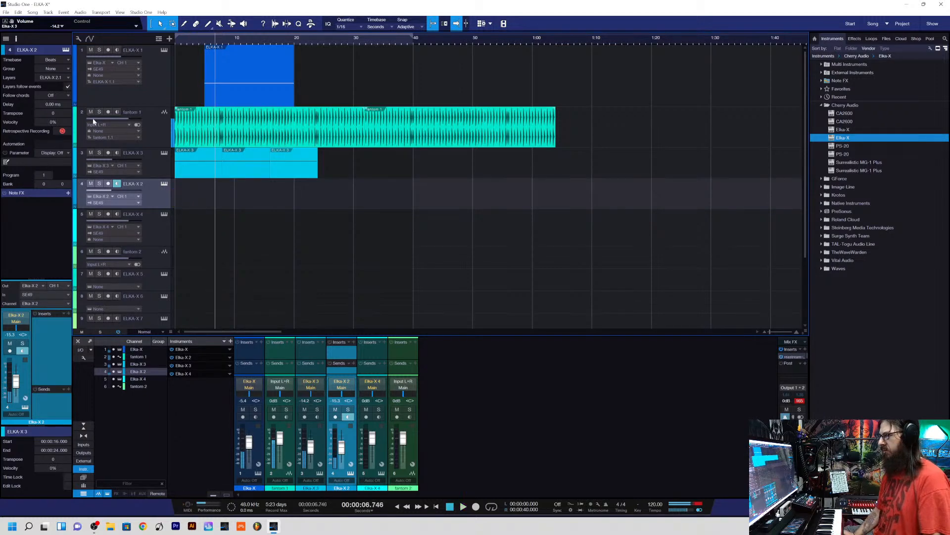
- Open the ELKA-X 2 track's instrument, load the "A Nice Arp" preset and audition it with the song
left_click(163, 185)
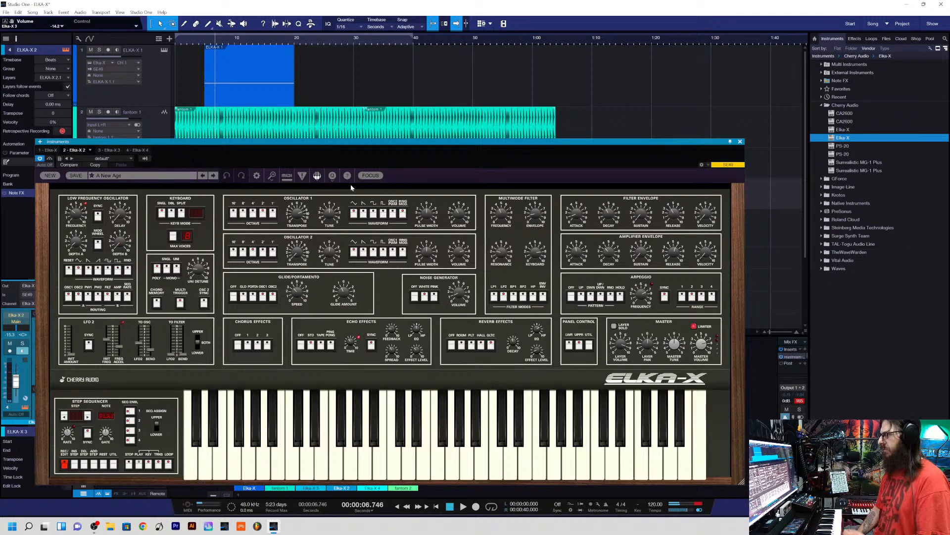
left_click(214, 176)
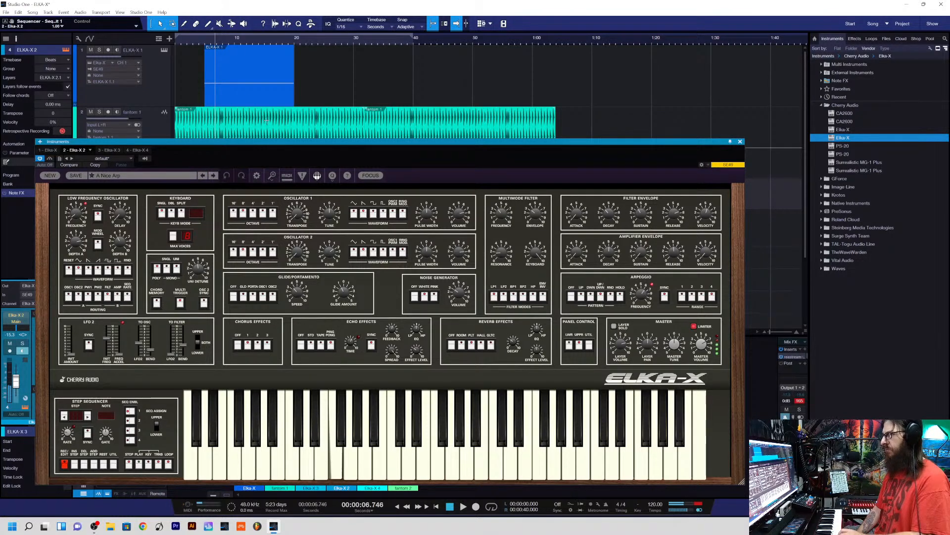
key("space")
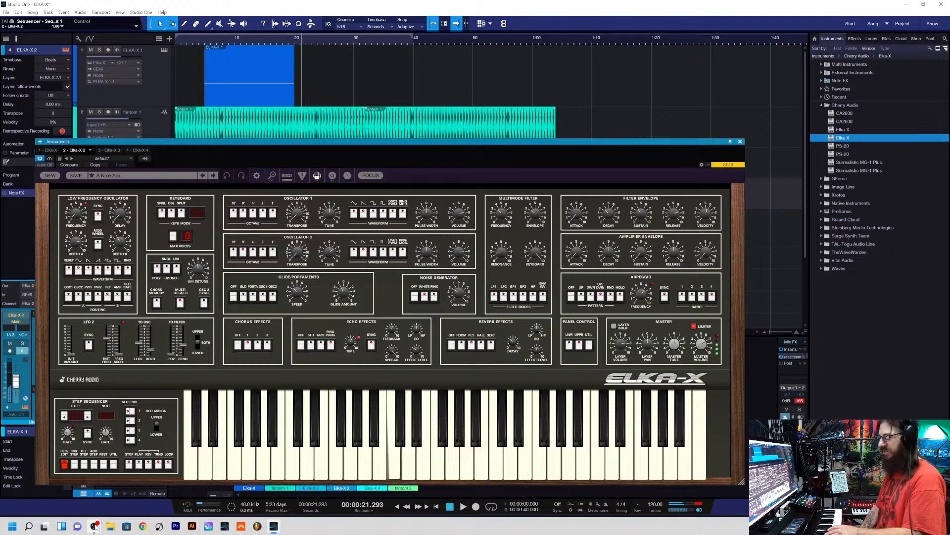
mouse_move(96, 526)
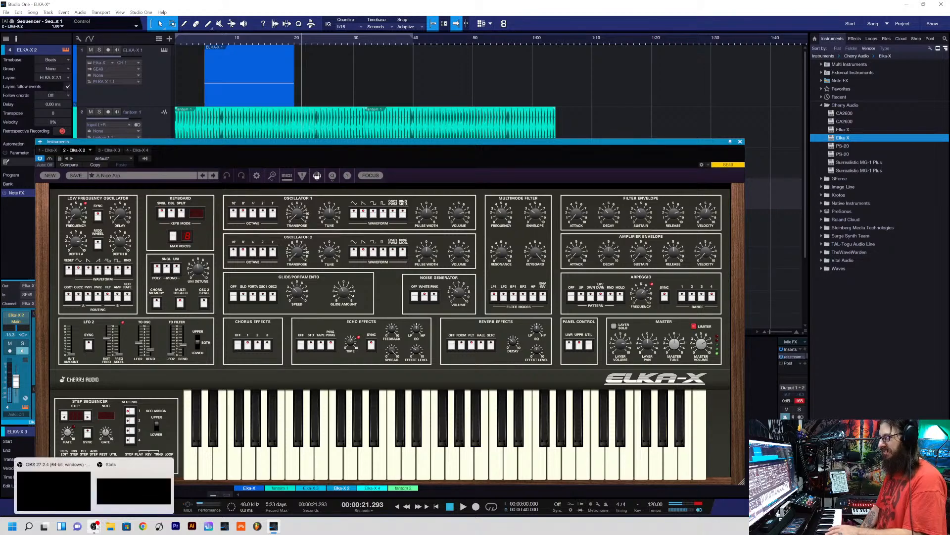
- Browse the ELKA-X 2 instrument's presets while the song plays, load the "Activator" preset and close the instrument
left_click(63, 491)
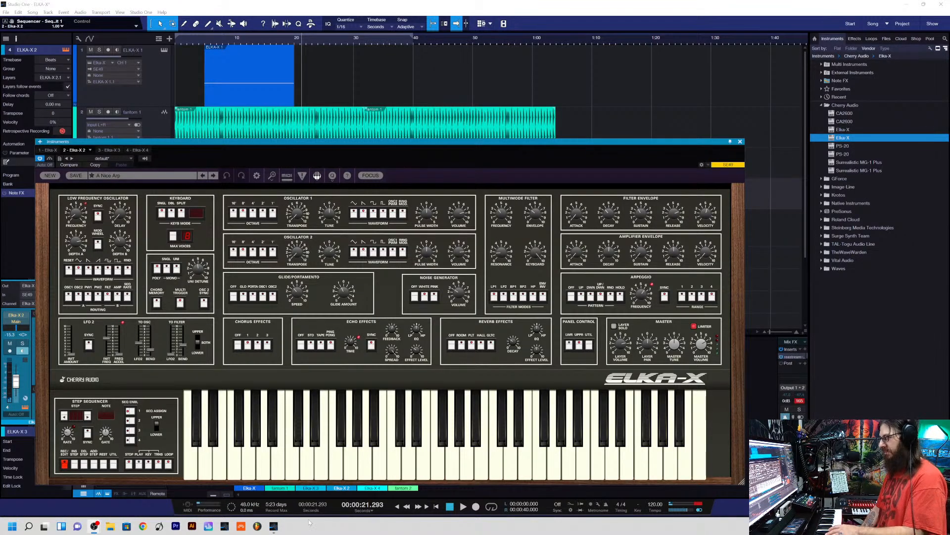
left_click(272, 529)
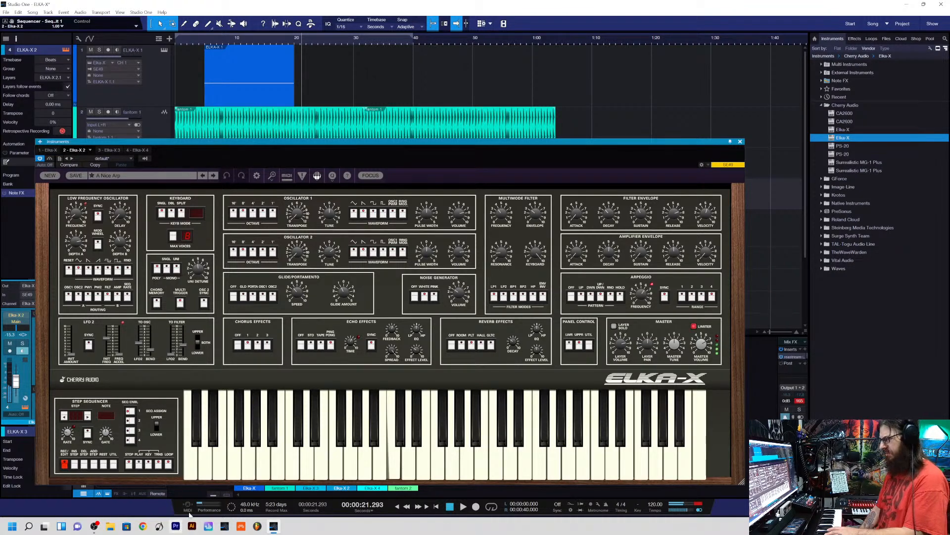
left_click(449, 506)
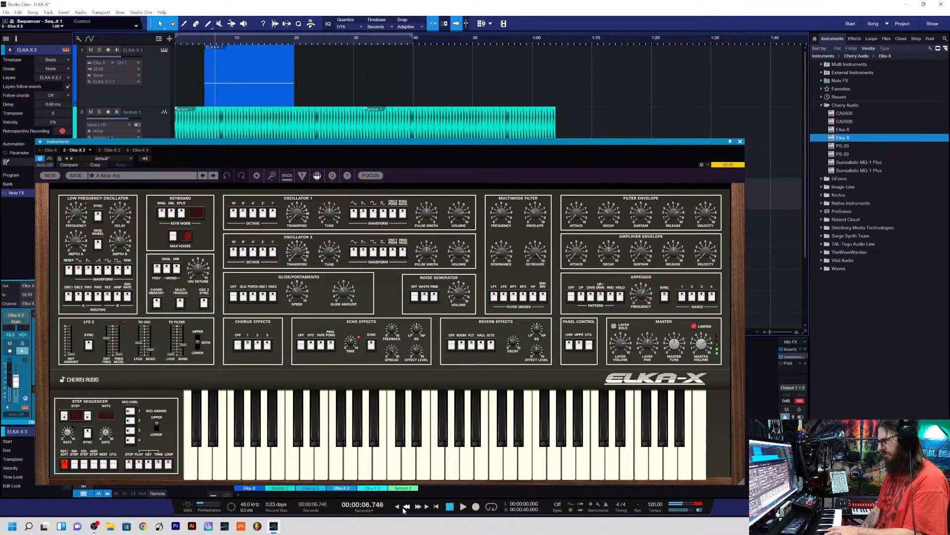
left_click(215, 177)
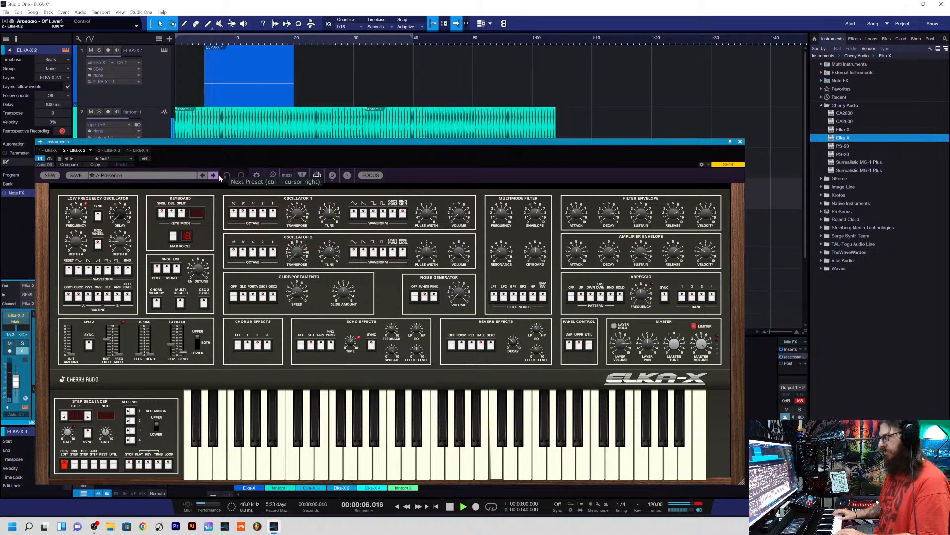
left_click(214, 176)
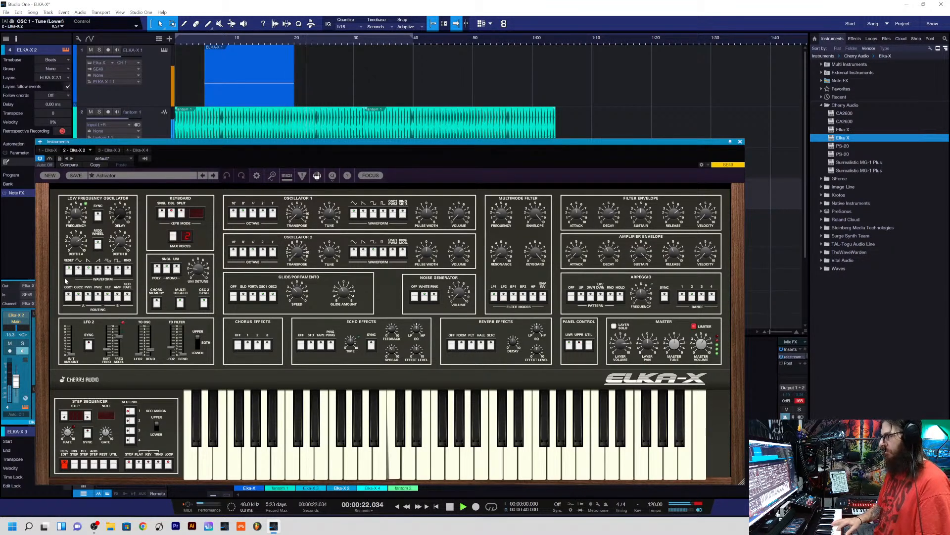
left_click(740, 142)
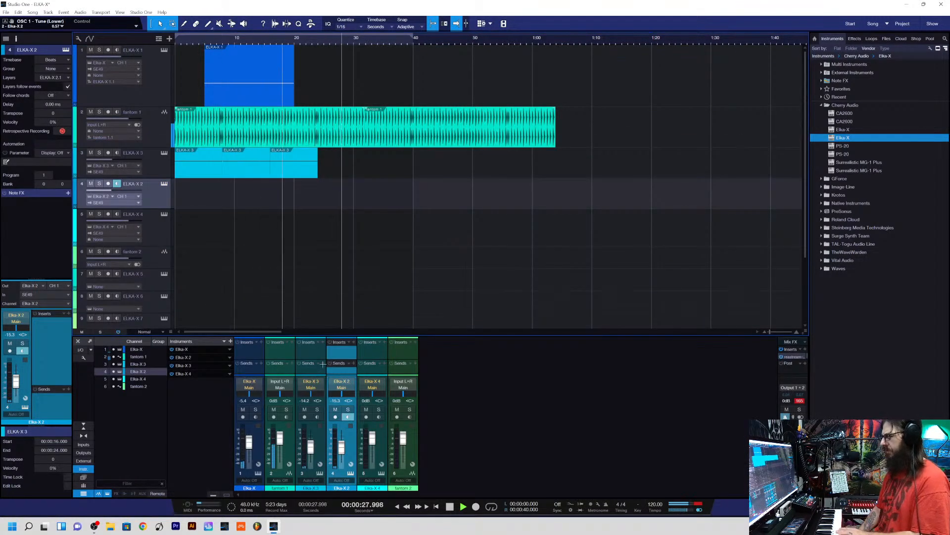
- Play the song from the start, set the loop range to 0–24 seconds and turn looping on
left_click(398, 506)
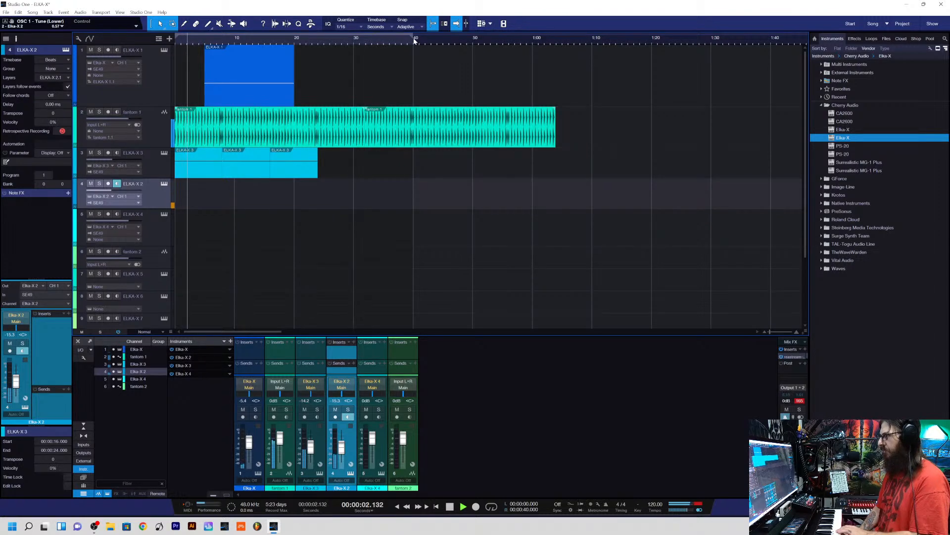
left_click_drag(414, 39, 317, 46)
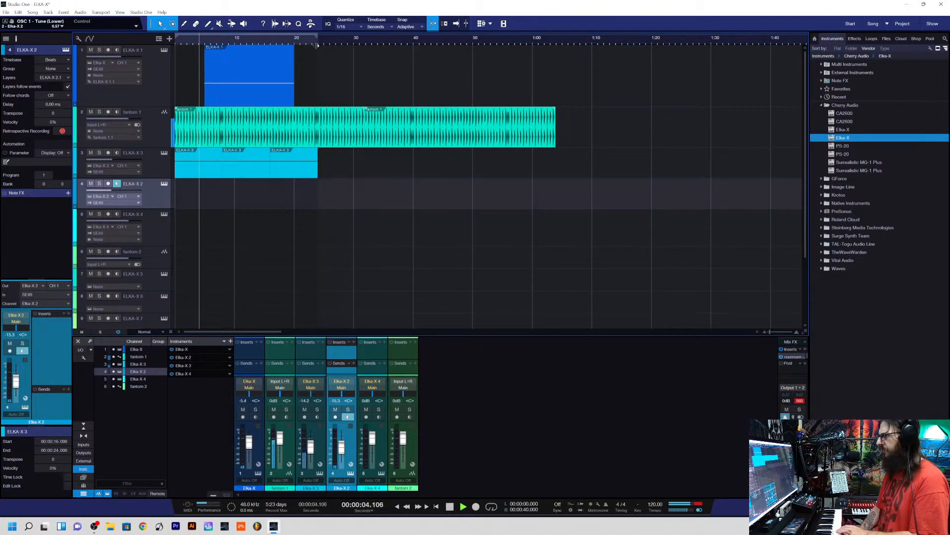
key("f")
left_click(299, 39)
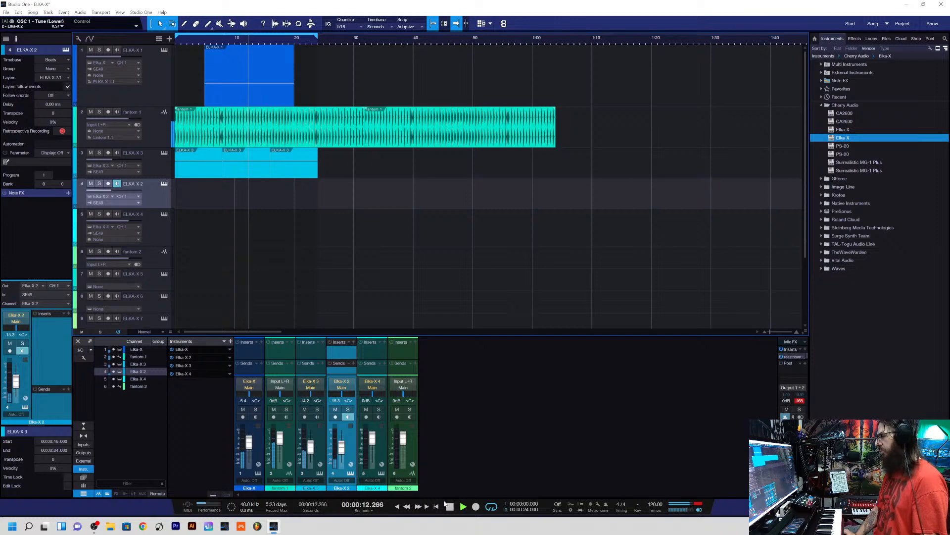
- Arm the ELKA-X 2 track and record a part from the start of the song to about 18 seconds
left_click(449, 508)
left_click(396, 507)
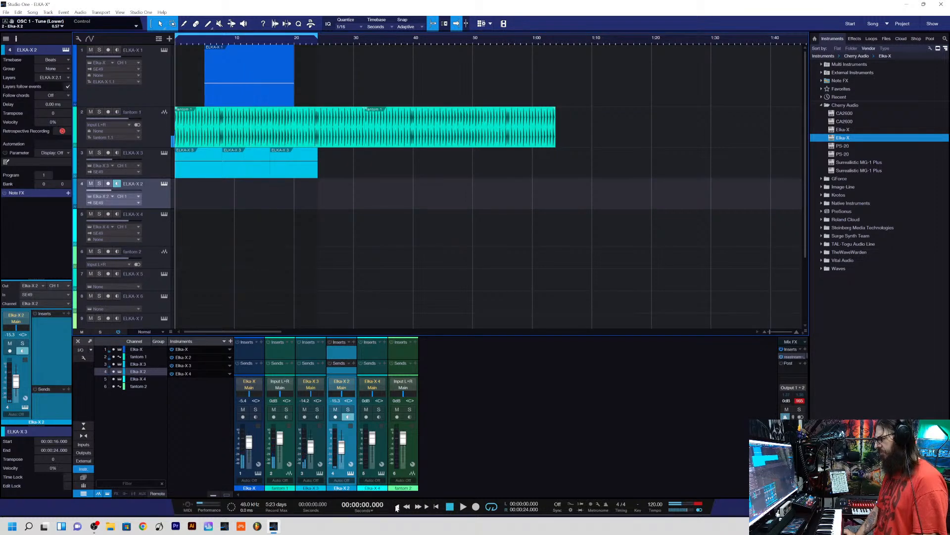
left_click(475, 507)
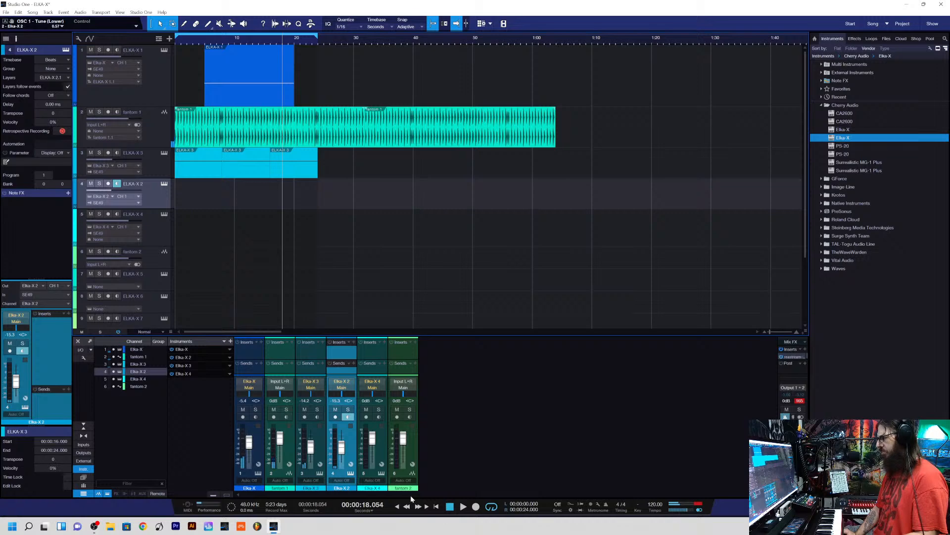
left_click(400, 506)
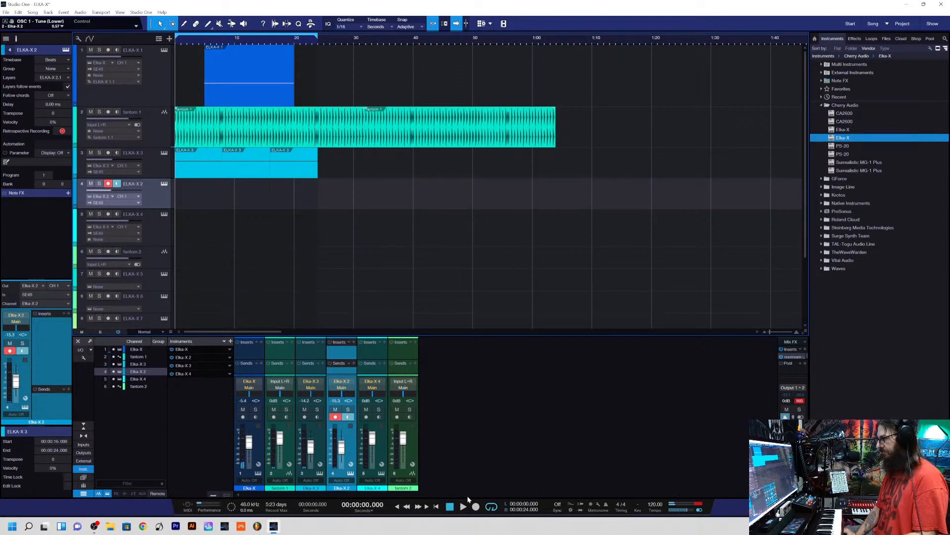
left_click(476, 506)
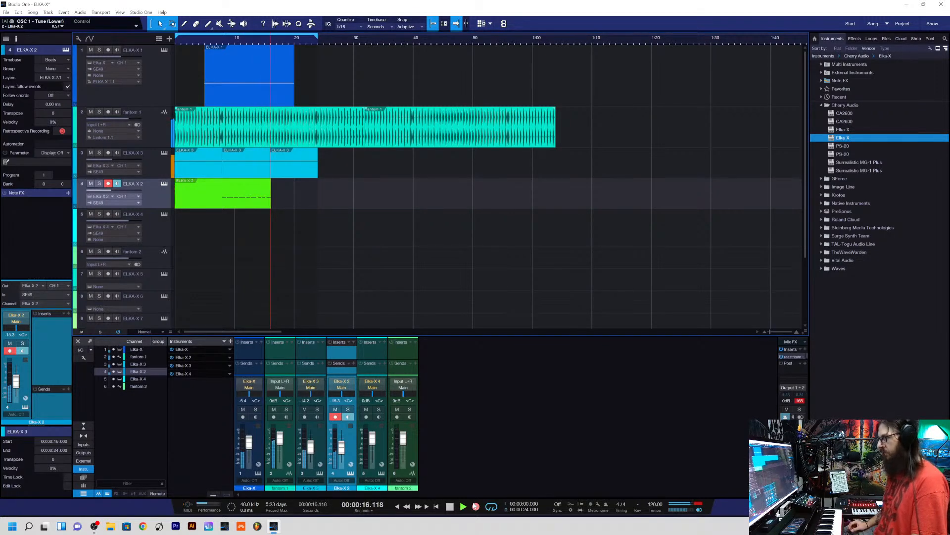
key("space")
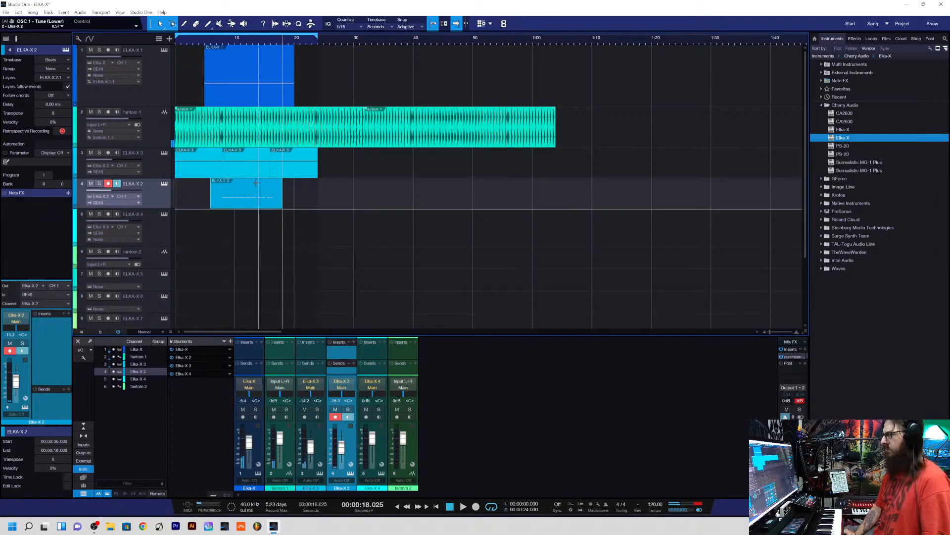
- Trim the silence before the first note of the recorded ELKA-X 2 clip and move the clip to start at 5 seconds
left_click(224, 40)
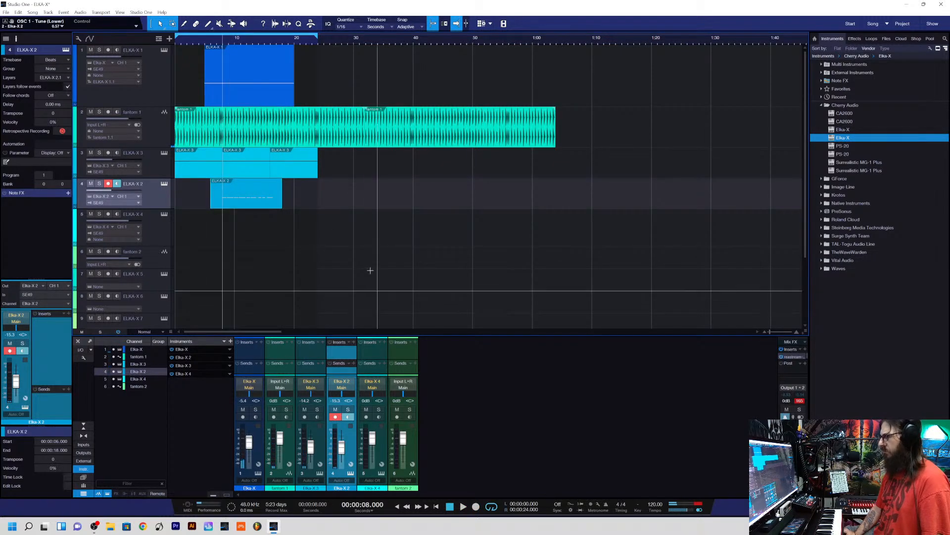
left_click_drag(767, 330, 782, 330)
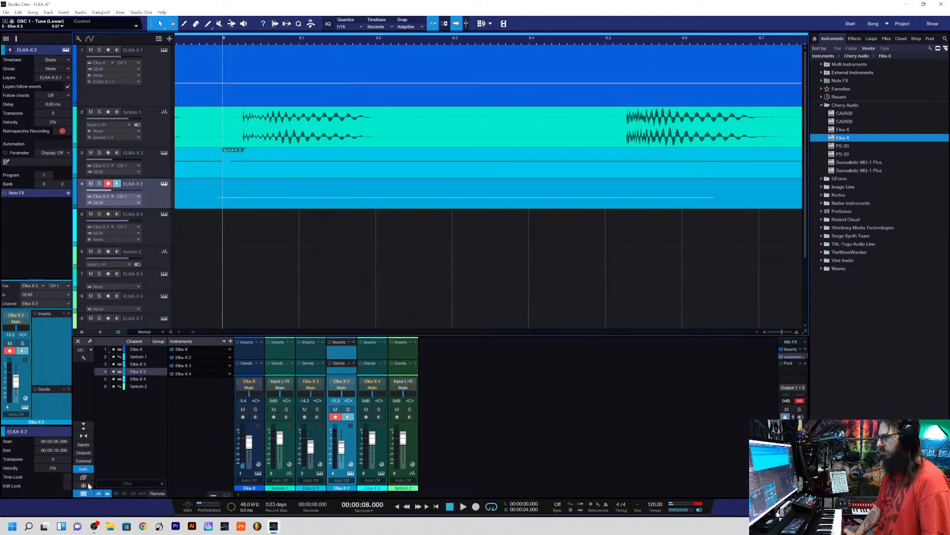
left_click(396, 507)
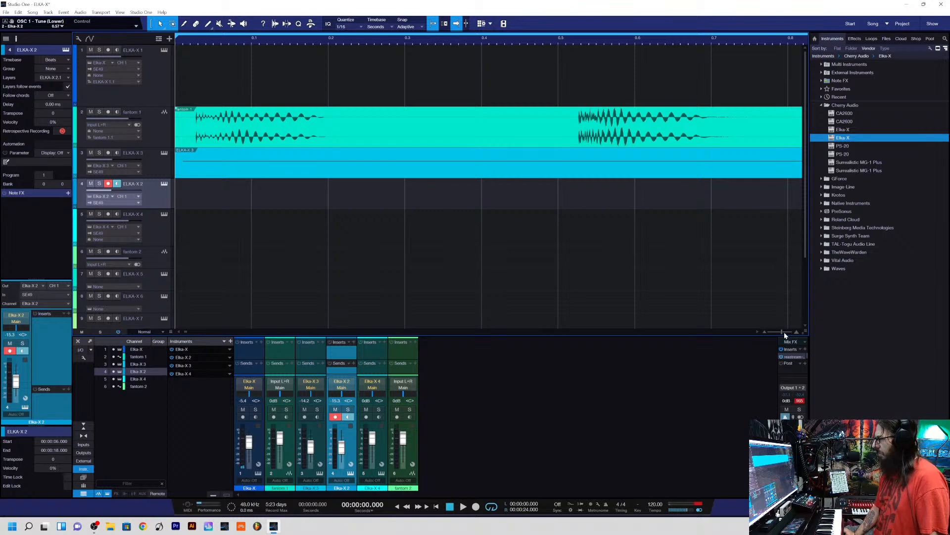
left_click_drag(782, 334, 775, 332)
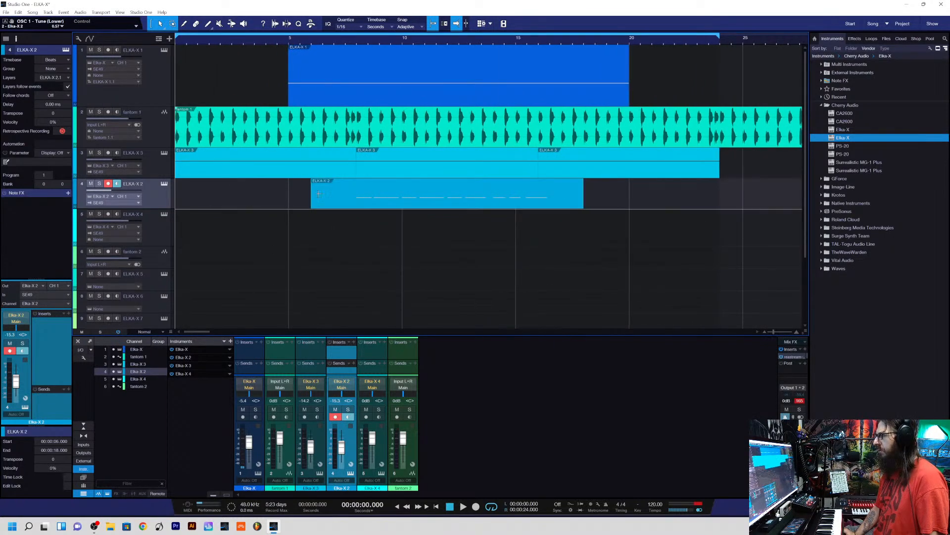
mouse_move(310, 197)
left_mouse_down()
mouse_move(365, 193)
mouse_move(303, 211)
left_mouse_up()
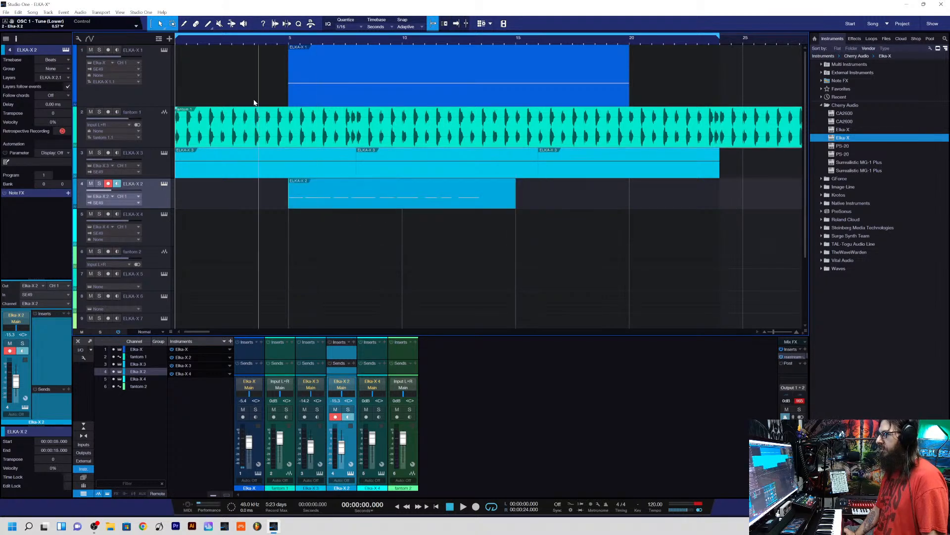
- Make the ELKA-X 2 track taller, play its clip from just before 5 seconds and lower the track's volume to -17.3 dB
left_click(290, 44)
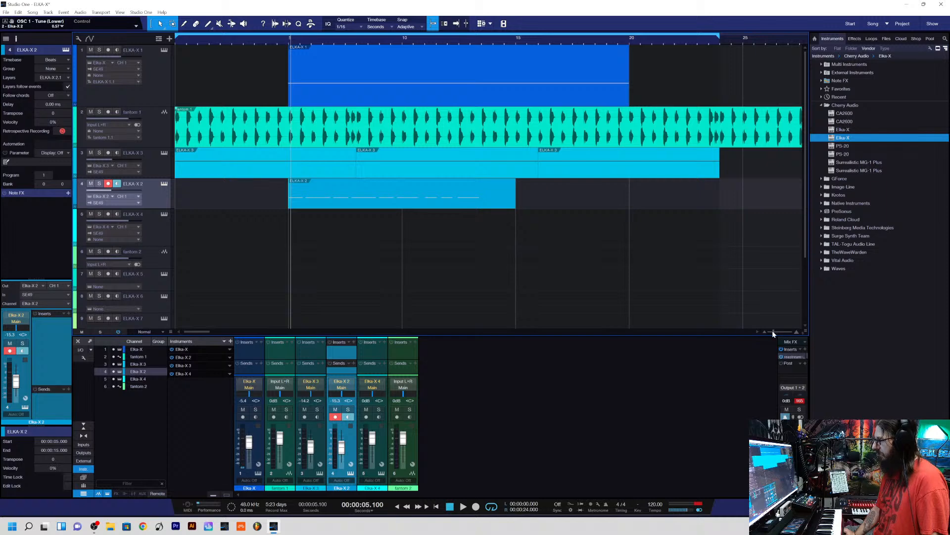
left_click_drag(774, 331, 780, 333)
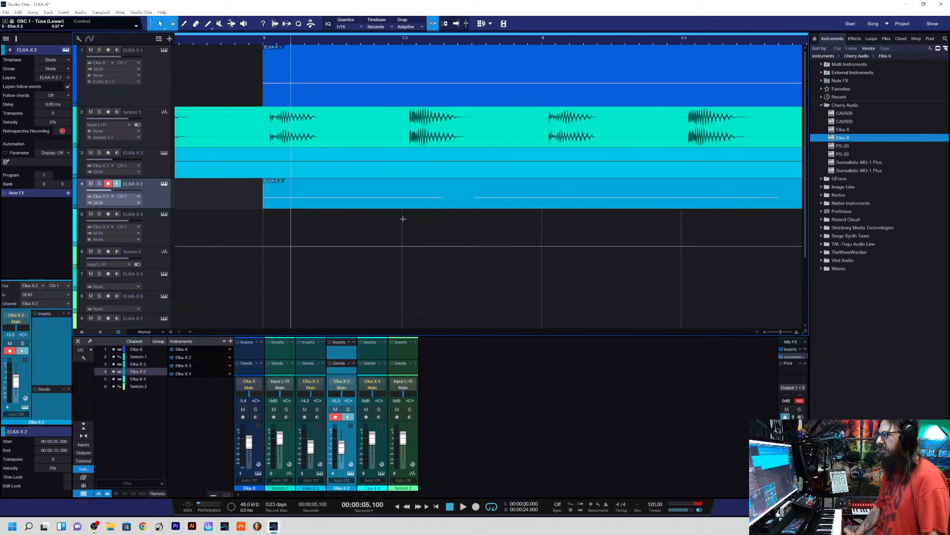
left_click_drag(150, 209, 154, 268)
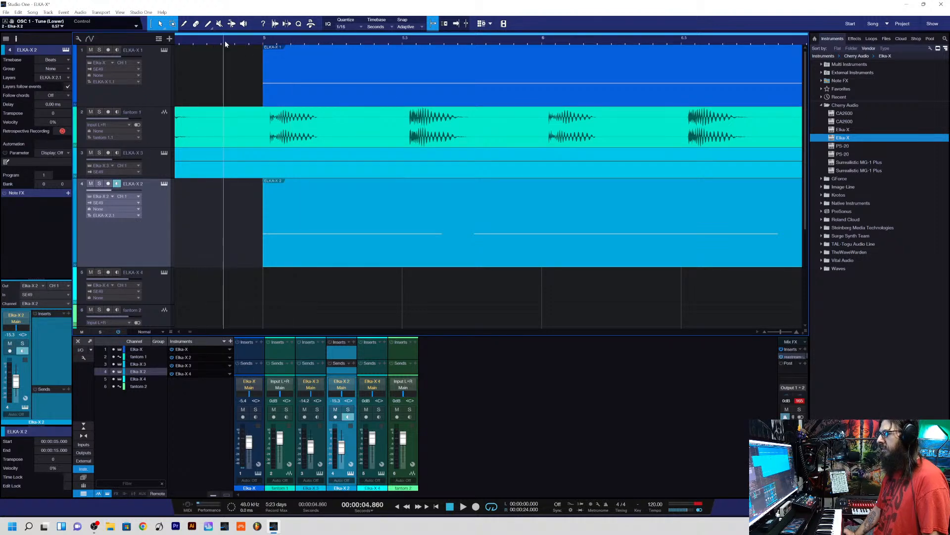
key("space")
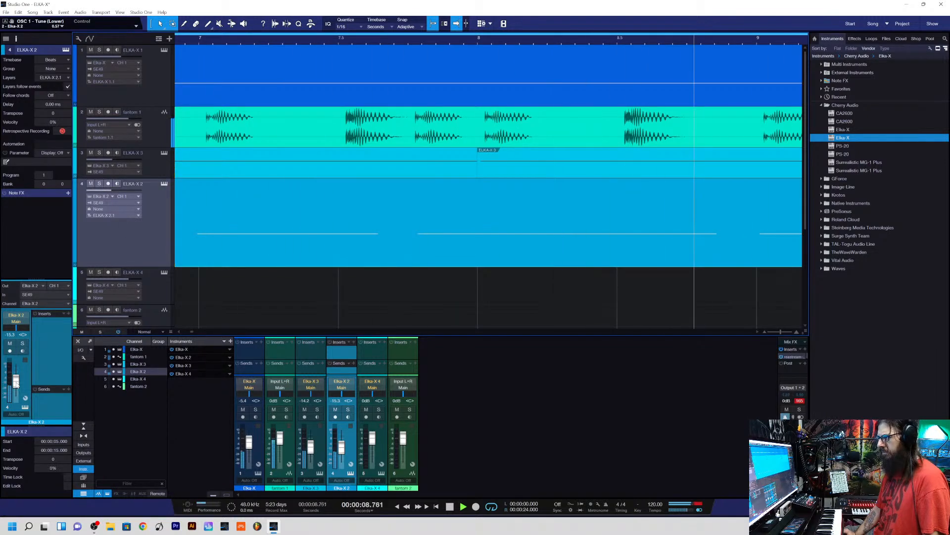
left_click_drag(16, 381, 21, 387)
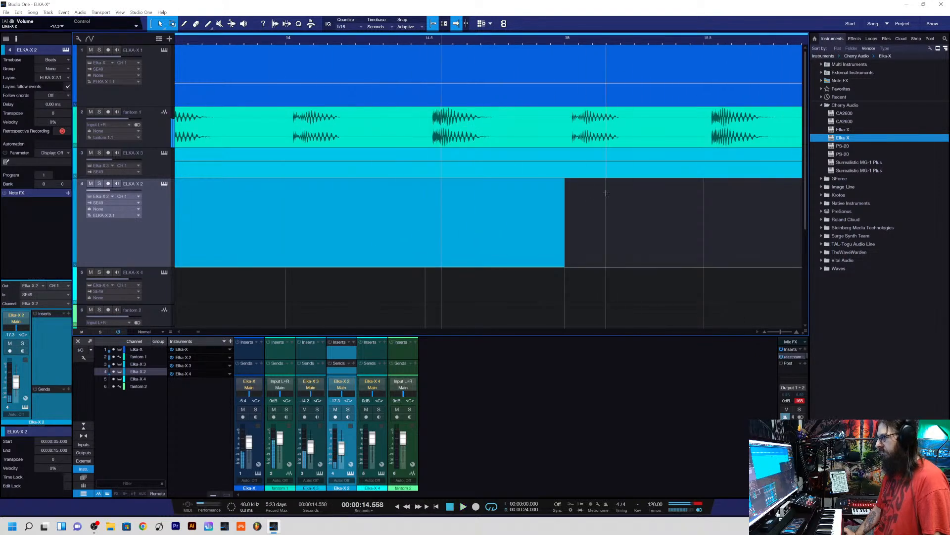
- Fine-tune the start of the ELKA-X 2 clip so that it begins at 4.999 seconds
left_click_drag(782, 333, 775, 333)
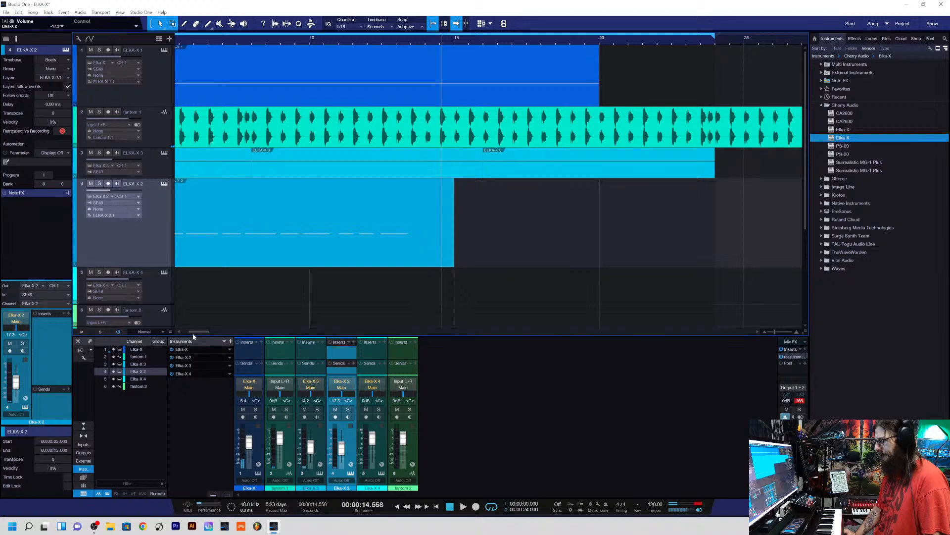
left_click_drag(199, 331, 192, 331)
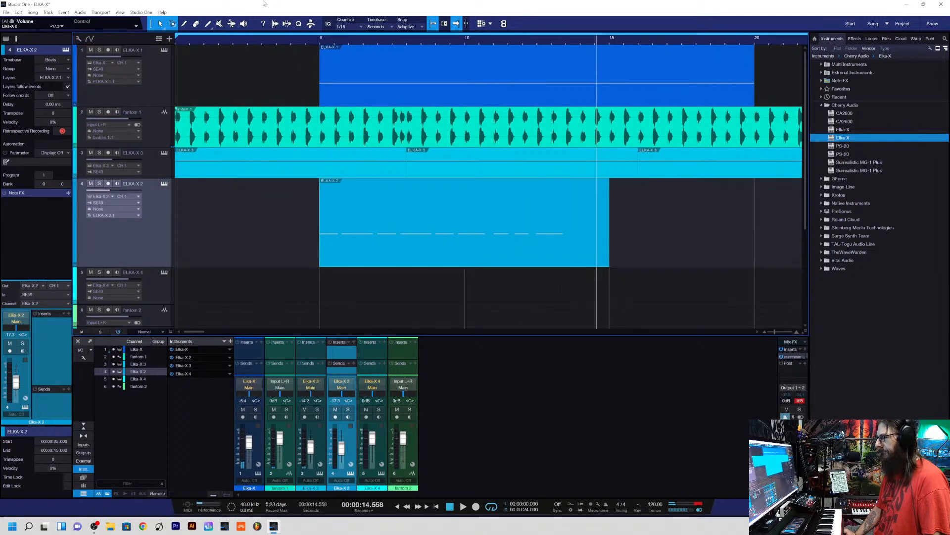
left_click(304, 43)
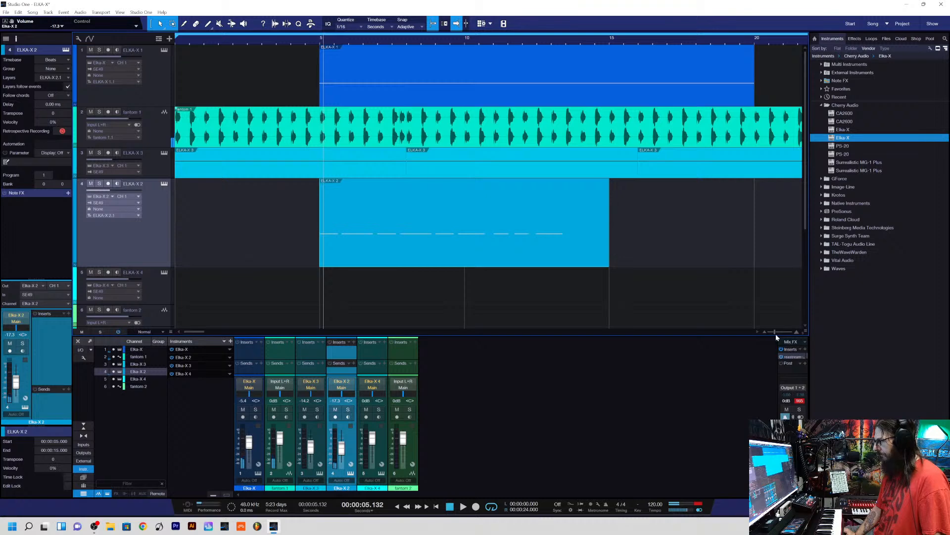
left_click_drag(777, 333, 783, 332)
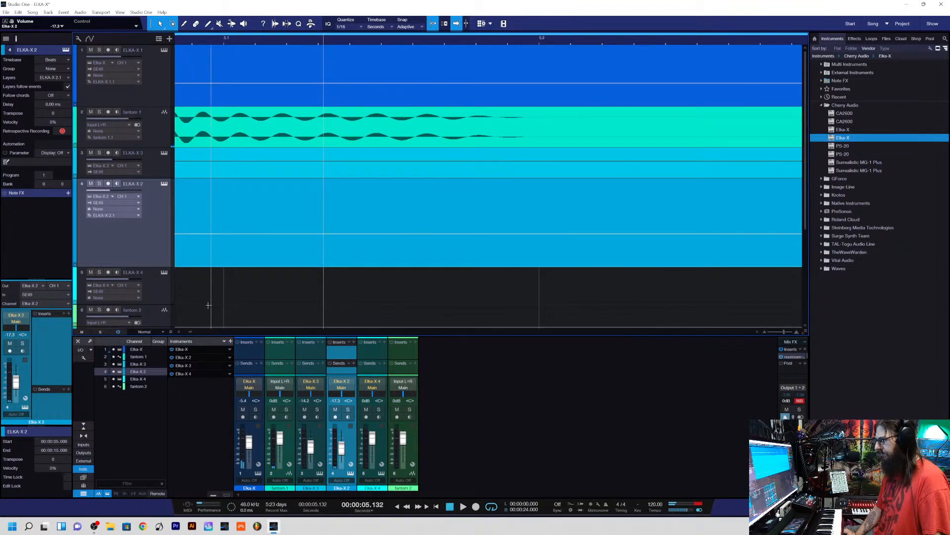
scroll(178, 332, "left", 10)
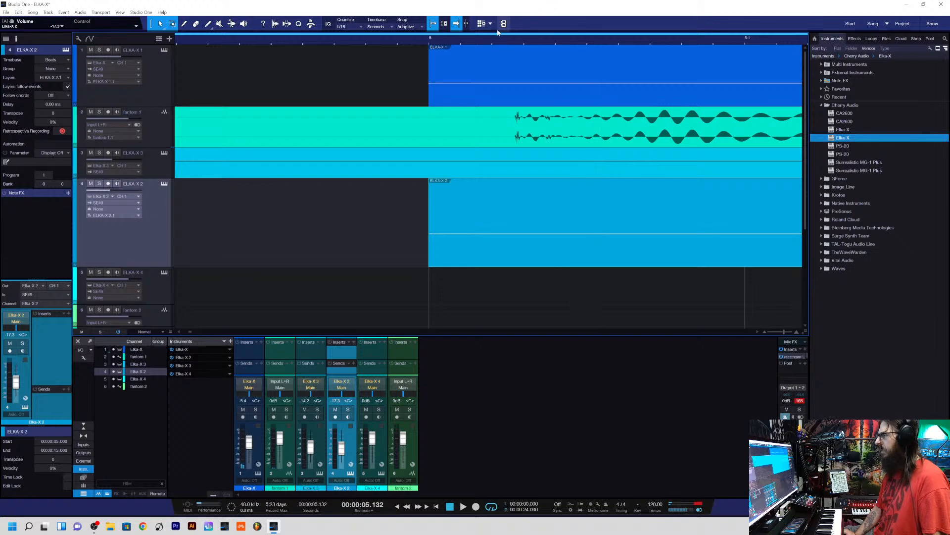
left_click(426, 42)
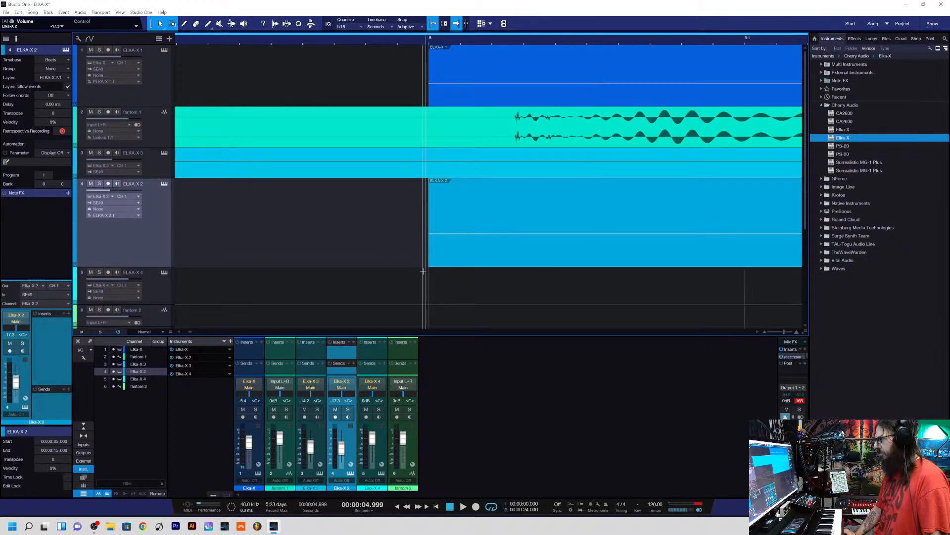
mouse_move(429, 260)
left_mouse_down()
mouse_move(400, 260)
mouse_move(438, 255)
left_mouse_up()
- Play the ELKA-X 2 clip through and lower the track's volume to -22.5 dB
key("space")
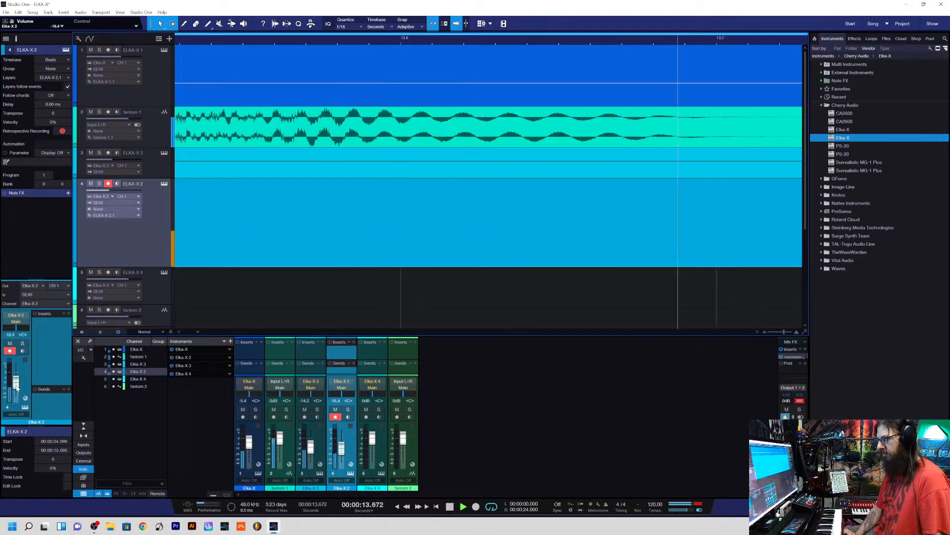
left_click_drag(17, 387, 16, 389)
key("space")
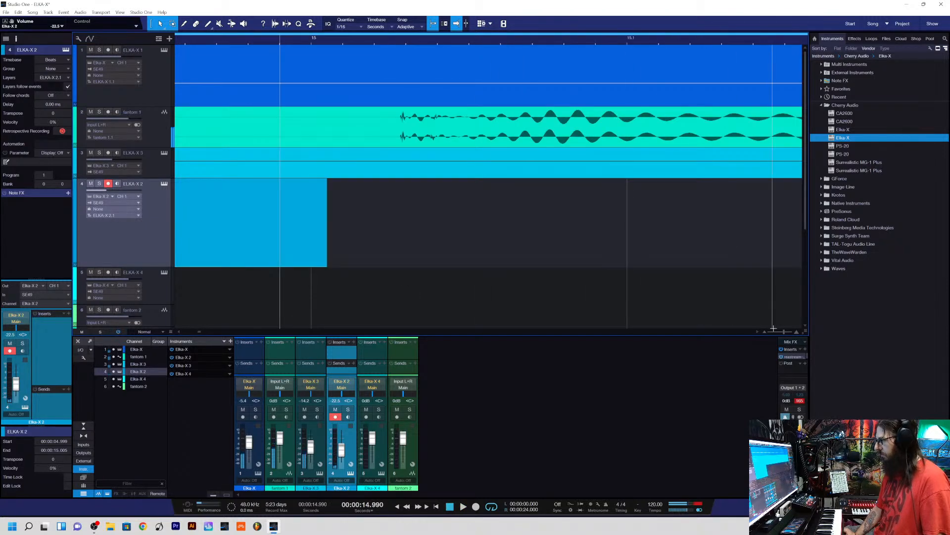
- Shorten the ELKA-X 2 clip so that it ends at about 11.5 seconds
left_click_drag(784, 331, 771, 332)
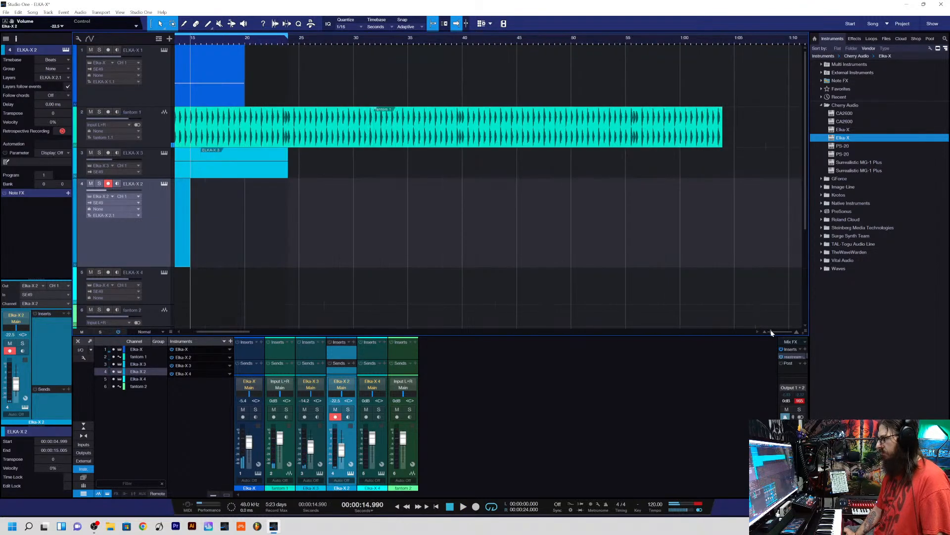
left_click_drag(212, 330, 199, 330)
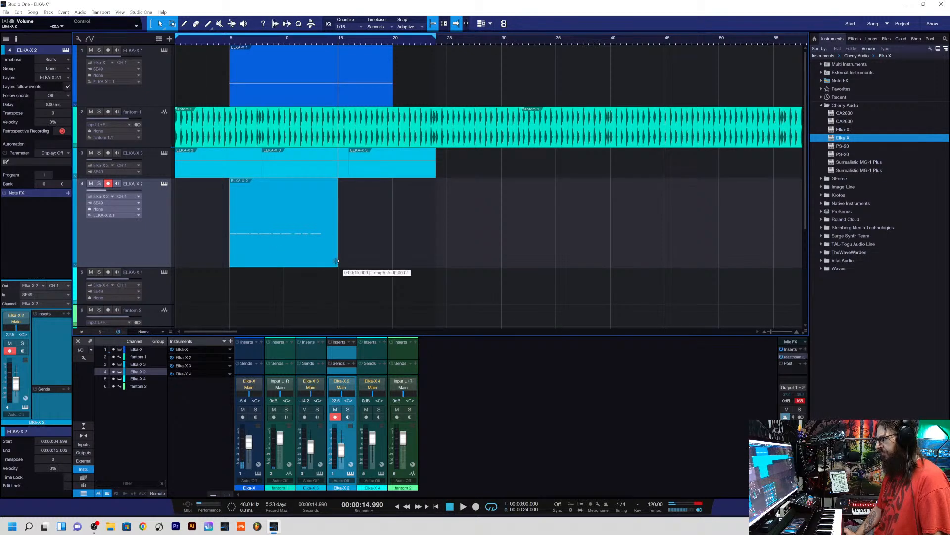
left_click_drag(337, 260, 298, 256)
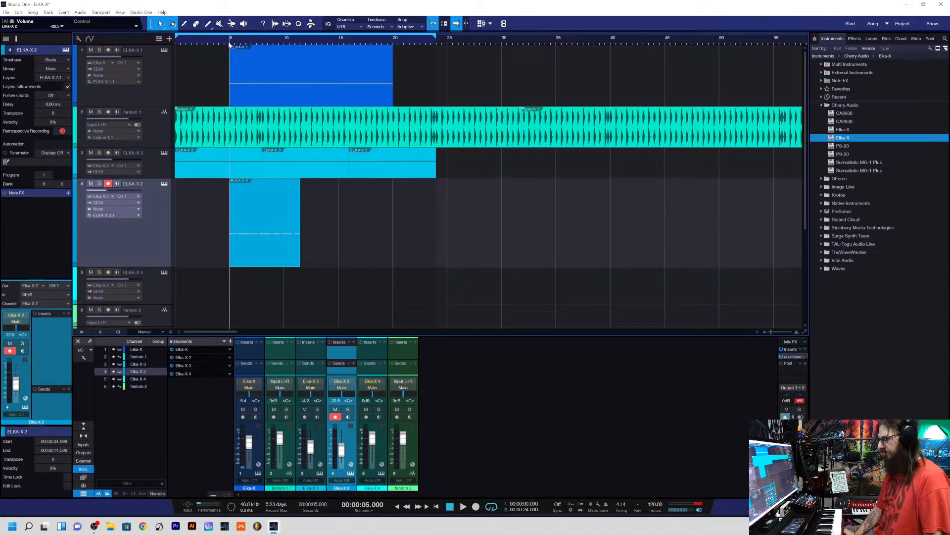
- Play the song from 5 seconds and move the ELKA-X 2 clip so that it starts at 10 seconds
key("space")
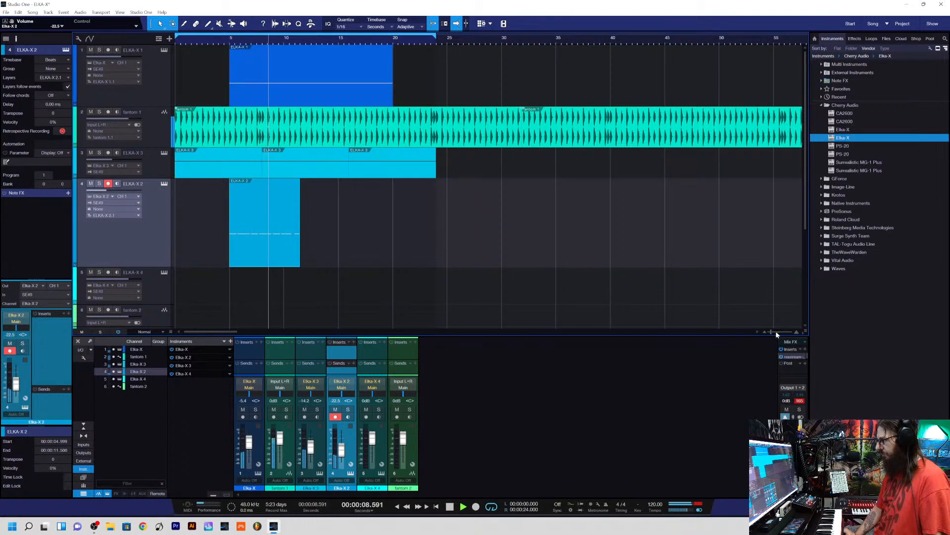
left_click_drag(772, 332, 776, 332)
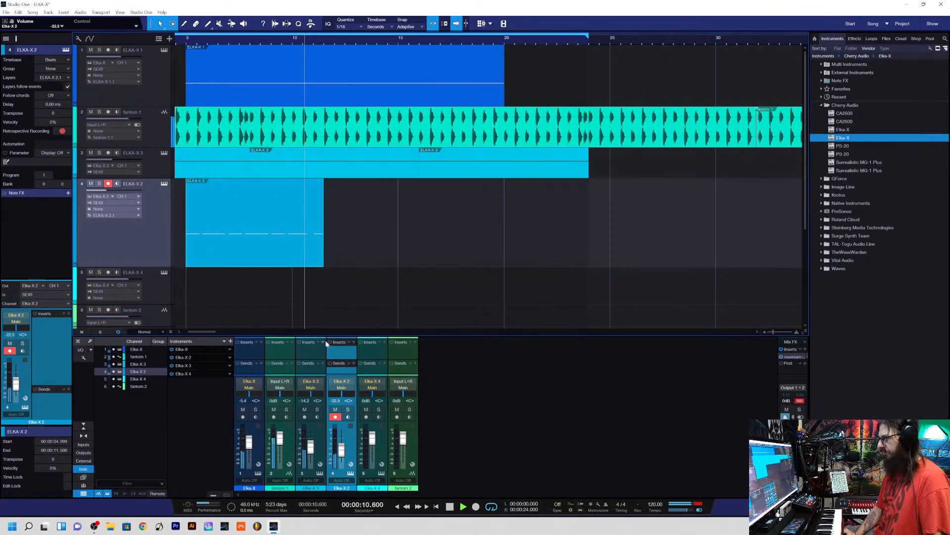
key("space")
left_click_drag(198, 331, 192, 331)
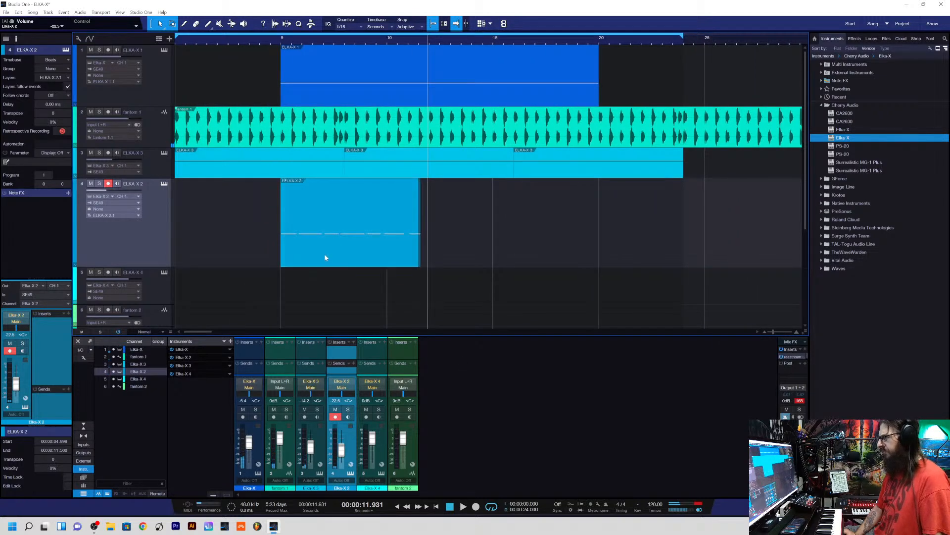
left_click_drag(325, 258, 431, 253)
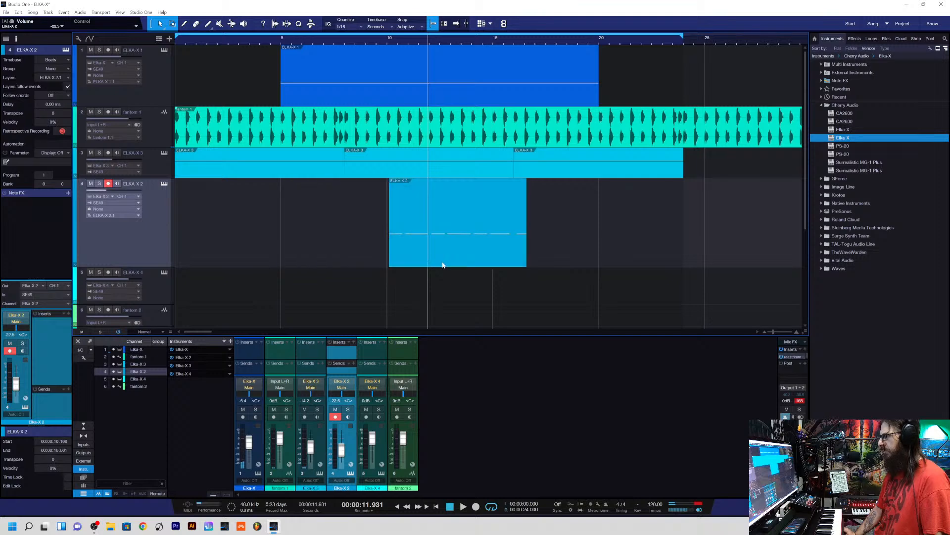
left_click(384, 41)
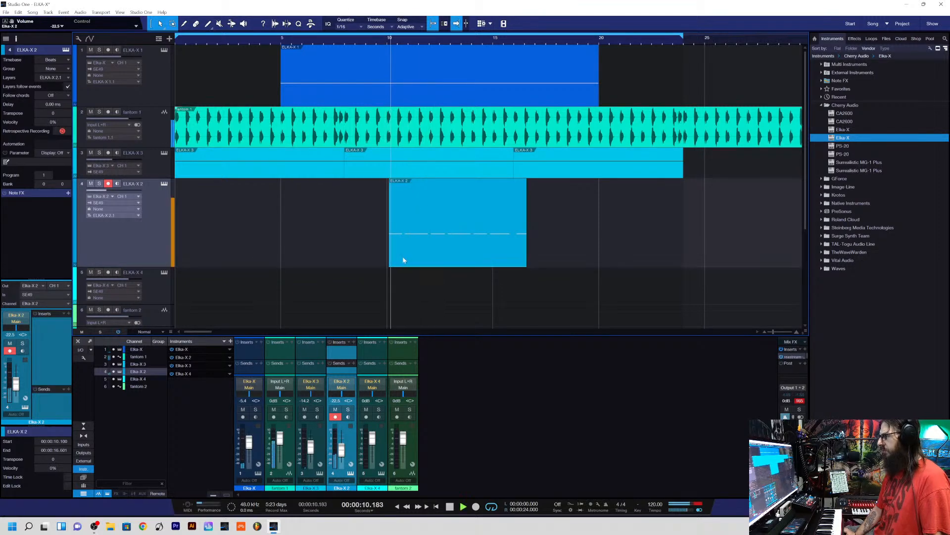
left_click_drag(394, 263, 396, 265)
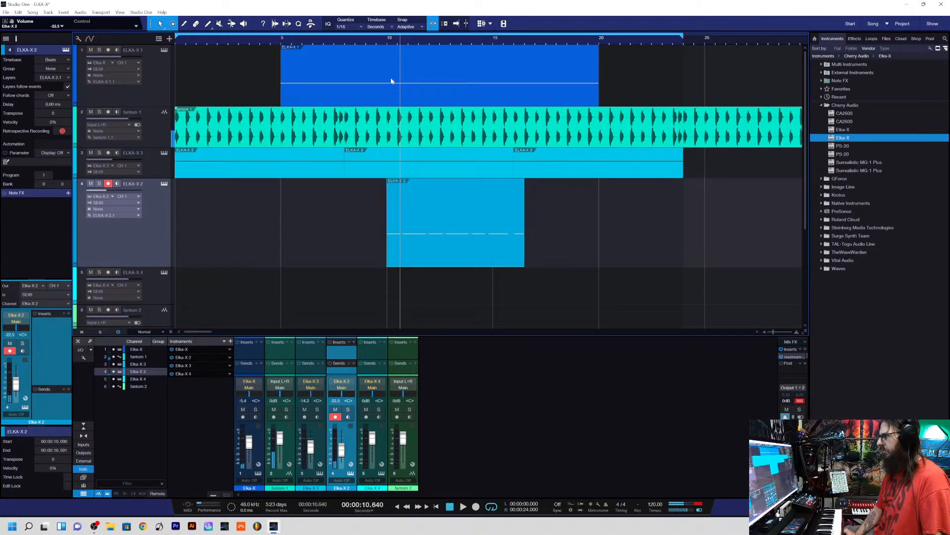
- Play the ELKA-X 2 clip from about 10 seconds and extend its end to 17.400 seconds
left_click(383, 41)
key("space")
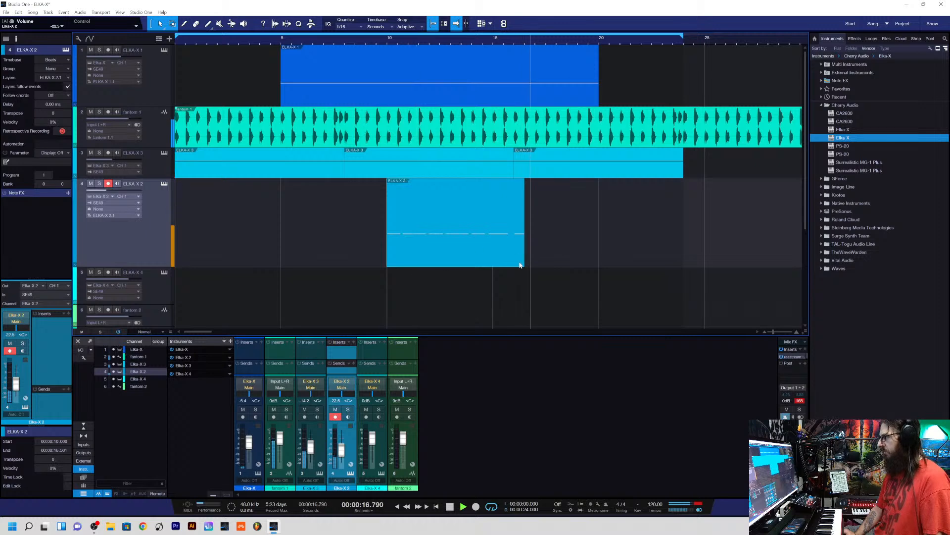
key("space")
left_click_drag(526, 261, 544, 268)
key("space")
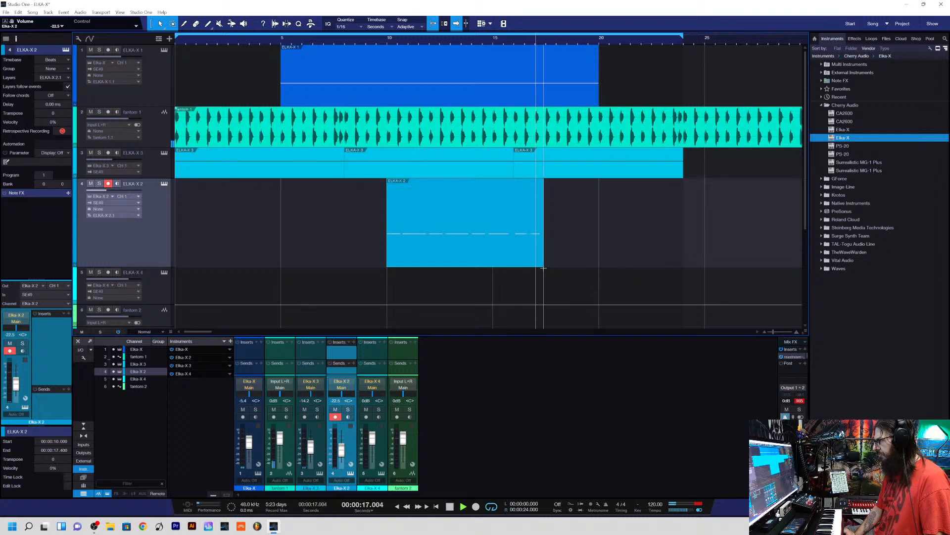
key("space")
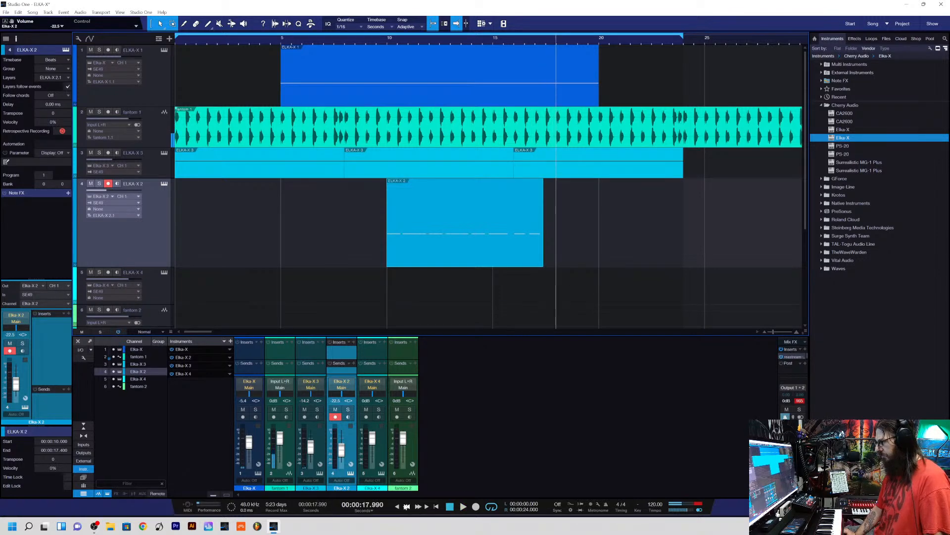
- Play the arrangement from the very beginning to past 20 seconds to check how the layers fit together
left_click(400, 506)
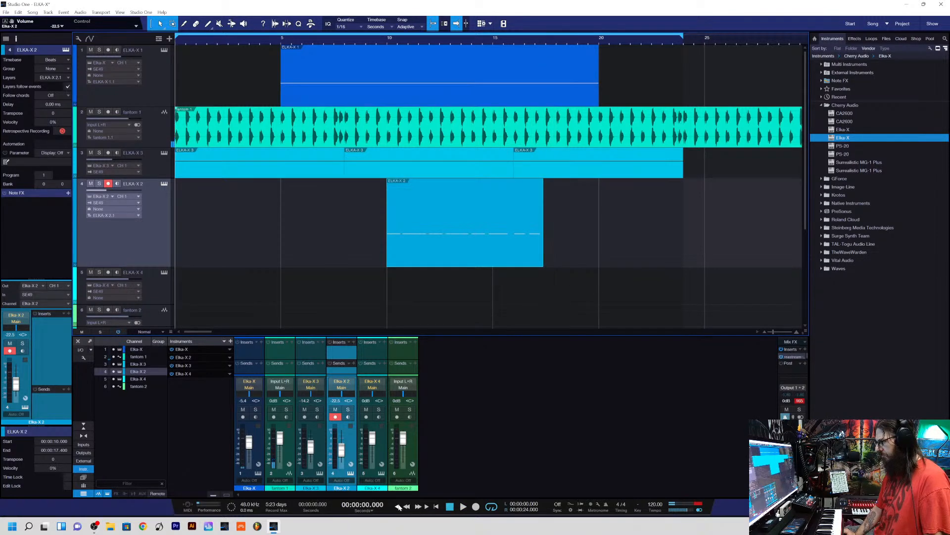
left_click(464, 506)
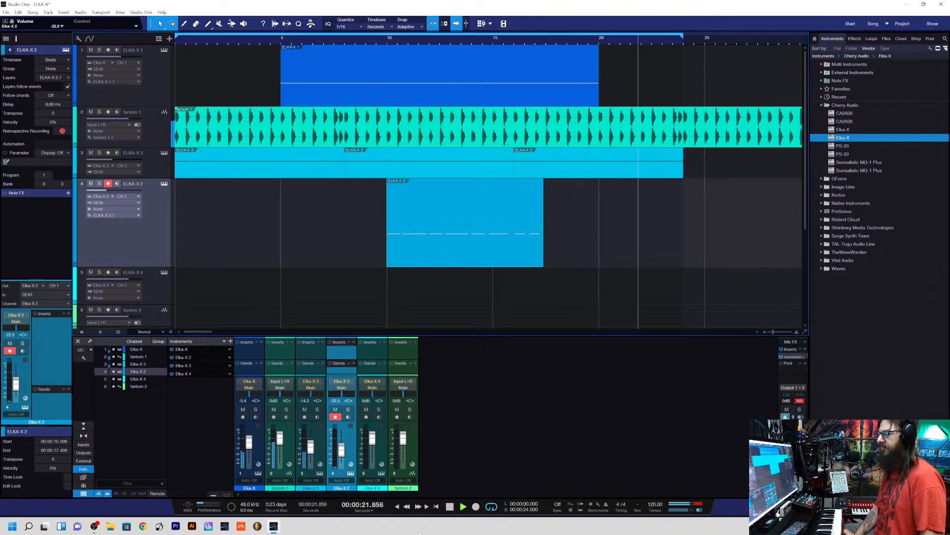
key("space")
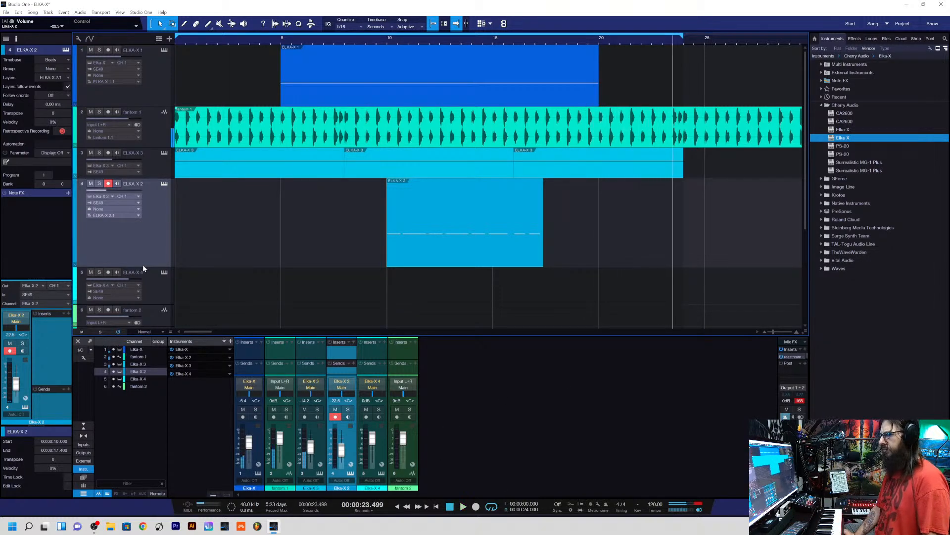
- Reduce the ELKA-X 2 track's height, select the ELKA-X 4 track and turn on its monitoring with the song returned to the start
left_click_drag(146, 268, 151, 200)
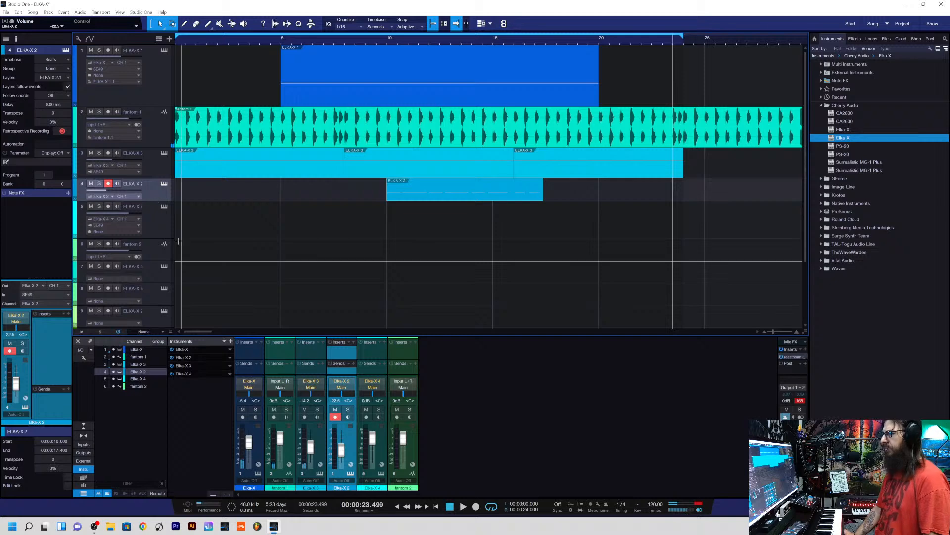
left_click(160, 233)
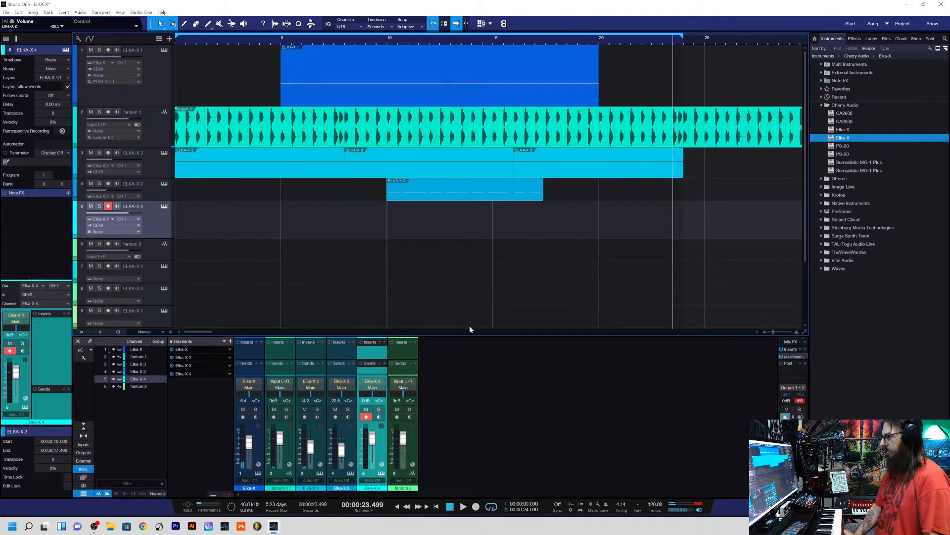
left_click(397, 507)
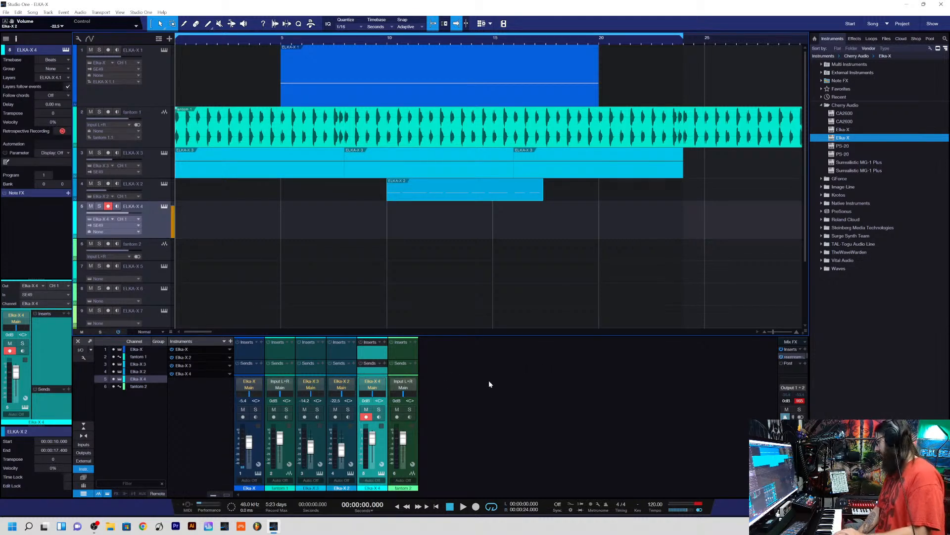
left_click(116, 207)
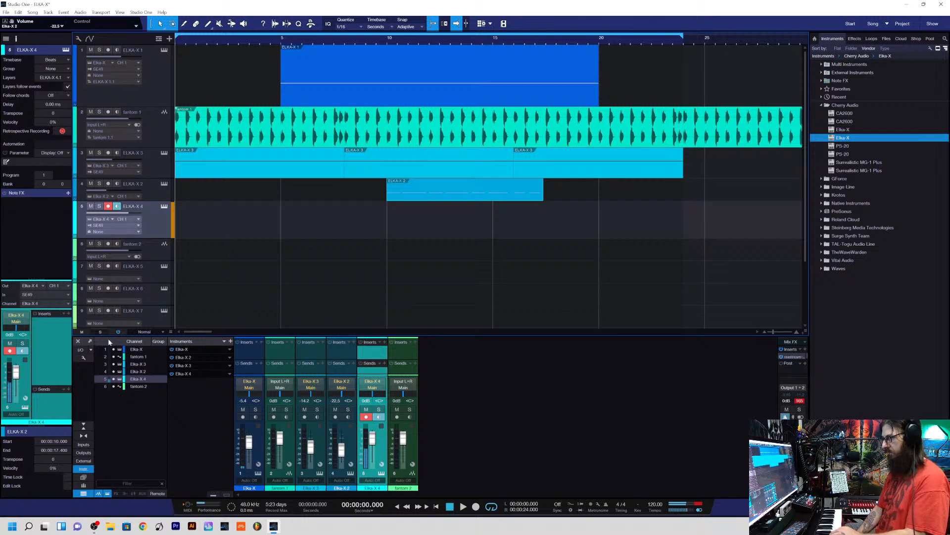
- Open the ELKA-X 4 track's instrument and step forward through its Keys presets to Fun Toy
left_click(164, 207)
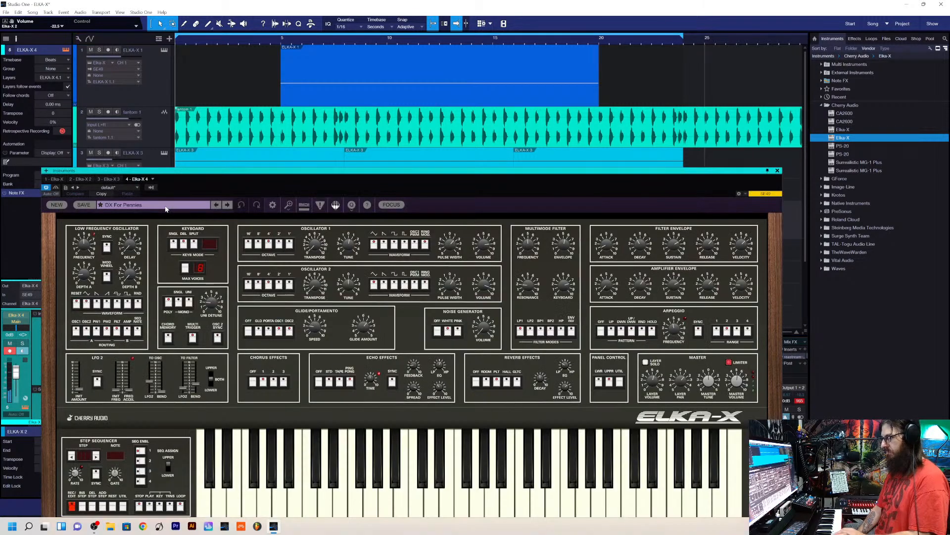
left_click(232, 205)
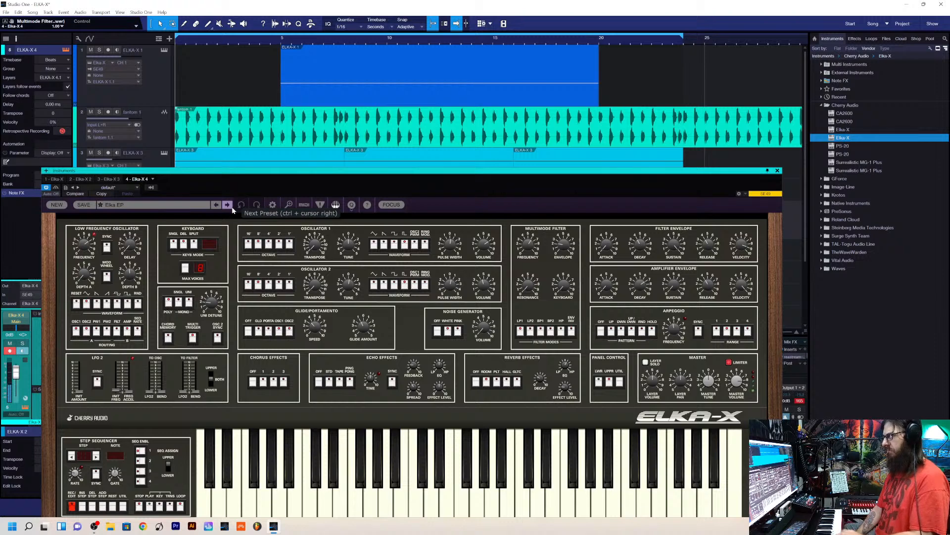
left_click(231, 207)
left_click(232, 207)
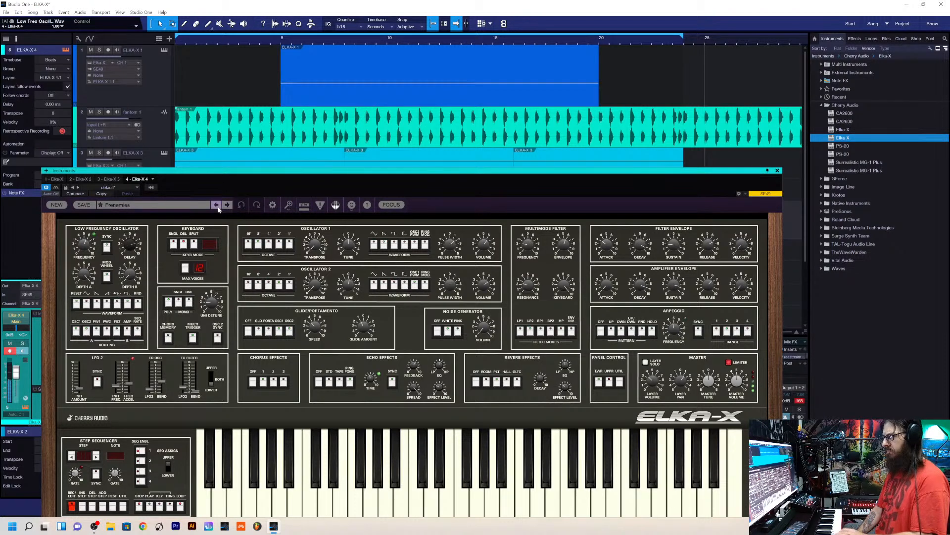
left_click(227, 204)
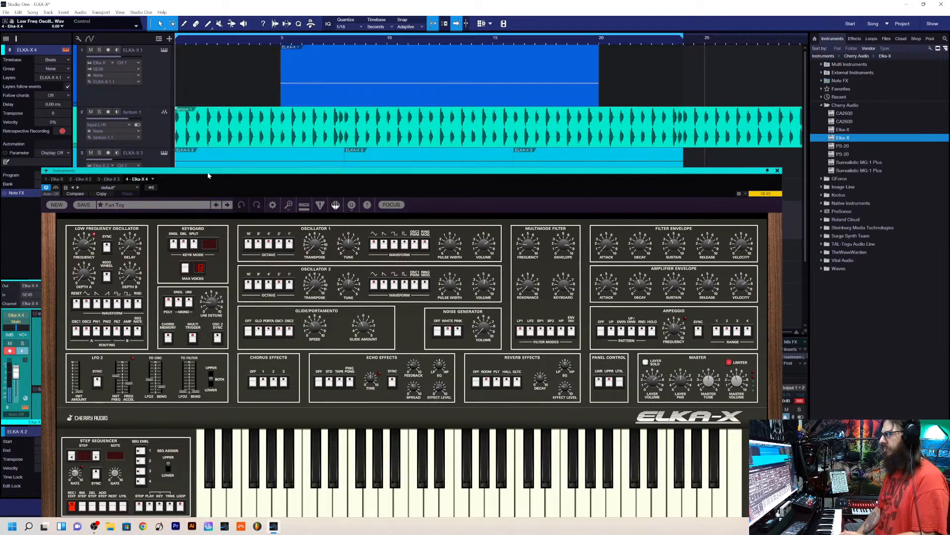
- Load the Gaia Mind Matter preset from the full preset list into the ELKA-X 4 instrument and close its window
left_click_drag(214, 172, 169, 96)
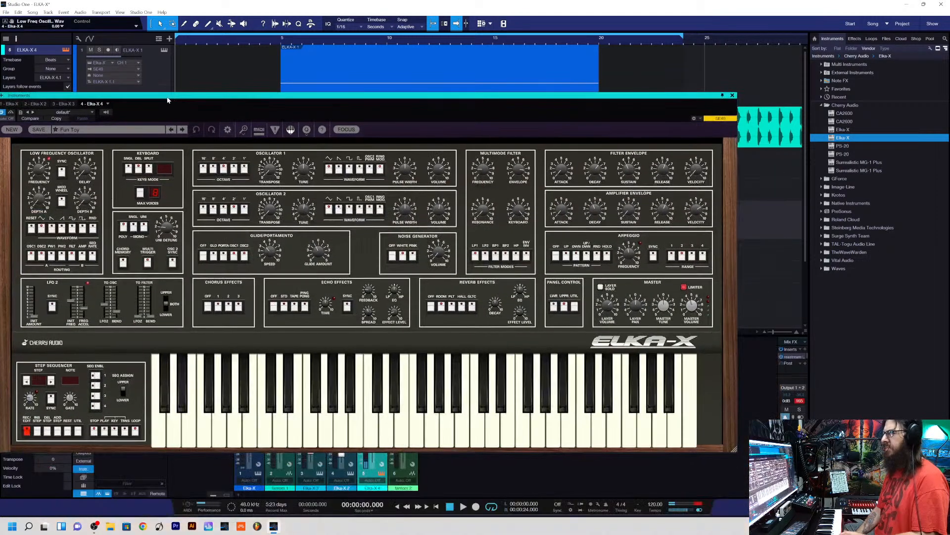
left_click(151, 127)
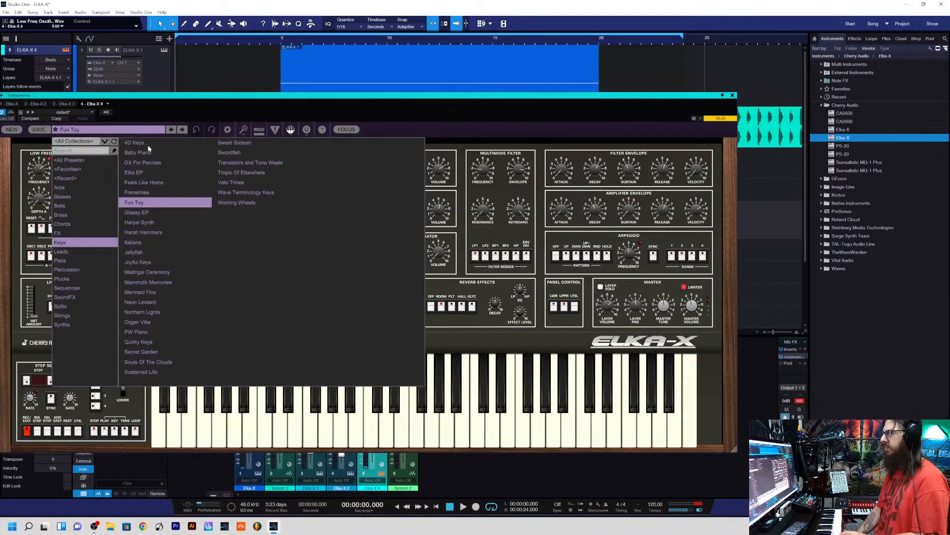
left_click(106, 187)
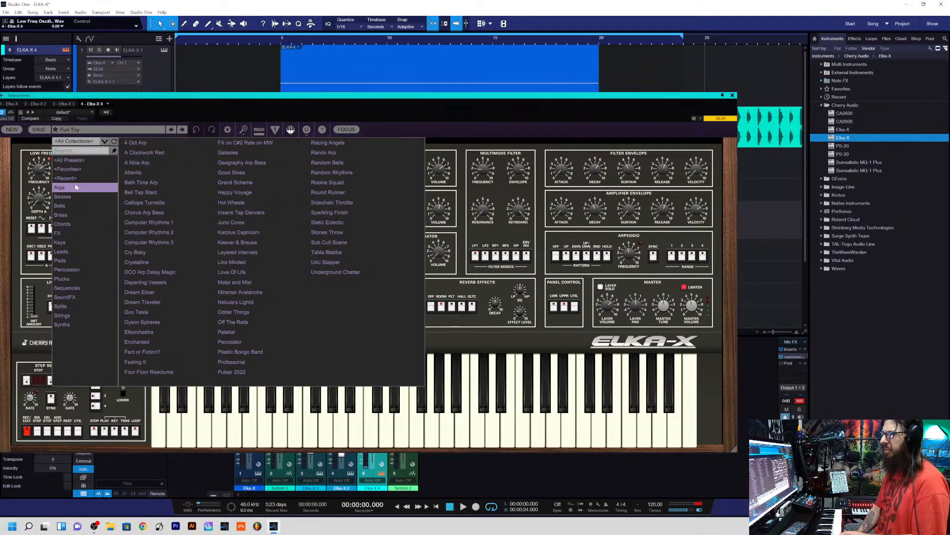
left_click(87, 160)
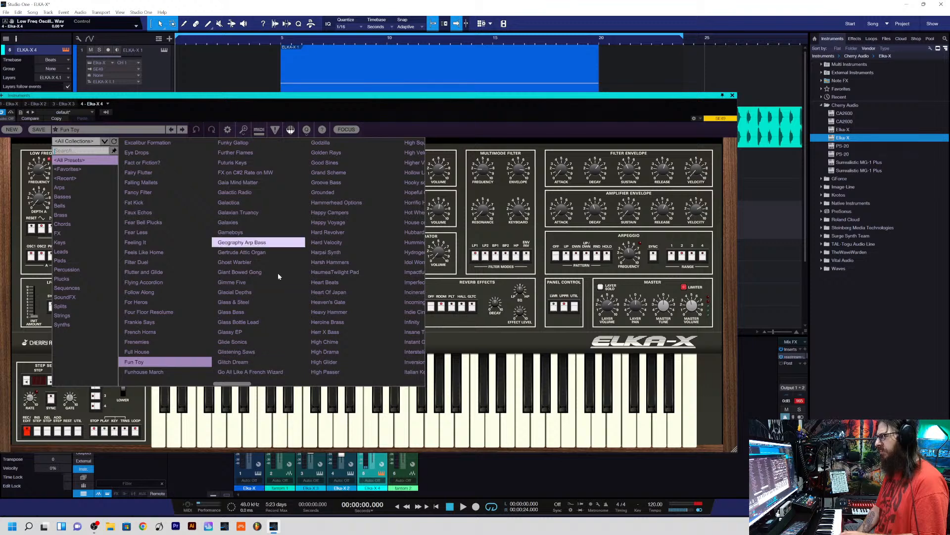
left_click(265, 183)
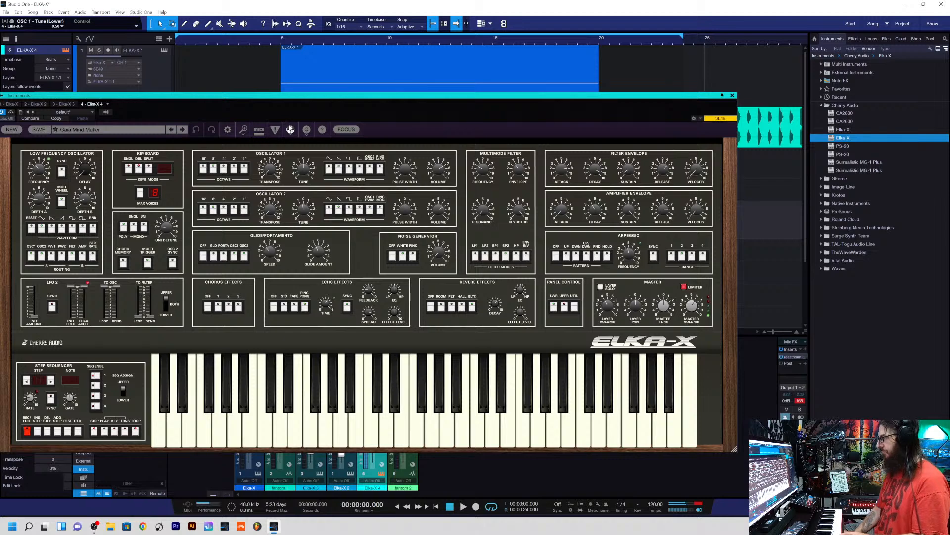
left_click(733, 95)
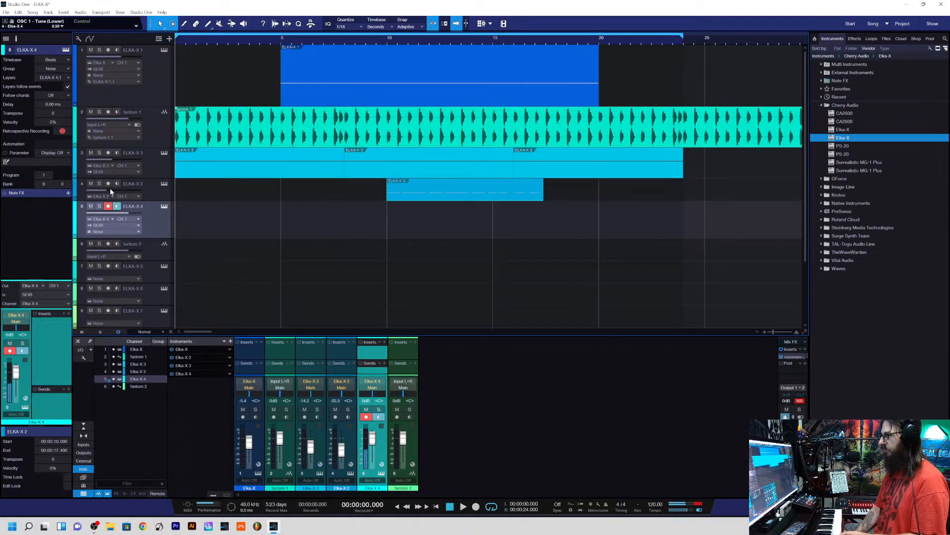
- Disarm recording on the ELKA-X 4 track and play the song from the beginning to about 12 seconds
left_click(108, 207)
key("space")
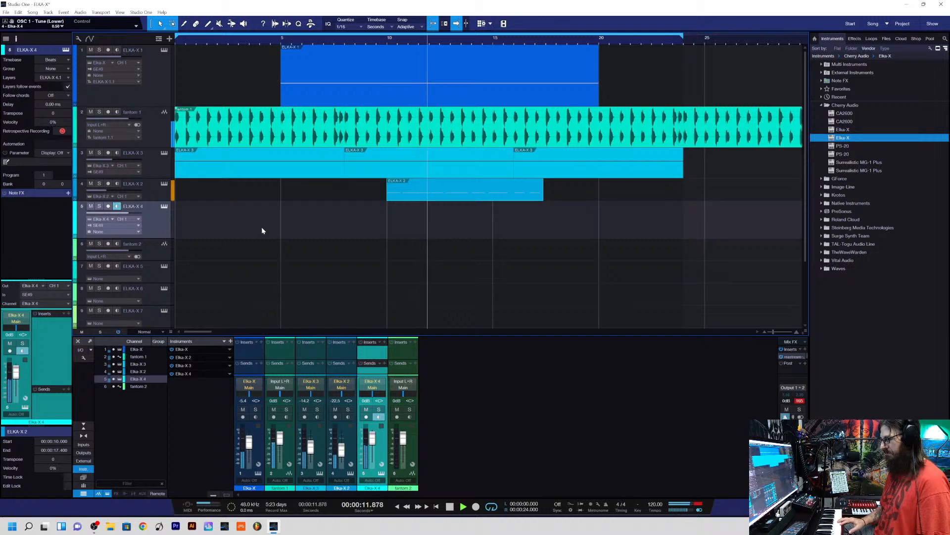
key("space")
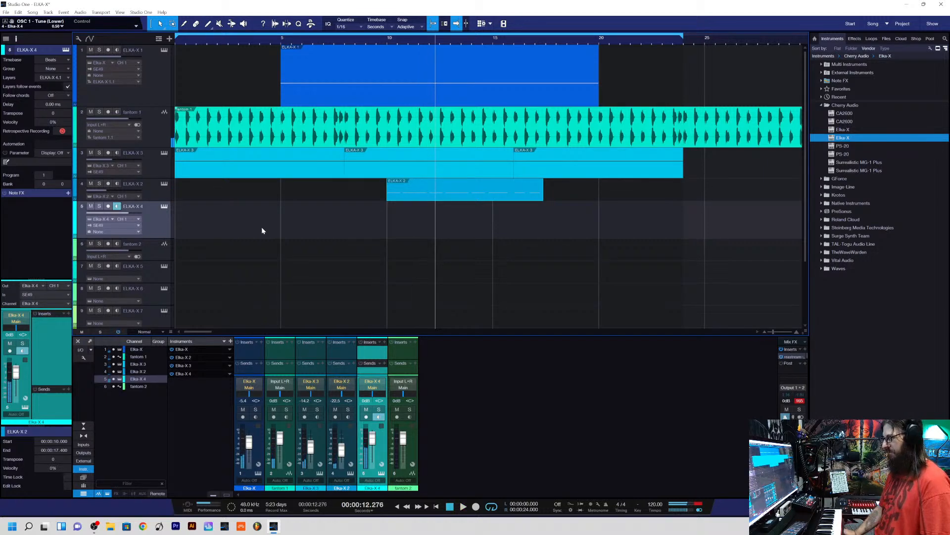
- Reopen the ELKA-X 4 instrument and step forward through its presets from Gaia Mind Matter to Gameboys
left_click(117, 206)
left_click(117, 207)
left_click(164, 207)
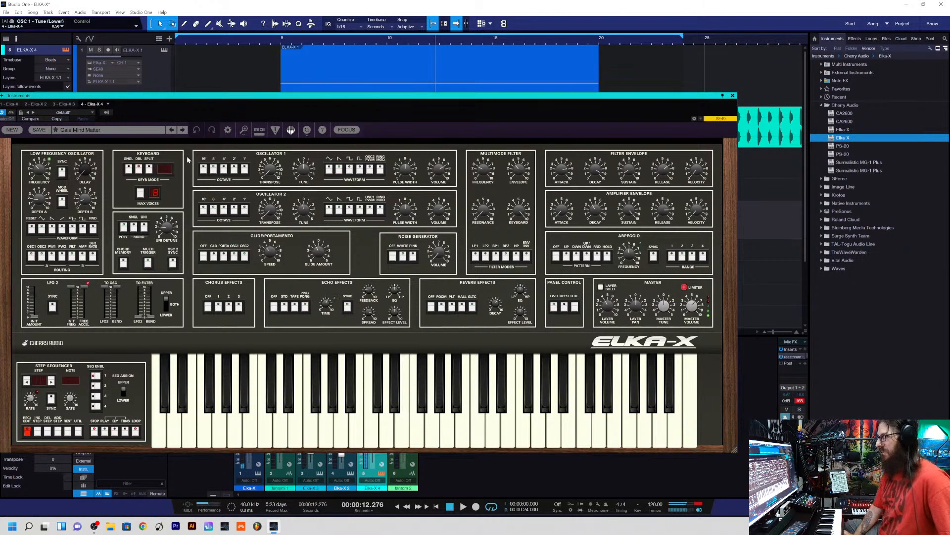
left_click(183, 129)
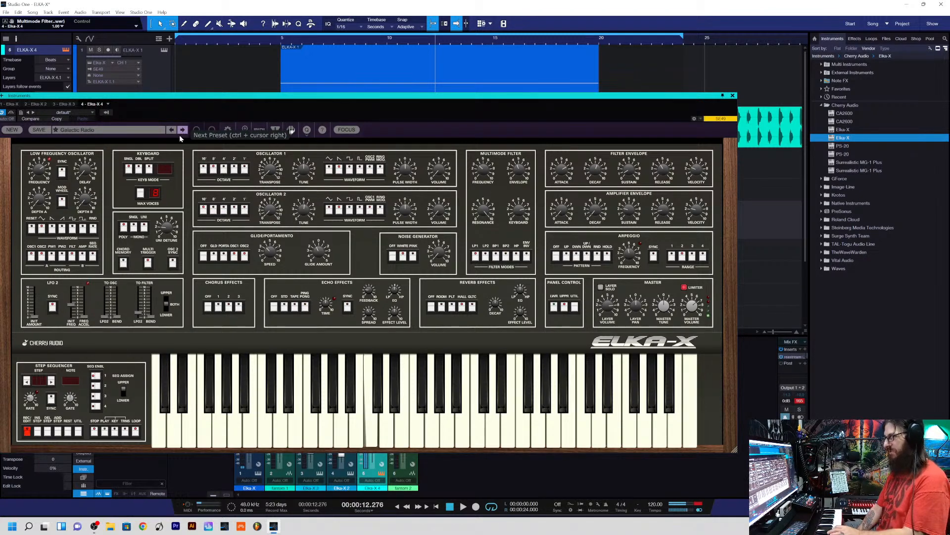
left_click(183, 129)
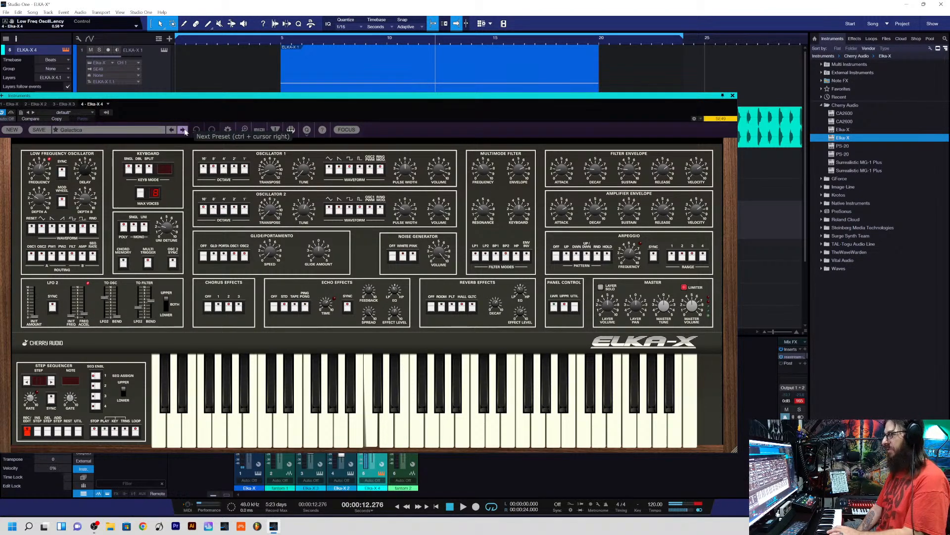
left_click_drag(284, 98, 334, 221)
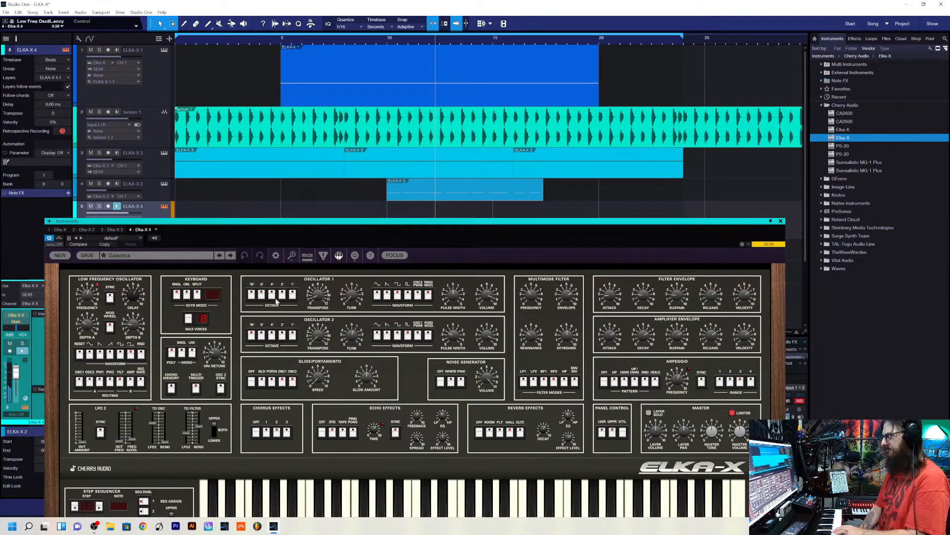
left_click(233, 256)
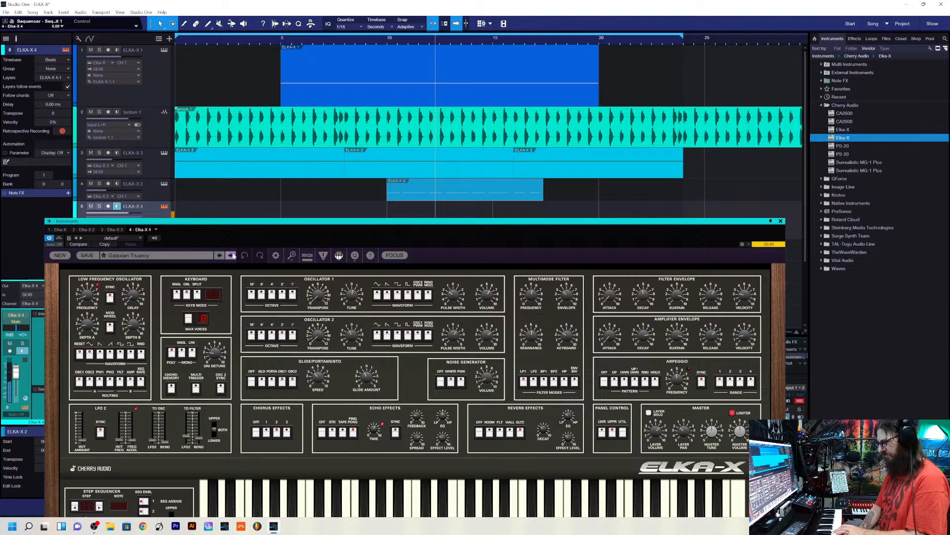
left_click(234, 256)
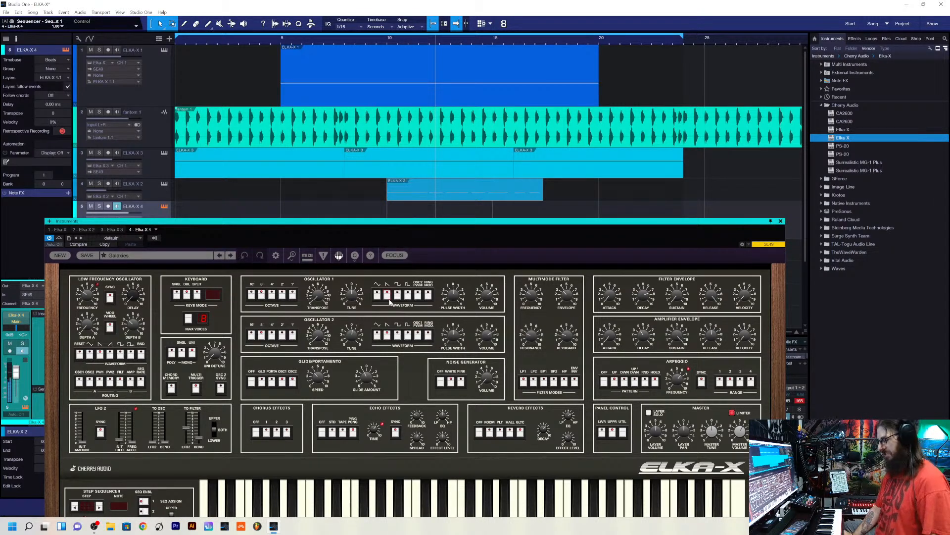
left_click(232, 256)
left_click_drag(251, 222, 262, 61)
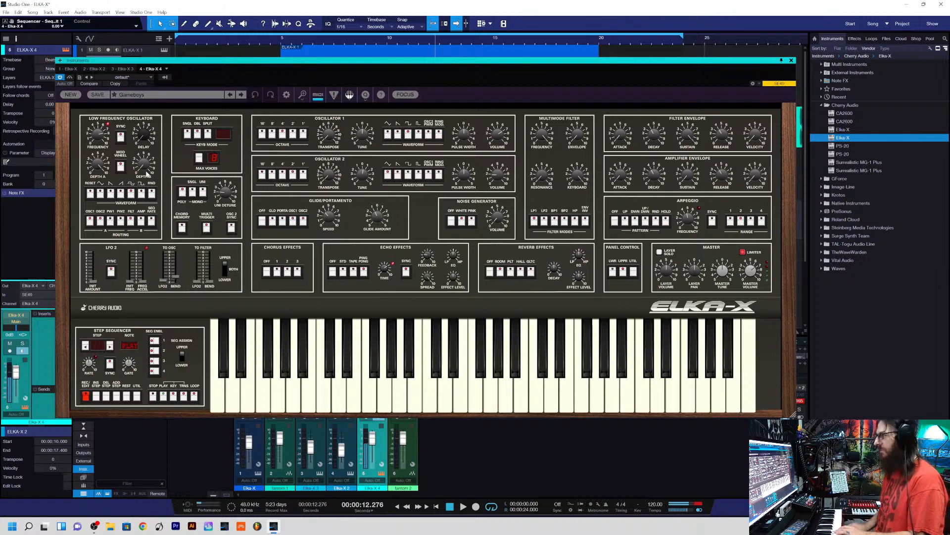
- Move the ELKA-X 4 instrument window aside and play the song from the beginning to about 7 seconds
left_click_drag(303, 65, 396, 72)
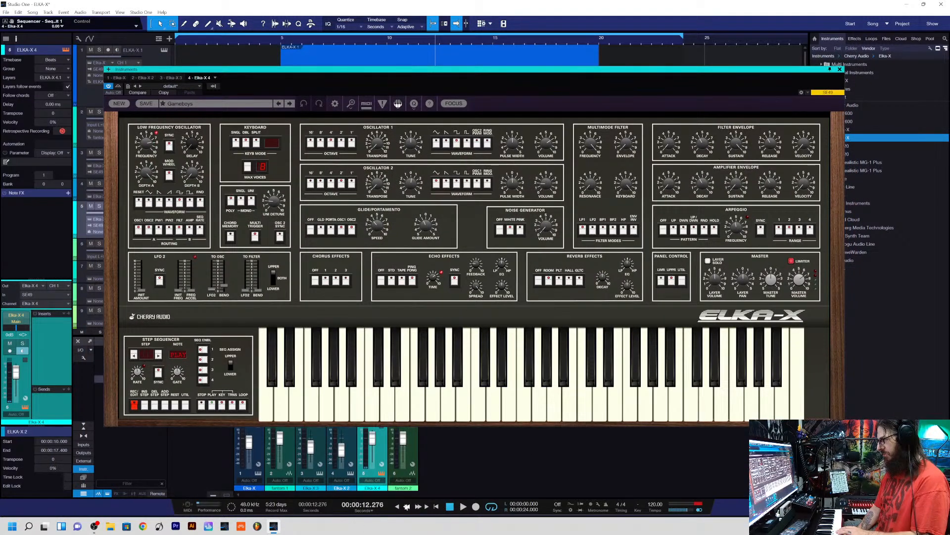
left_click(397, 506)
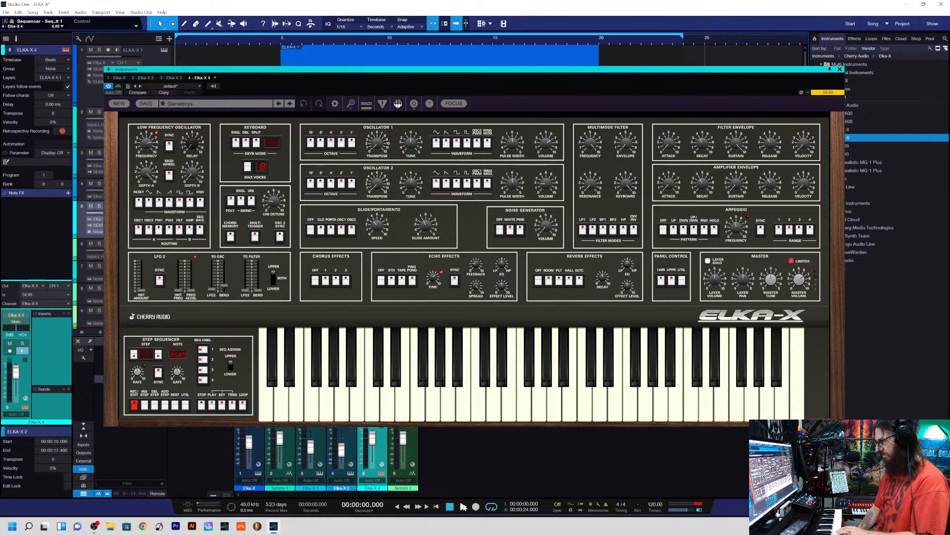
left_click(463, 506)
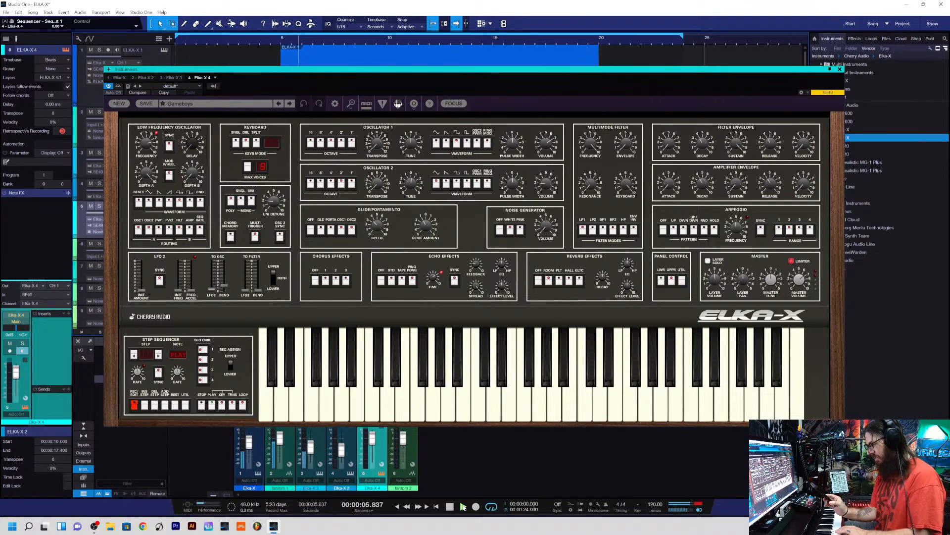
left_click(450, 506)
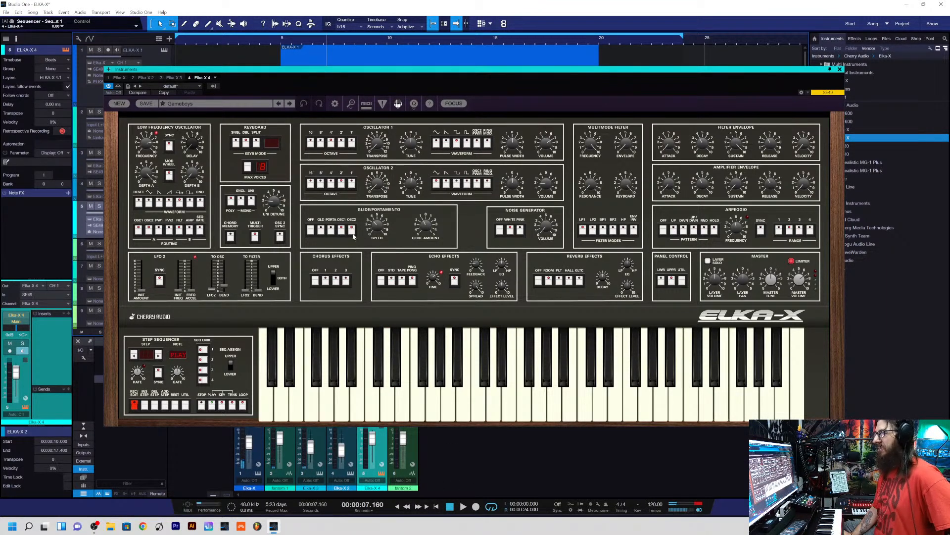
- Load the Gaia Mind Matter preset into the ELKA-X 4 instrument and look through the neighbouring presets in the full list
left_click(250, 106)
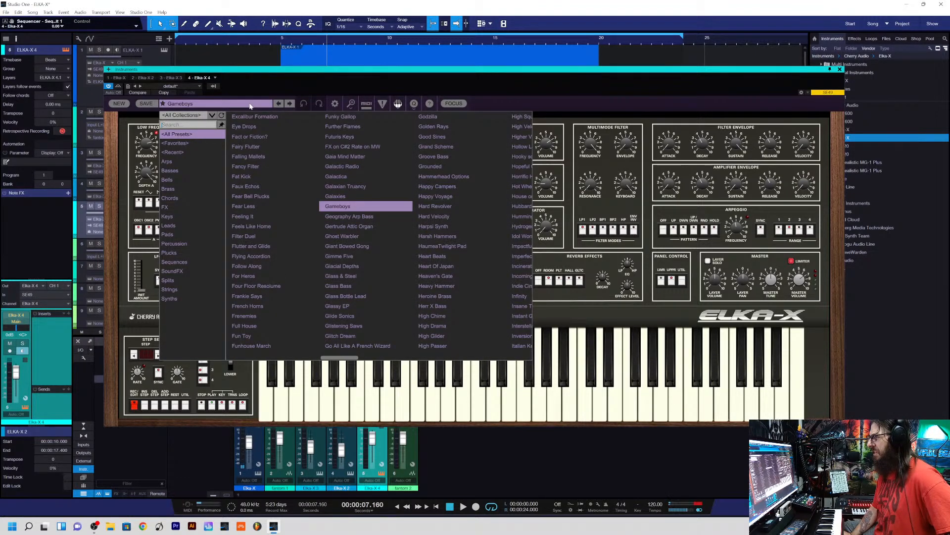
left_click(365, 156)
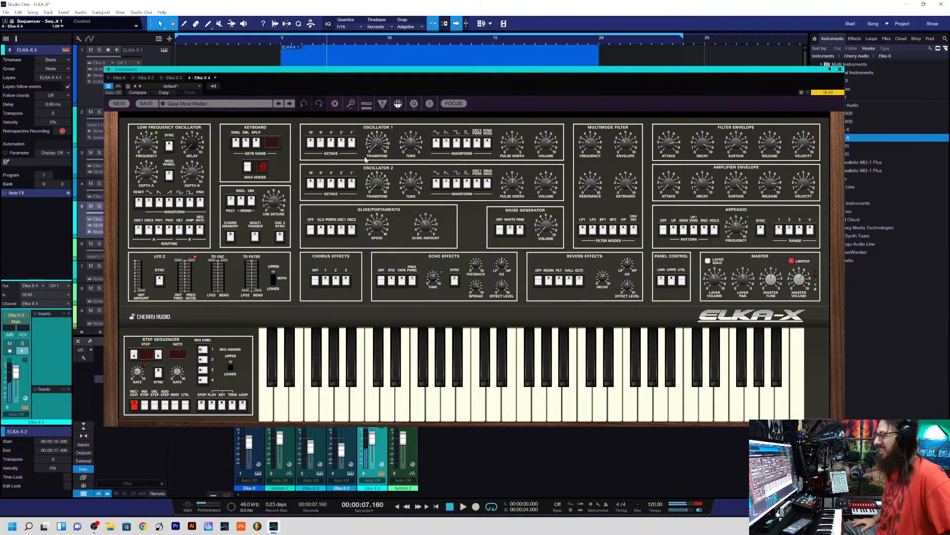
left_click(243, 105)
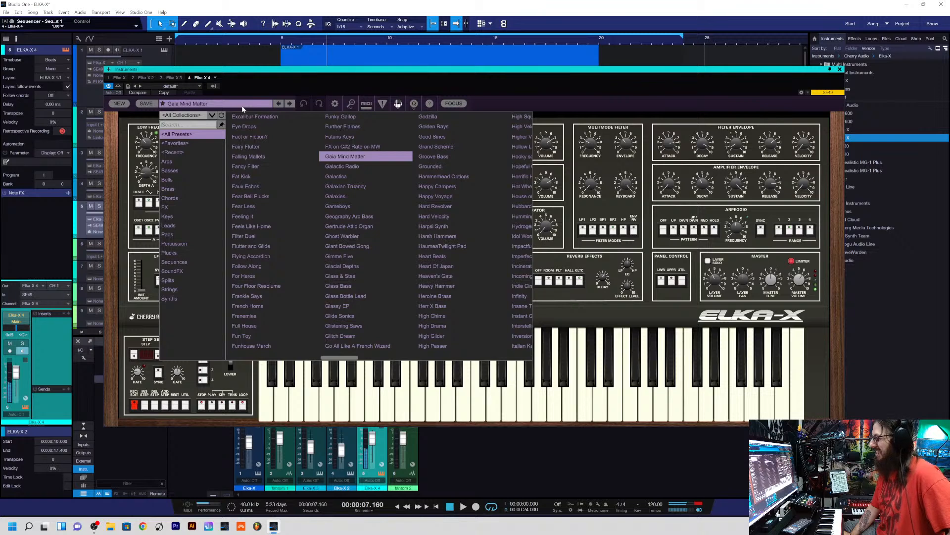
left_click_drag(353, 360, 331, 400)
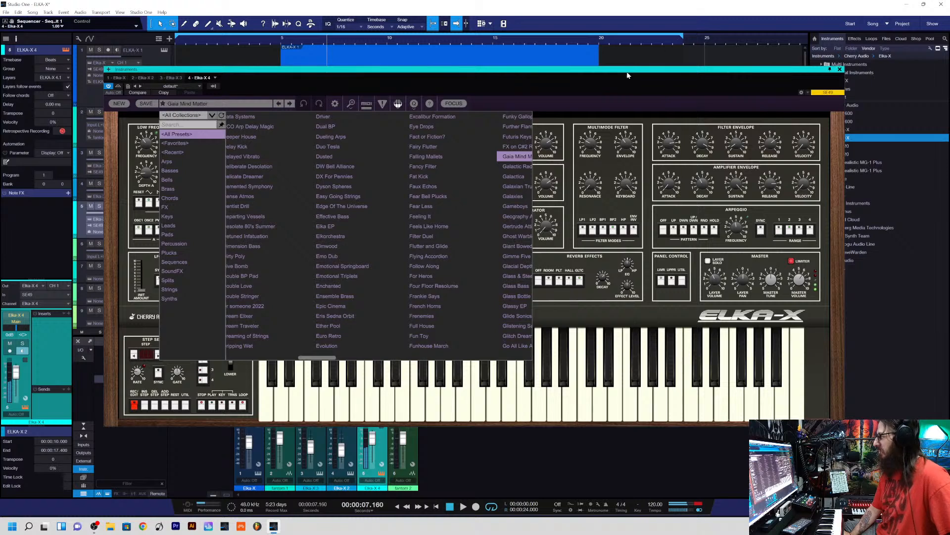
left_click(606, 96)
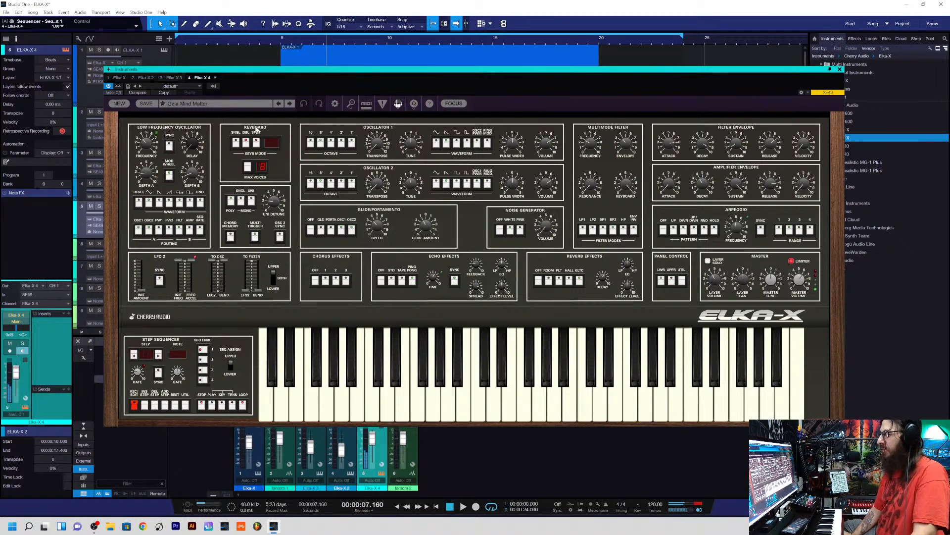
- Load the Gimme Five preset from the full preset list into the ELKA-X 4 instrument
left_click(264, 102)
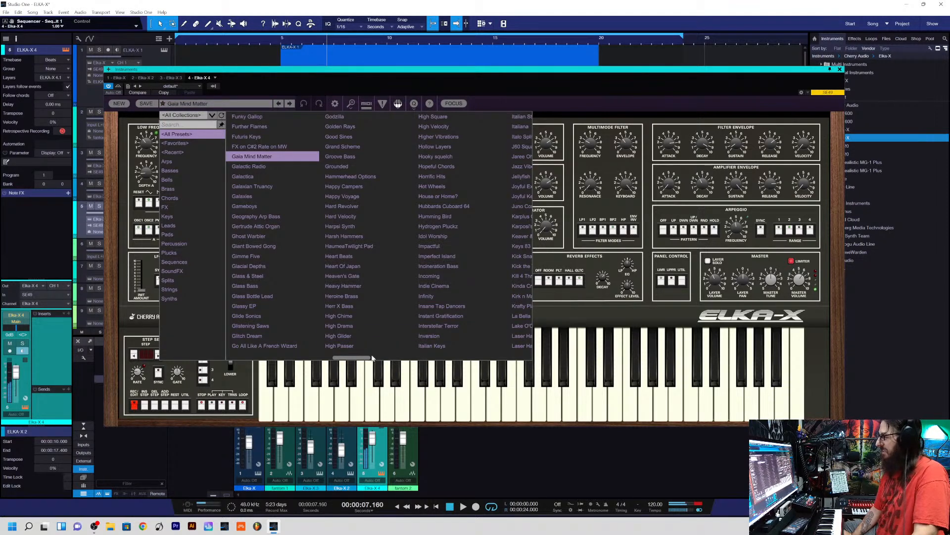
left_click_drag(358, 360, 333, 366)
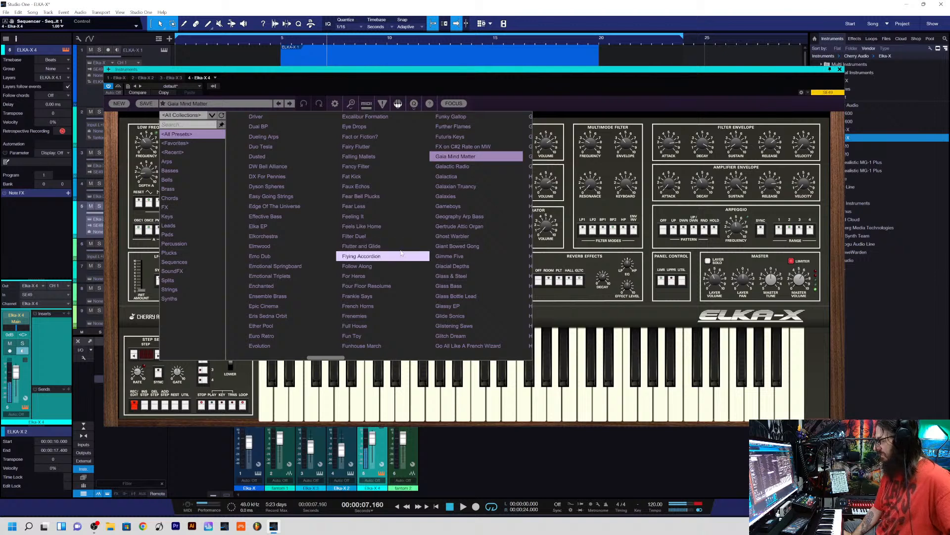
left_click(449, 256)
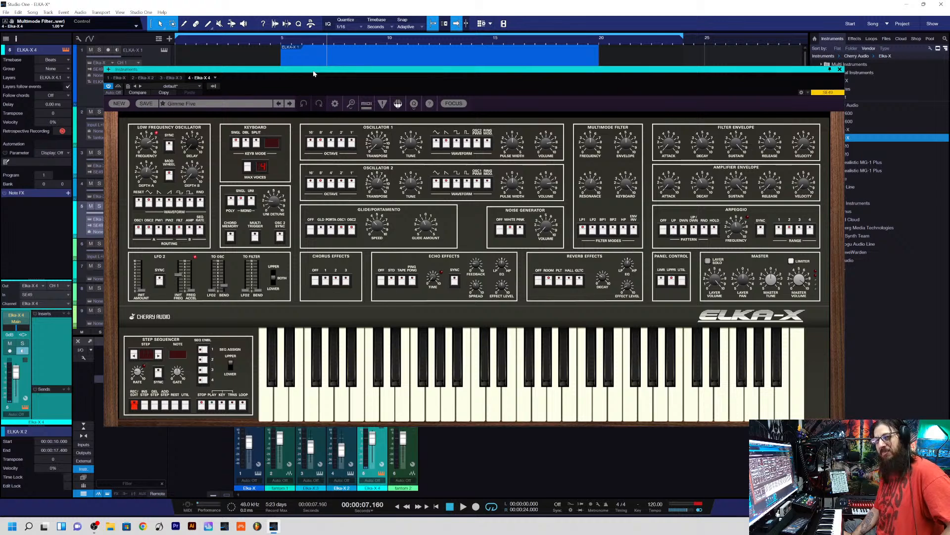
- Shrink the ELKA-X 4 instrument window and place it over the arrangement so the track list stays uncovered
left_click_drag(318, 73, 297, 281)
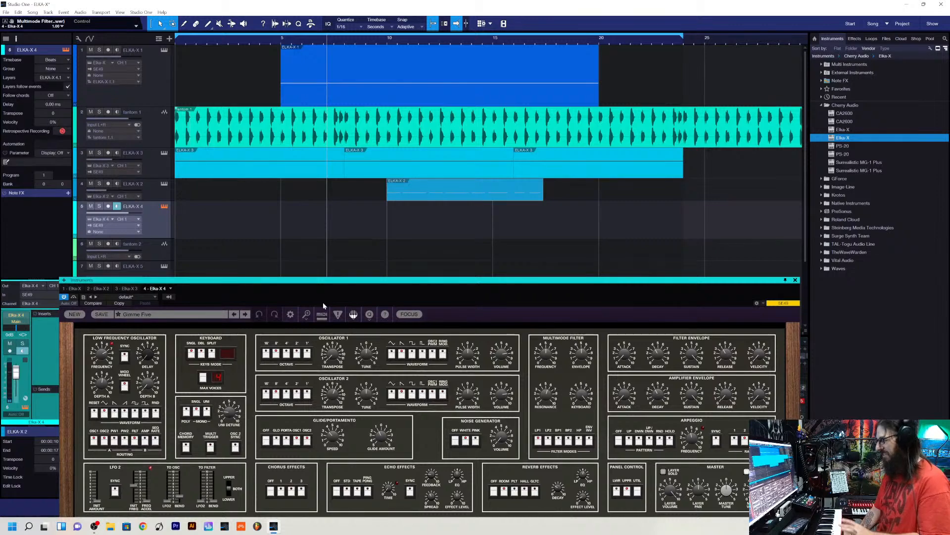
left_click_drag(384, 282, 362, 113)
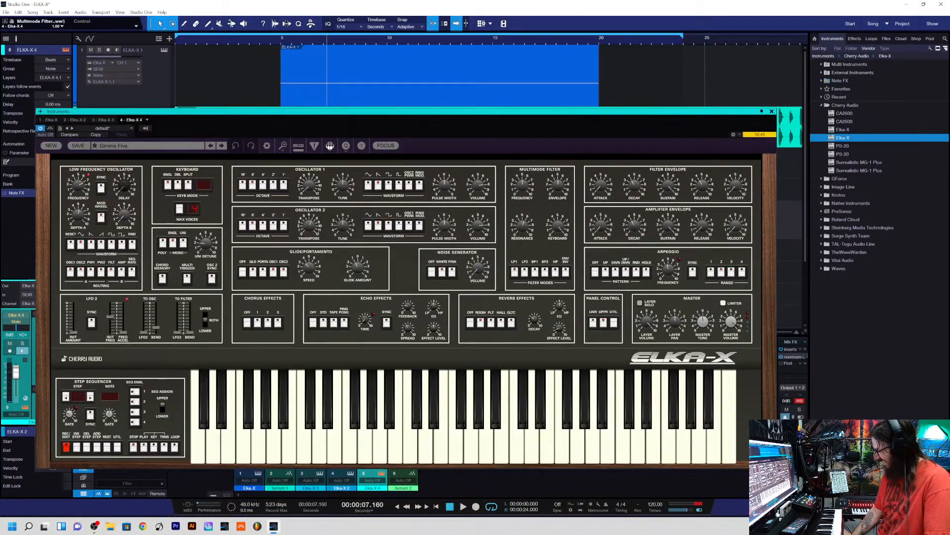
left_click_drag(773, 464, 642, 408)
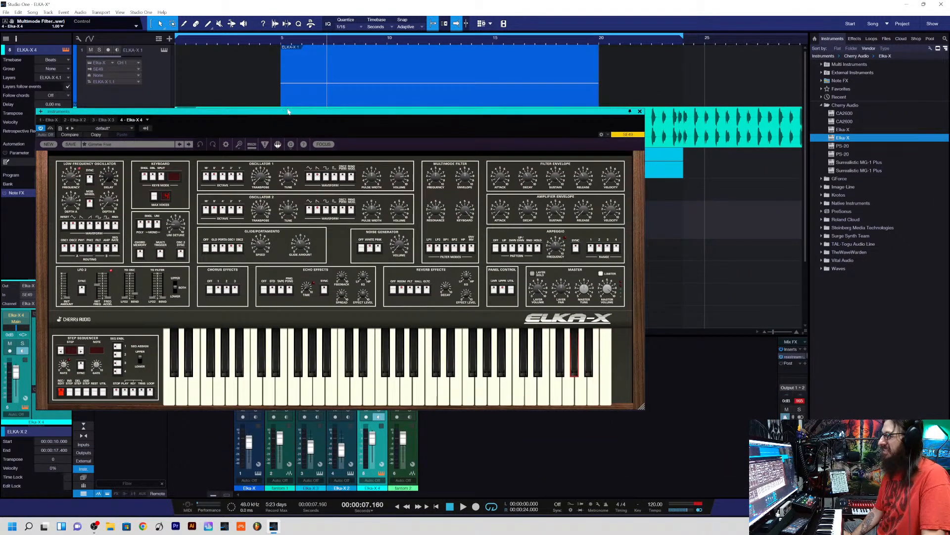
left_click_drag(289, 112, 431, 109)
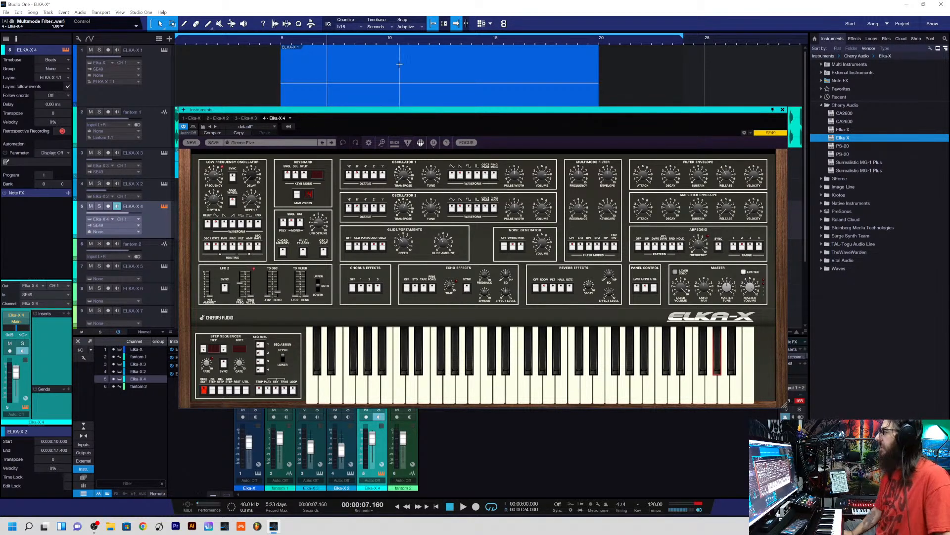
- Look through the Favorites, Recent and All Presets lists of the ELKA-X 4 instrument, going back to the start of the full list
left_click(266, 146)
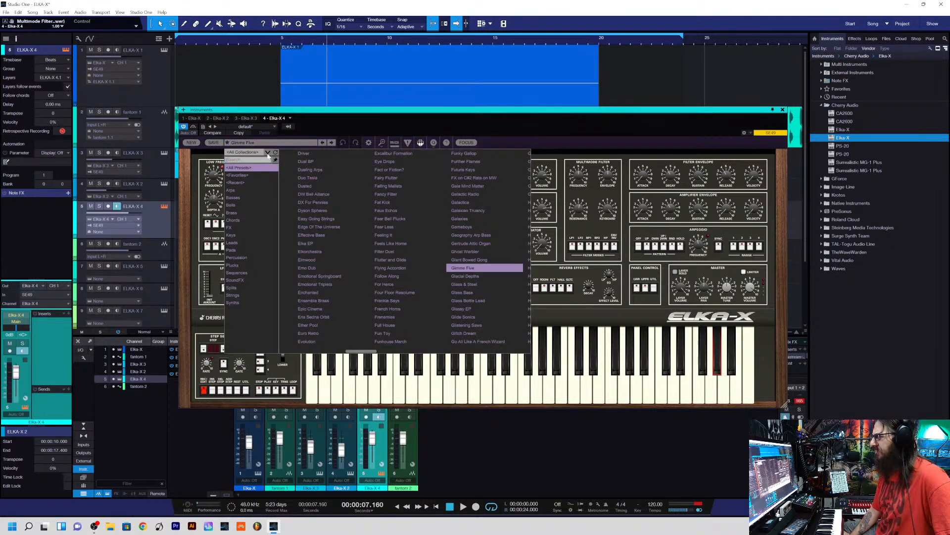
left_click(253, 177)
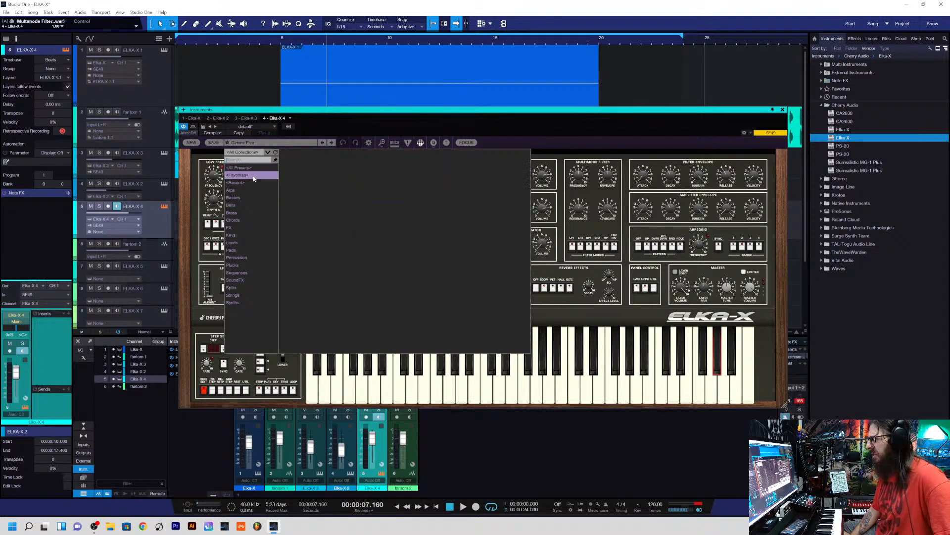
left_click(248, 183)
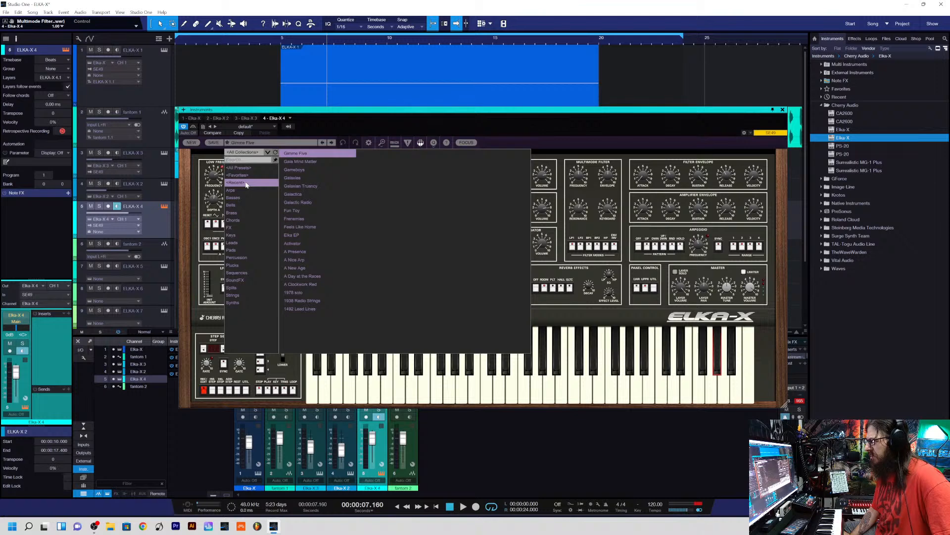
left_click(248, 169)
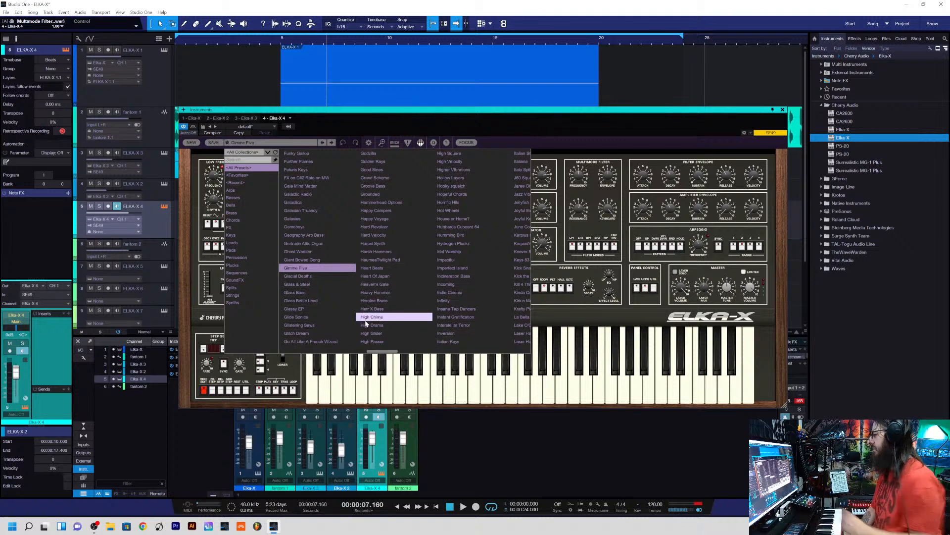
left_click_drag(385, 350, 270, 359)
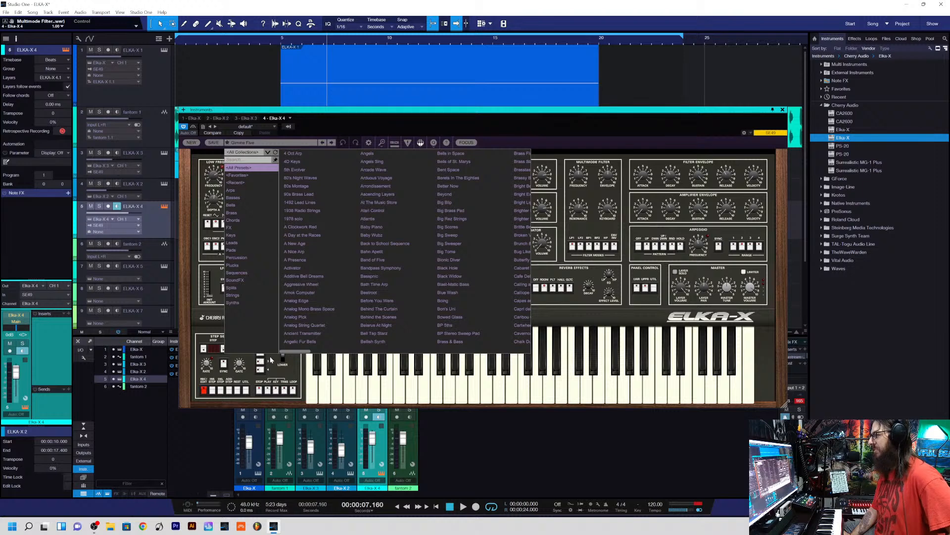
left_click_drag(270, 360, 291, 353)
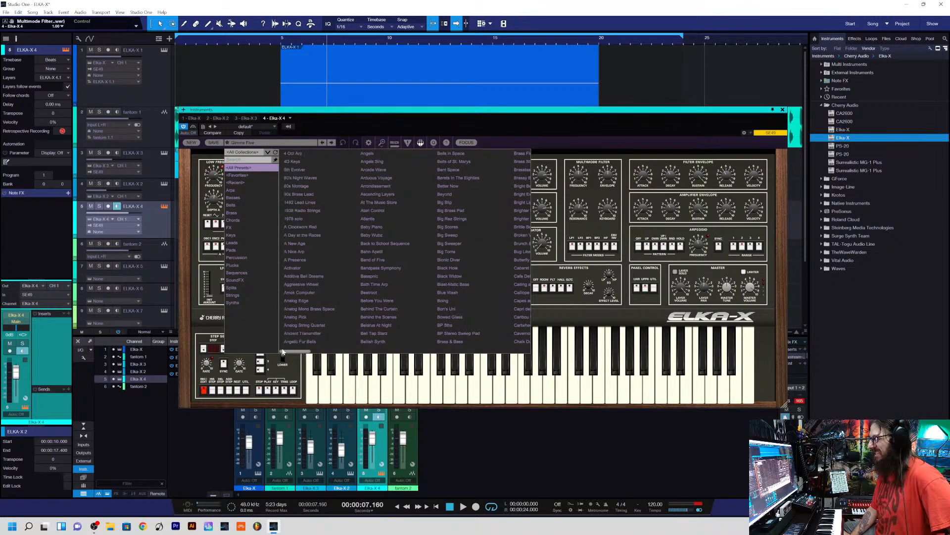
- Look through the Recent, Brass, Percussion, Arps and Basses preset categories and close the preset browser without loading a sound
left_click(244, 183)
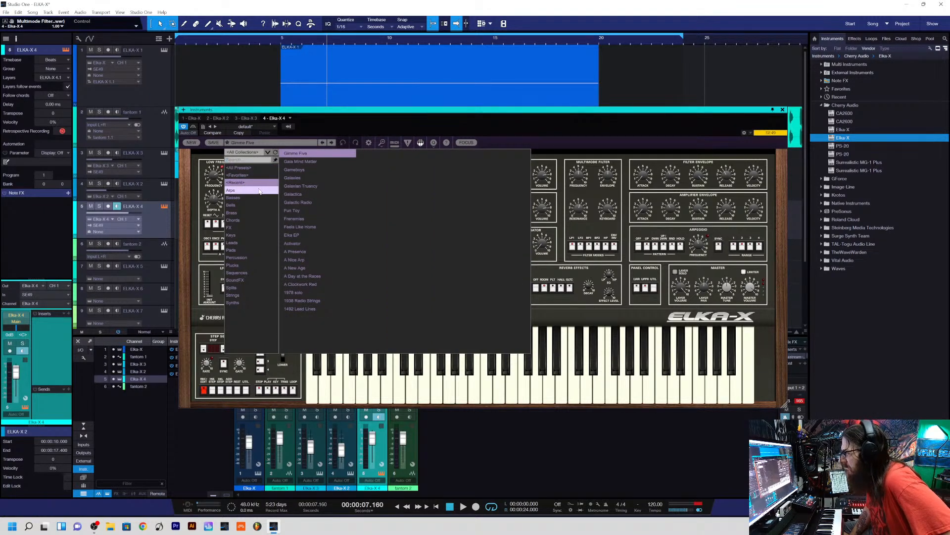
left_click(259, 190)
left_click(246, 214)
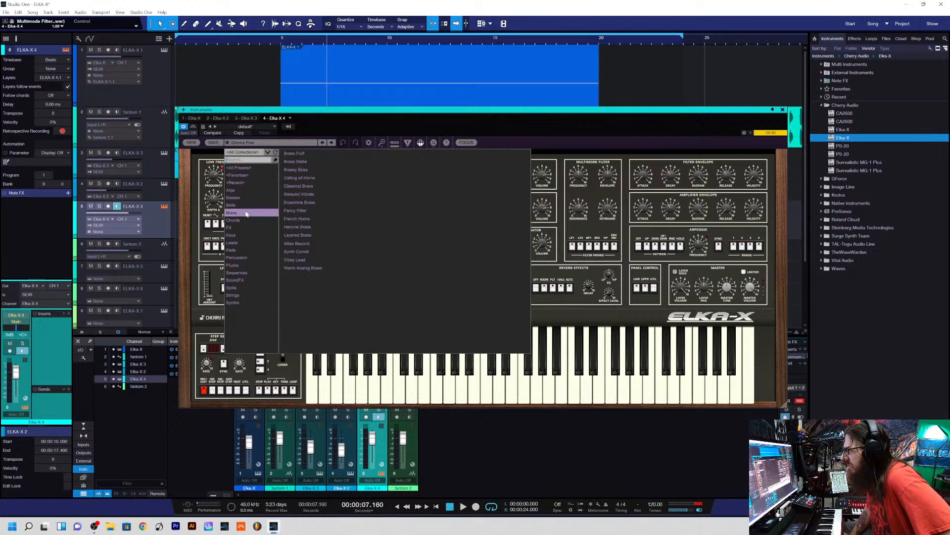
left_click(242, 258)
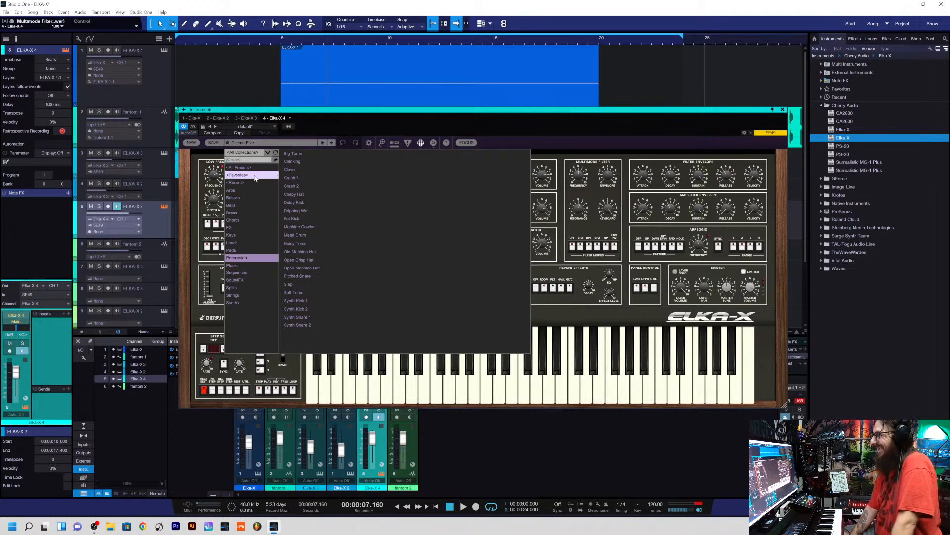
left_click(252, 191)
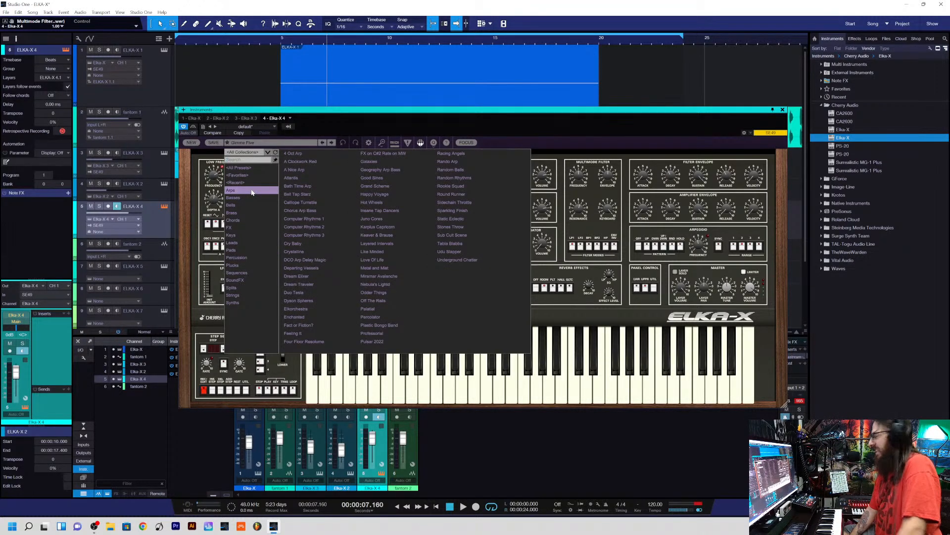
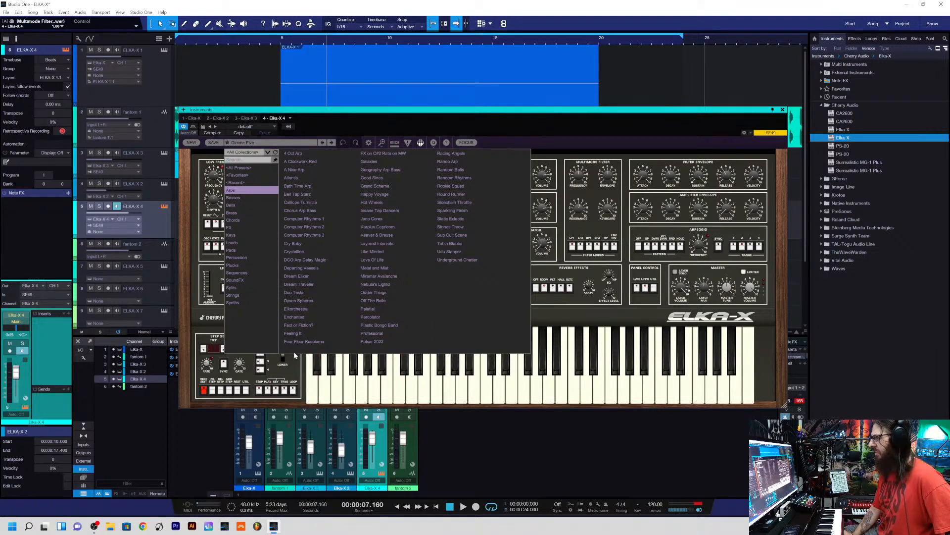
left_click(234, 199)
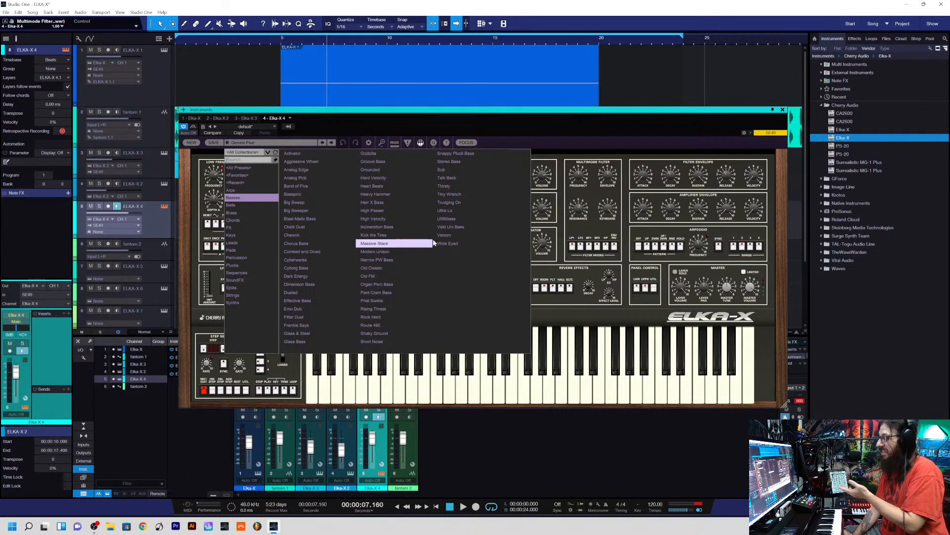
left_click(560, 144)
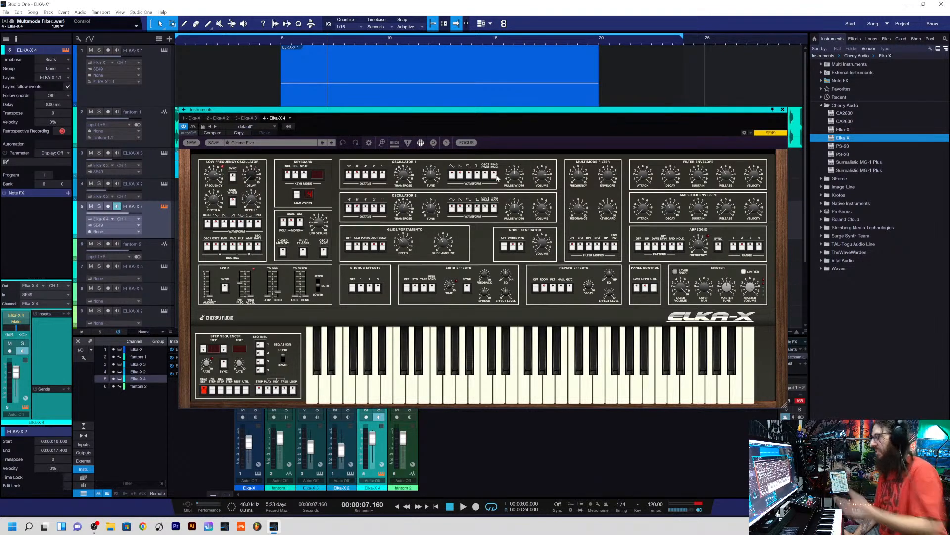
- Load the Juno Cores preset from the full preset list into the ELKA-X 4 instrument
left_click(304, 144)
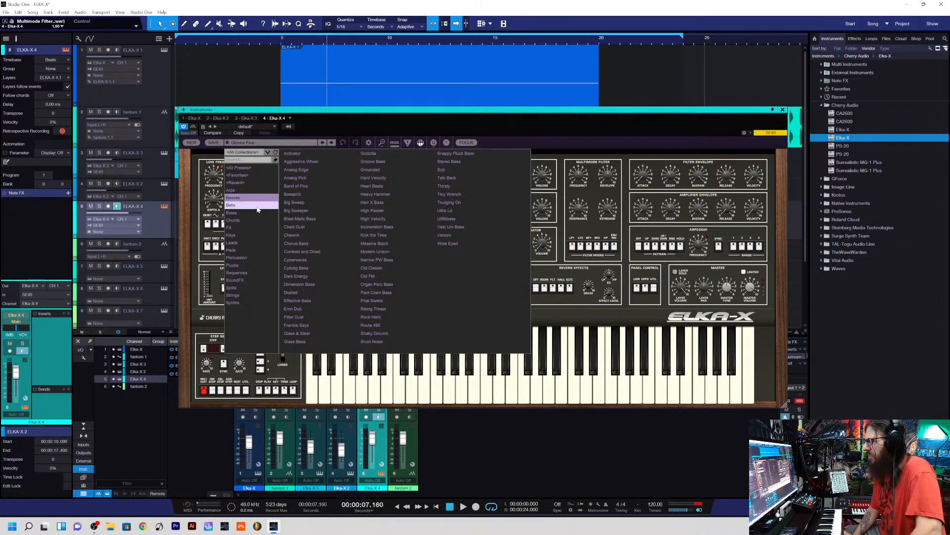
left_click(261, 169)
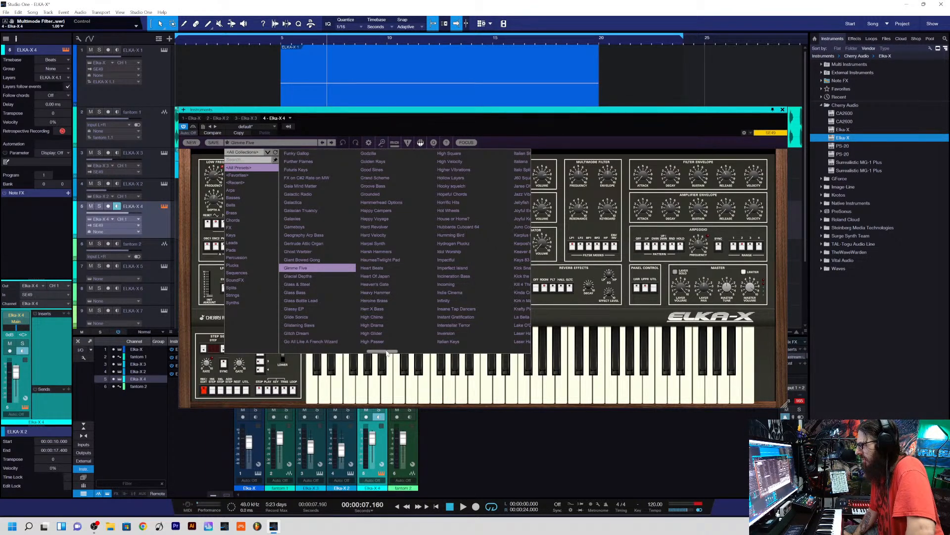
mouse_move(398, 351)
left_mouse_down()
mouse_move(481, 357)
mouse_move(379, 364)
mouse_move(392, 364)
left_mouse_up()
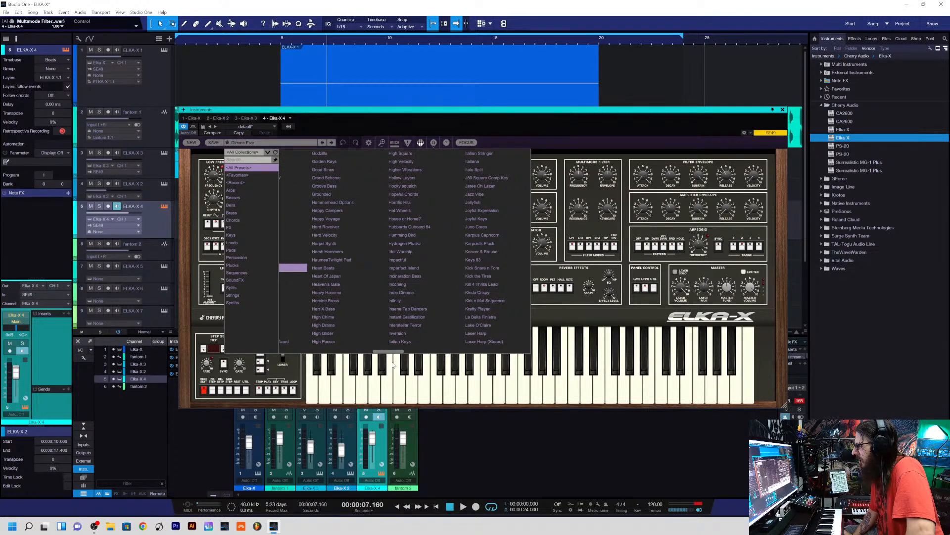
left_click_drag(393, 365, 408, 362)
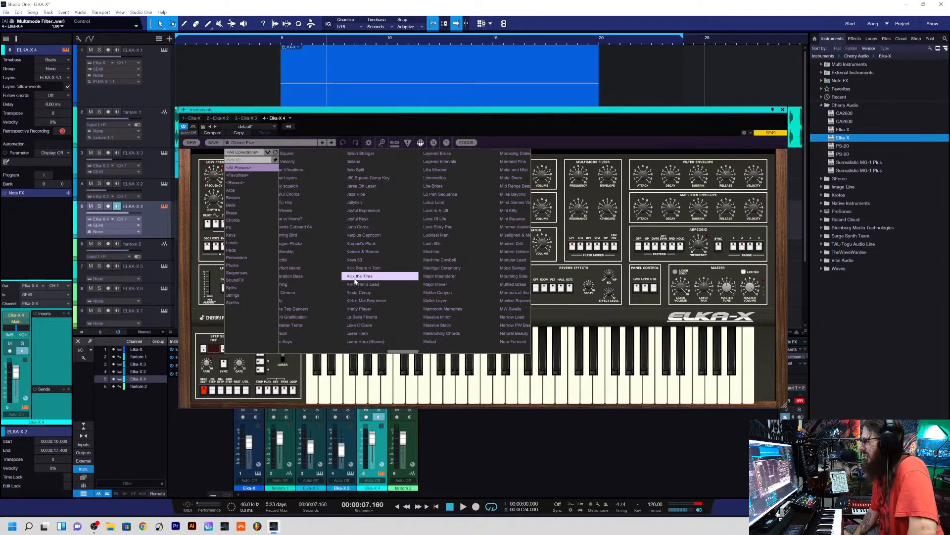
left_click(361, 229)
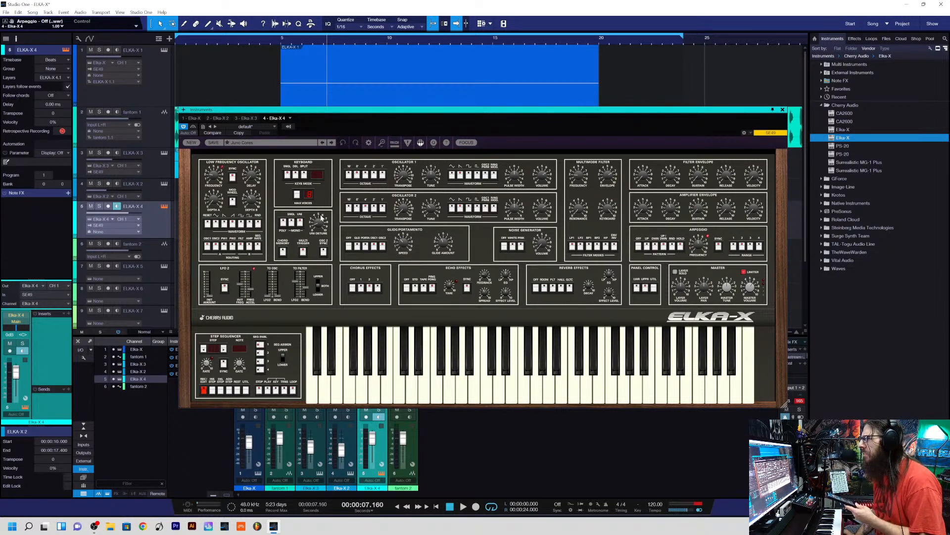
- Limit the ELKA-X 4 preset list to the James Dyson Elka-X Collection
left_click(300, 143)
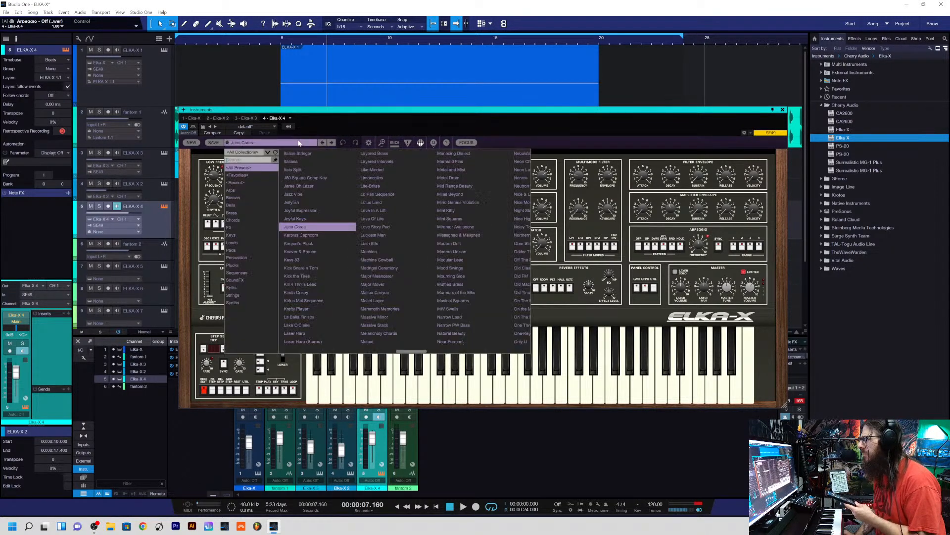
left_click(267, 153)
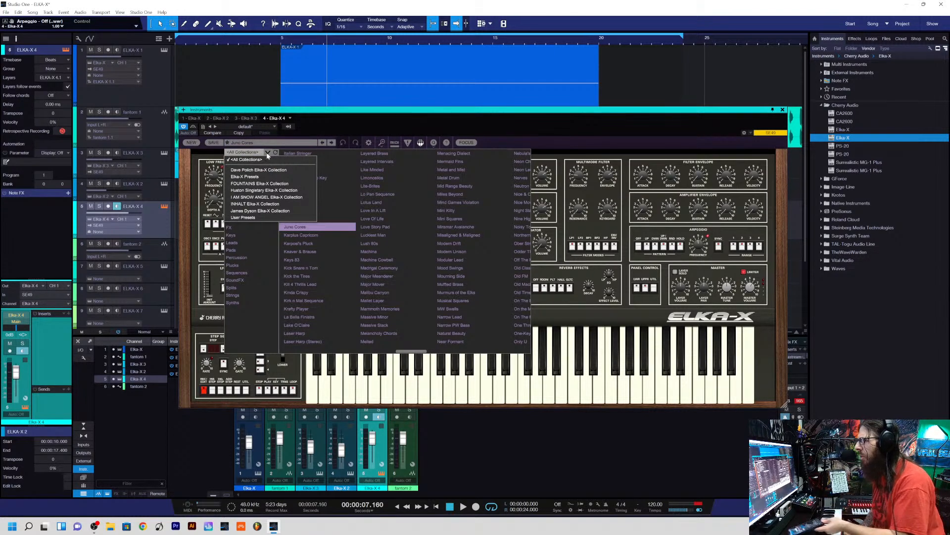
left_click(282, 211)
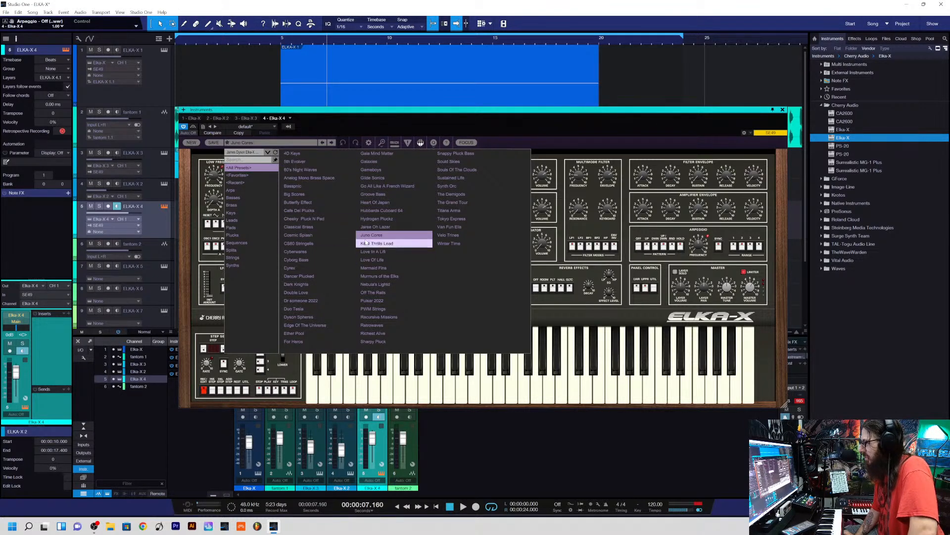
- Audition the 4D Keys preset and the two presets after it, up to 80's Night Waves
left_click(302, 156)
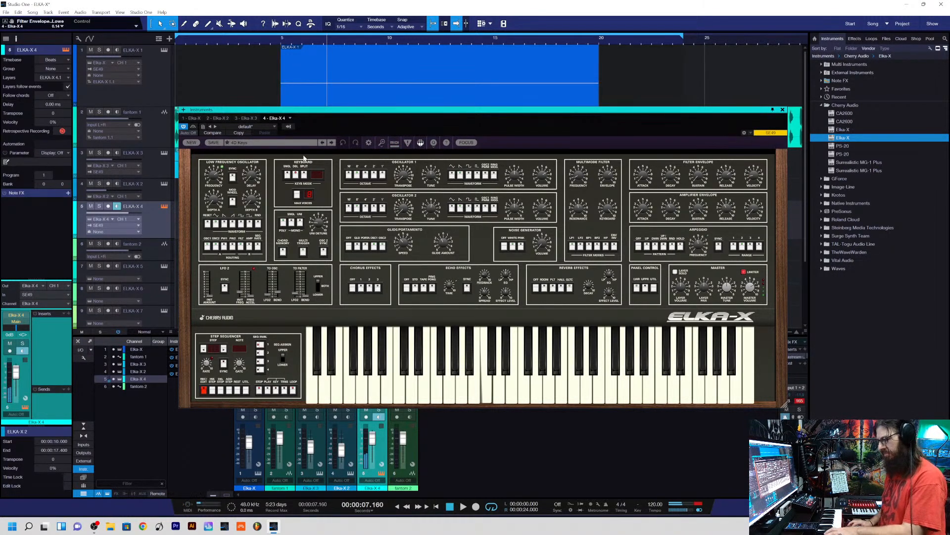
left_click(331, 143)
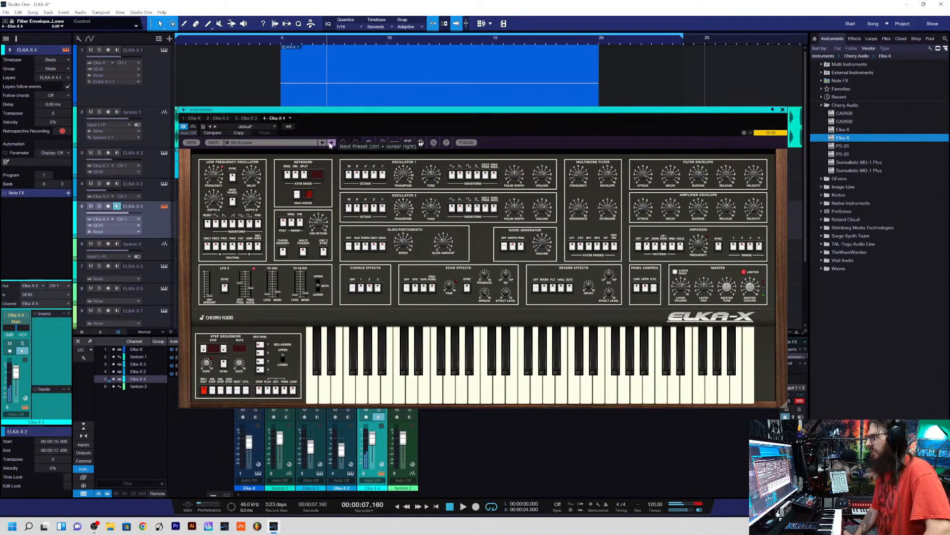
left_click(332, 143)
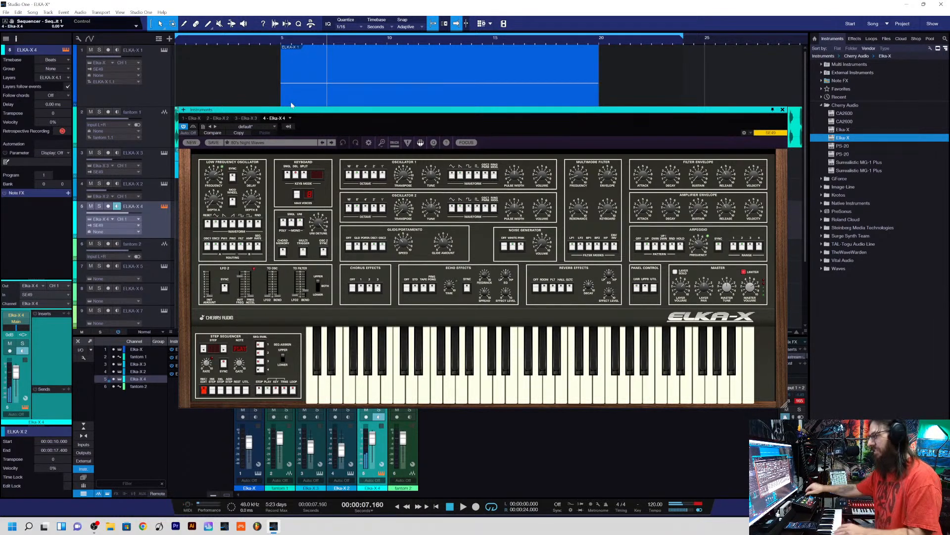
- Audition the Analog Mono Brass Space preset and the preset listed right after it, staying in the James Dyson Elka-X Collection
left_click(301, 143)
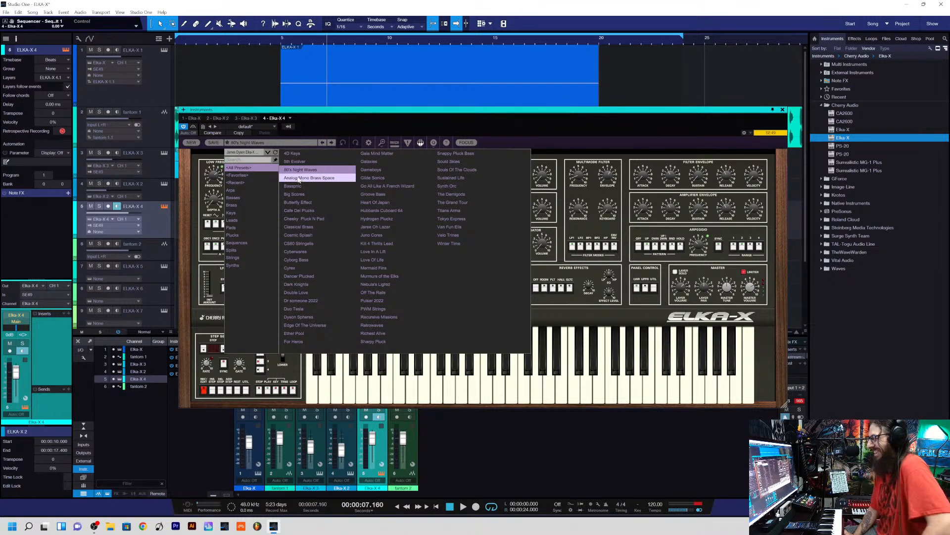
left_click(299, 178)
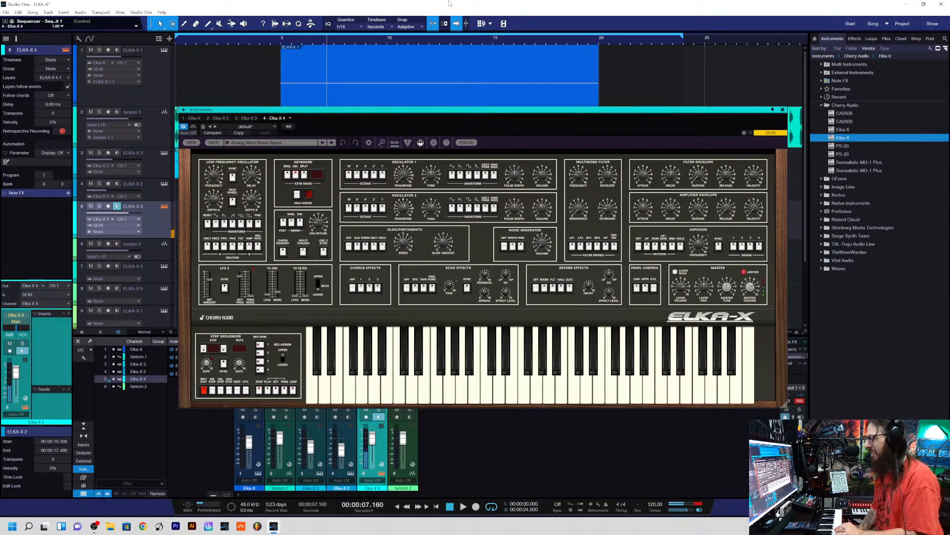
left_click(271, 143)
left_click(253, 152)
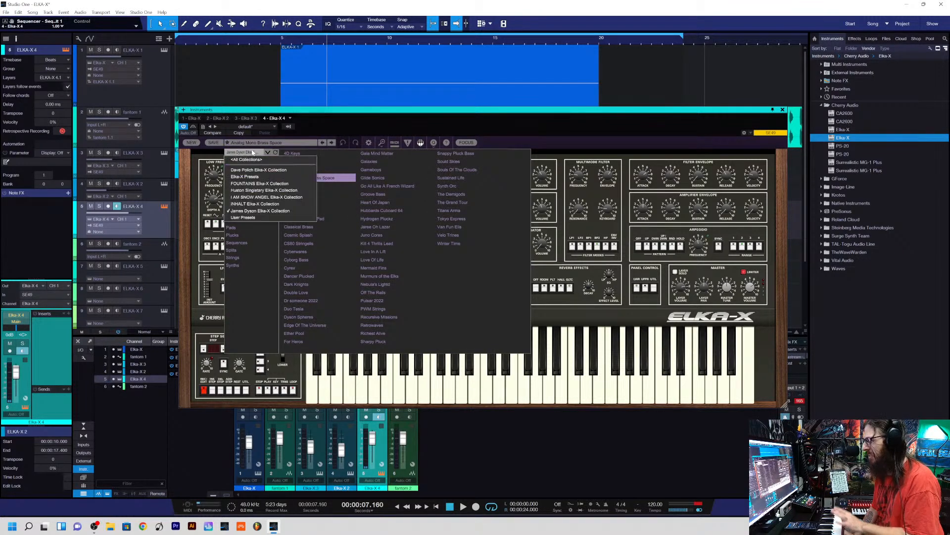
left_click(271, 212)
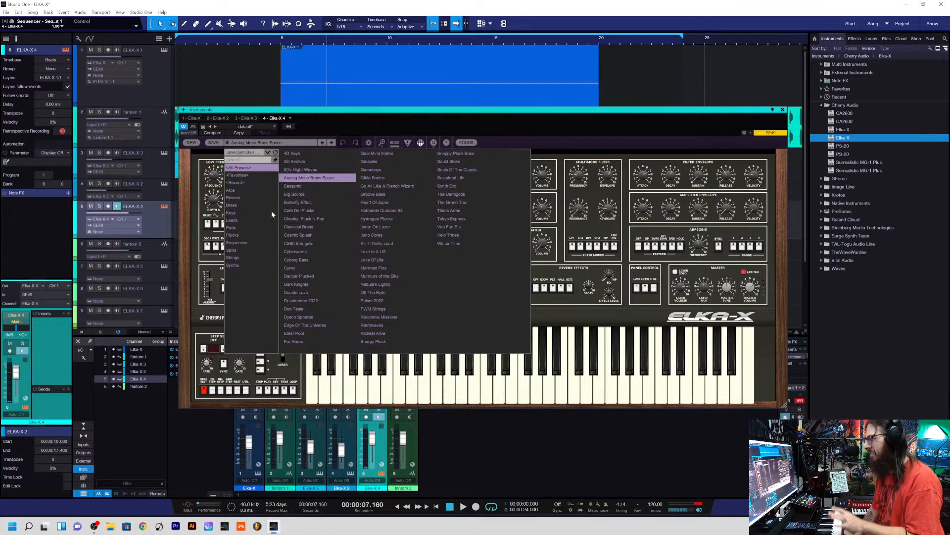
left_click(300, 186)
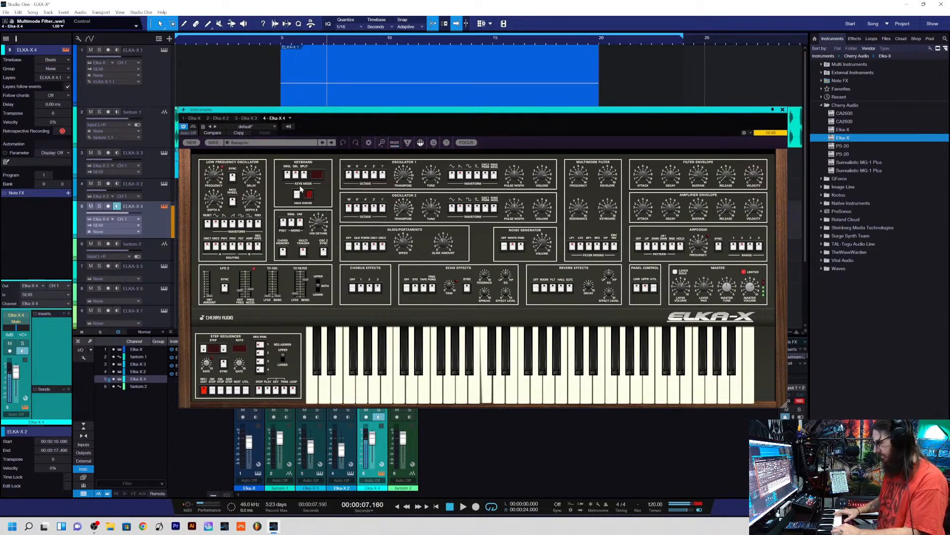
- Advance past Big Scores to the Butterfly Effect preset and close the ELKA-X 4 instrument window
left_click(331, 143)
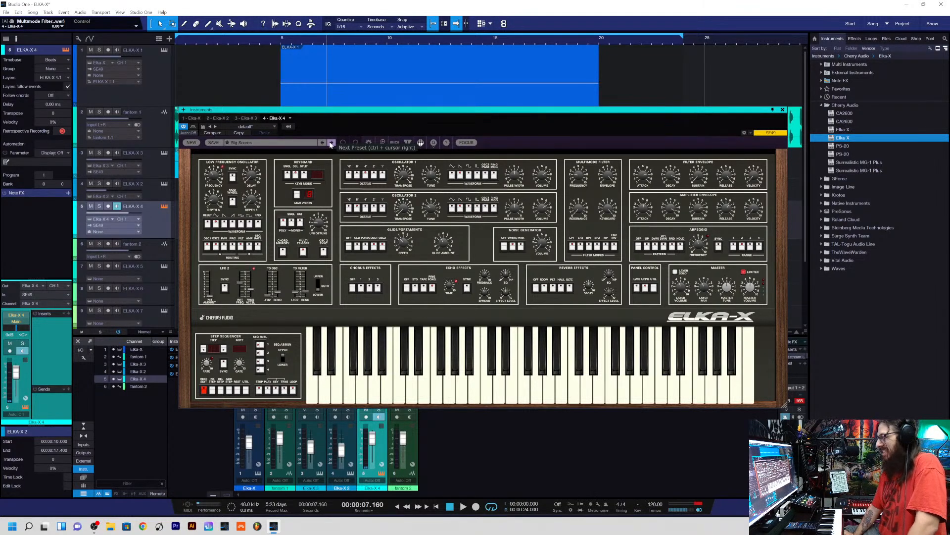
left_click(332, 143)
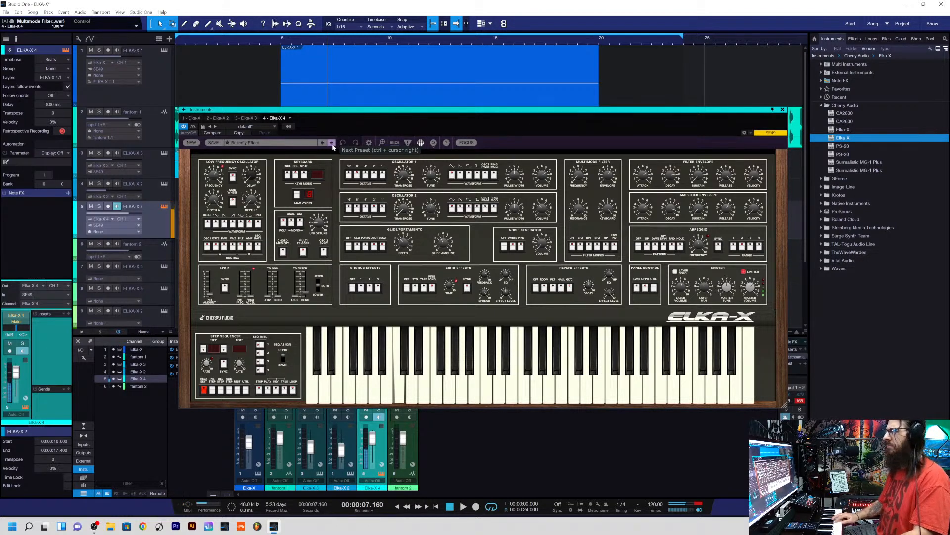
left_click(782, 109)
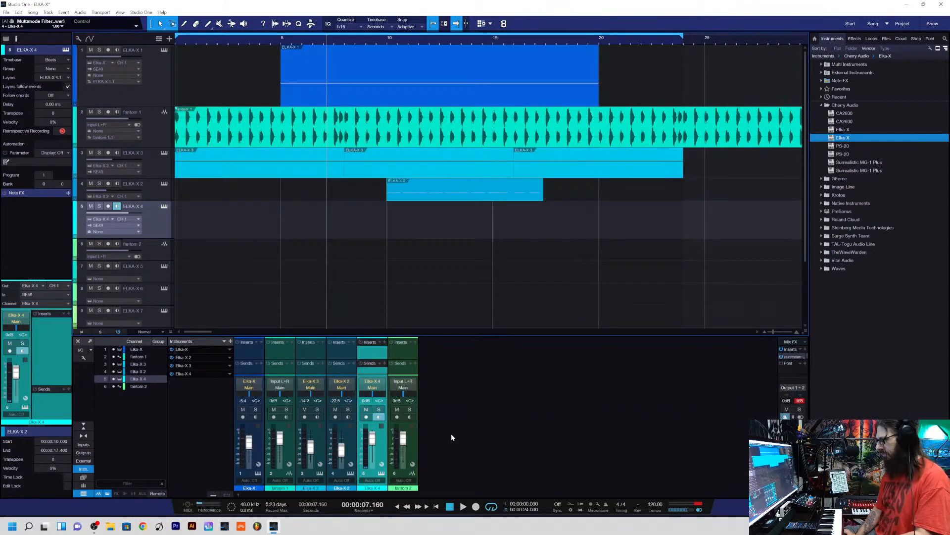
- Listen to the arrangement from the start to about 16 seconds and return the playhead to zero
key("space")
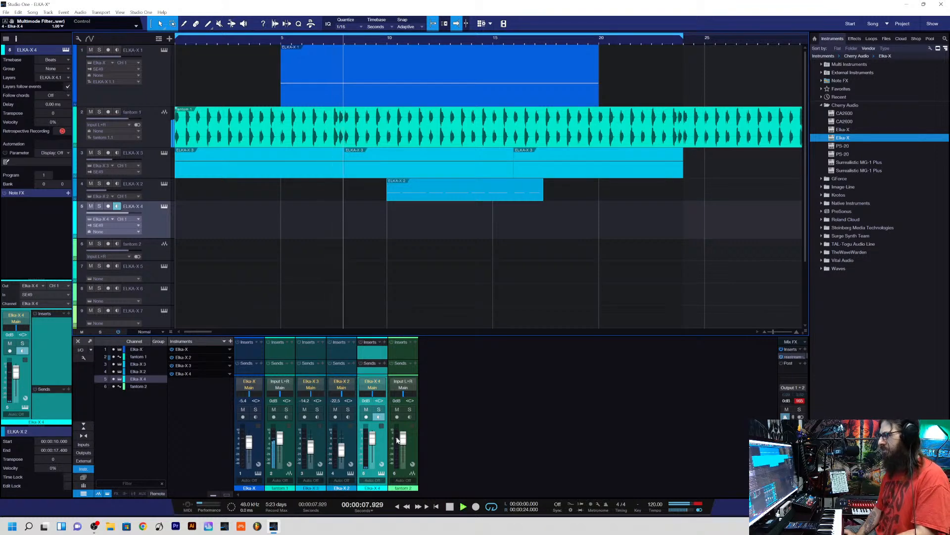
key("space")
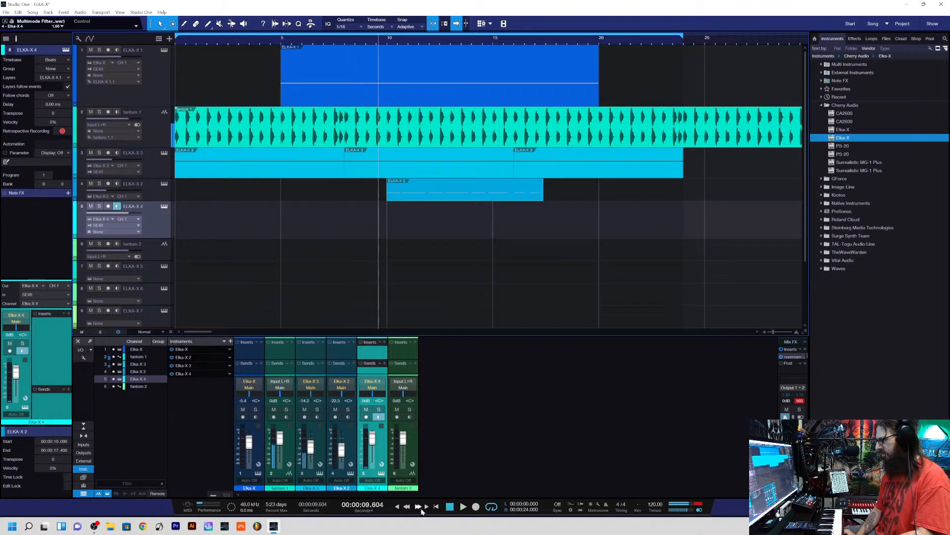
left_click(399, 507)
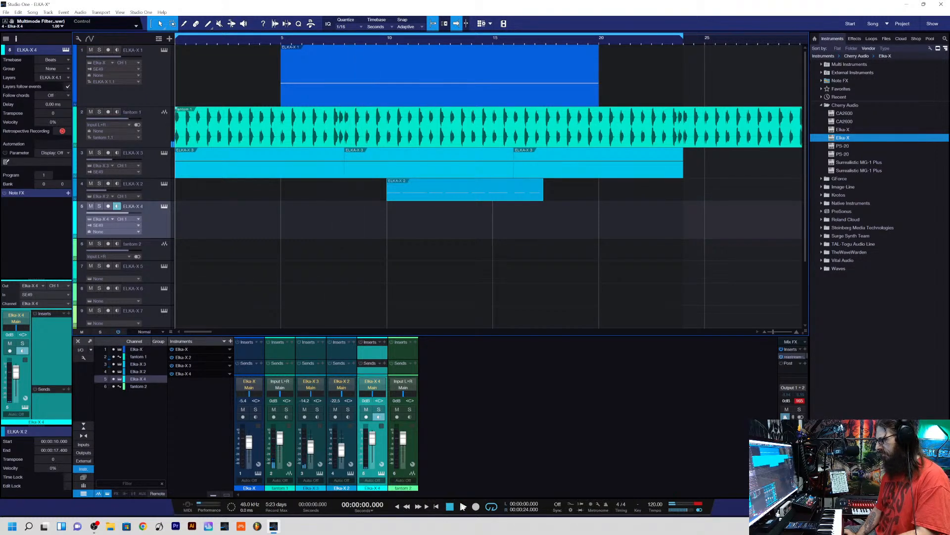
left_click(463, 506)
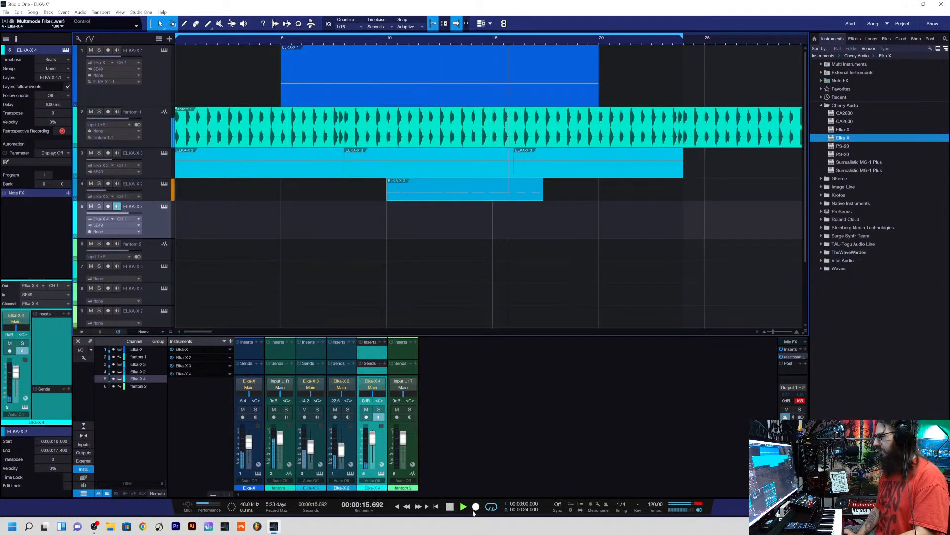
key("space")
left_click(396, 507)
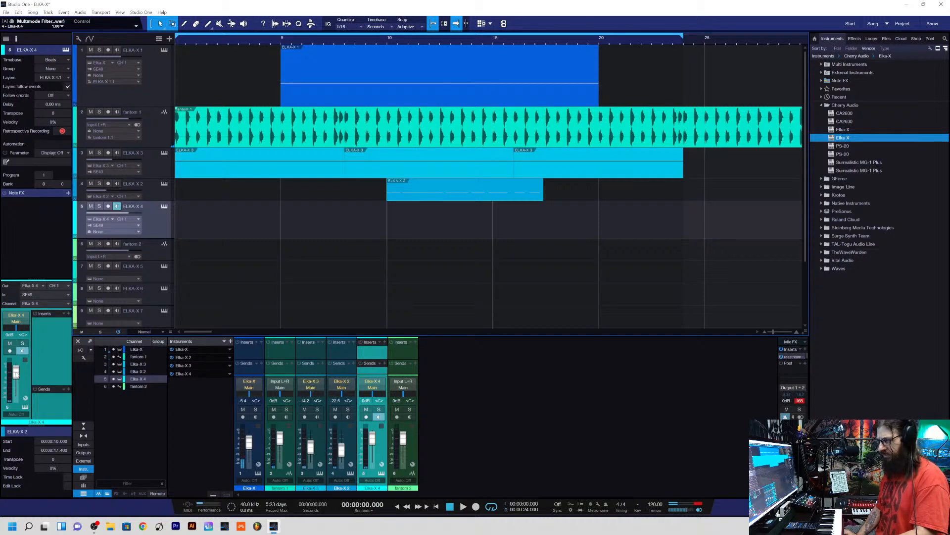
- Lower the ELKA-X 4 volume to -1.3 dB and record a part on that track from the song start to about 18.8 seconds
left_click_drag(16, 371, 17, 376)
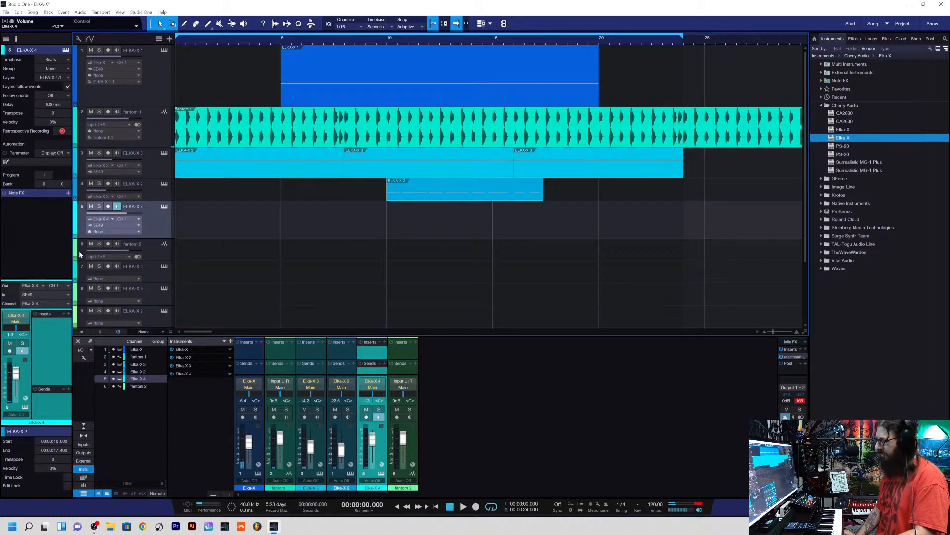
left_click(108, 207)
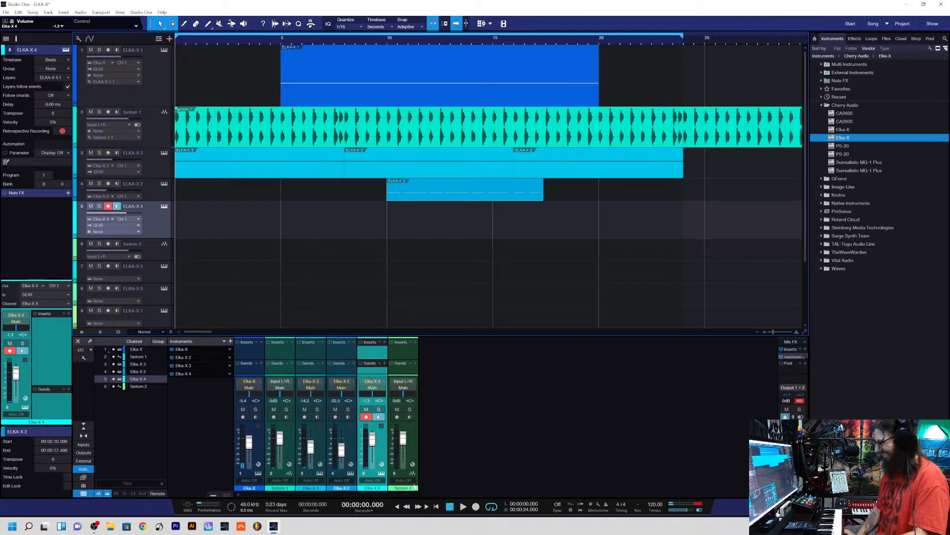
left_click(476, 506)
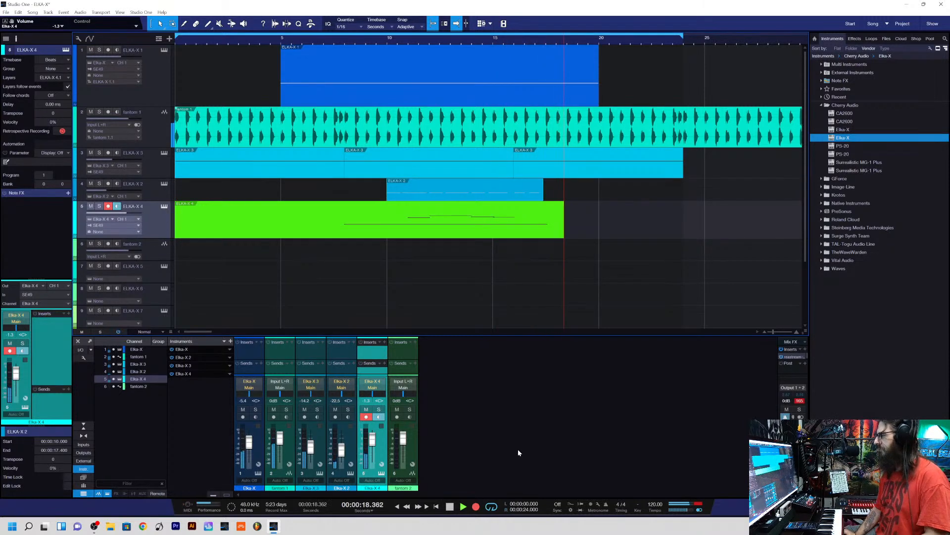
key("space")
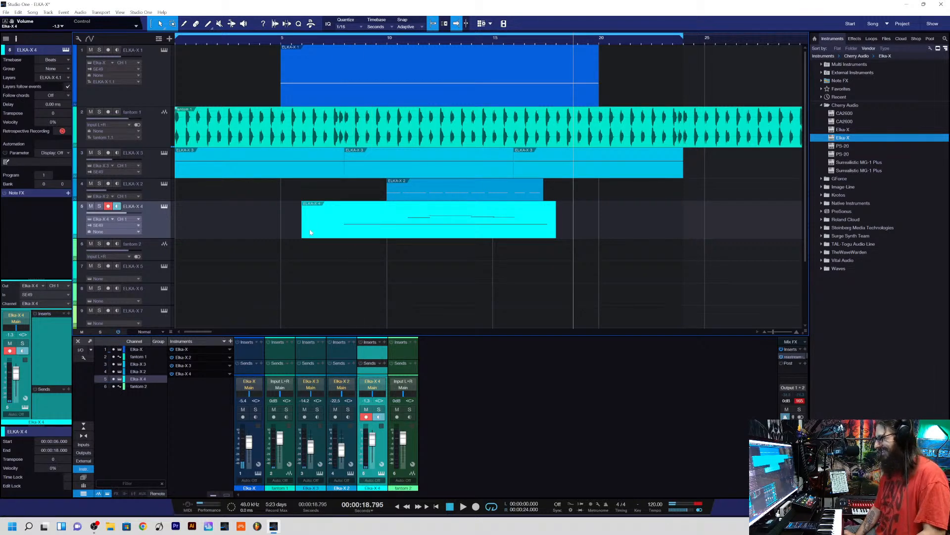
- Disarm the ELKA-X 4 track and lower its volume to -5.9 dB while playing back the new part
left_click(338, 44)
key("space")
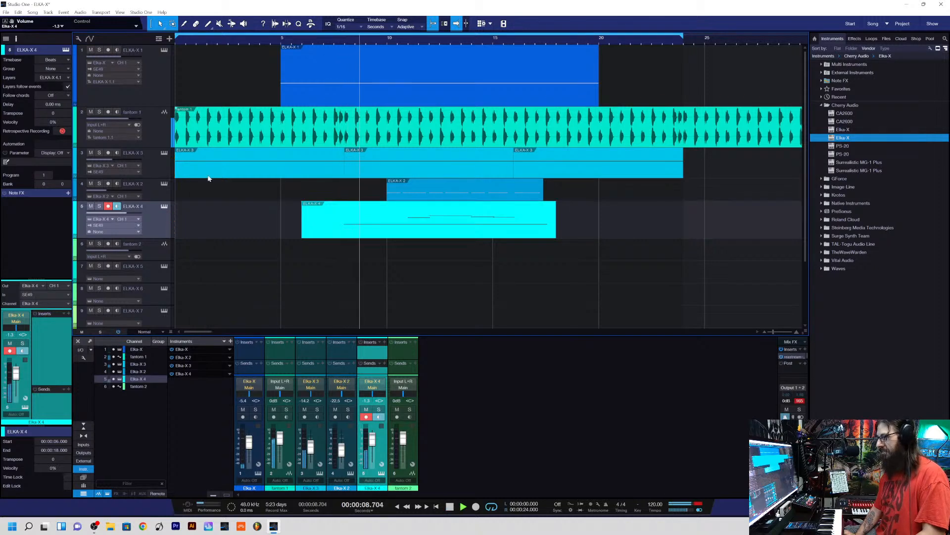
left_click(108, 205)
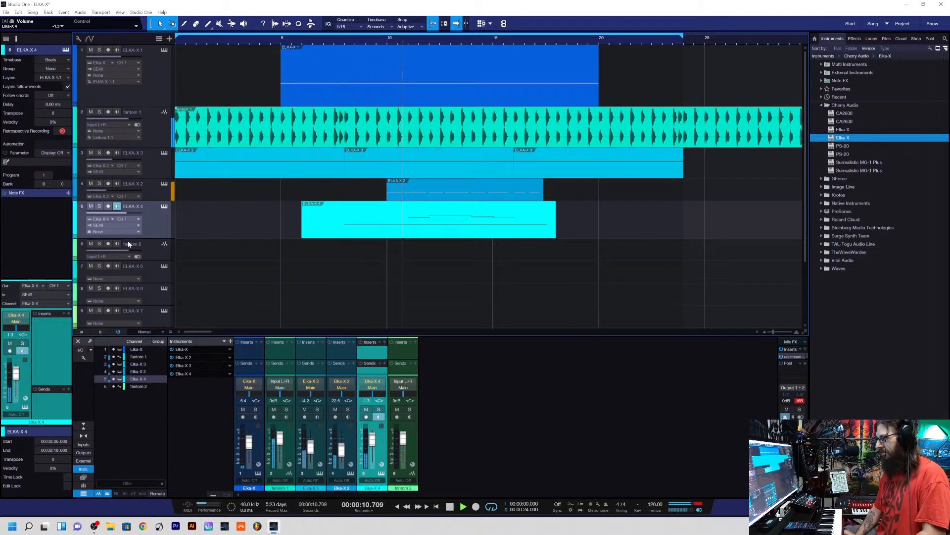
left_click_drag(15, 375, 18, 381)
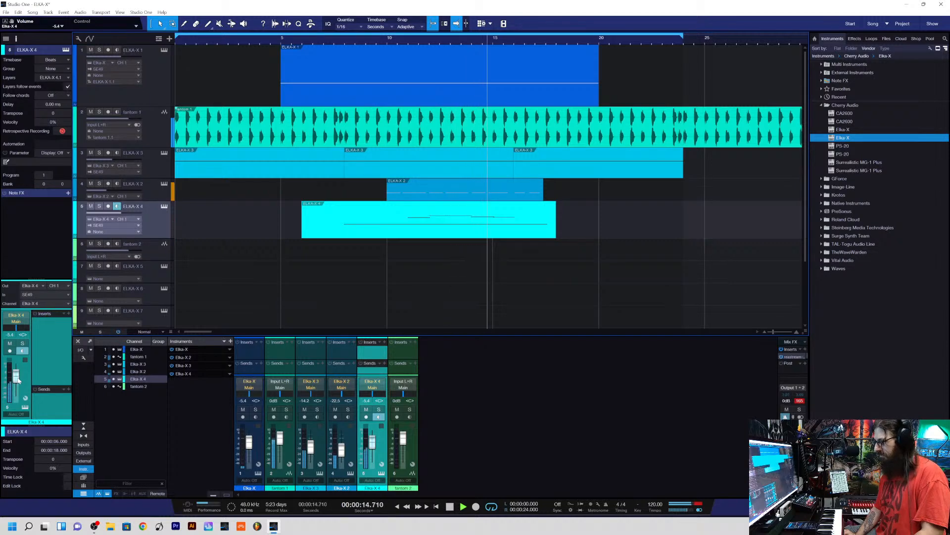
key("space")
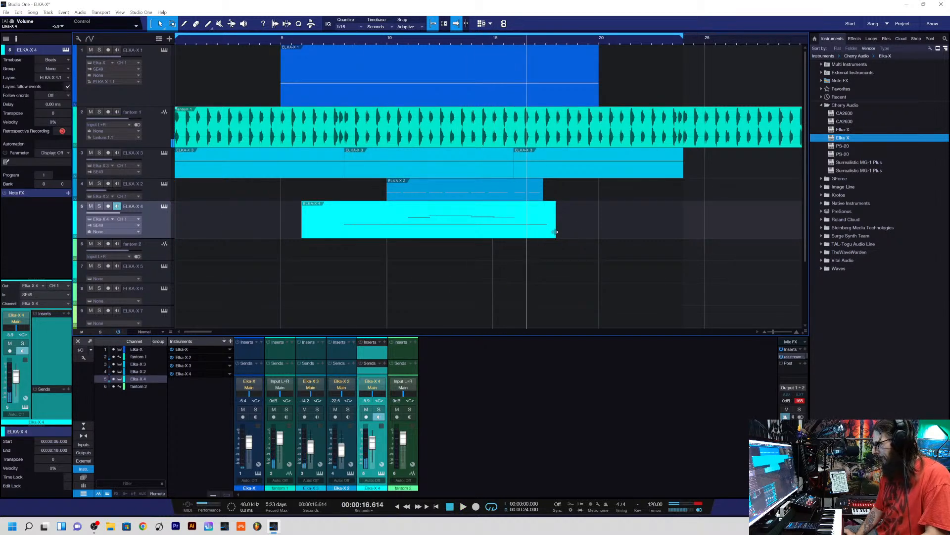
- Trim the ELKA-X 4 part to end at about 16.6 seconds and start just before its first note, at about 7.9 seconds
left_click_drag(558, 232, 527, 232)
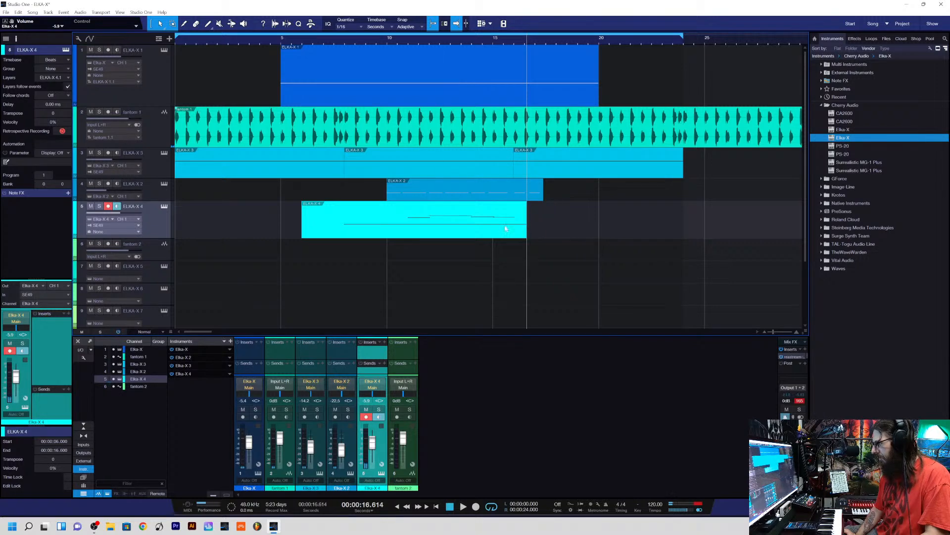
left_click(334, 43)
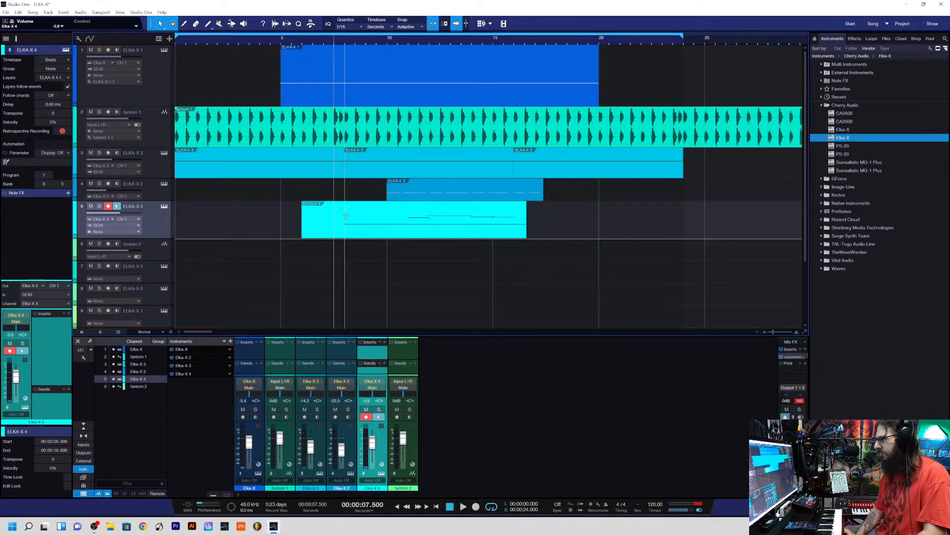
key("space")
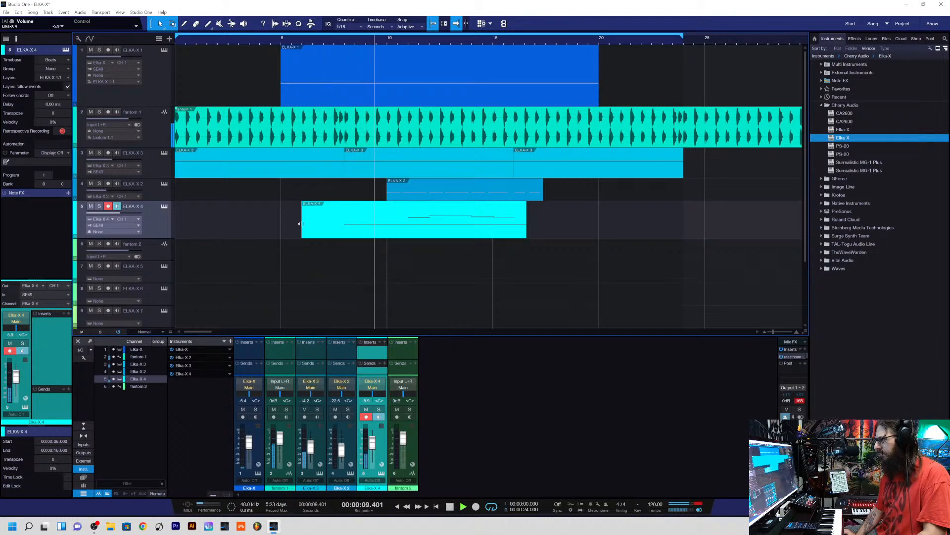
left_click_drag(302, 230, 339, 233)
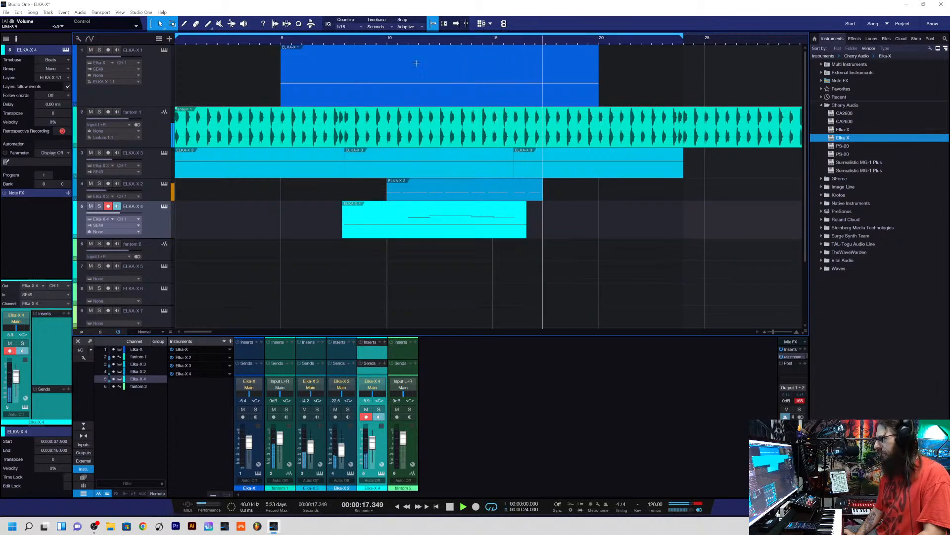
- Move the ELKA-X 4 part to start at 5 seconds and place the playhead just before it, at 4.7 seconds
left_click(345, 43)
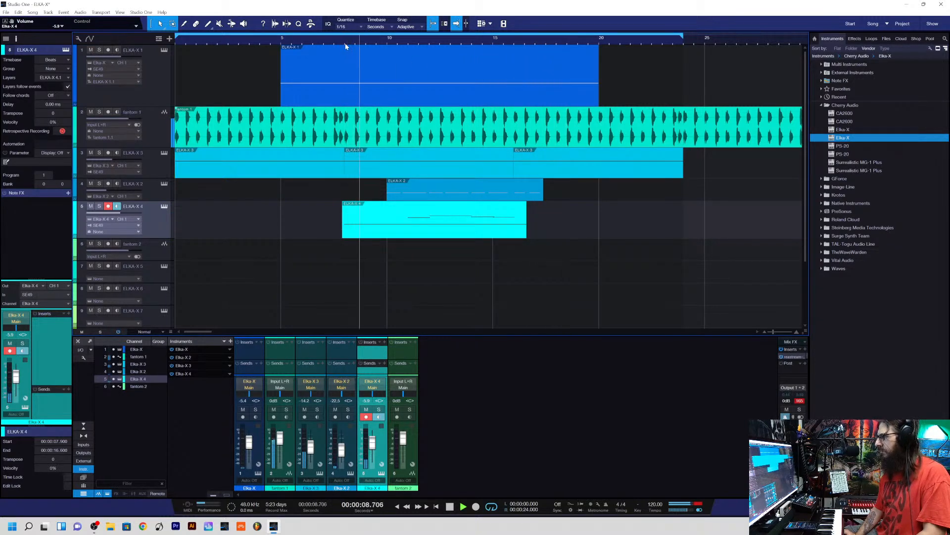
left_click(340, 42)
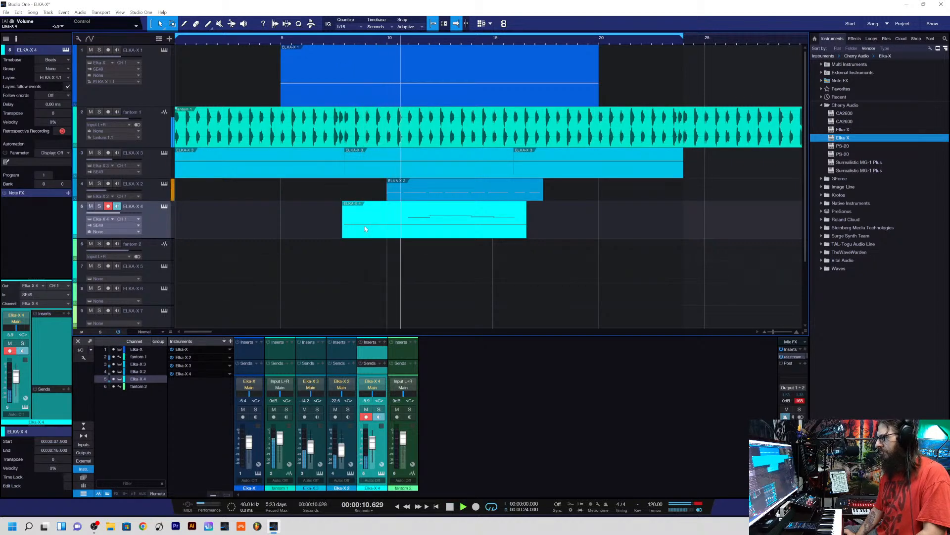
left_click_drag(343, 230, 299, 235)
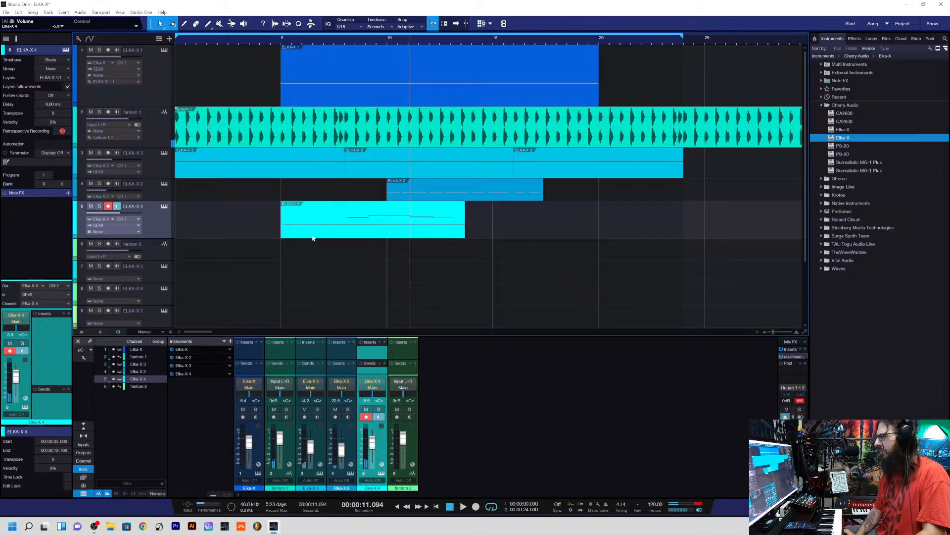
left_click(275, 43)
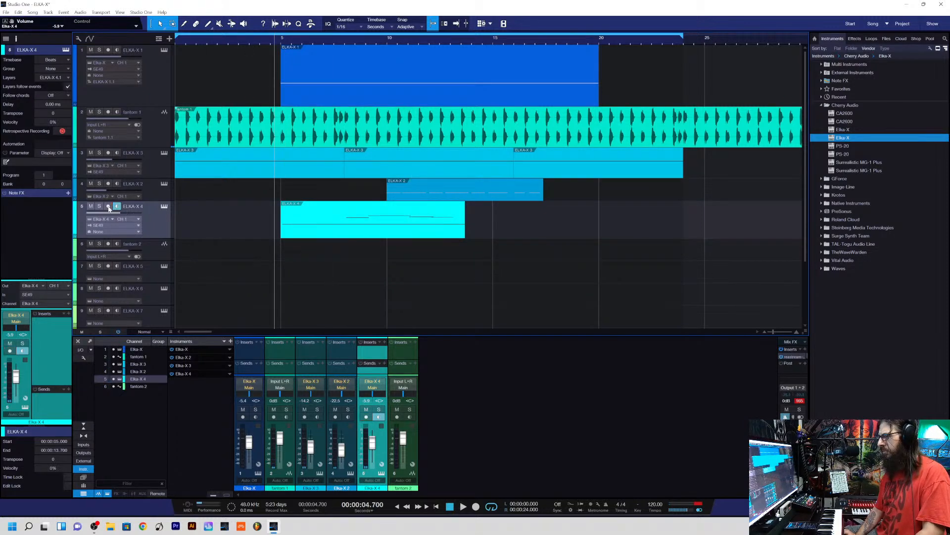
- Play back the ELKA-X 4 part from 4.7 seconds to about 10 seconds to check its timing against the drums
key("space")
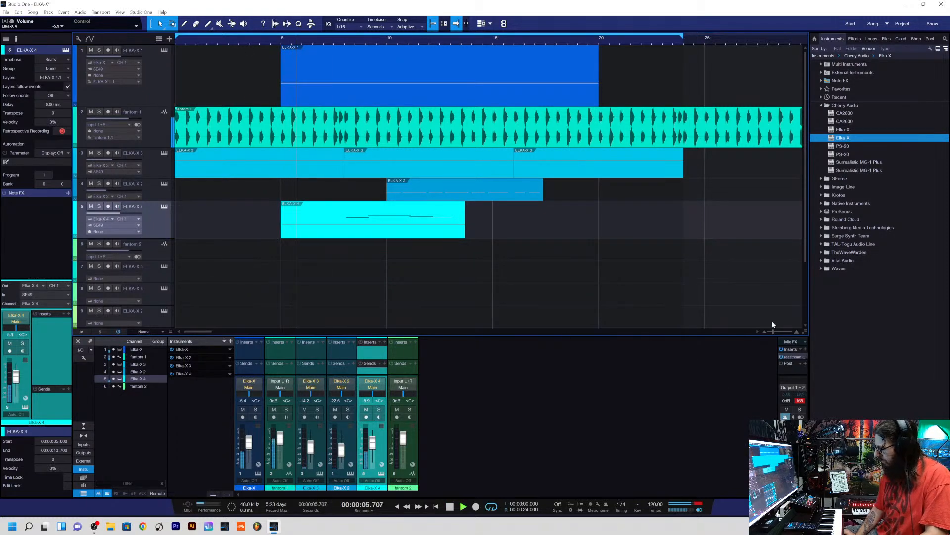
left_click_drag(774, 331, 776, 331)
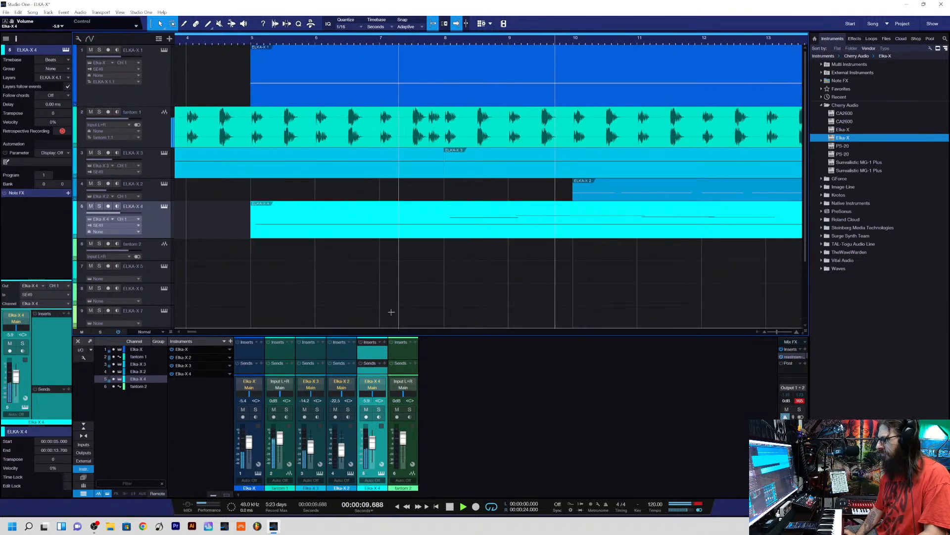
key("space")
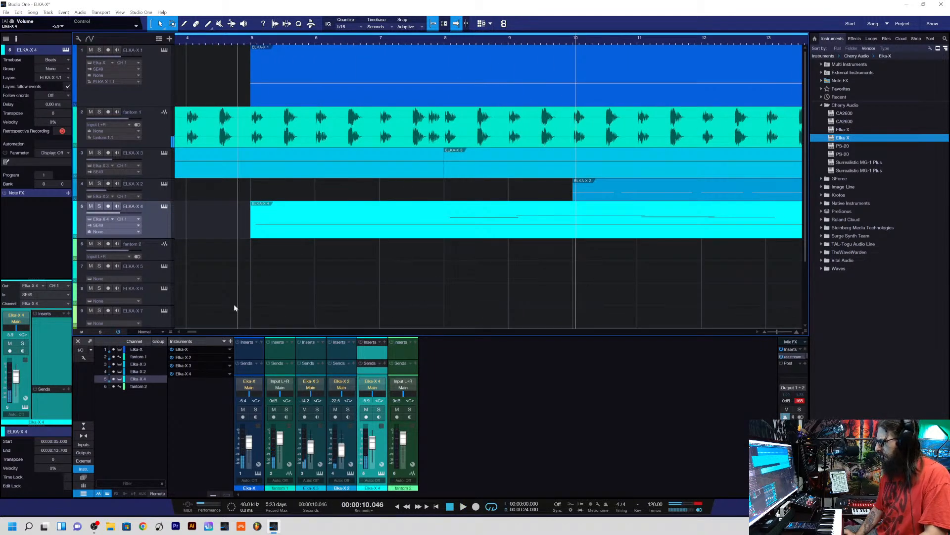
- Place the playhead at 5 seconds and shift the ELKA-X 4 part slightly earlier so it starts at 4.93 seconds
scroll(179, 329, "left", 3)
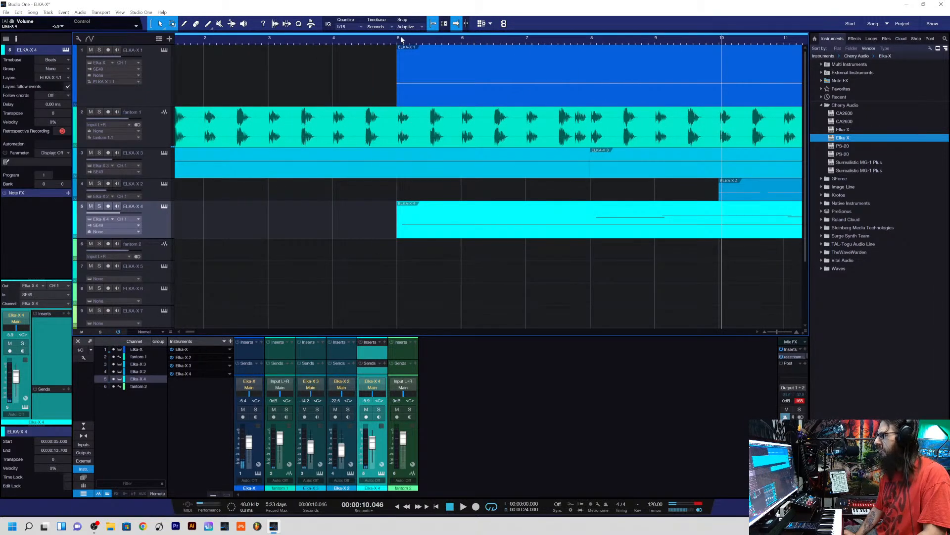
left_click(398, 44)
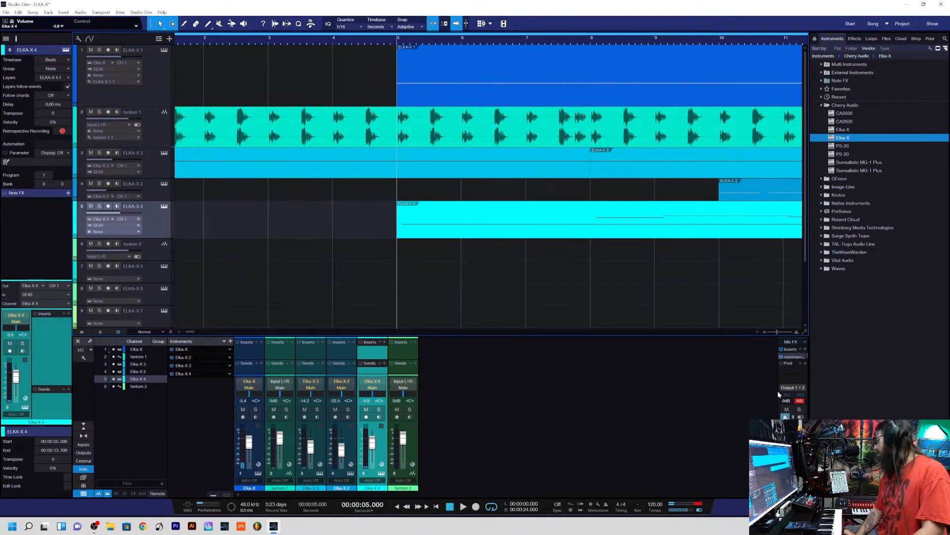
left_click_drag(777, 331, 781, 331)
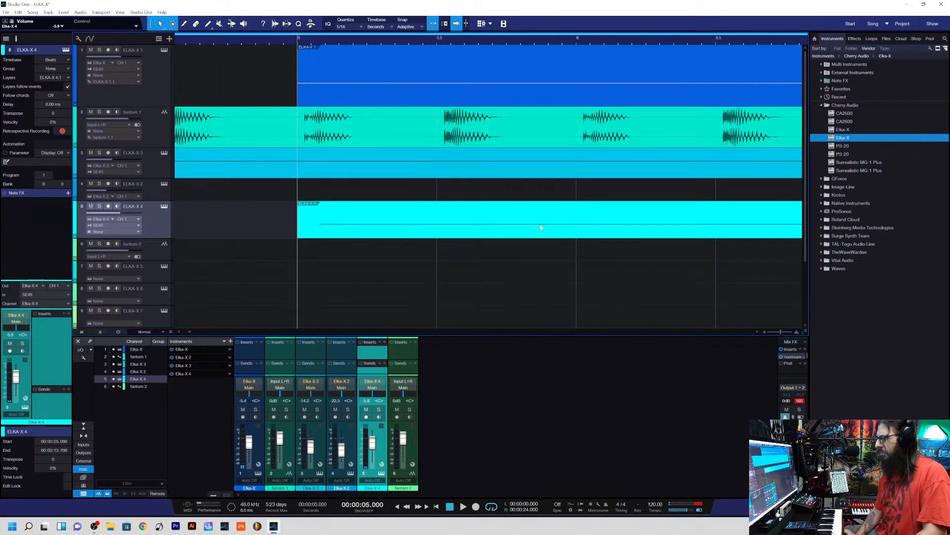
left_click_drag(345, 240, 328, 241)
- Play back the shifted ELKA-X 4 part and trim its end to 13 seconds
key("space")
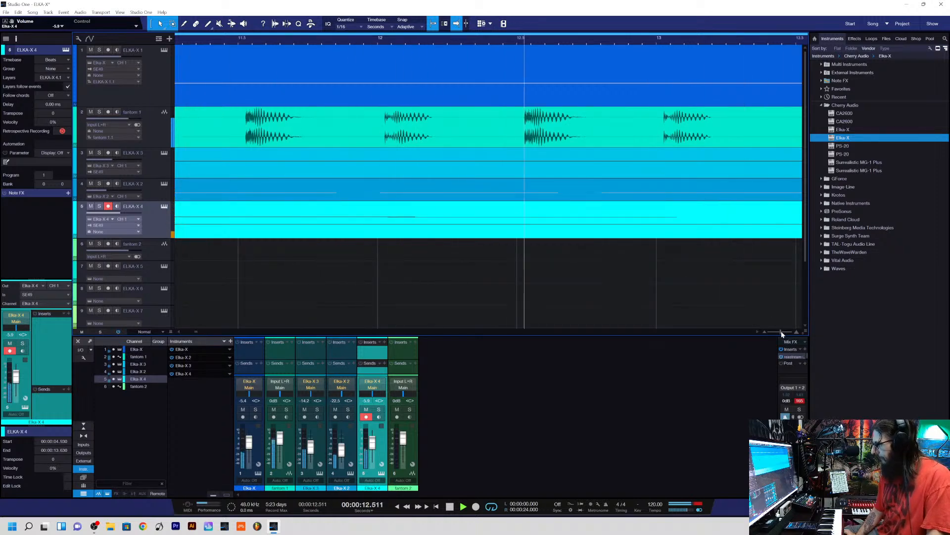
left_click_drag(782, 334, 776, 333)
key("space")
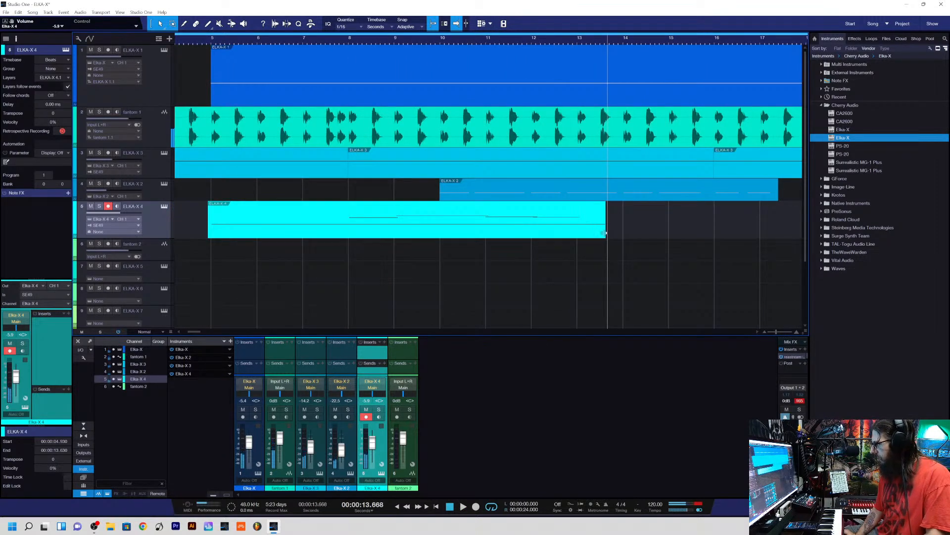
left_click_drag(608, 234, 578, 232)
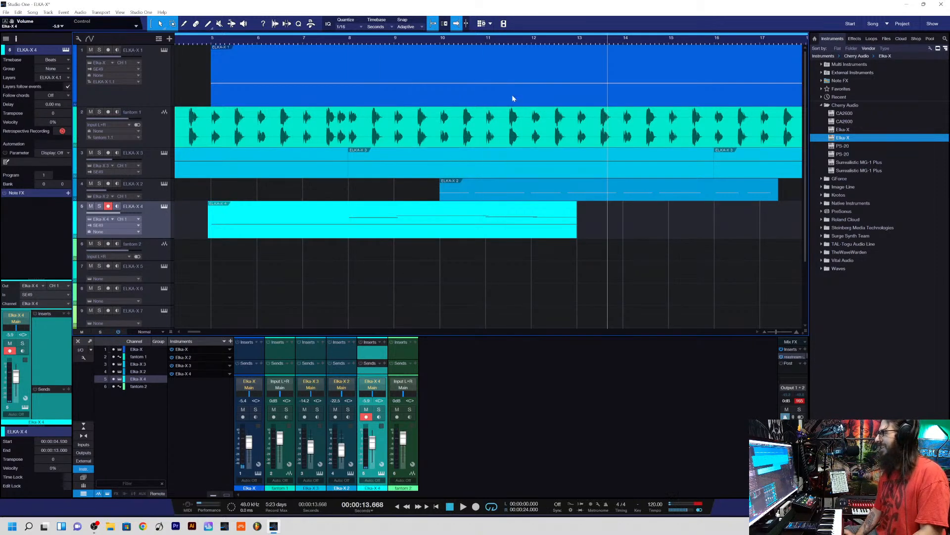
- Set the playhead to 13 seconds and duplicate the ELKA-X 4 part directly after itself, starting at 13 seconds
left_click(578, 39)
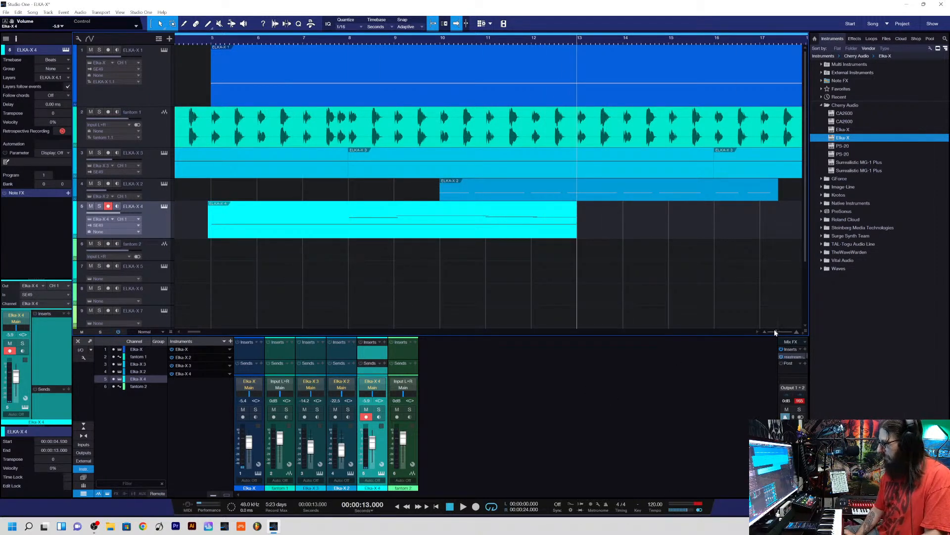
left_click_drag(776, 333, 795, 336)
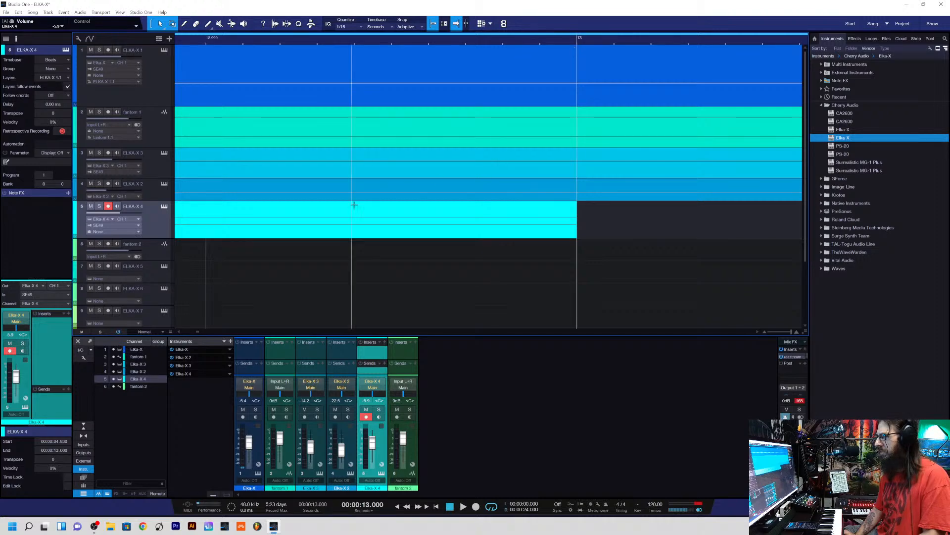
key("d")
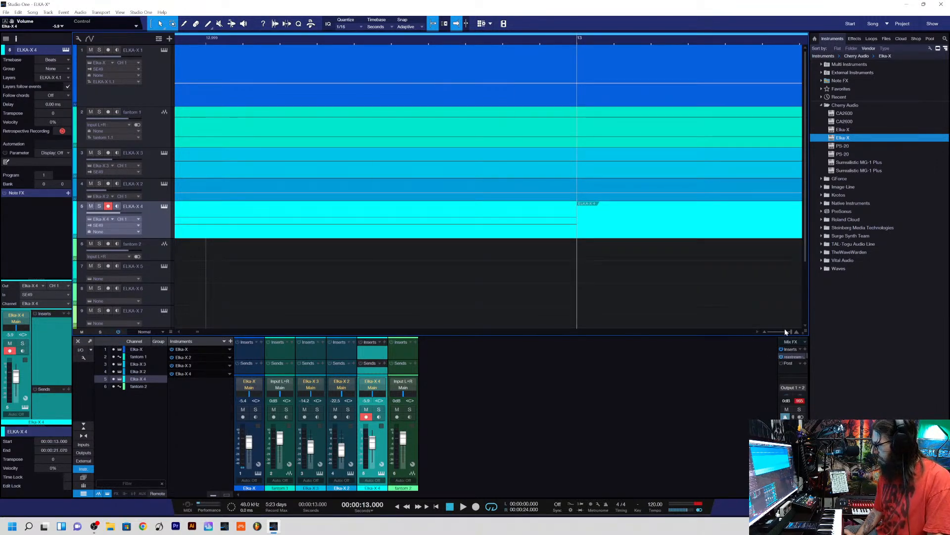
mouse_move(788, 330)
left_mouse_down()
mouse_move(766, 331)
mouse_move(776, 331)
left_mouse_up()
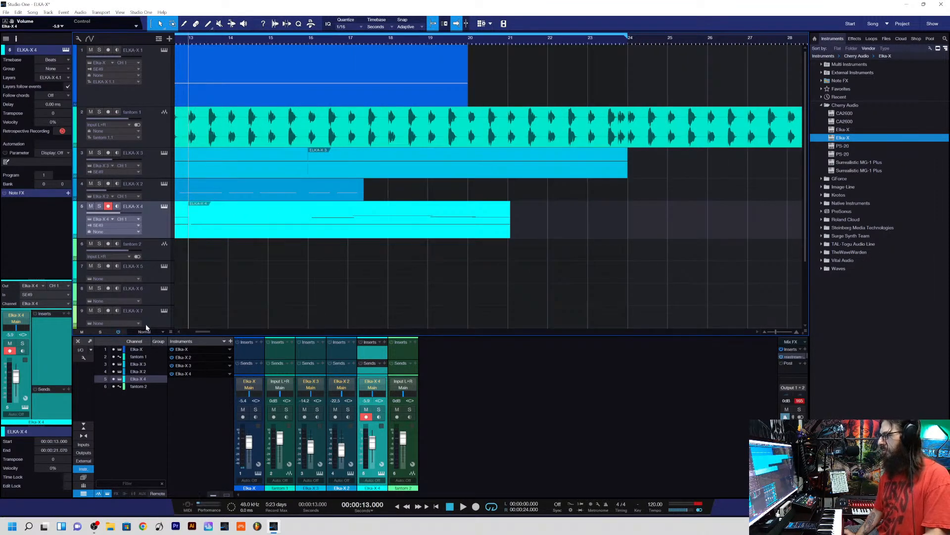
- Play the song from the beginning and lower the ELKA-X 4 volume to -22.5 dB
left_click_drag(207, 329, 177, 330)
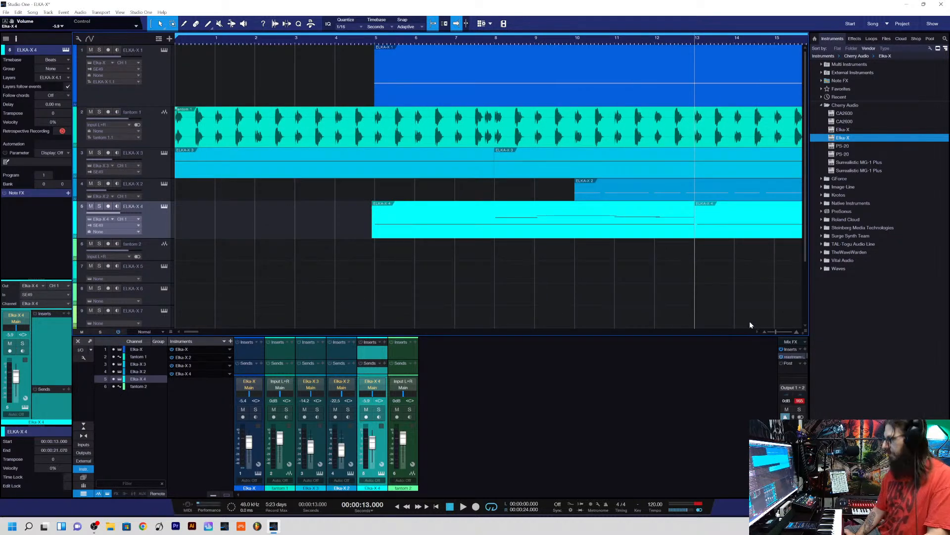
left_click(396, 507)
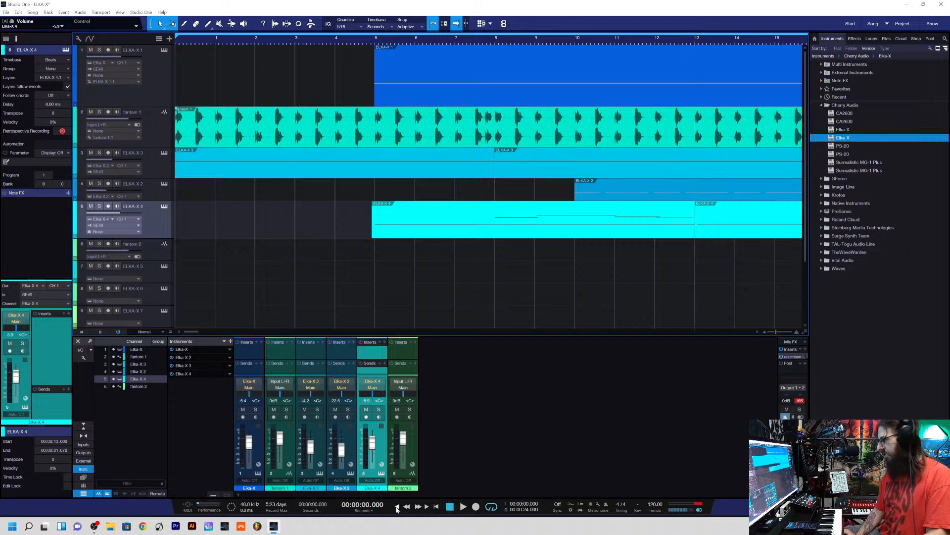
left_click(462, 506)
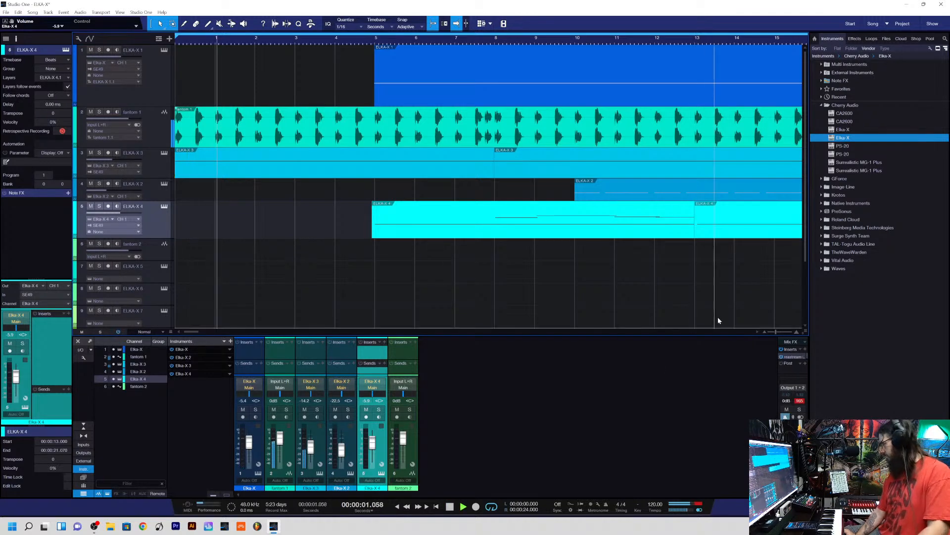
left_click_drag(776, 332, 771, 332)
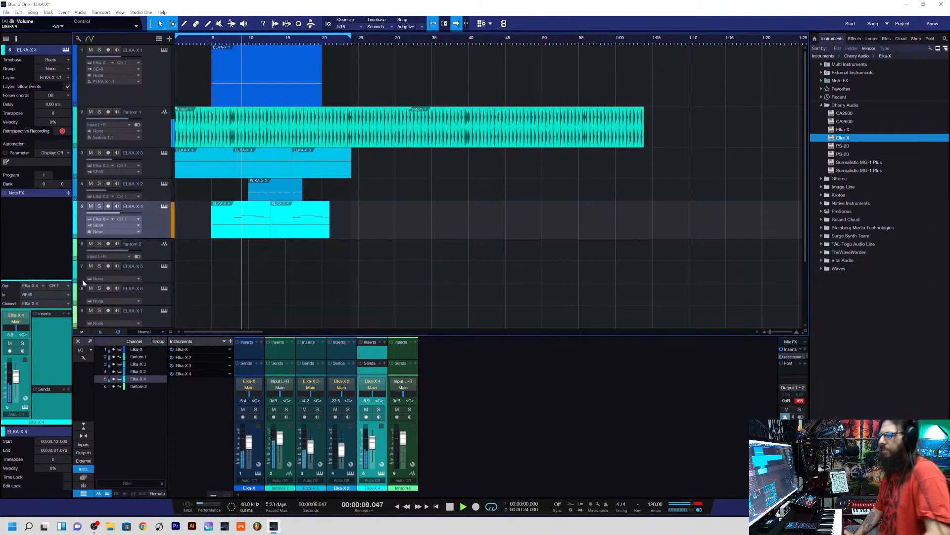
left_click_drag(18, 380, 18, 388)
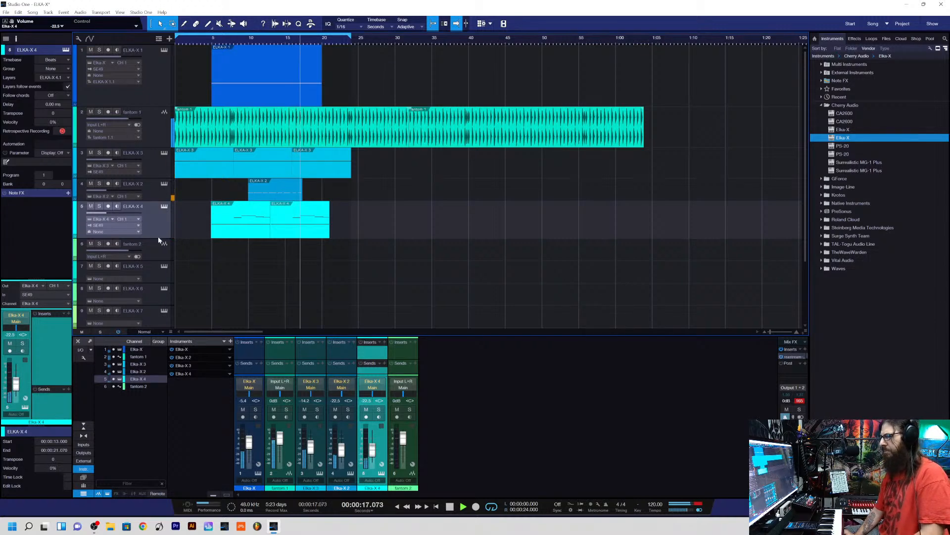
- Reduce the heights of the arrangement tracks so that all twelve fit in view
left_click_drag(148, 239, 156, 184)
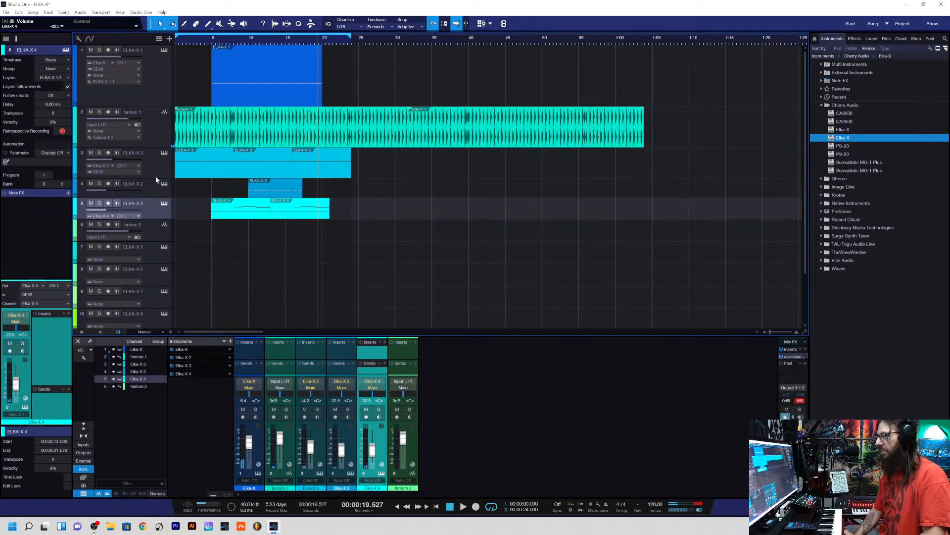
left_click(156, 178)
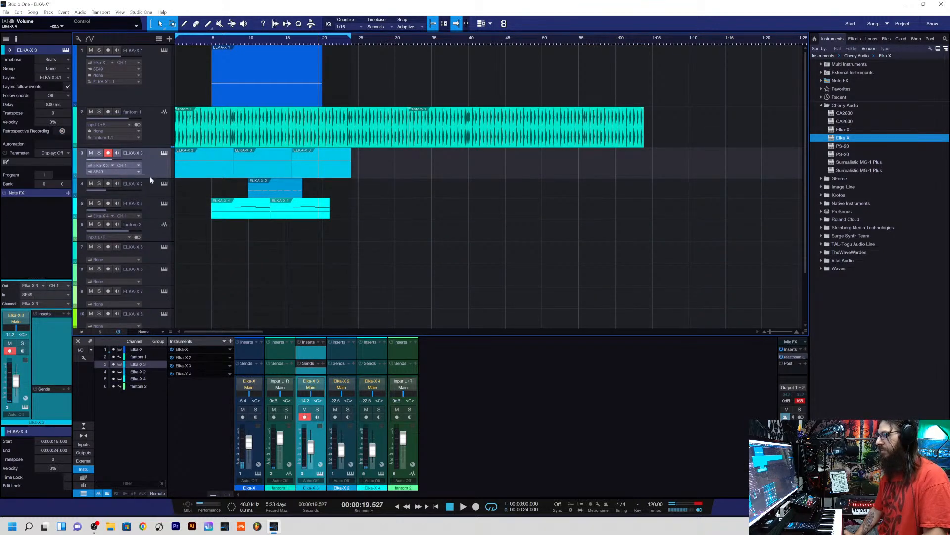
left_click_drag(150, 176, 160, 68)
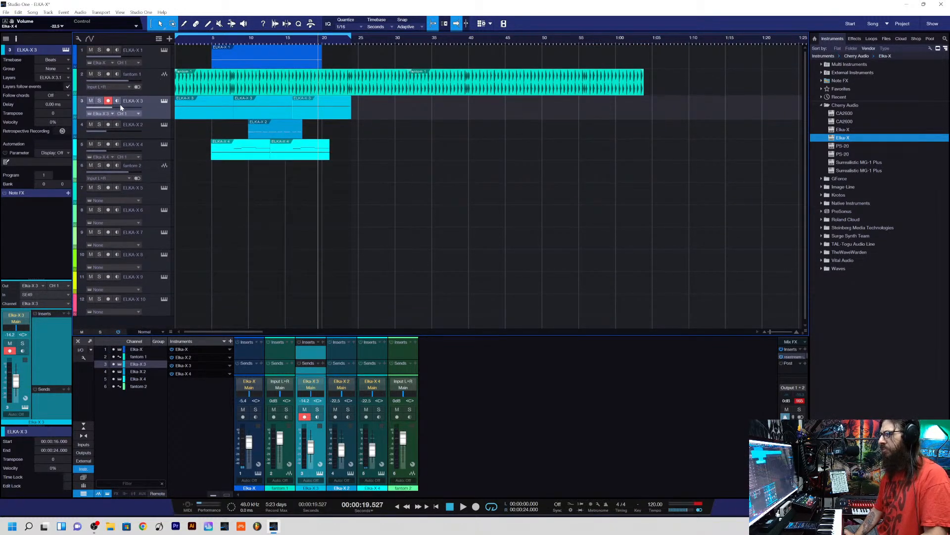
left_click(124, 172)
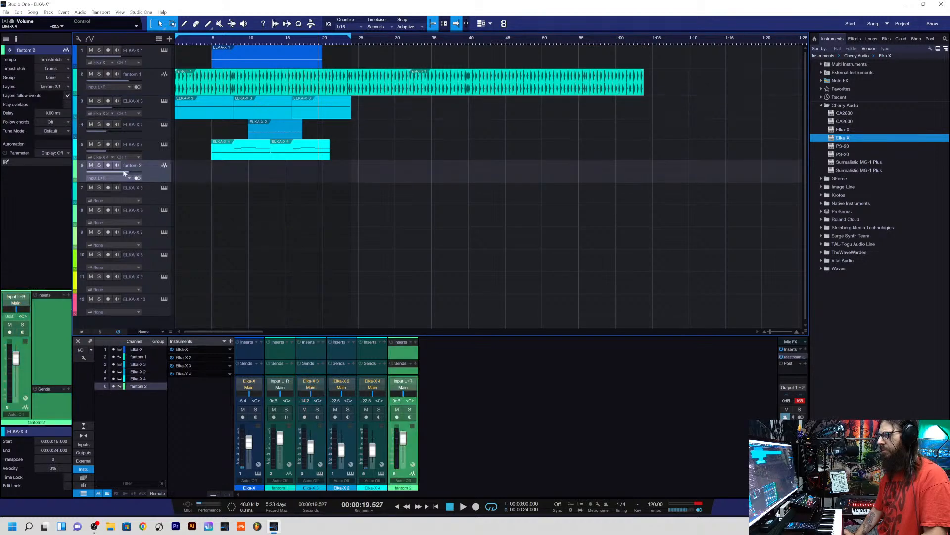
left_click(117, 165)
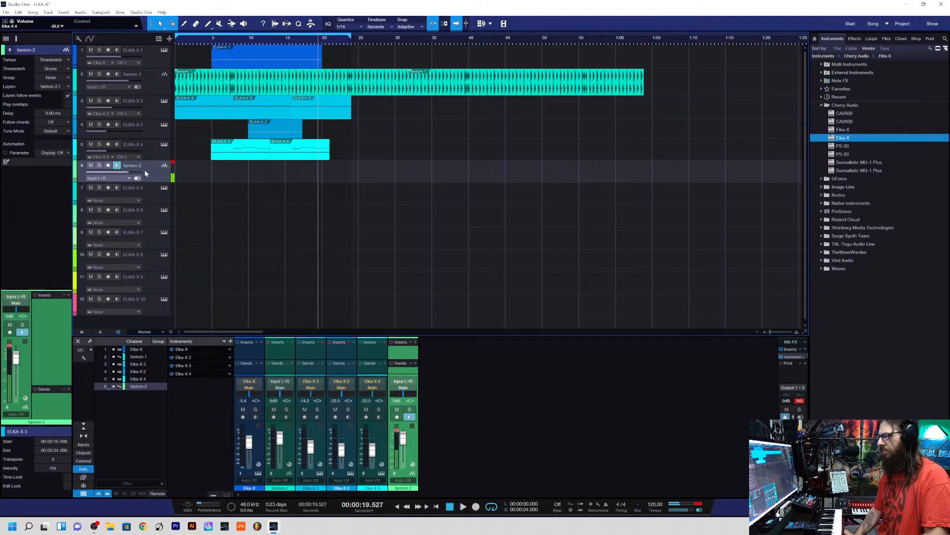
left_click(116, 166)
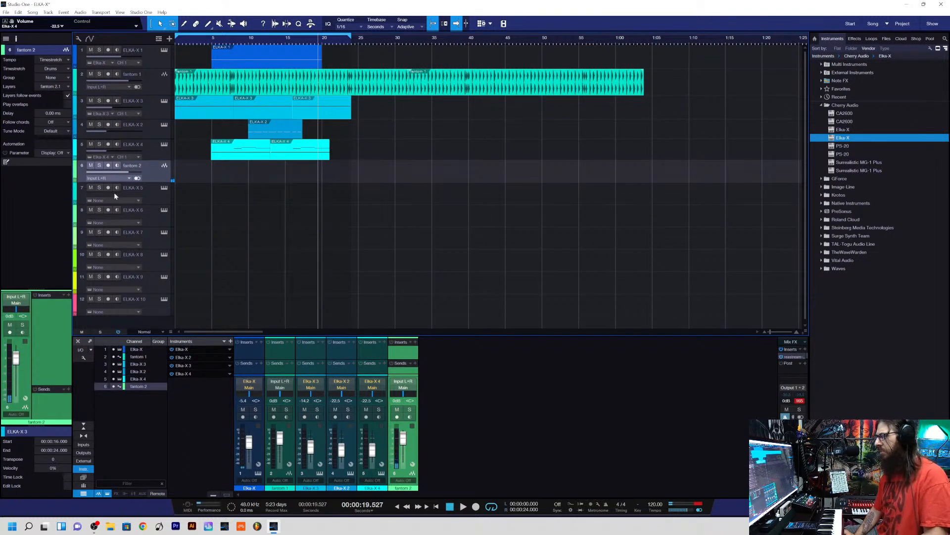
- Add an Elka-X instrument to the ELKA-X 5 track and load Cheeky Pluck N Pad from the James Dyson Elka-X Collection
left_click(153, 194)
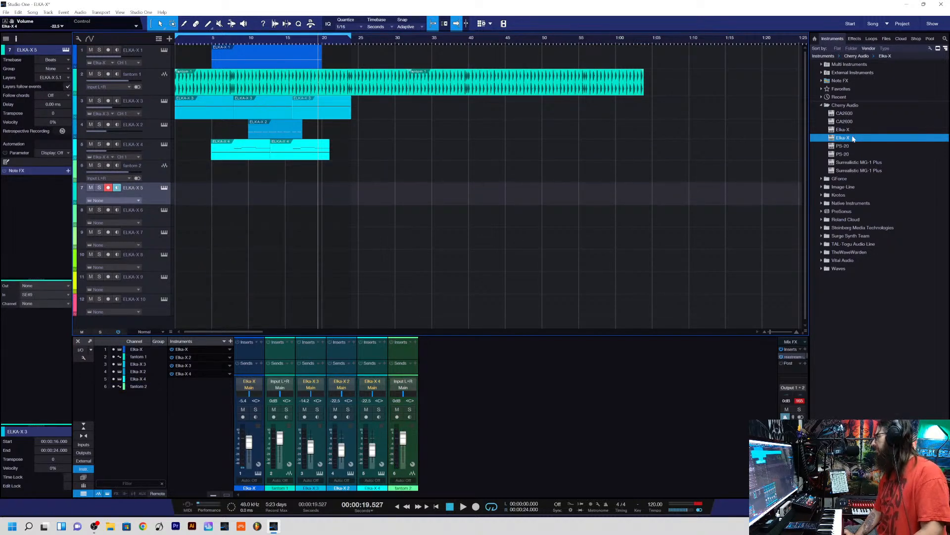
left_click_drag(853, 139, 157, 194)
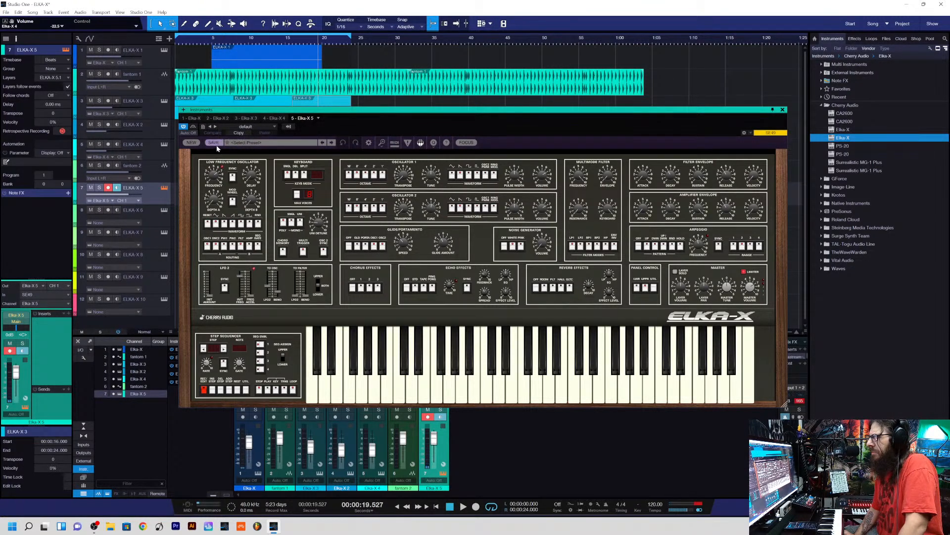
left_click(247, 142)
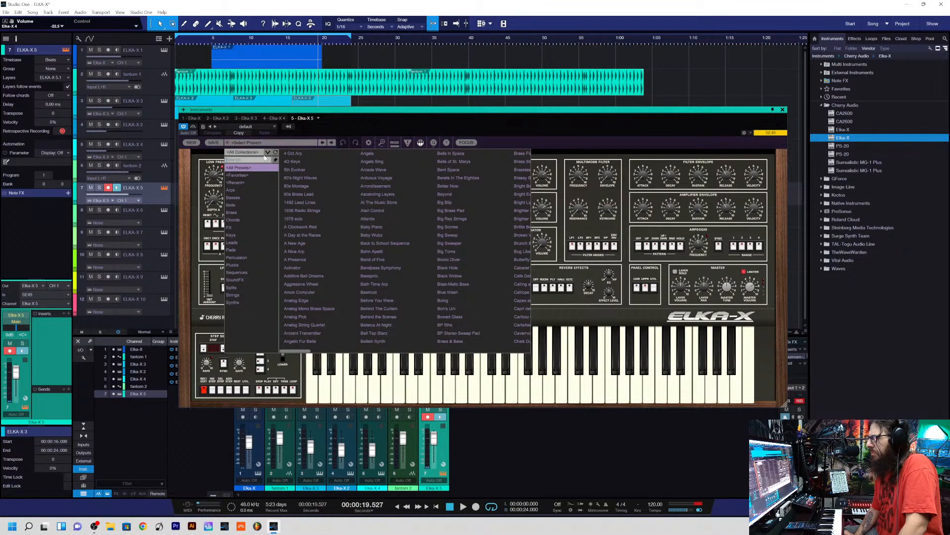
left_click(267, 152)
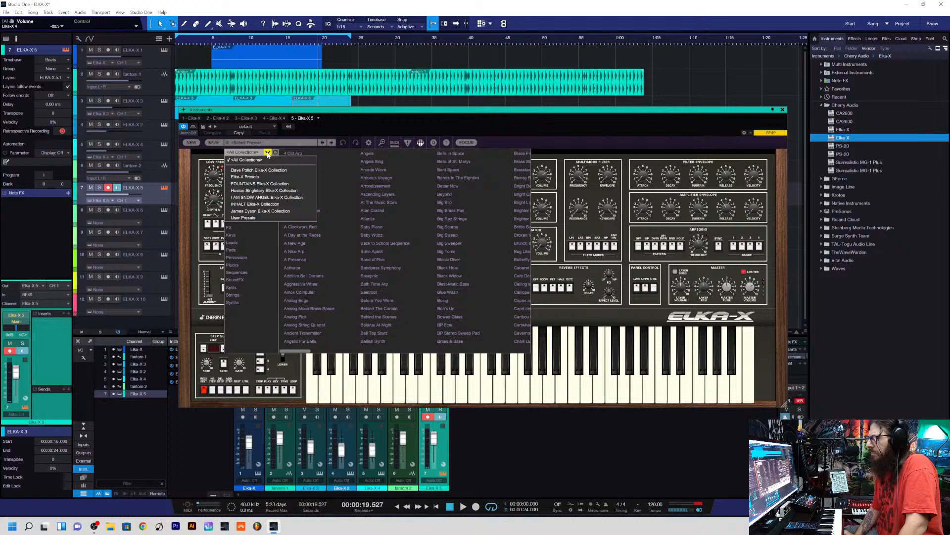
left_click(261, 211)
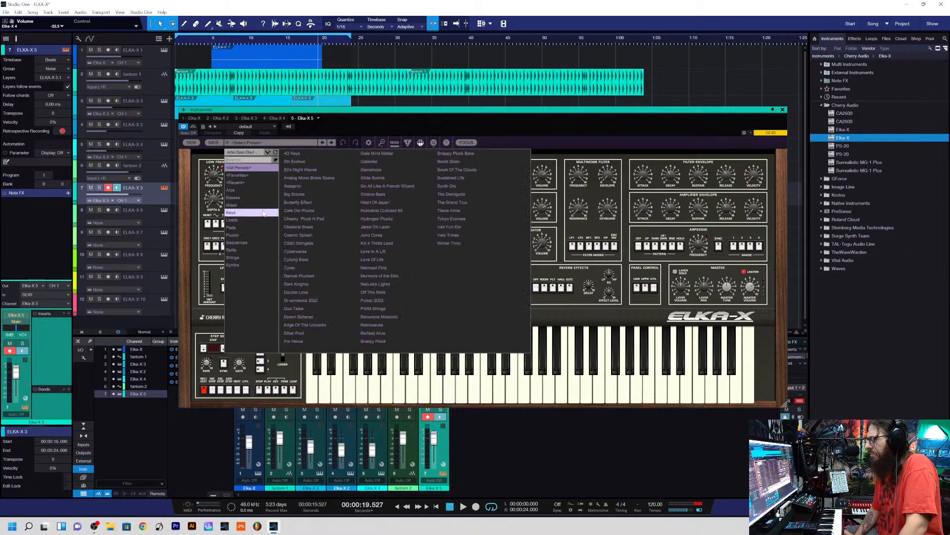
left_click(313, 212)
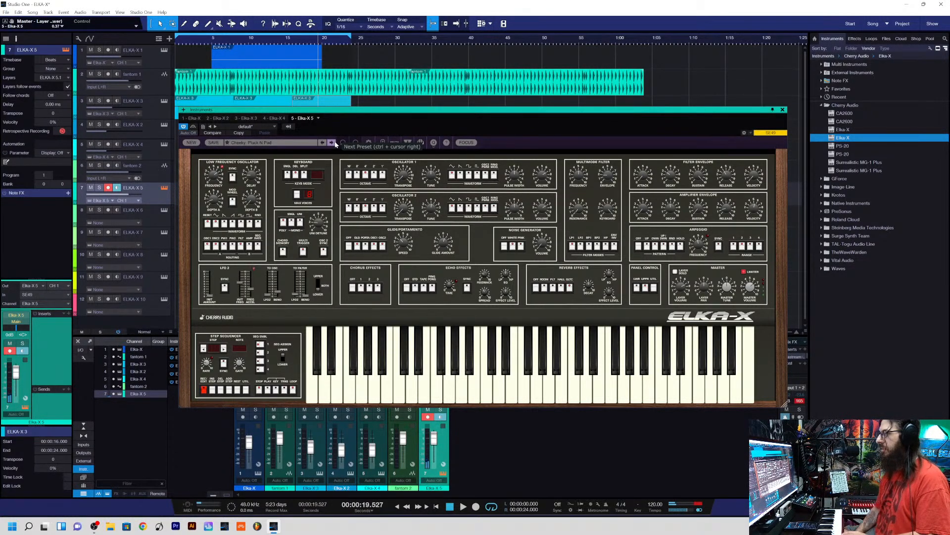
- Try the Up arpeggio pattern on the ELKA-X 5 instrument and switch the arpeggio back off
left_click_drag(370, 113, 365, 111)
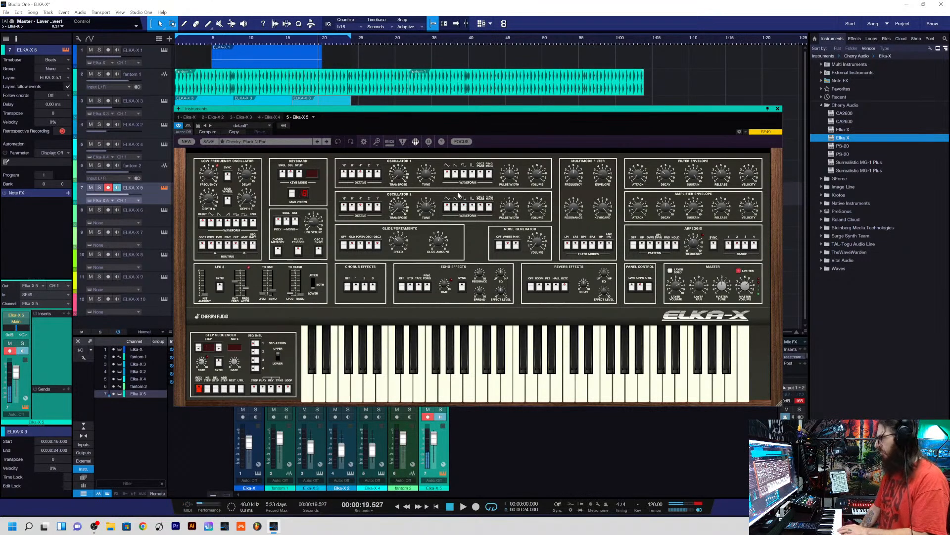
left_click(642, 245)
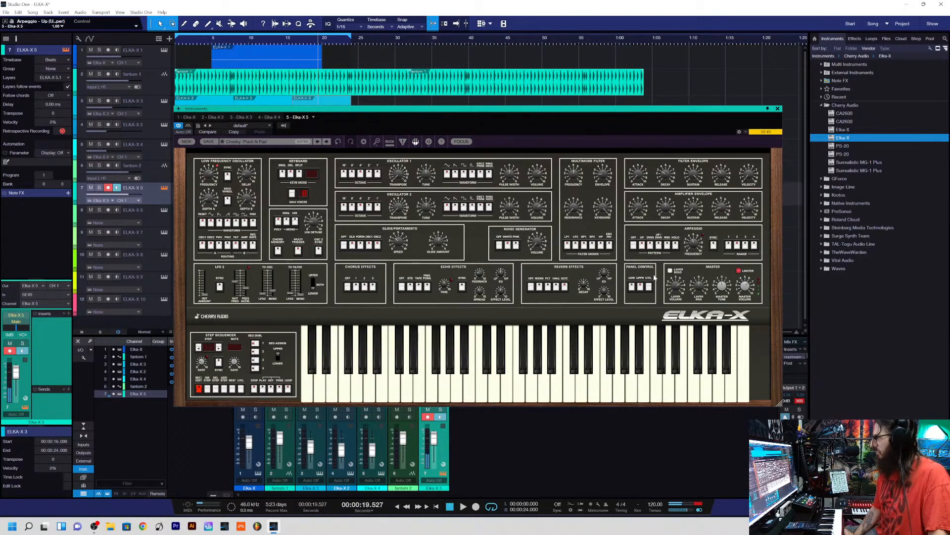
left_click(634, 245)
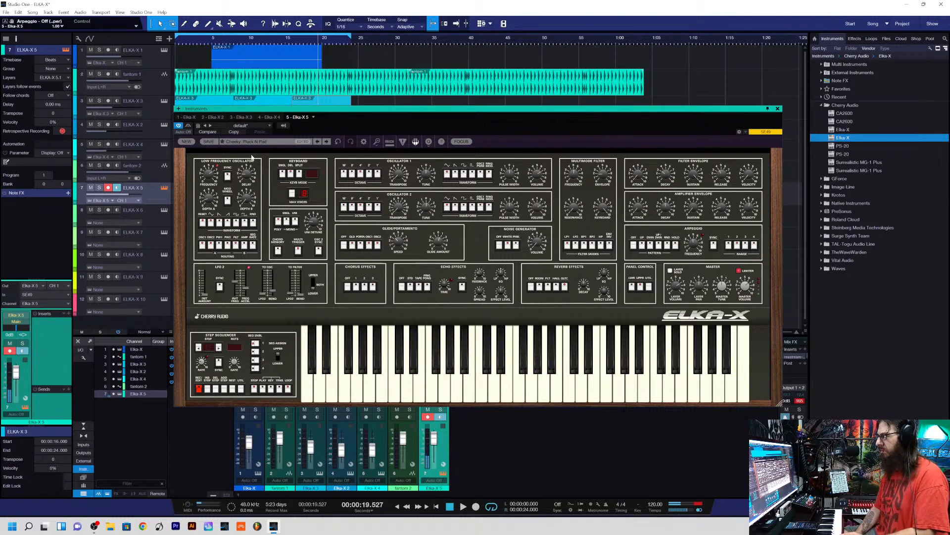
- Audition the following presets on the ELKA-X 5 instrument, Classical Brass and Cosmic Splash
left_click(327, 142)
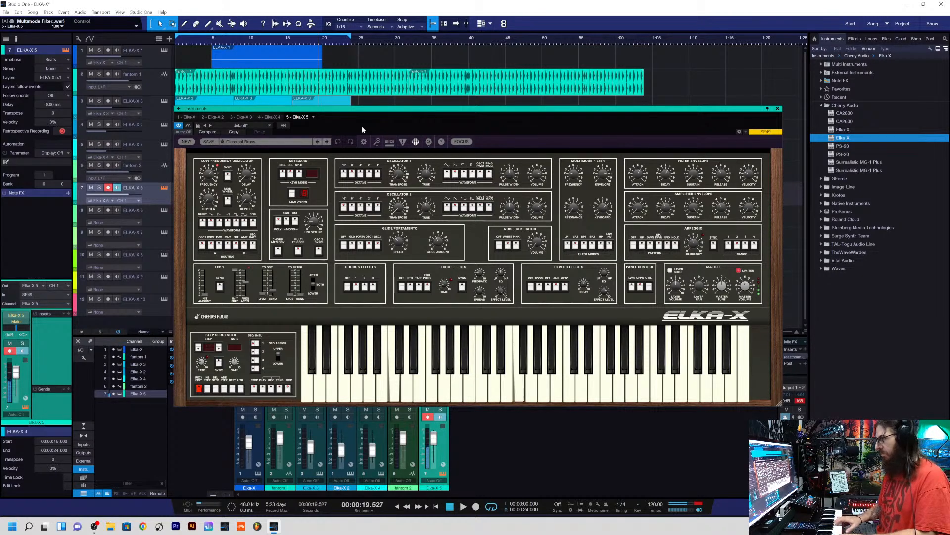
left_click(326, 142)
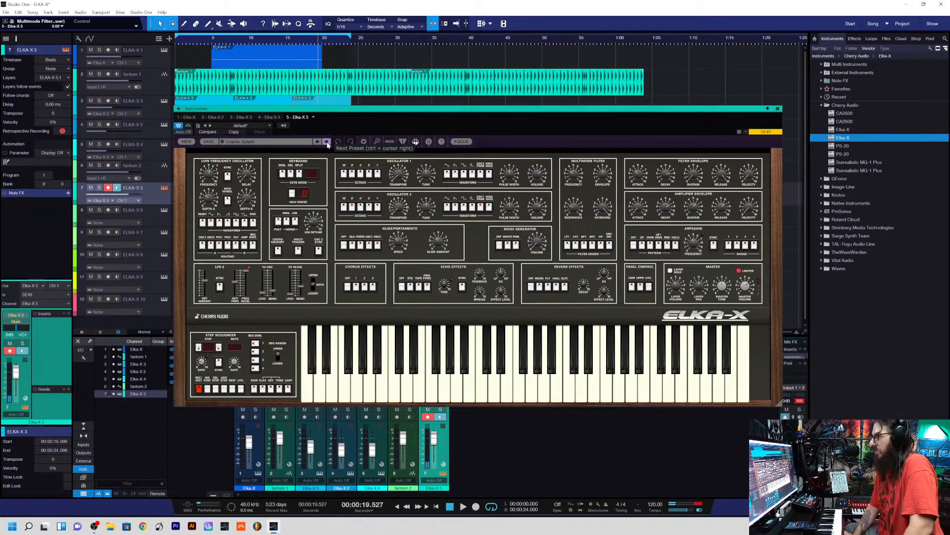
- Audition the next four presets after Cosmic Splash on the ELKA-X 5 instrument, including Cyberwaves and Cyborg Bass
left_click(326, 142)
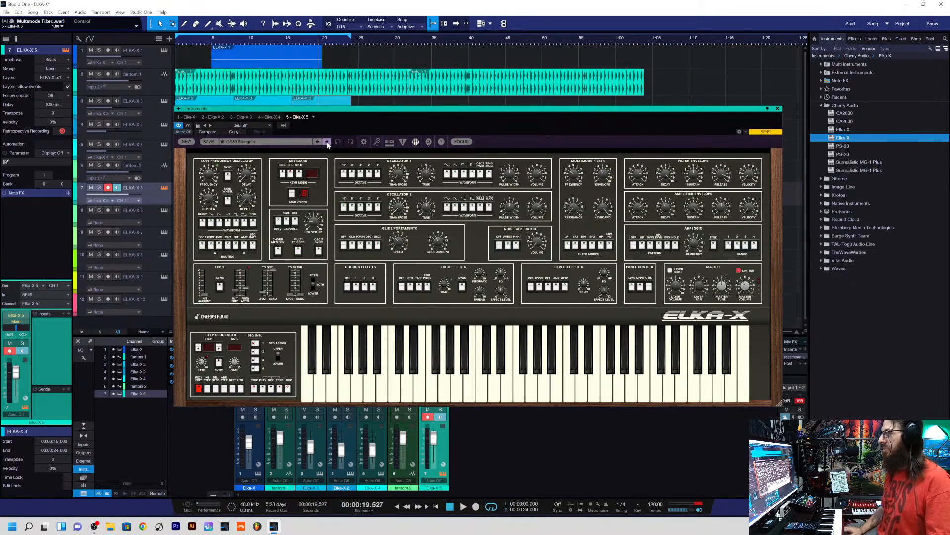
left_click(327, 142)
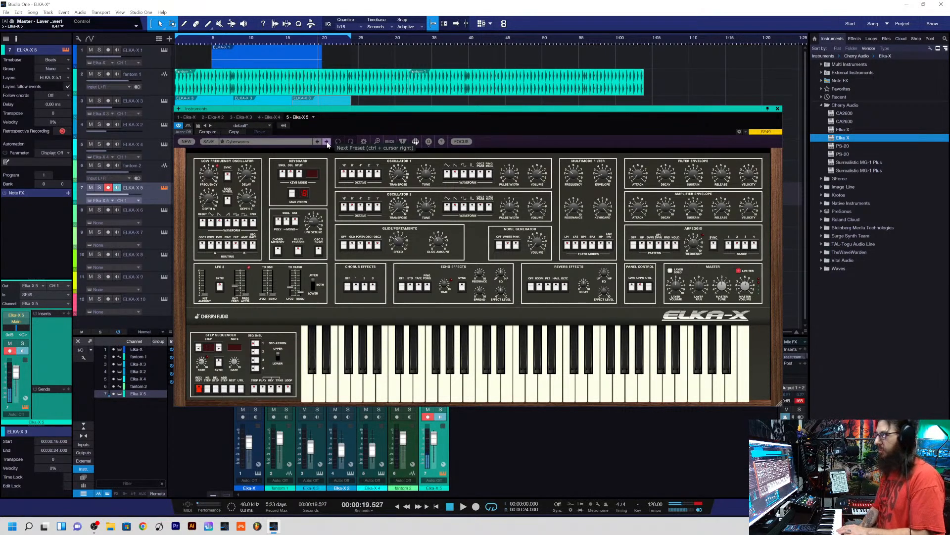
left_click(327, 142)
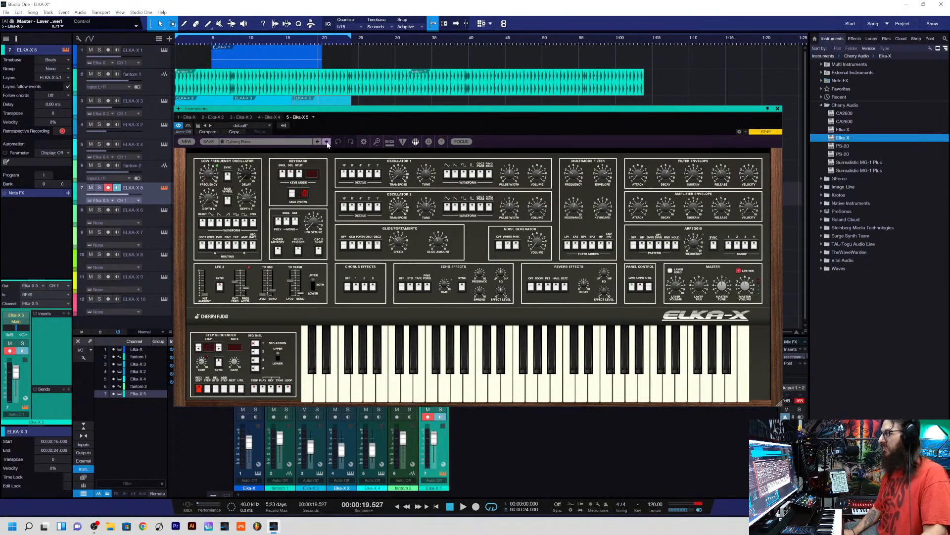
left_click(327, 143)
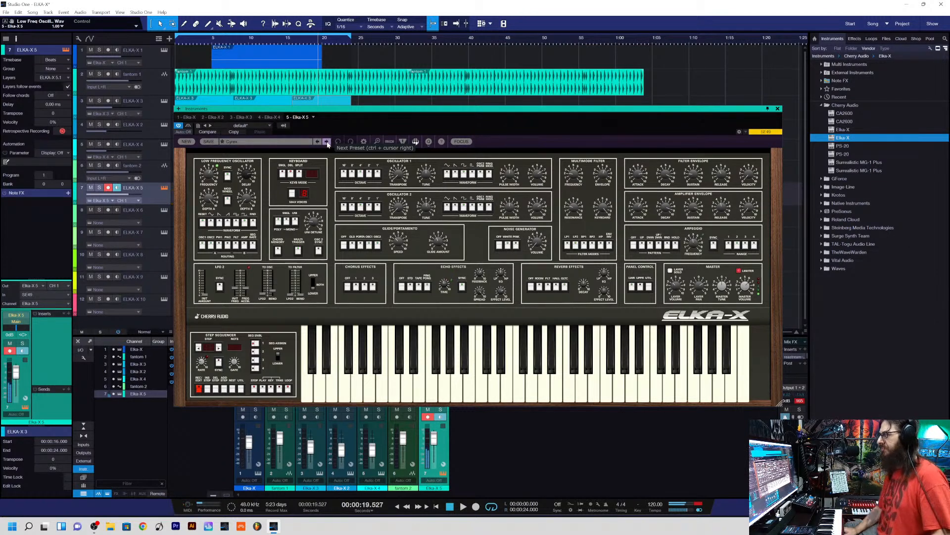
- Audition the Dancer Plucked, Dark Knights and Double Love presets on the ELKA-X 5 instrument
left_click(327, 142)
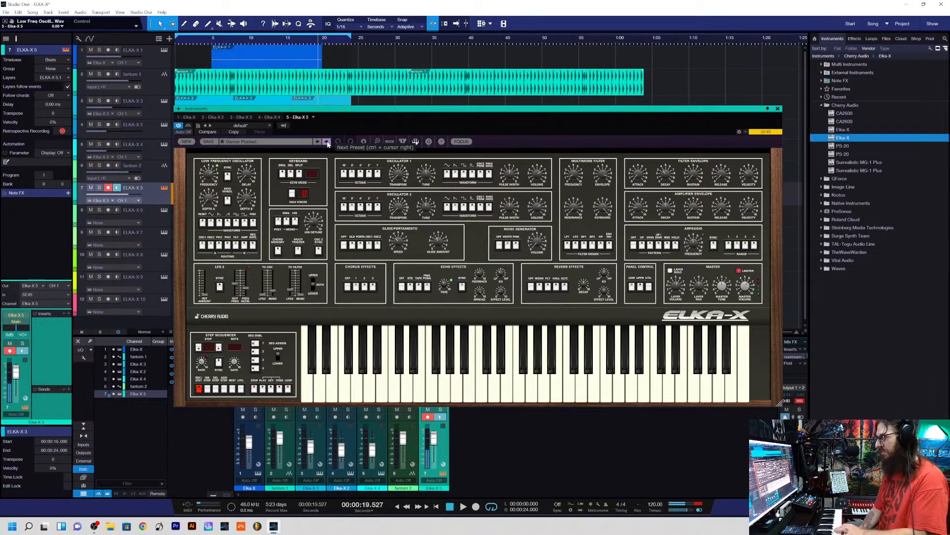
left_click(327, 143)
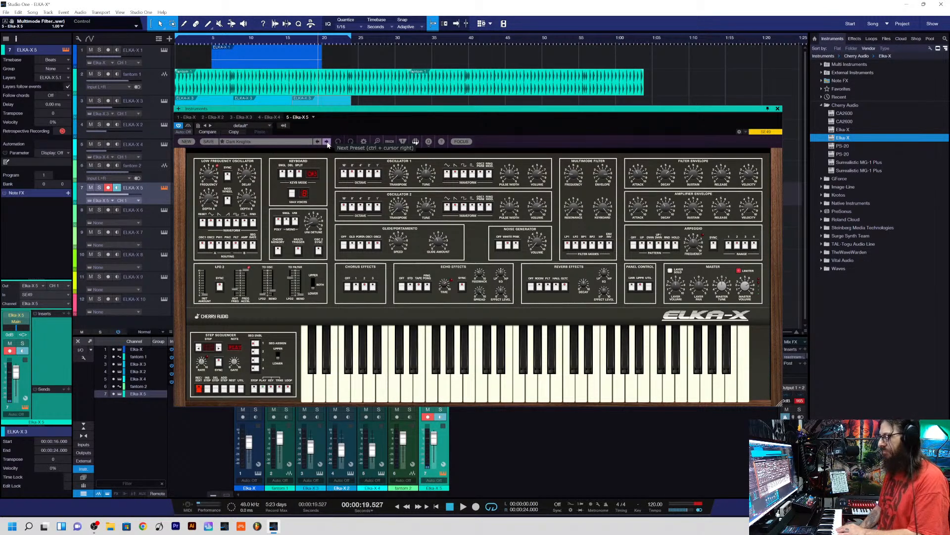
left_click(327, 142)
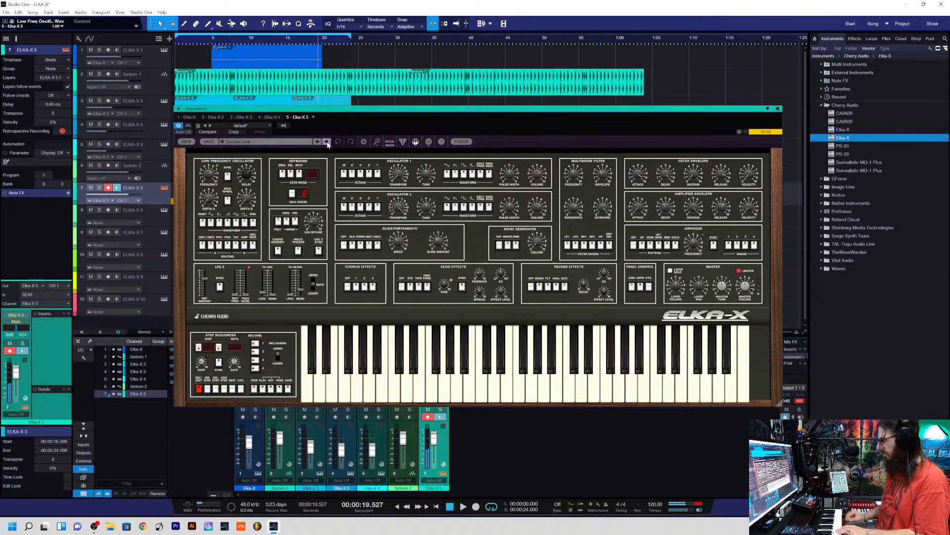
- Load the Dr someone 2022 preset on the ELKA-X 5 instrument and try it in the Double key mode
left_click(326, 142)
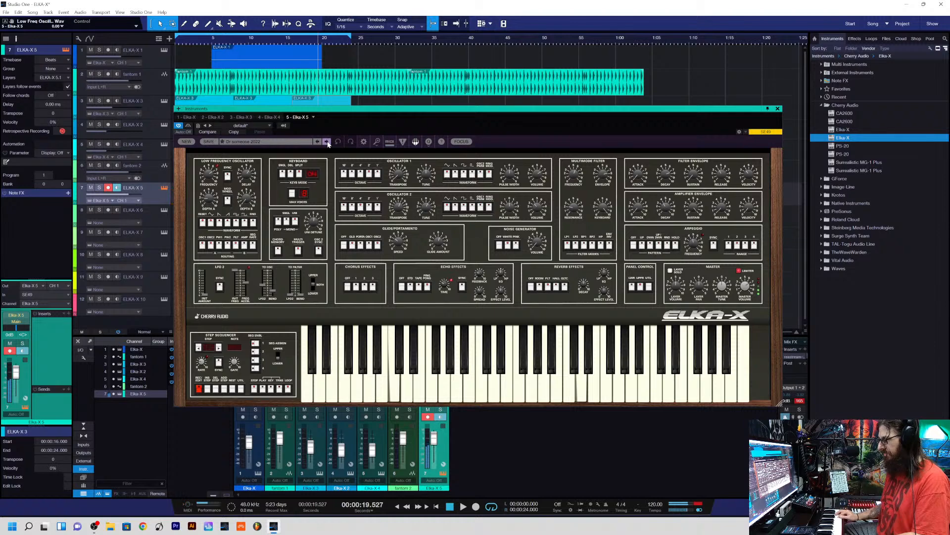
left_click(299, 175)
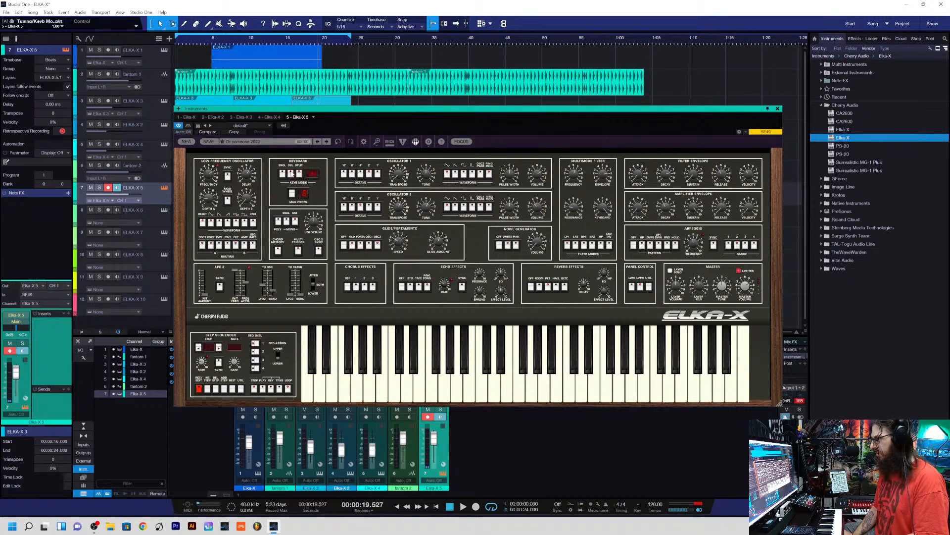
left_click(291, 173)
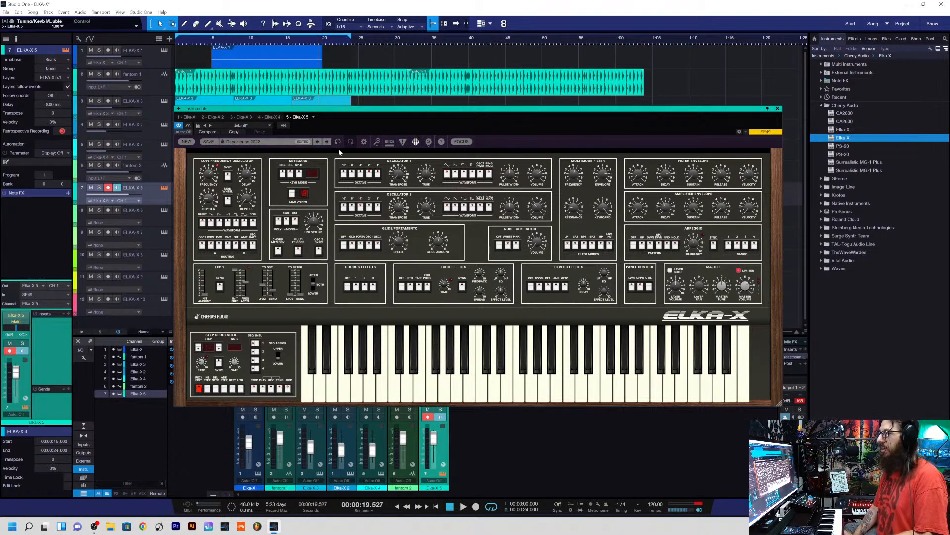
- Audition the four presets following Dr someone 2022, through Dyson Spheres and Edge Of The Universe to Ether Pool
left_click(327, 142)
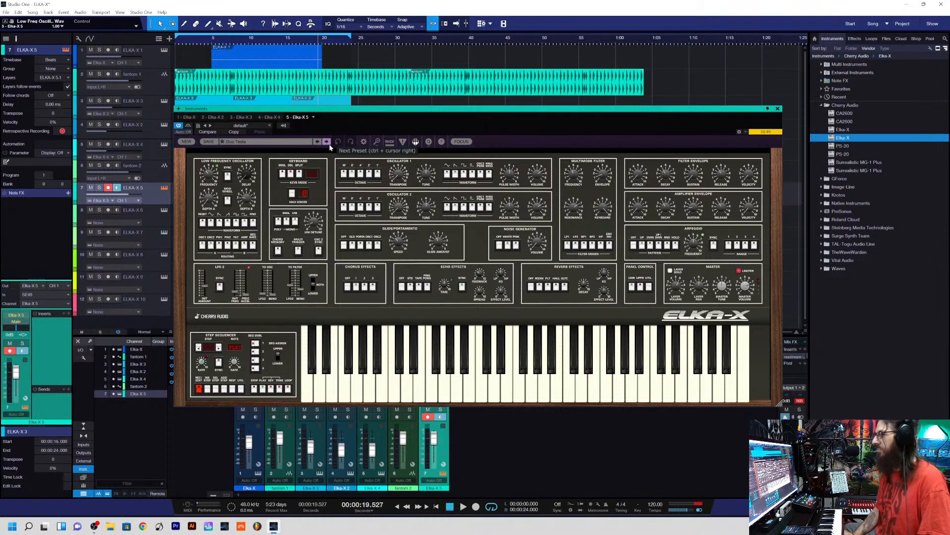
left_click(327, 142)
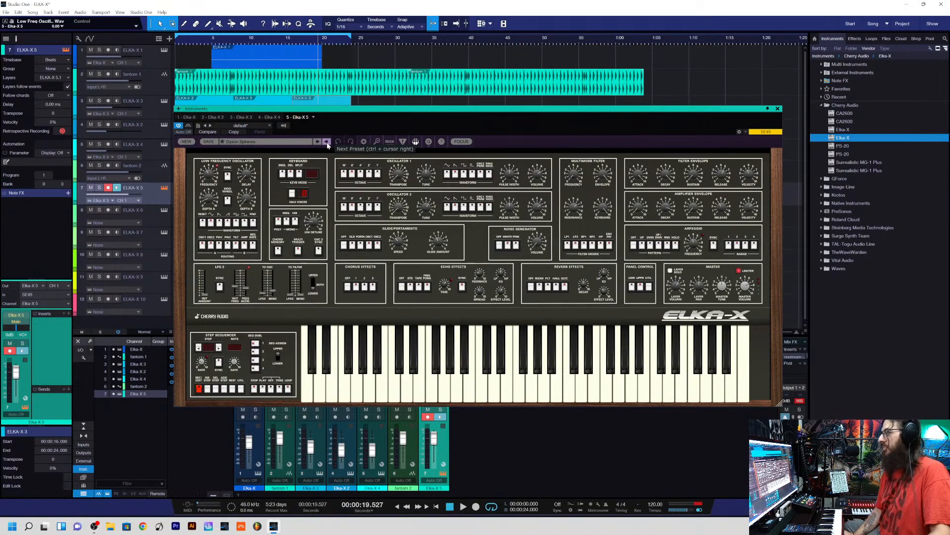
left_click(327, 142)
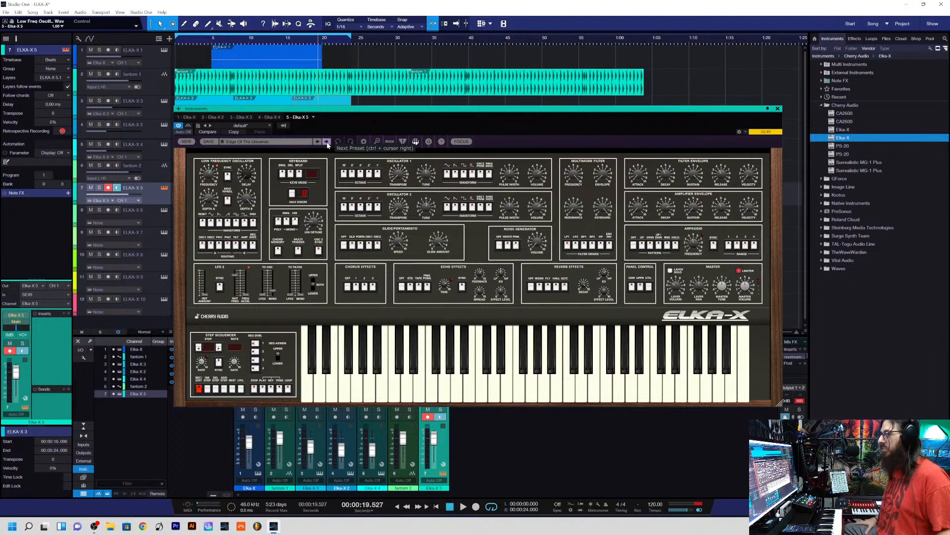
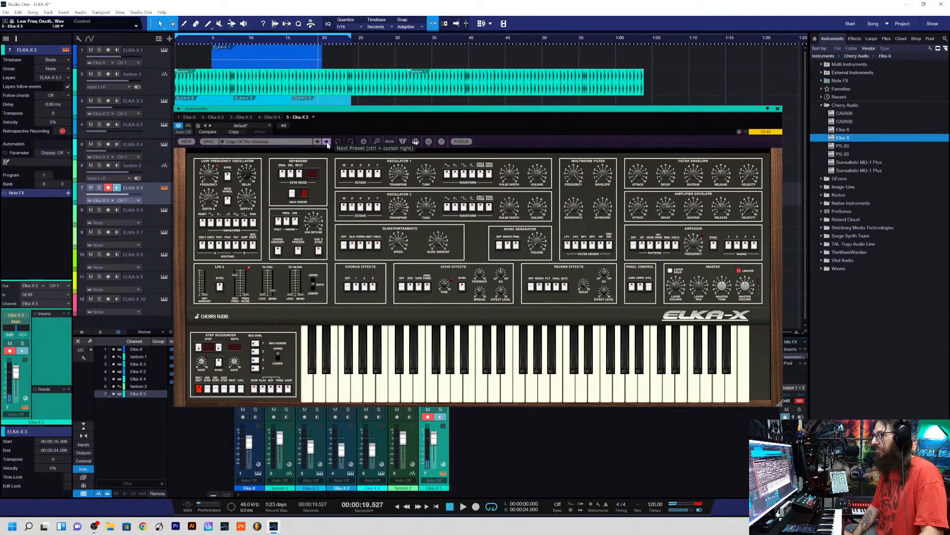
left_click(327, 144)
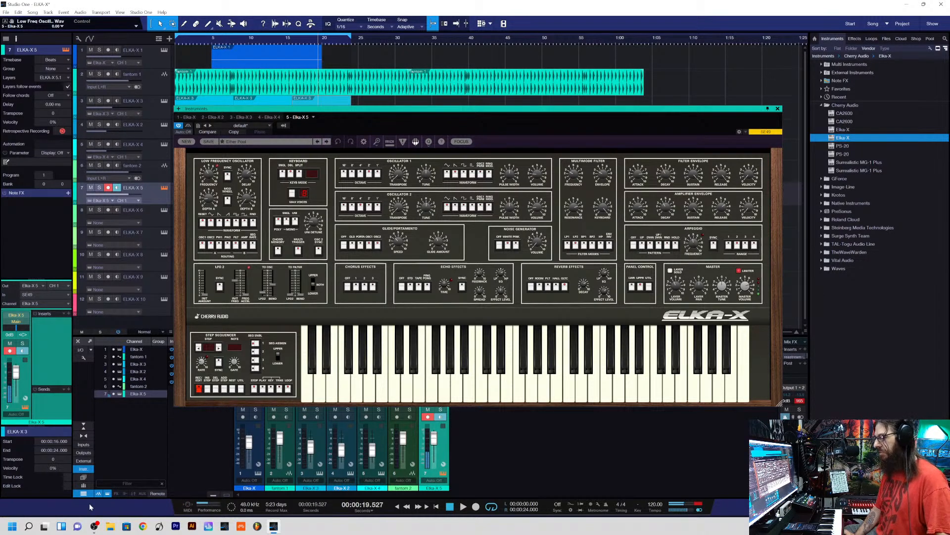
mouse_move(96, 528)
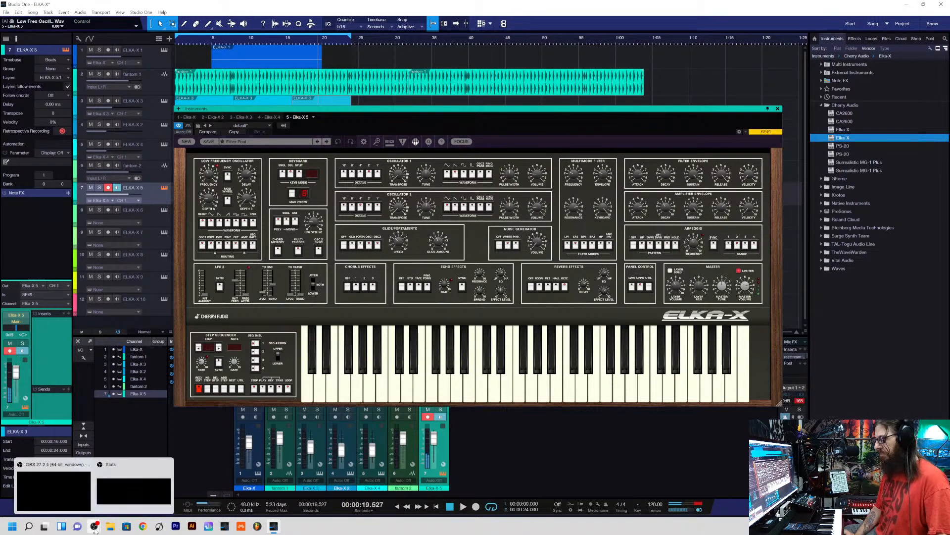
left_click(61, 491)
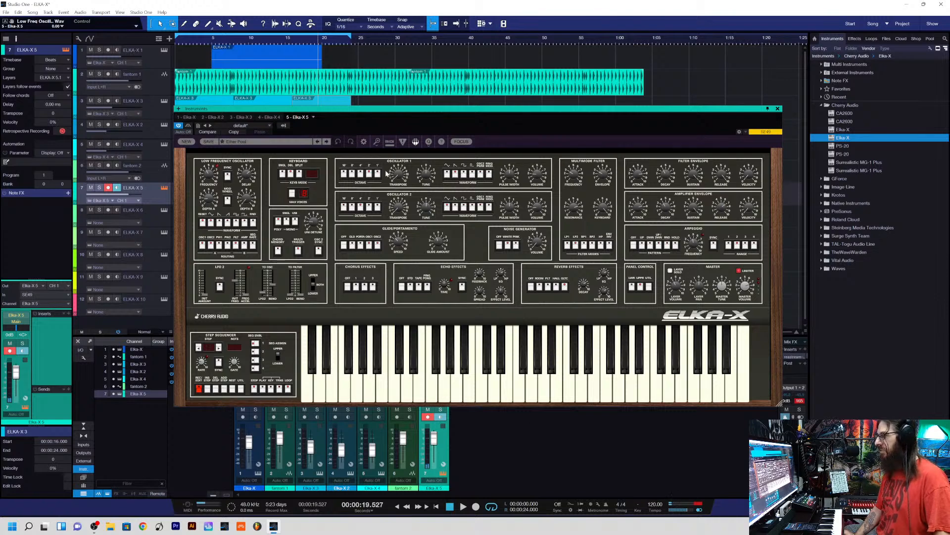
- Load the For Heros preset on the ELKA-X 5 instrument and try it in the Double key mode
left_click(327, 141)
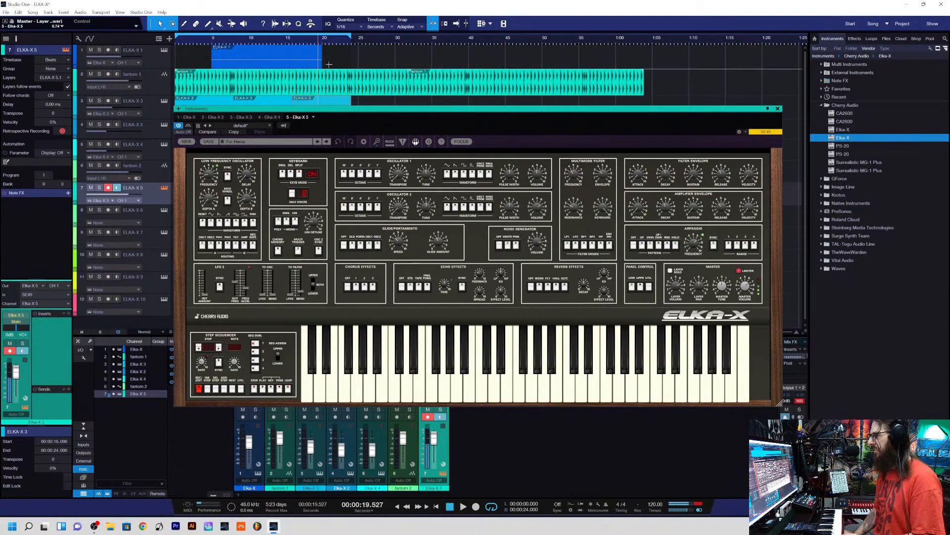
left_click(290, 174)
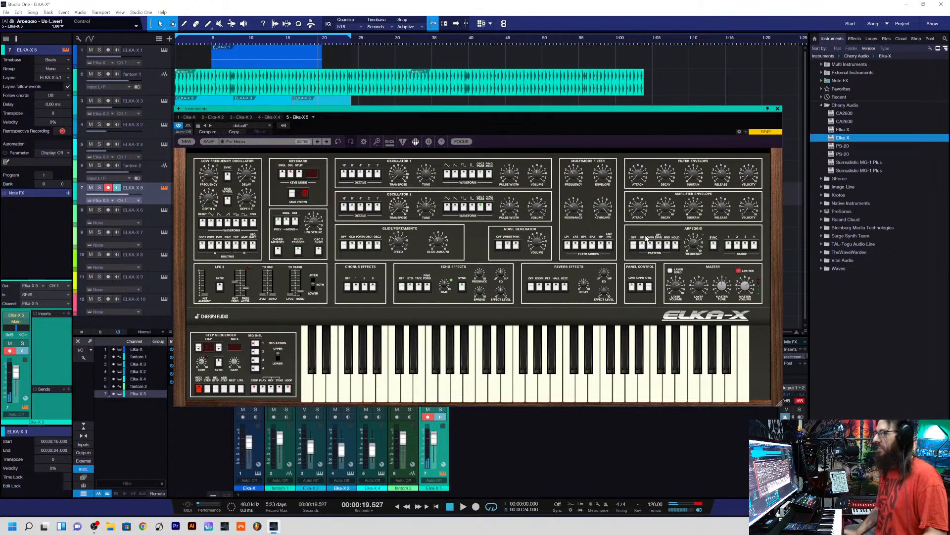
- Audition the Gaia Mind Matter, Galaxies, Gameboys and Glide Sonics presets on the ELKA-X 5 instrument
left_click(326, 142)
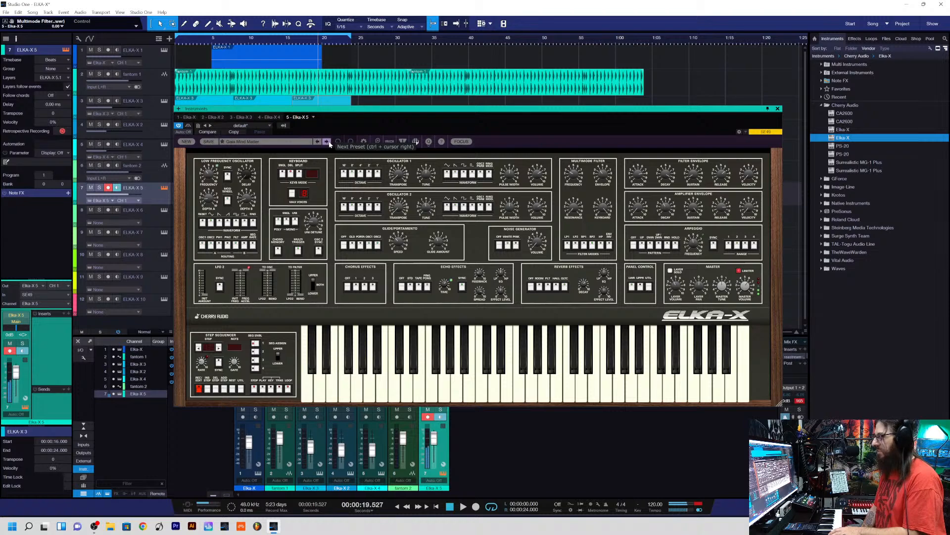
left_click(328, 142)
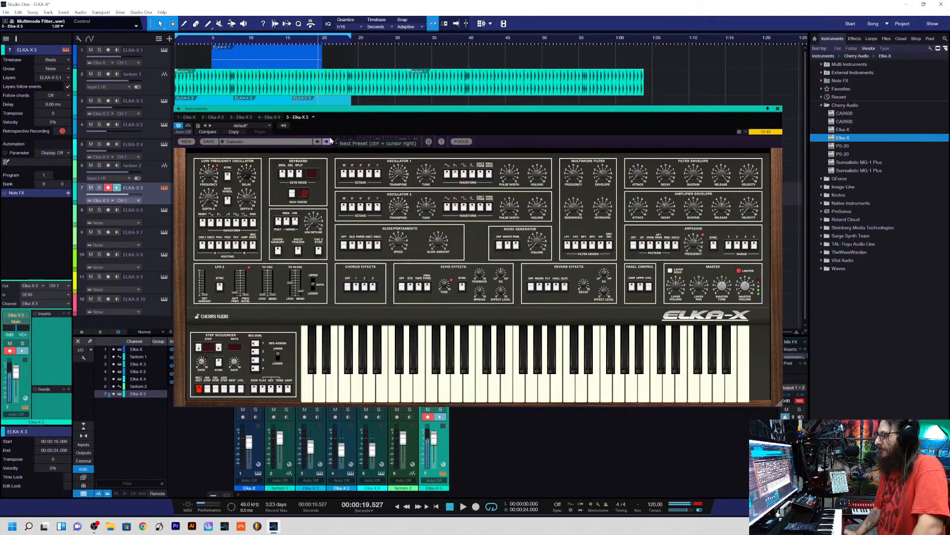
left_click(327, 141)
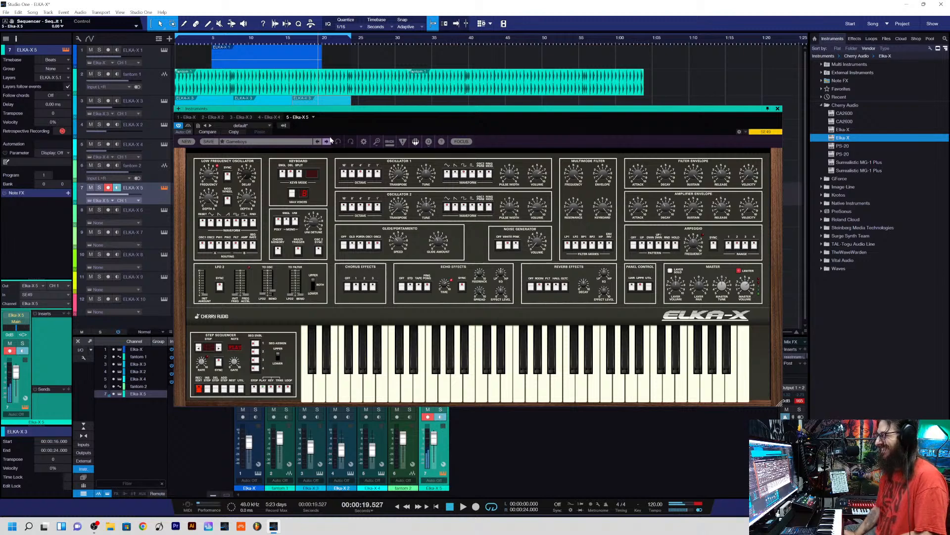
left_click(326, 141)
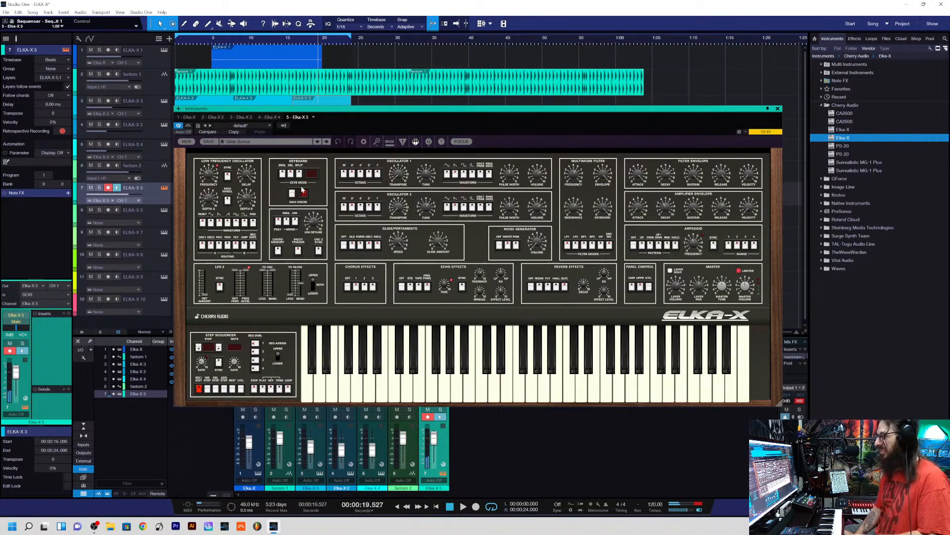
- Load Go All Like A French Wizard from the preset list, and audition Groove Bass and Heart Of Japan after it
left_click(306, 143)
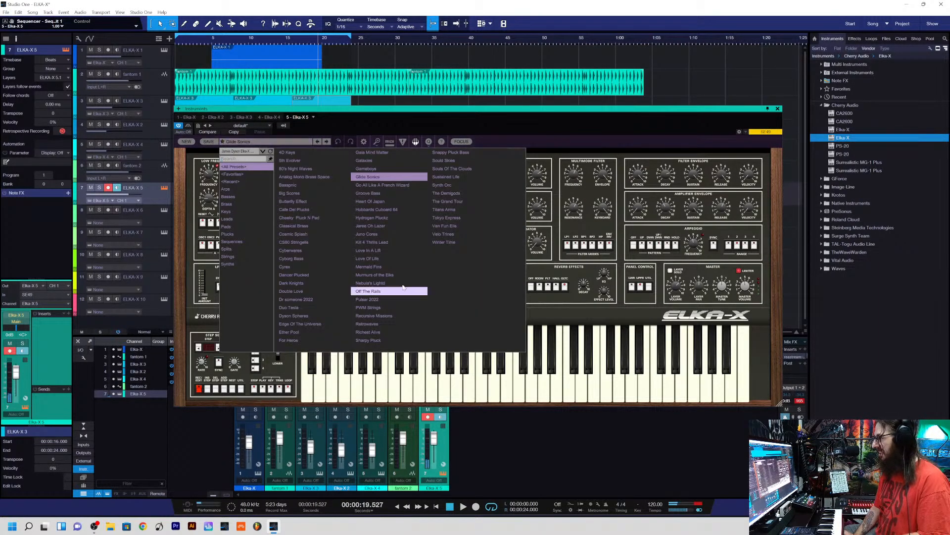
left_click(395, 185)
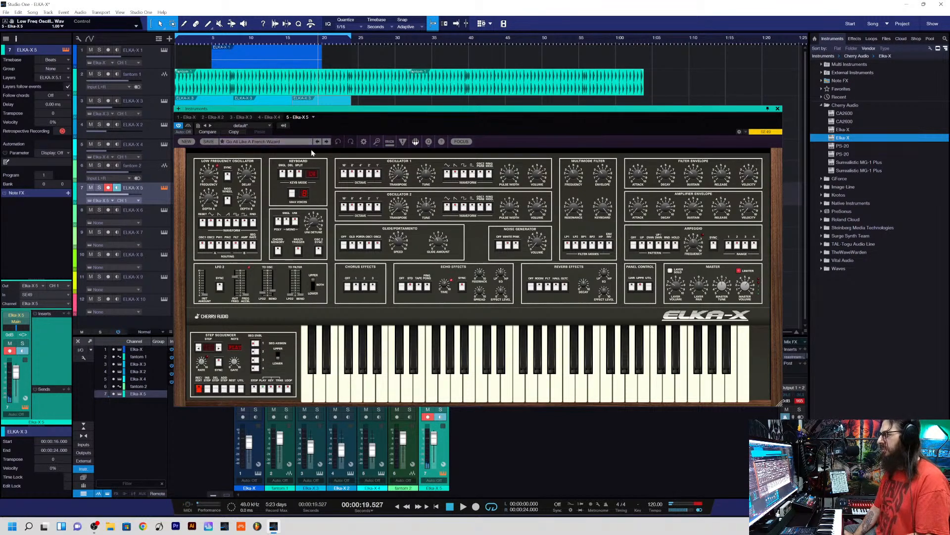
left_click(327, 142)
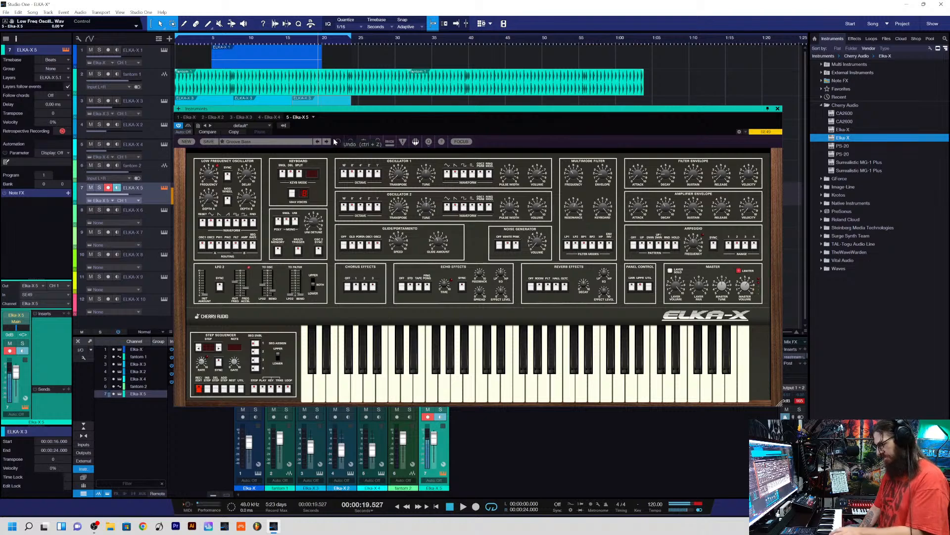
left_click(326, 142)
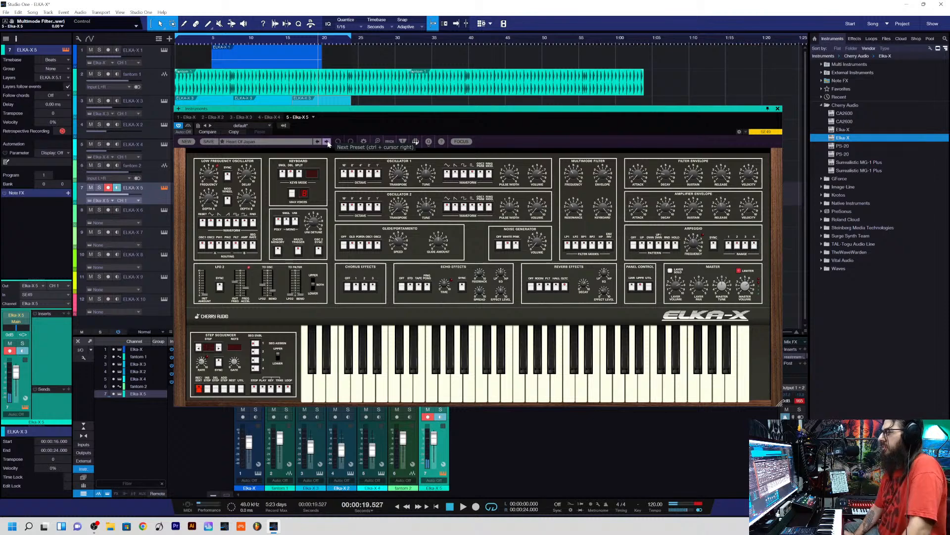
- Audition the five presets following Heart Of Japan on the ELKA-X 5 instrument, including Hydrogen Plucks and James On Lazer
left_click(327, 142)
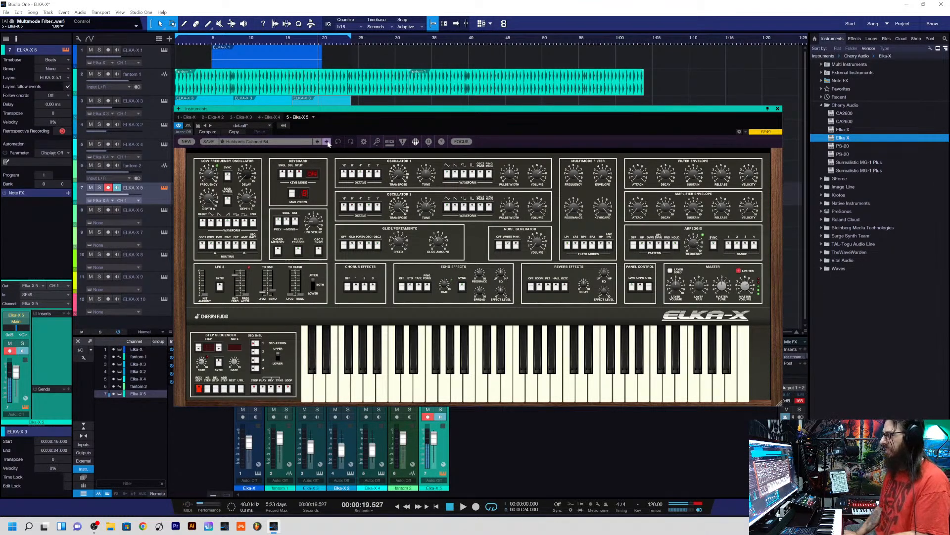
left_click(327, 141)
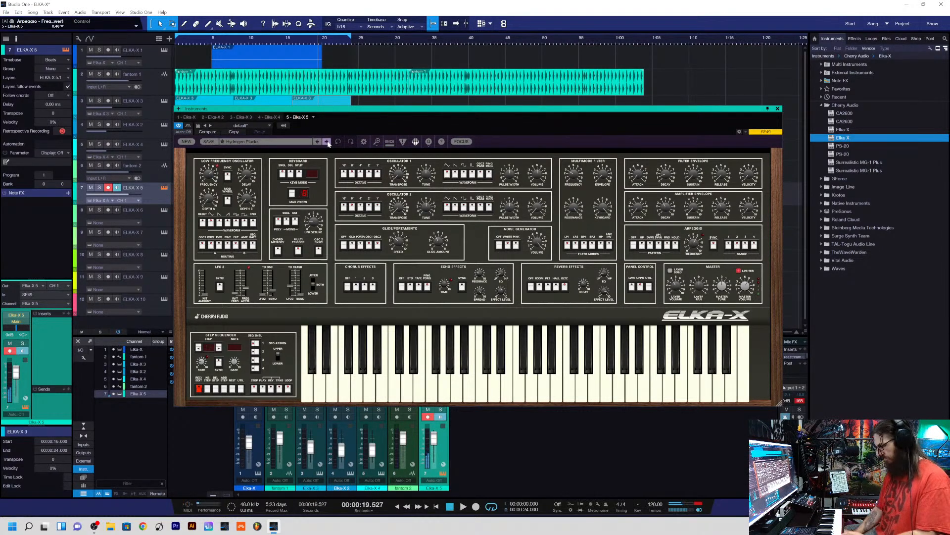
left_click(327, 142)
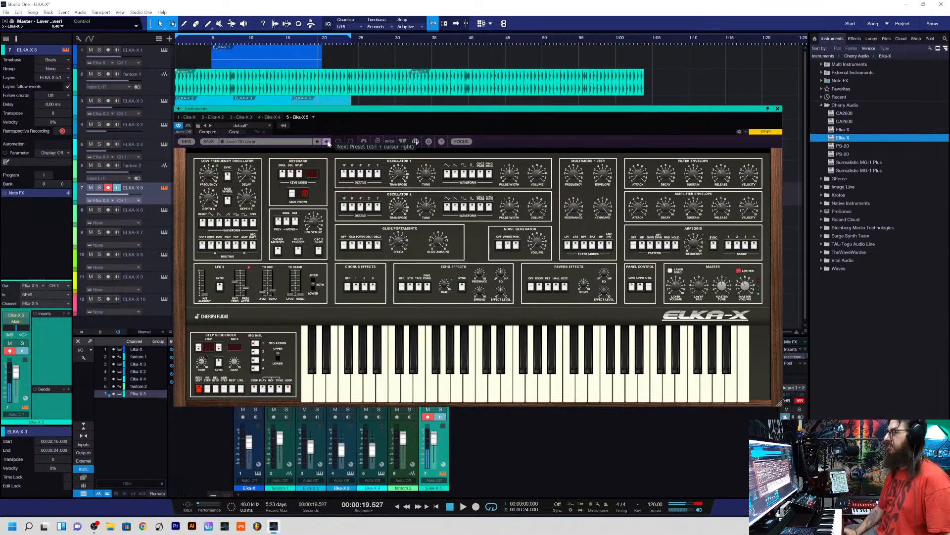
left_click(327, 141)
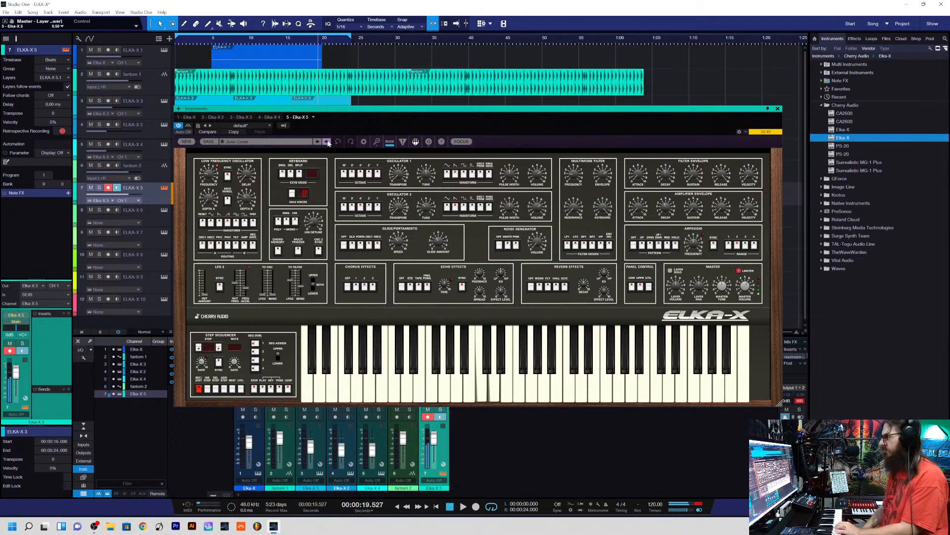
left_click(328, 141)
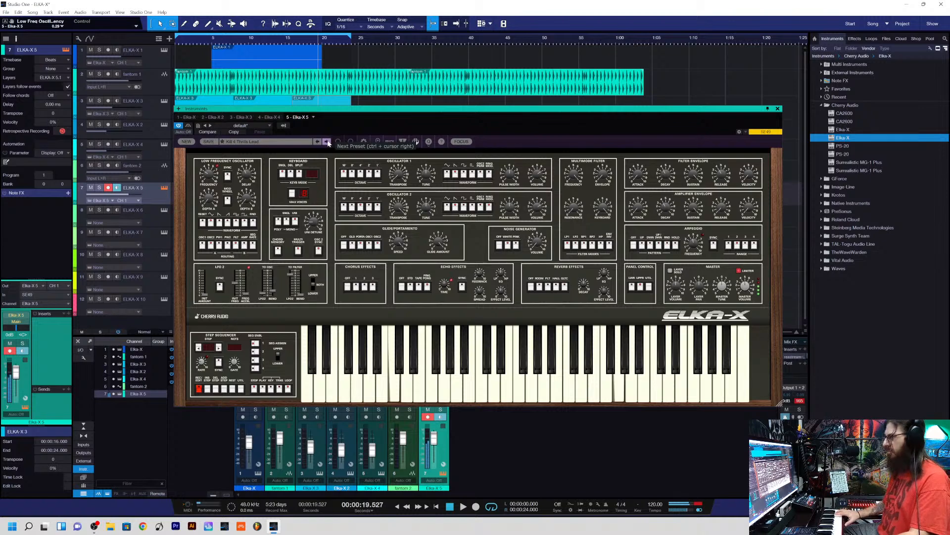
- Audition Love In A Lift on the ELKA-X 5 instrument and load the Love Of Life preset from the preset list
left_click(327, 142)
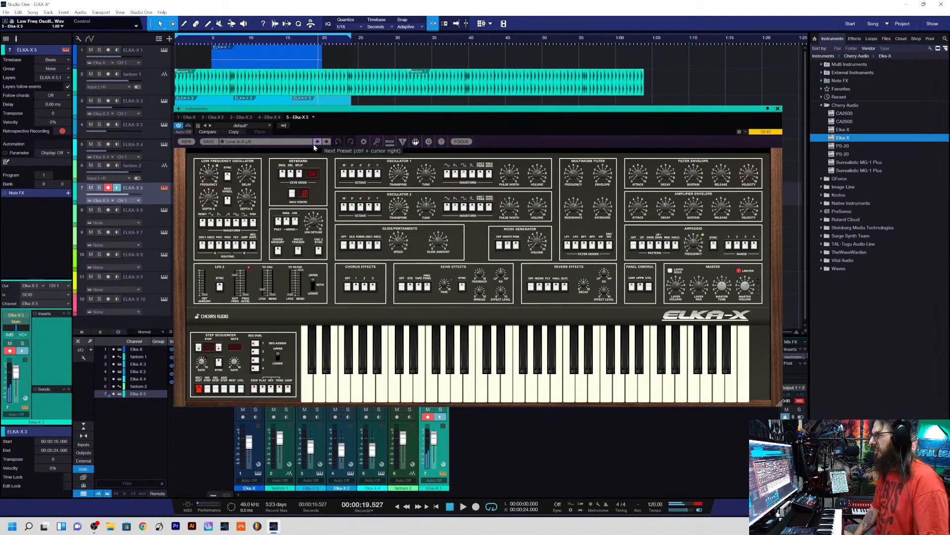
left_click(296, 142)
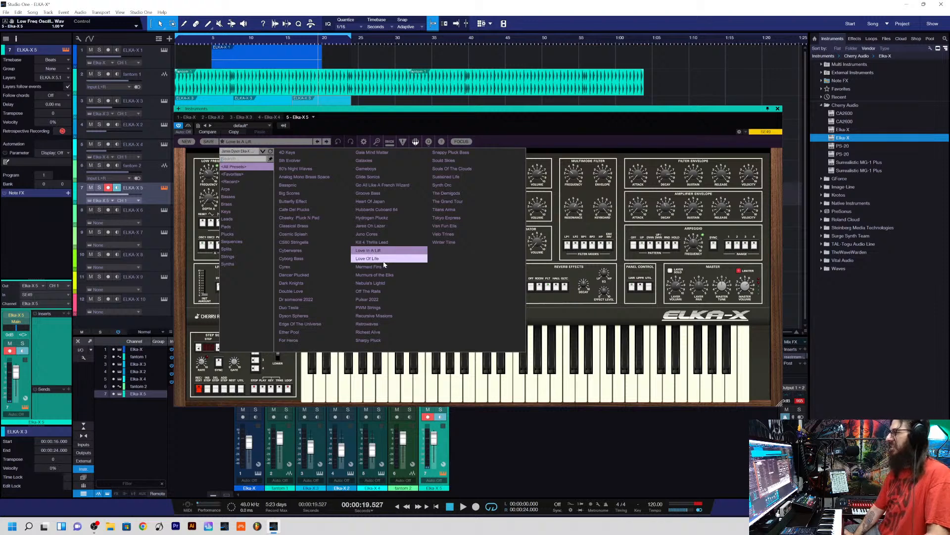
left_click(369, 259)
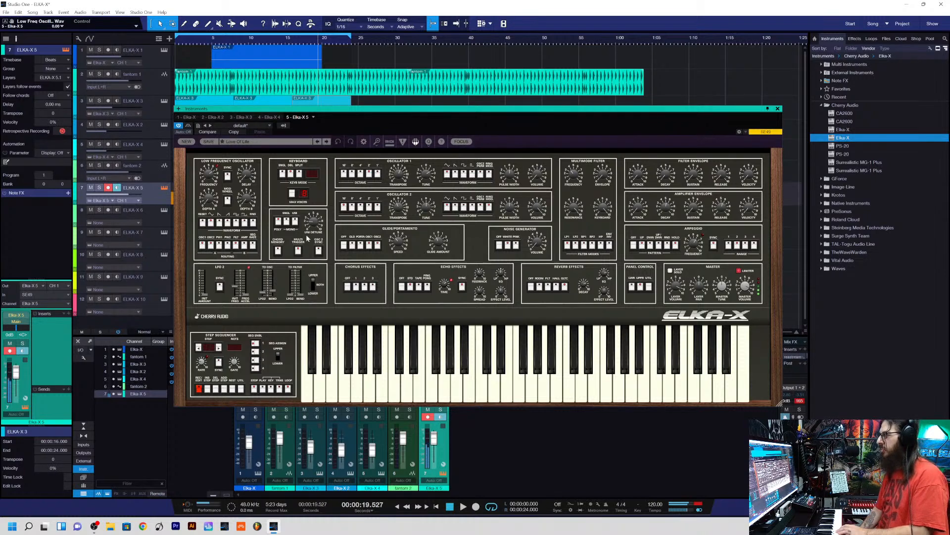
- Audition the preset following Love Of Life on the ELKA-X 5 instrument and close the instrument window
left_click(326, 142)
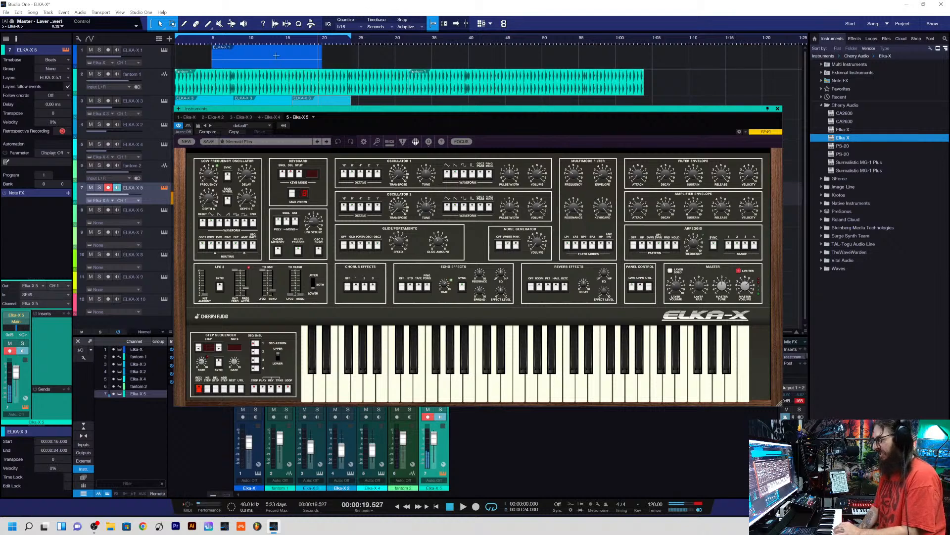
left_click(778, 109)
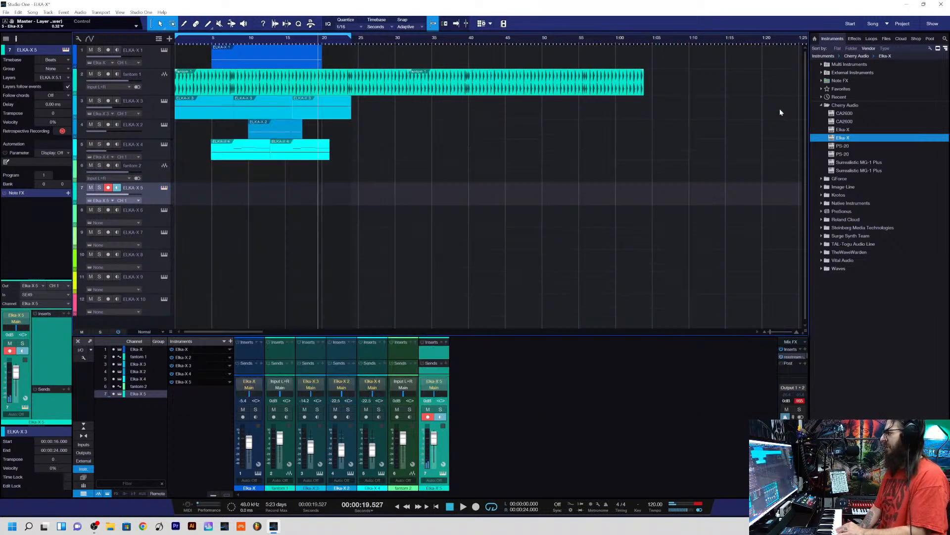
- Re-arm the ELKA-X 5 track for recording, briefly play the song from the start, and return to the beginning
left_click(107, 189)
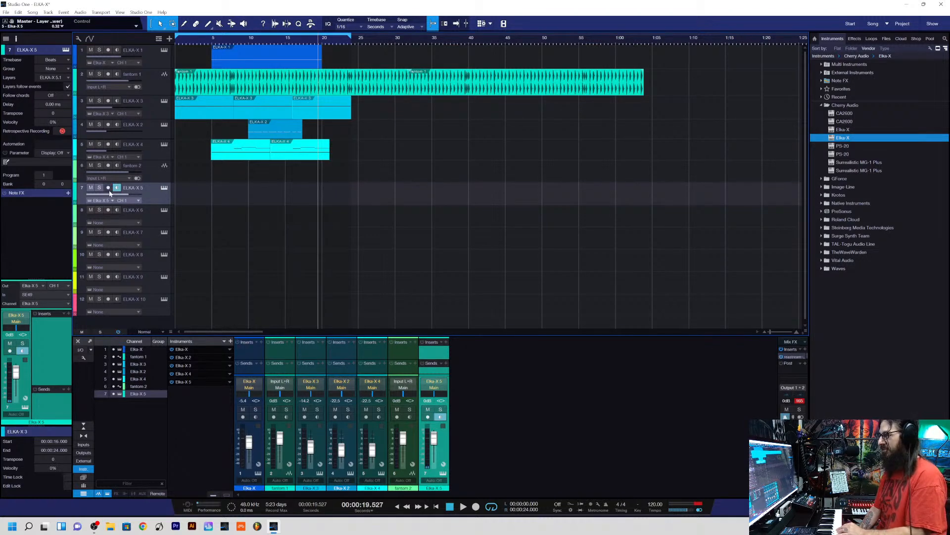
left_click(108, 188)
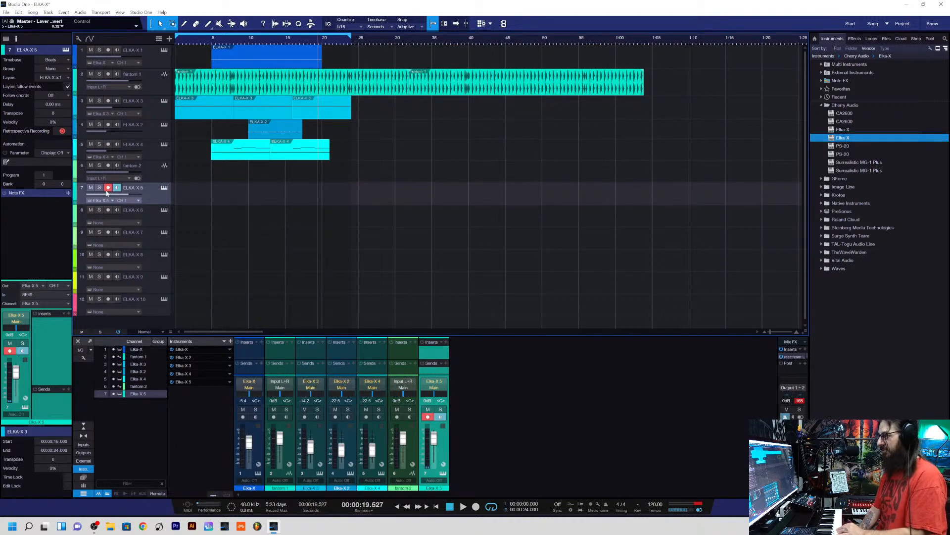
left_click(396, 507)
left_click(460, 506)
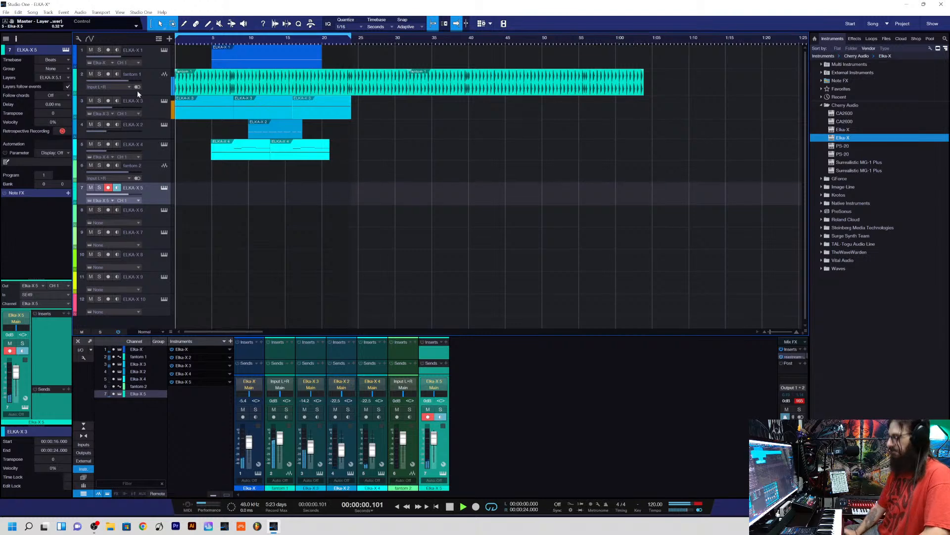
key("space")
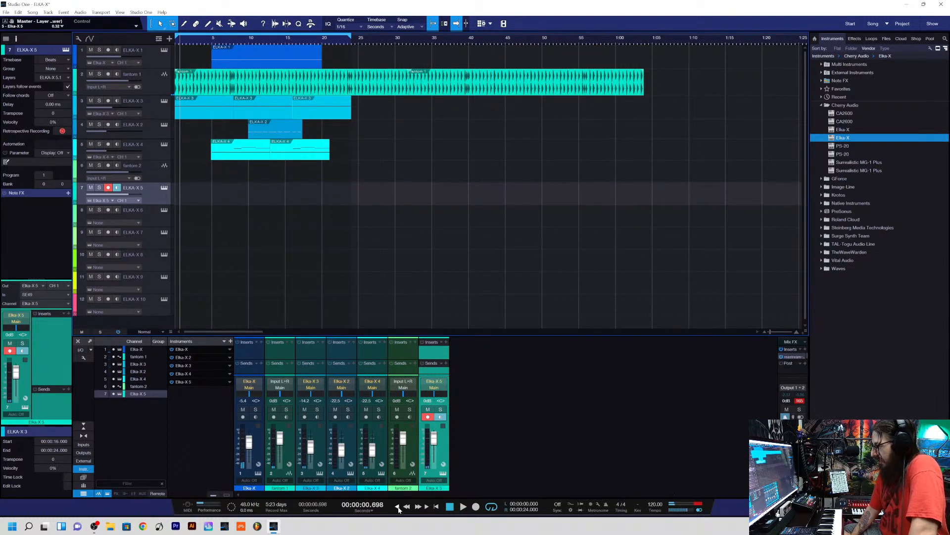
left_click(398, 505)
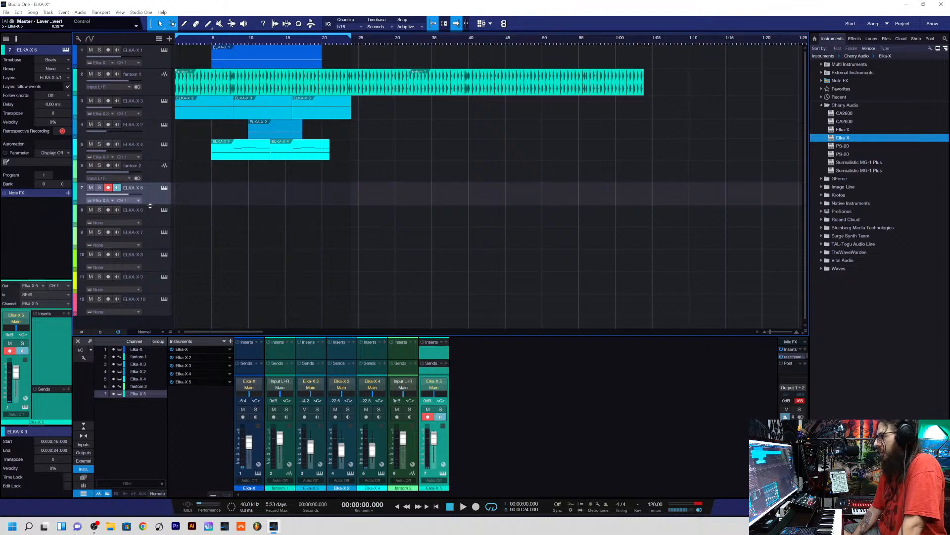
- Switch off monitoring and recording on ELKA-X 5, then check the other ELKA-X tracks one by one before reselecting ELKA-X 5
left_click(117, 188)
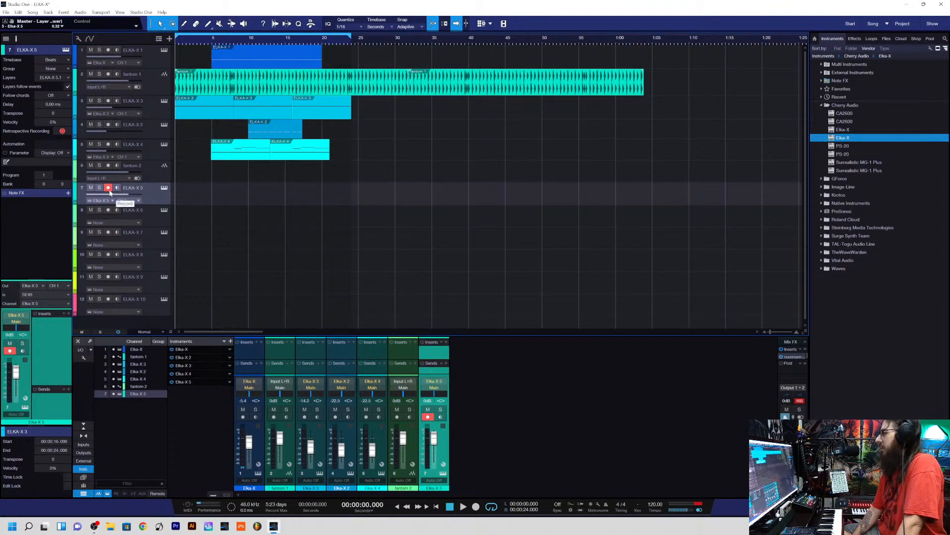
left_click(109, 190)
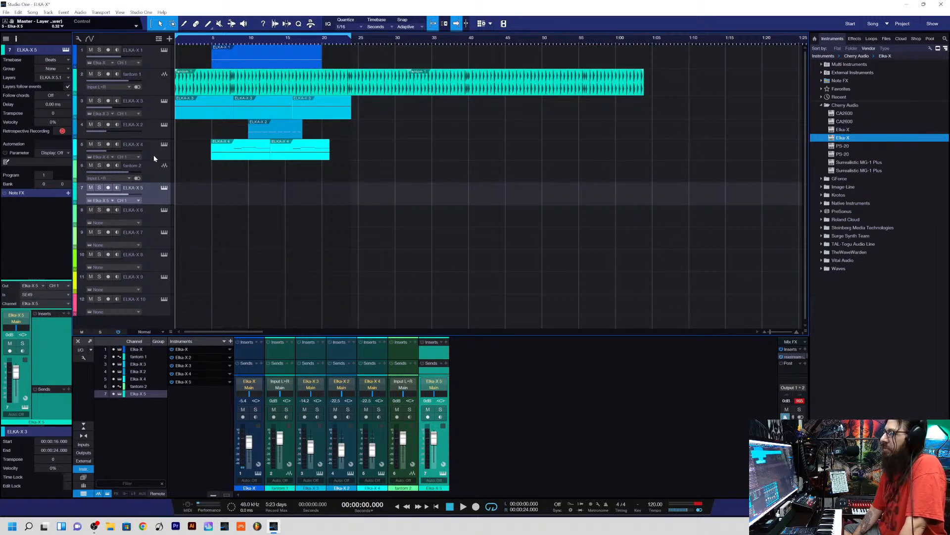
left_click(163, 54)
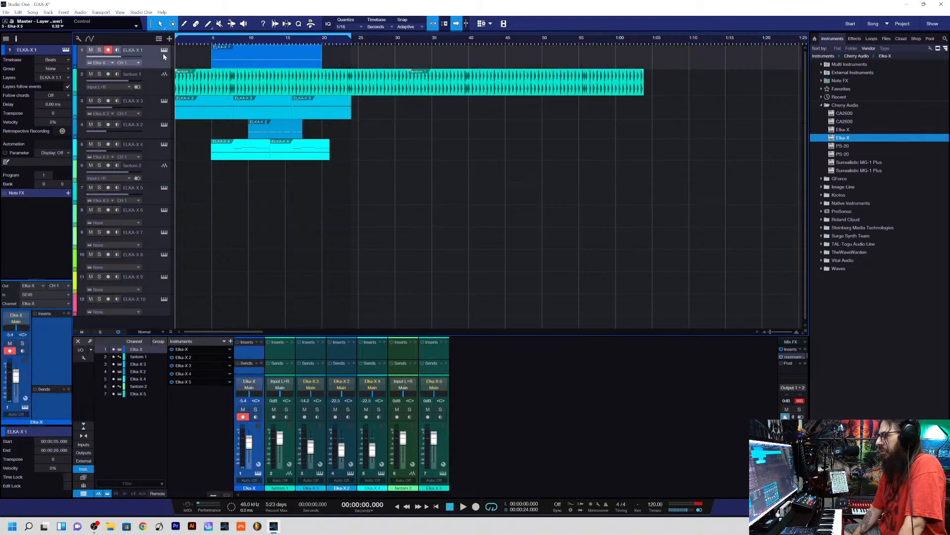
left_click(163, 112)
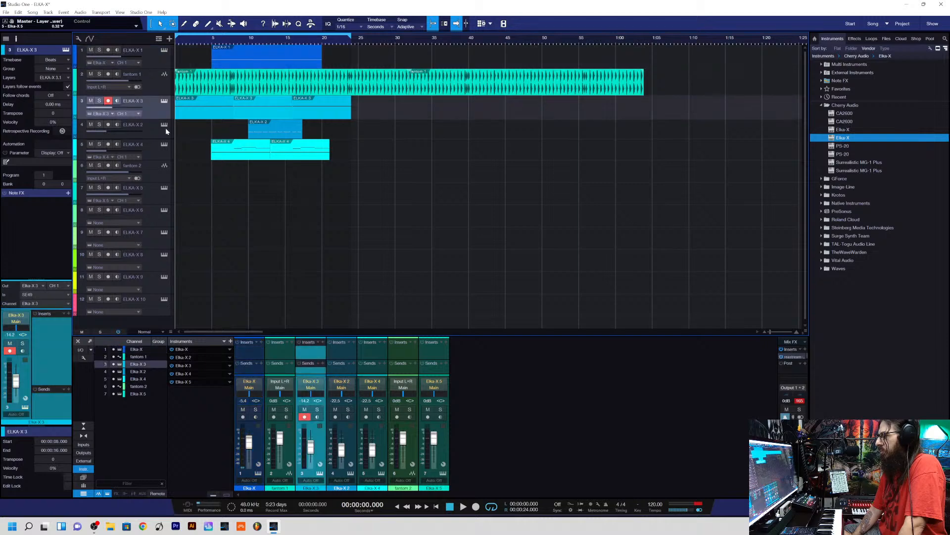
left_click(166, 129)
left_click(163, 145)
left_click(164, 188)
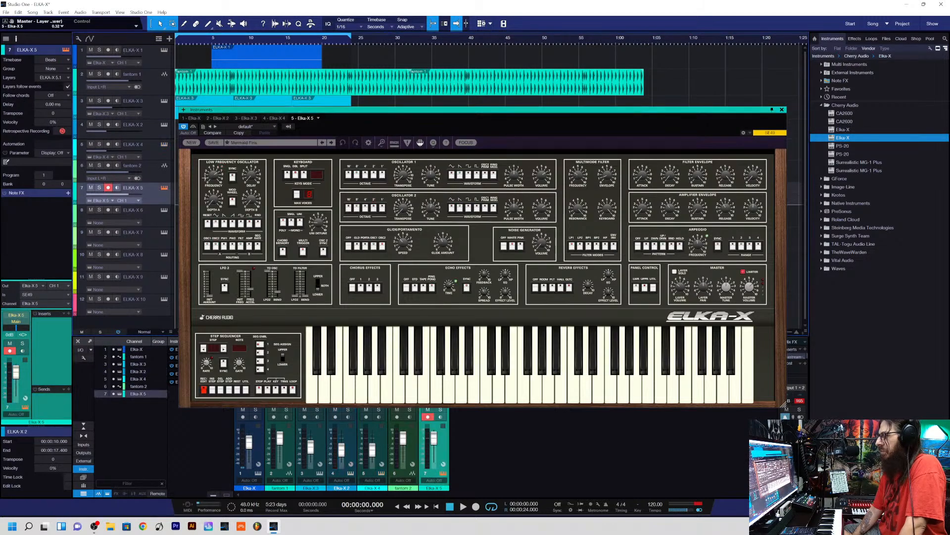
left_click(783, 110)
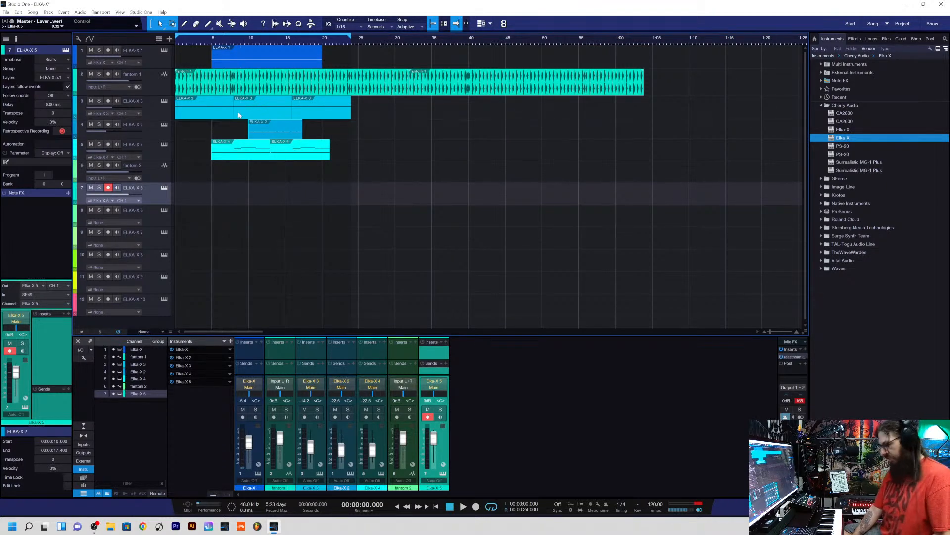
- Load the next preset on the ELKA-X 5 instrument while the song plays, and enable monitoring on its track
key("space")
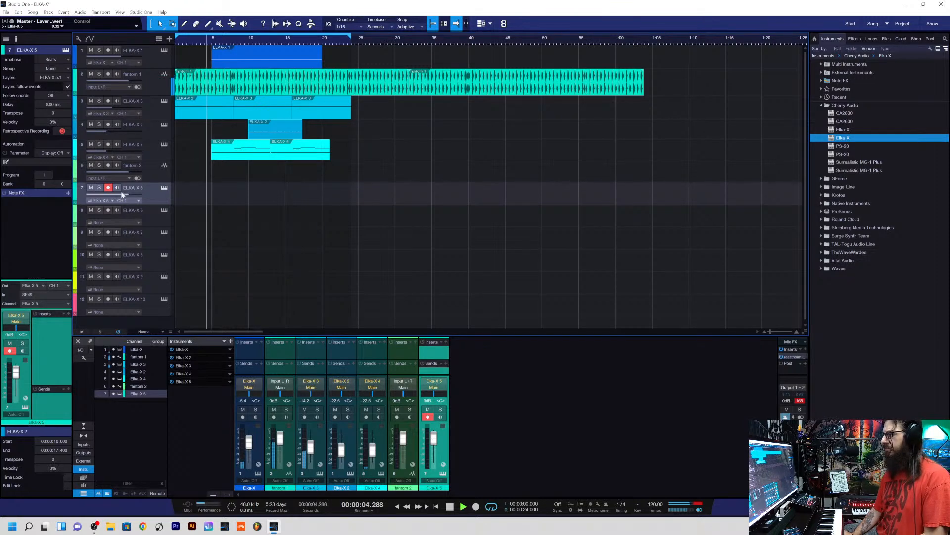
left_click(164, 188)
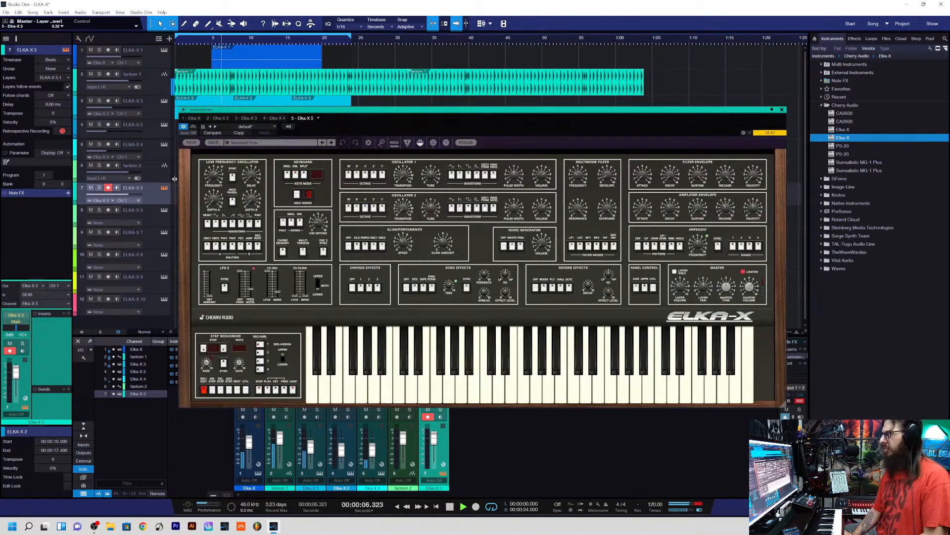
left_click(330, 143)
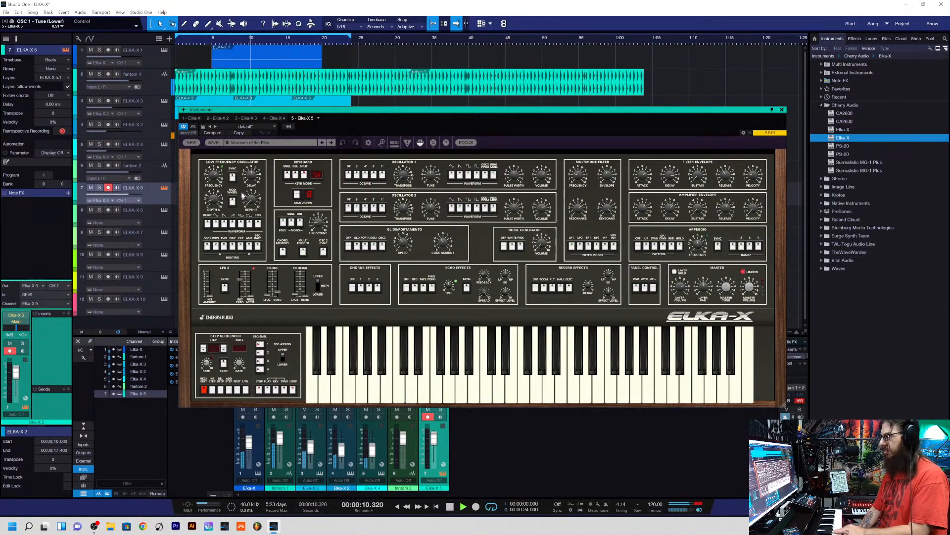
left_click(117, 187)
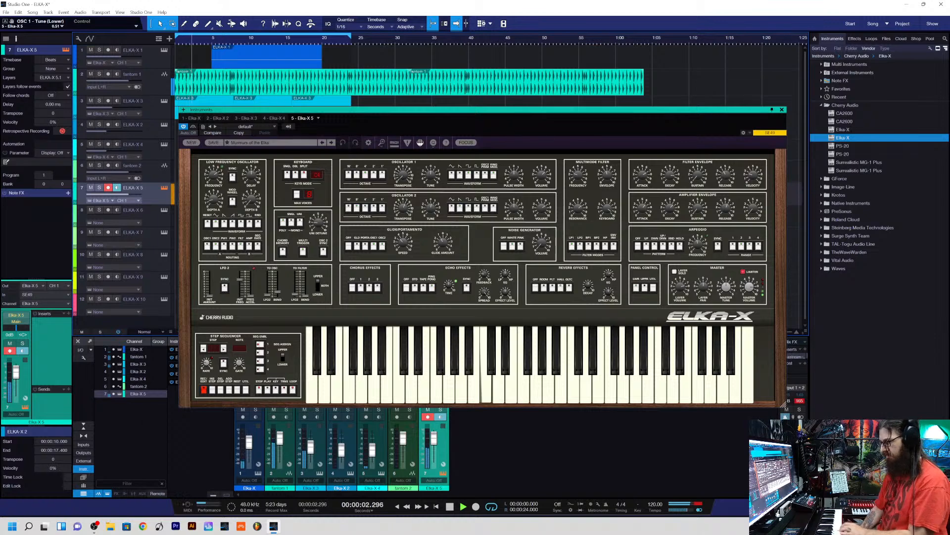
mouse_move(94, 528)
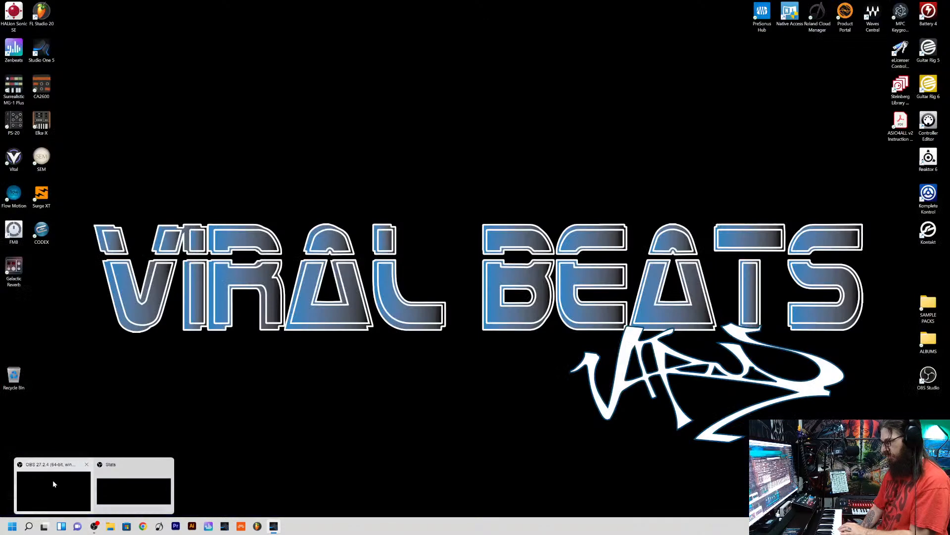
left_click(52, 480)
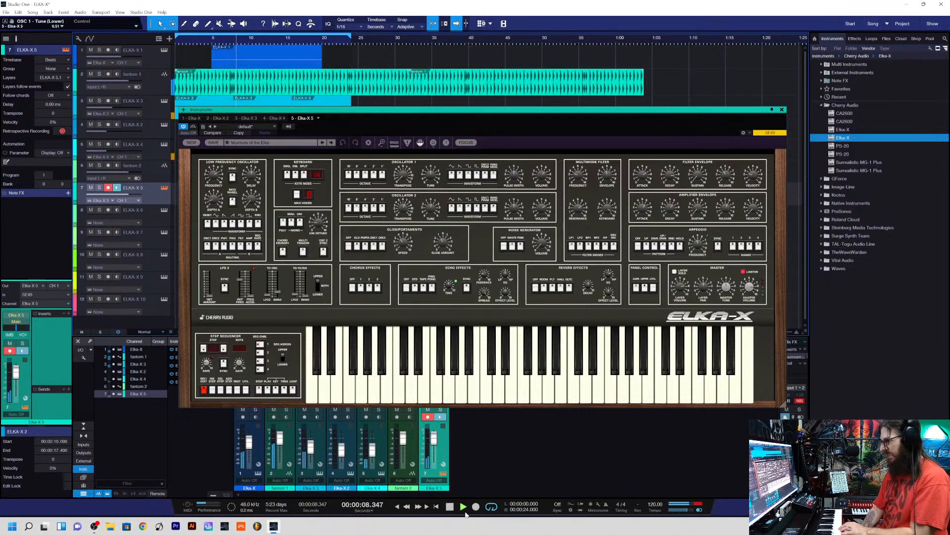
- Stop the song and return to the start with the instrument window closed, and make the ELKA-X 5 track slightly taller
left_click(783, 109)
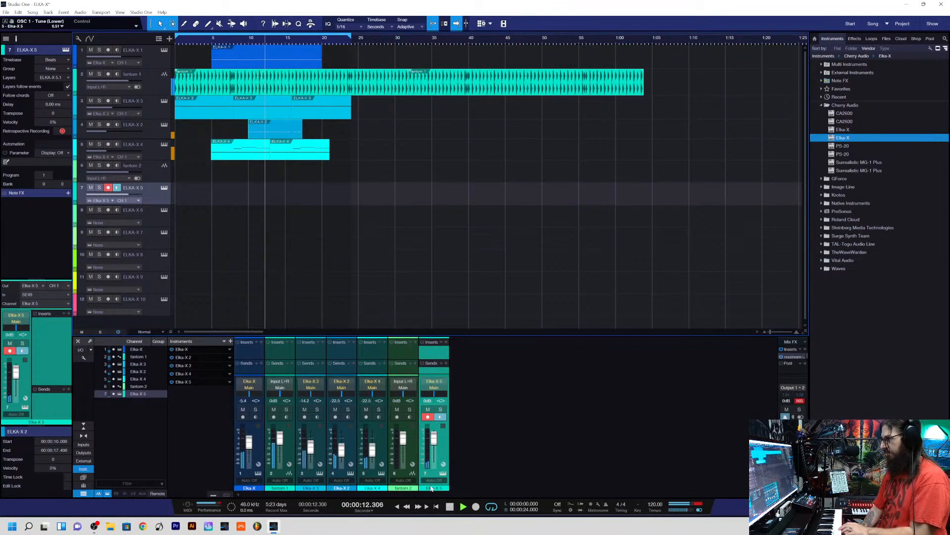
left_click(449, 505)
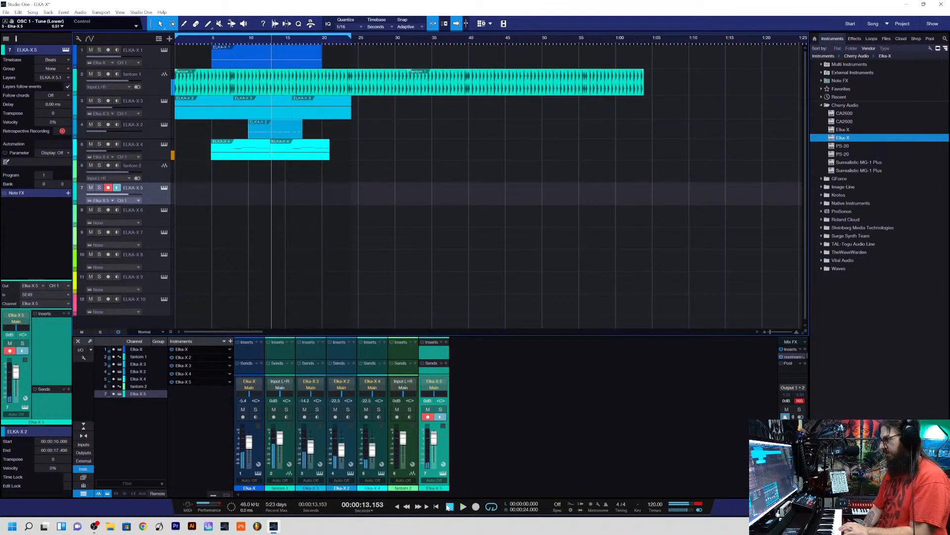
left_click(396, 507)
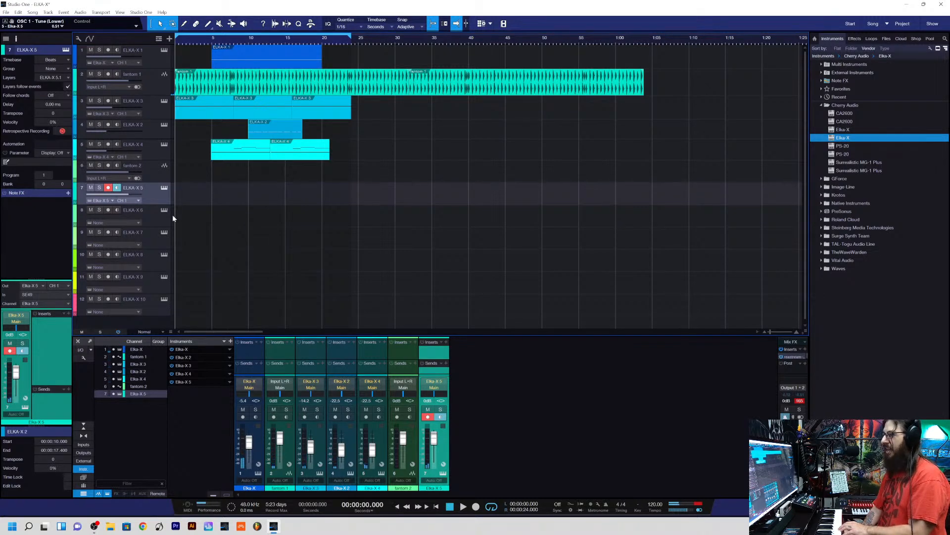
mouse_move(148, 205)
left_mouse_down()
mouse_move(146, 219)
mouse_move(149, 211)
left_mouse_up()
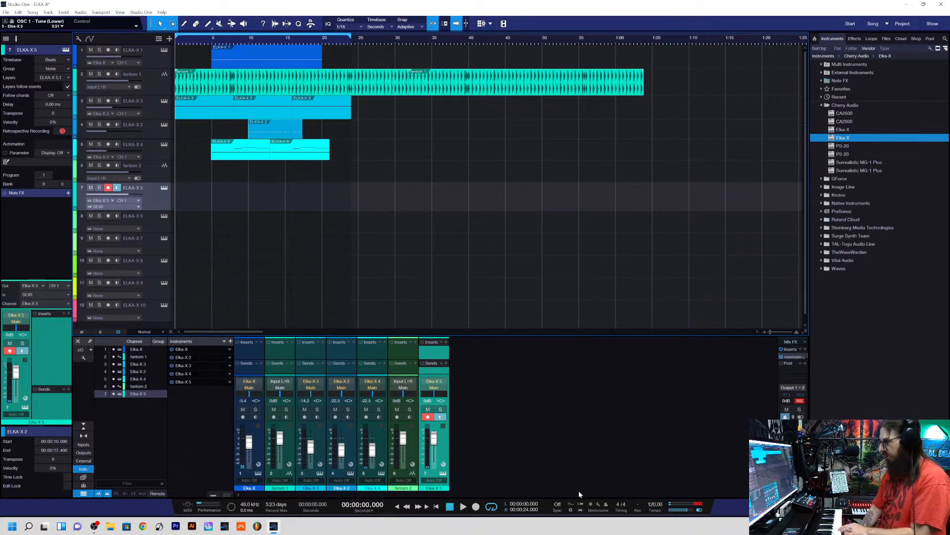
- Record a take on the ELKA-X 5 track from the start of the song, and delete the recorded clip
left_click(476, 507)
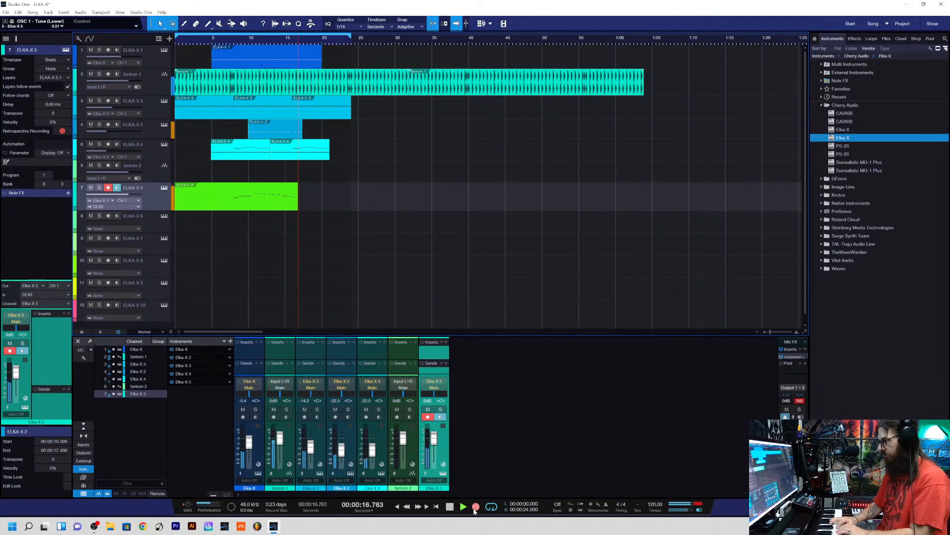
key("space")
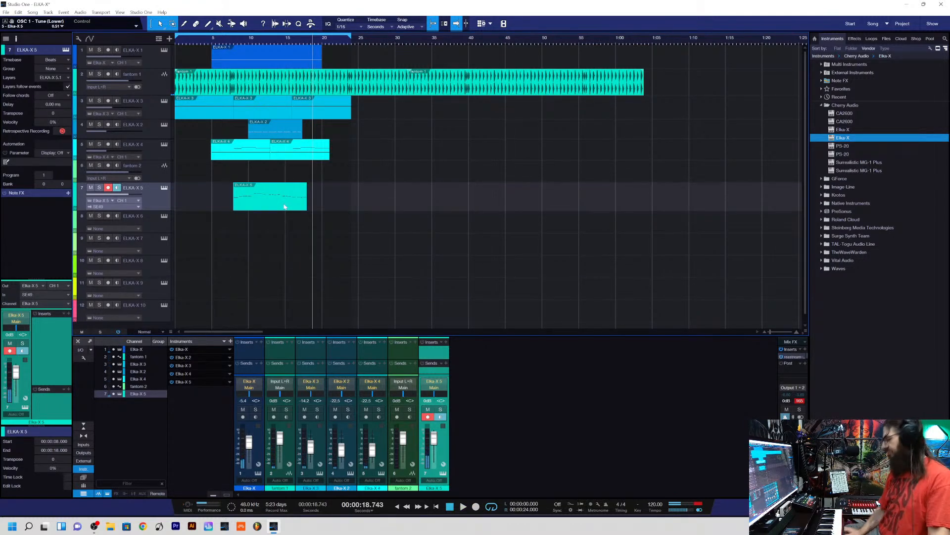
key("Delete")
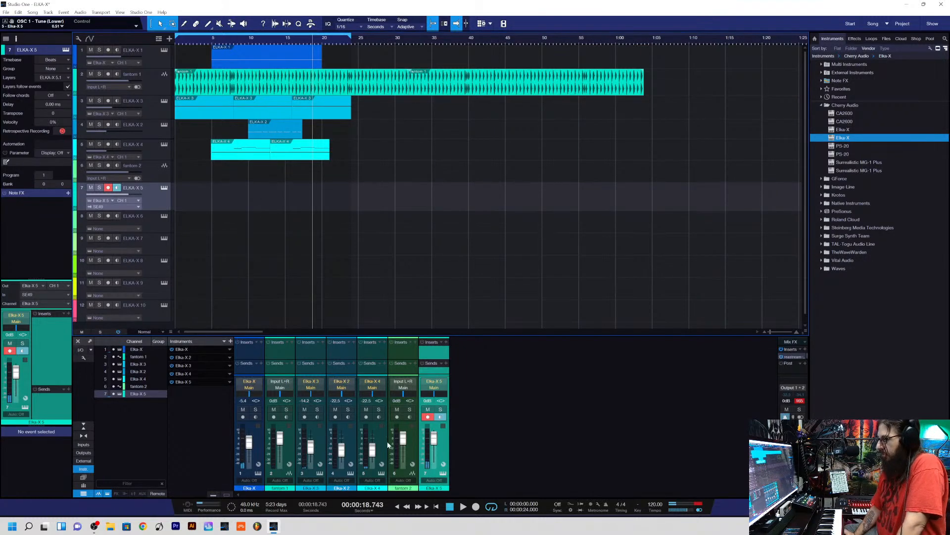
- Play the song from the start with the ELKA-X 5 instrument open to rehearse the part, and close its window
left_click(395, 508)
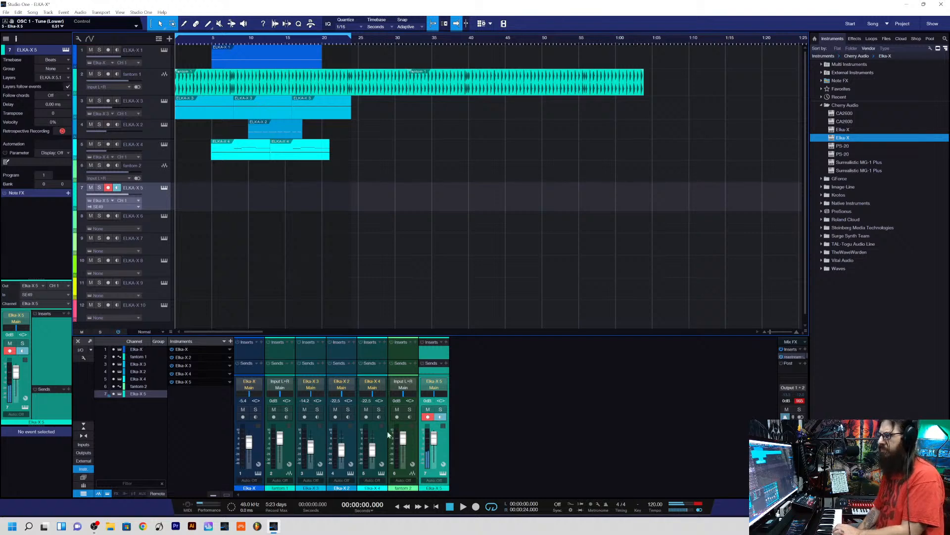
left_click(163, 189)
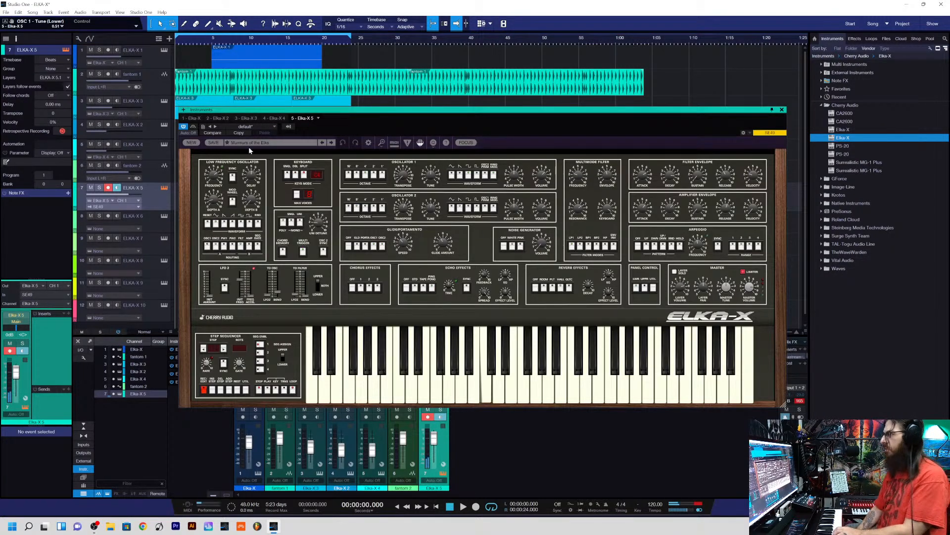
left_click_drag(495, 113, 373, 100)
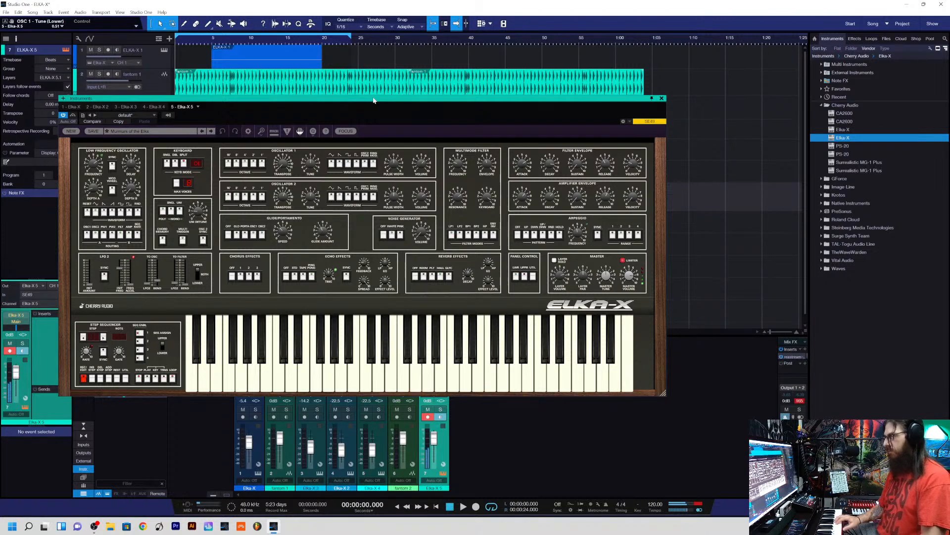
key("space")
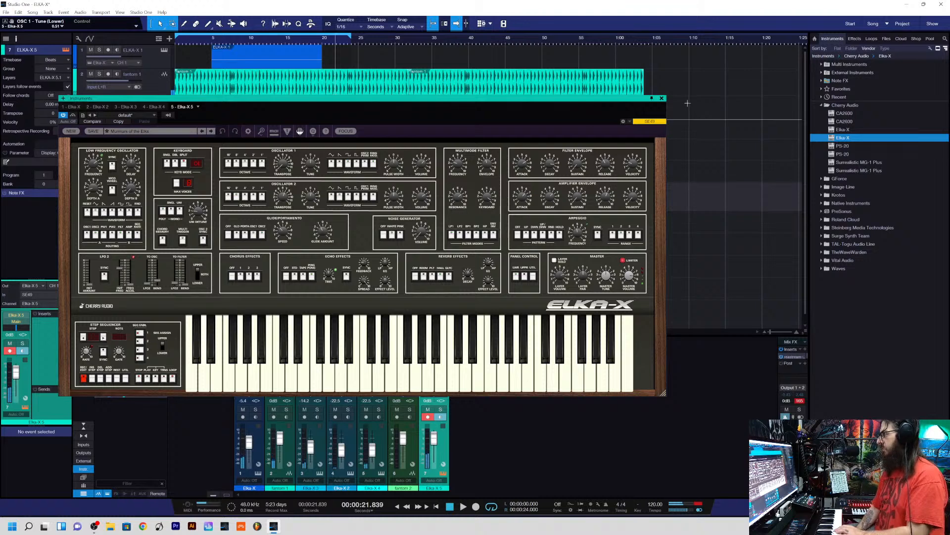
left_click(663, 98)
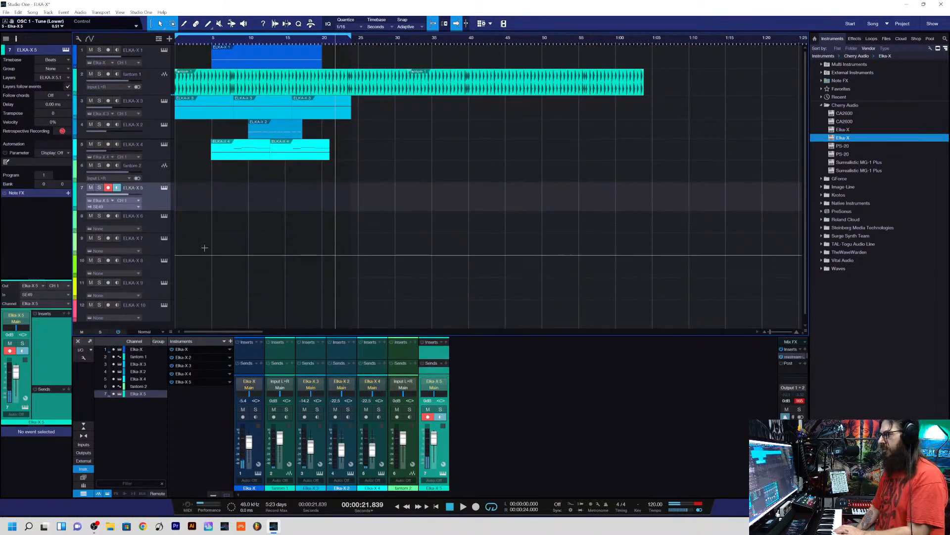
- Record a new take on the ELKA-X 5 track from the song start across the full 24-second loop
left_click(396, 506)
left_click(475, 508)
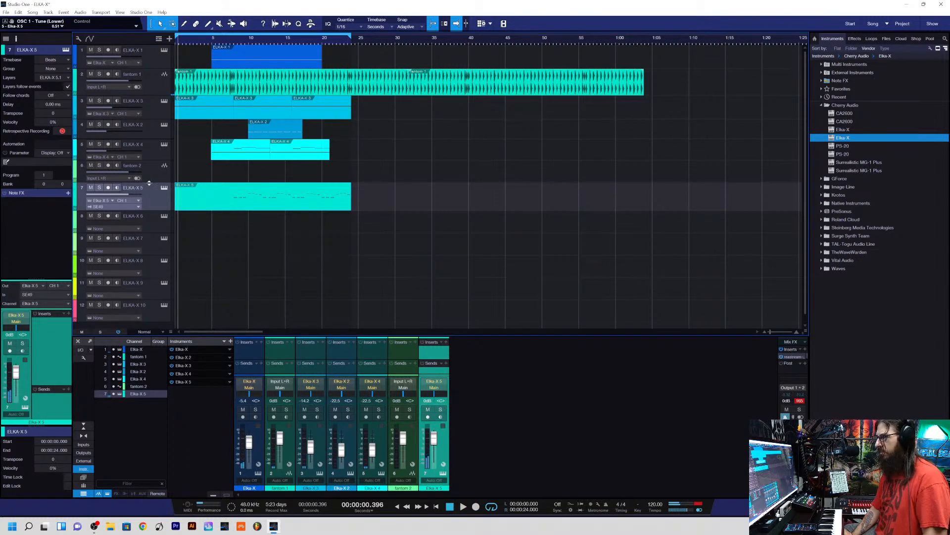
- Move the ELKA-X 5 track directly below the ELKA-X 3 track and briefly play back the opening
left_click_drag(151, 188, 150, 126)
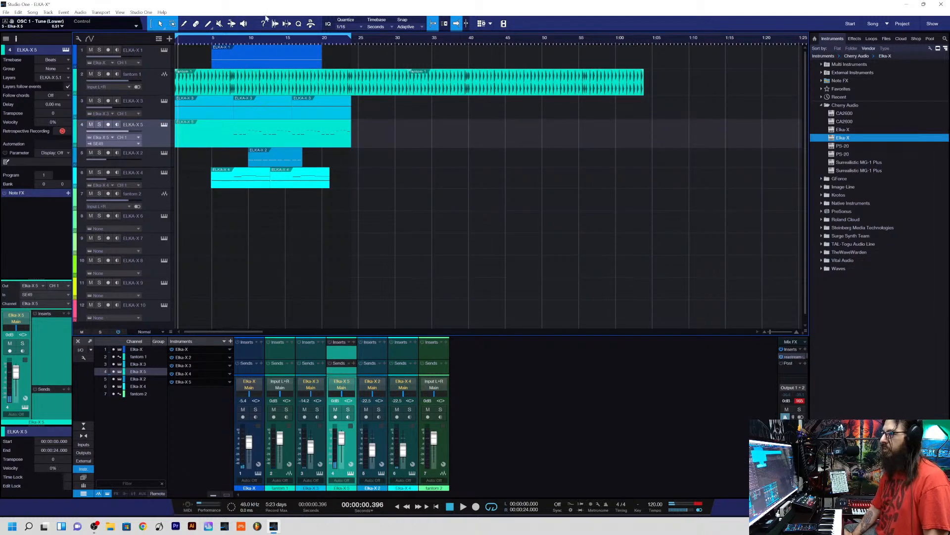
key("space")
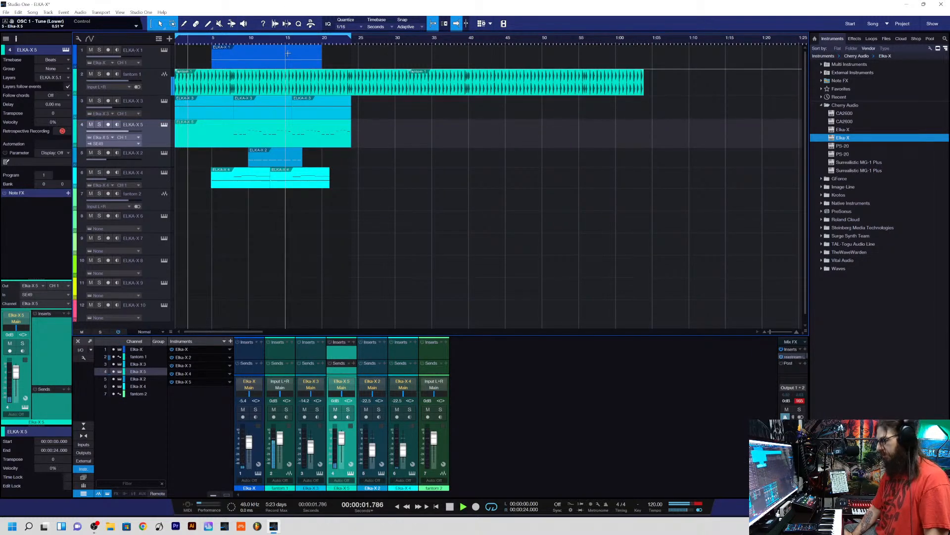
key("space")
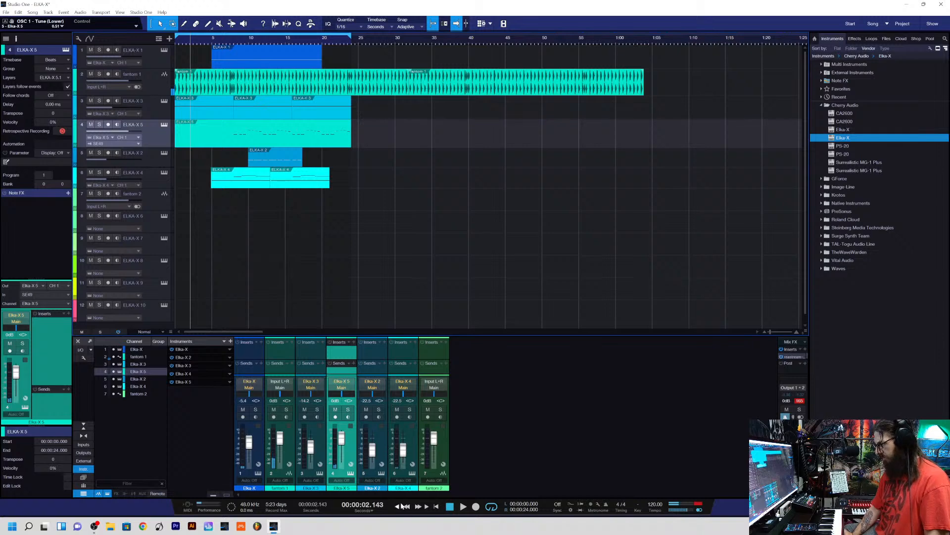
- Play back the opening sections of the song and restart playback from the beginning to review the arrangement
key("space")
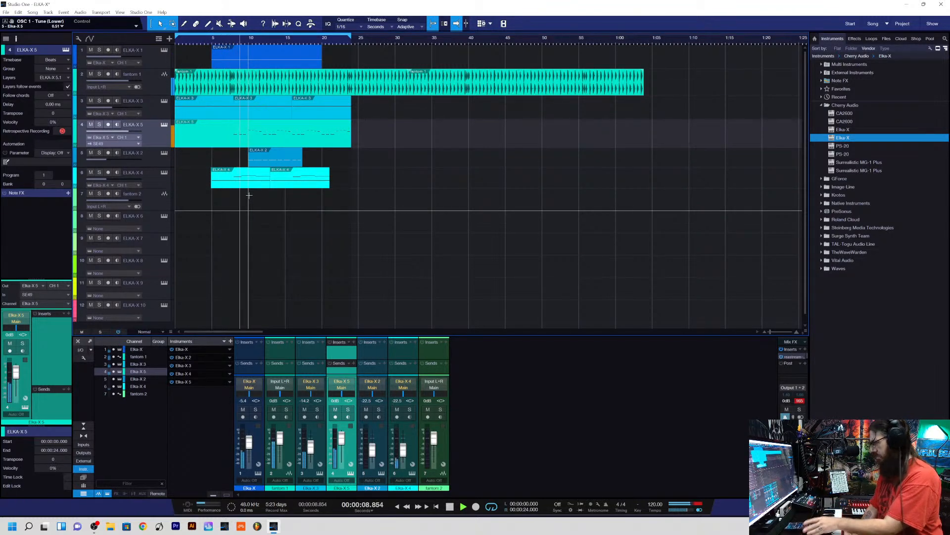
key("space")
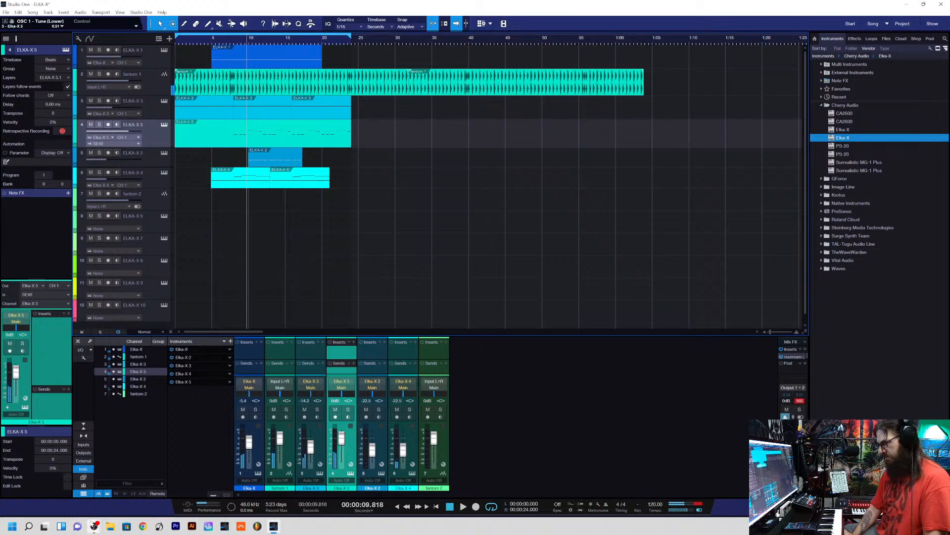
mouse_move(94, 525)
left_click(61, 493)
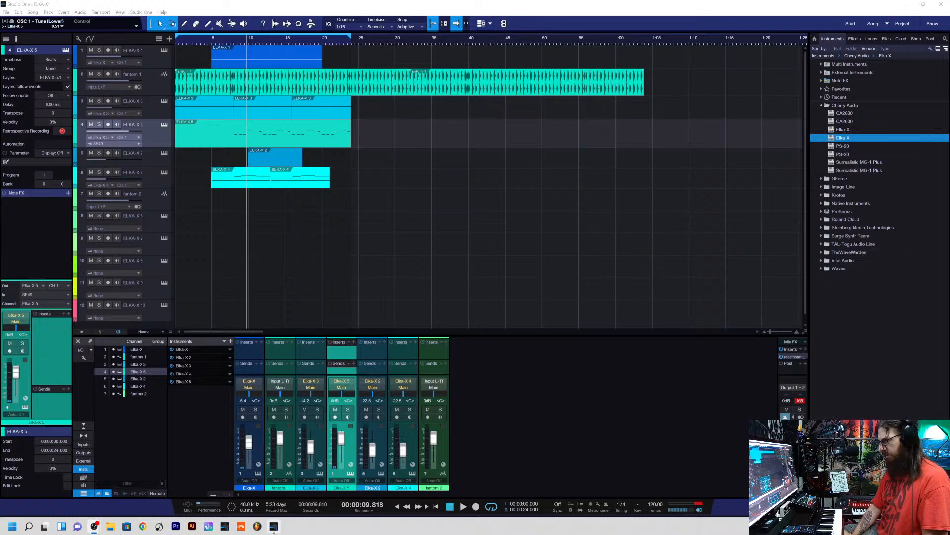
key("space")
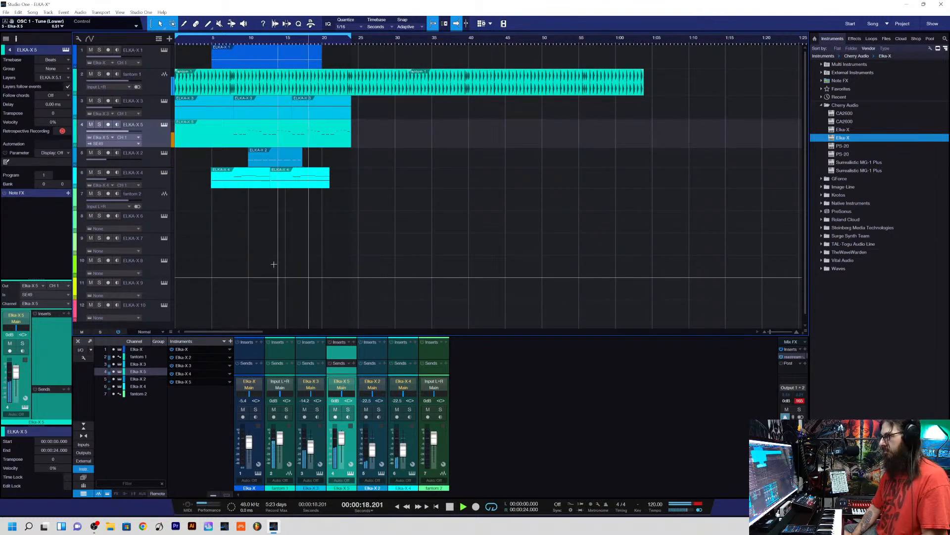
key("space")
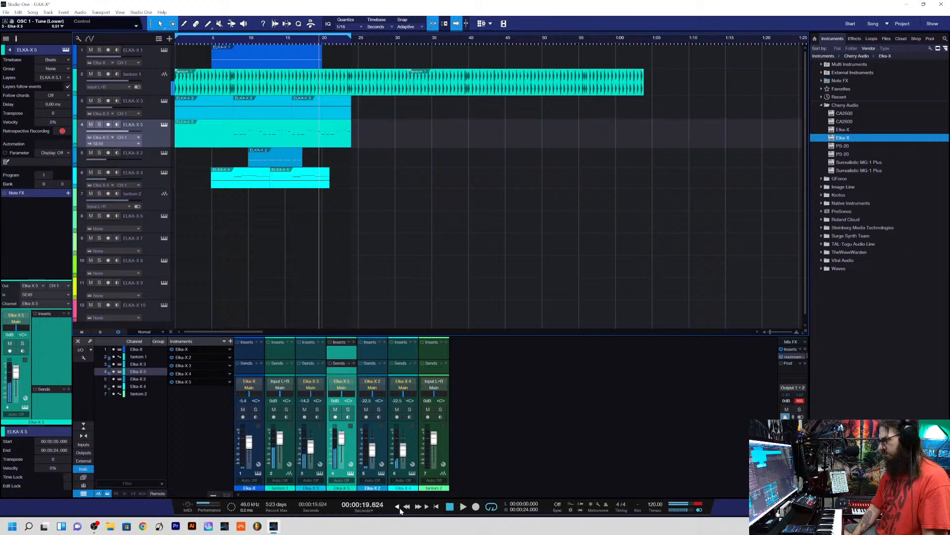
key("space")
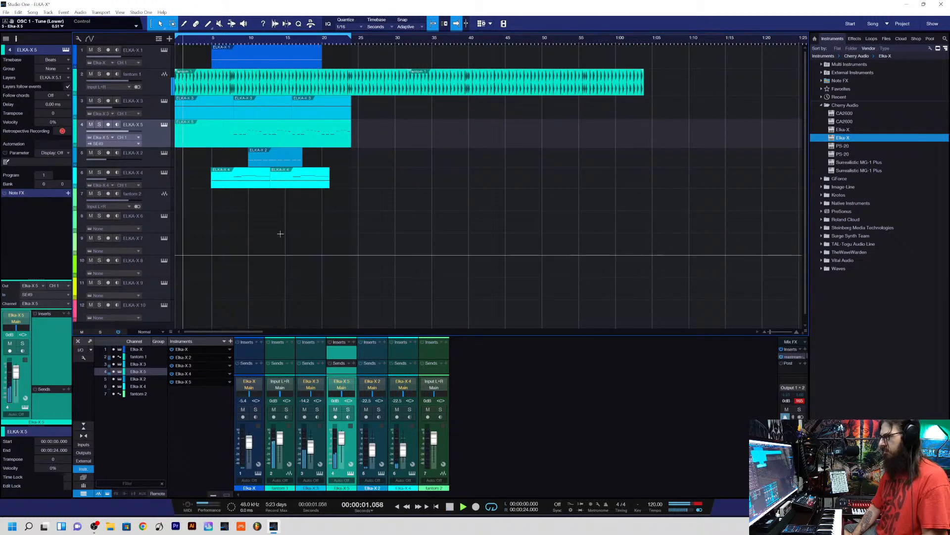
- Disarm the ELKA-X 4 track and set its volume to -11.2 dB while the song plays
left_click(176, 186)
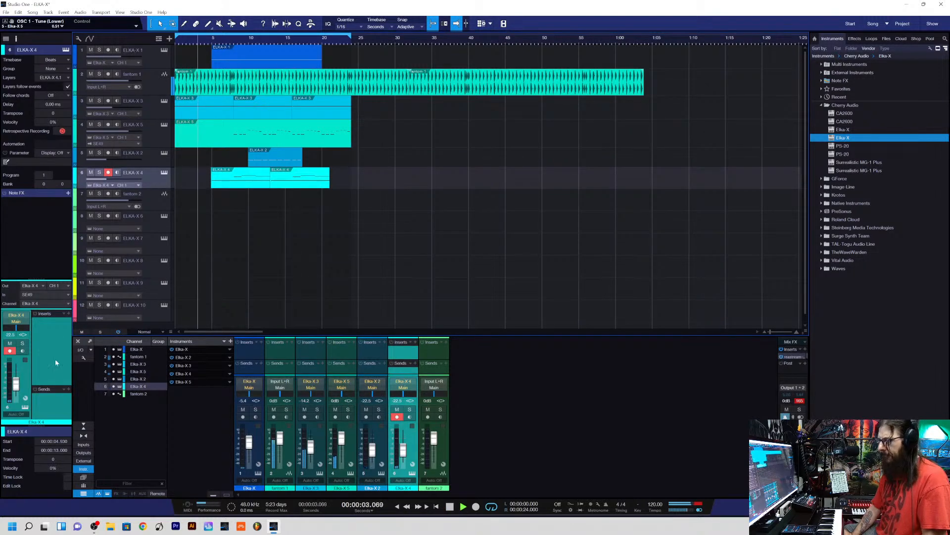
left_click_drag(16, 383, 16, 385)
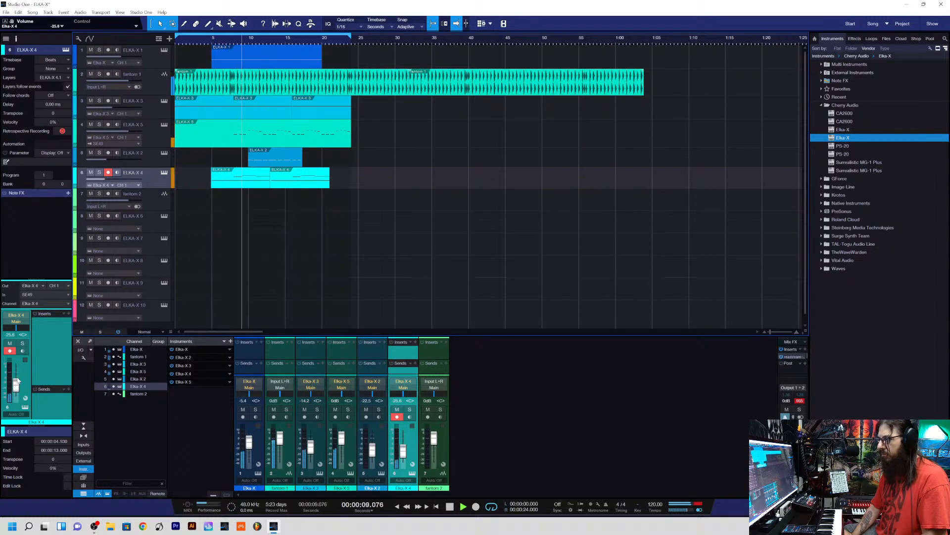
left_click_drag(16, 385, 16, 389)
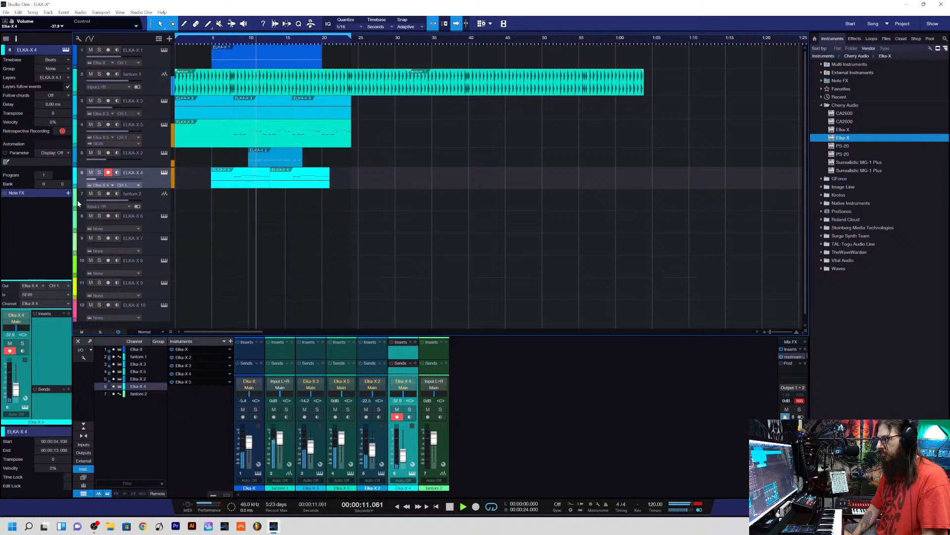
left_click(109, 172)
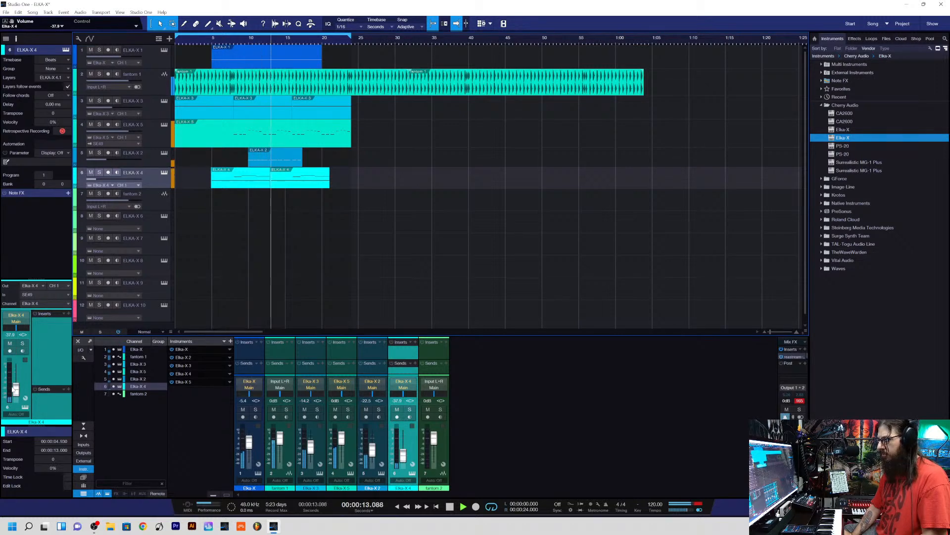
left_click_drag(16, 386, 16, 390)
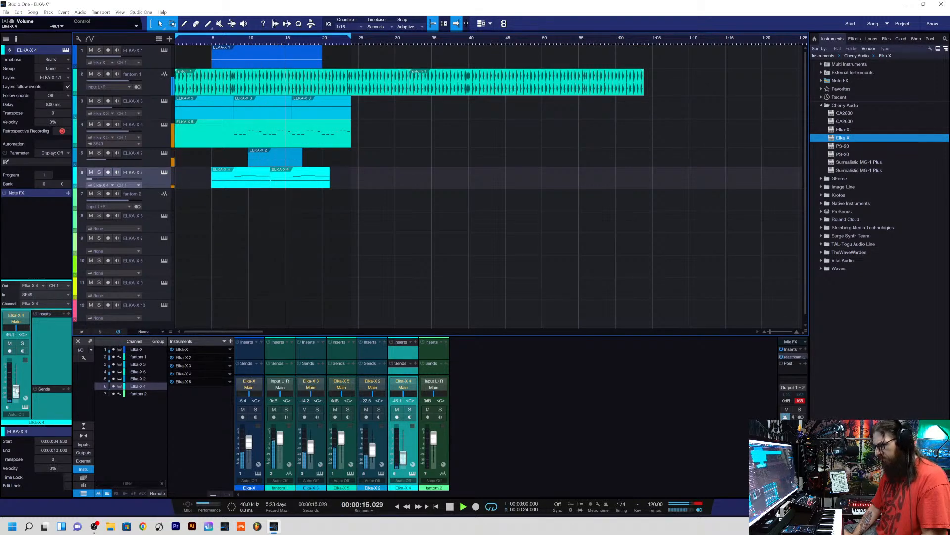
key("space")
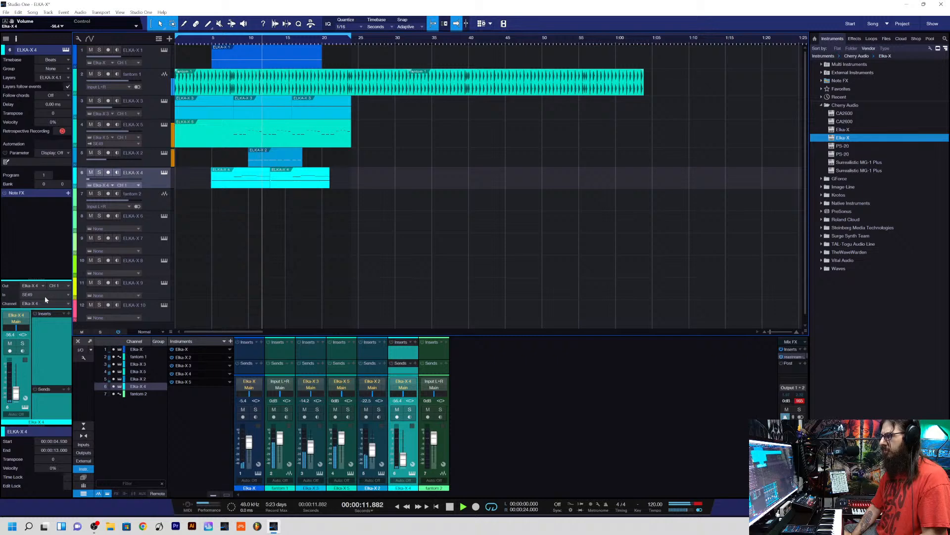
mouse_move(16, 393)
left_mouse_down()
mouse_move(14, 367)
mouse_move(9, 379)
left_mouse_up()
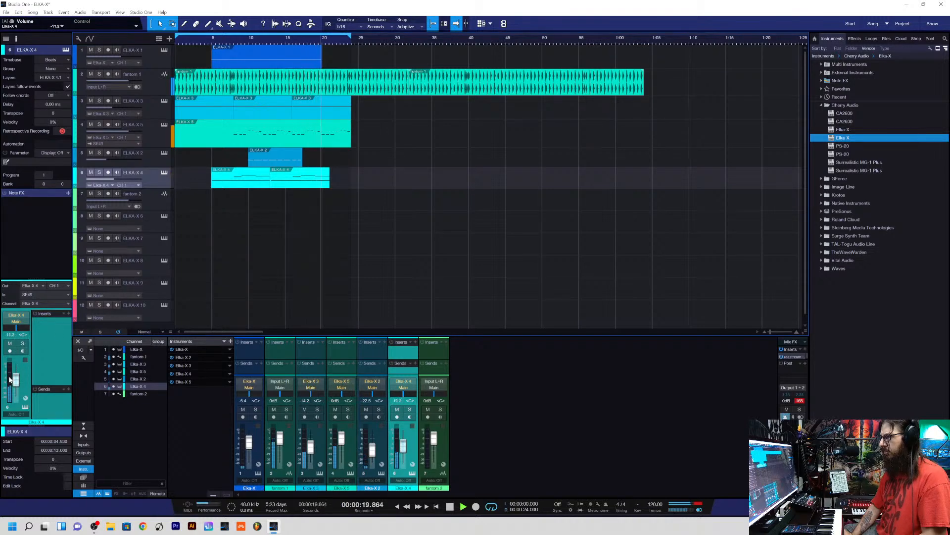
key("space")
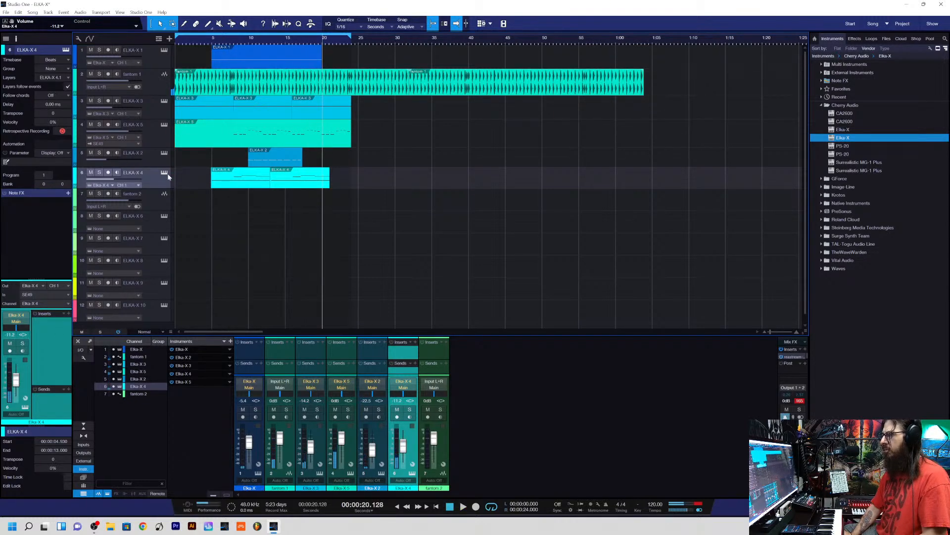
- Audition the ELKA-X layers in solo one after another during playback, then clear the solos
left_click(99, 173)
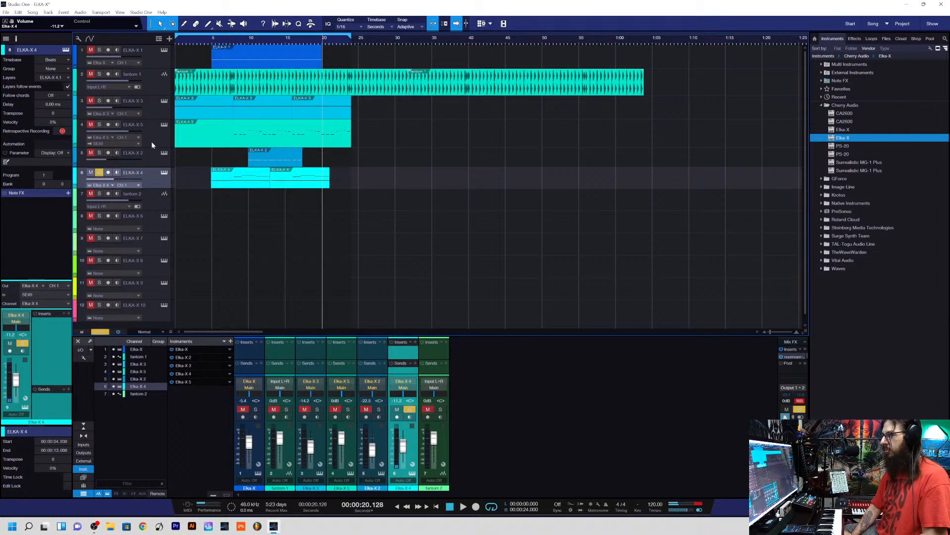
left_click(233, 44)
key("space")
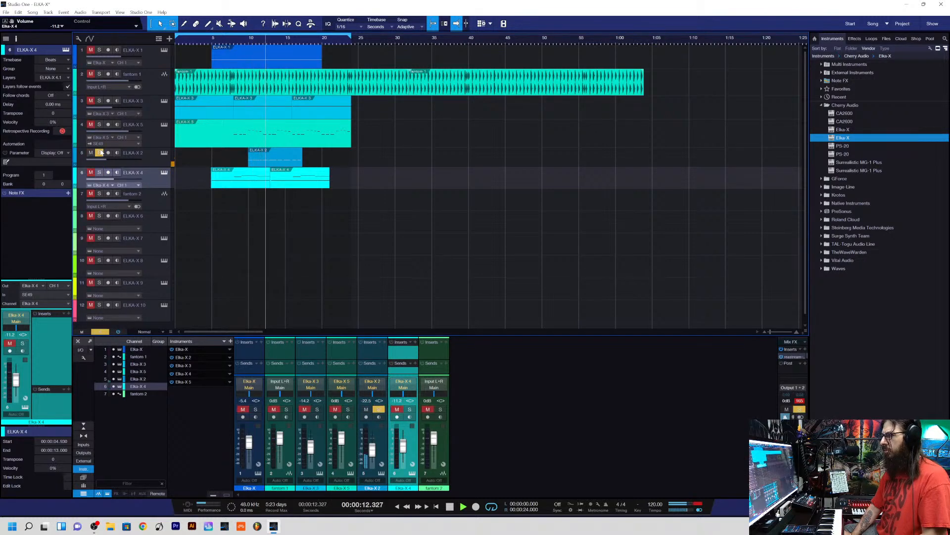
left_click(99, 172)
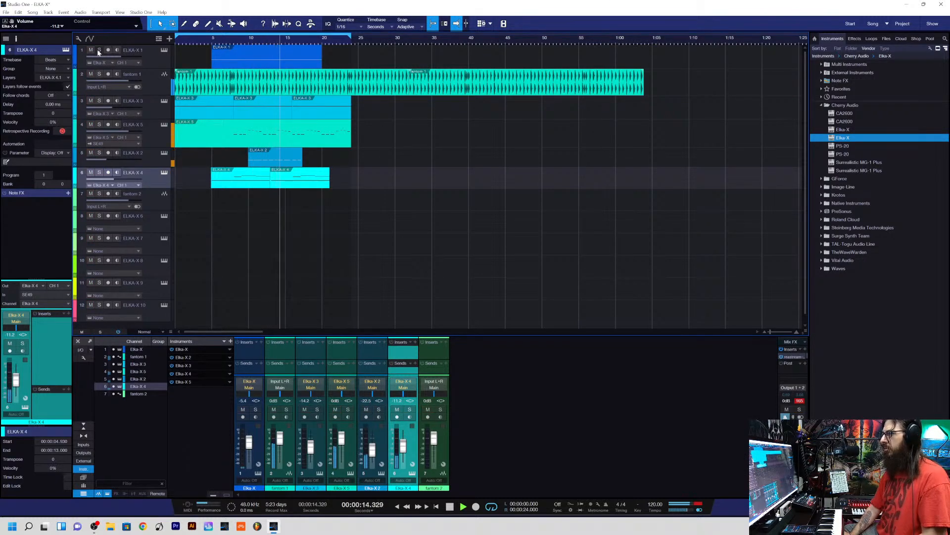
left_click(100, 101)
left_click(99, 101)
left_click(99, 124)
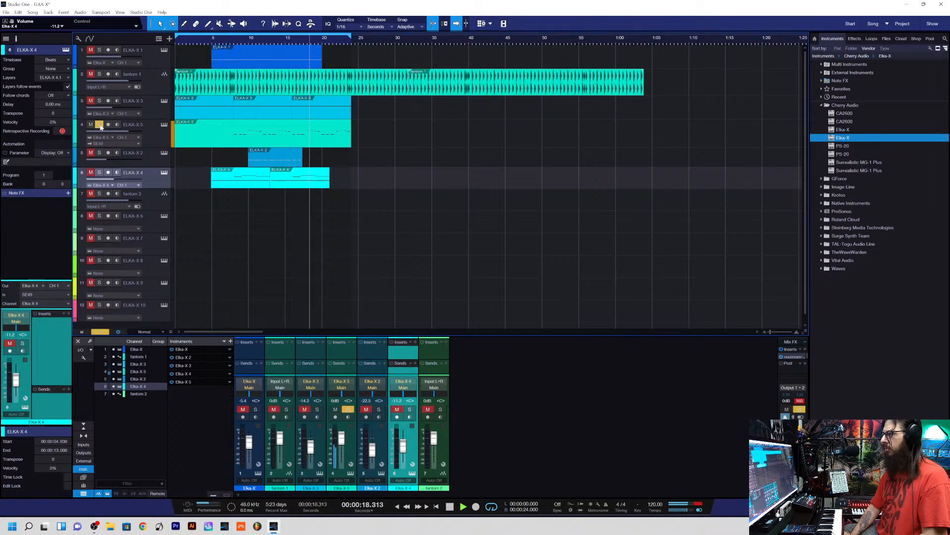
left_click(99, 124)
- Lower the ELKA-X 5 track's volume to -14.2 dB during playback and disarm the track
left_click(108, 125)
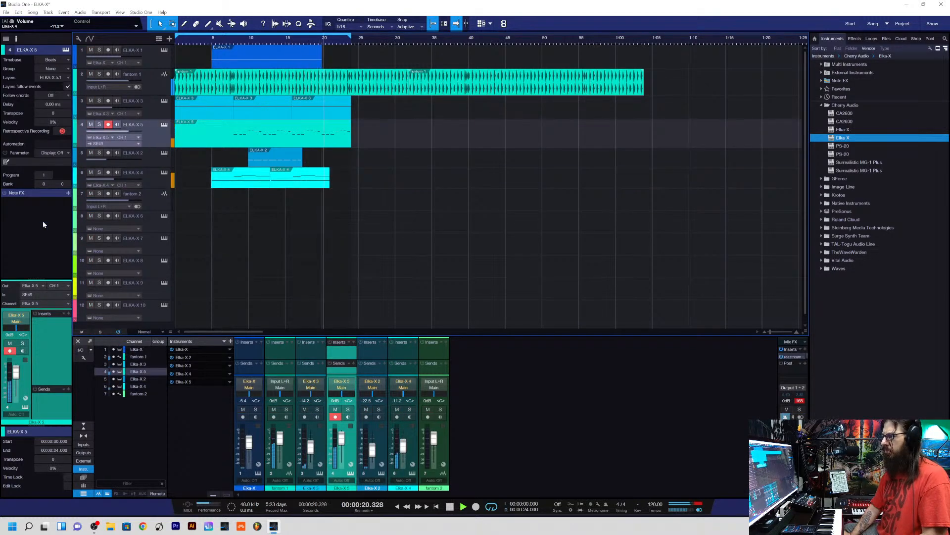
left_click_drag(16, 371, 14, 384)
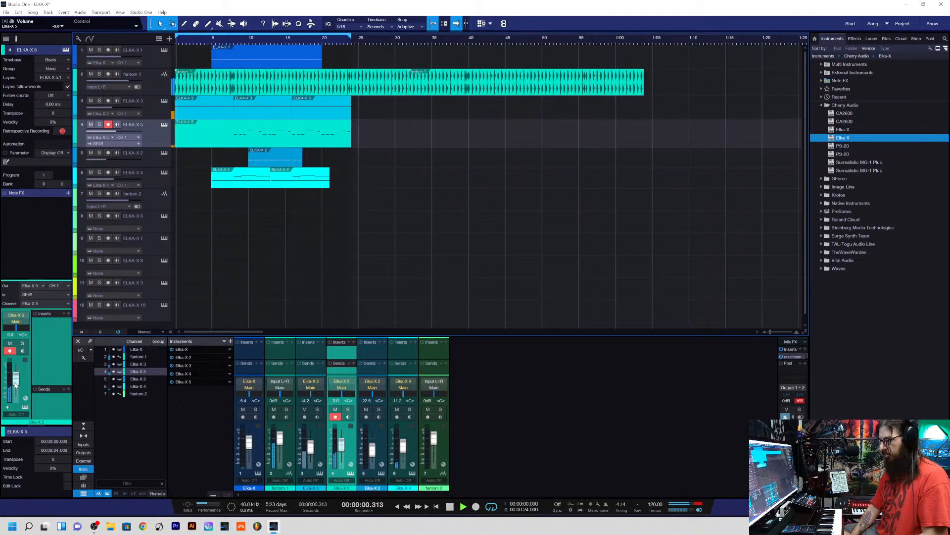
left_click_drag(15, 384, 15, 383)
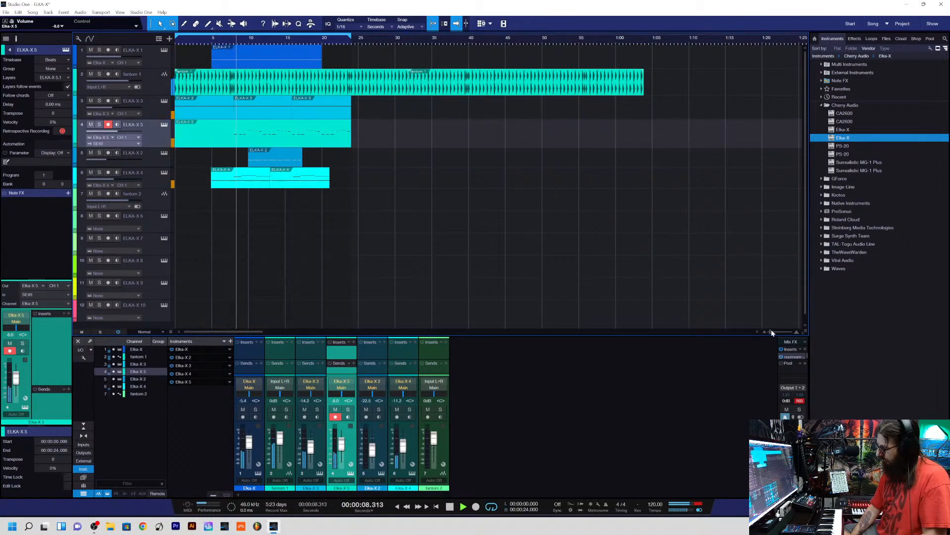
left_click_drag(771, 328, 773, 331)
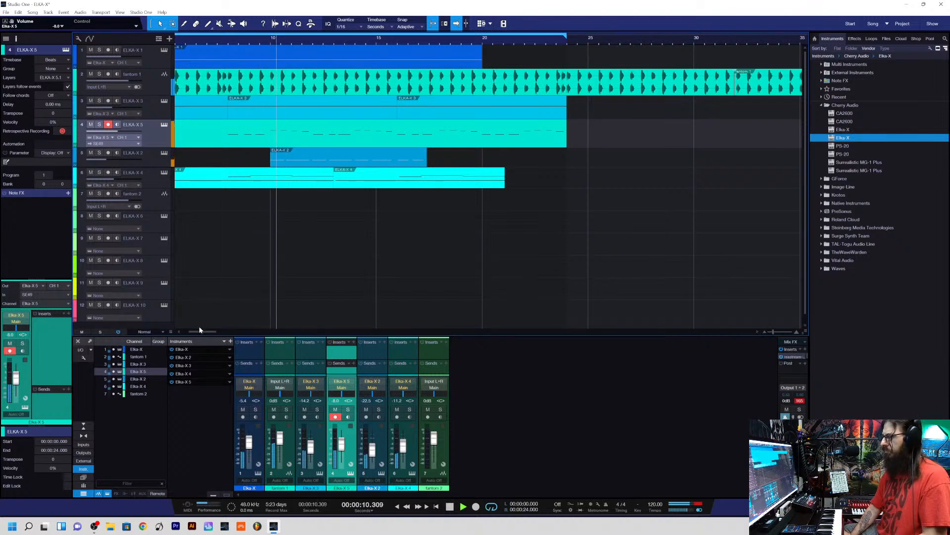
left_click_drag(202, 334, 187, 334)
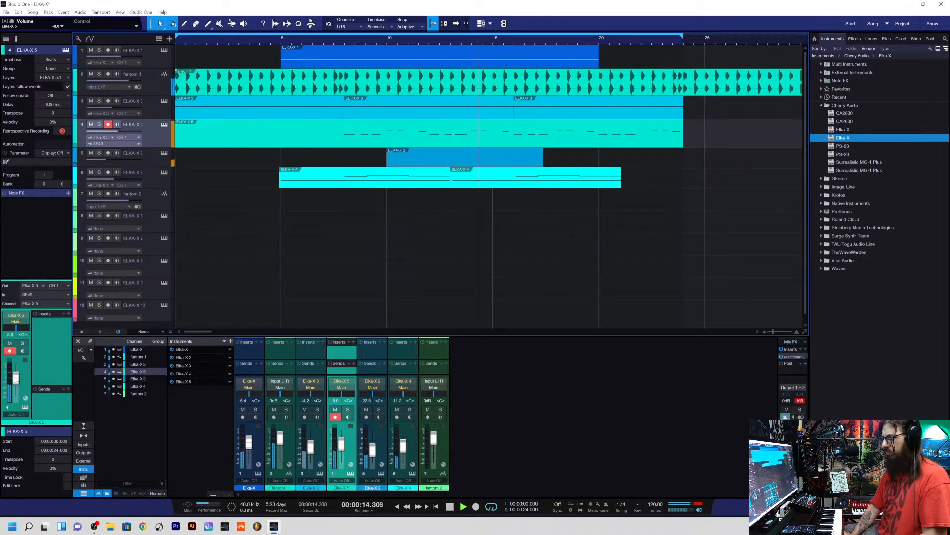
left_click_drag(16, 379, 15, 382)
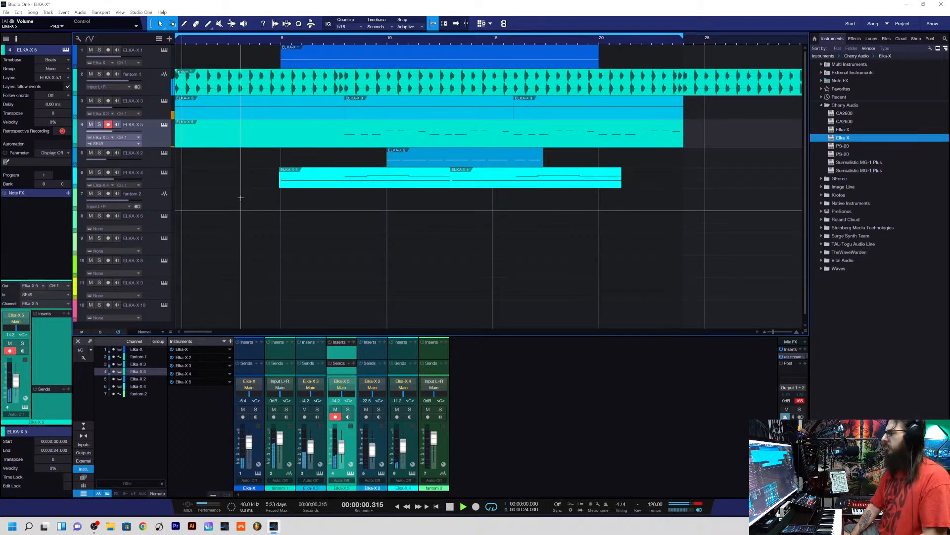
left_click(108, 124)
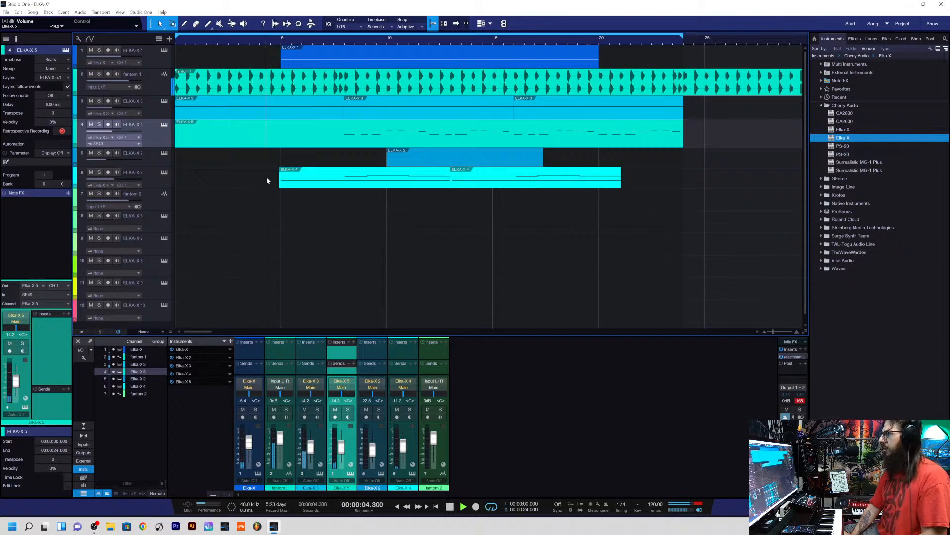
- Set the ELKA-X 1 track's volume to -6.5 dB while the song plays
key("f")
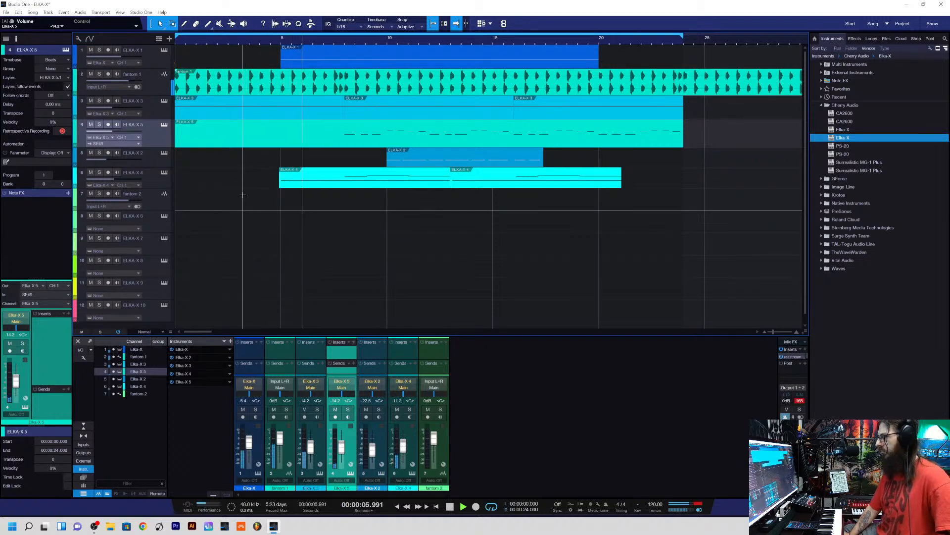
left_click(145, 62)
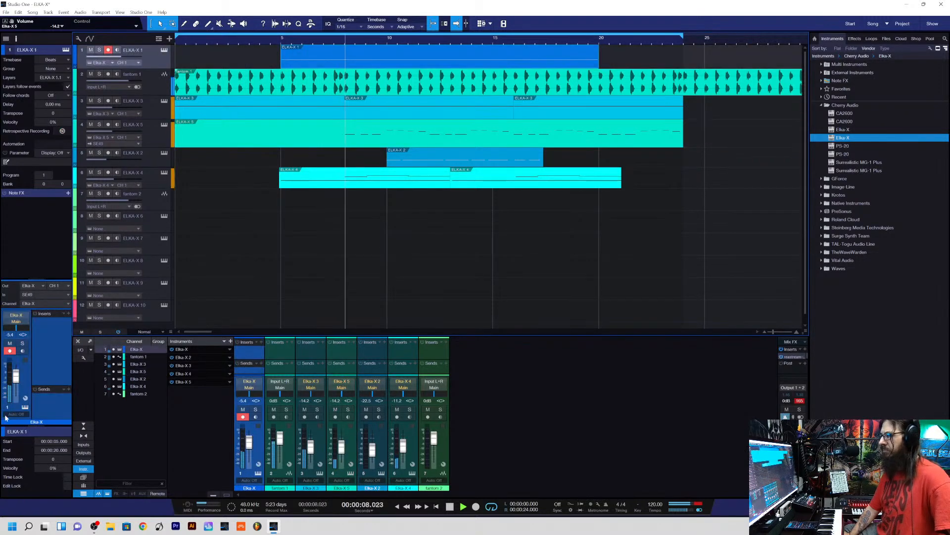
left_click_drag(19, 375, 19, 376)
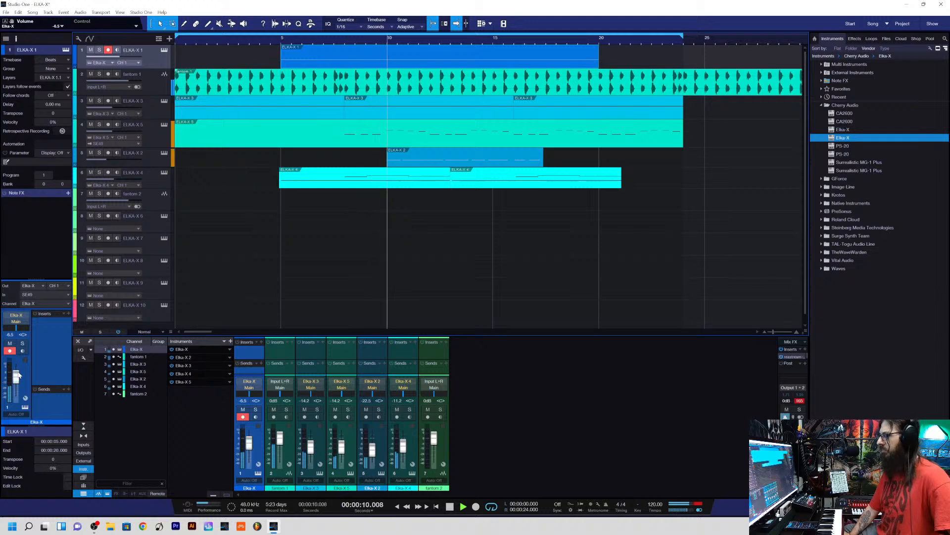
- Set the ELKA-X 5 track's volume to -13.2 dB, disarm it, and return the stopped song to its start
left_click(156, 141)
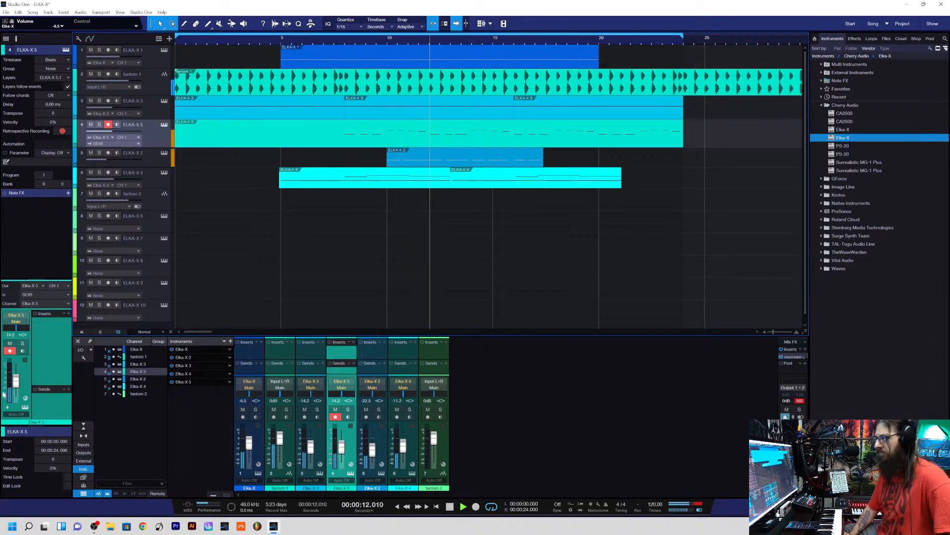
left_click_drag(18, 383, 18, 382)
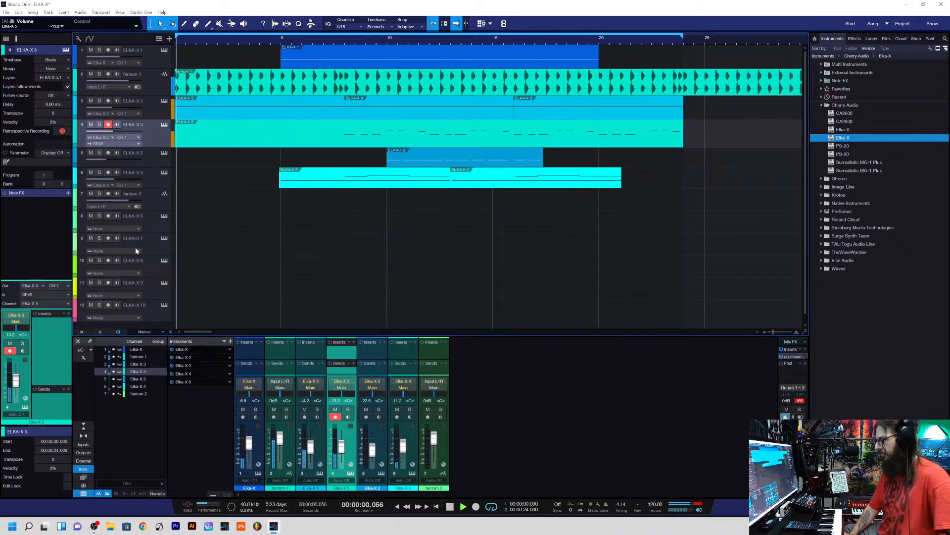
left_click(108, 125)
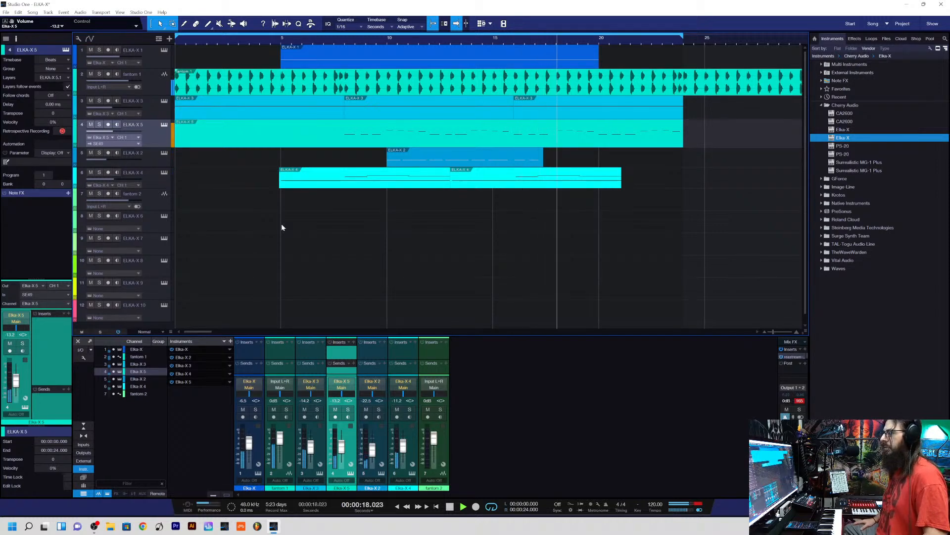
key("space")
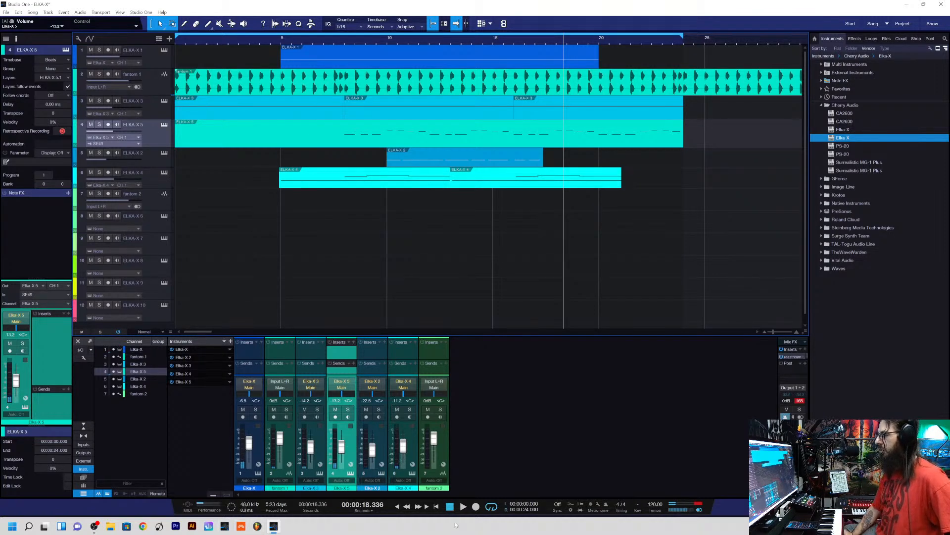
left_click(397, 506)
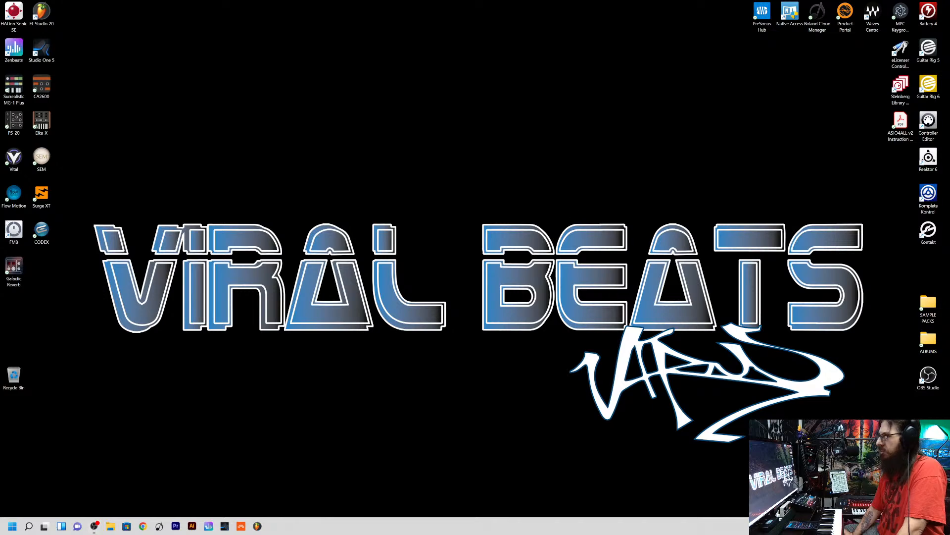
- Open the standalone Elka-X synthesizer from the desktop
double_click(42, 123)
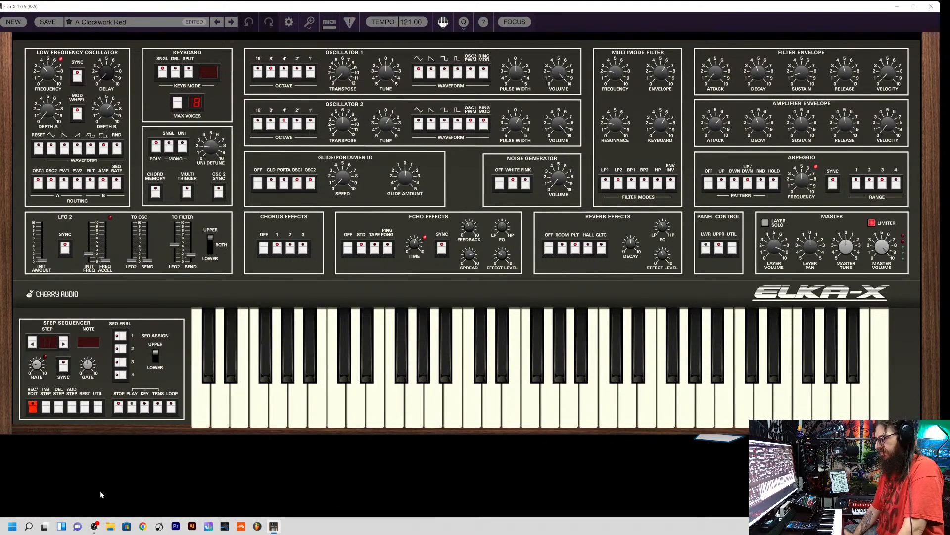
mouse_move(94, 528)
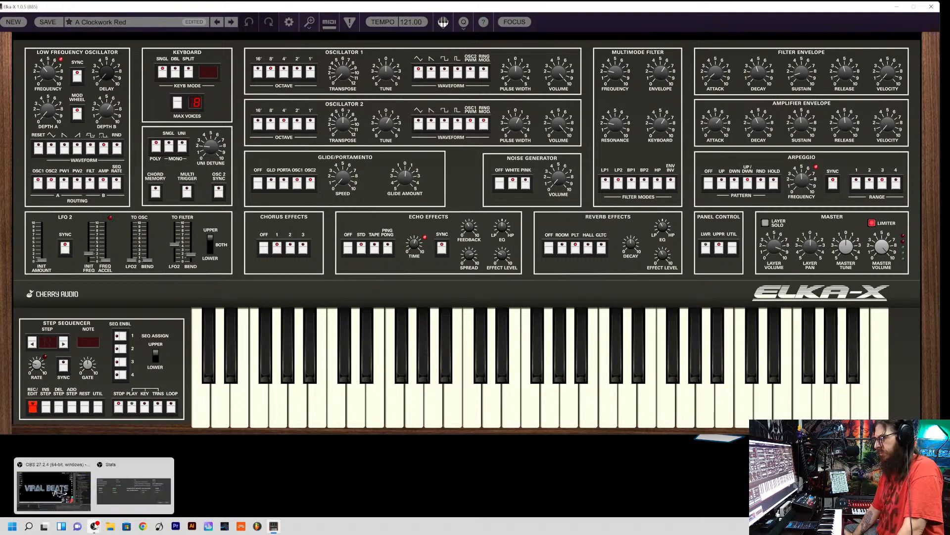
- Switch to OBS, mute the DAW source in the audio mixer, check the other channels, and return to Elka-X
left_click(54, 490)
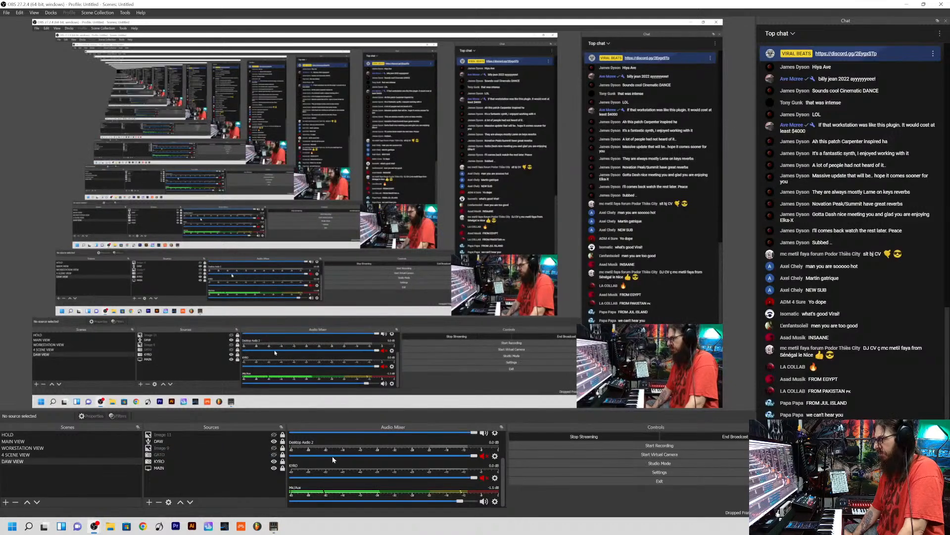
scroll(331, 456, "up", 2)
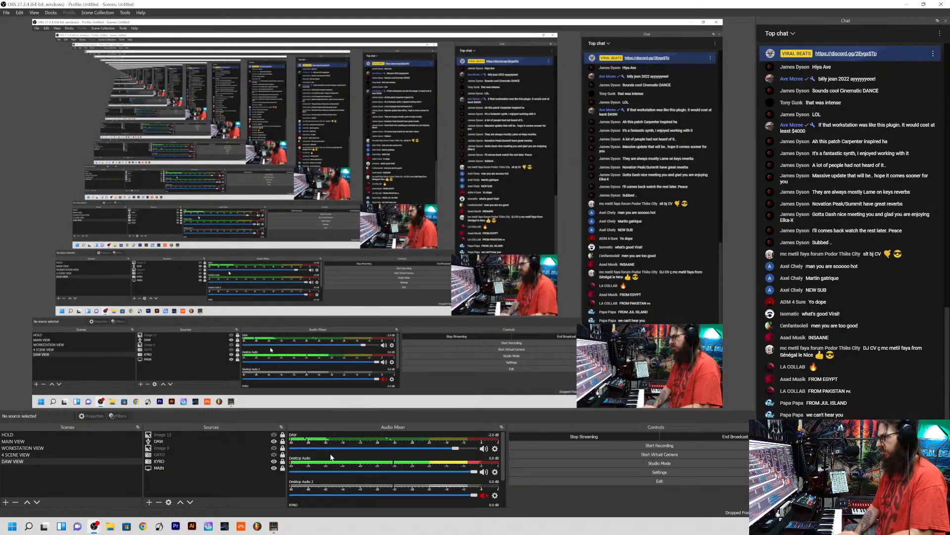
left_click(483, 448)
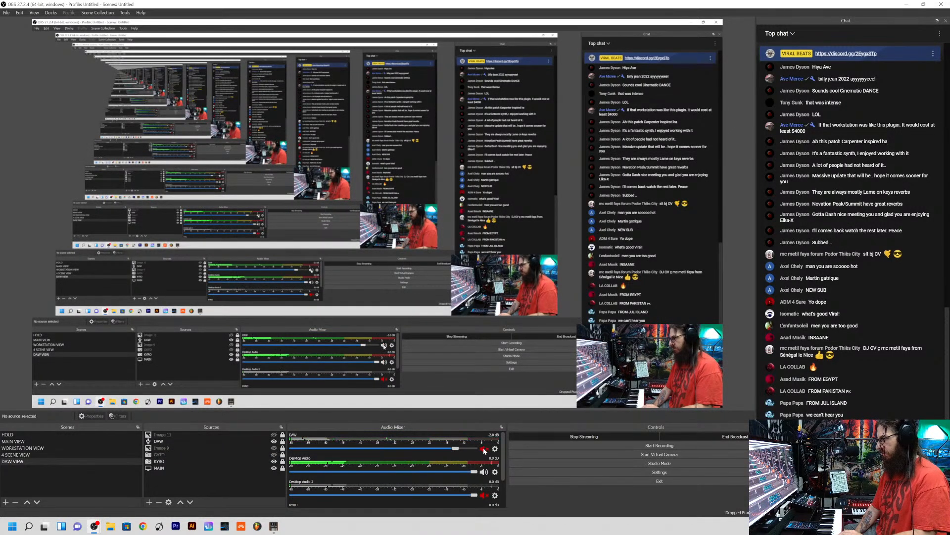
scroll(309, 473, "down", 2)
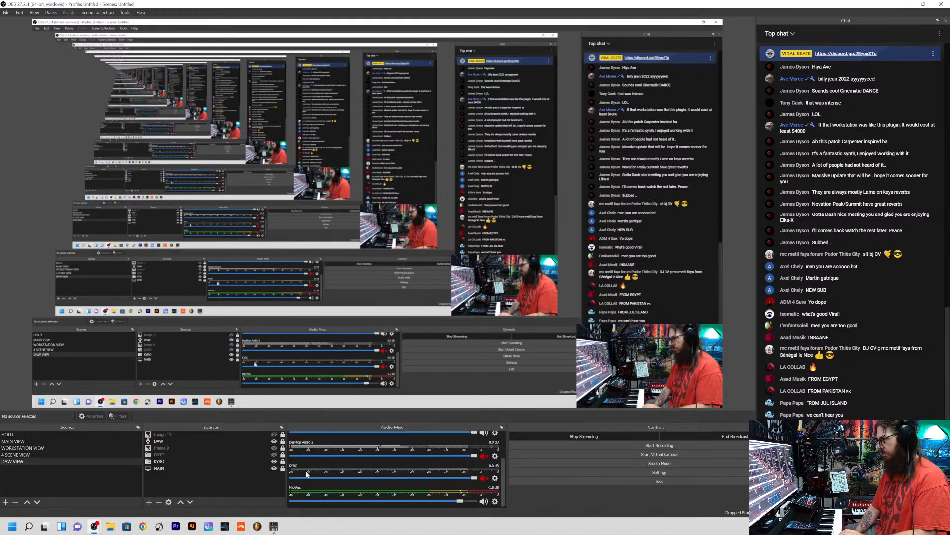
scroll(307, 474, "up", 2)
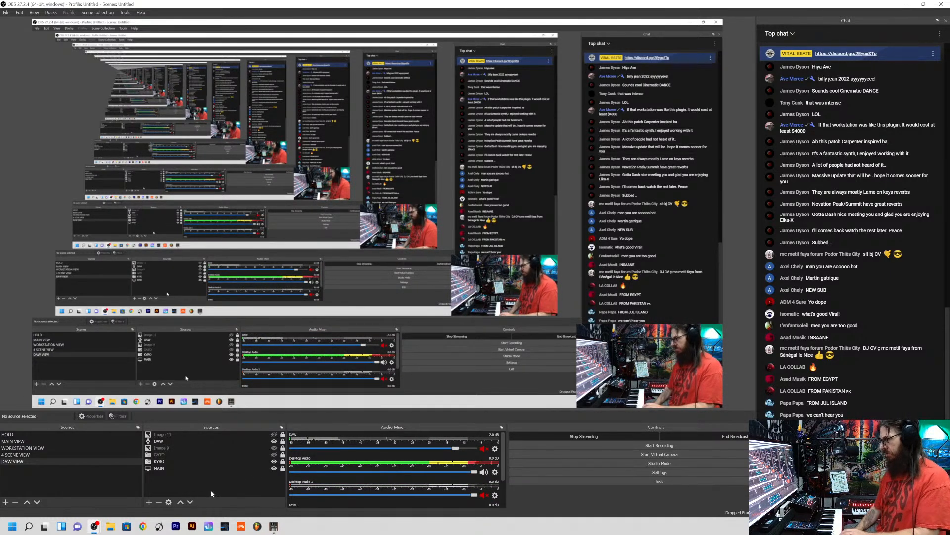
scroll(334, 451, "down", 2)
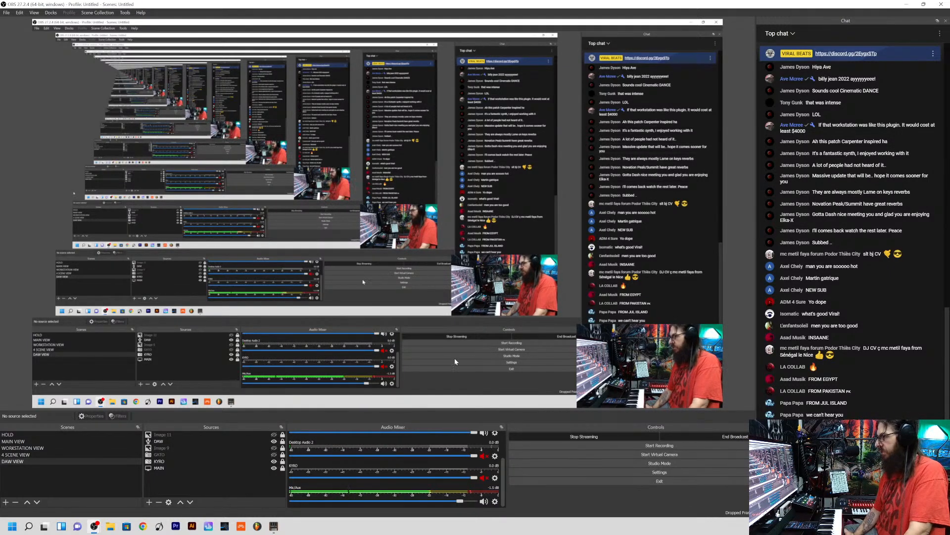
left_click(907, 5)
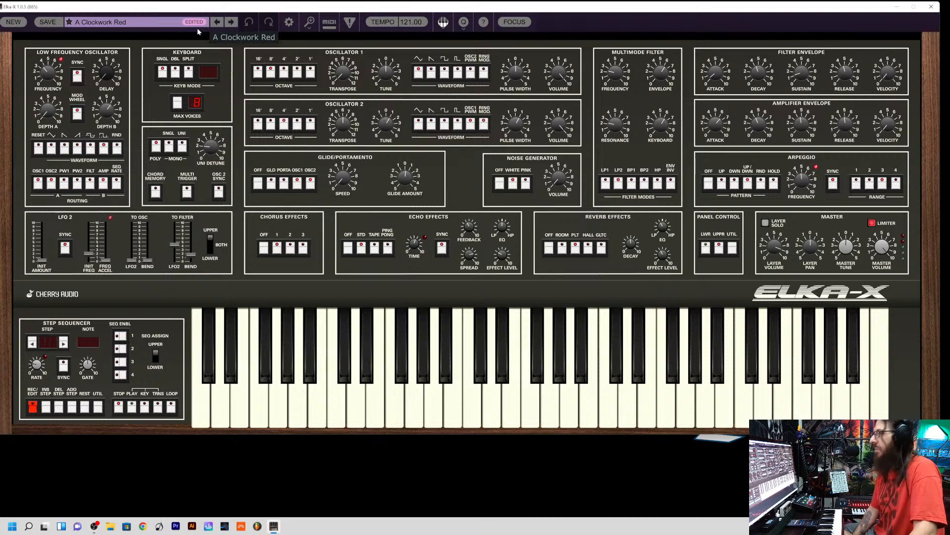
- Load the Juno Cores preset from the James Dyson Elka-X Collection and toggle its arpeggio Hold
left_click(150, 26)
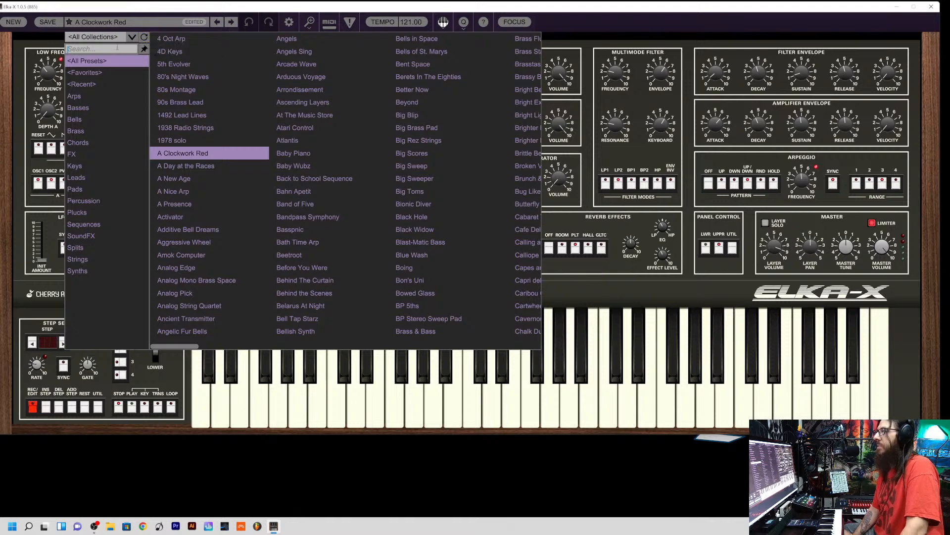
left_click(119, 39)
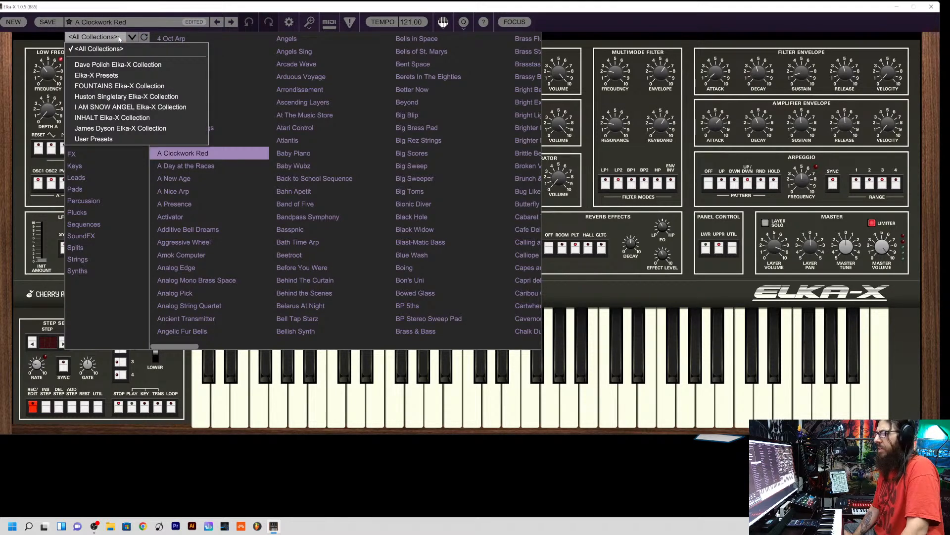
left_click(156, 130)
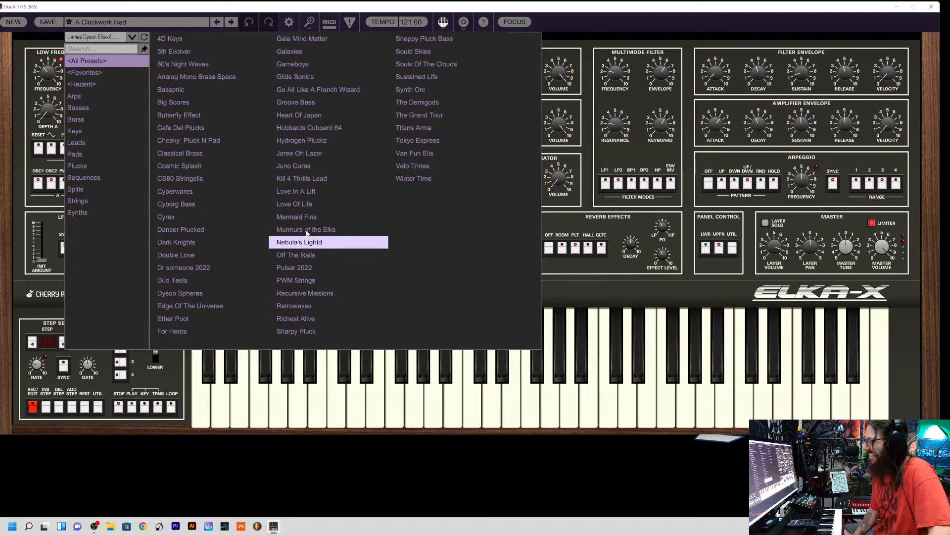
left_click(318, 170)
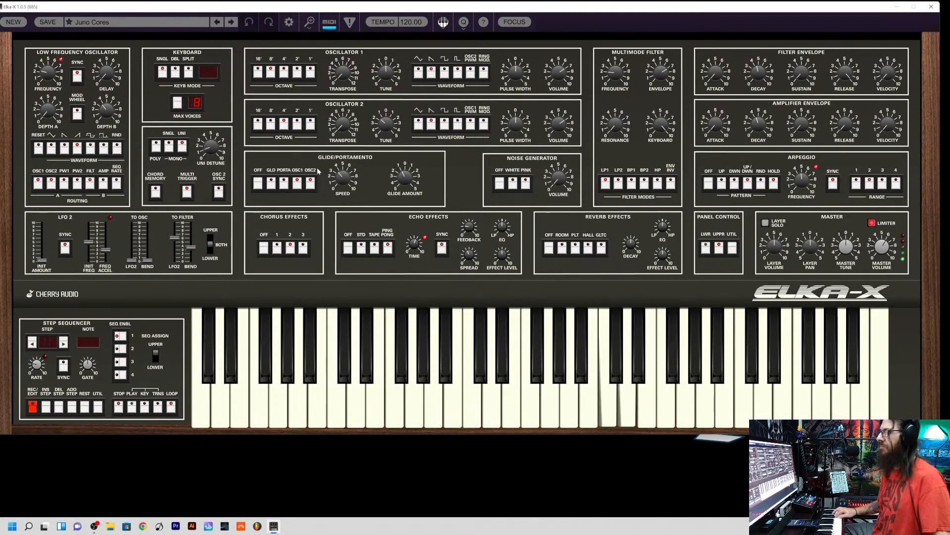
left_click(198, 22)
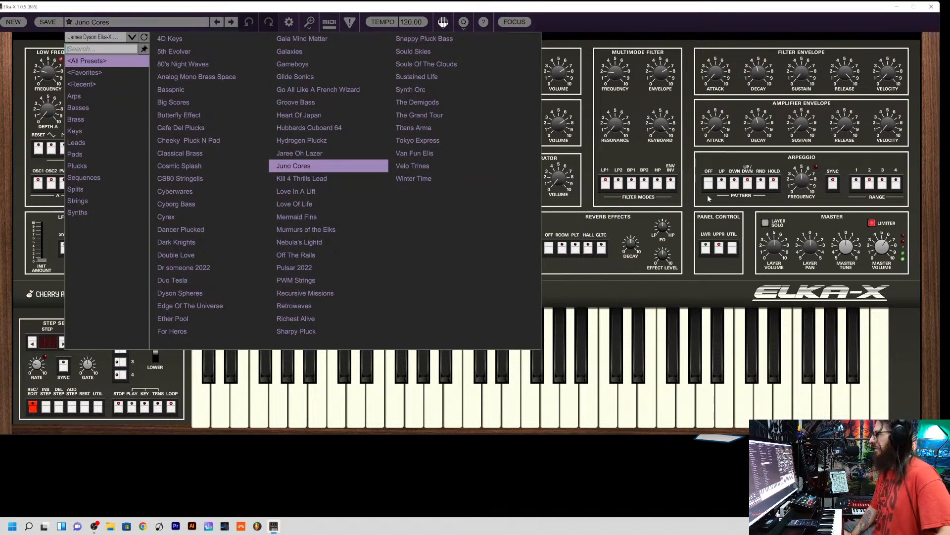
left_click(780, 183)
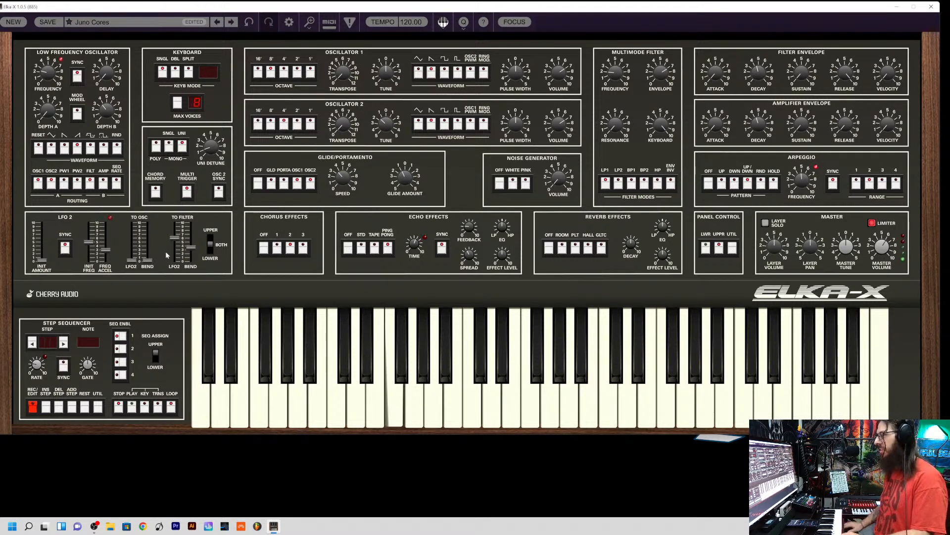
- Step forward through Kill 4 Thrills Lead and Love In A Lift to the Love Of Life preset
left_click(230, 22)
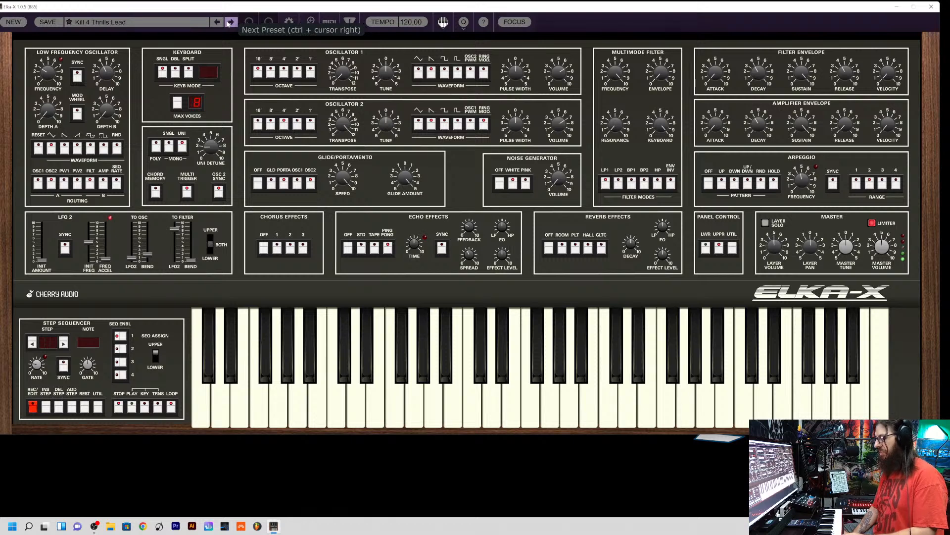
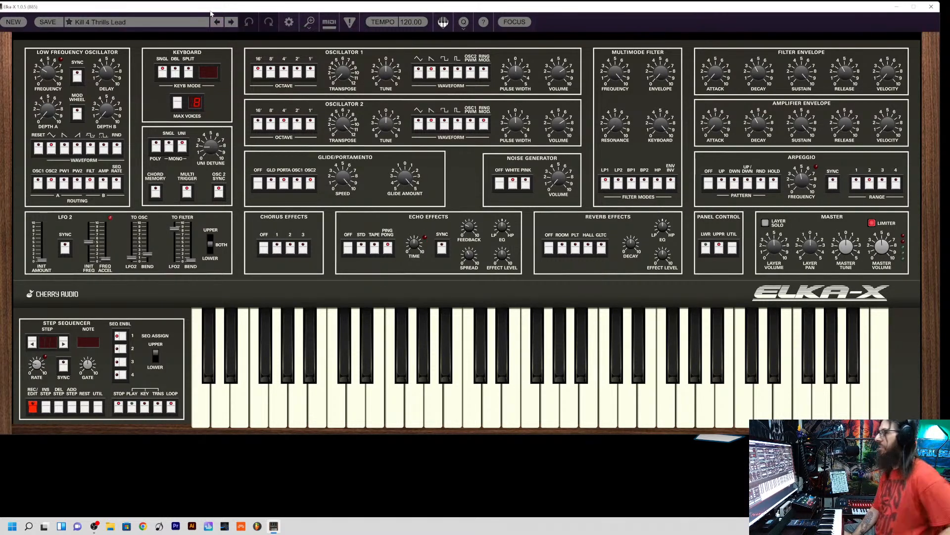
left_click(231, 23)
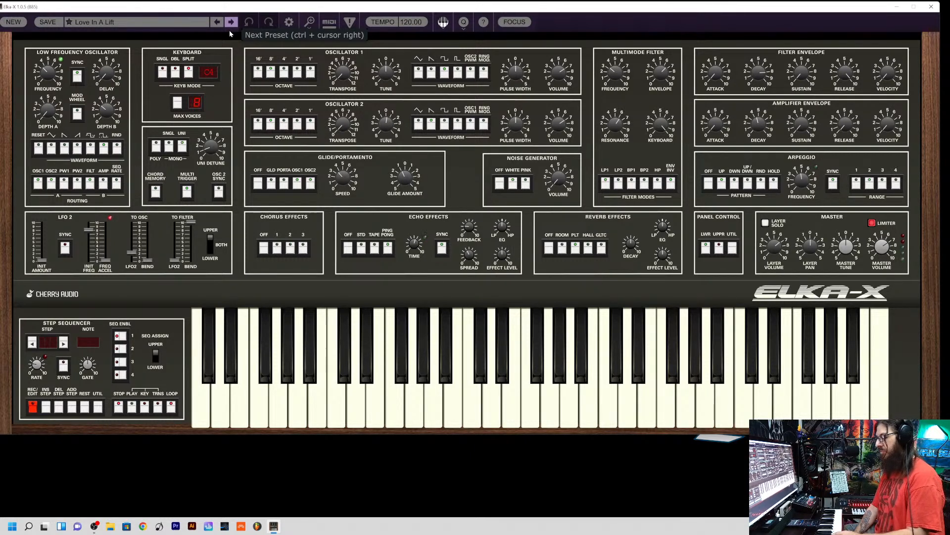
left_click(233, 24)
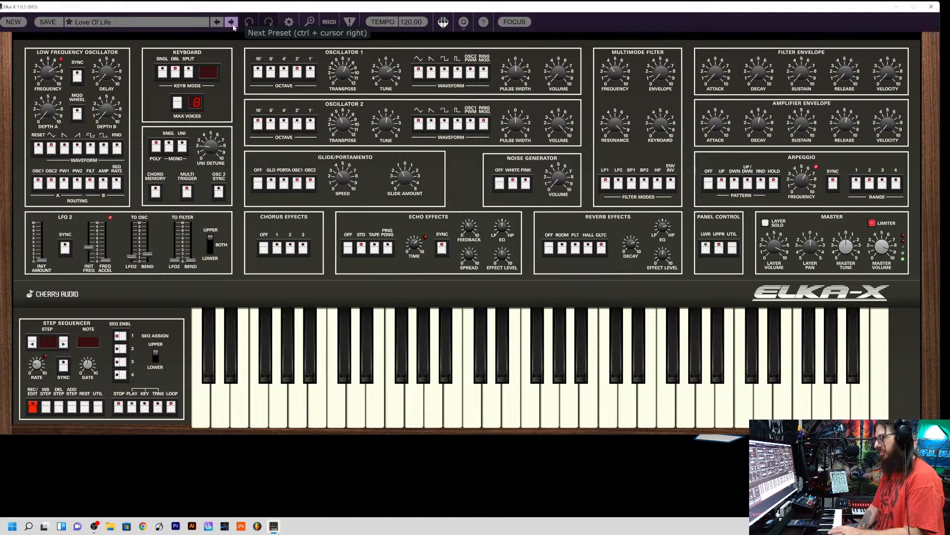
- On Love Of Life, toggle arpeggio Hold, switch the arpeggio off, and set the keyboard mode to Single
left_click(774, 183)
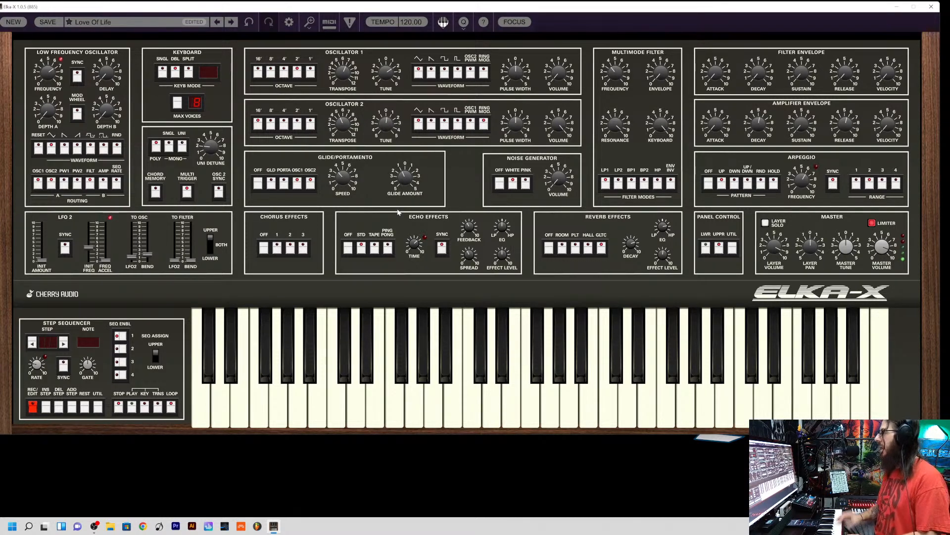
left_click(709, 183)
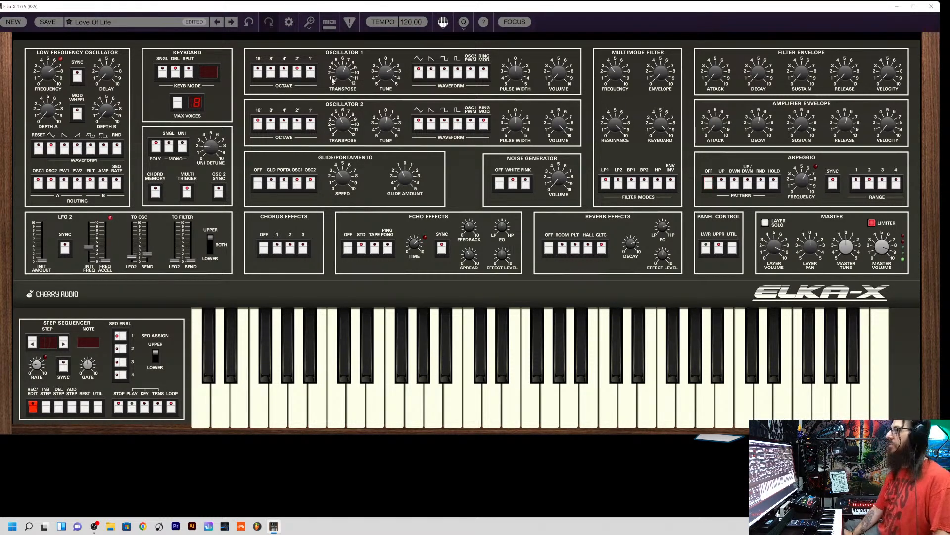
left_click(163, 72)
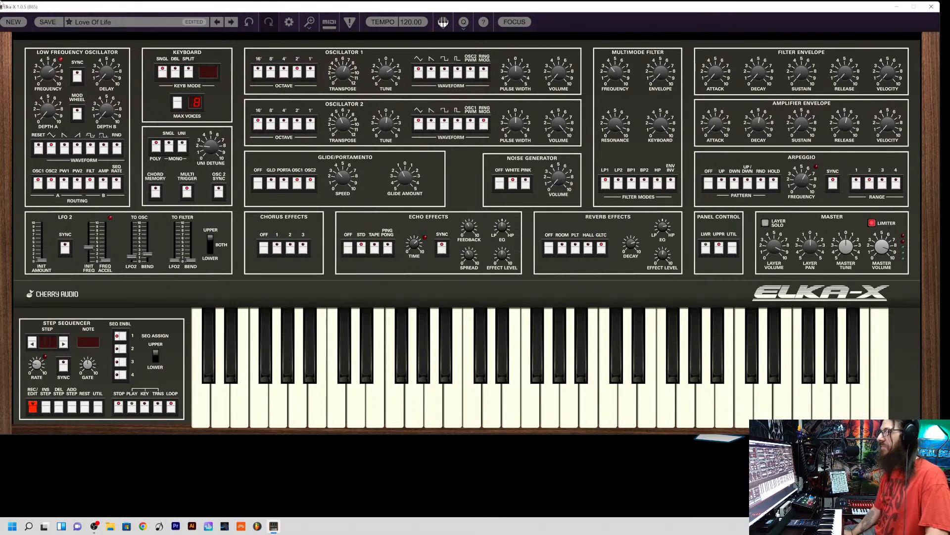
- Browse the full preset list across all collections through to its end and back to its beginning
left_click(158, 22)
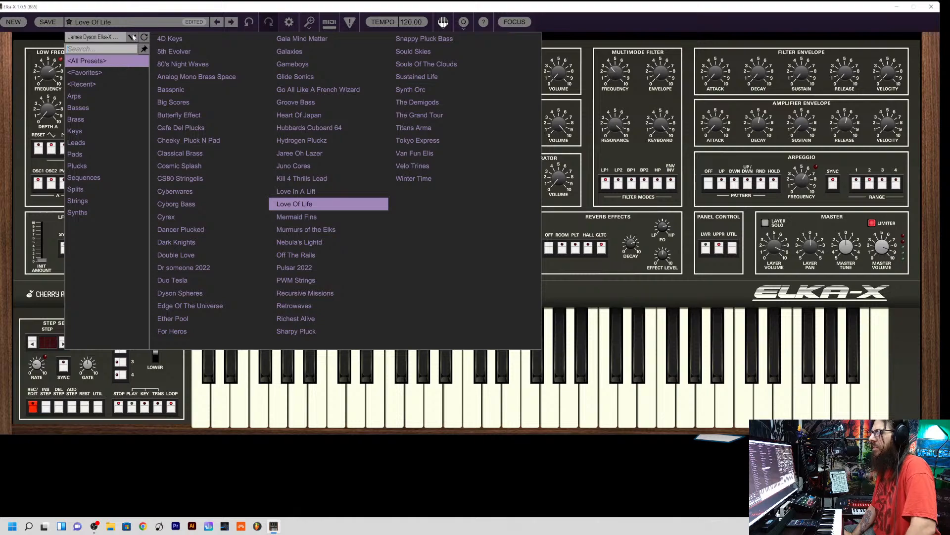
left_click(117, 37)
left_click(116, 48)
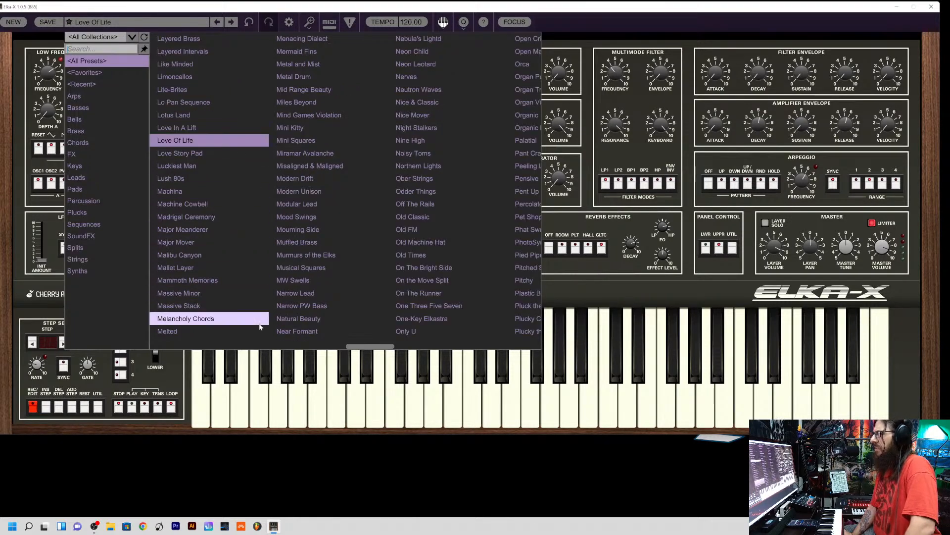
left_click_drag(376, 347, 554, 291)
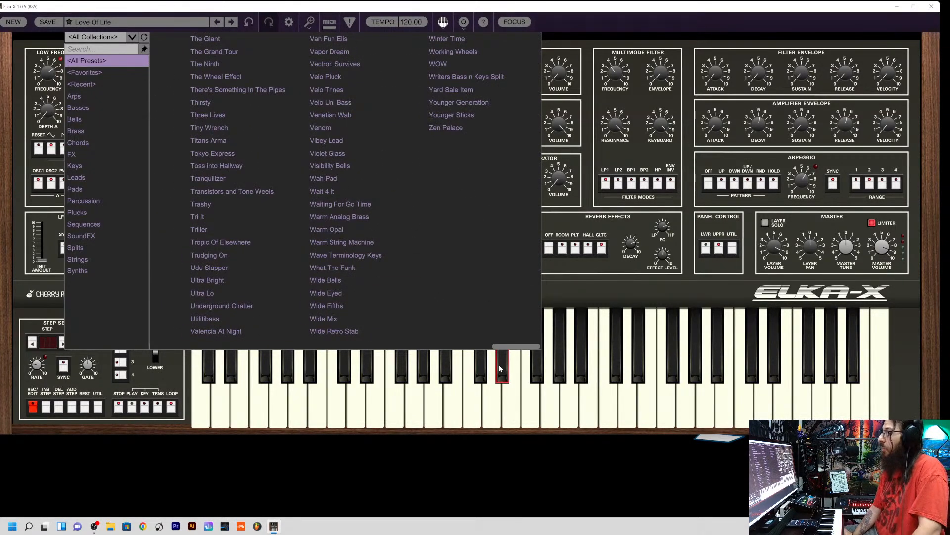
left_click_drag(510, 347, 56, 348)
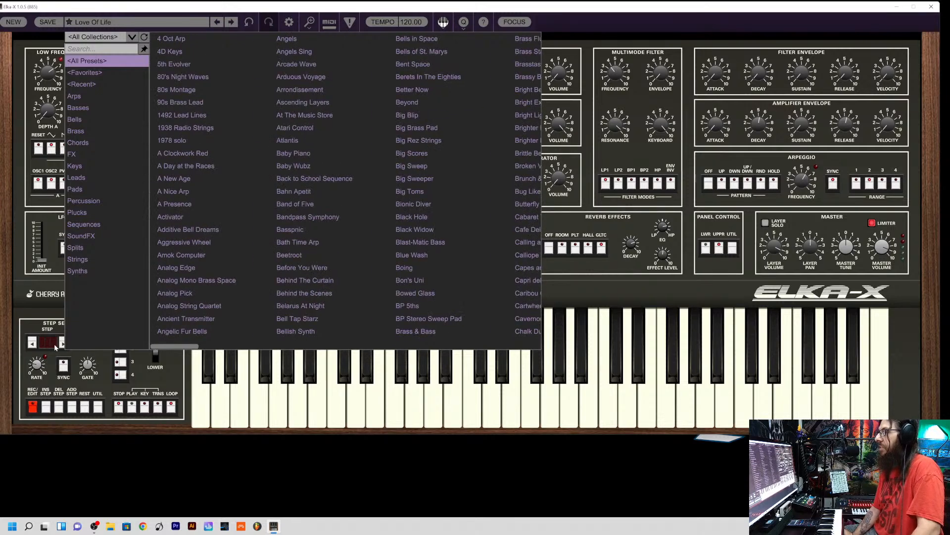
- Load the Mermaid Fins preset from the James Dyson Elka-X Collection and switch its arpeggio off
left_click(99, 38)
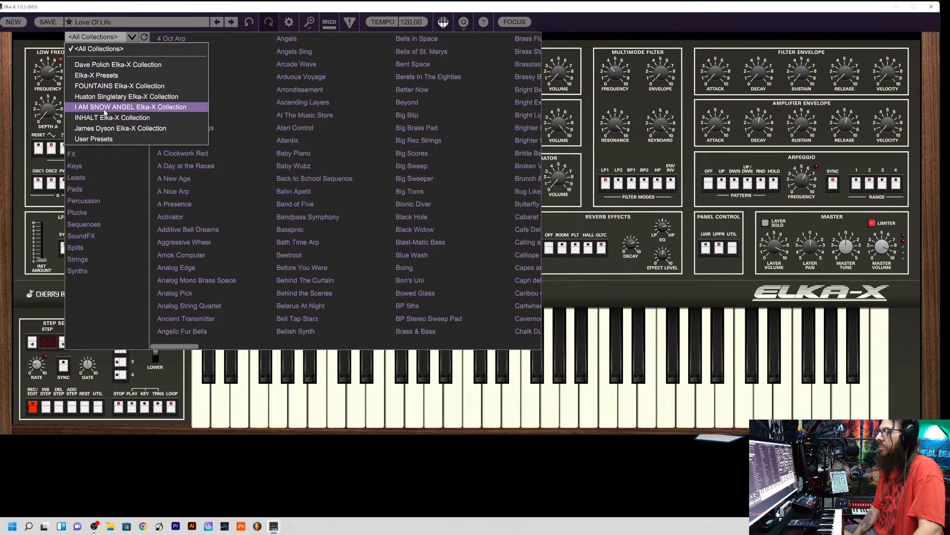
left_click(124, 128)
left_click(309, 217)
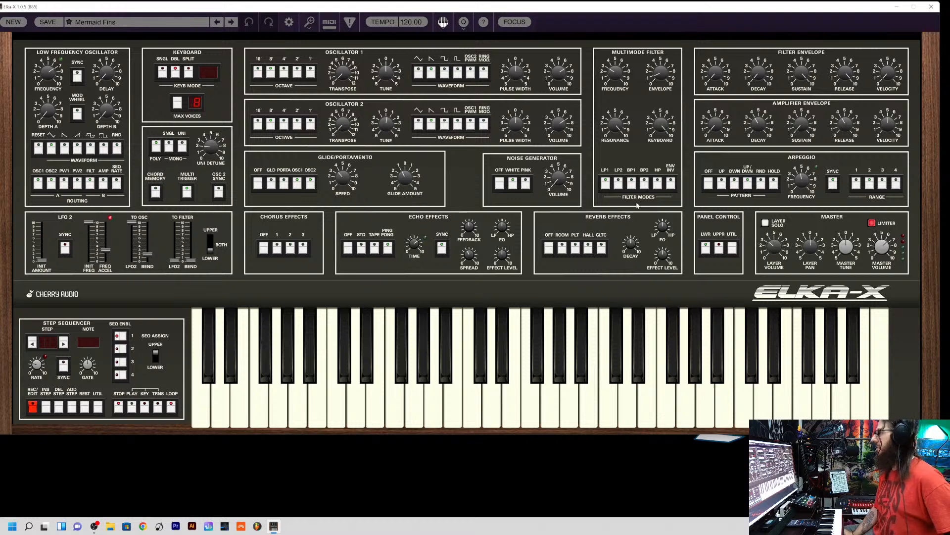
left_click(708, 184)
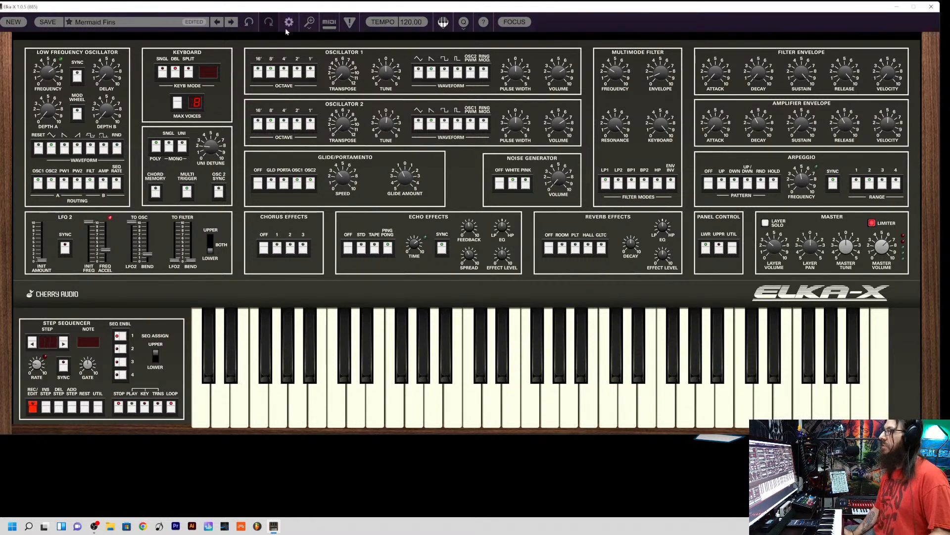
- Step forward past Murmurs of the Elks to Nebula's Lightd and toggle that preset's arpeggio Hold
left_click(231, 22)
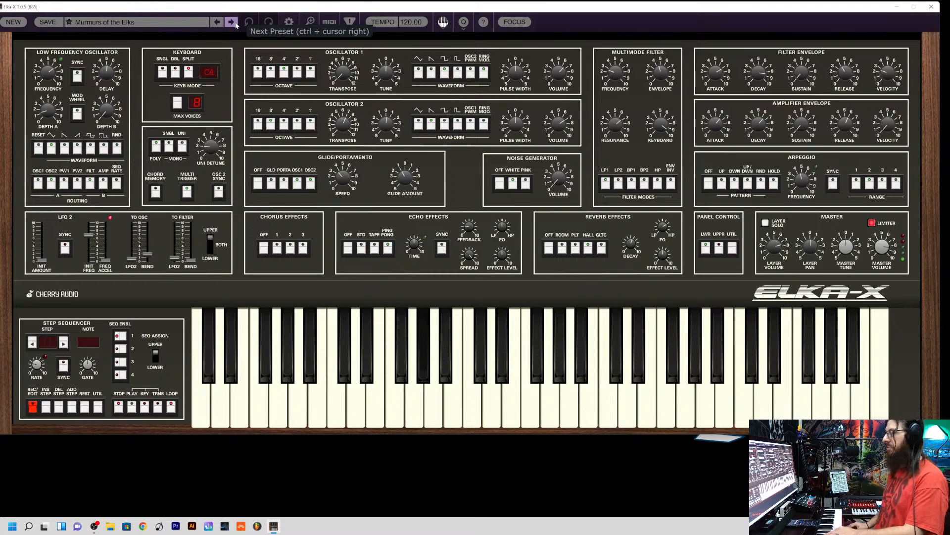
left_click(236, 24)
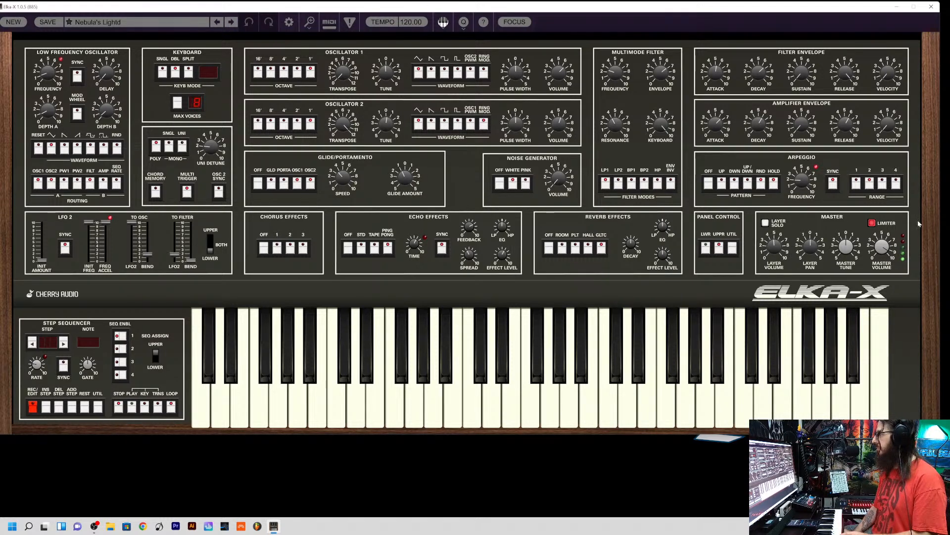
left_click(774, 183)
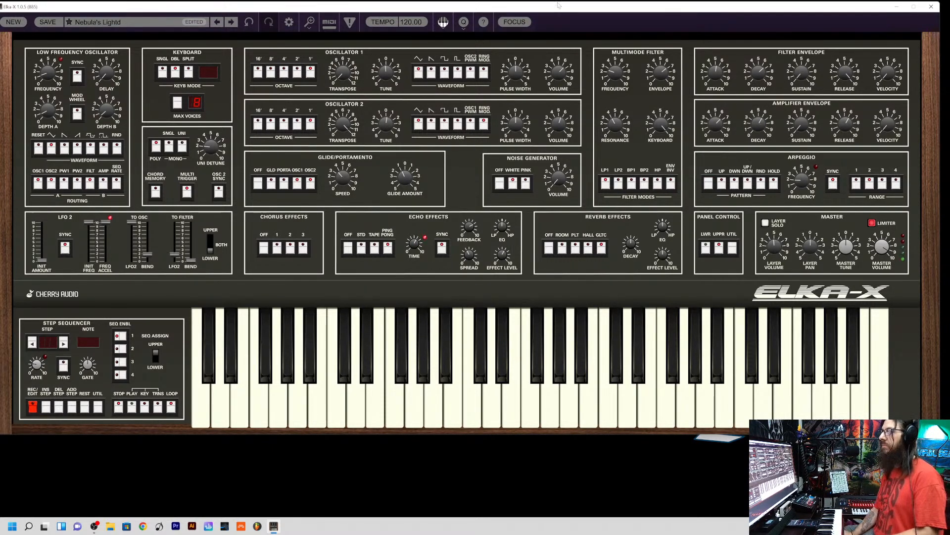
- Step through Off The Rails and Pulsar 2022 to PWM Strings, switch its arpeggio off, and advance to Recursive Missions
left_click(235, 25)
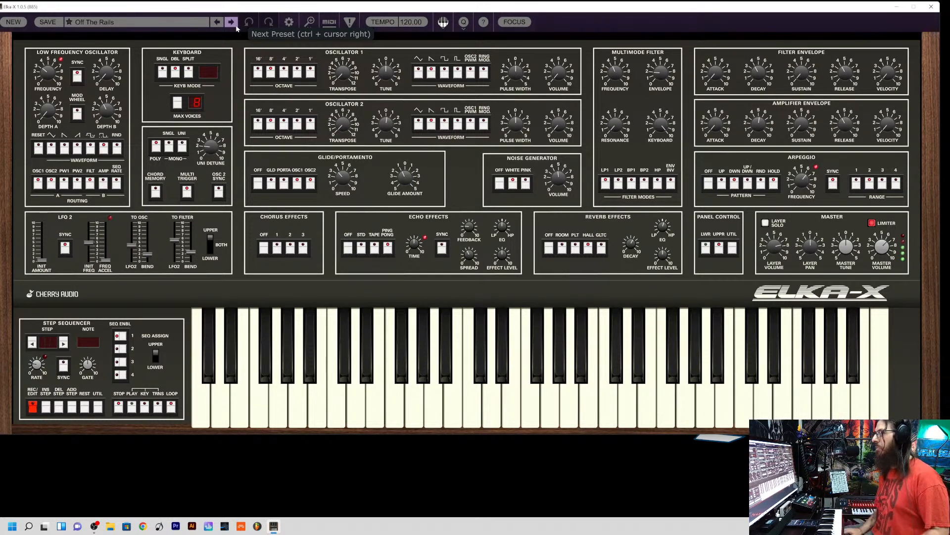
left_click(235, 25)
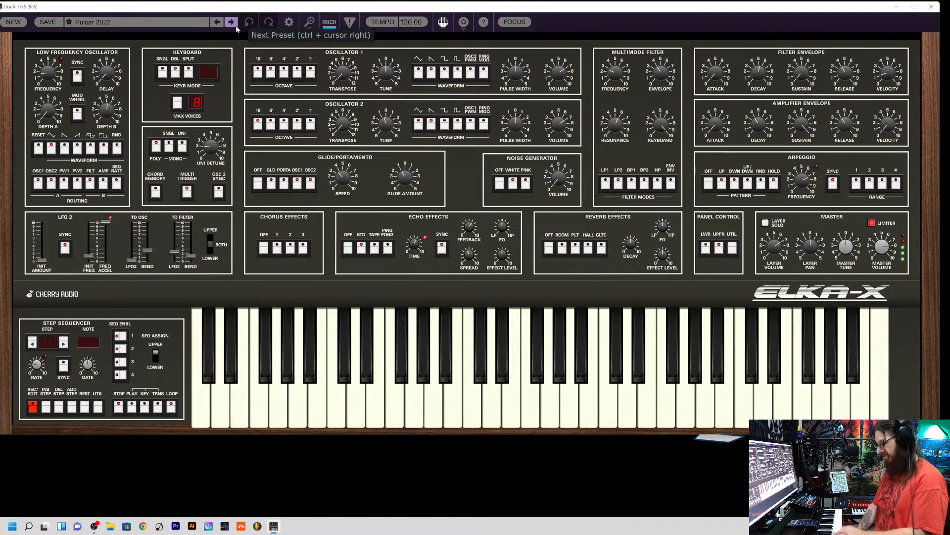
left_click(231, 22)
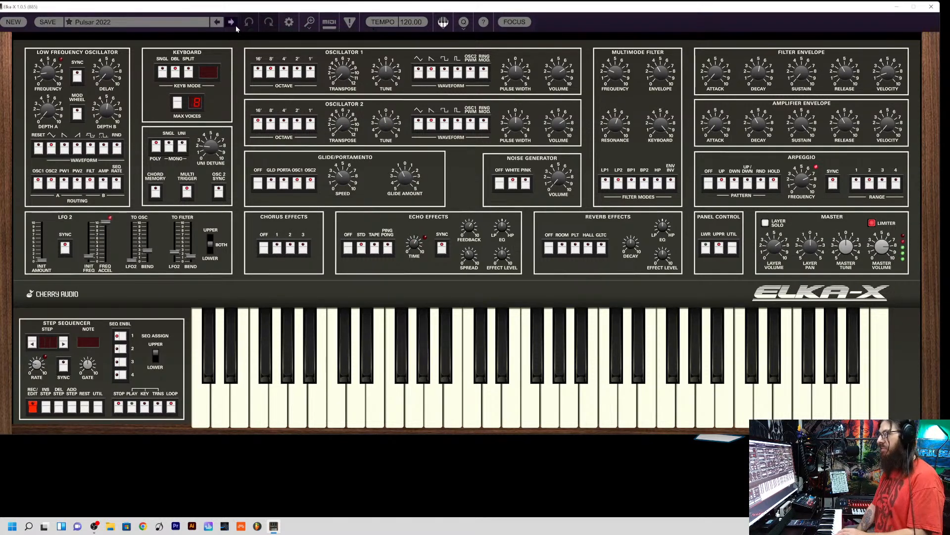
left_click(709, 184)
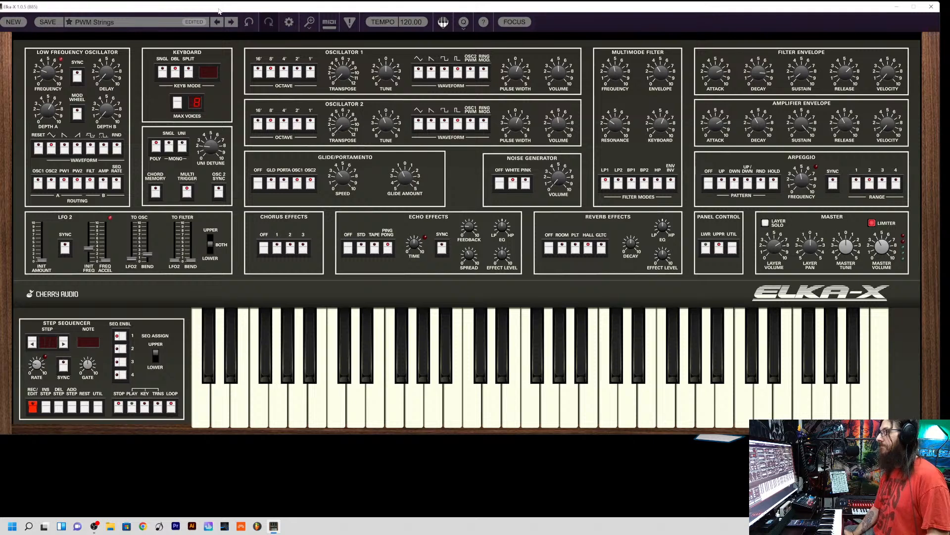
left_click(232, 23)
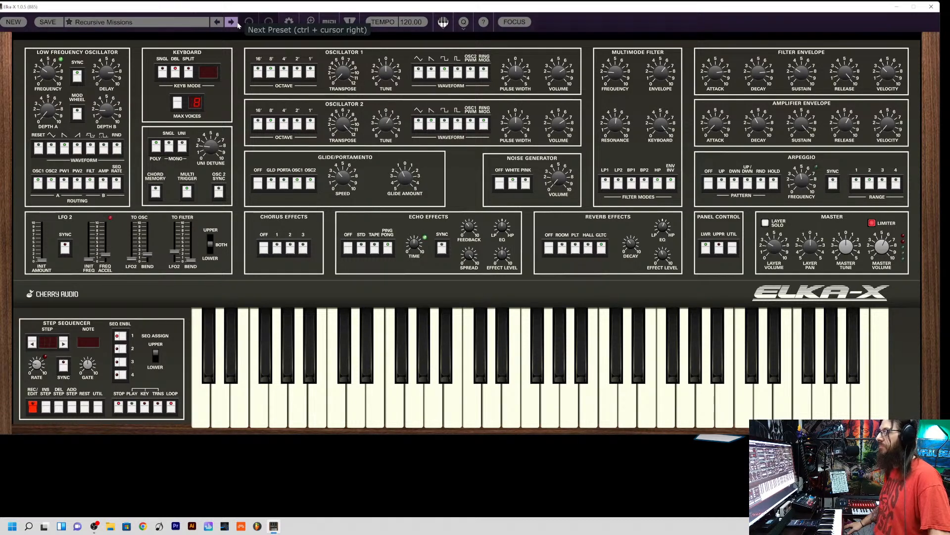
- Audition the presets following Recursive Missions in order: Retrowaves, Richest Alive, Sharpy Pluck, Snappy Pluck Bass and Sould Skies
left_click(238, 24)
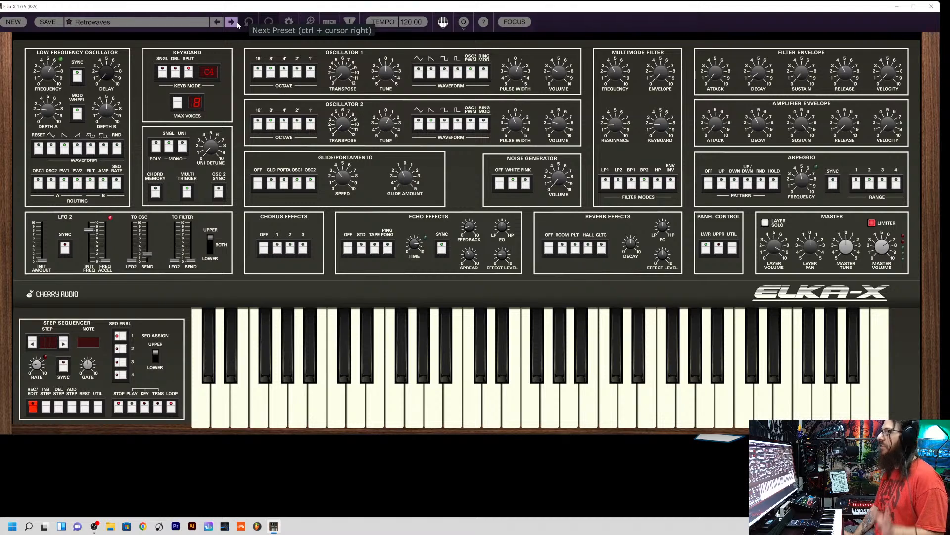
left_click(236, 21)
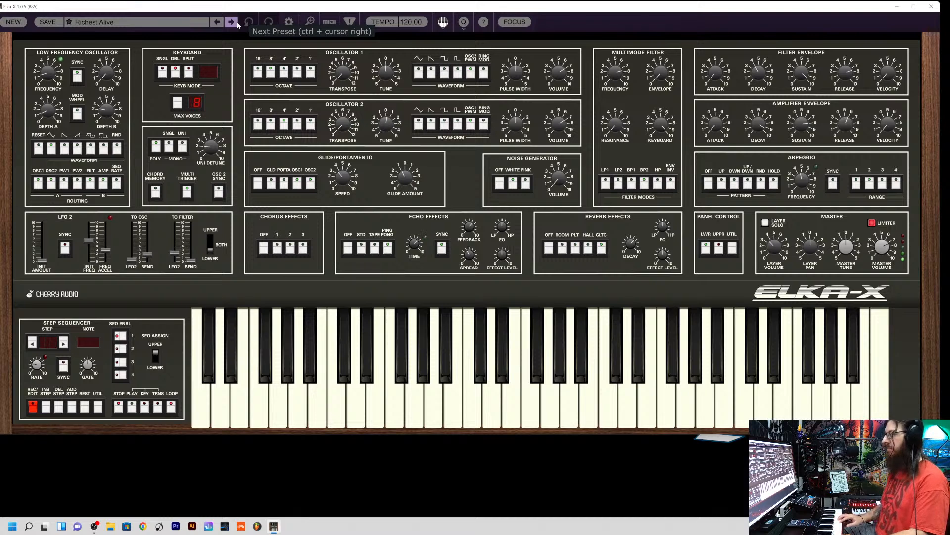
left_click(238, 24)
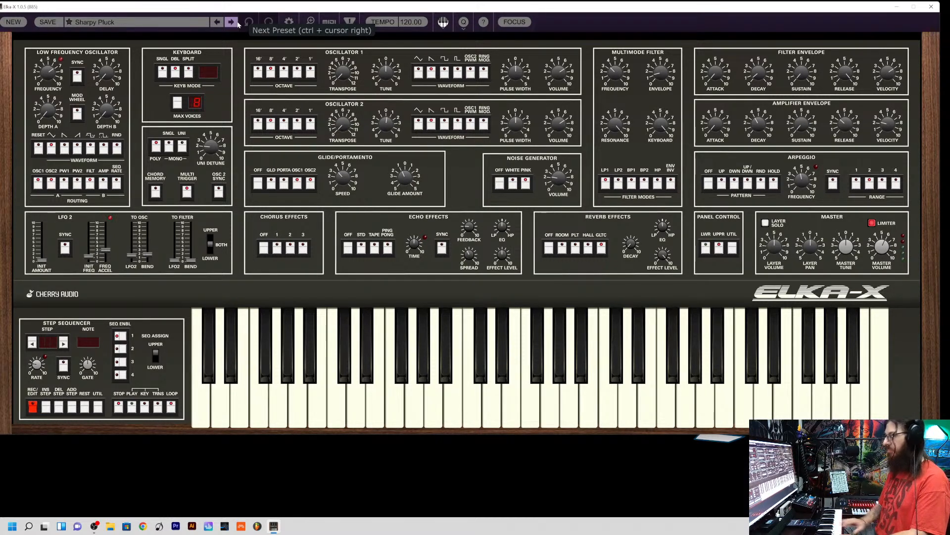
left_click(238, 23)
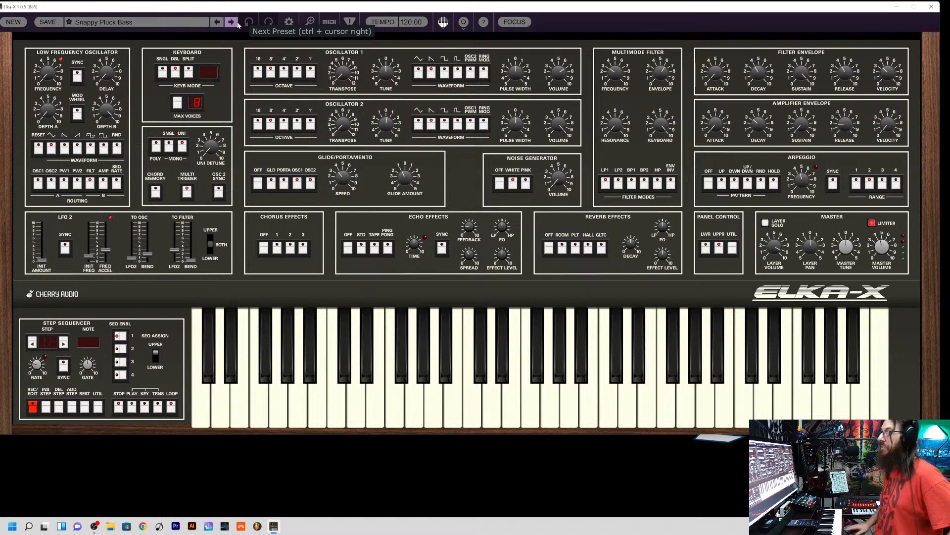
left_click(231, 22)
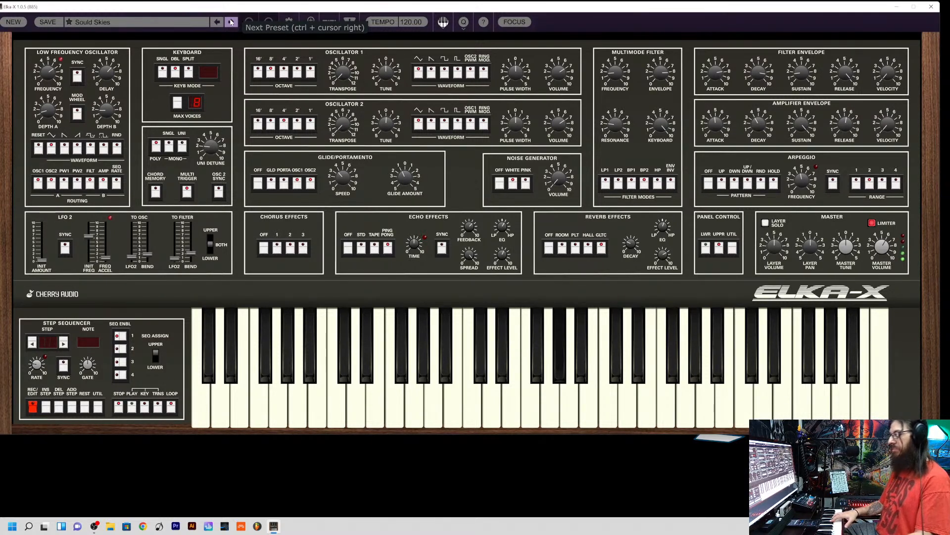
- Continue auditioning presets in order: Souls Of The Clouds, Sustained Life, Synth Orc, The Demigods, The Grand Tour and Titans Arma
left_click(230, 22)
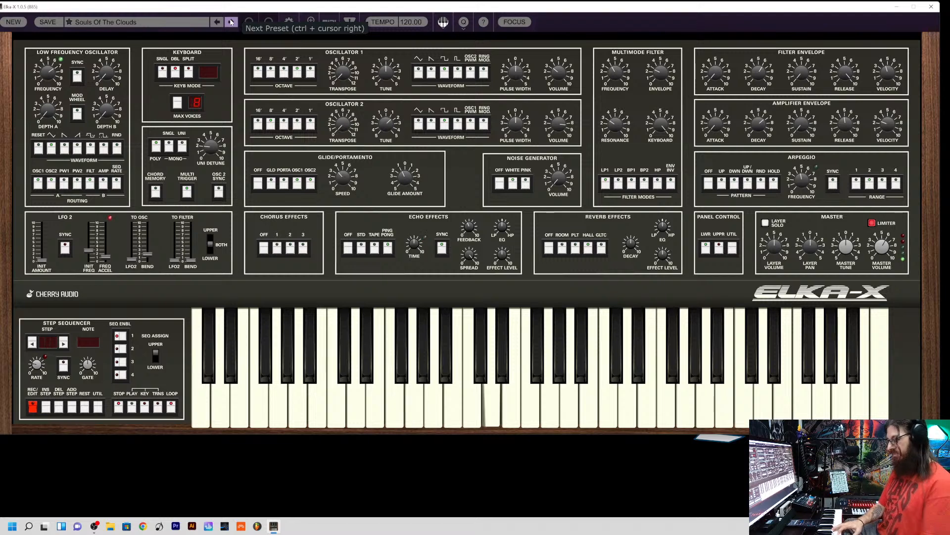
left_click(231, 22)
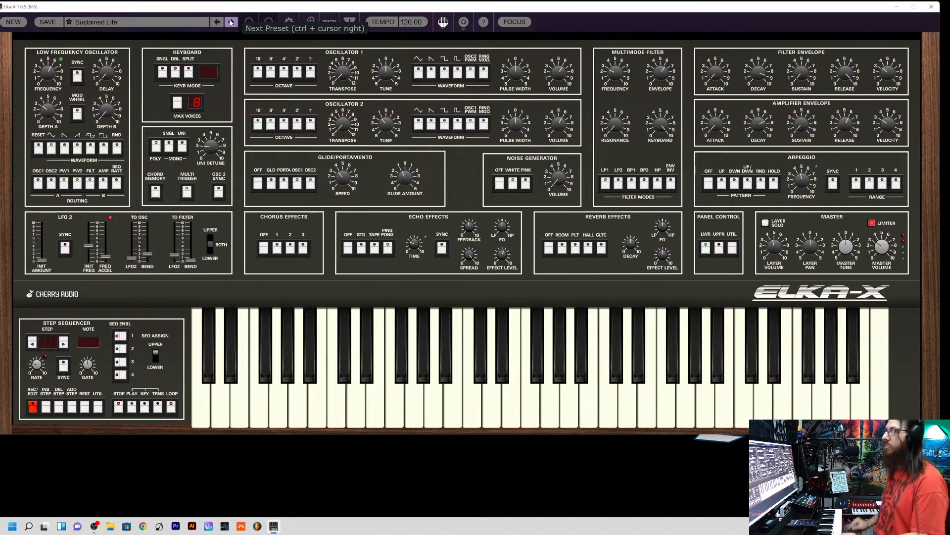
left_click(230, 22)
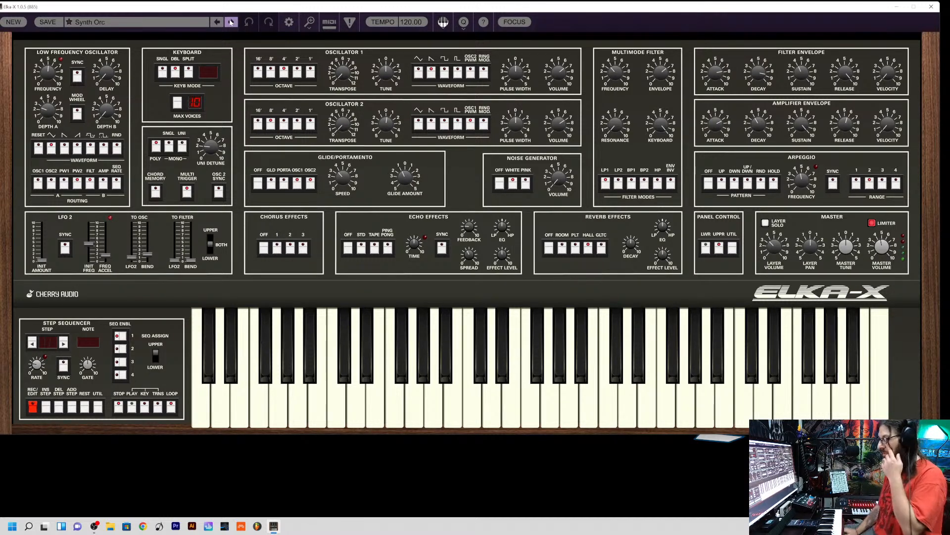
left_click(231, 21)
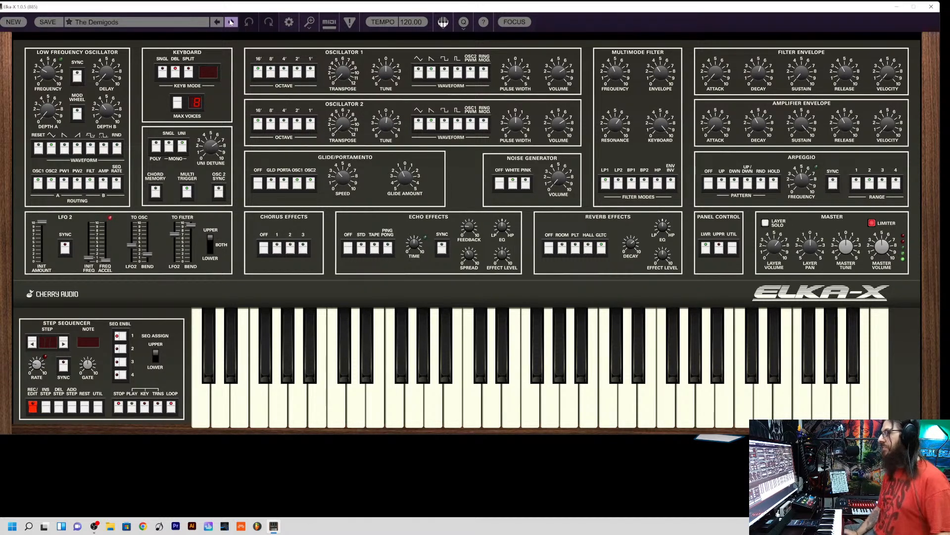
left_click(231, 22)
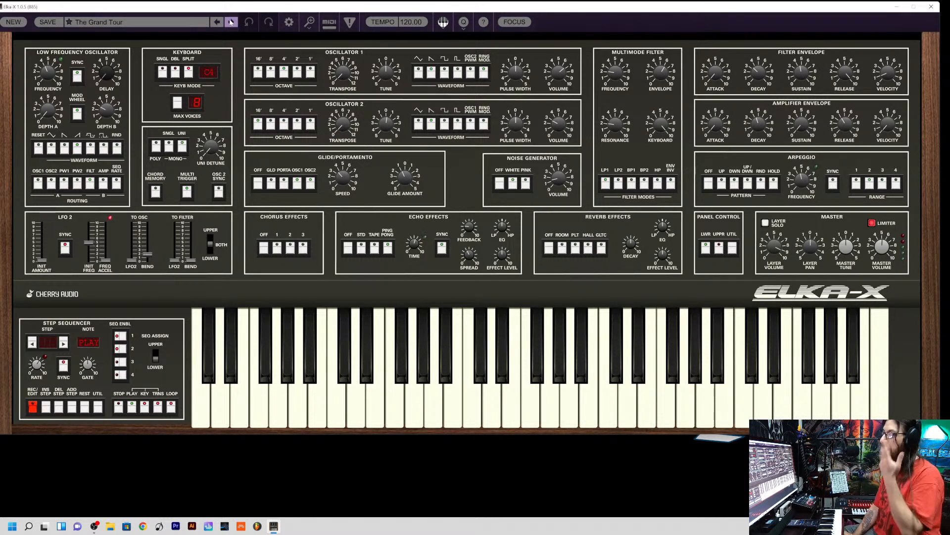
left_click(230, 22)
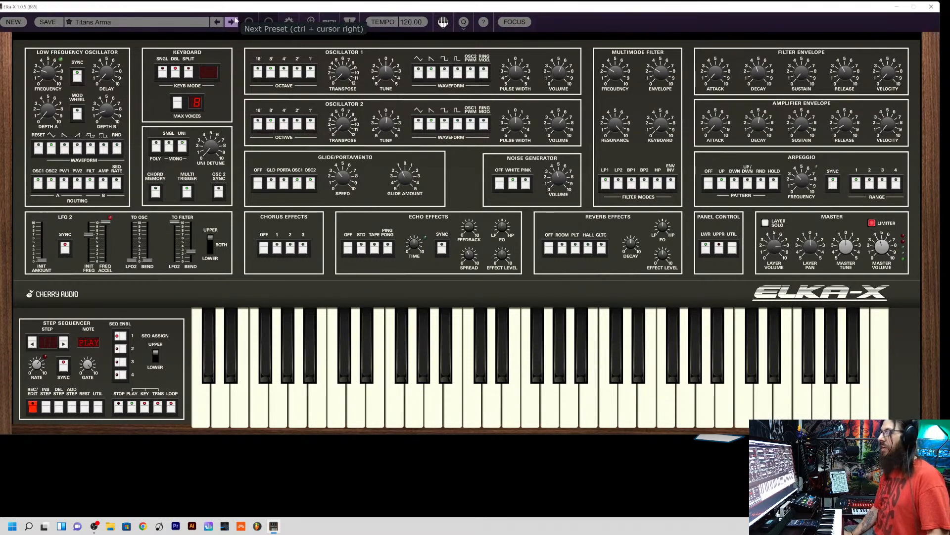
- Audition Tokyo Express, Van Fun Elis, Velo Trines and Winter Time, wrapping around to the collection's first preset, 4D Keys
left_click(233, 22)
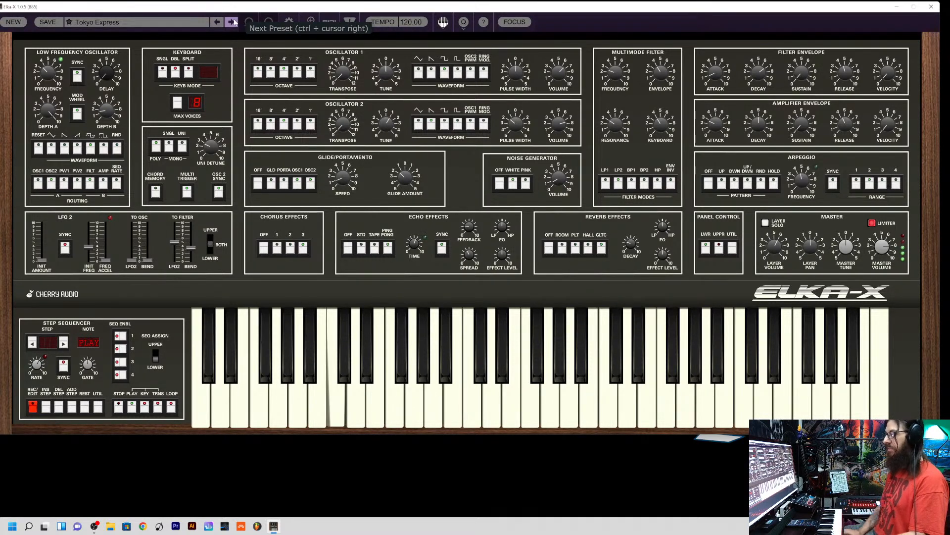
left_click(233, 22)
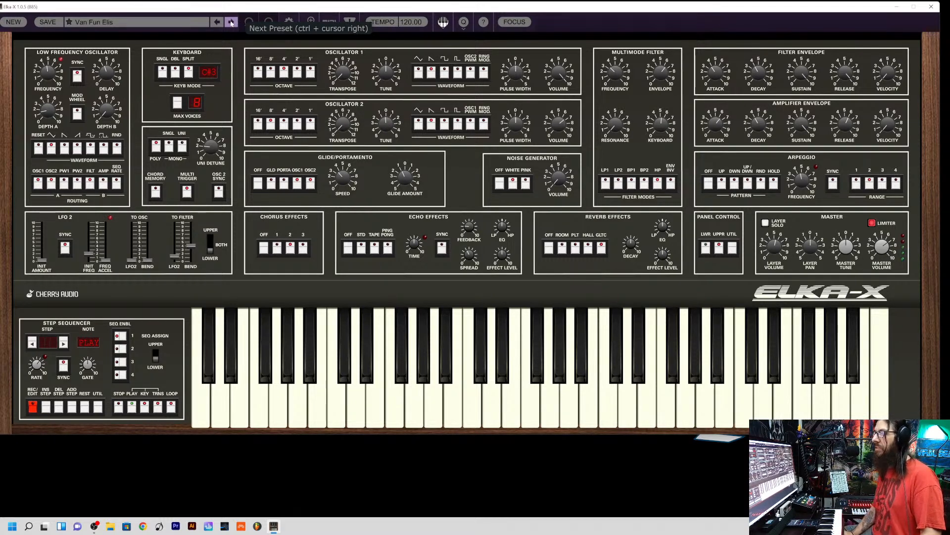
left_click(231, 22)
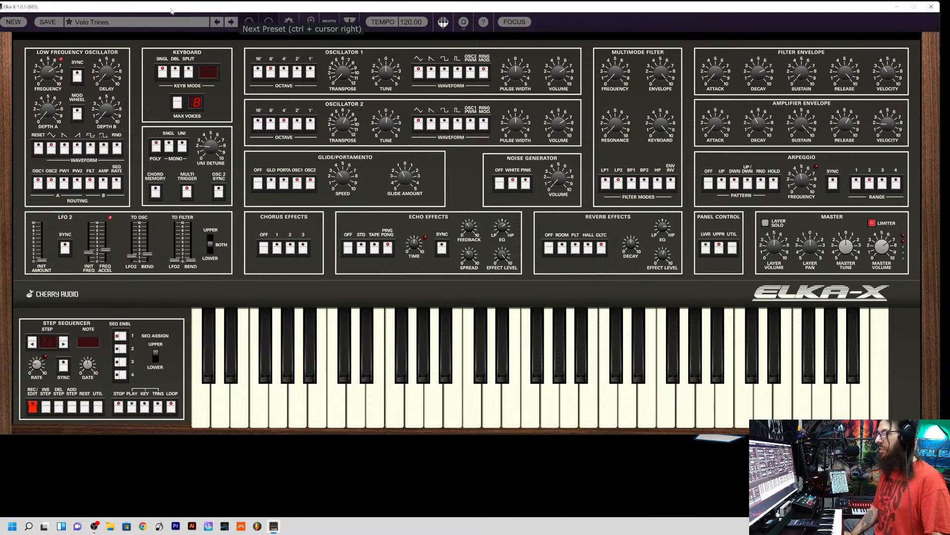
left_click(230, 23)
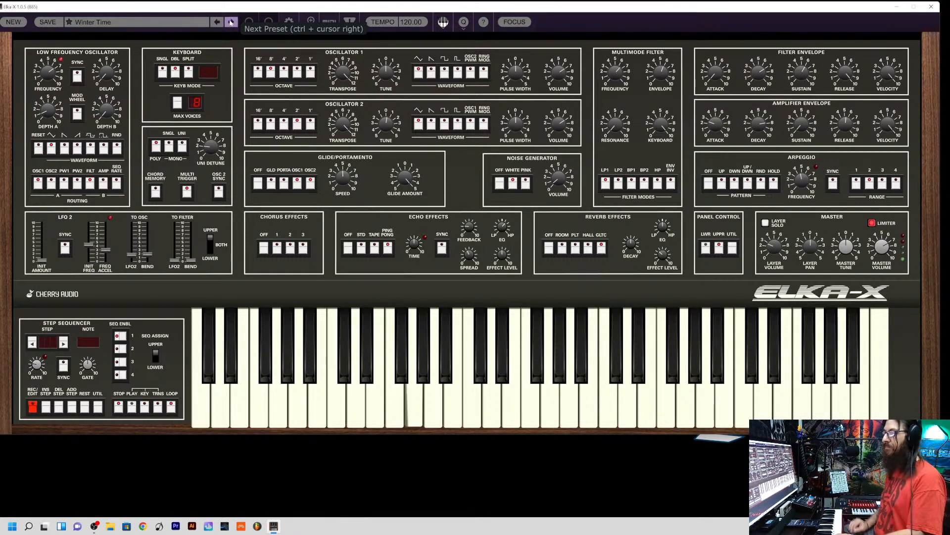
left_click(231, 22)
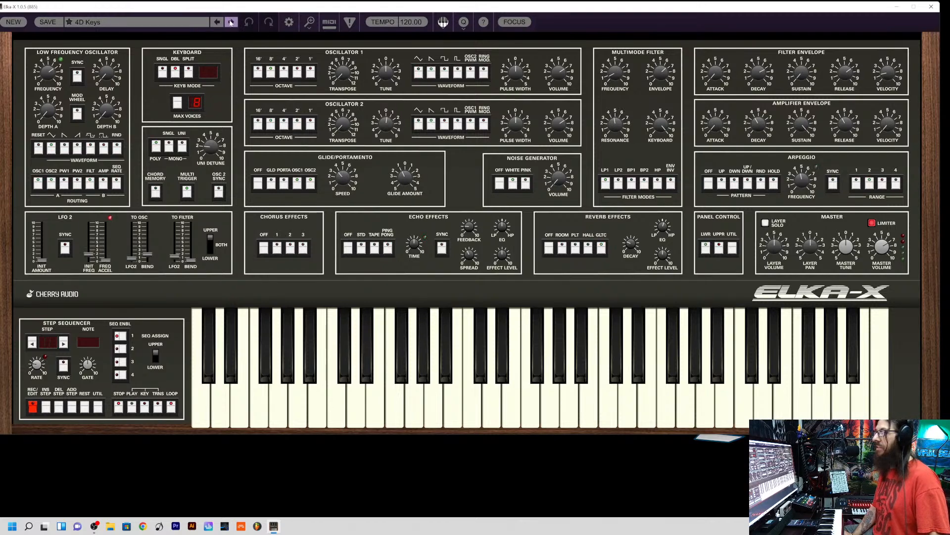
- Review the preset collections, load Dyson Spheres from the James Dyson Elka-X Collection, and close the synthesizer after playing it
left_click(184, 25)
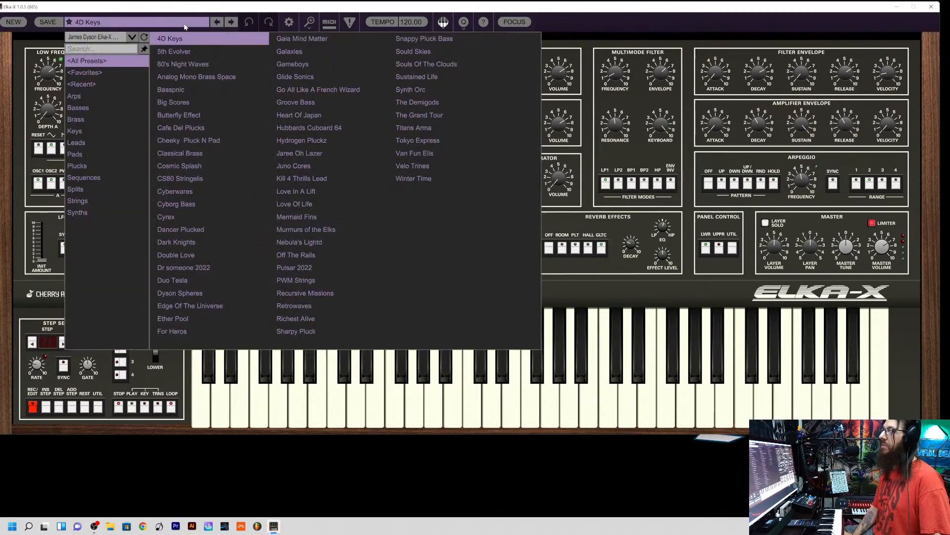
left_click(185, 25)
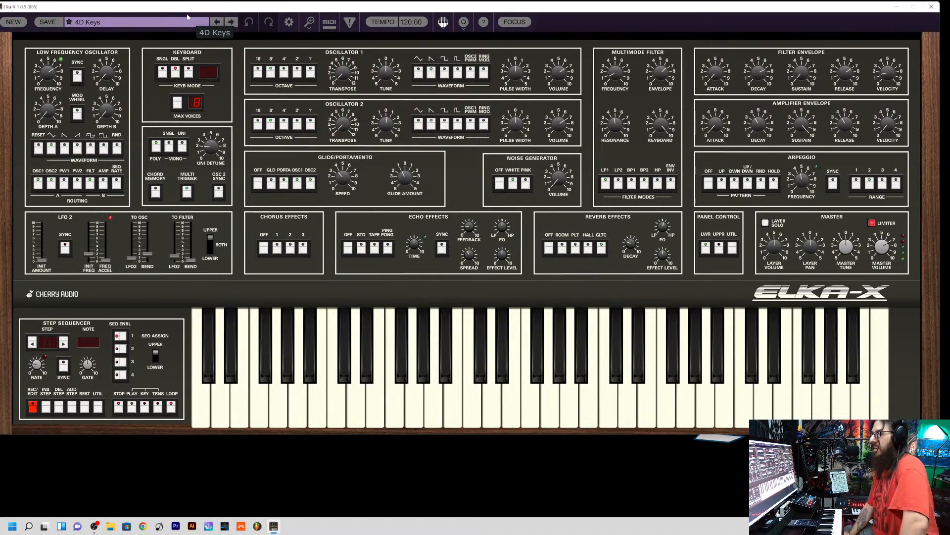
left_click(180, 22)
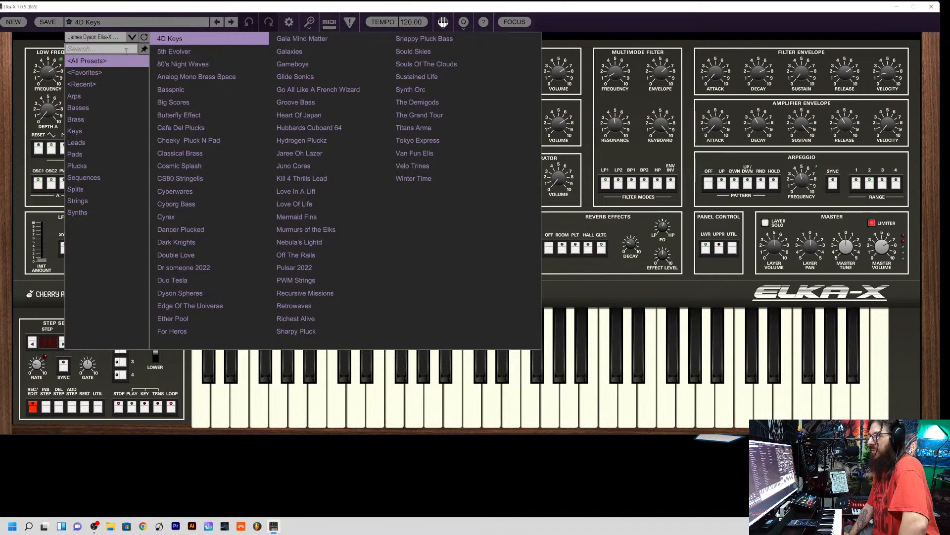
left_click(132, 38)
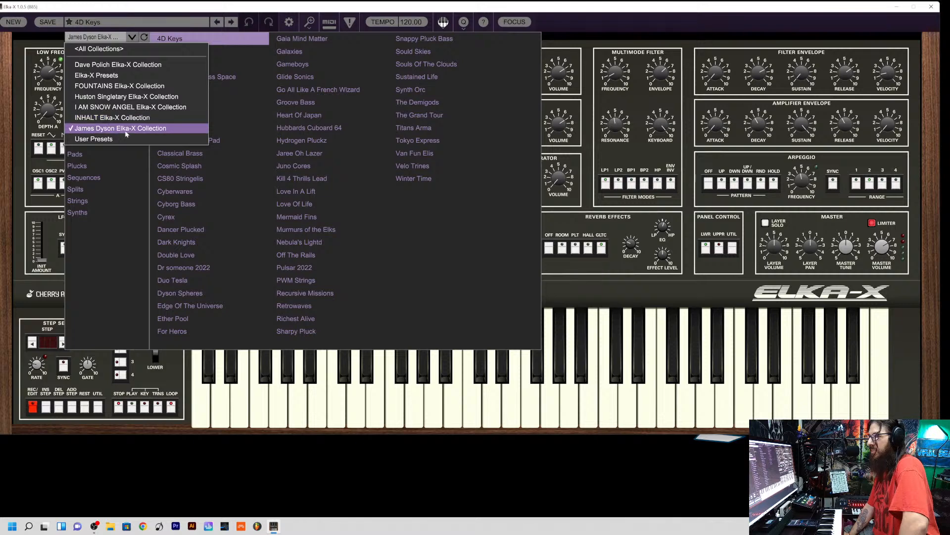
left_click(183, 131)
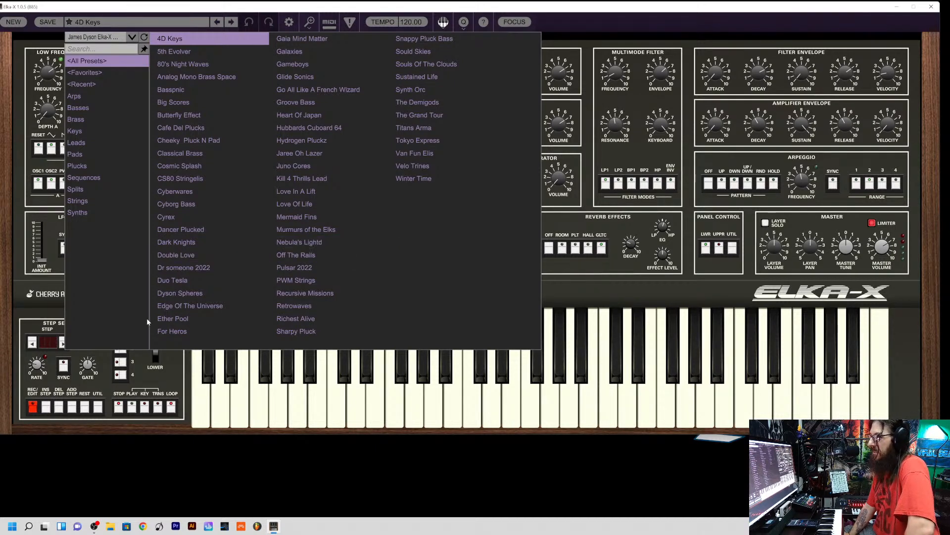
left_click(173, 292)
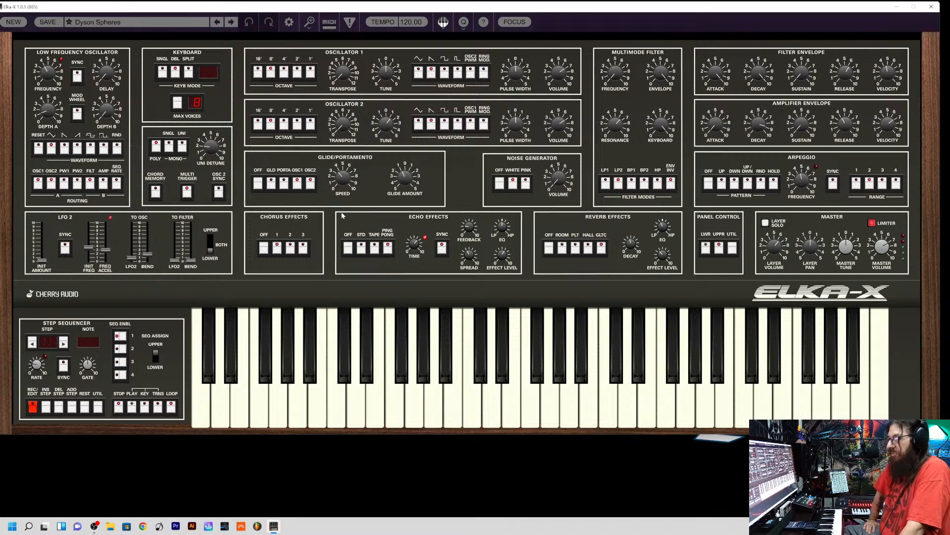
left_click(931, 6)
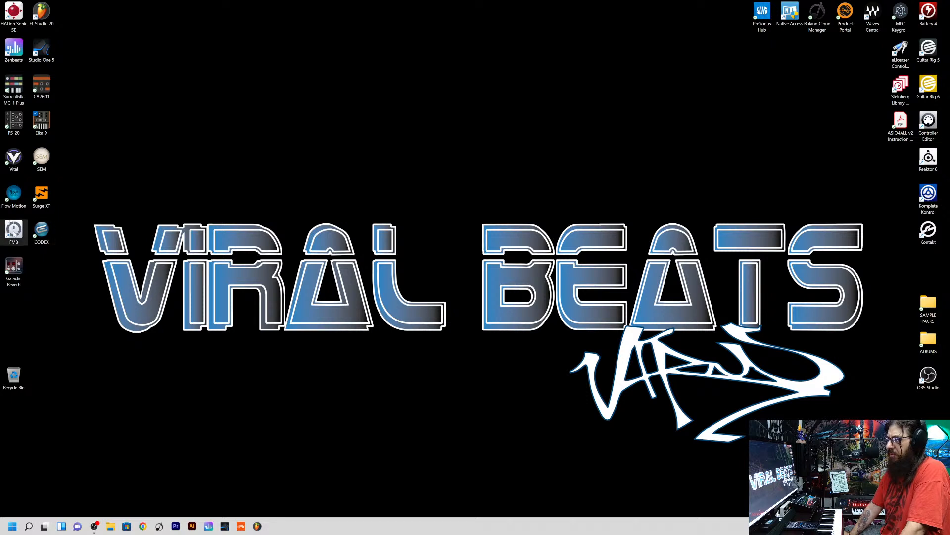
- Briefly open and close the Flow Motion, CODEX and Surge XT standalone synthesizers one after another
double_click(16, 197)
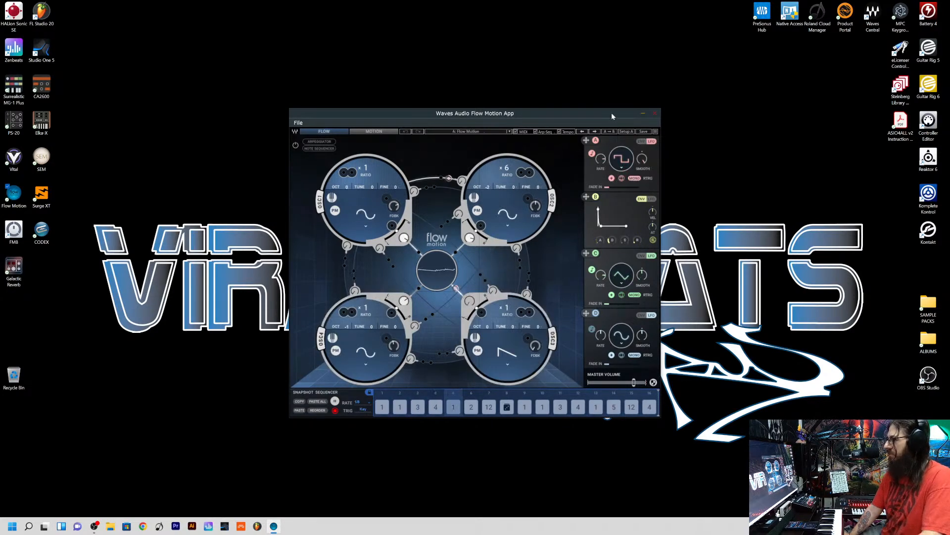
left_click(657, 113)
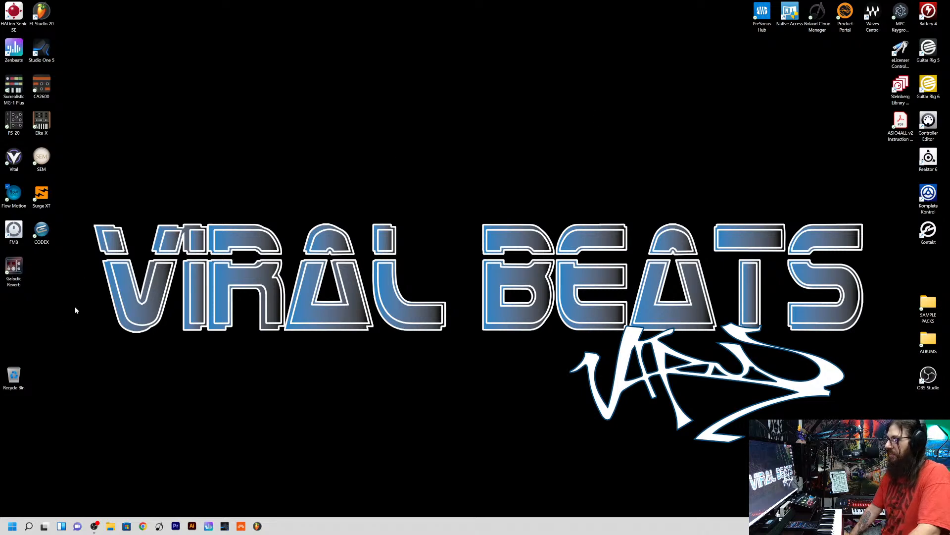
double_click(42, 231)
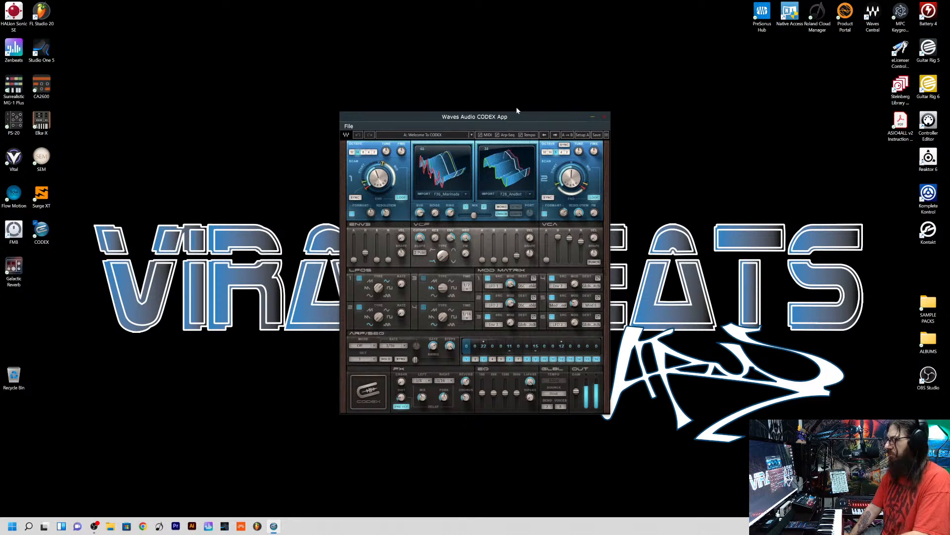
left_click(605, 117)
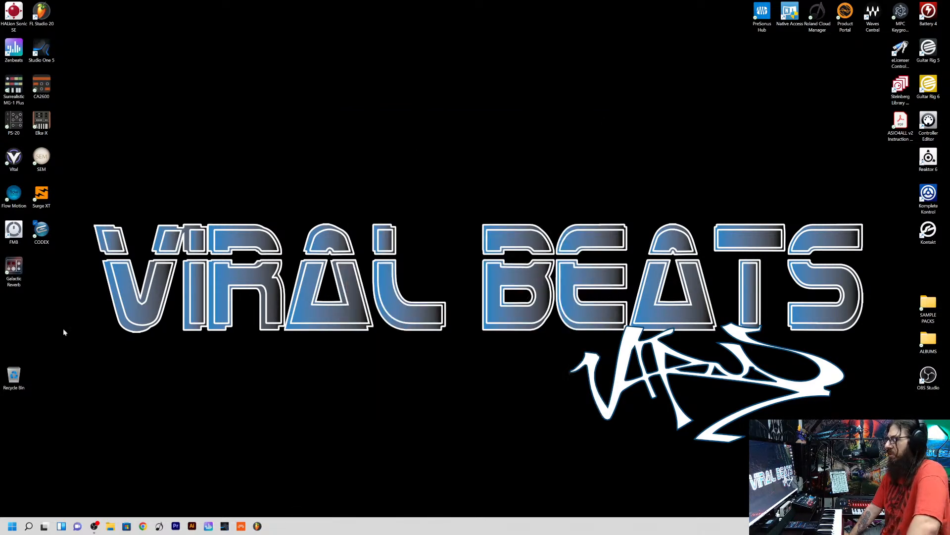
double_click(42, 195)
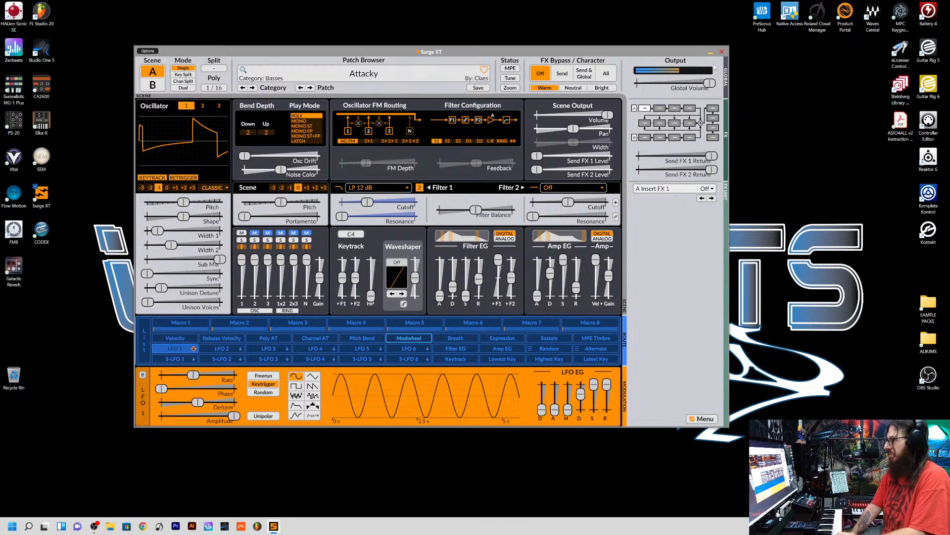
left_click(722, 52)
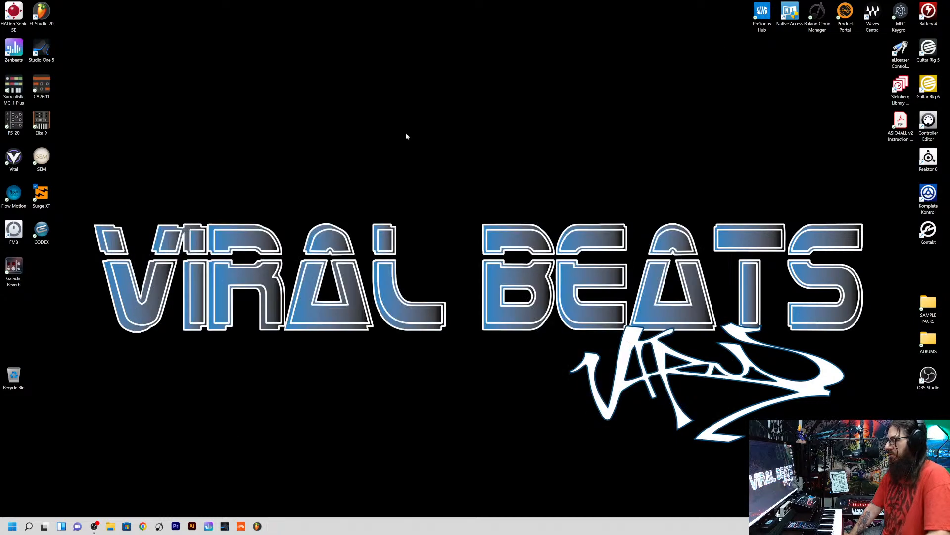
- Launch FM8, accept rebuilding its sound database, and check the available audio devices in its Audio and MIDI Settings
double_click(14, 230)
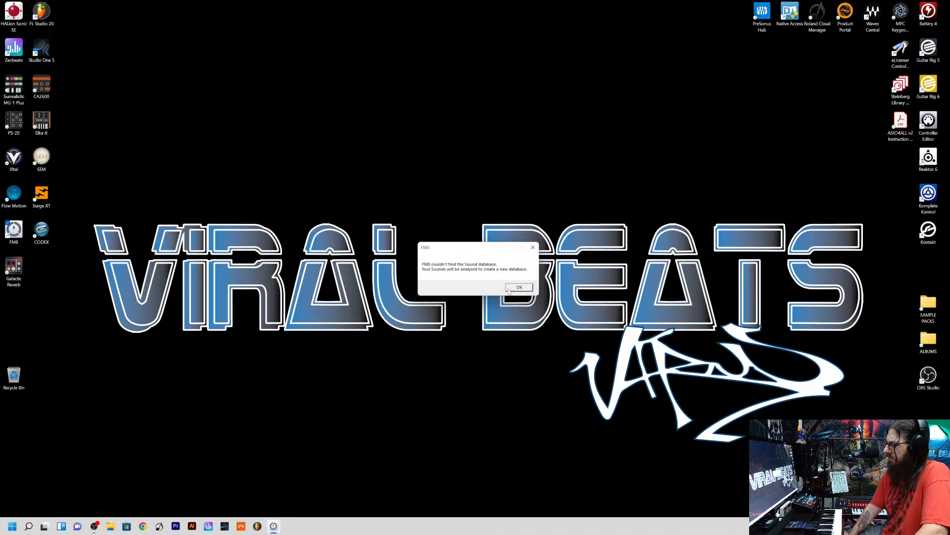
left_click(515, 288)
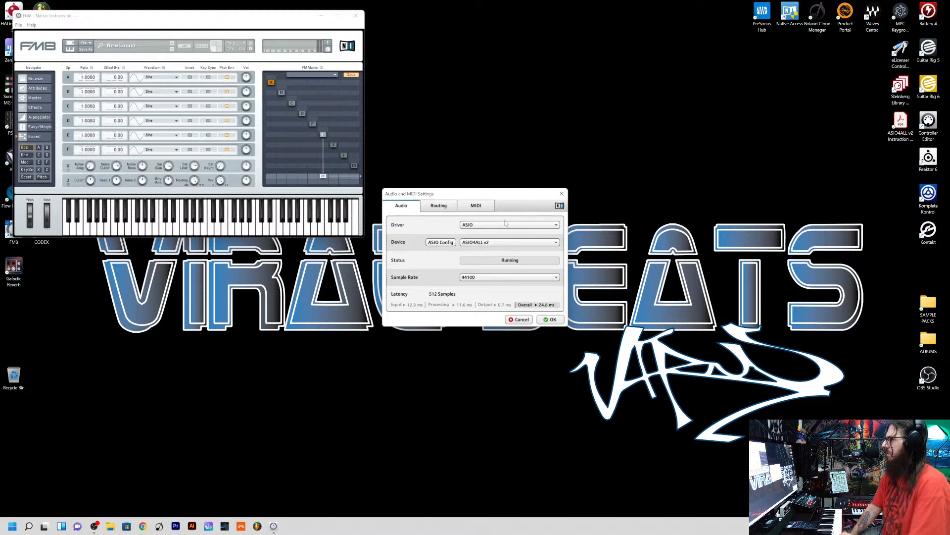
left_click(521, 243)
left_click(521, 242)
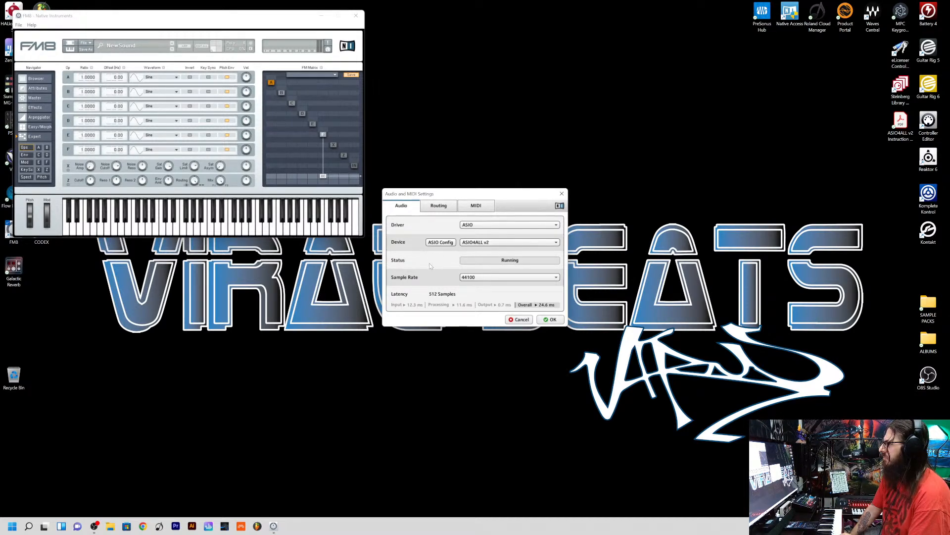
- Switch to OBS to check the live stream and its chat, and minimize it to return to FM8's audio settings
mouse_move(94, 526)
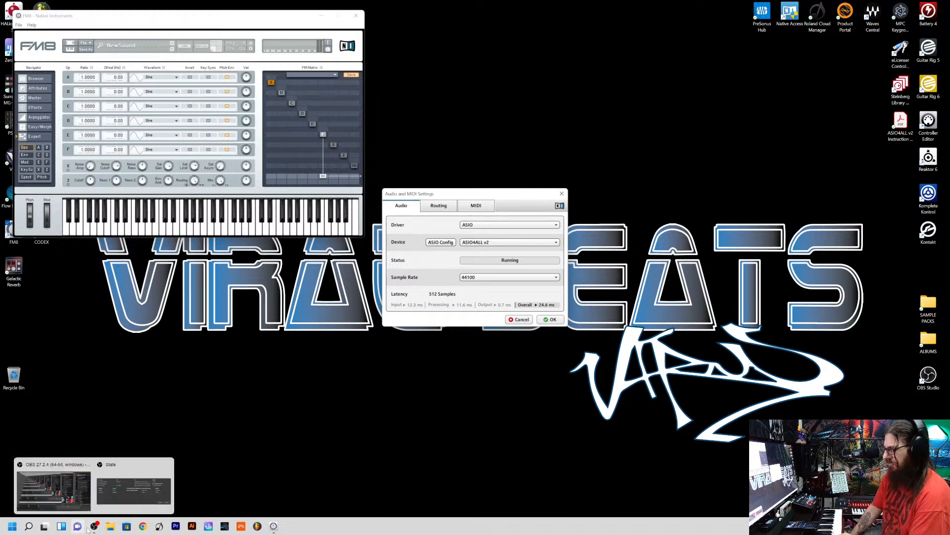
left_click(74, 504)
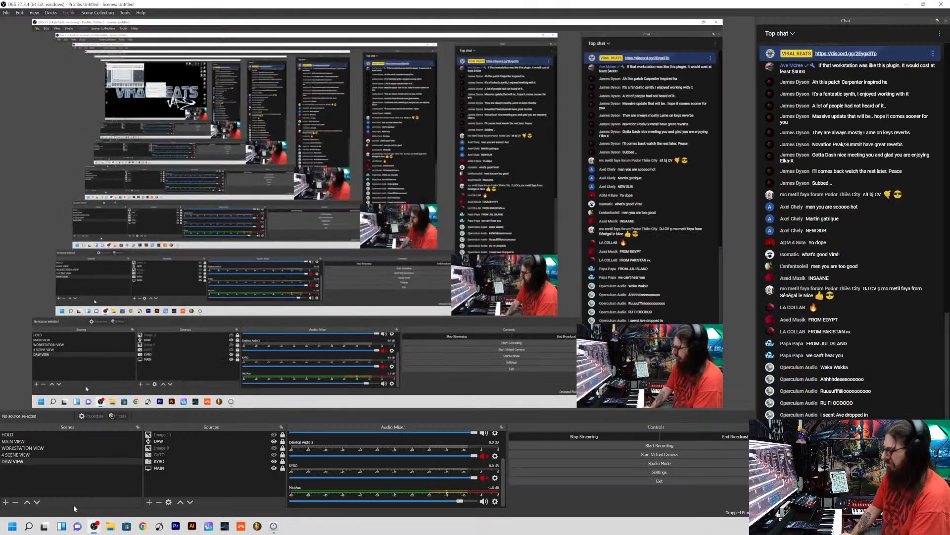
left_click(905, 4)
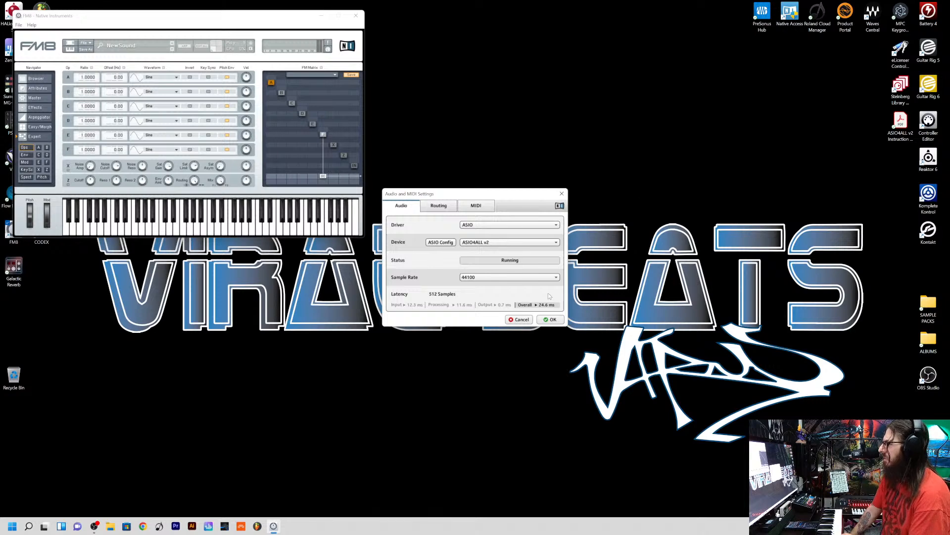
- Review the sample rates, output routing and MIDI input and output devices in FM8's Audio and MIDI Settings, accept the dialog and close FM8
left_click(516, 278)
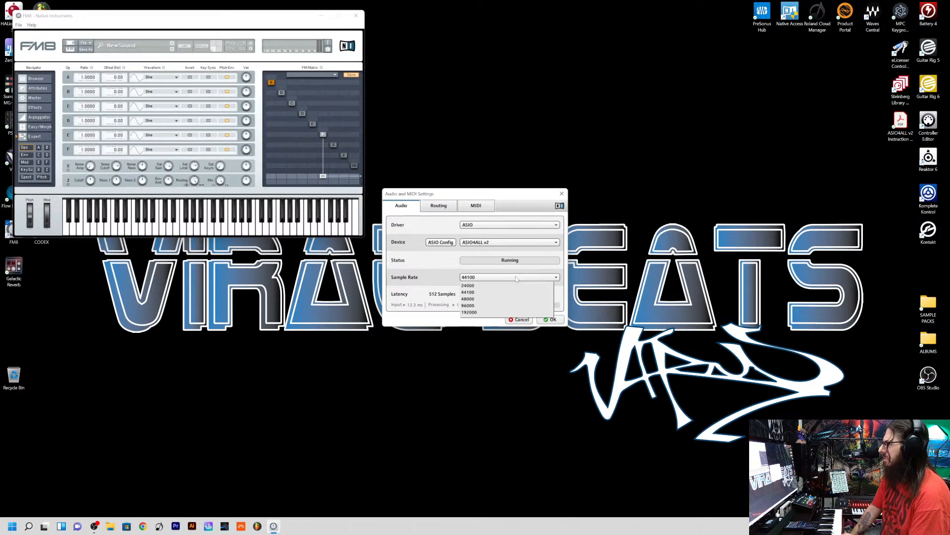
left_click(516, 278)
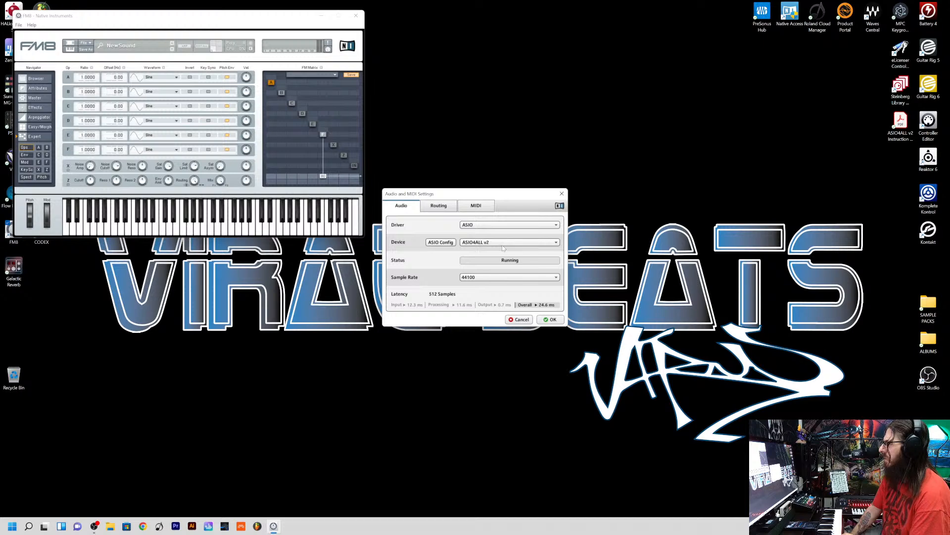
left_click(437, 207)
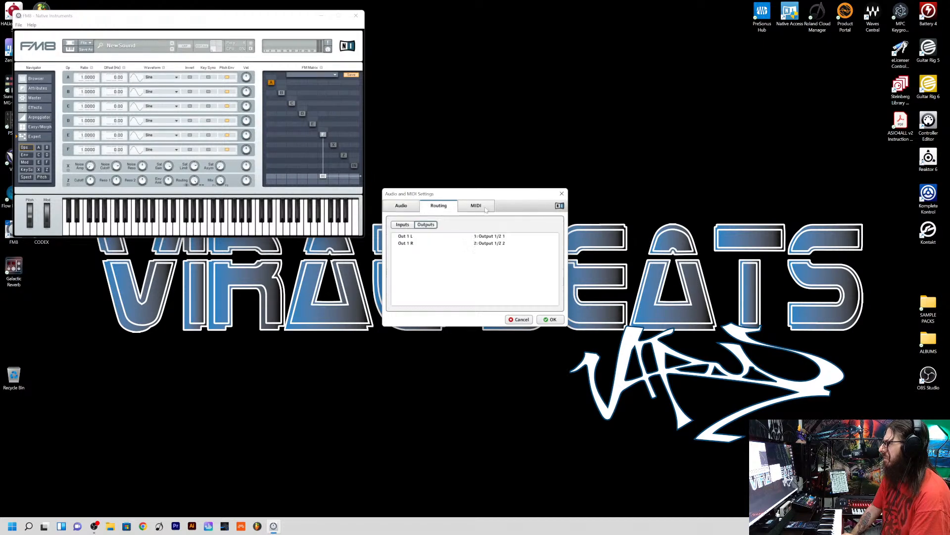
left_click(476, 206)
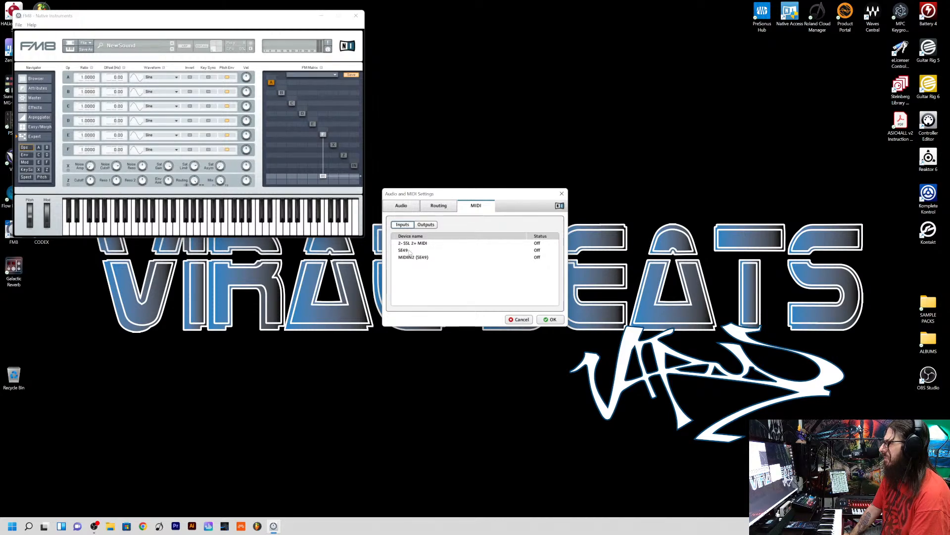
left_click(426, 224)
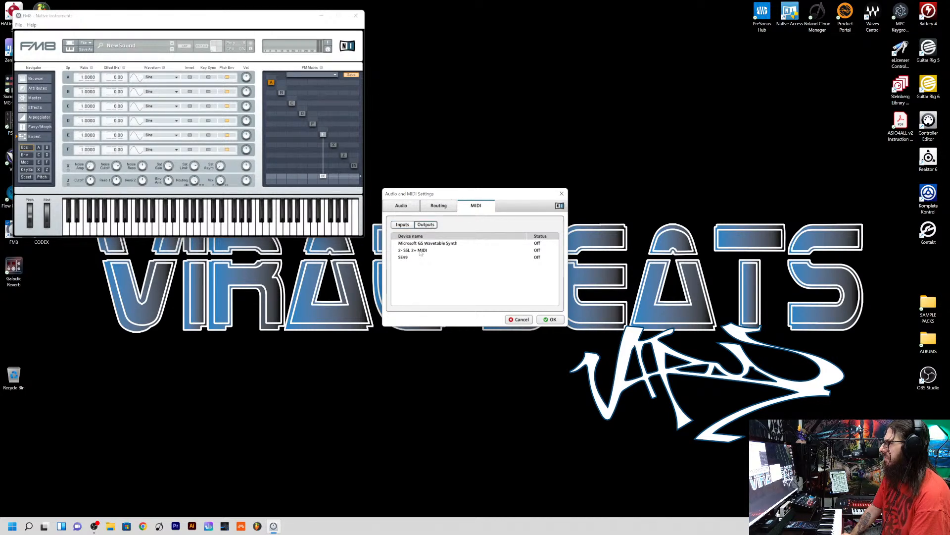
left_click(407, 225)
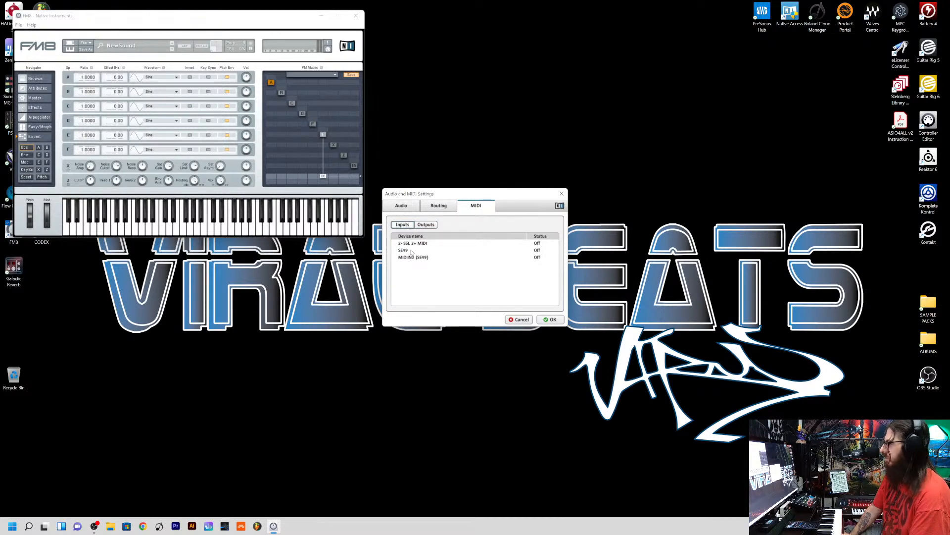
left_click(548, 319)
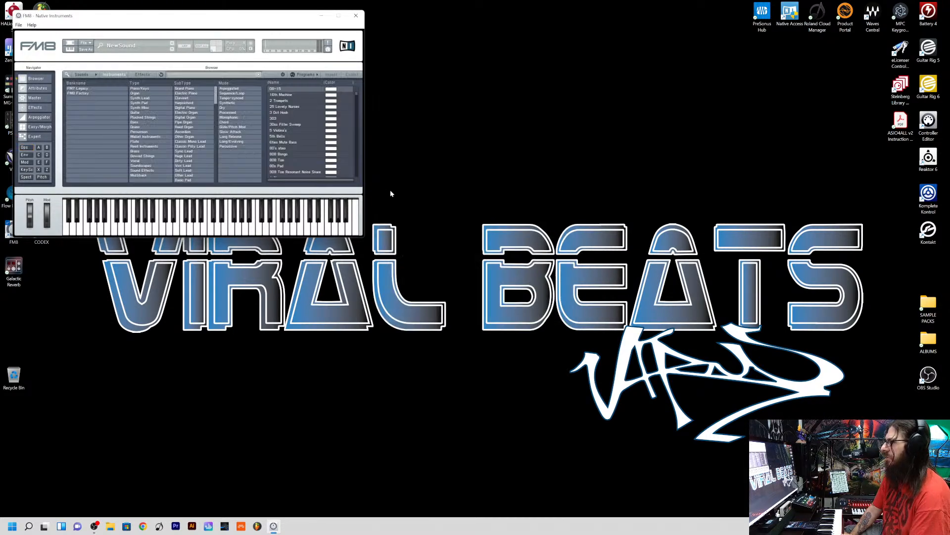
left_click(356, 16)
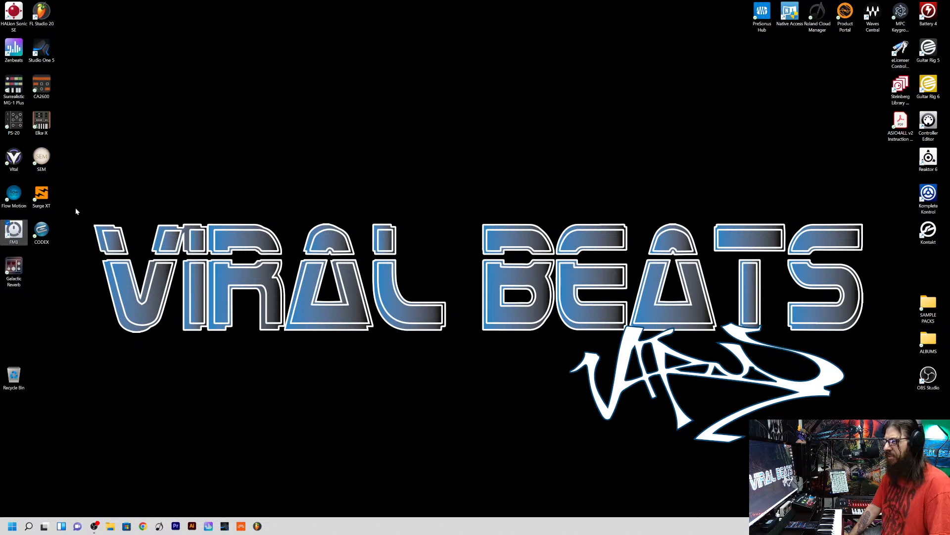
- Switch to OBS to check the live stream's chat, minimize it to the desktop, and bring OBS back up
left_click(83, 241)
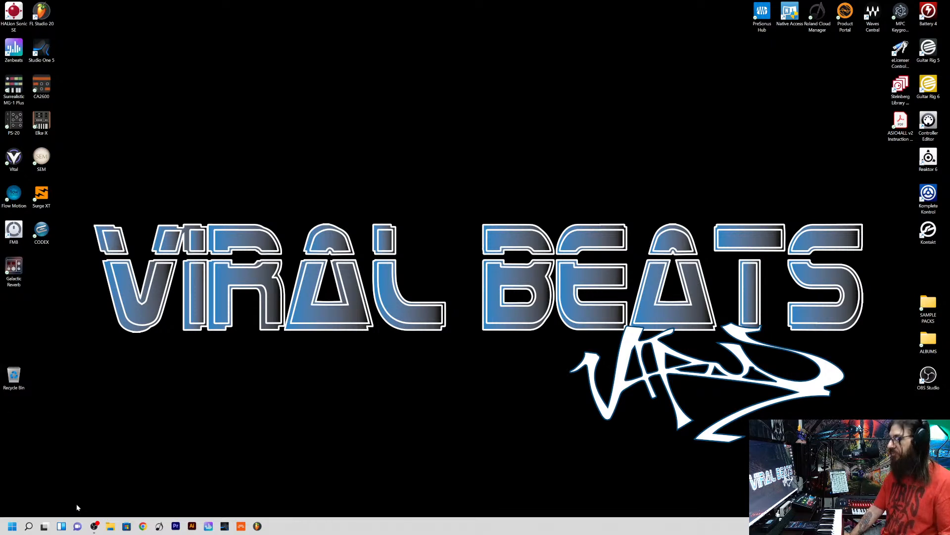
mouse_move(94, 525)
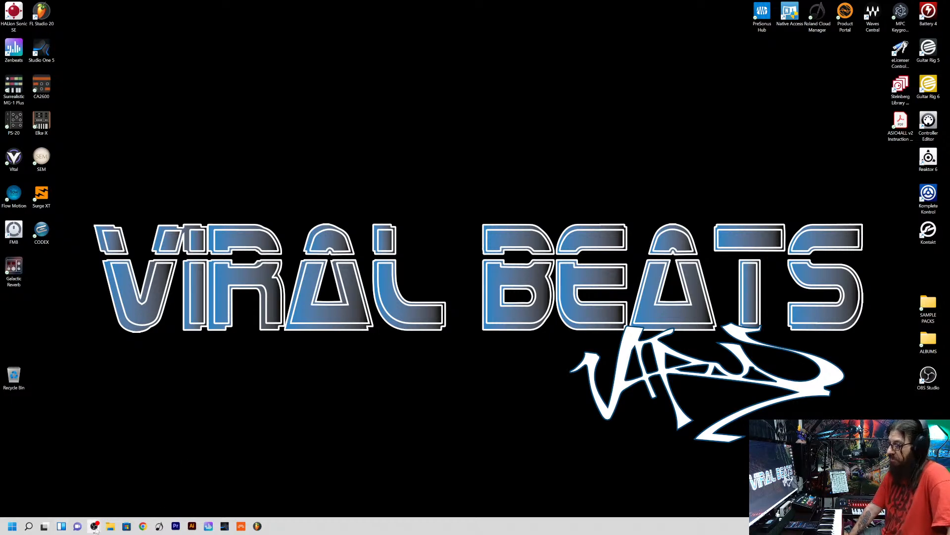
left_click(45, 485)
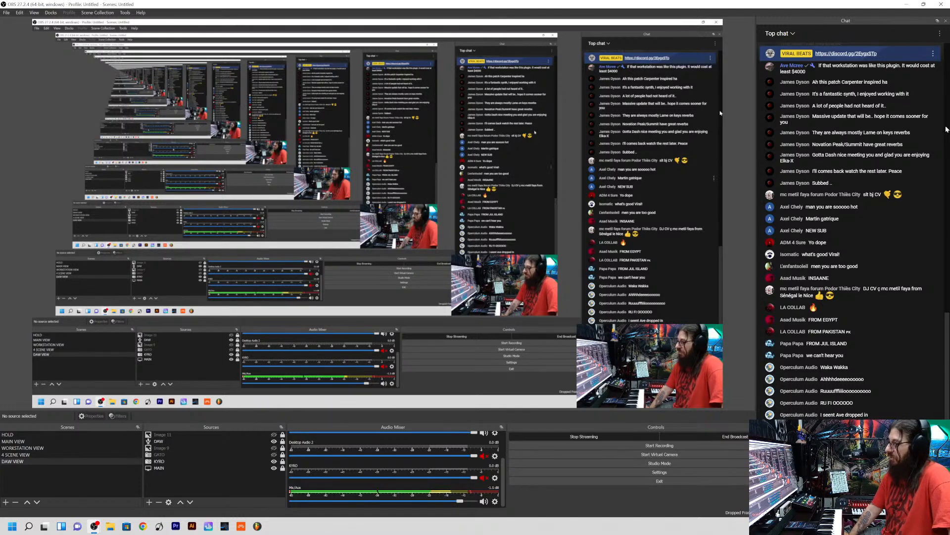
left_click(903, 4)
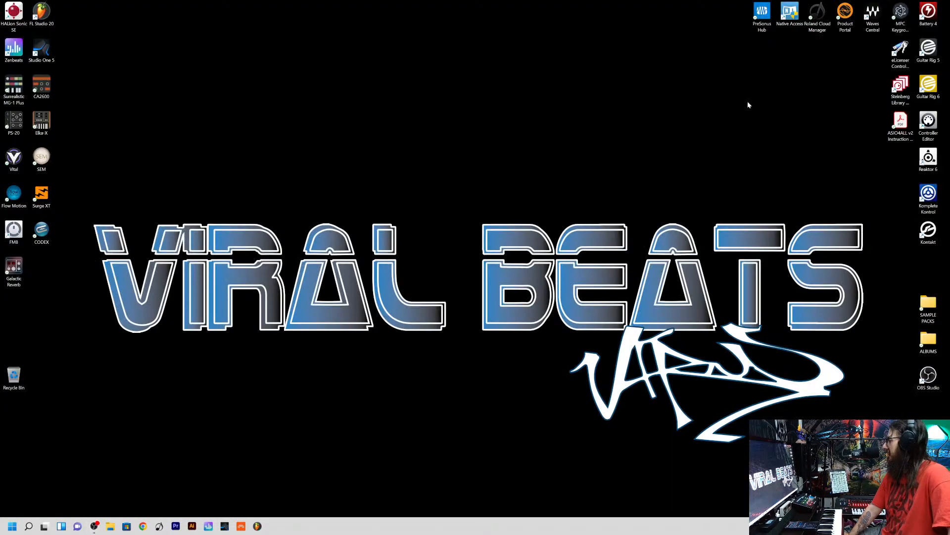
left_click(94, 525)
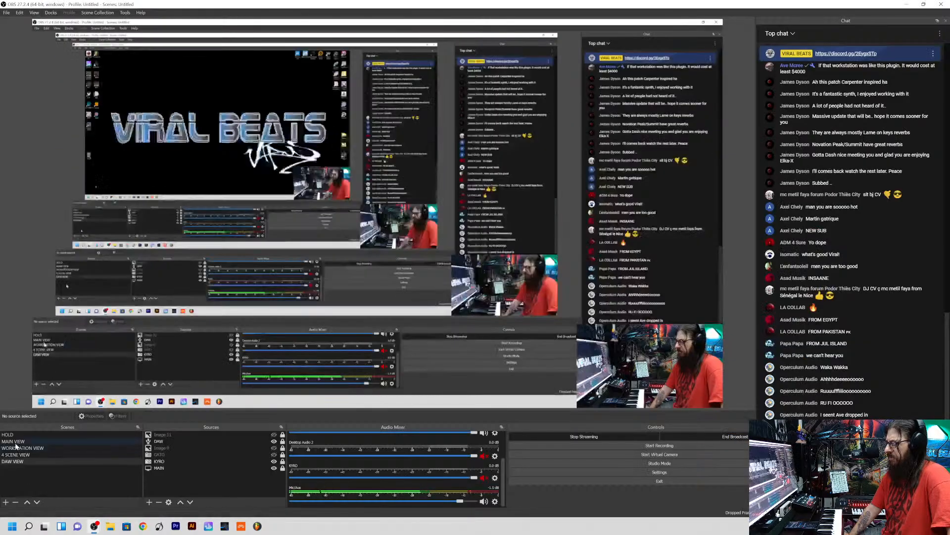